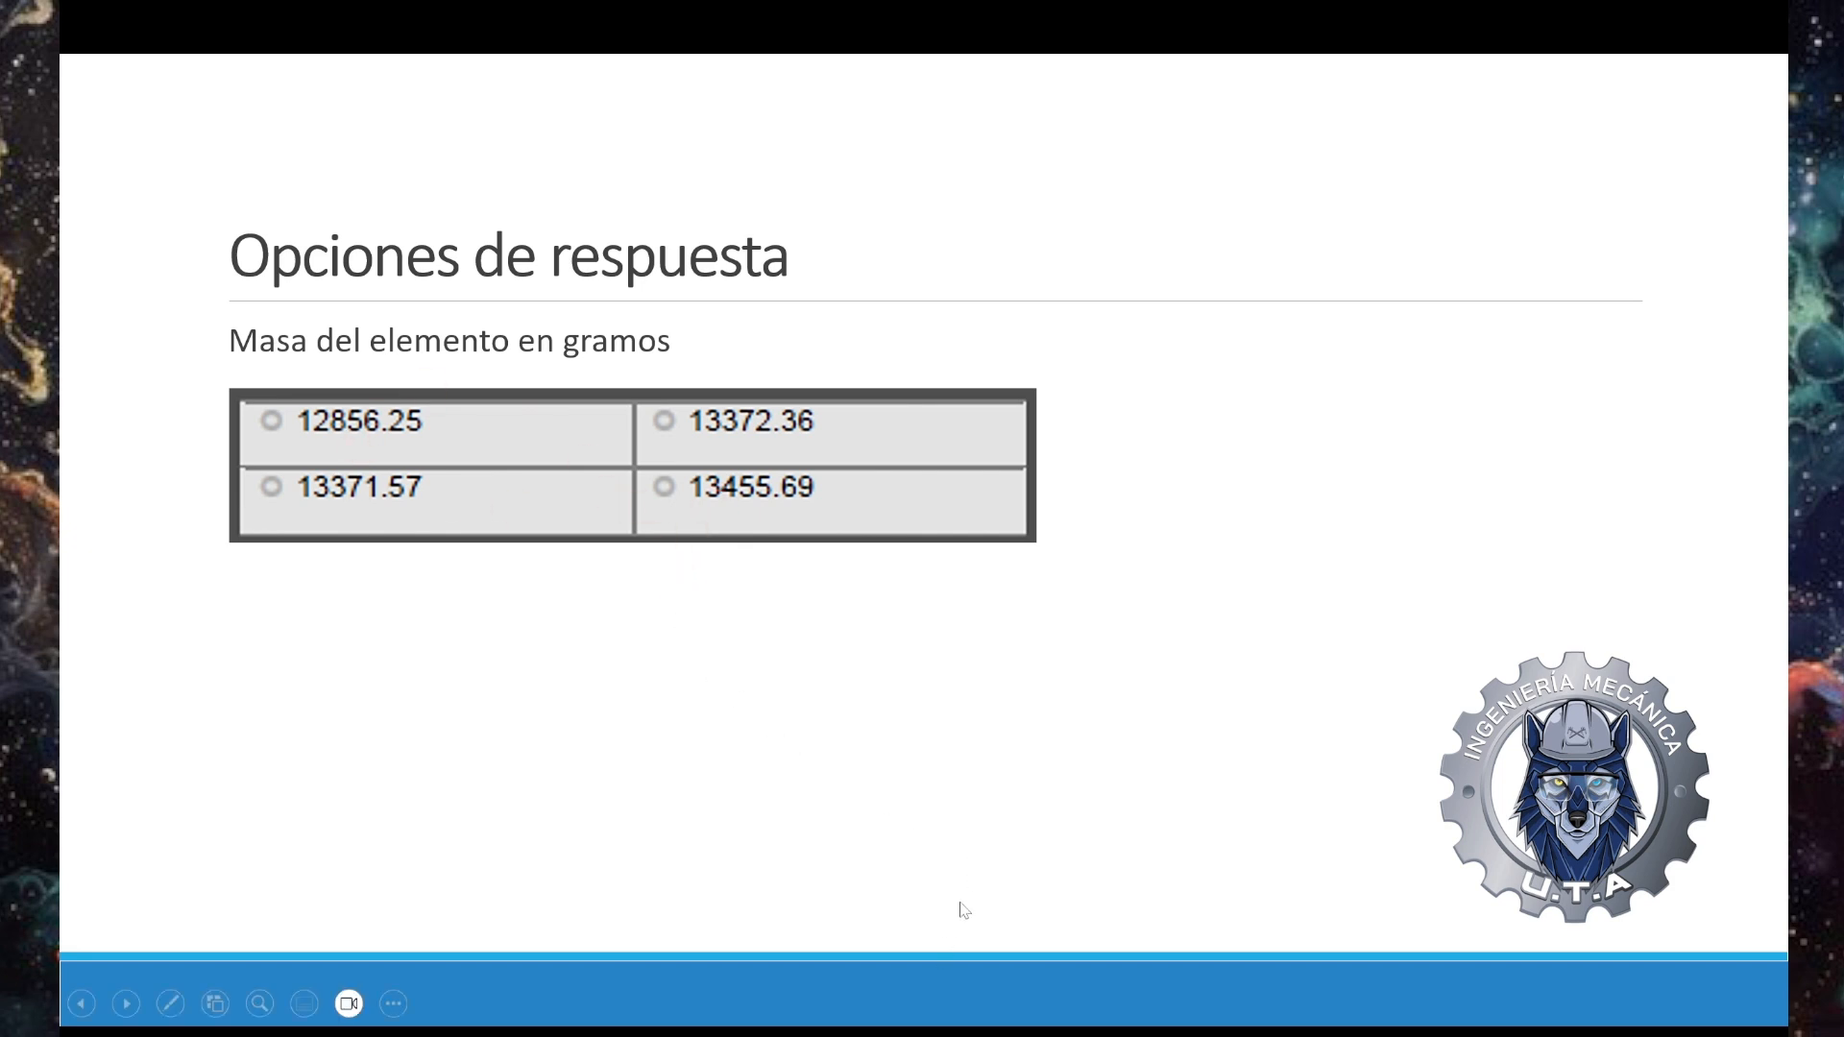
Switch to SOLIDWORKS, create a new part document and set its unit system to MMGS (millimetre, gram, second).
key(Escape)
click(1136, 1033)
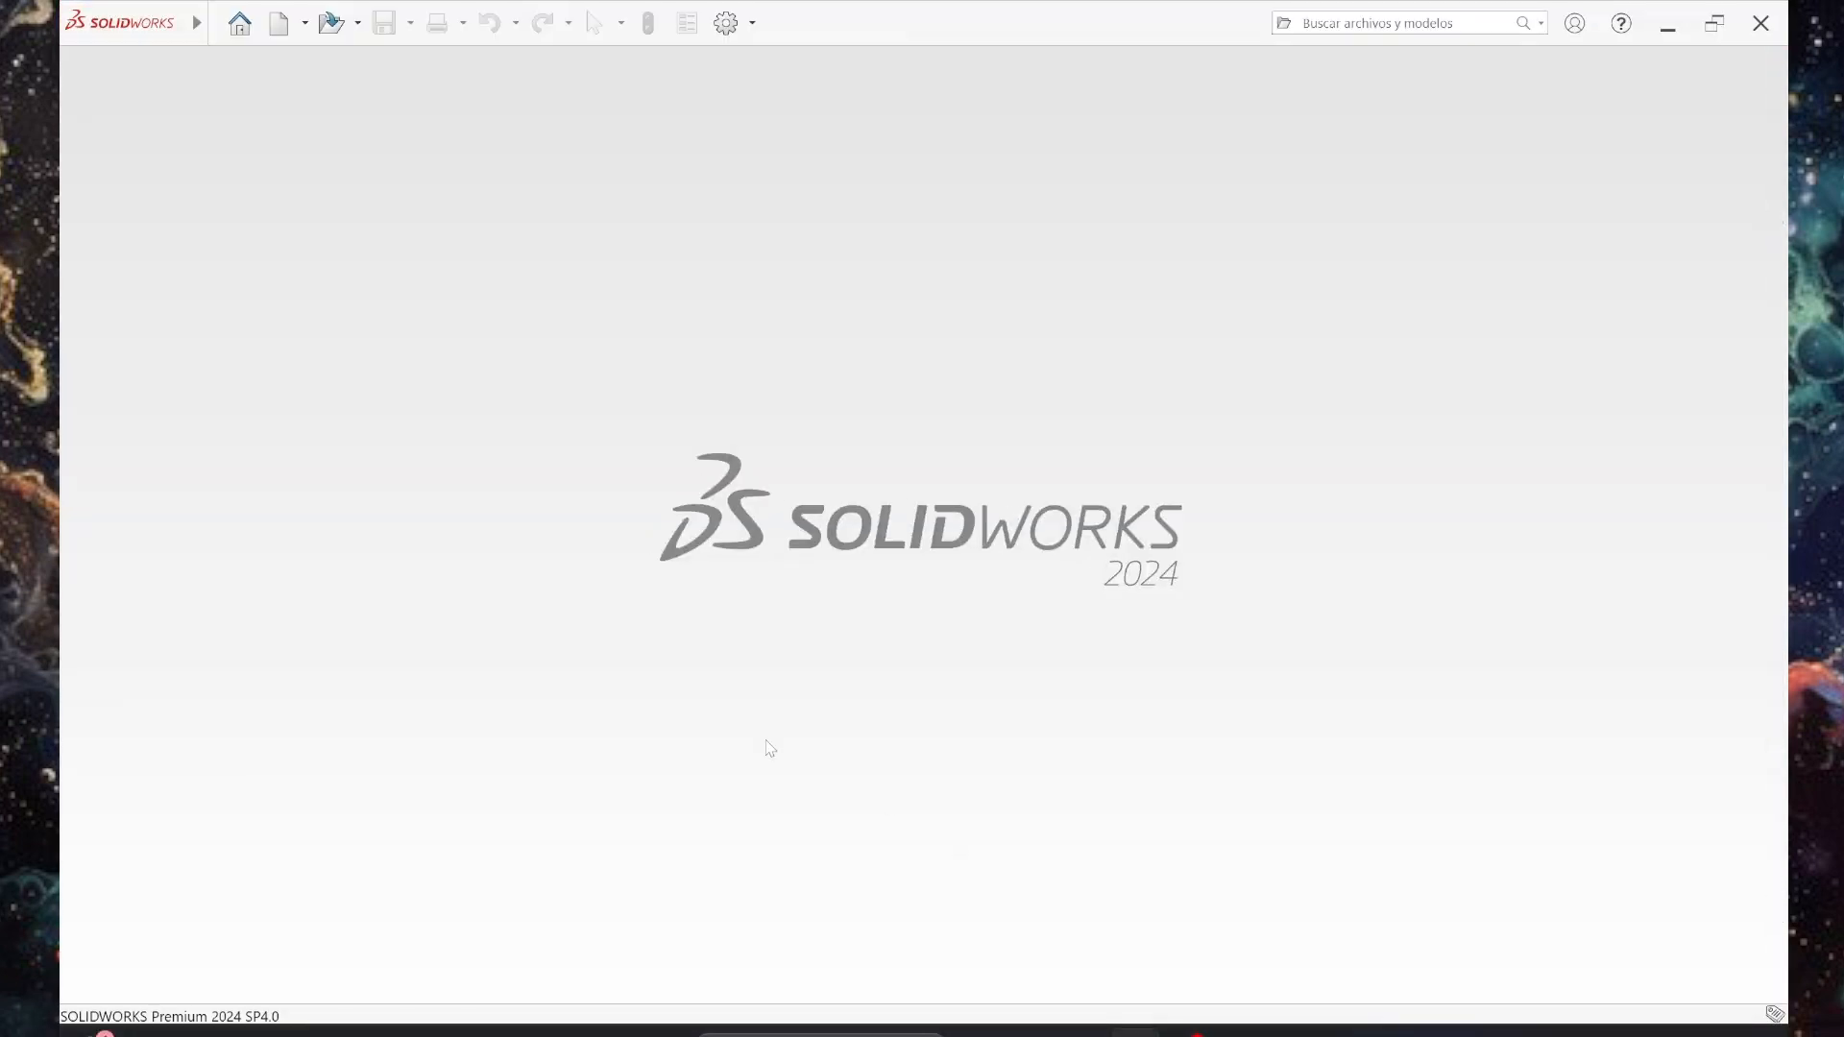
click(279, 23)
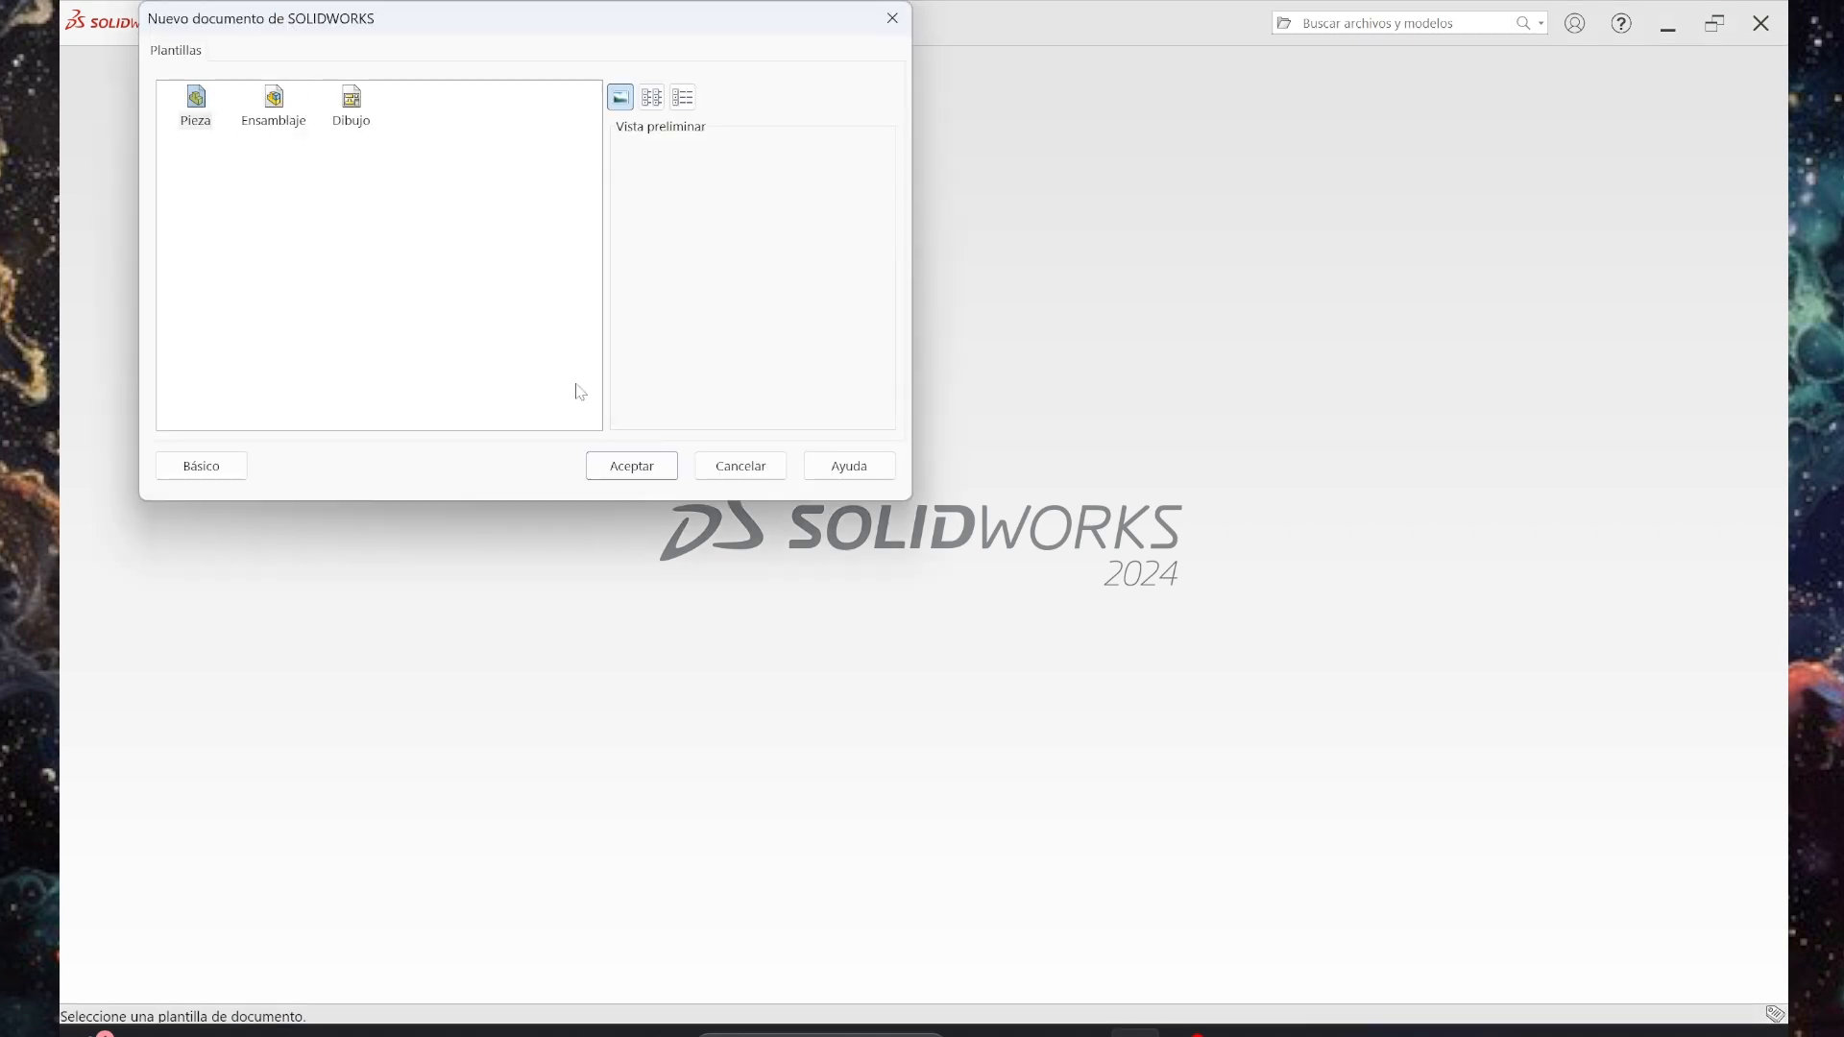
click(613, 469)
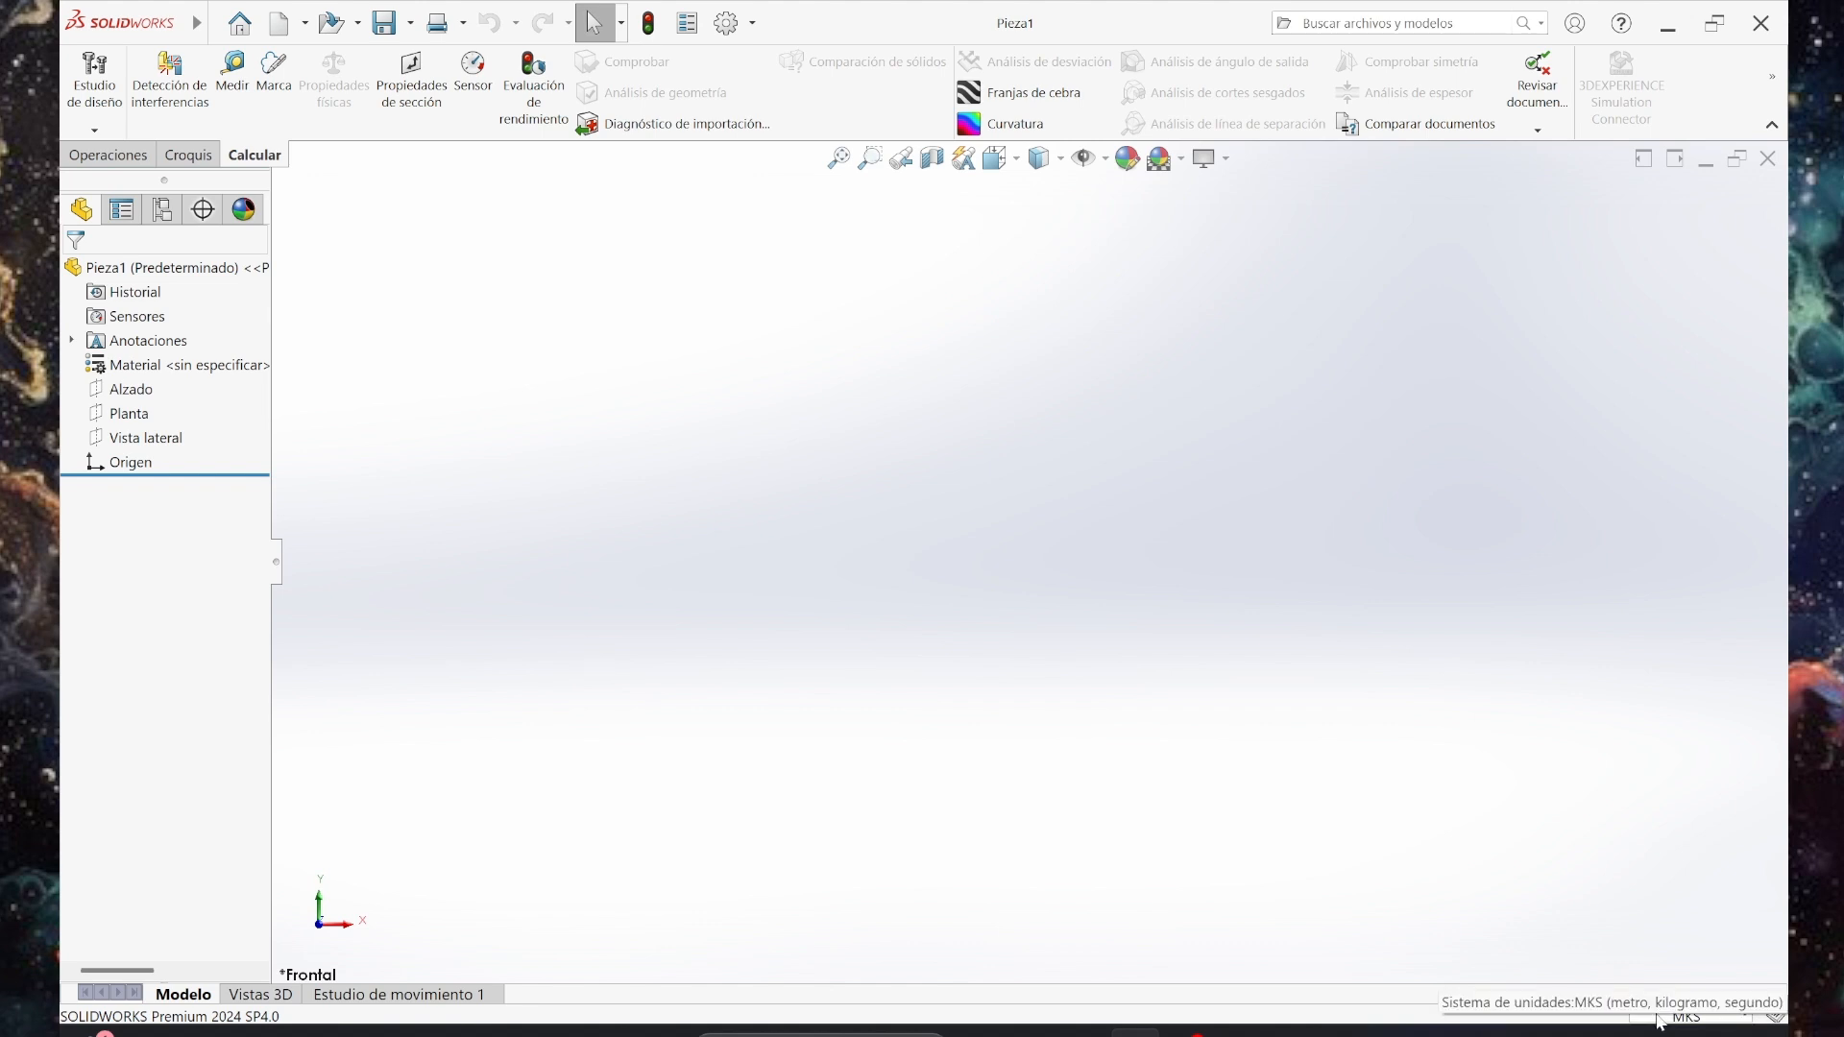
click(1732, 1017)
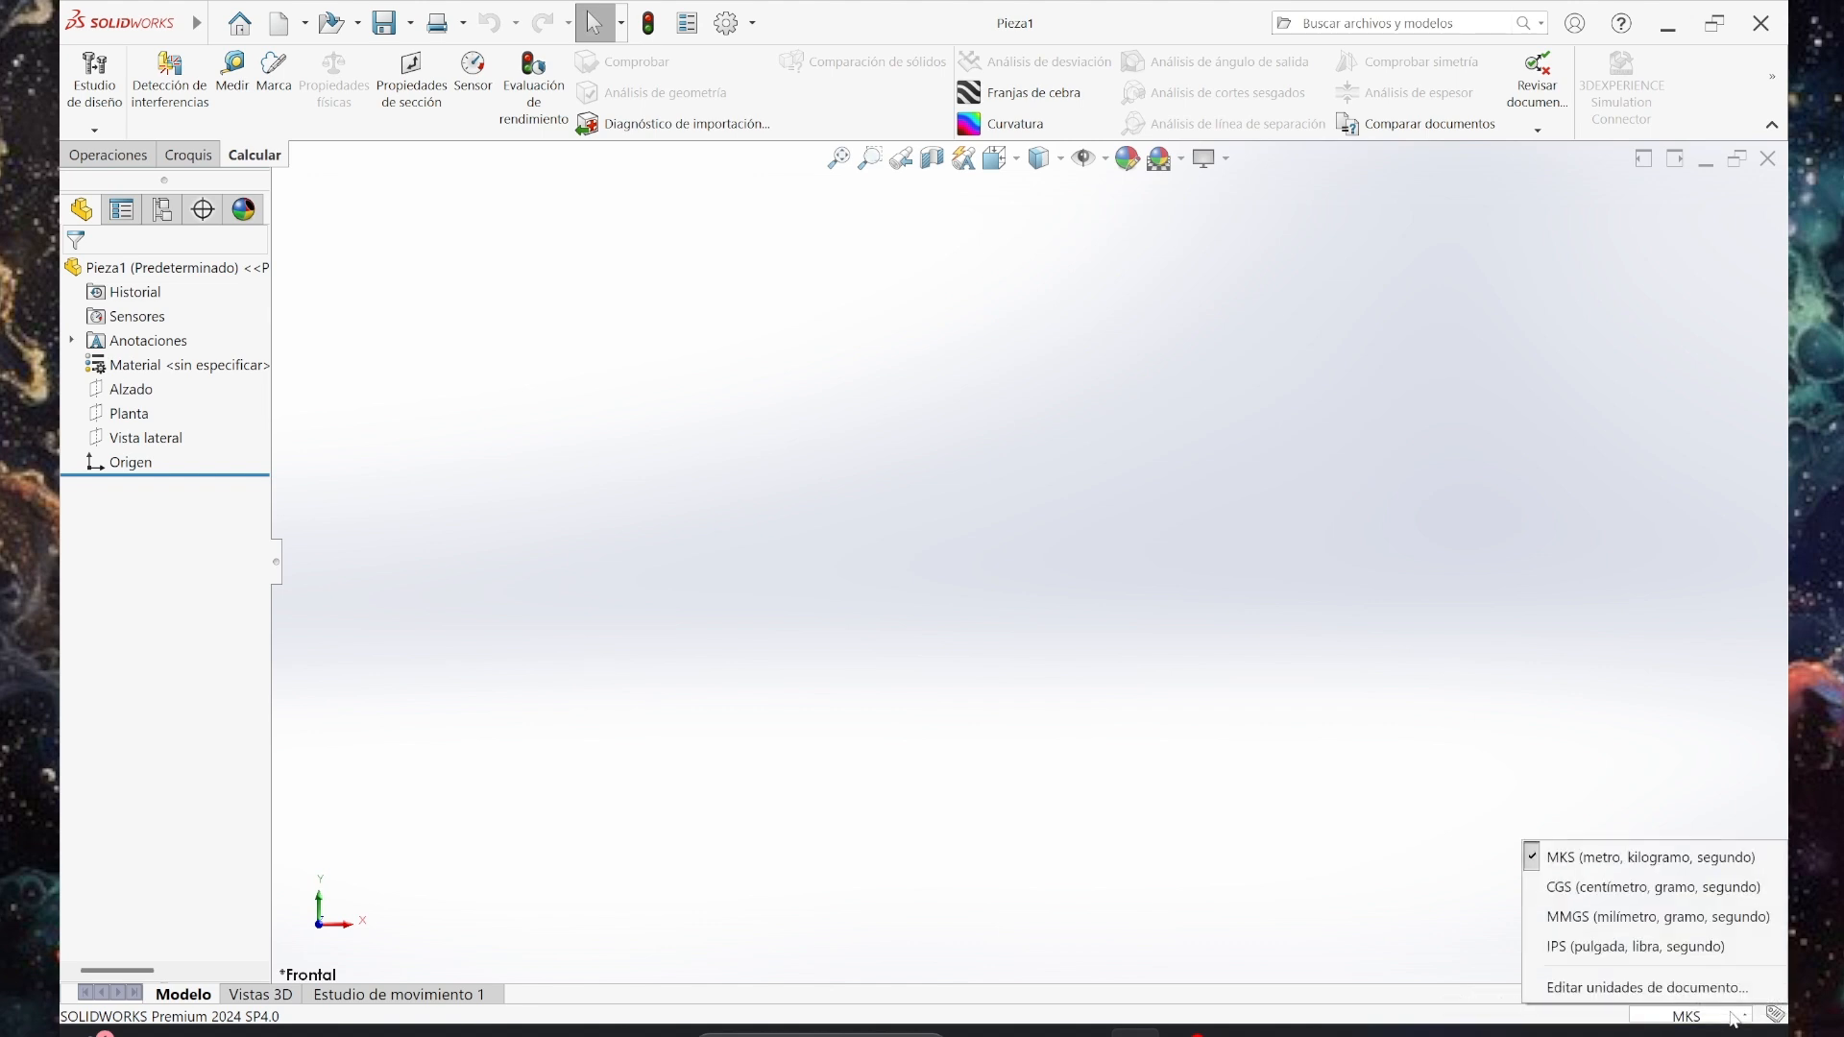
click(1569, 924)
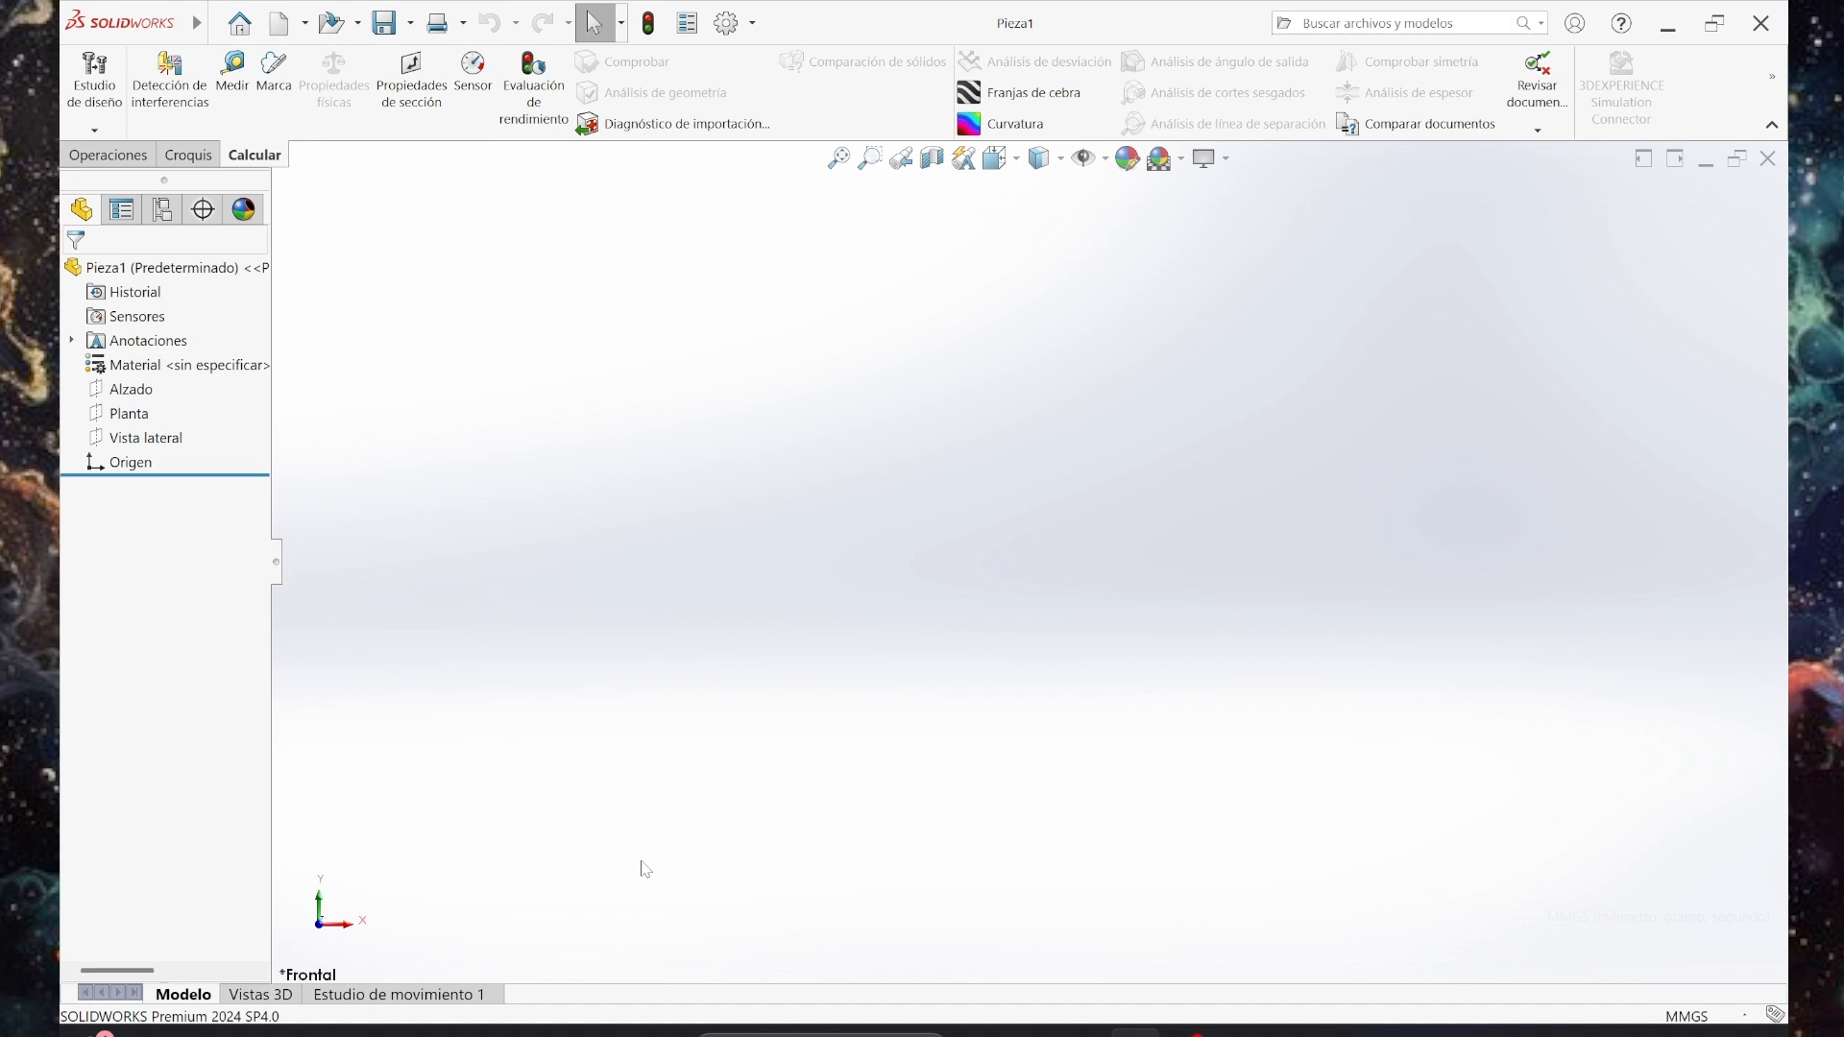
Open the equations manager and consult the "Indicaciones pregunta 2" slide in PowerPoint for the linked dimension values.
mouse_move(197, 22)
click(423, 20)
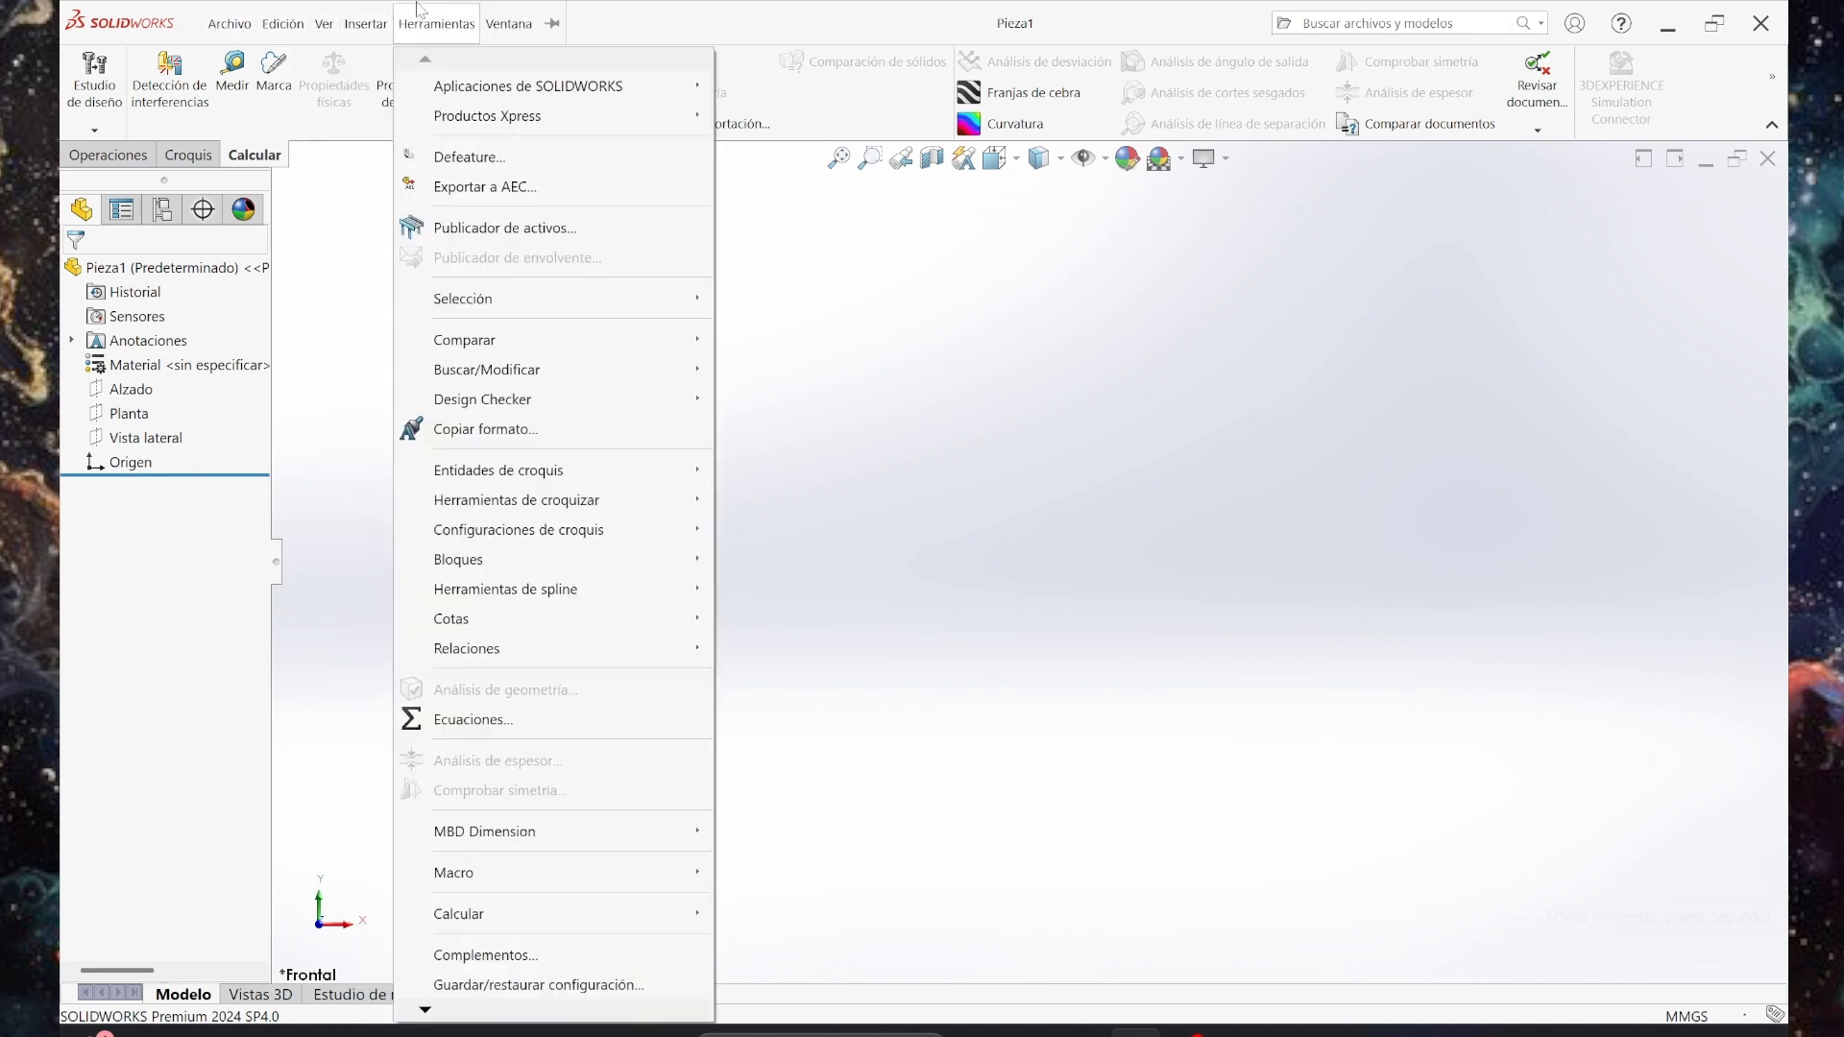
click(470, 721)
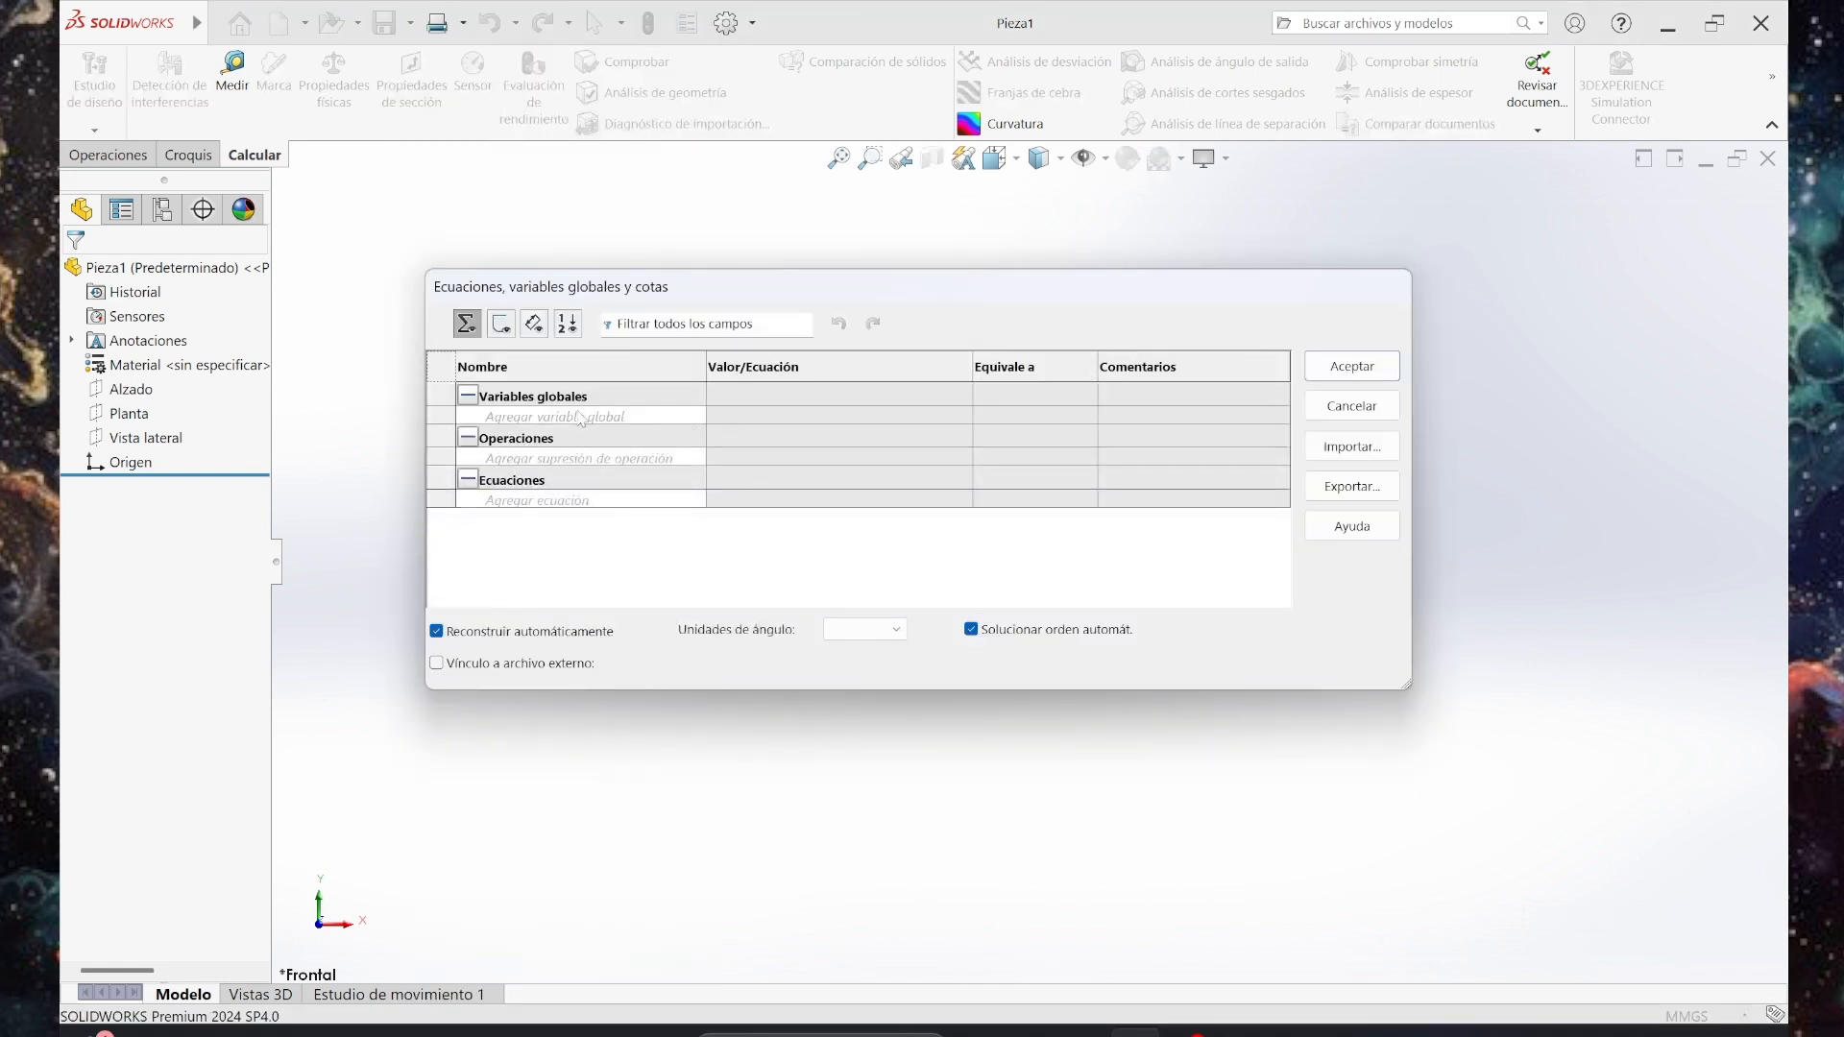
click(1076, 1026)
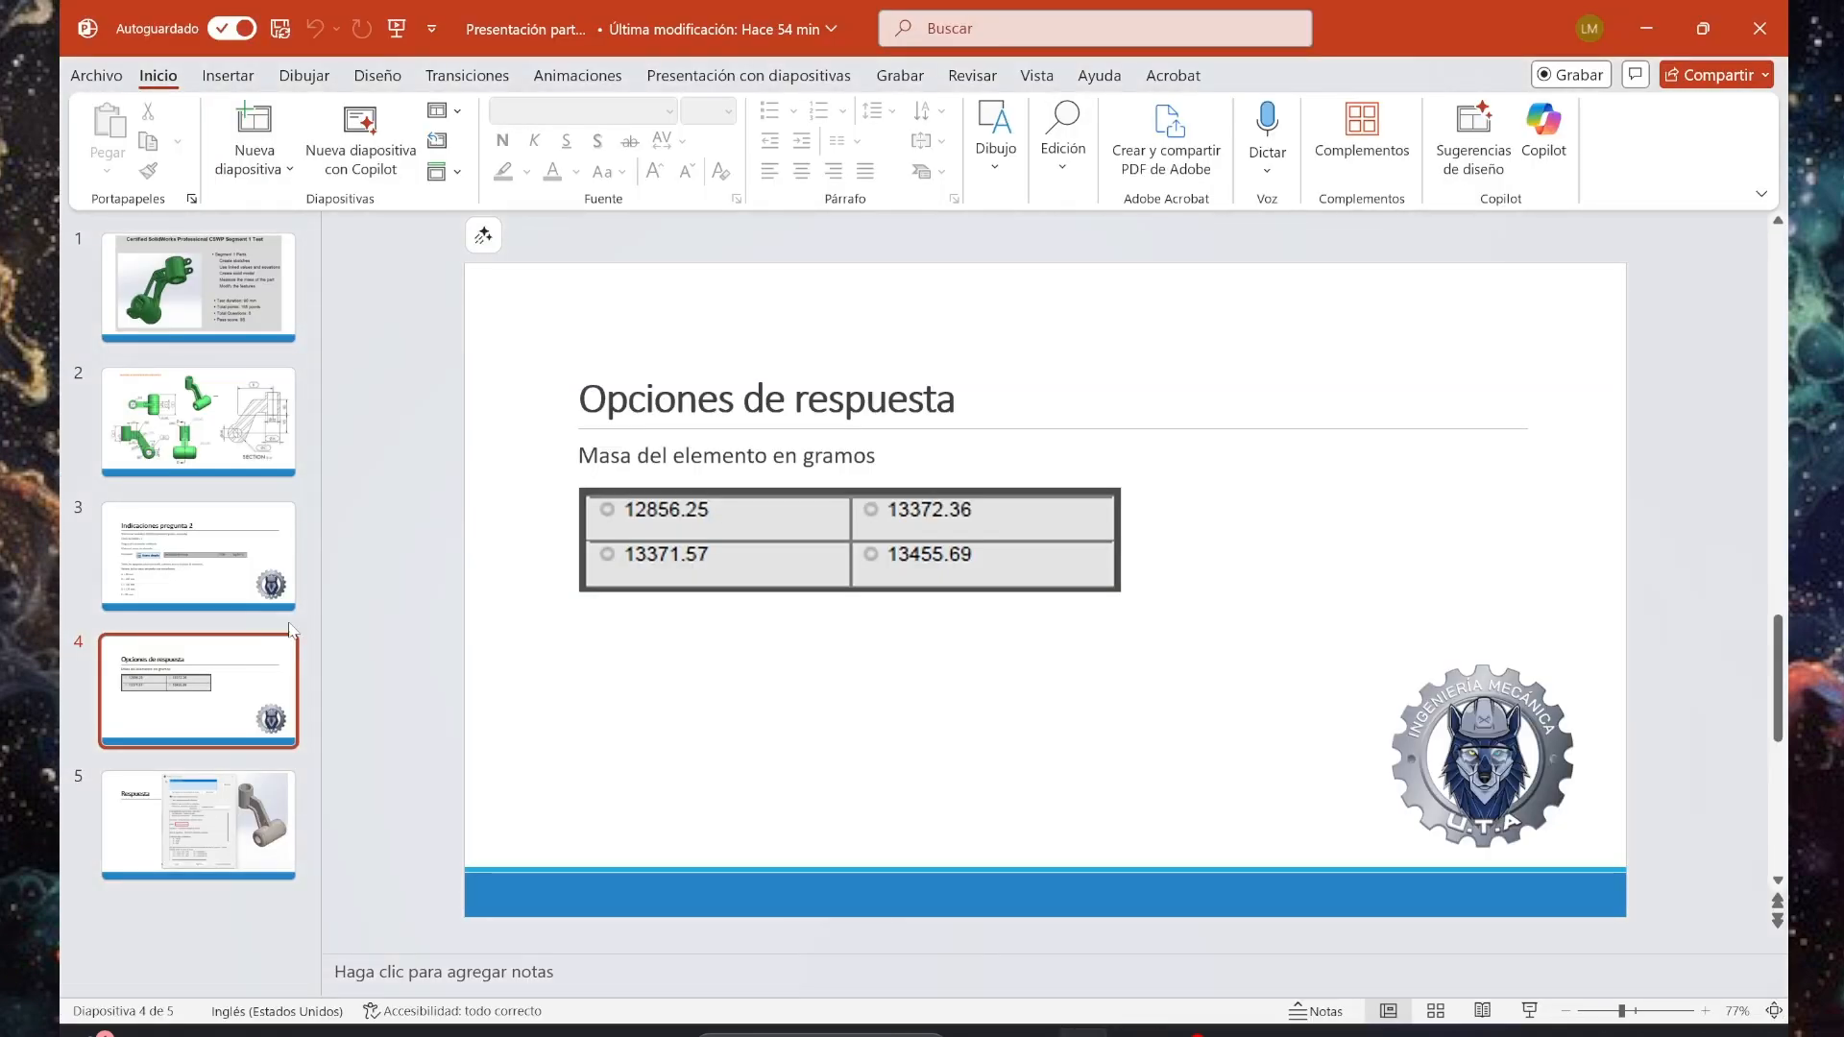
click(288, 606)
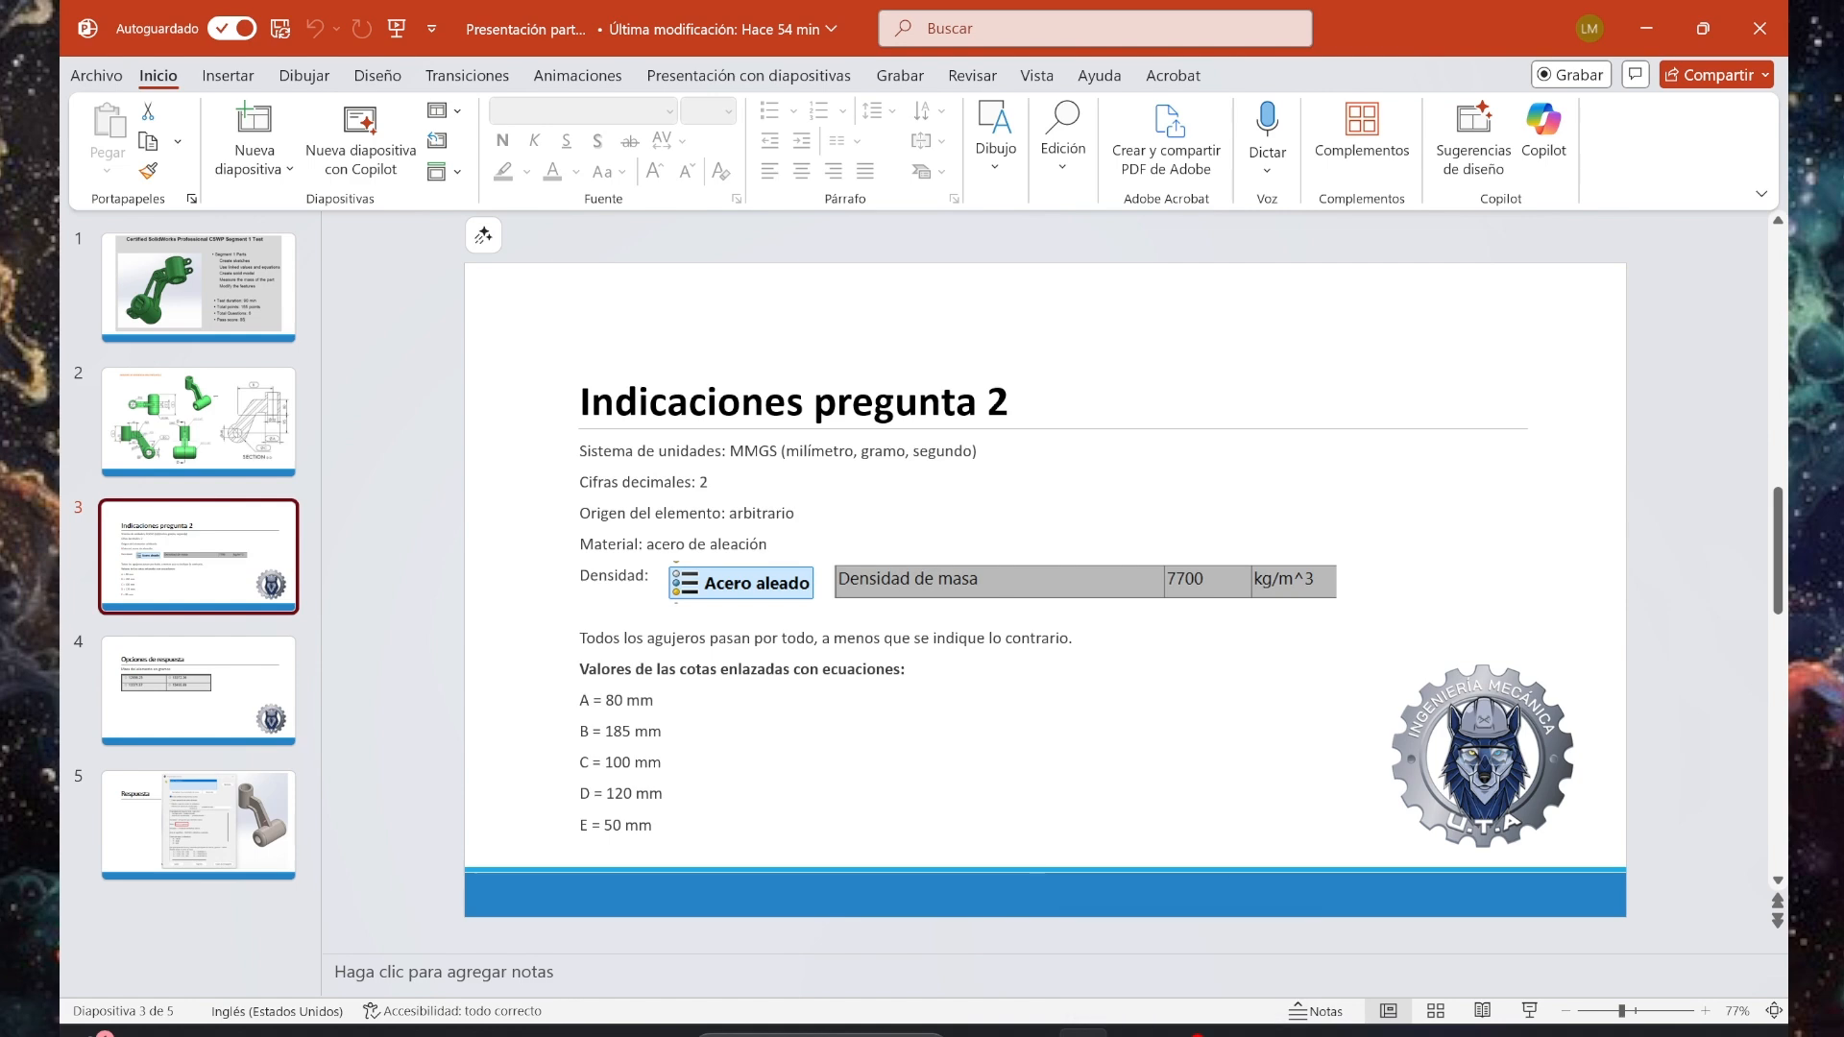
click(1135, 1032)
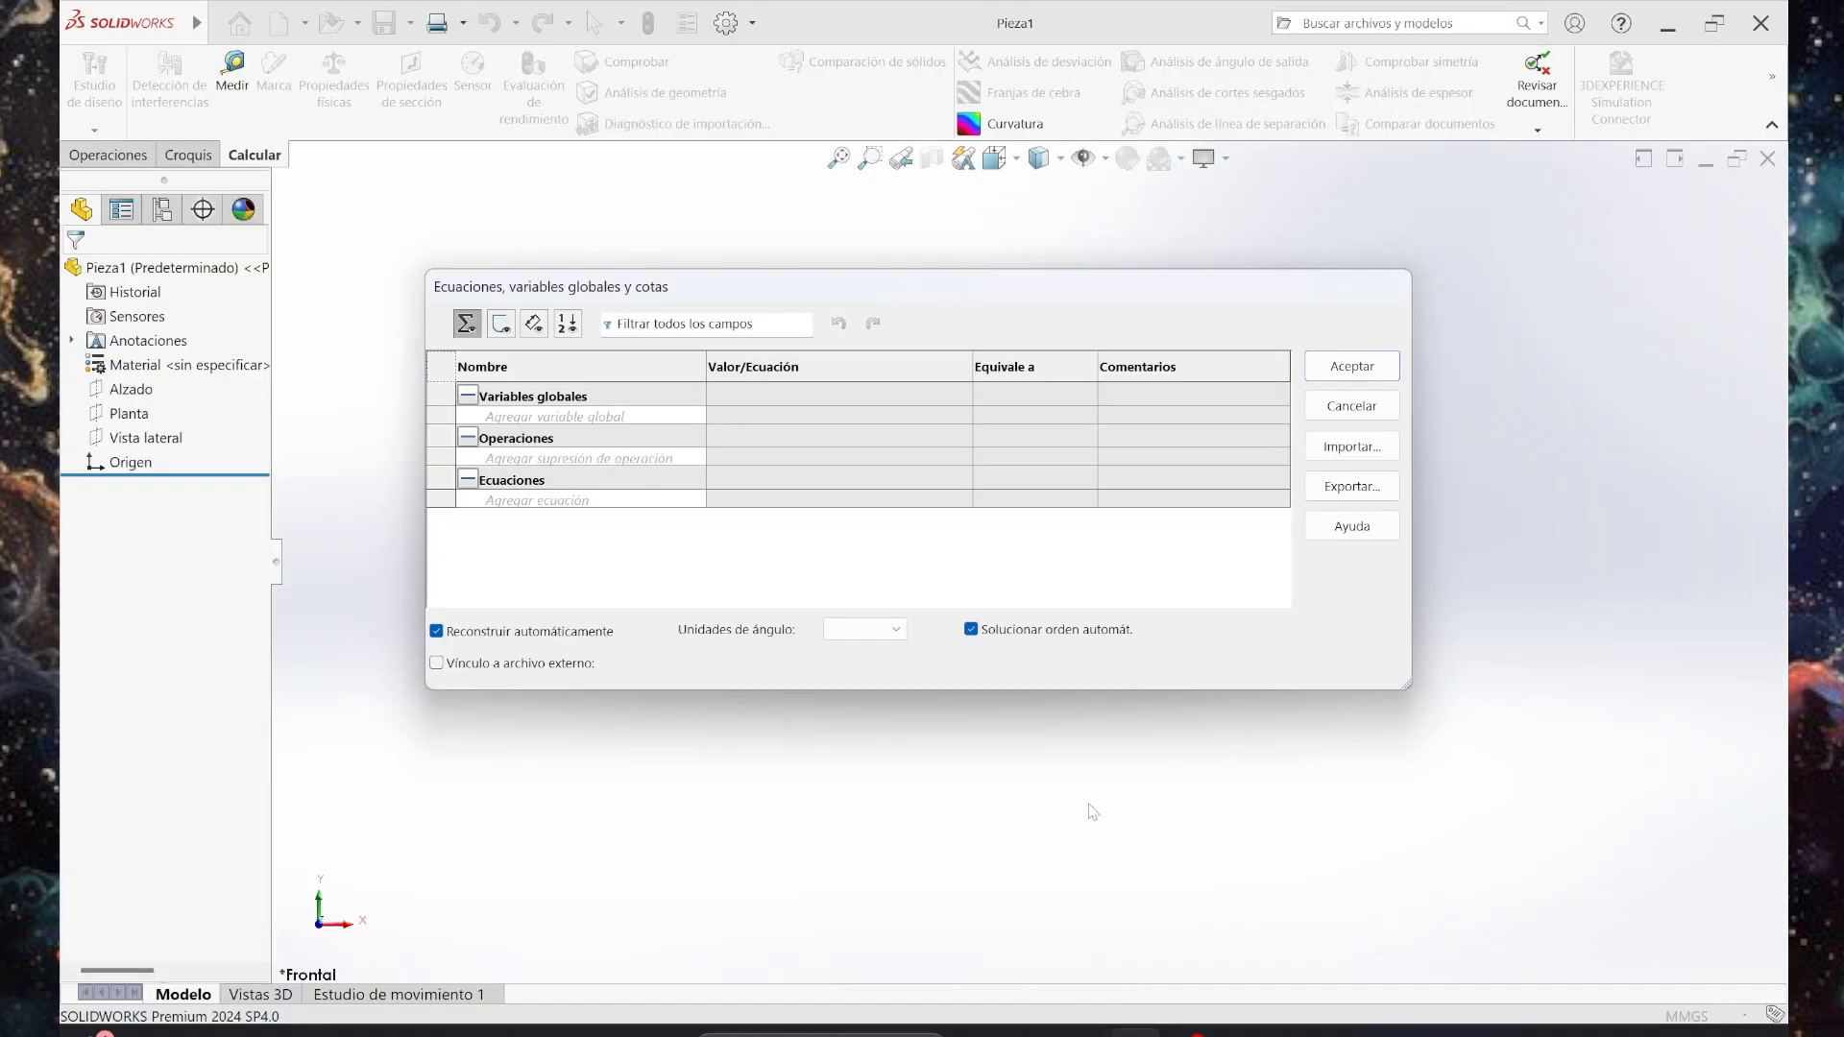
Add a global variable named A with the value 80mm.
click(638, 417)
key(Tab)
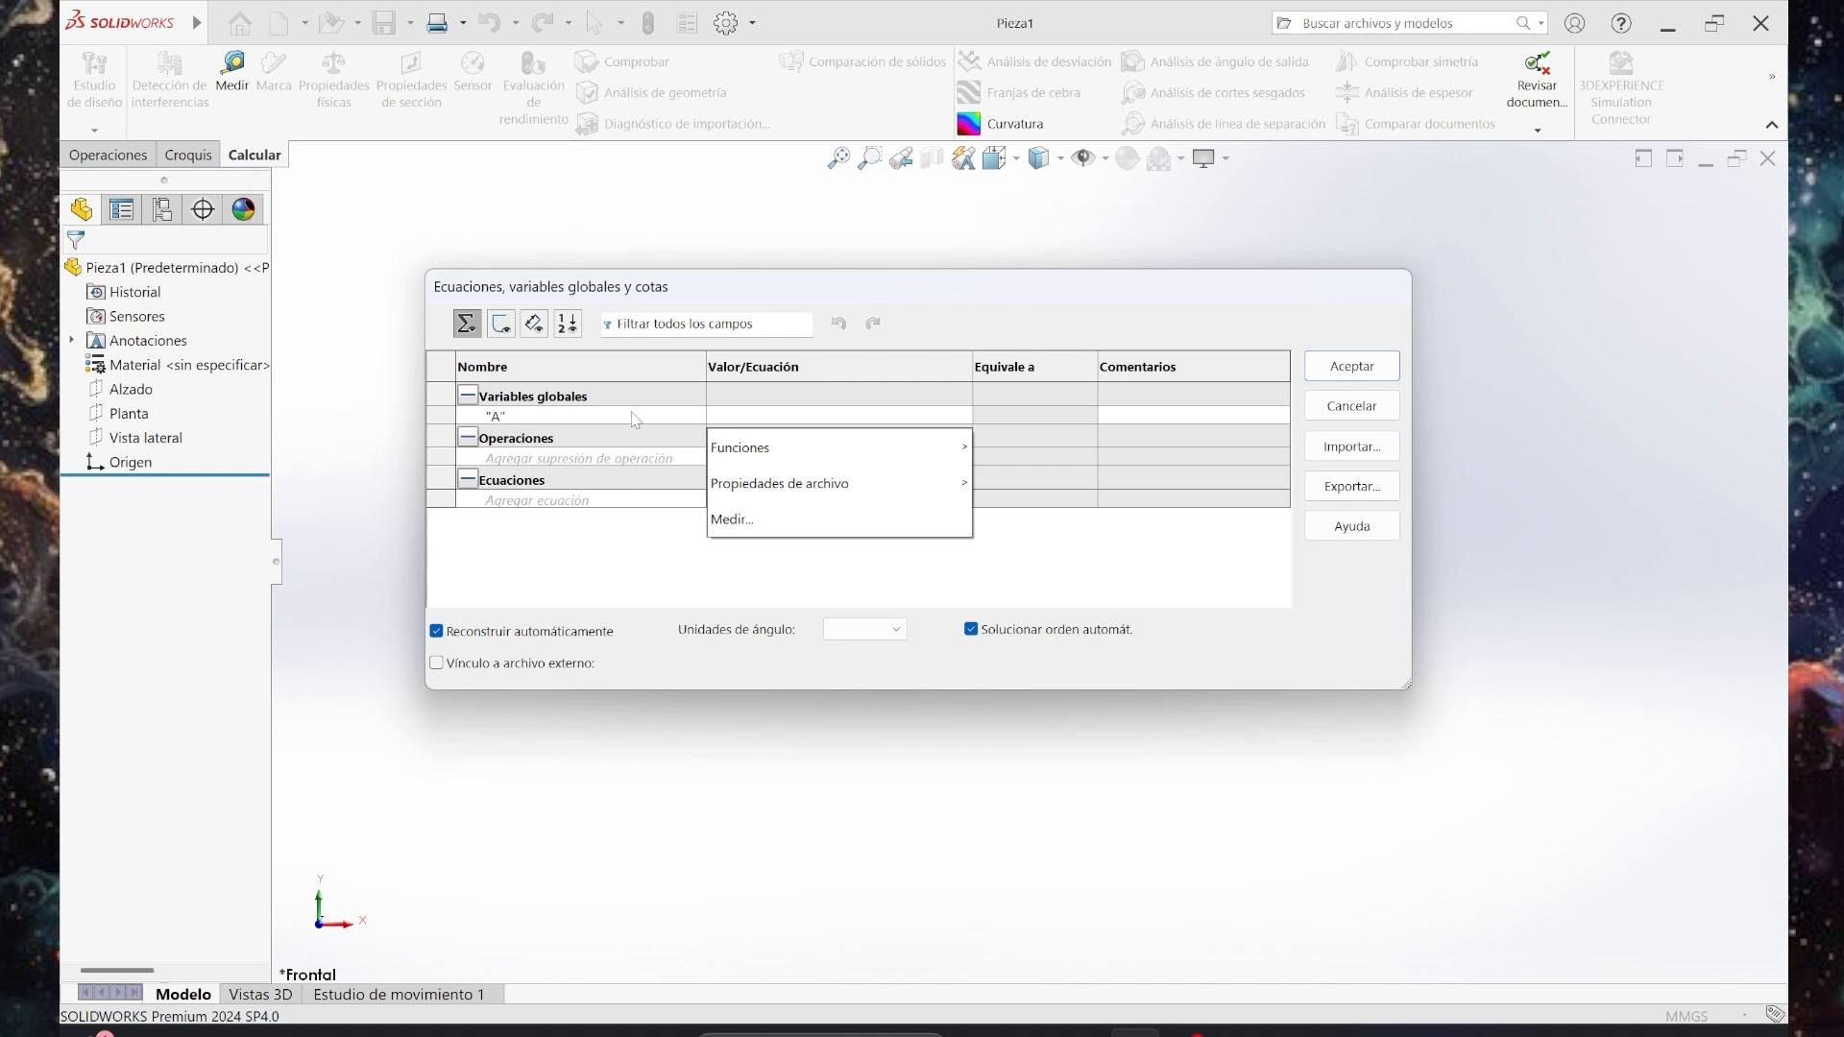
text(=80)
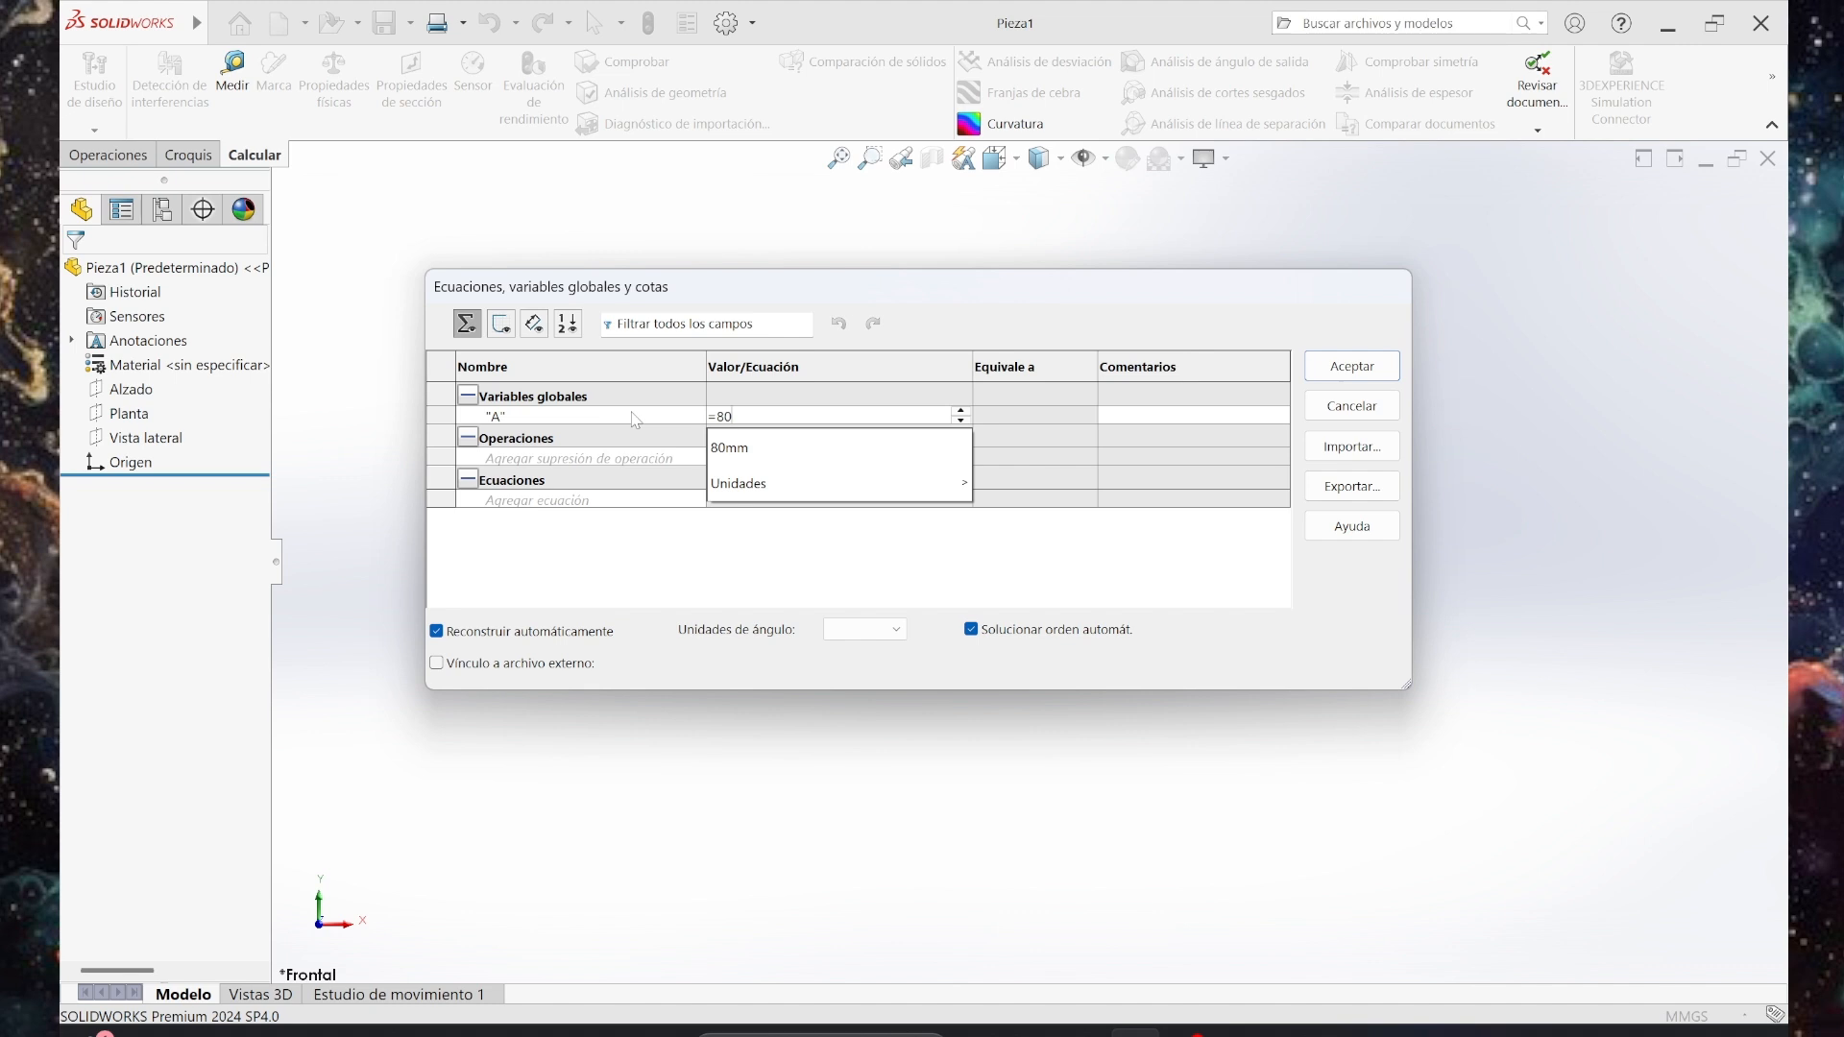
key(Return)
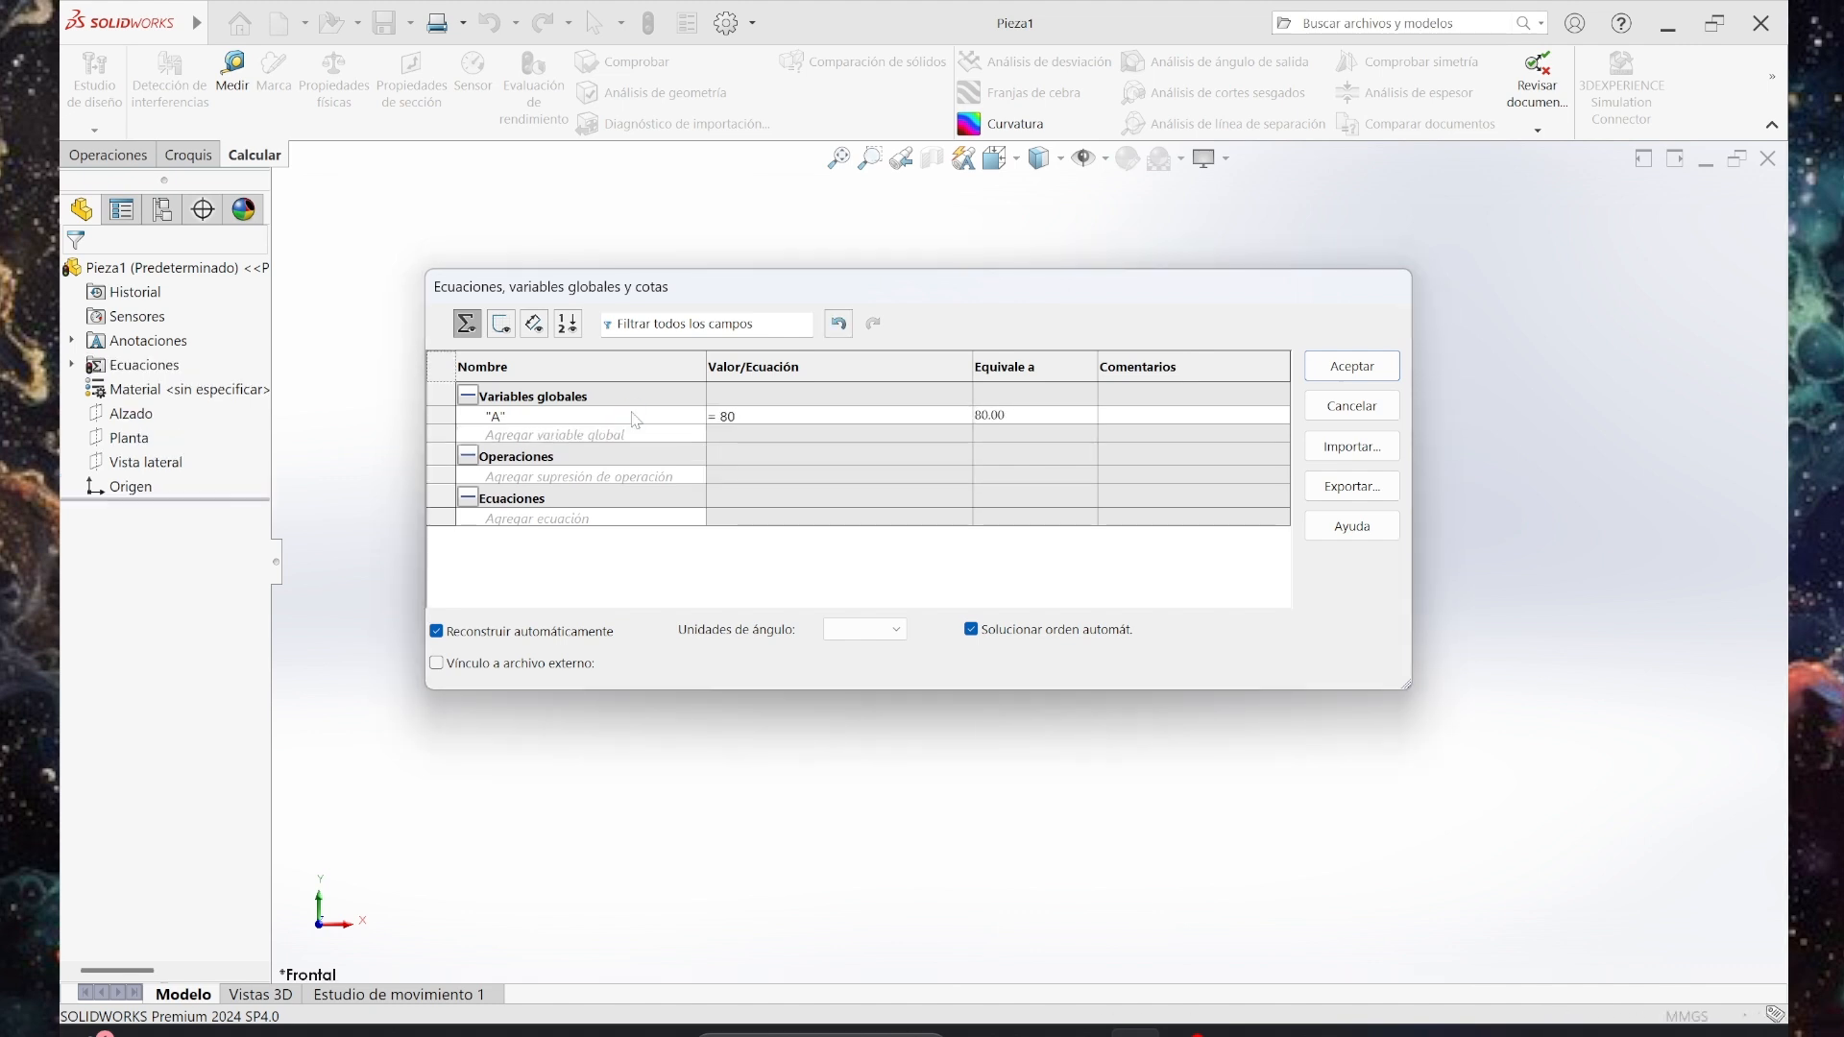
click(811, 418)
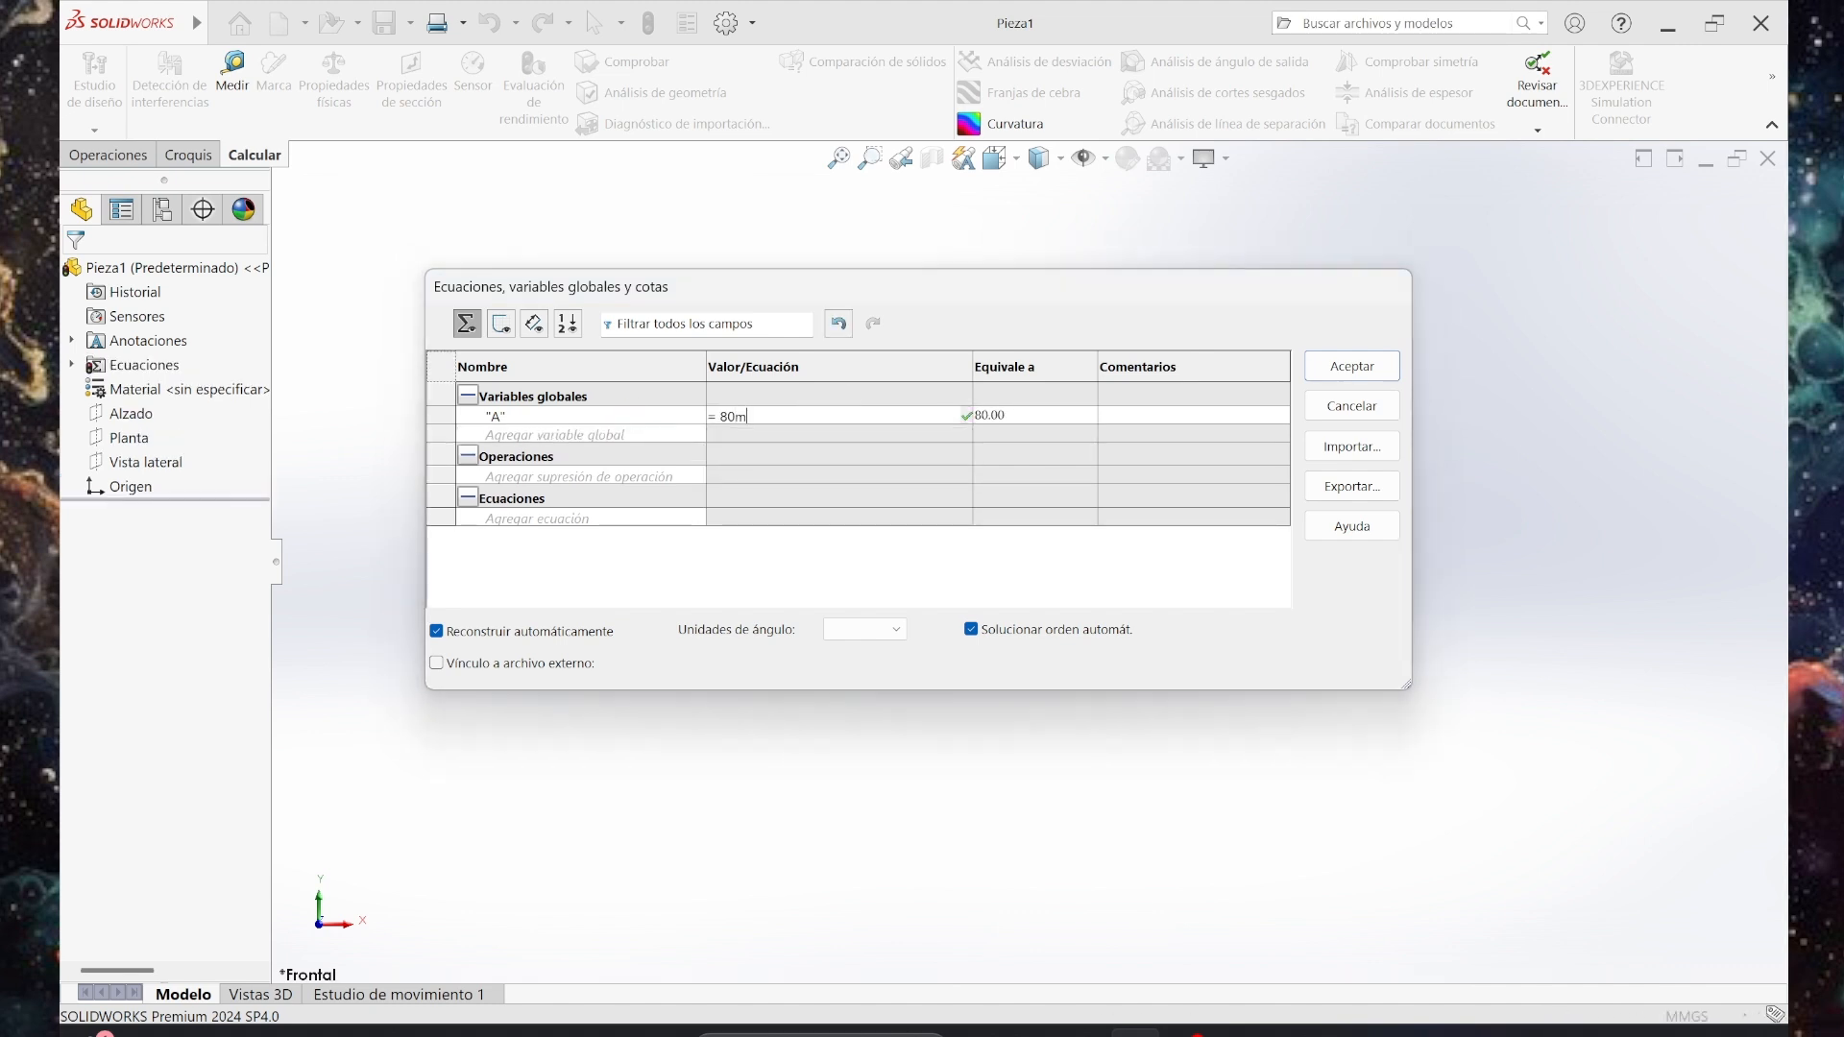
text(mm)
key(Return)
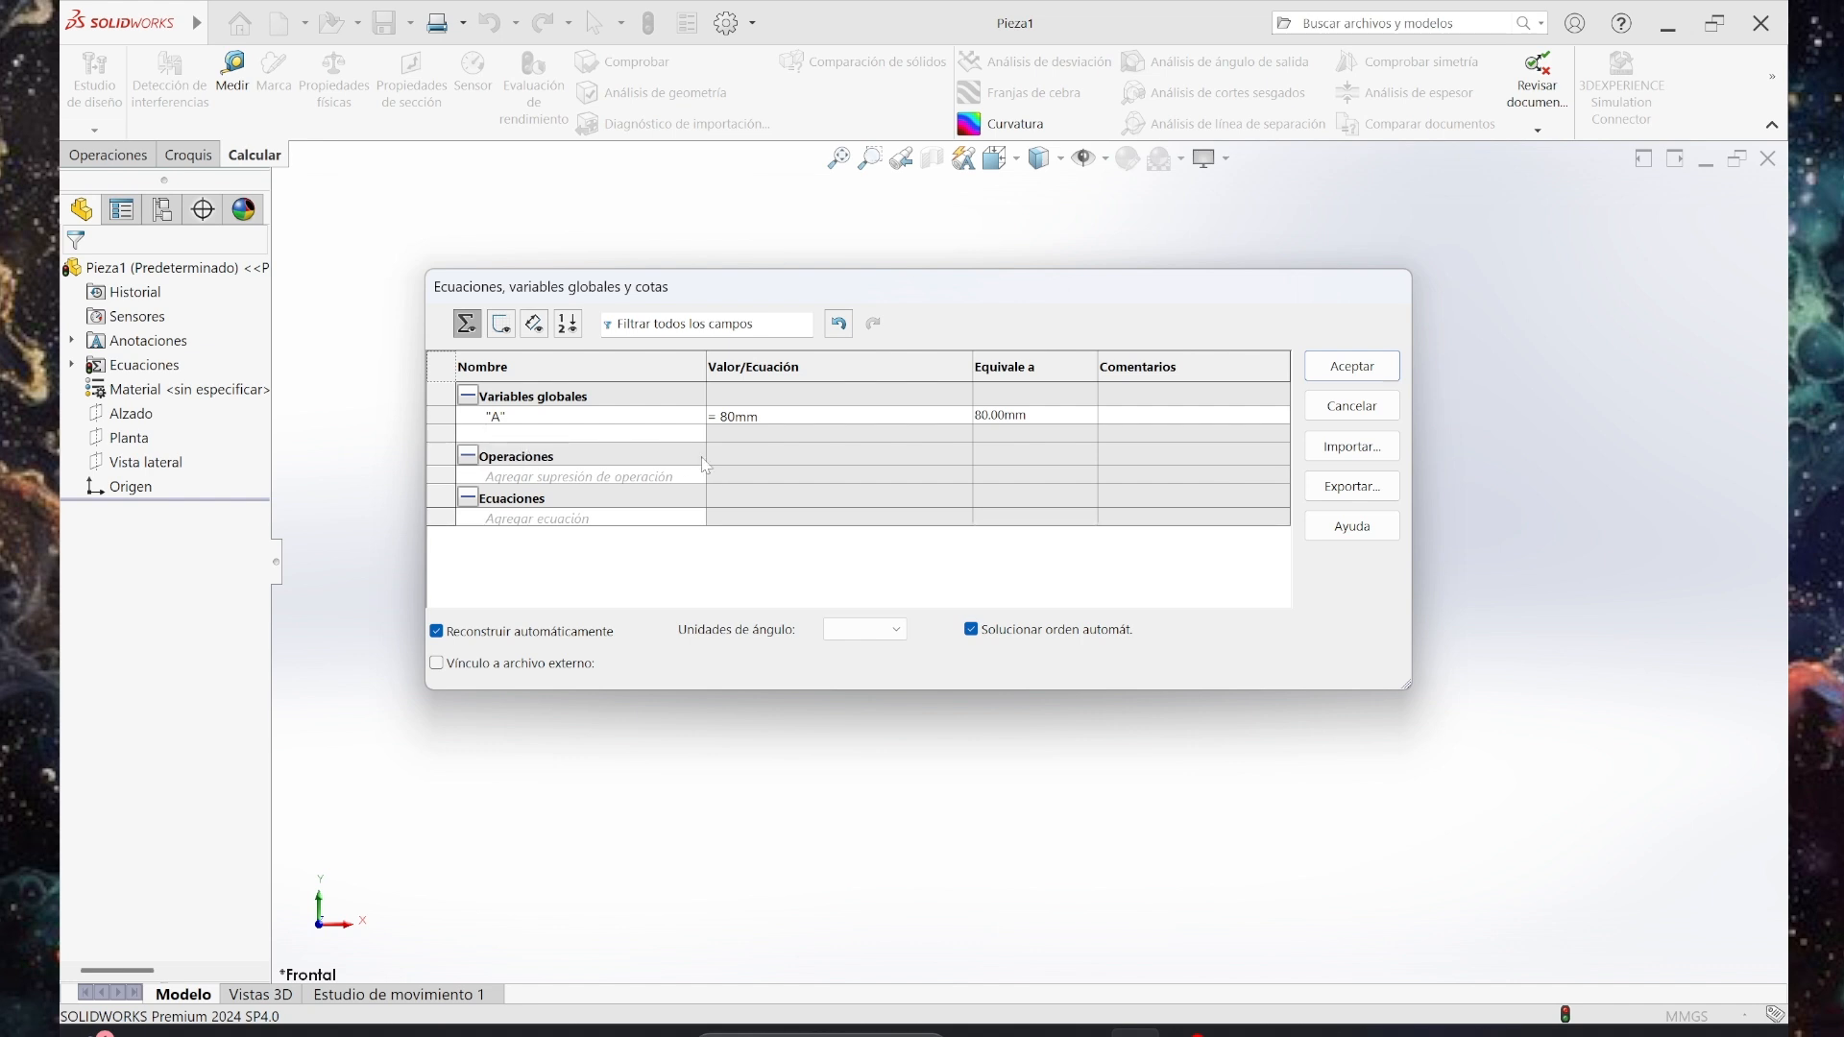
Add a global variable B and set it to 185mm, checking the value on the PowerPoint slide.
key(Tab)
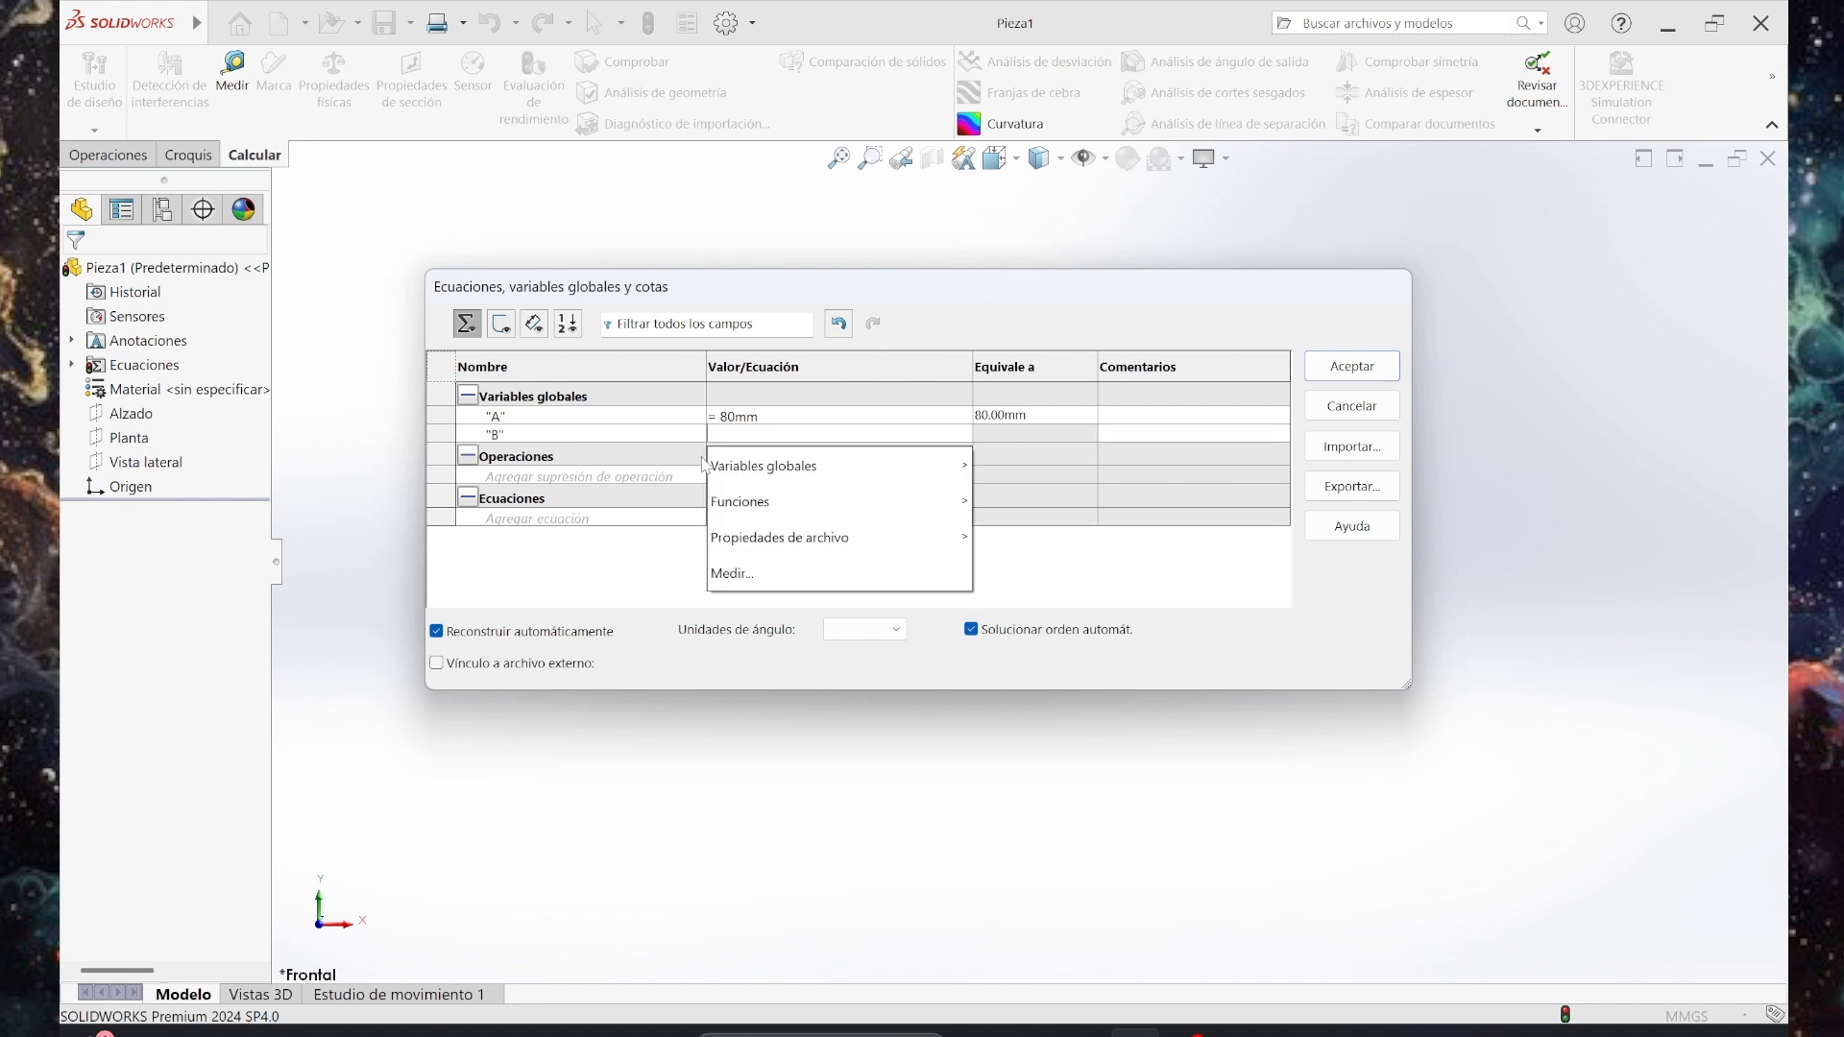
click(1083, 1033)
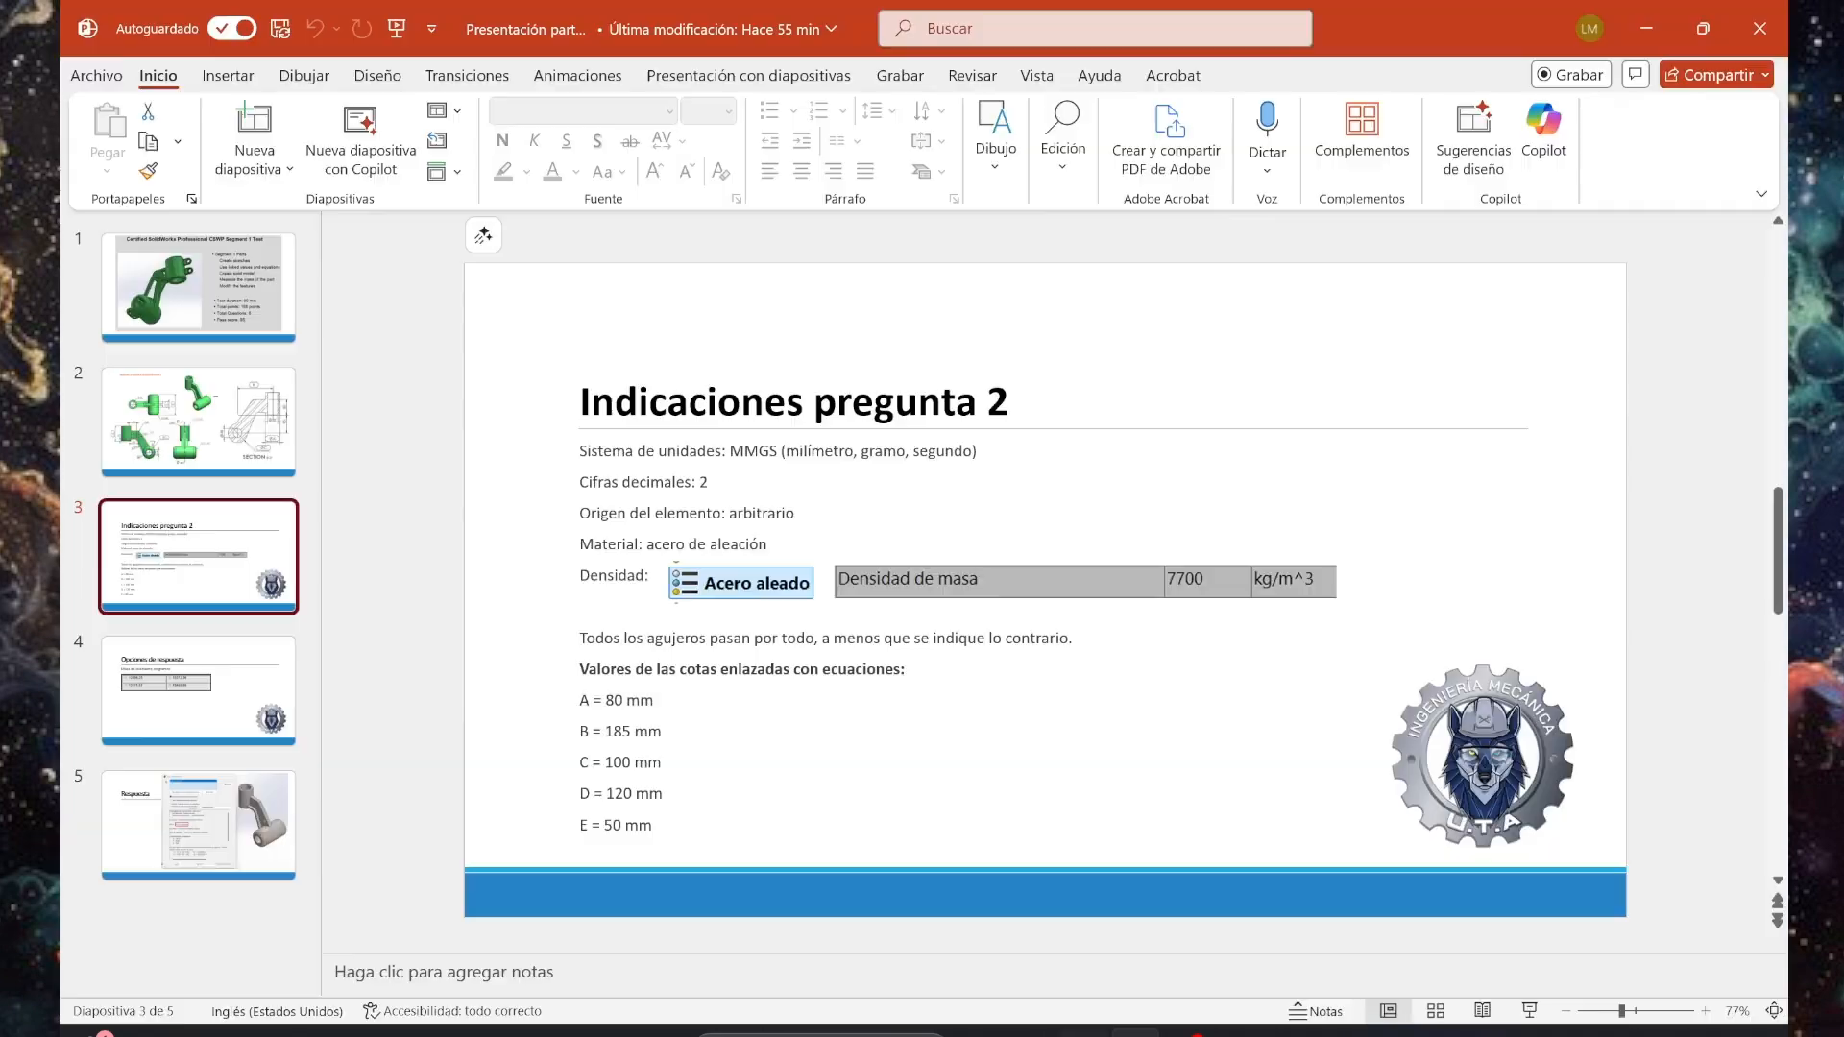
click(1083, 1034)
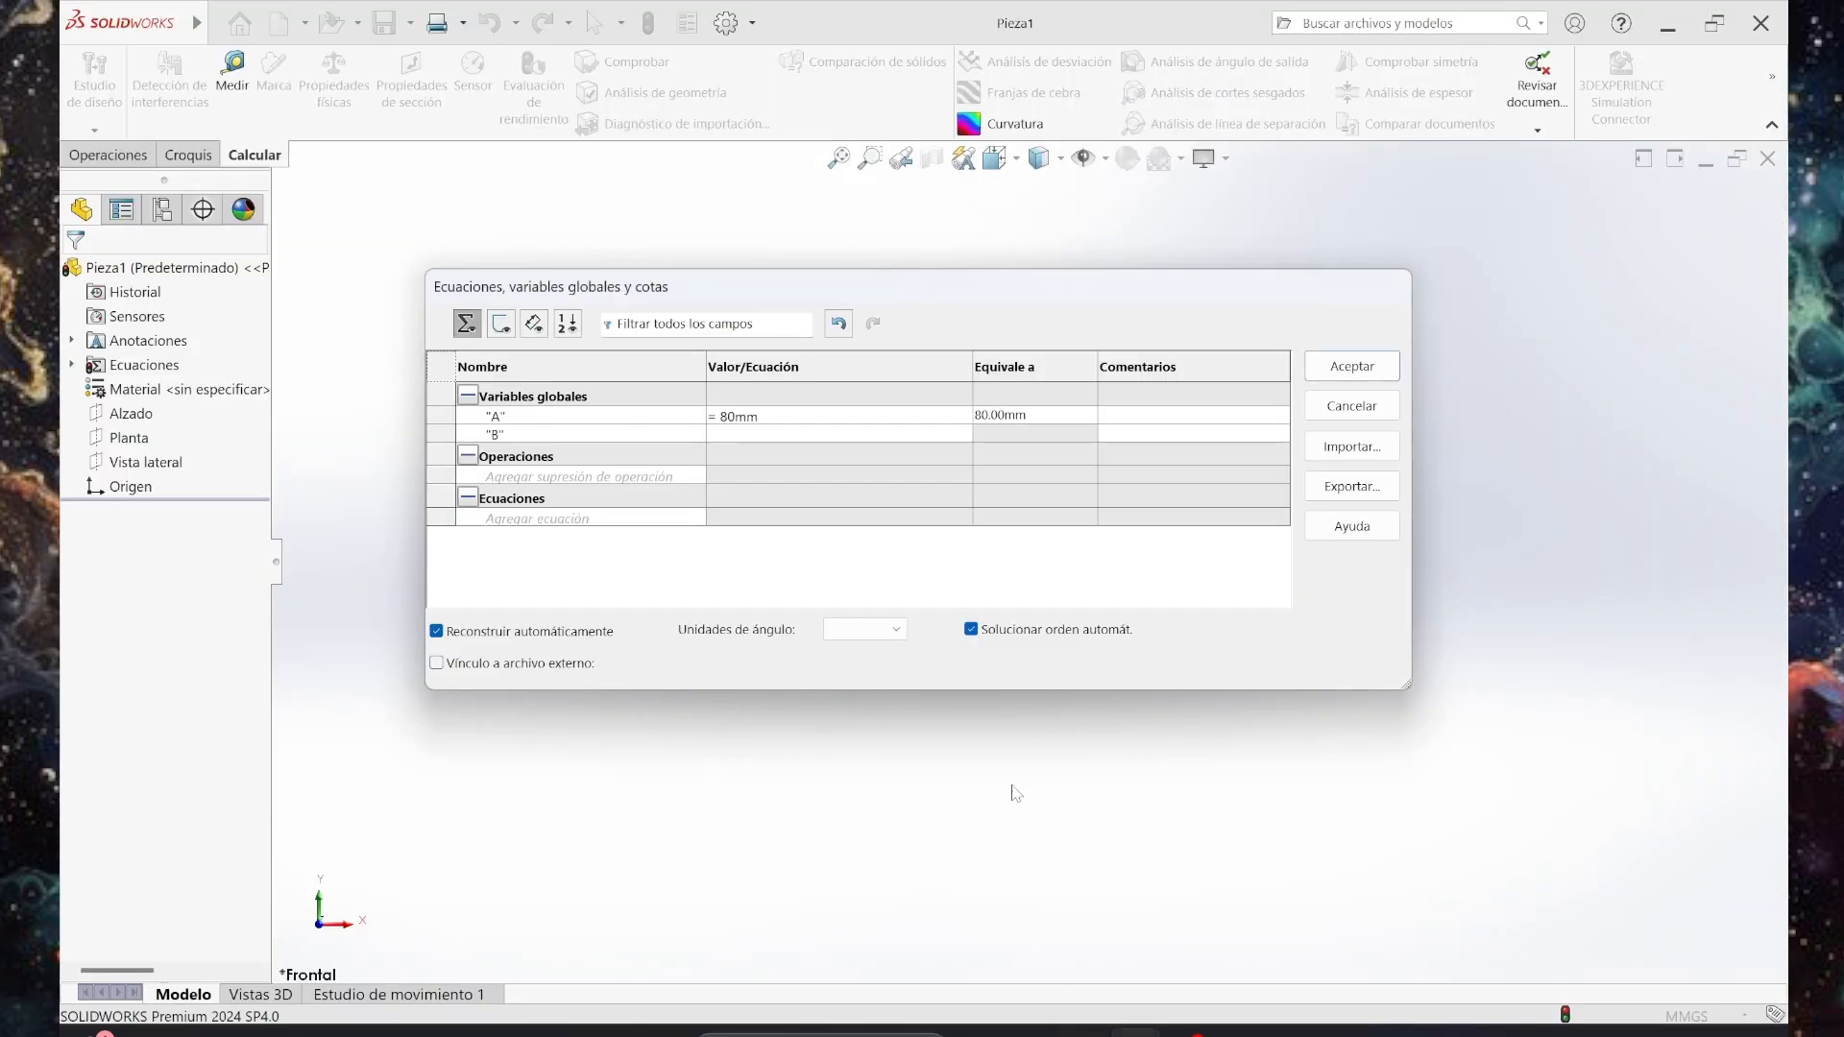
text(=185)
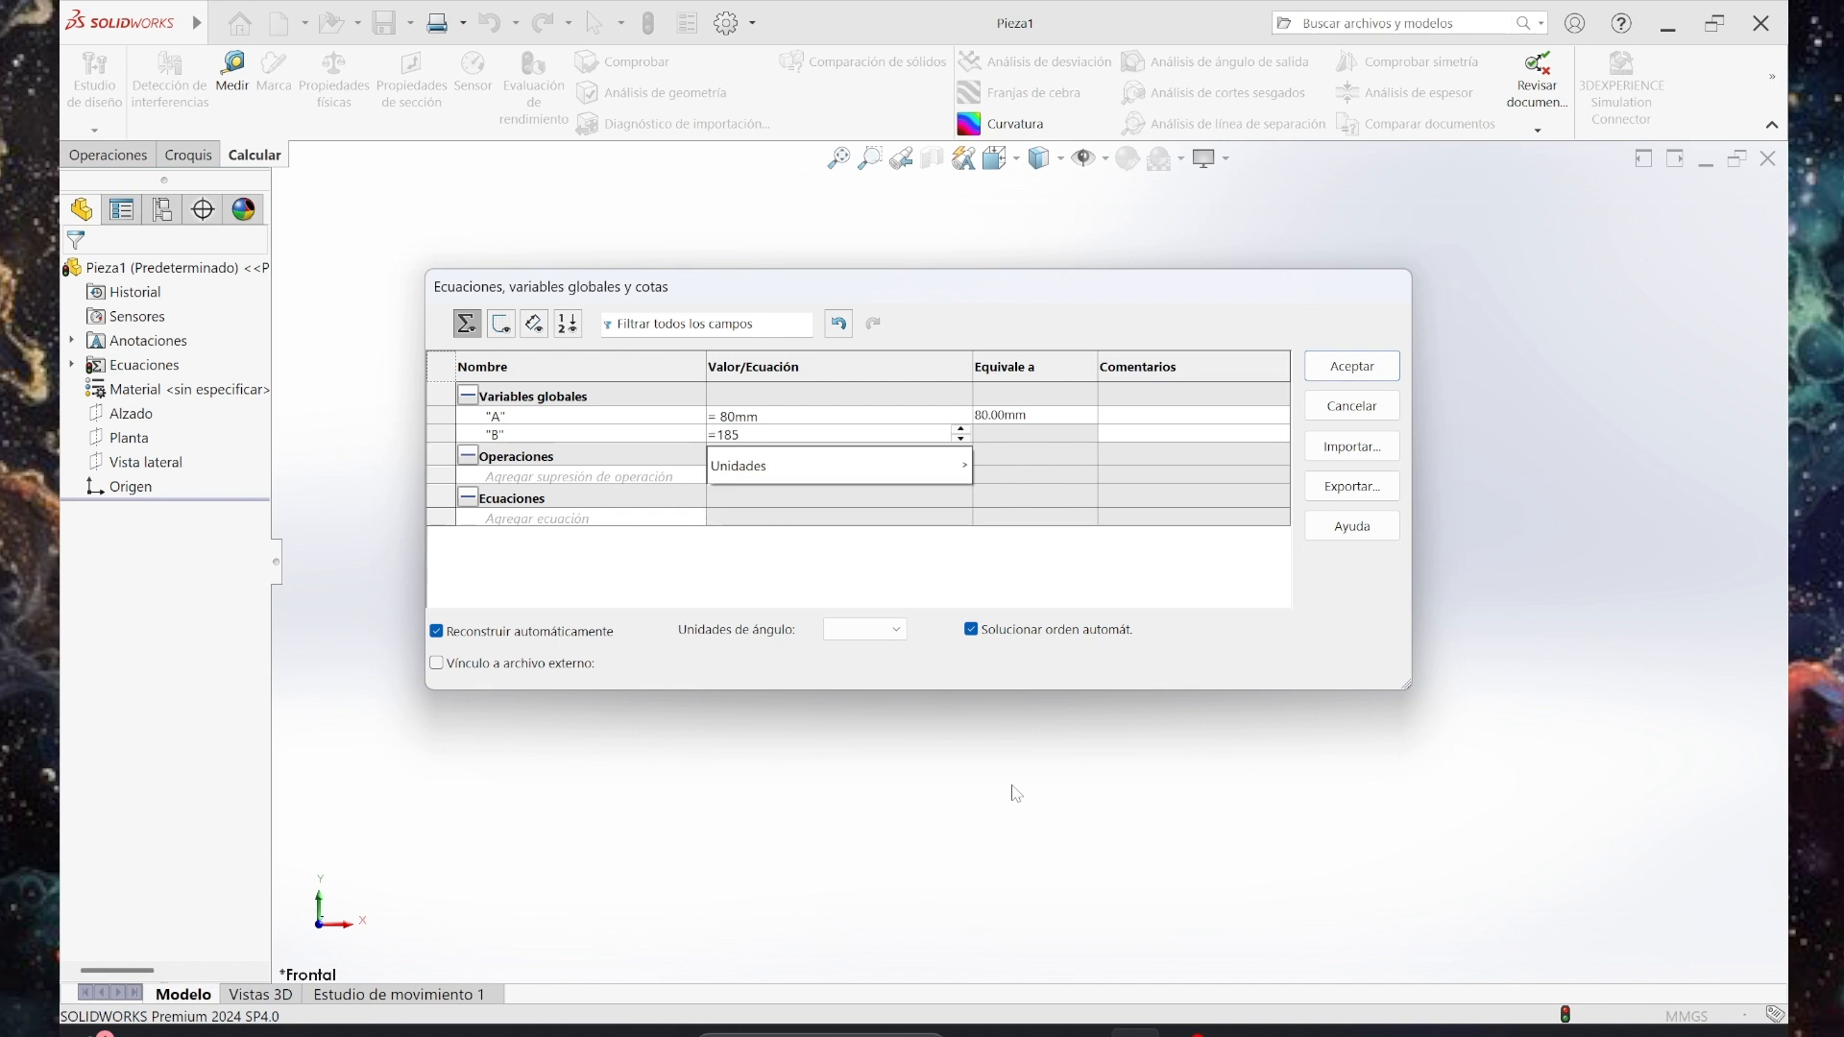
key(Tab)
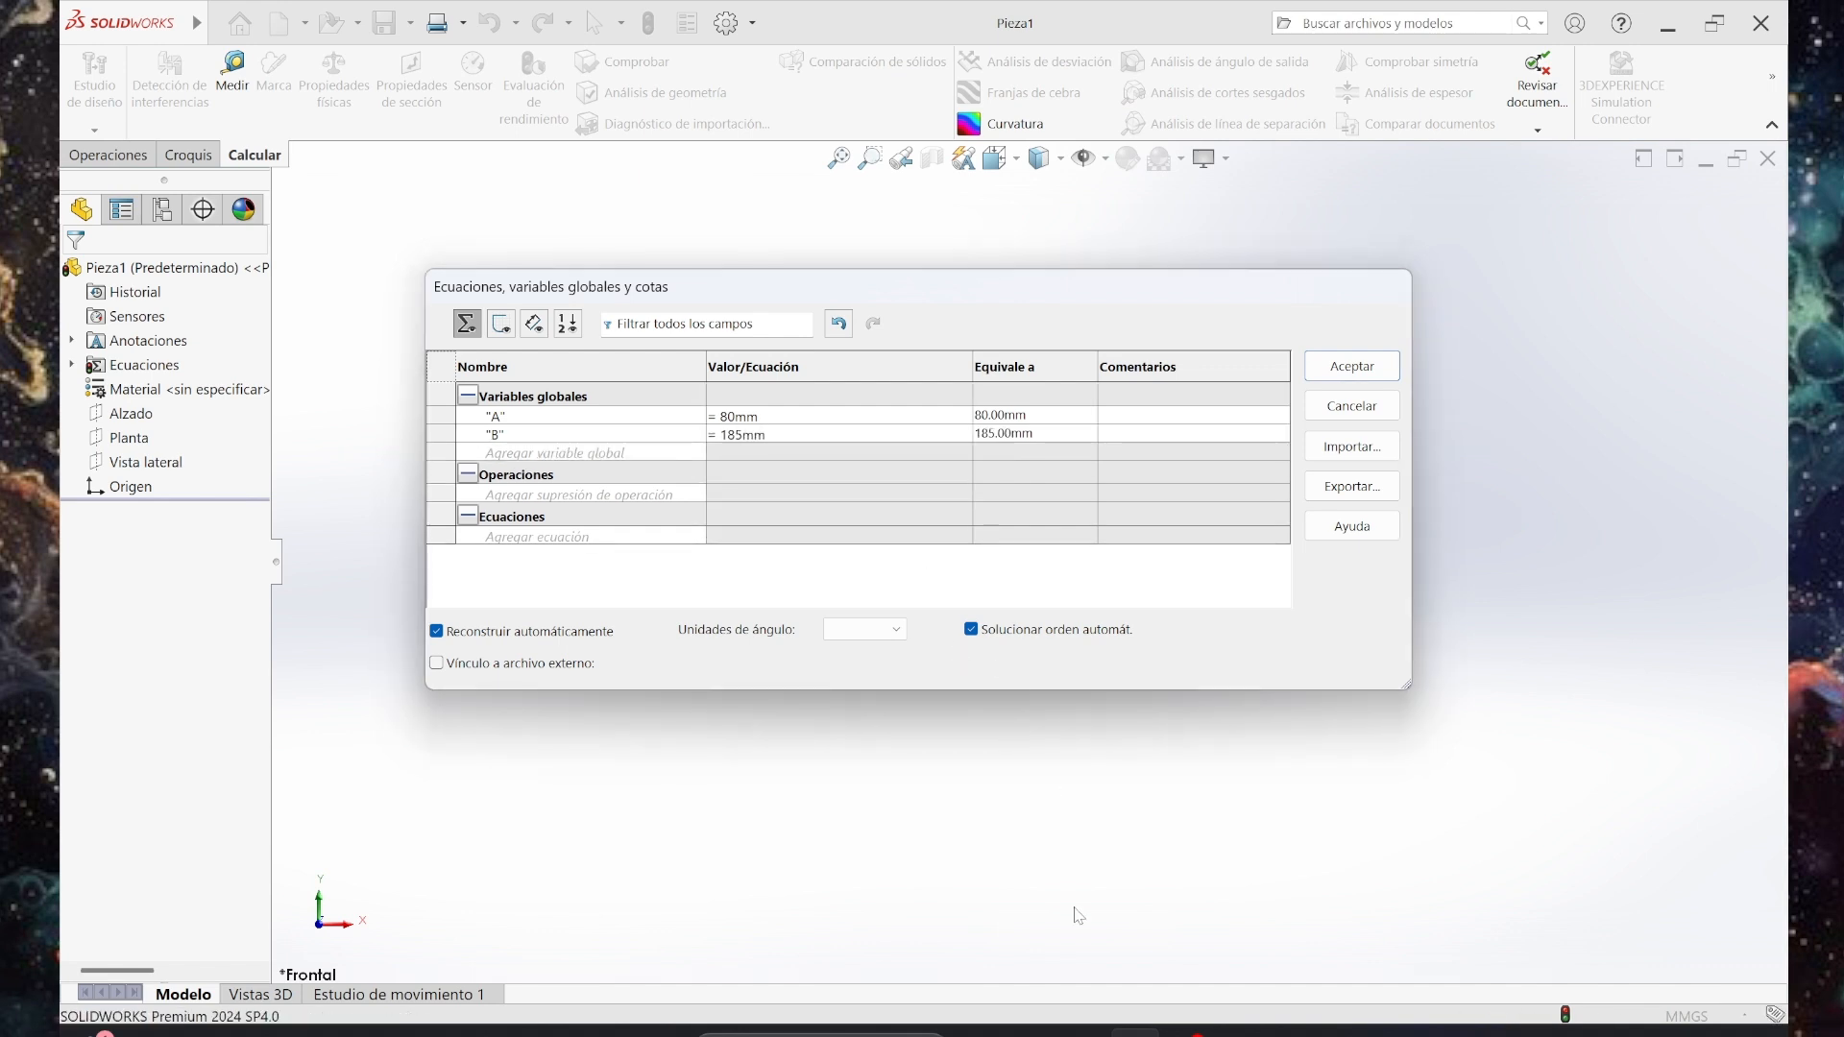
Check the next value on the PowerPoint slide and add a global variable C set to 100mm.
click(1083, 1032)
click(1137, 1032)
click(579, 453)
text(6)
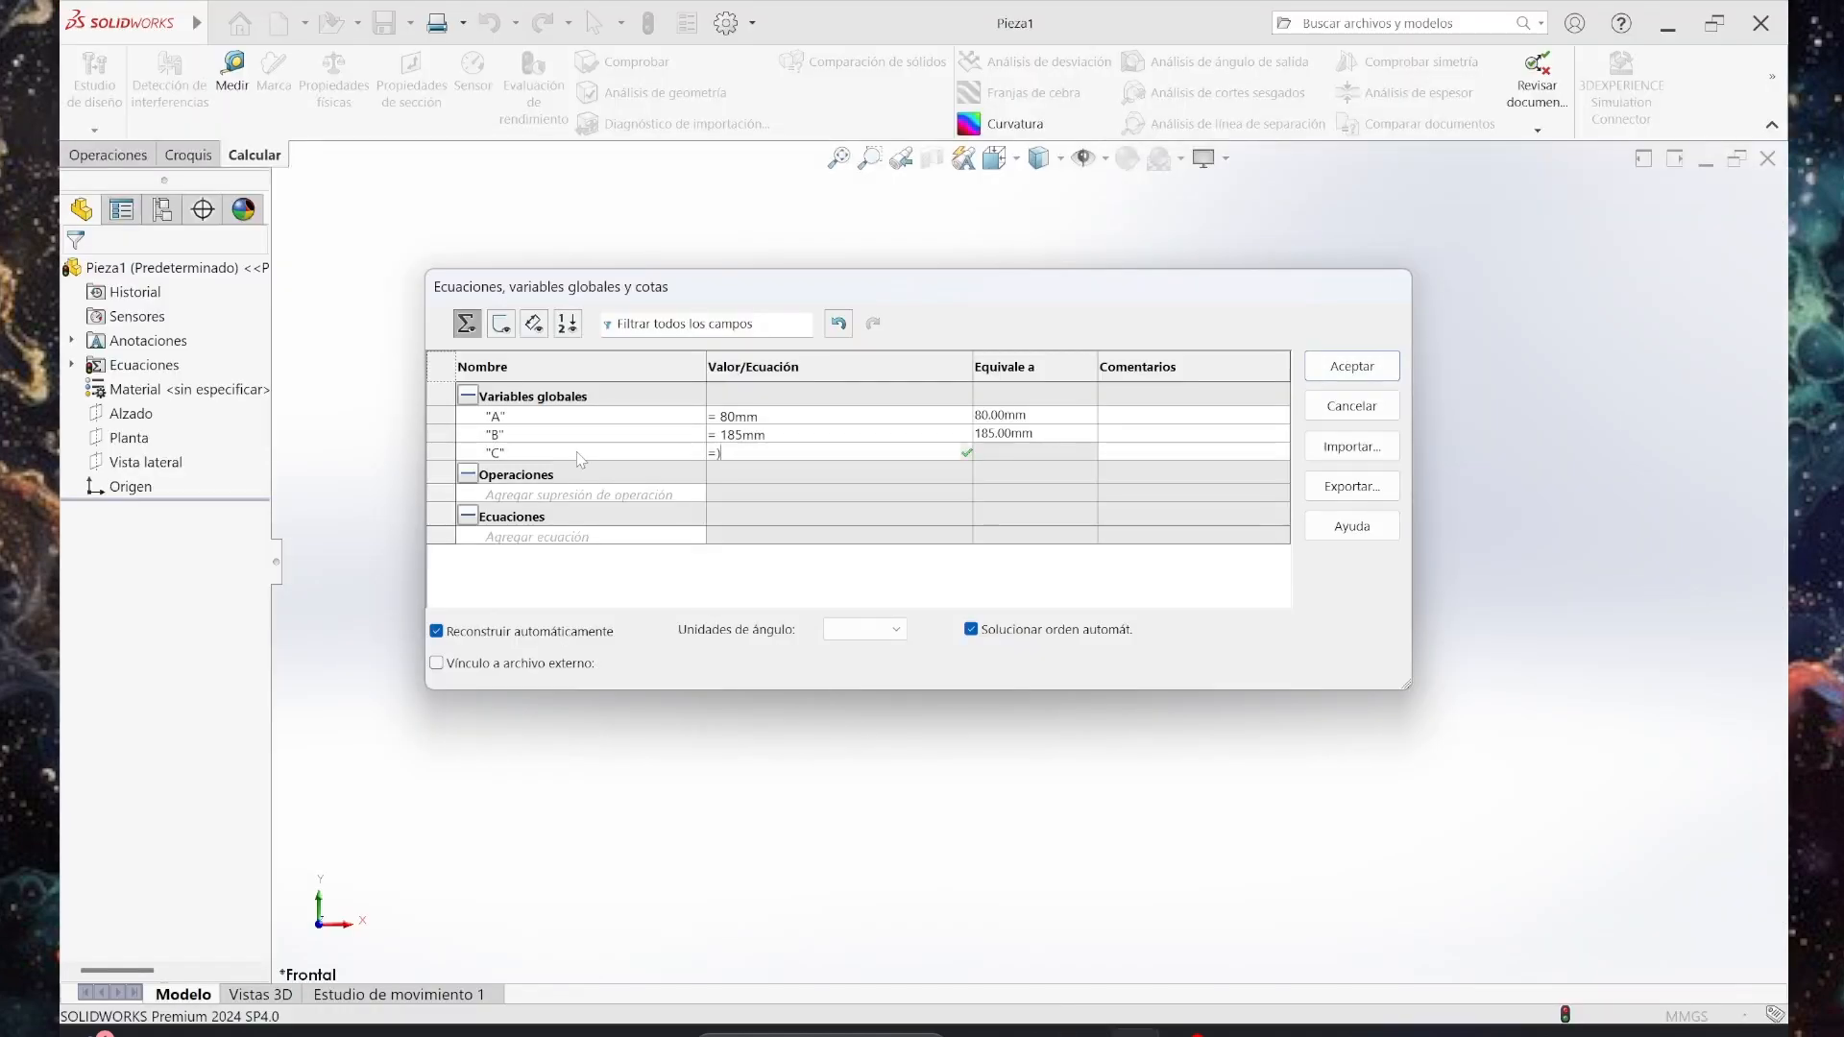
key(BackSpace)
text(100 )
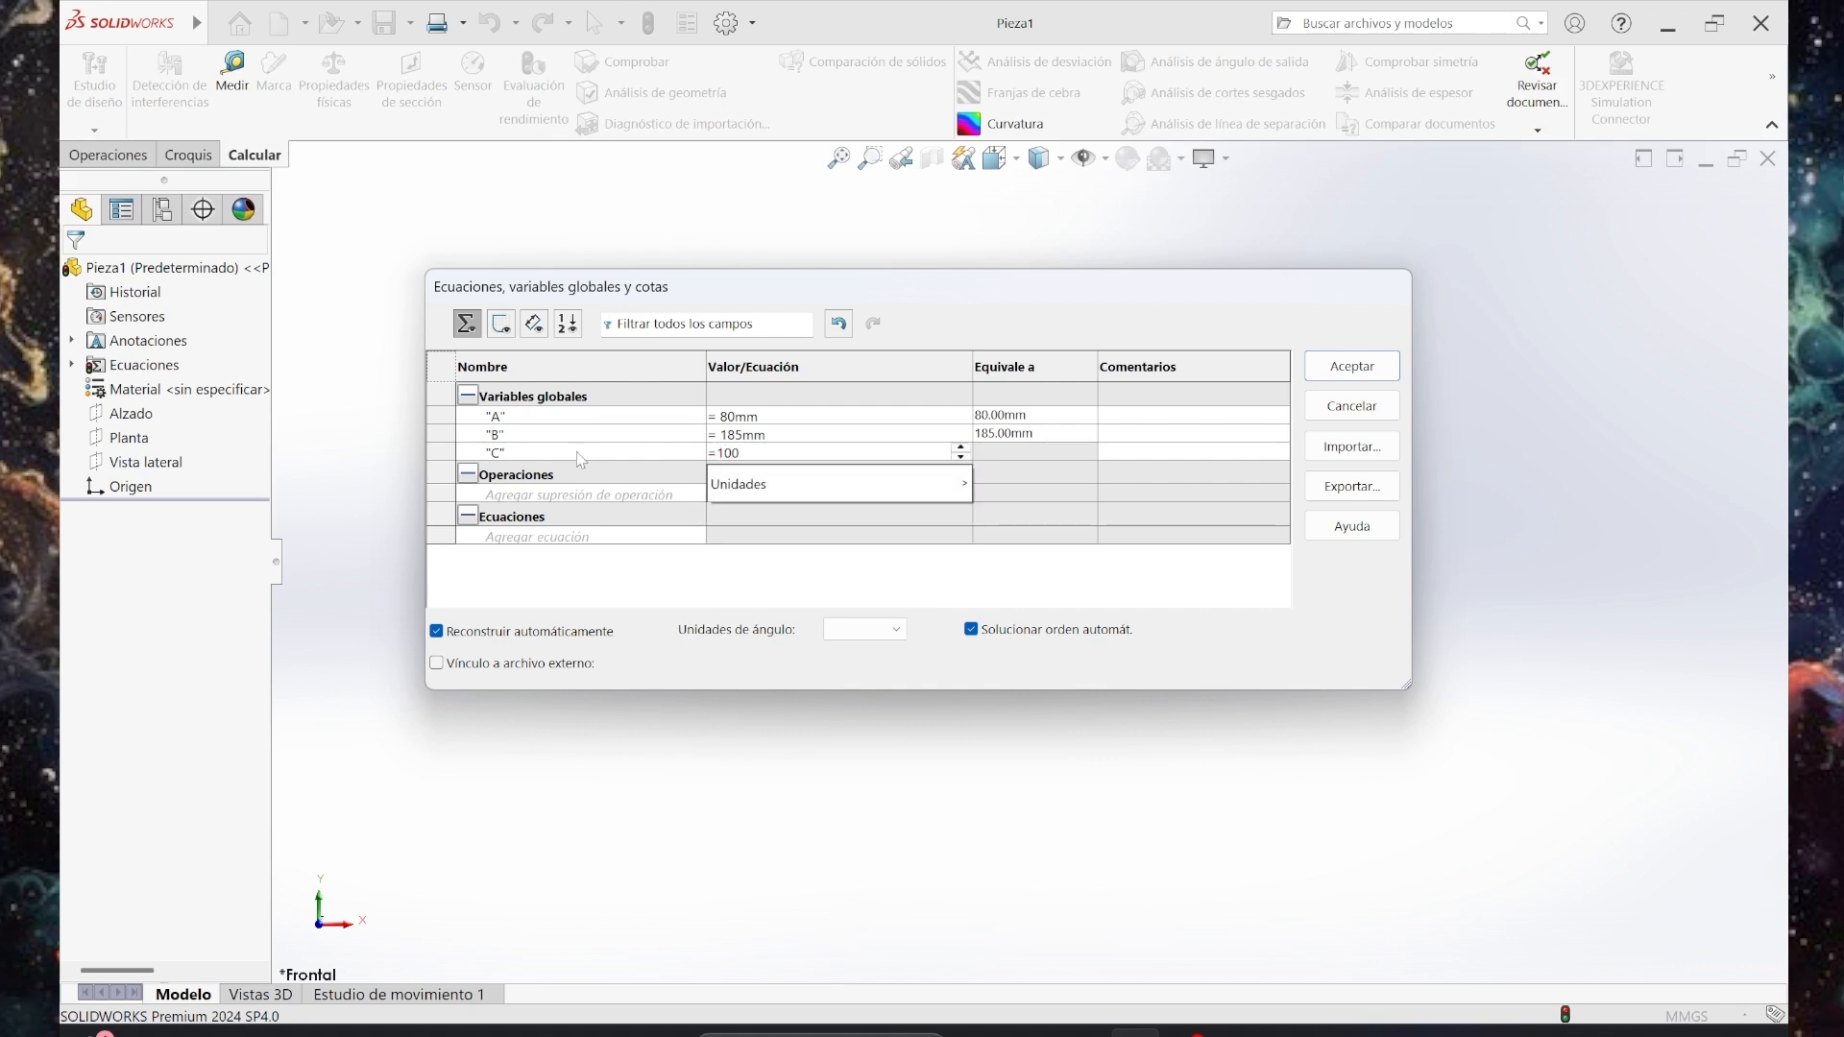
text(mm)
Look up the value for D on the PowerPoint slide and add global variable D set to 120mm.
key(alt+Tab)
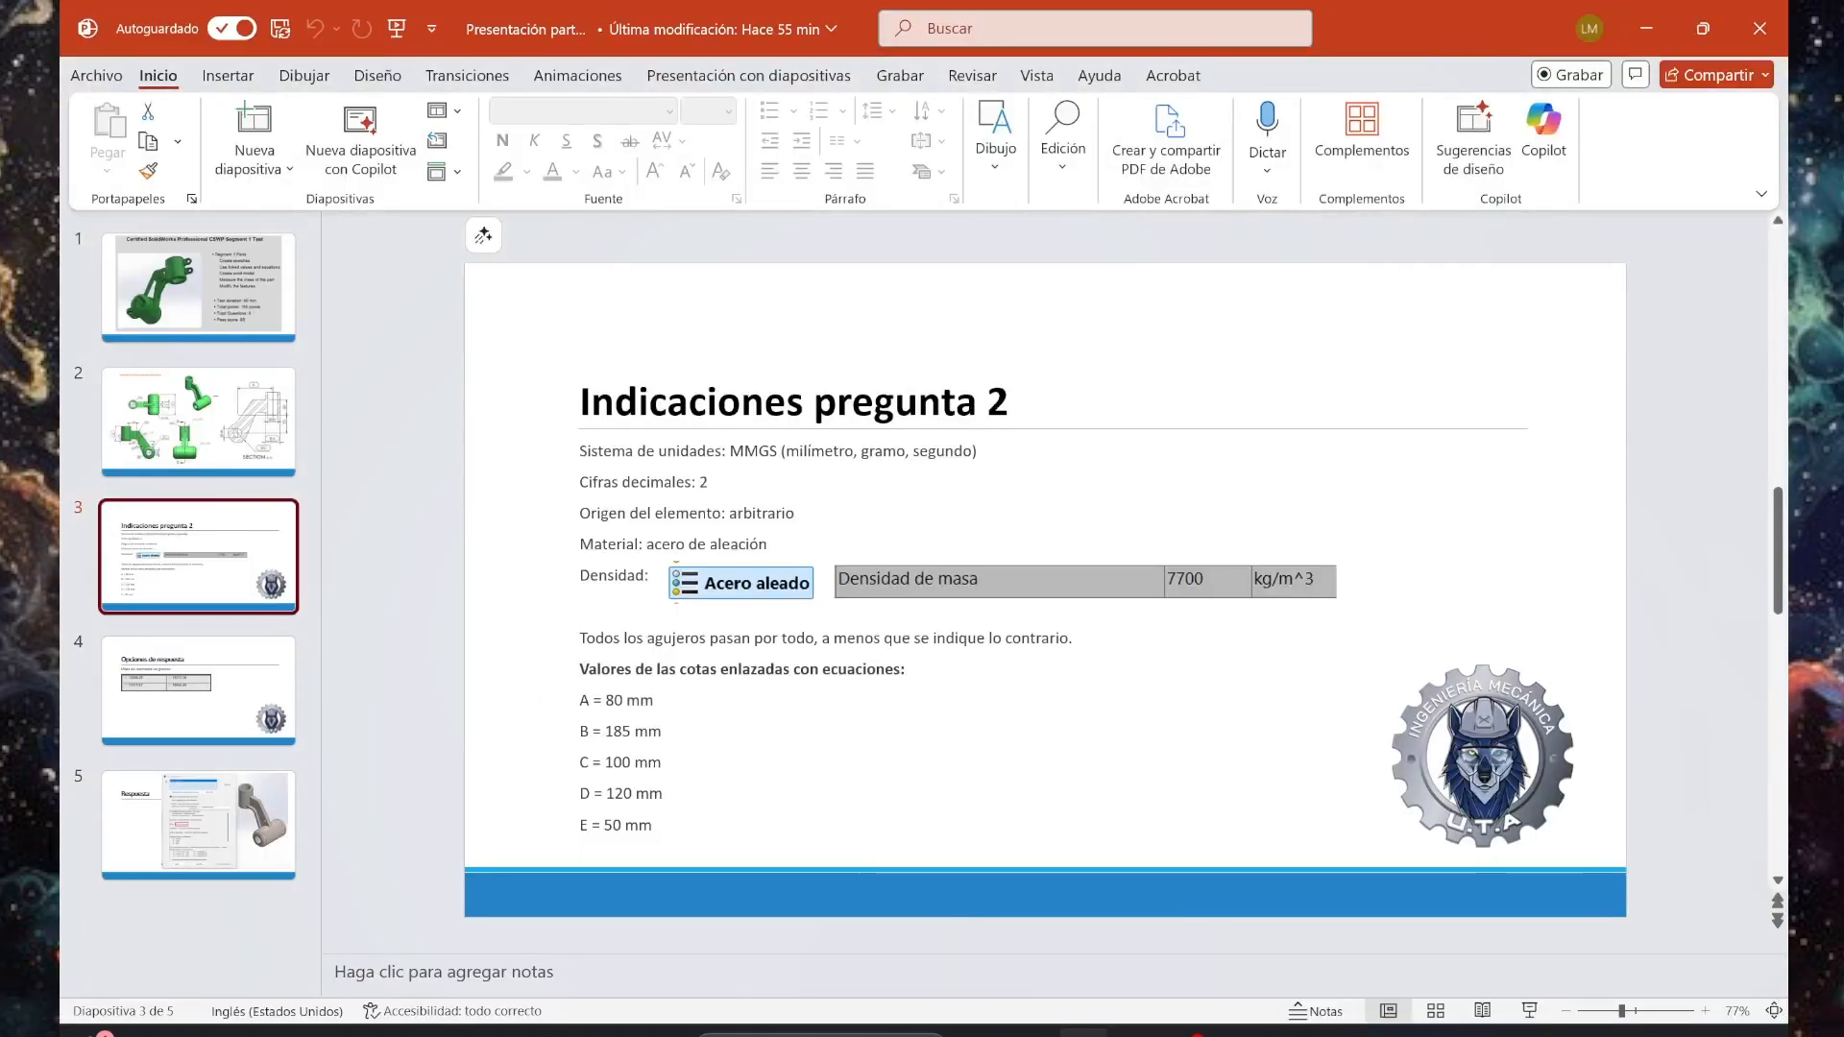
click(1105, 956)
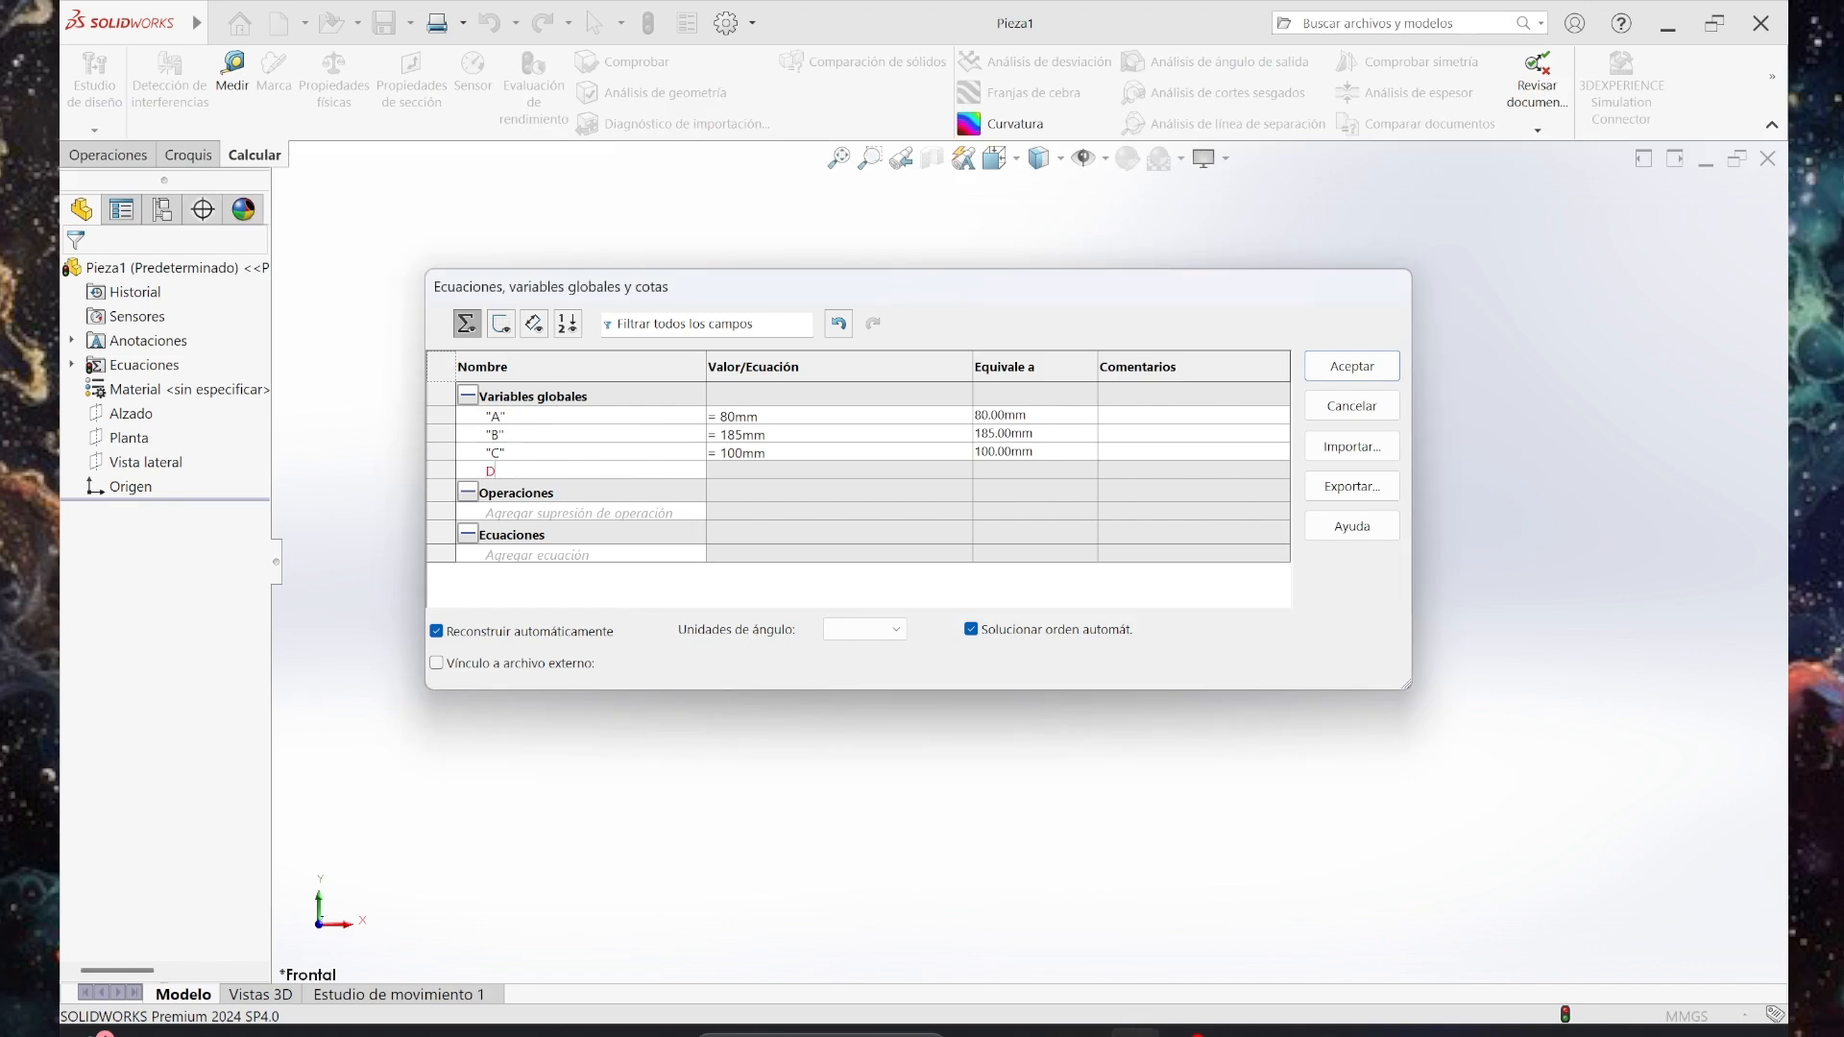
key(Tab)
text(=)
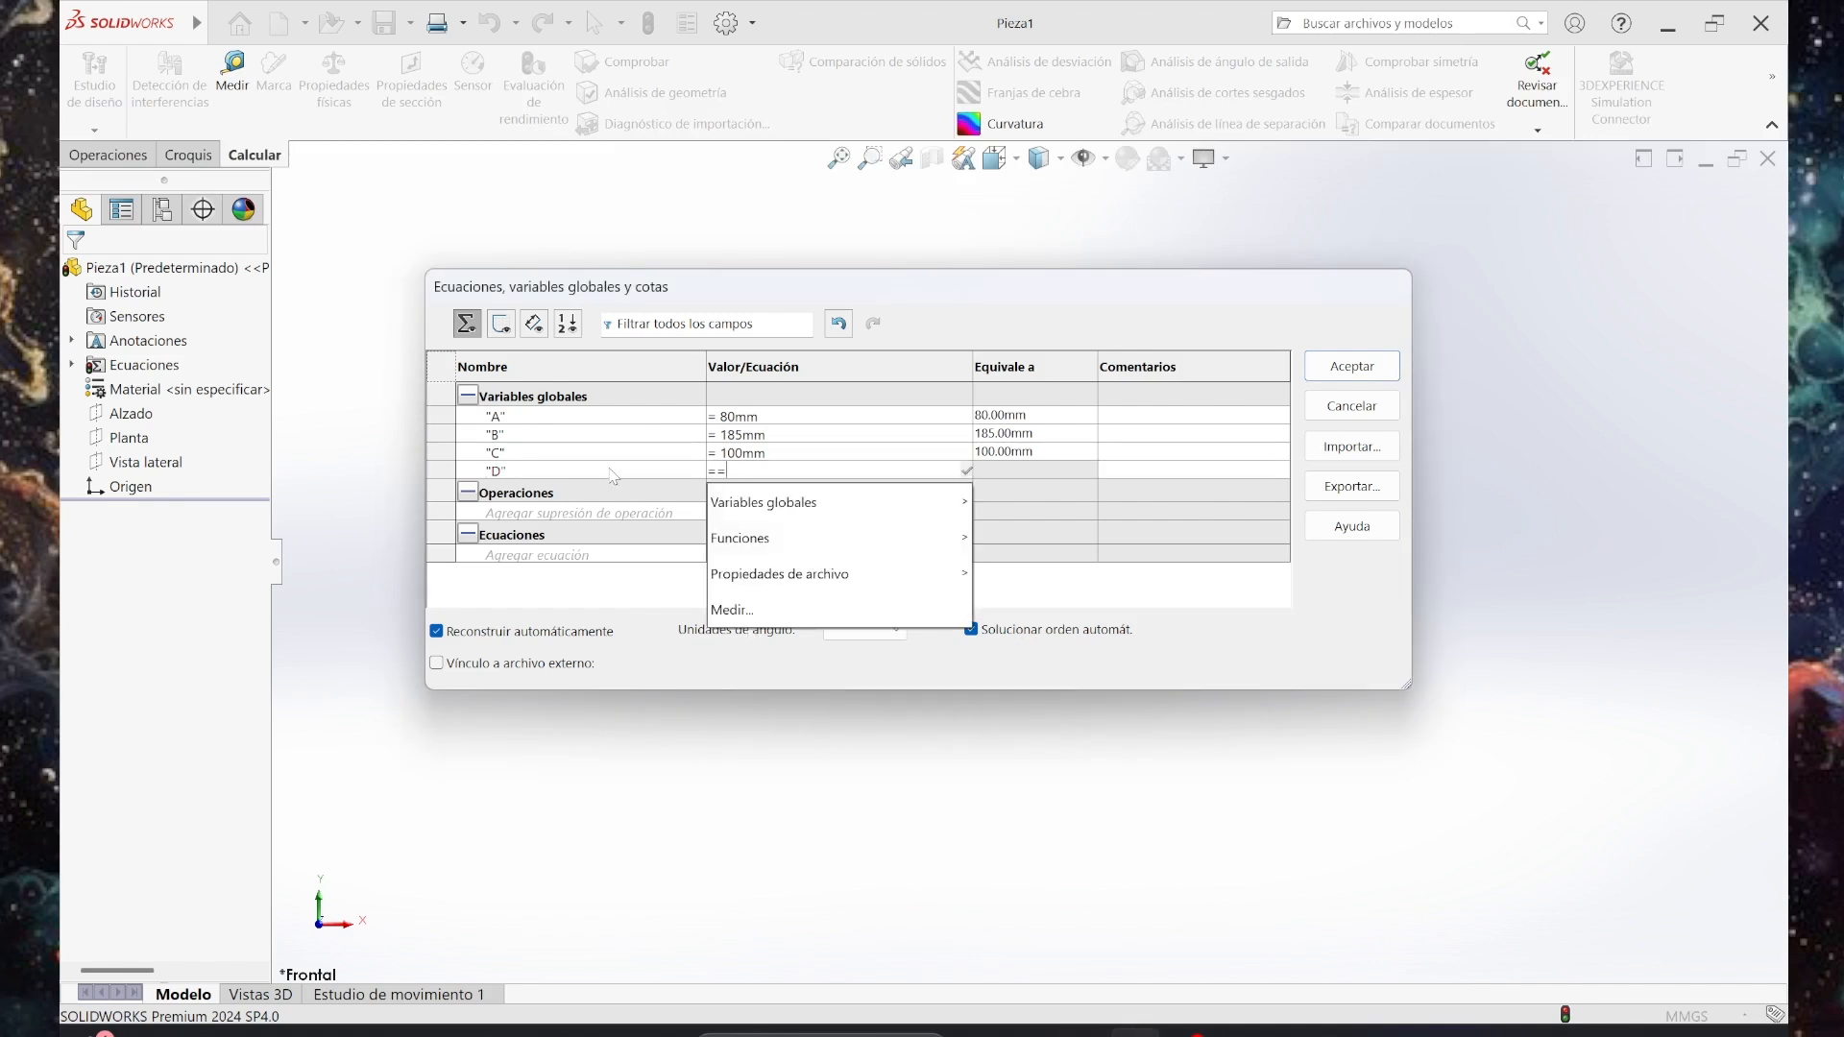
key(BackSpace)
text(120)
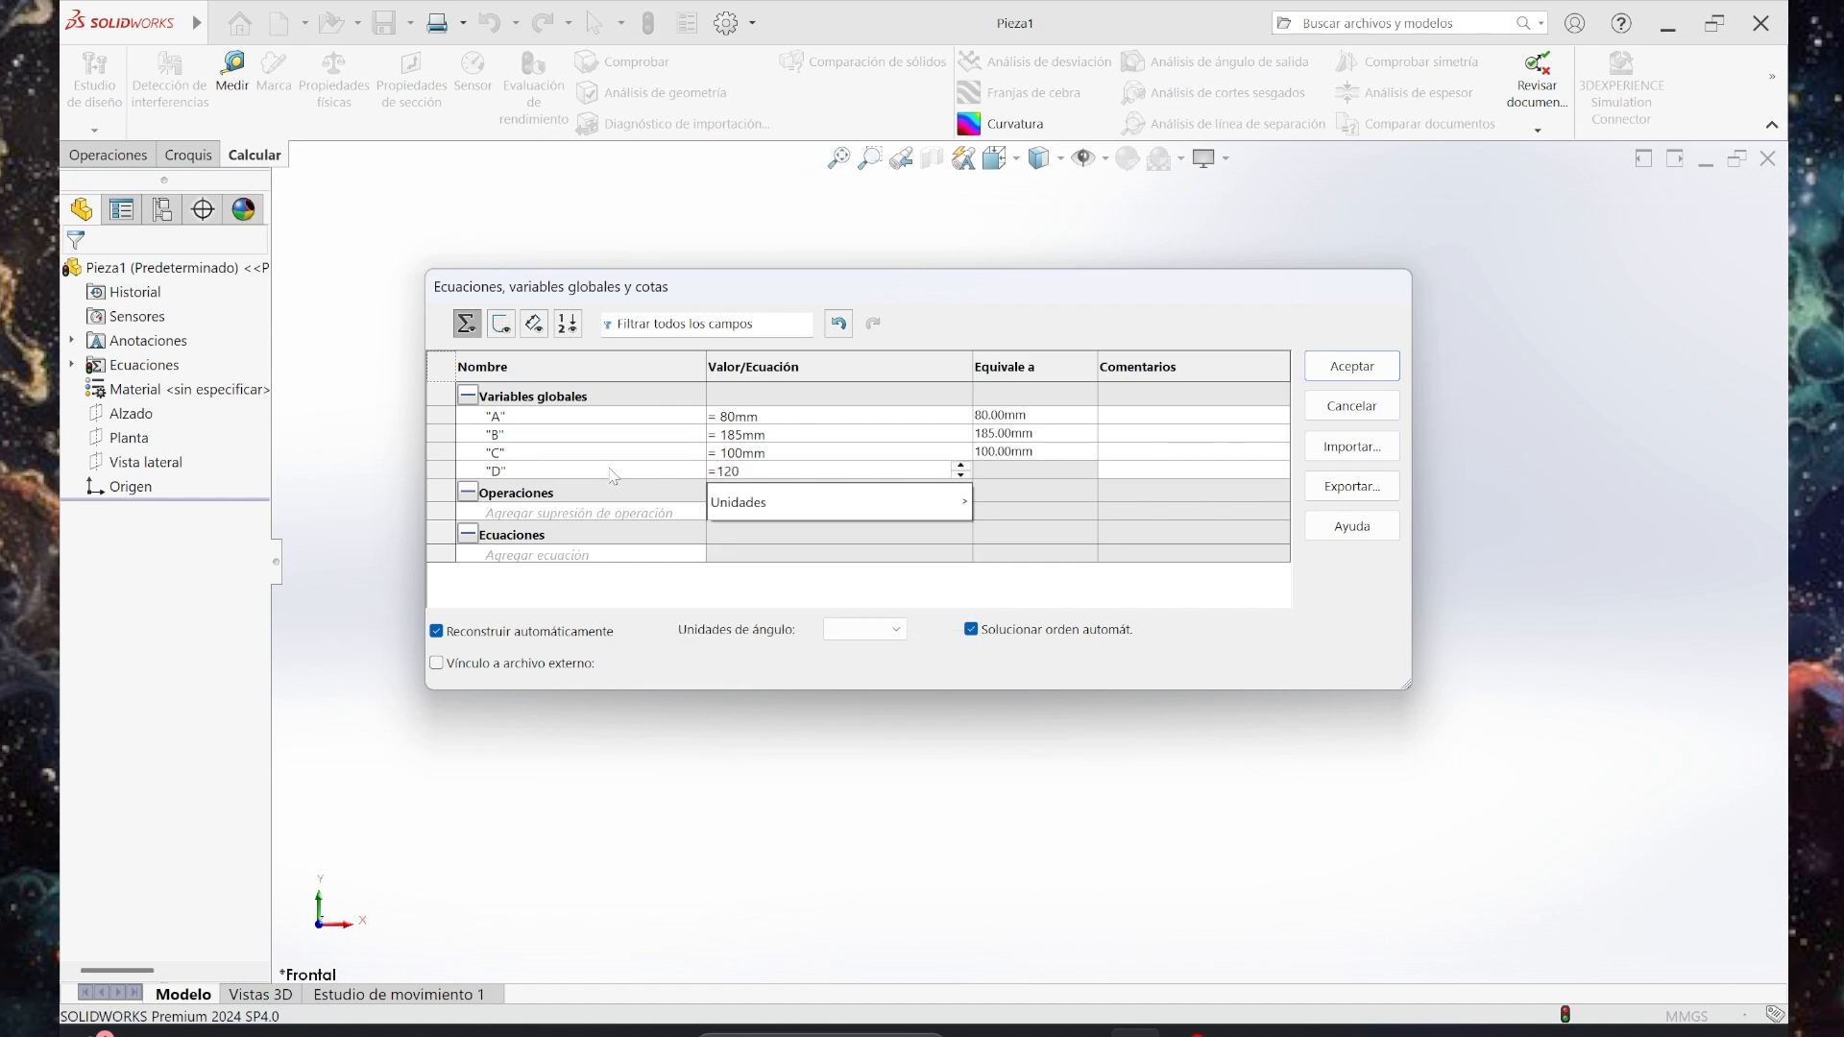
key(Tab)
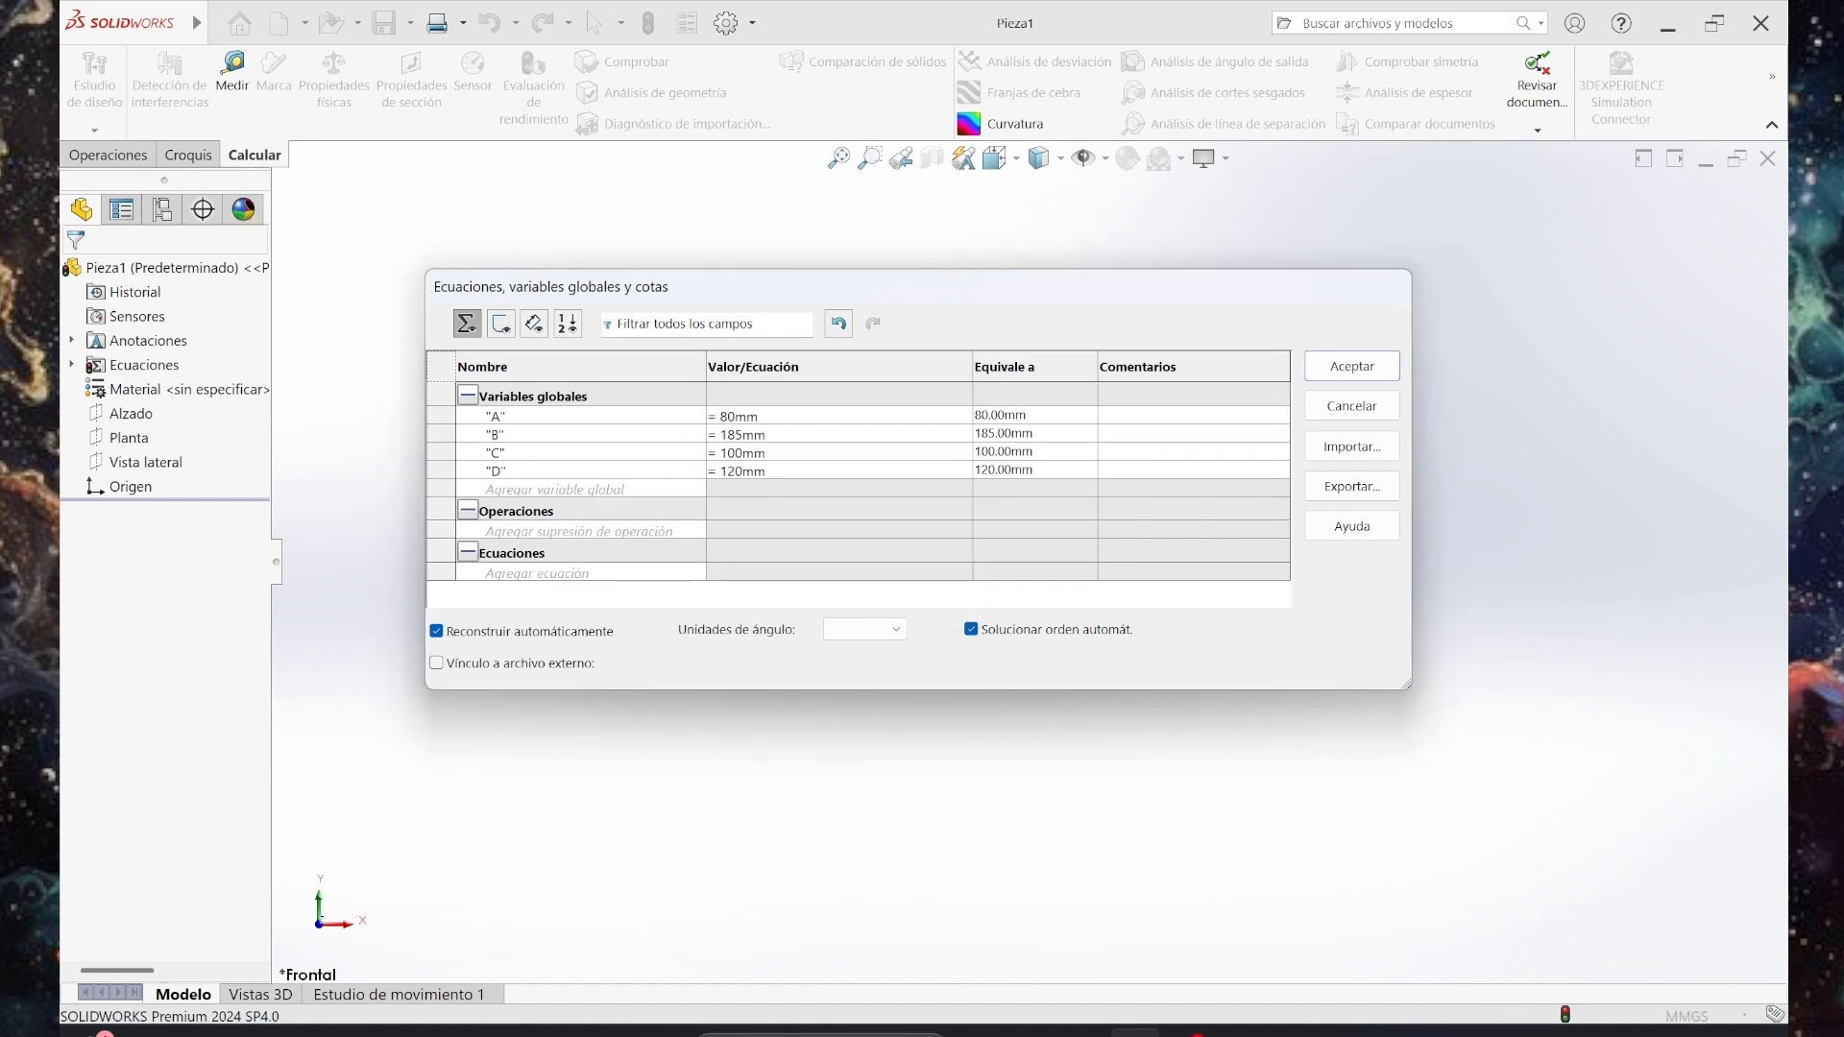
Look up E on the PowerPoint slide, add global variable E set to 50mm and accept the equations.
click(1084, 1034)
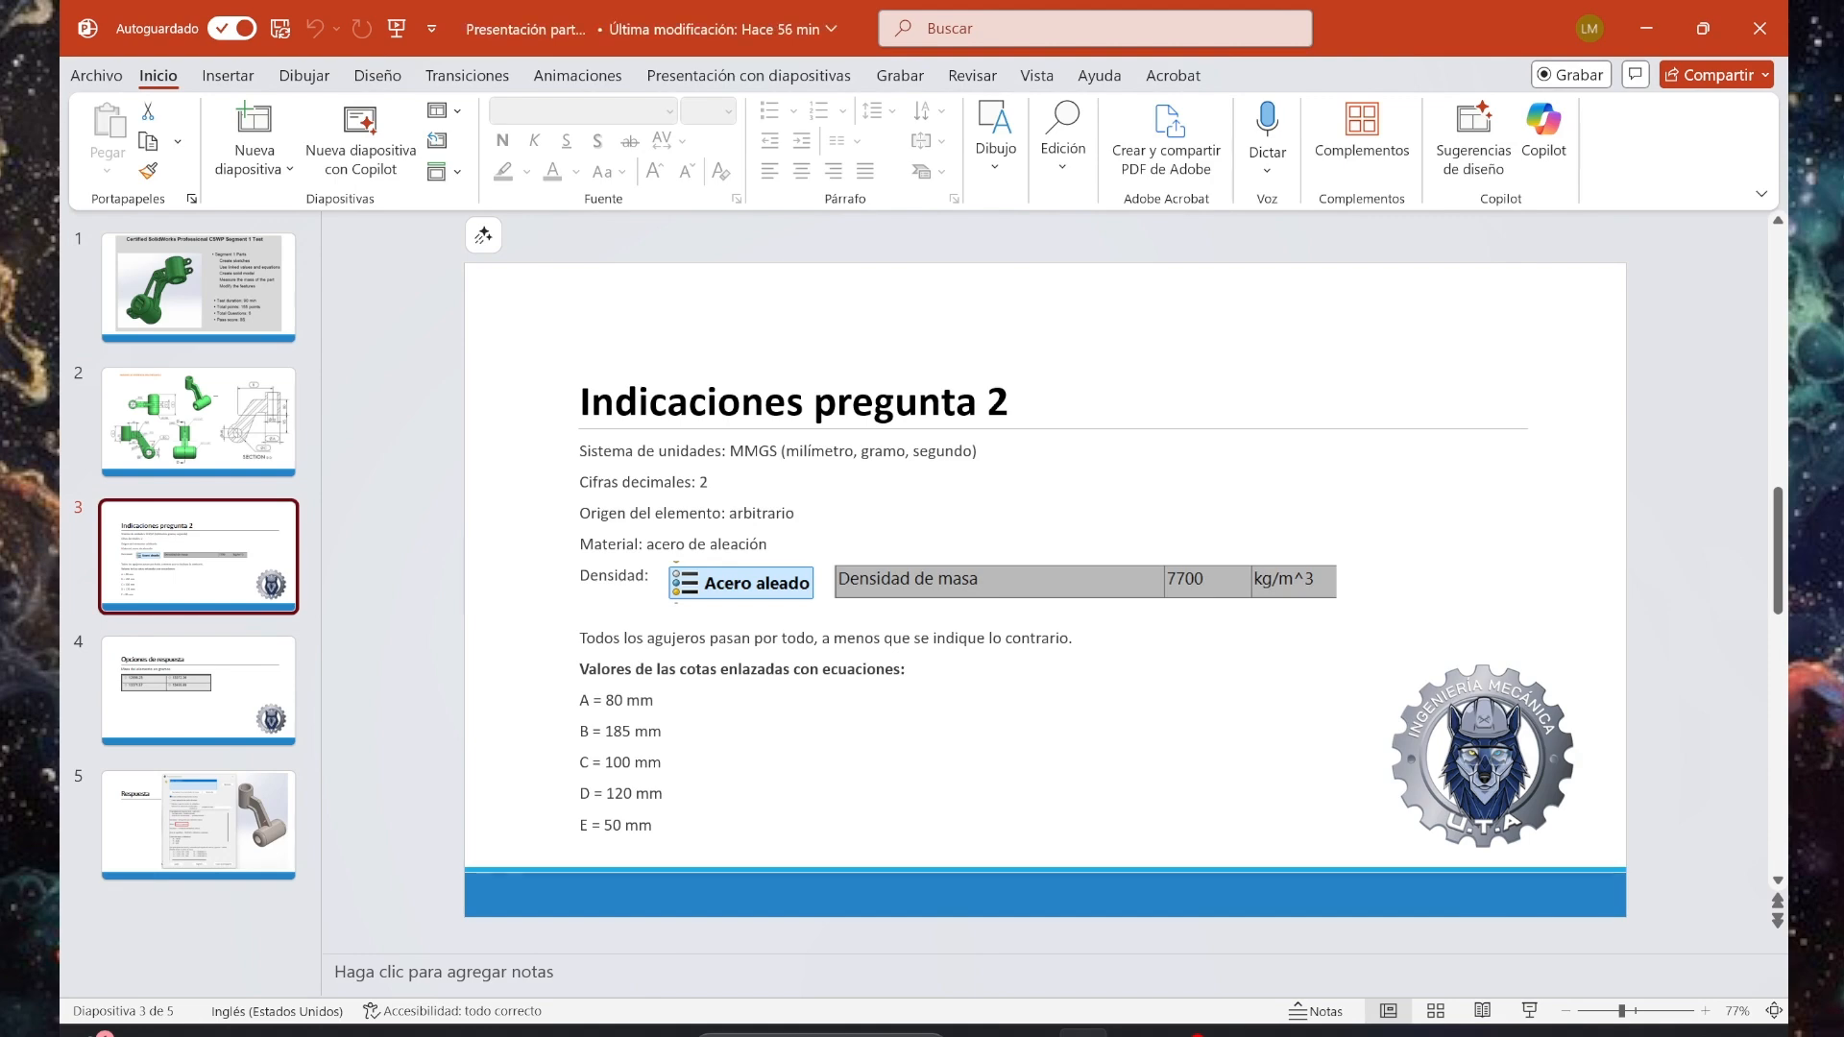
click(1136, 1034)
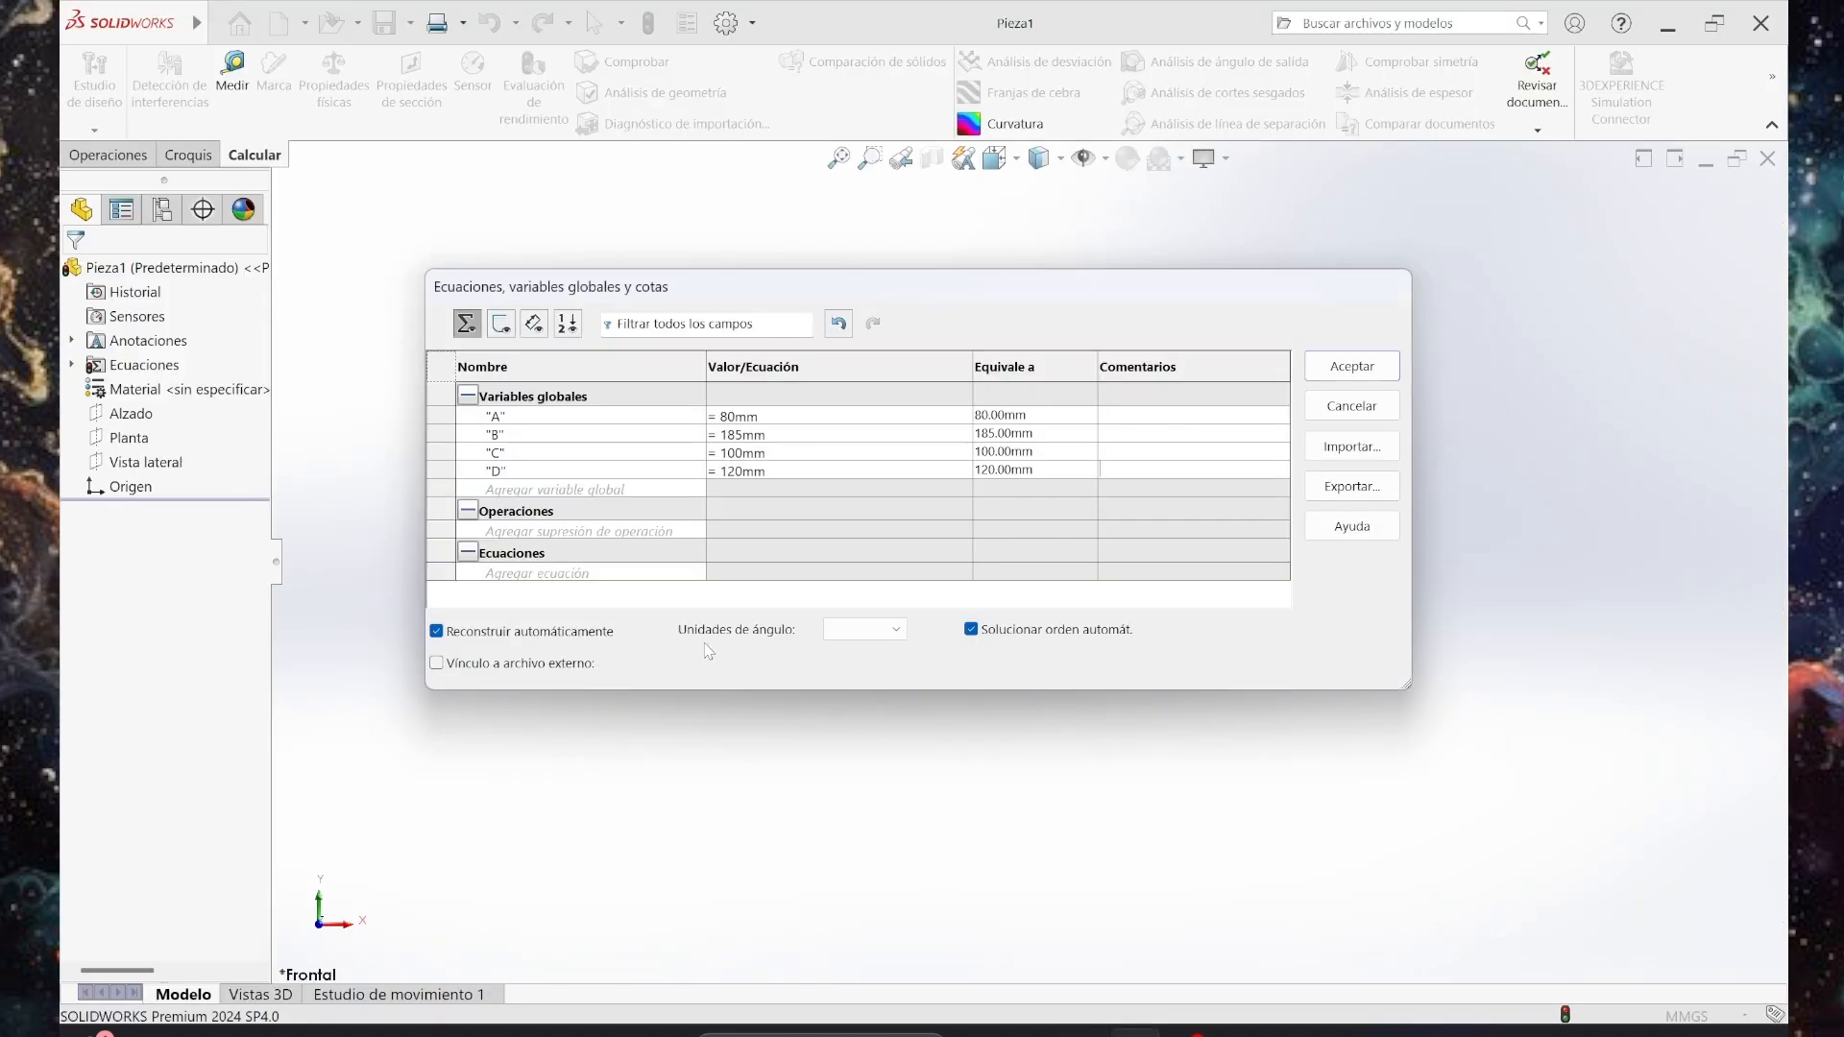
click(575, 491)
text(E)
key(Tab)
text())
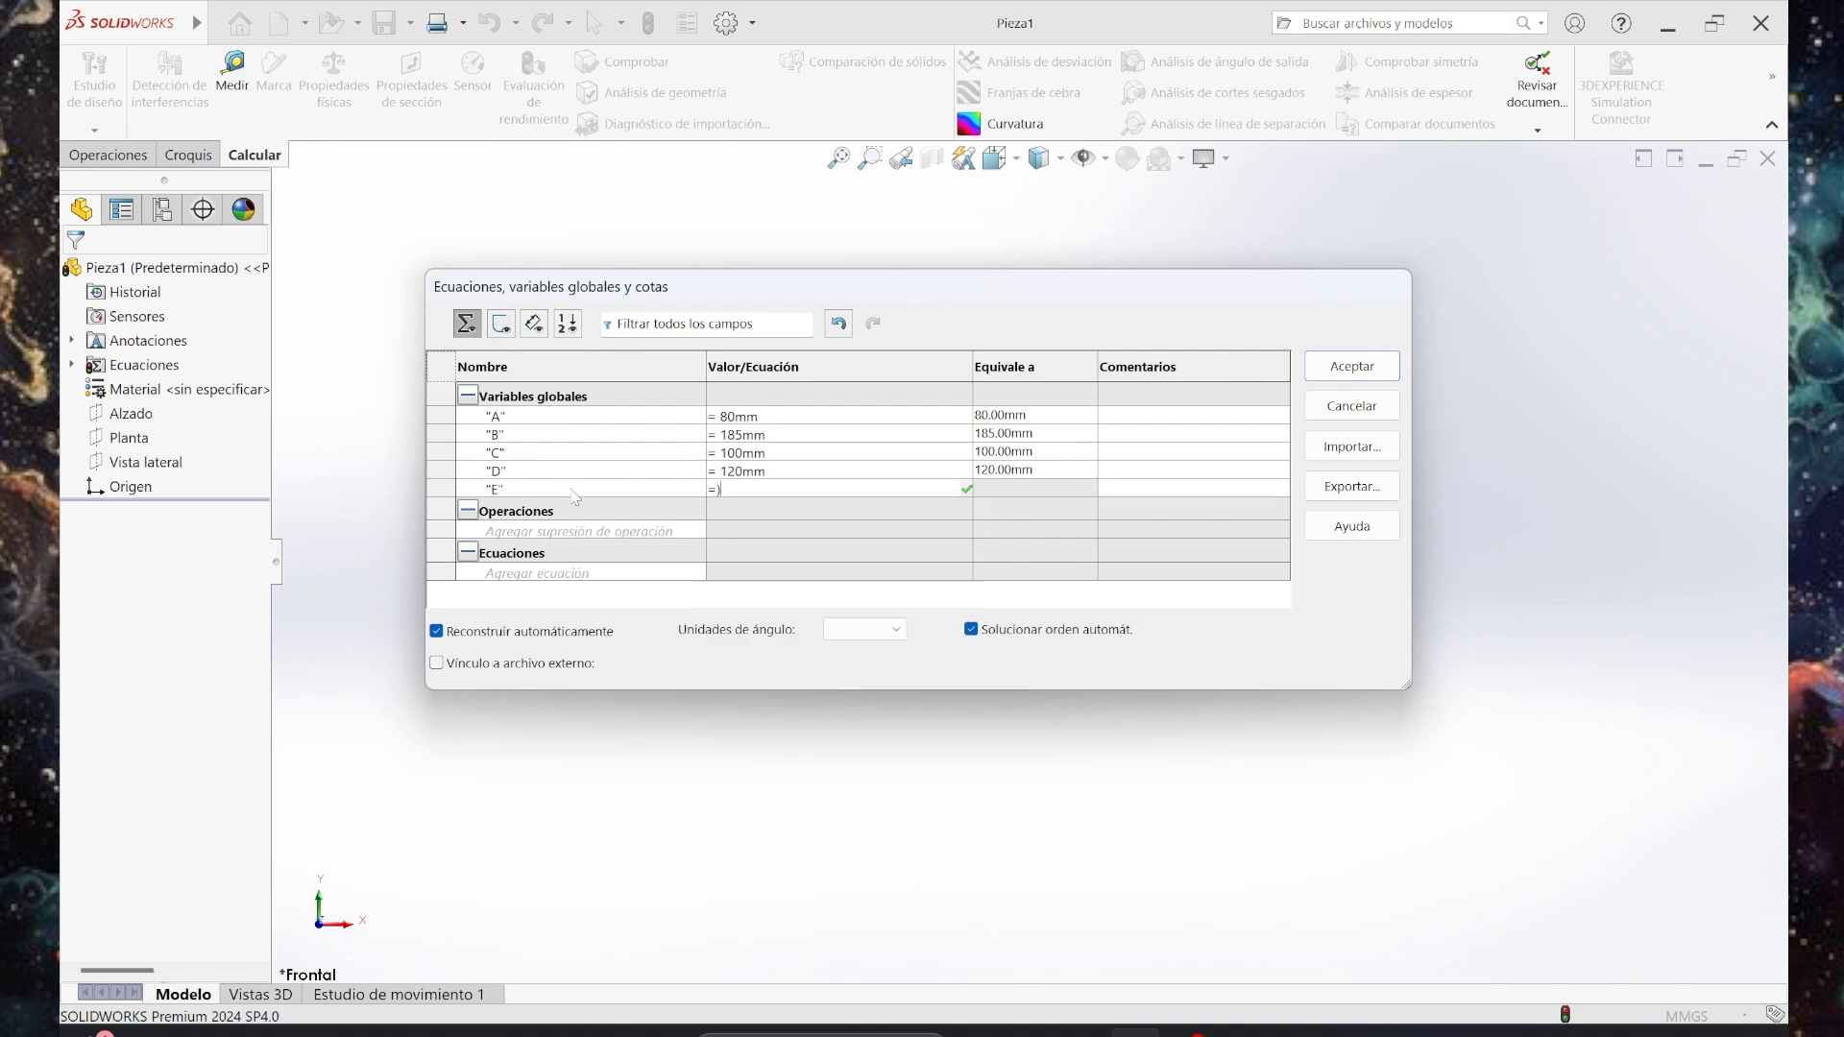
key(BackSpace)
text(500)
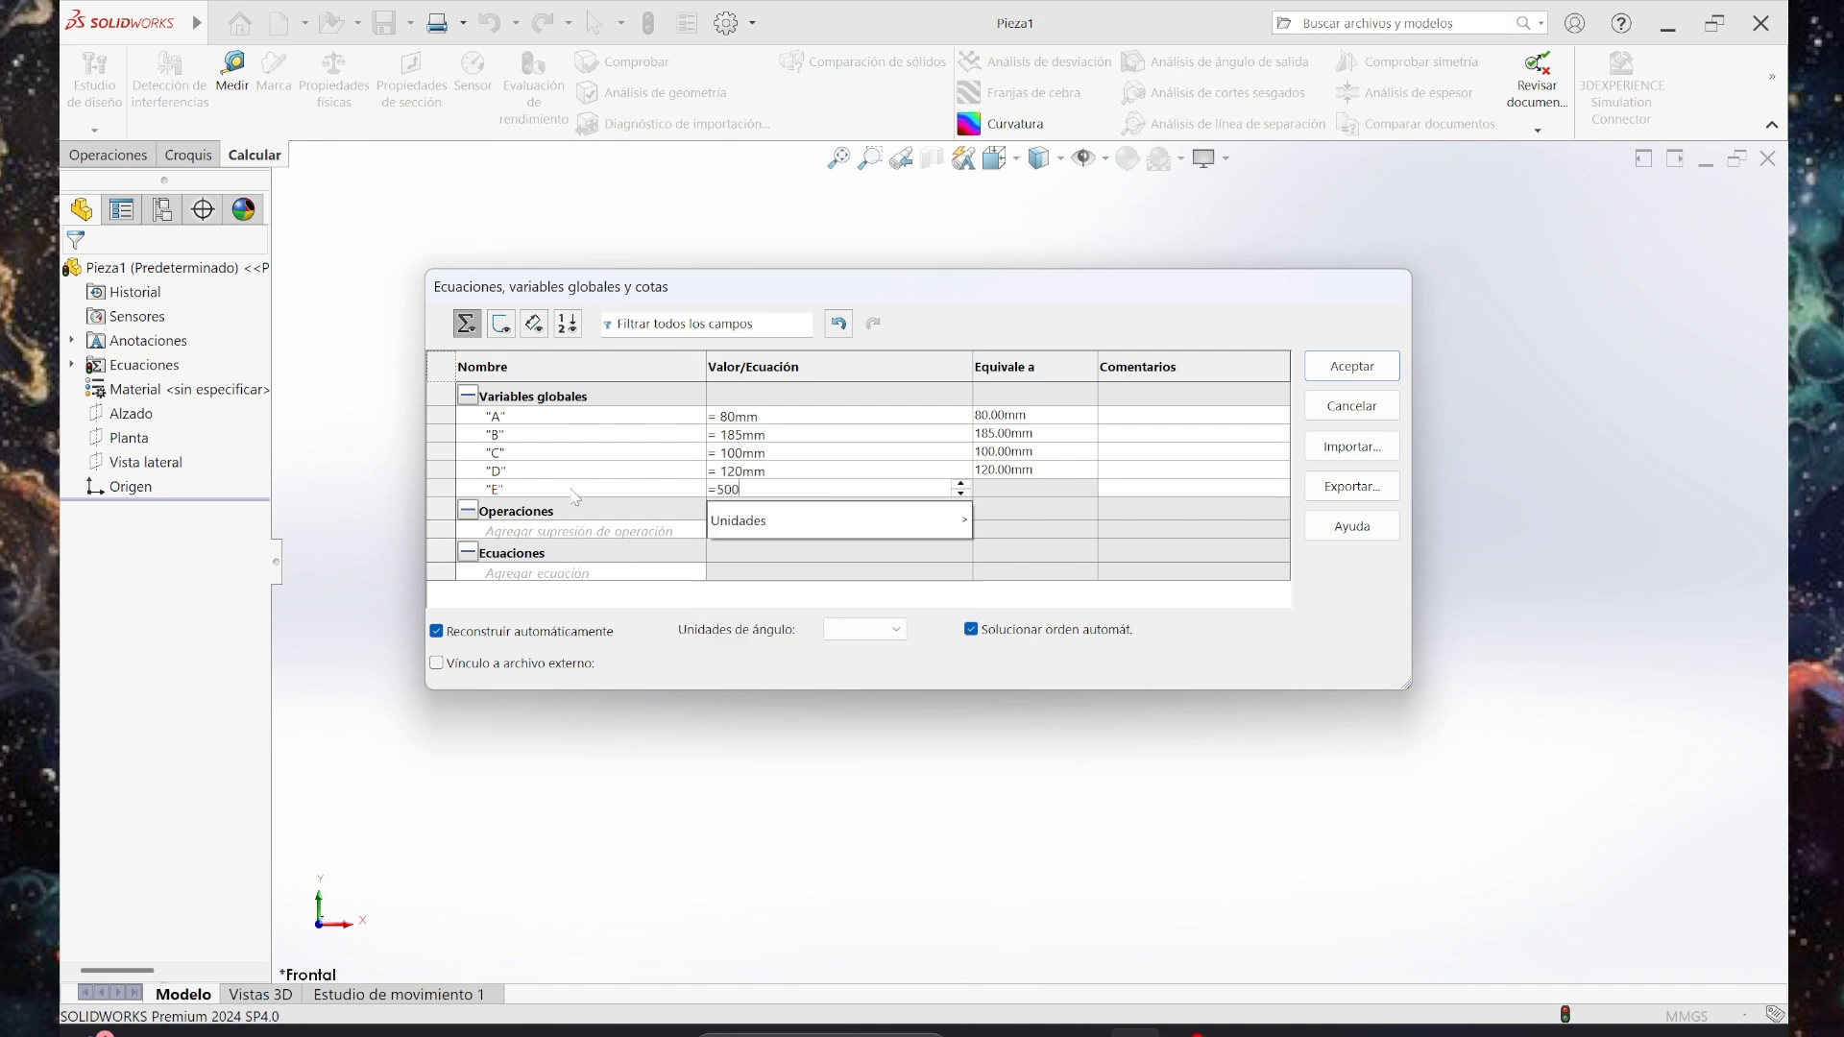
text(mm)
key(BackSpace)
key(BackSpace)
key(BackSpace)
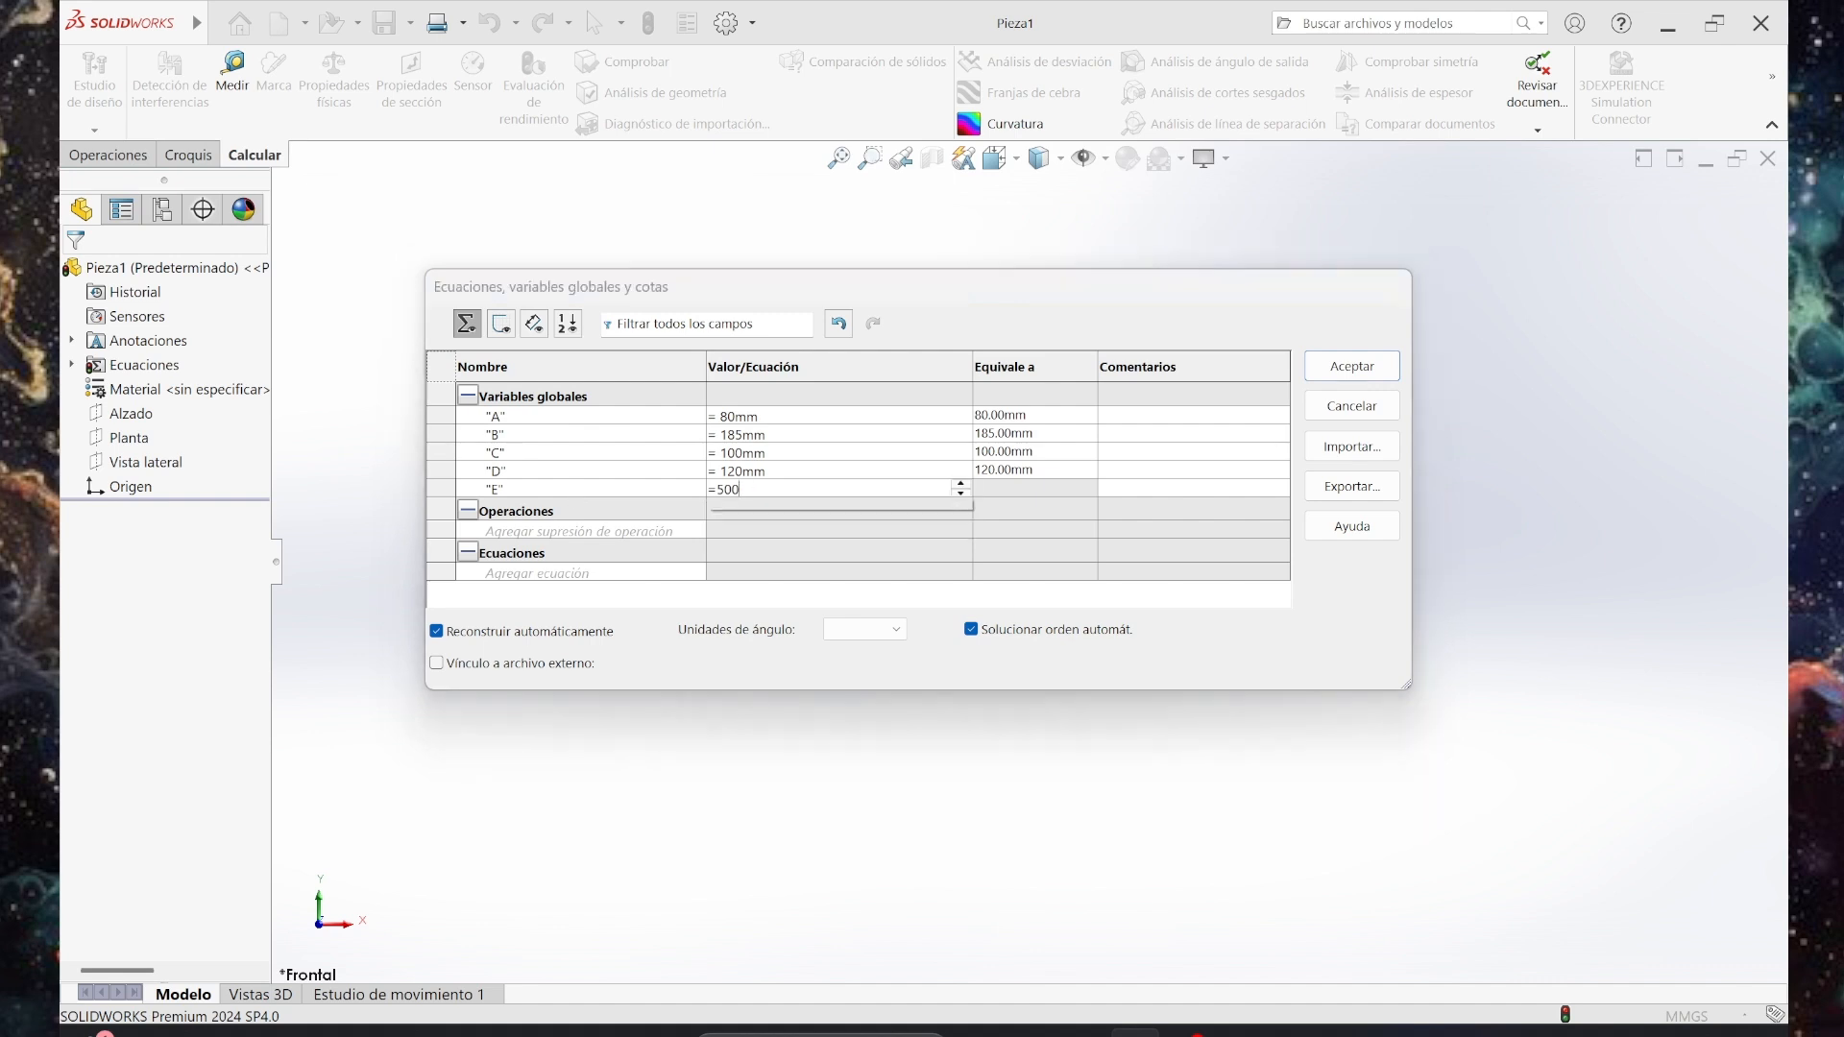
text(mm)
key(Return)
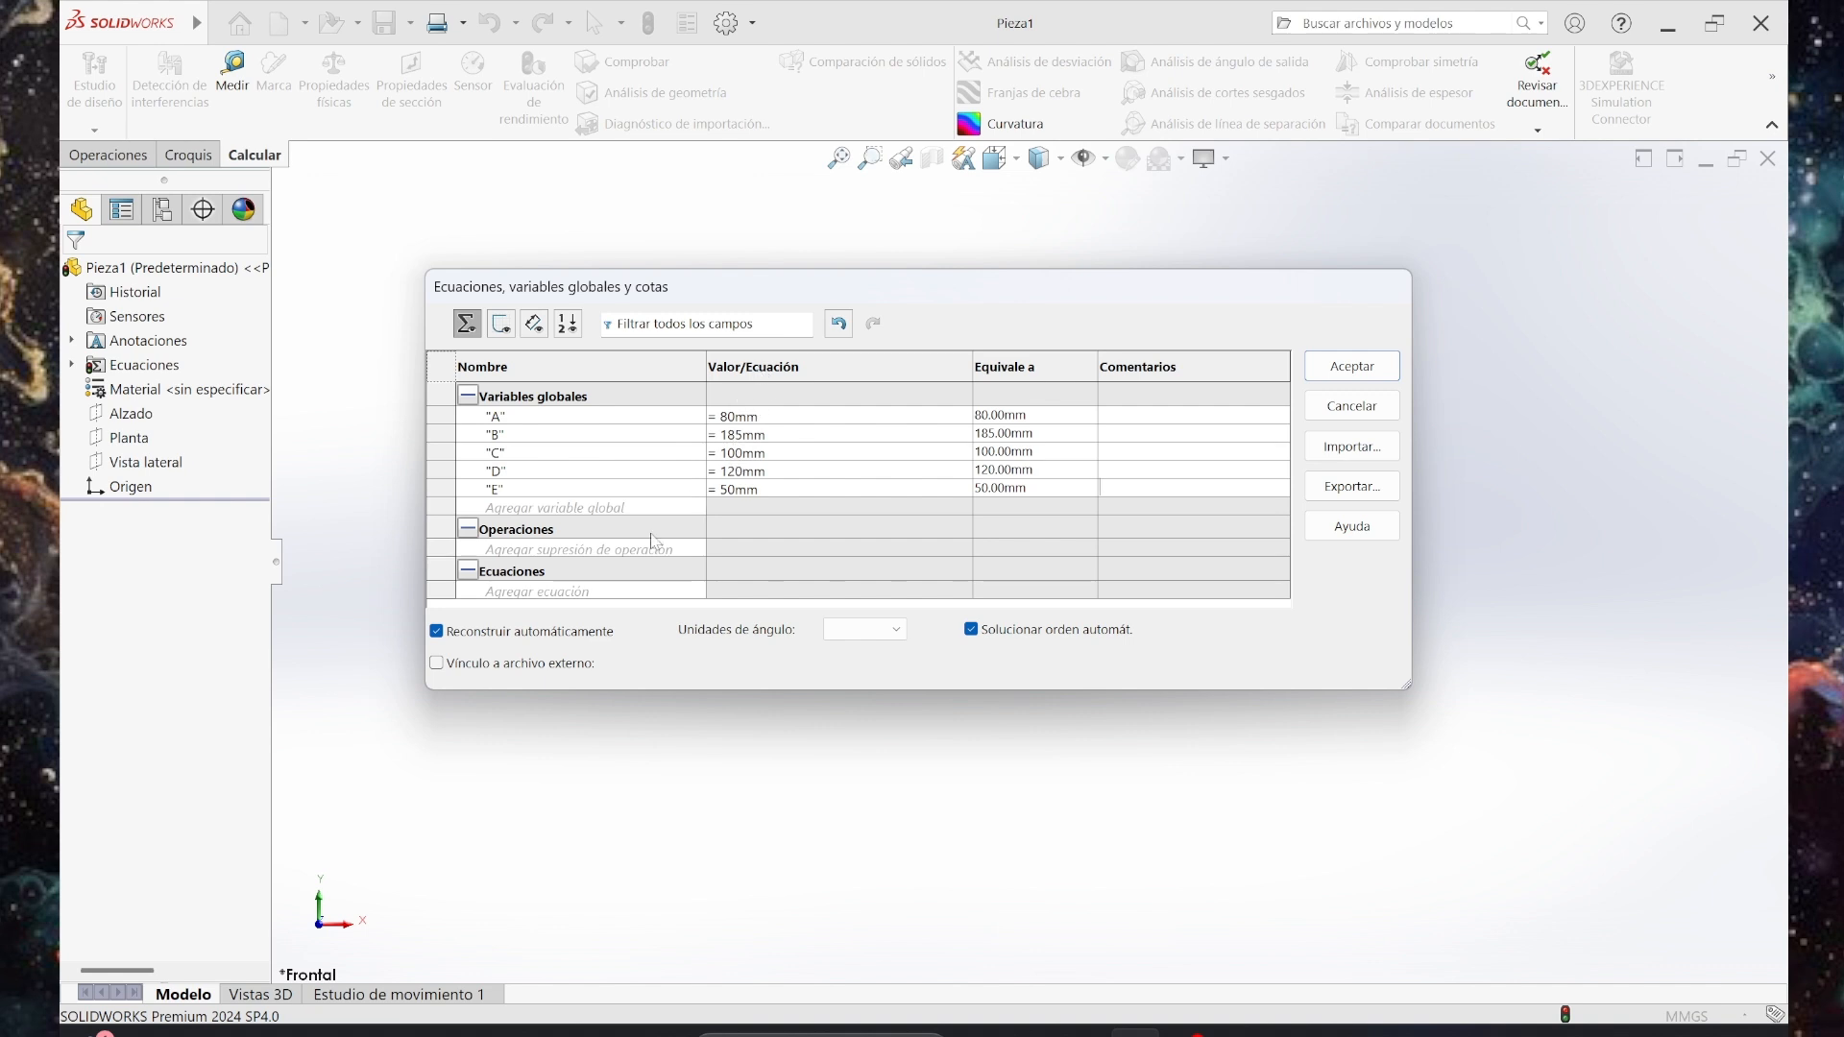
click(1329, 369)
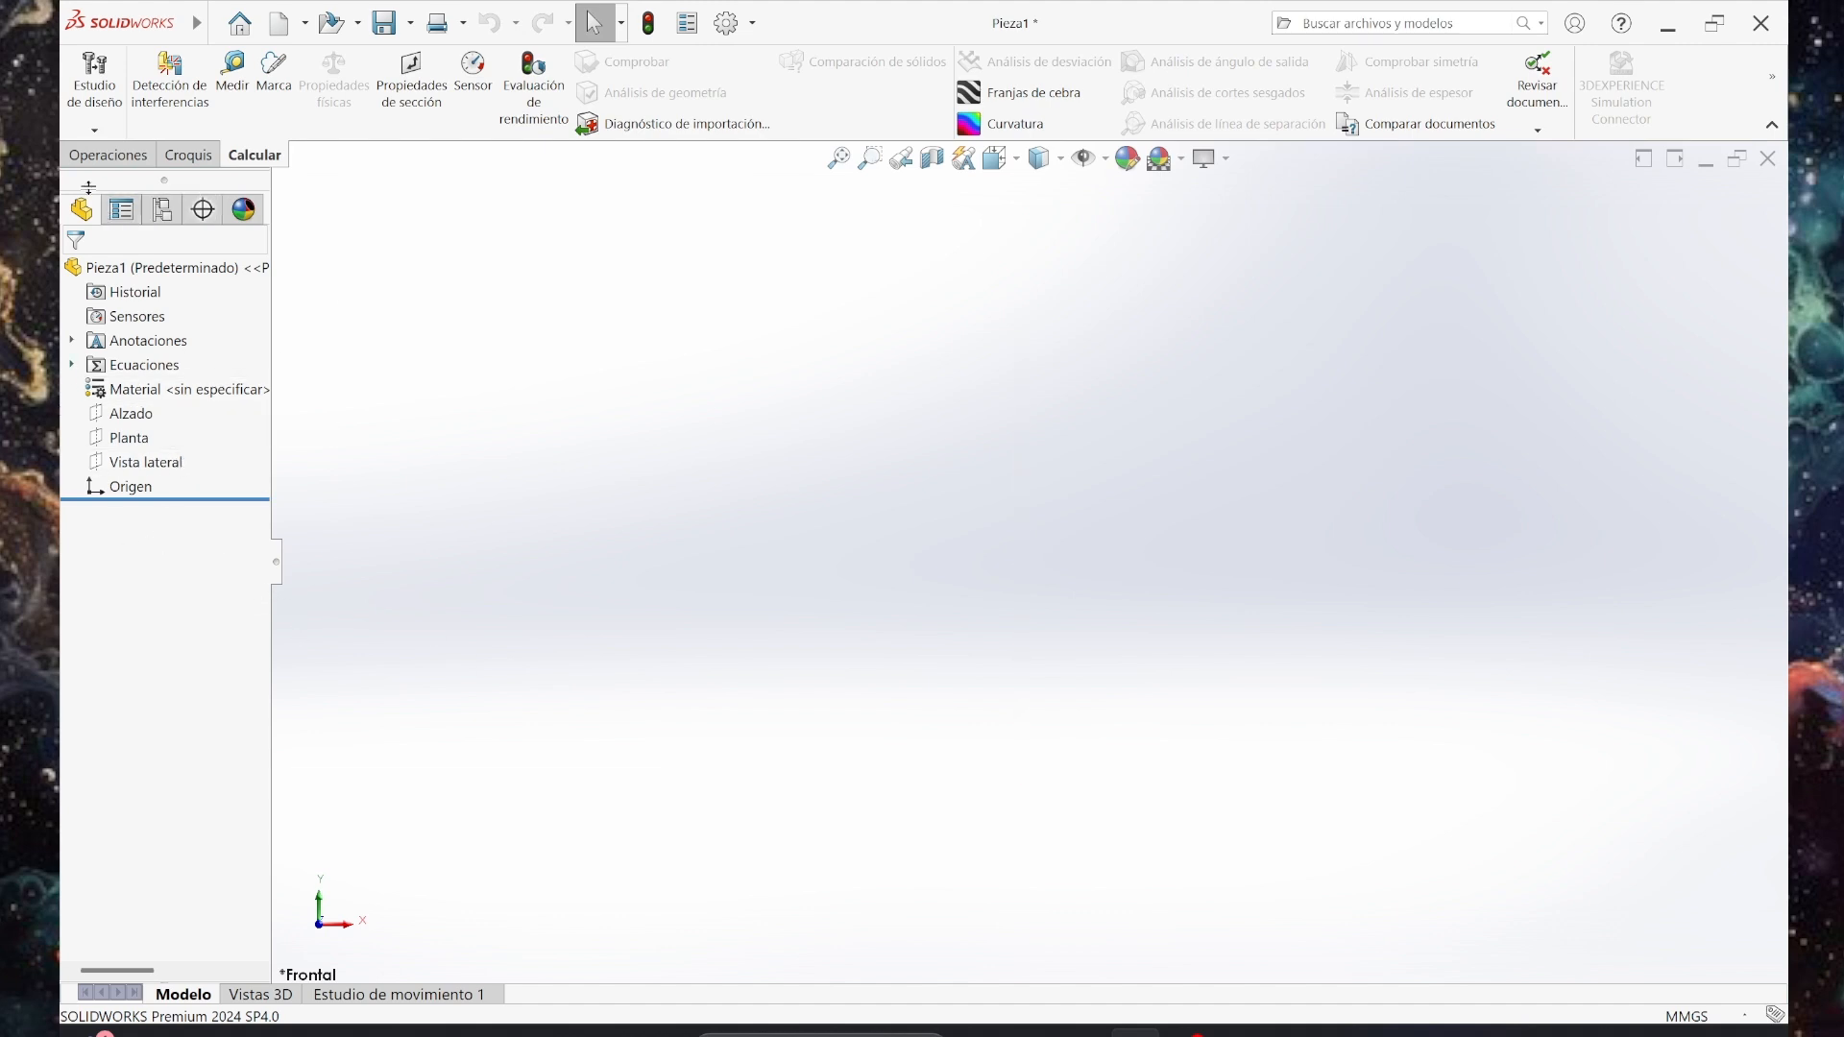
Widen the feature tree so its entries have more room.
drag(273, 523, 338, 523)
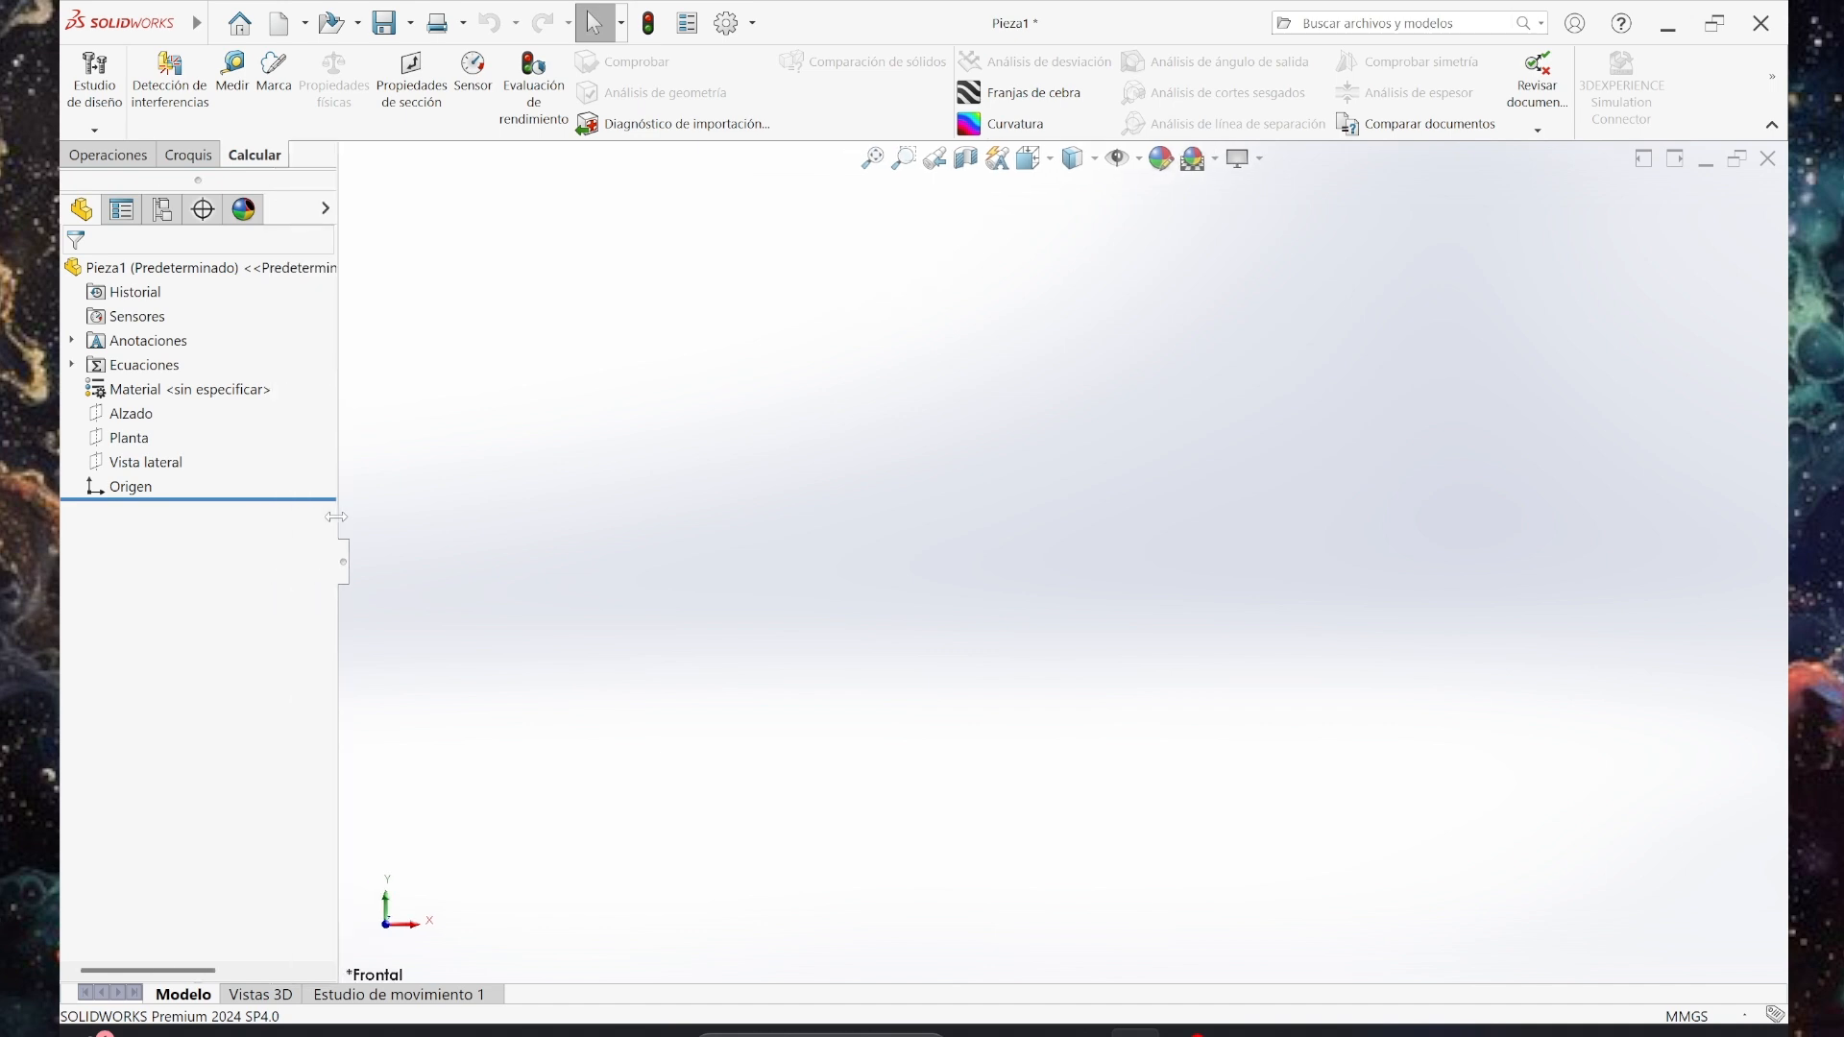
Expand the equations in the feature tree and assign the SOLIDWORKS steel material Acero aleado to the part.
click(73, 366)
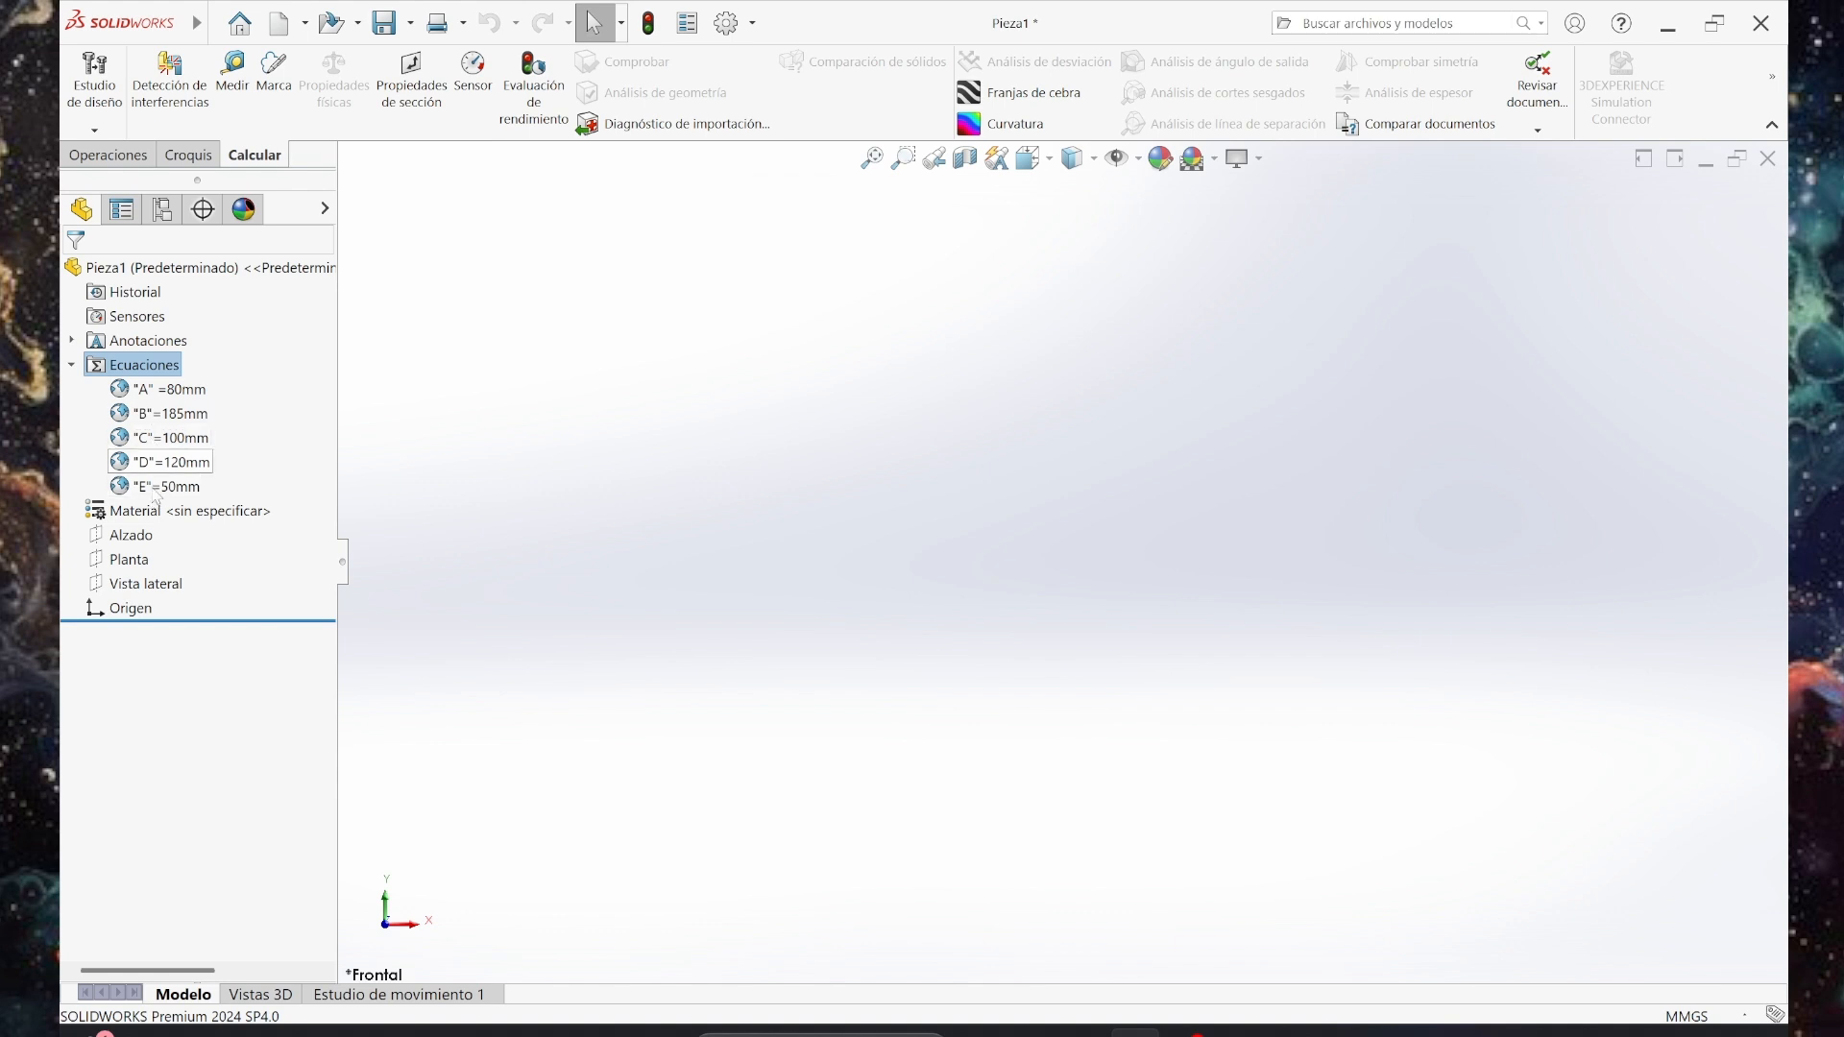
right_click(158, 514)
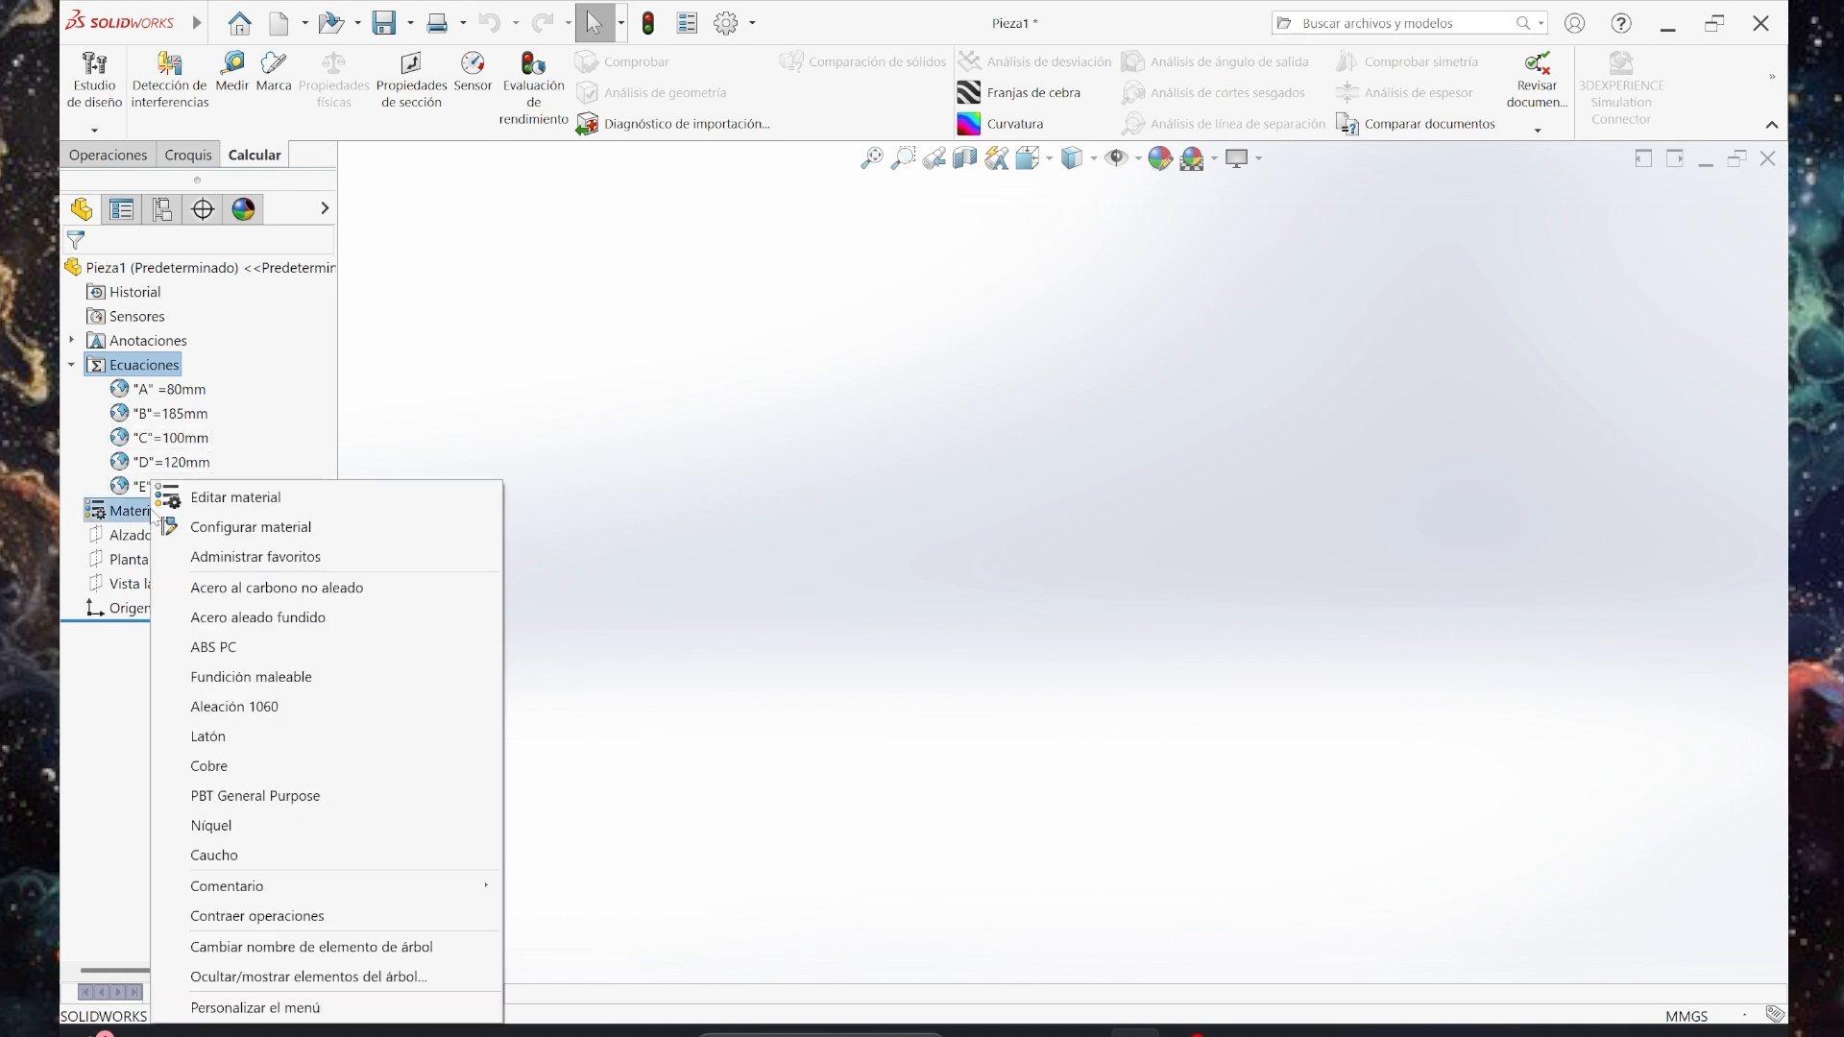
click(227, 498)
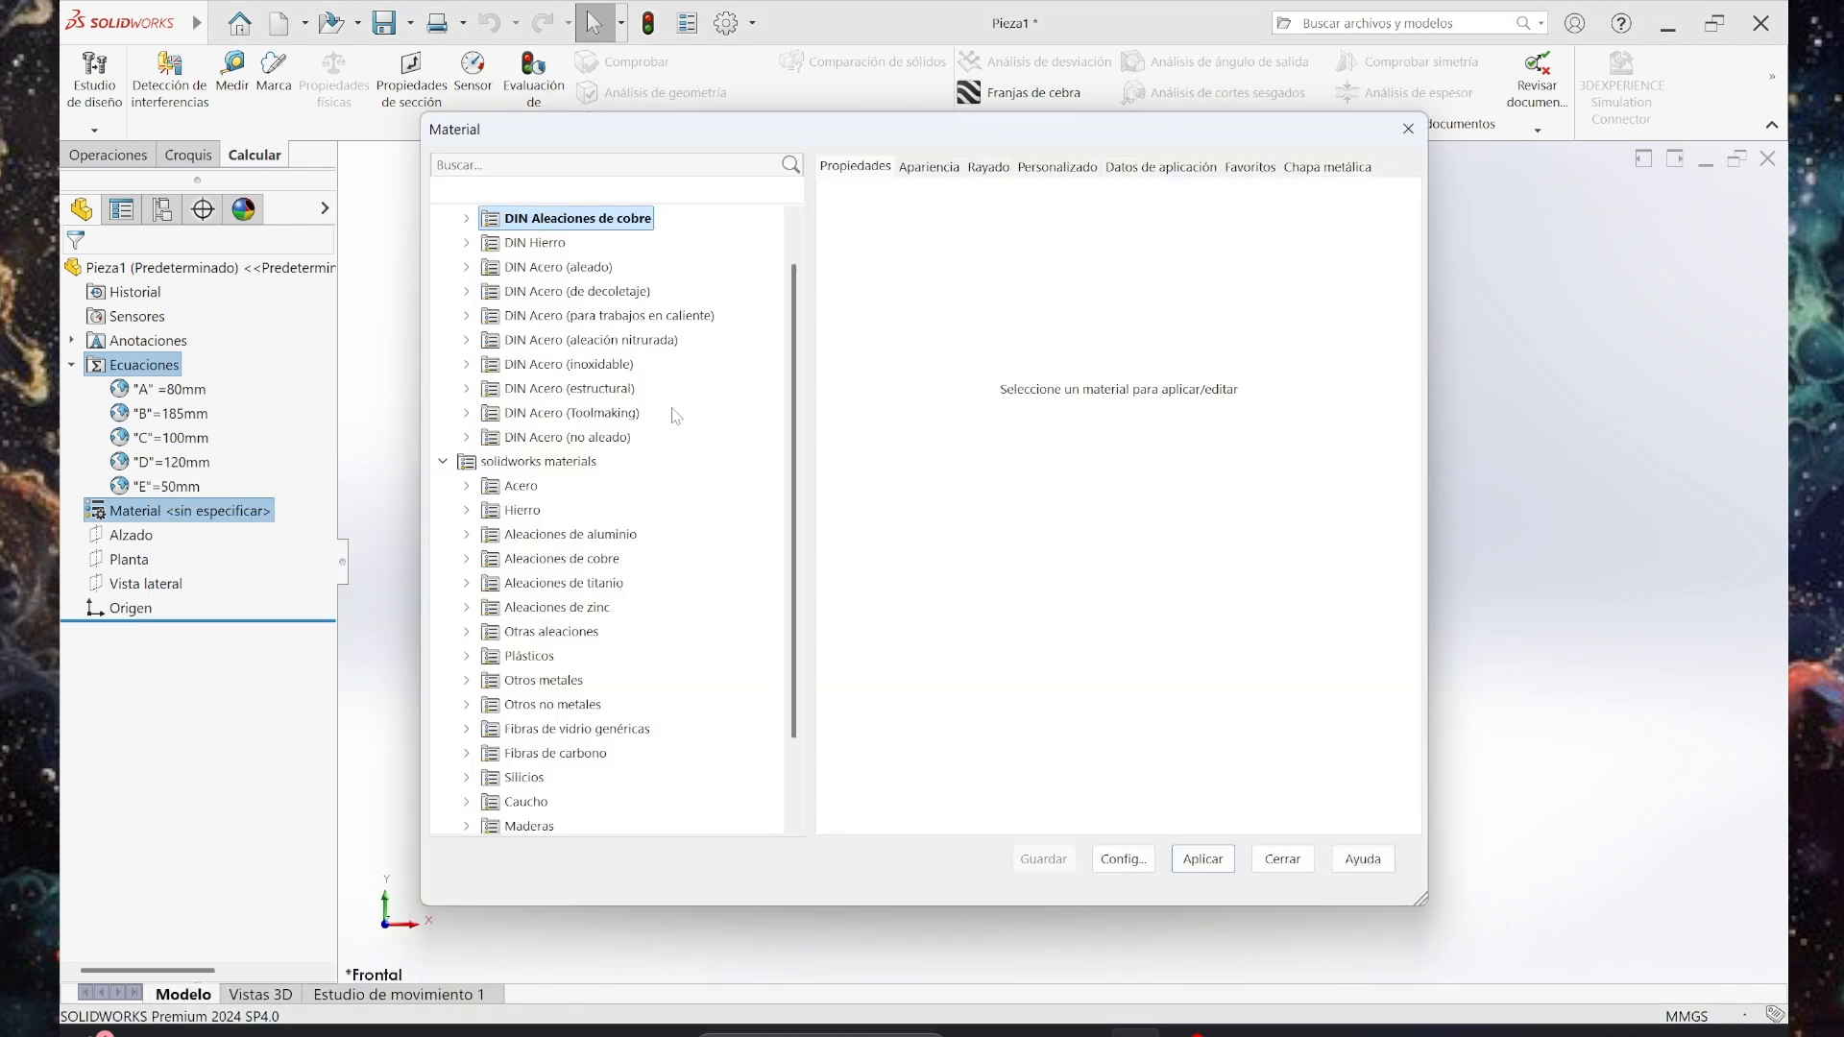
click(467, 487)
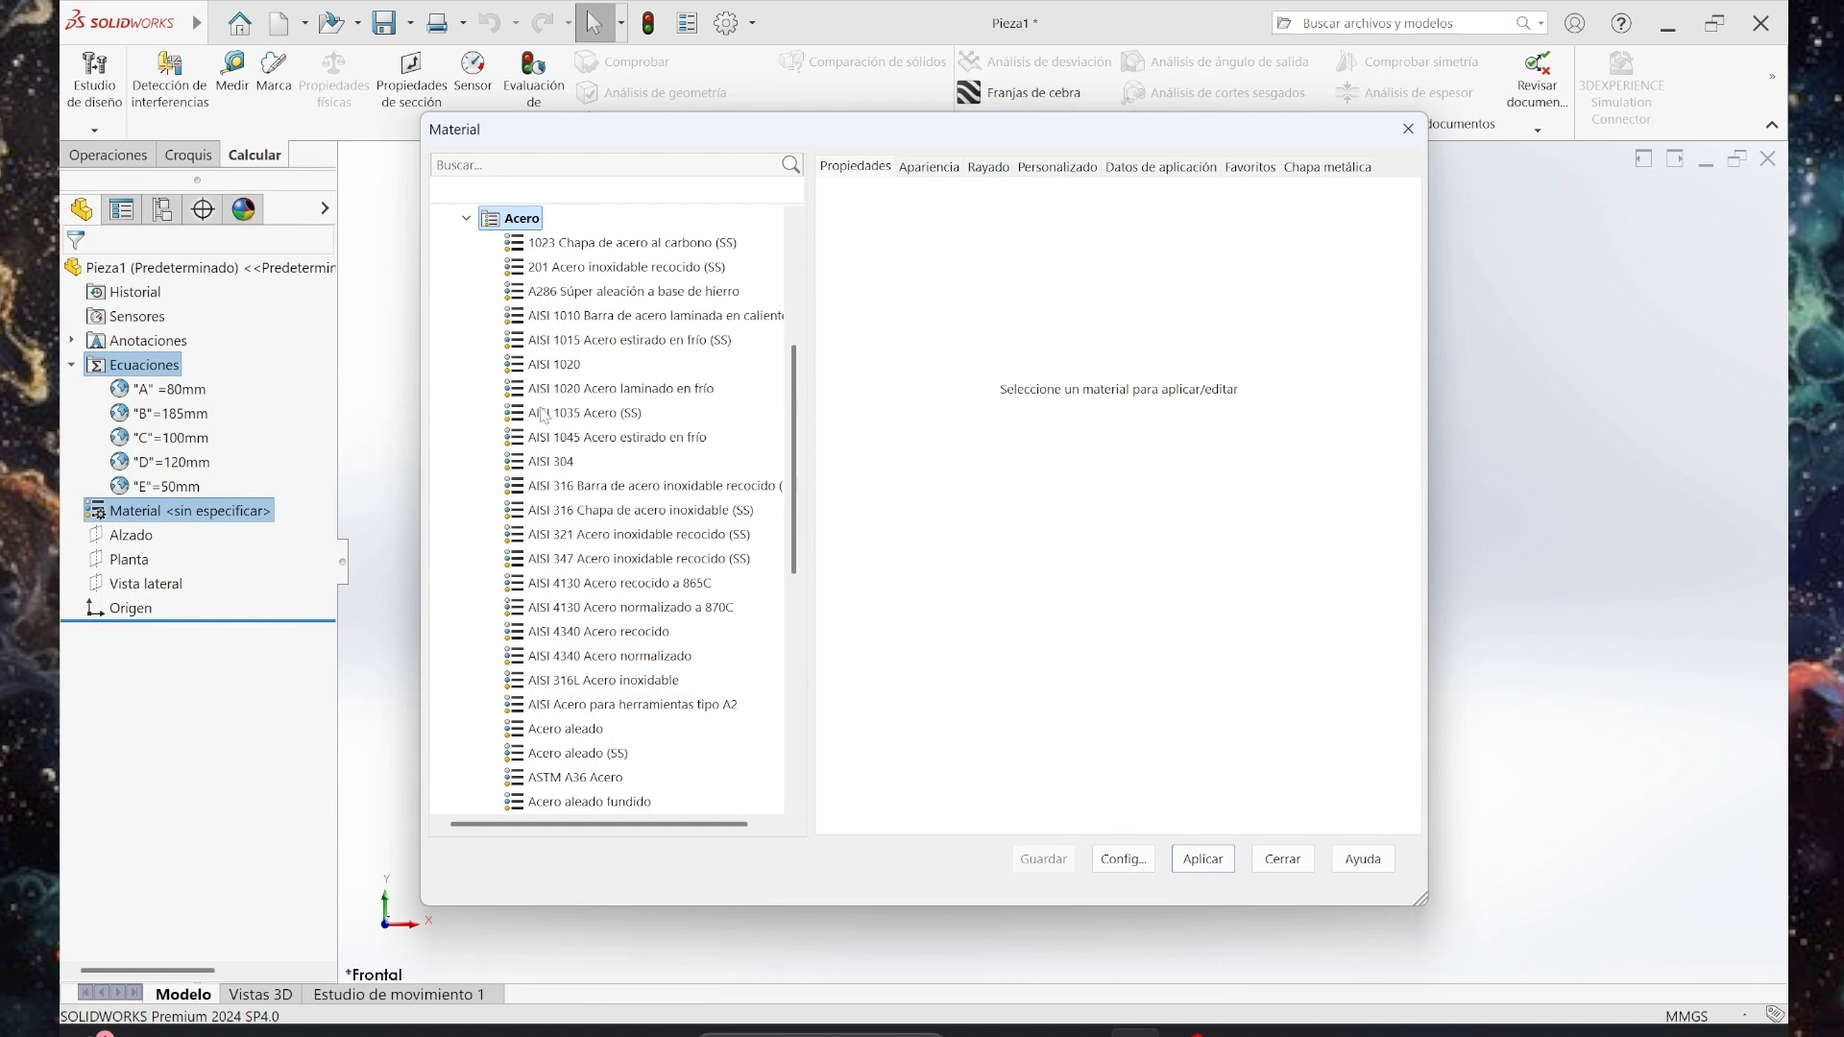
scroll(544, 415, down, 1)
click(562, 658)
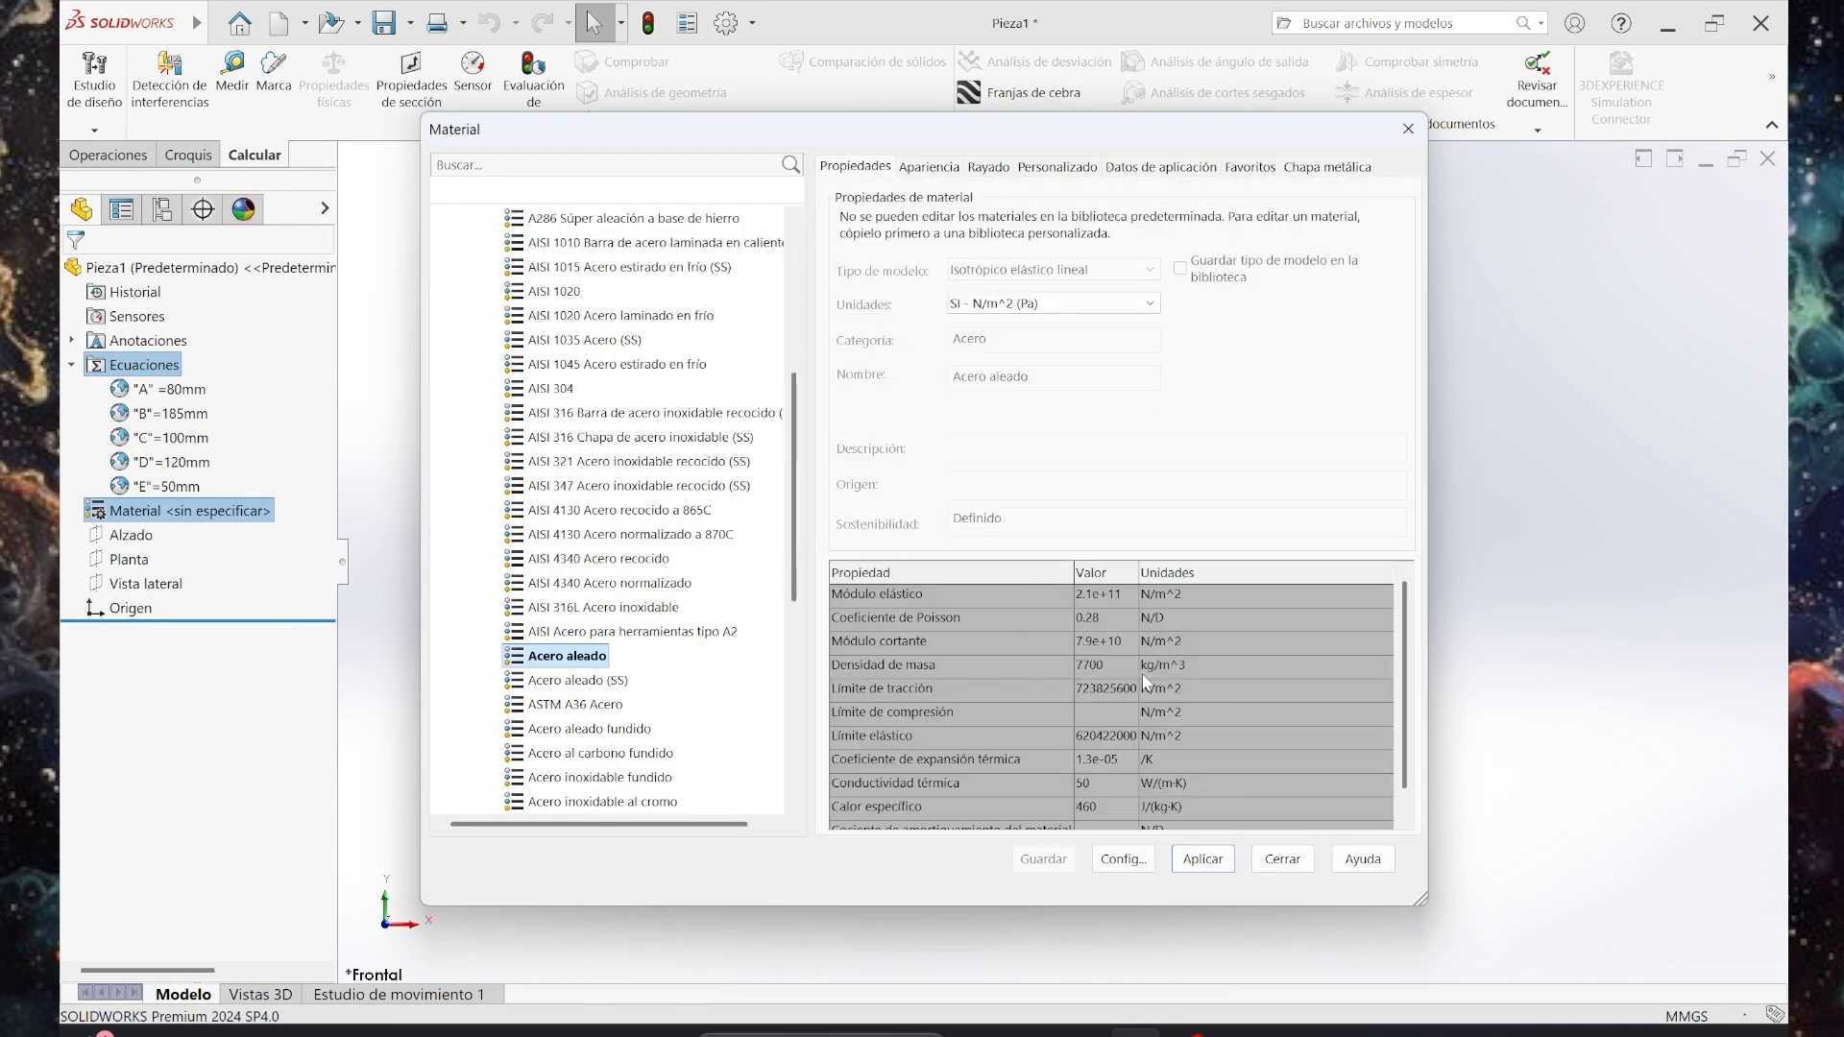
click(1206, 859)
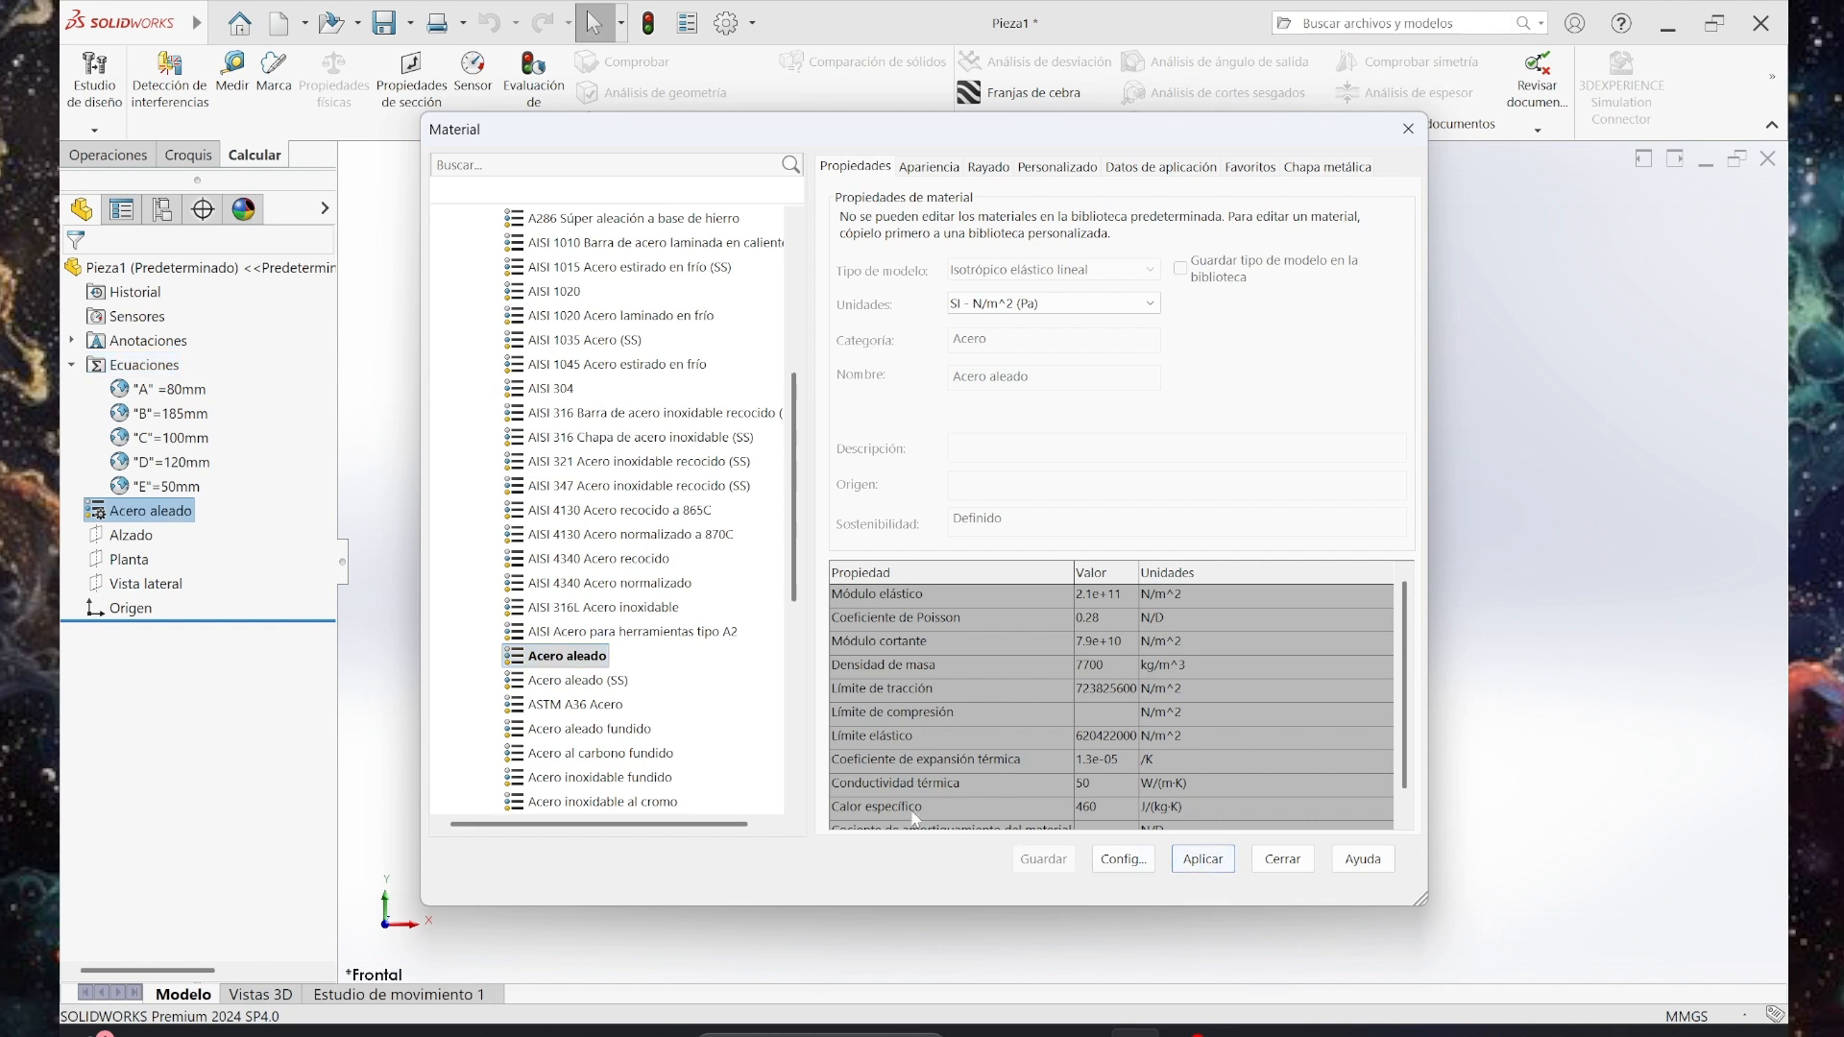
click(1281, 859)
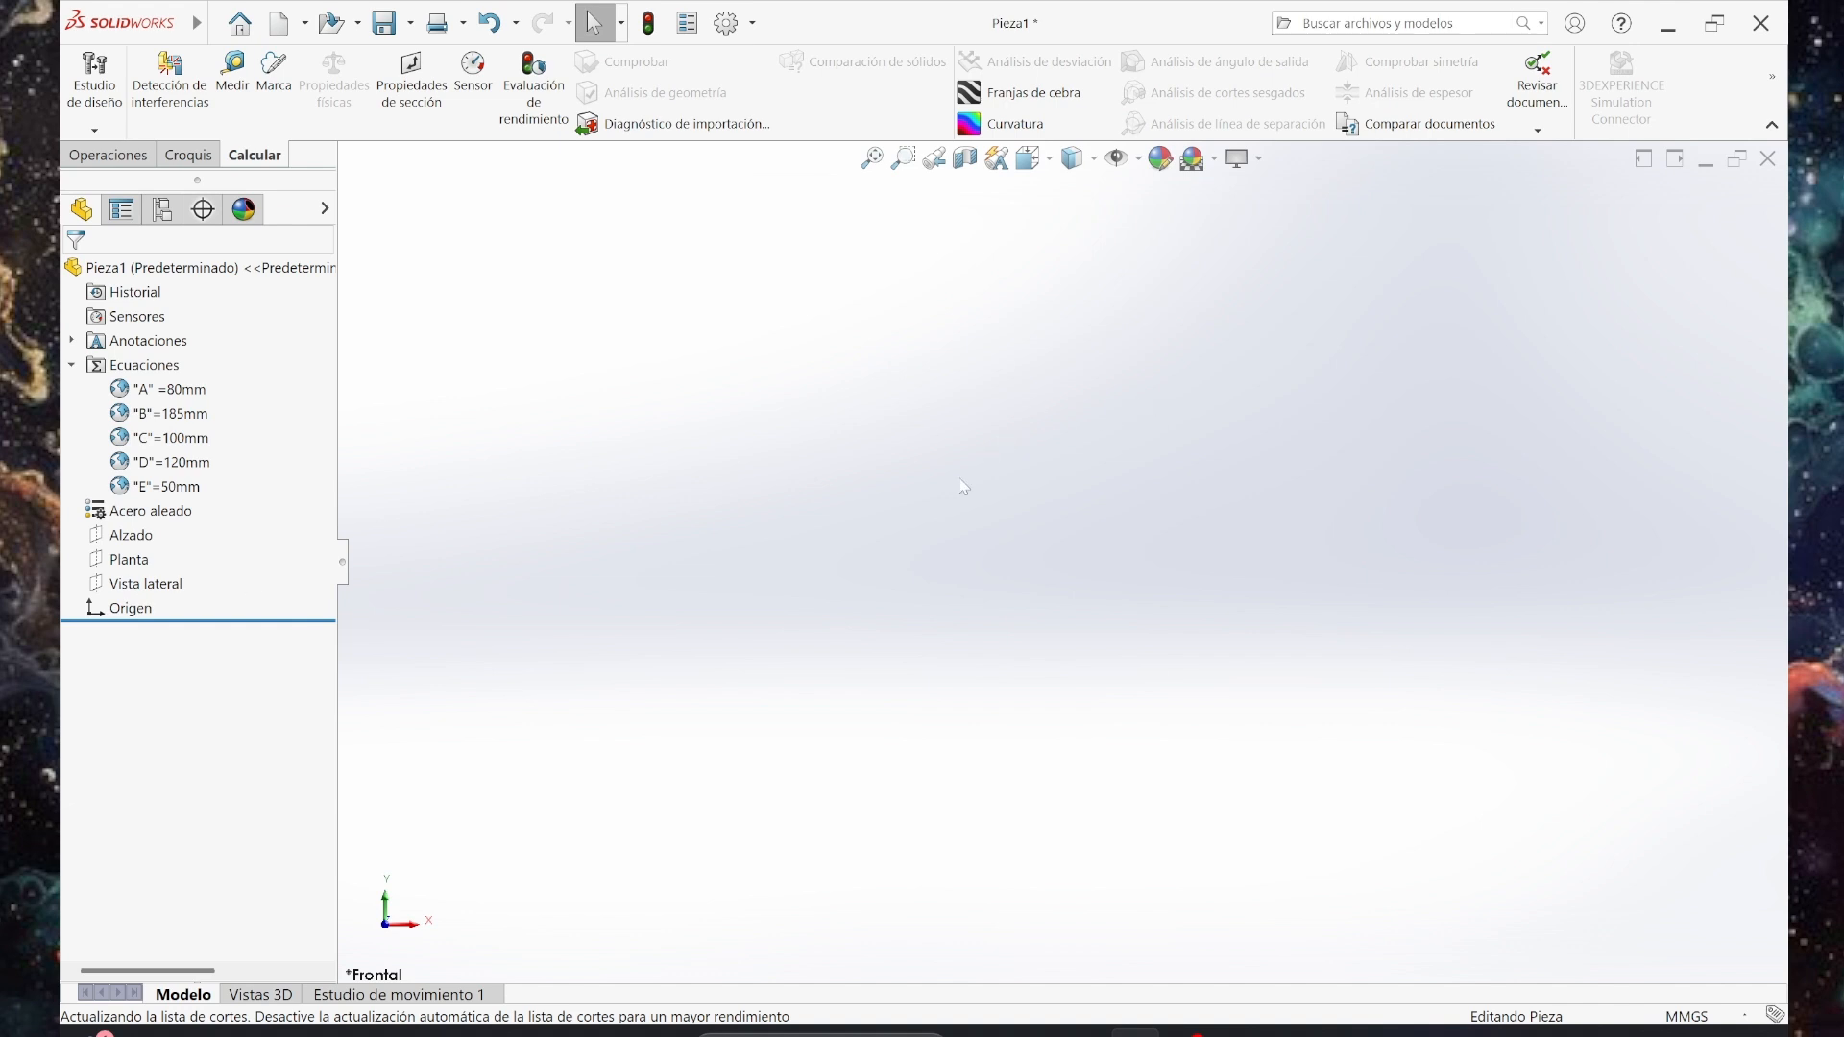
Switch to PowerPoint, present the question 2 reference slide full screen and activate the laser pointer to examine the drawing.
click(1111, 1018)
scroll(397, 753, up, 1)
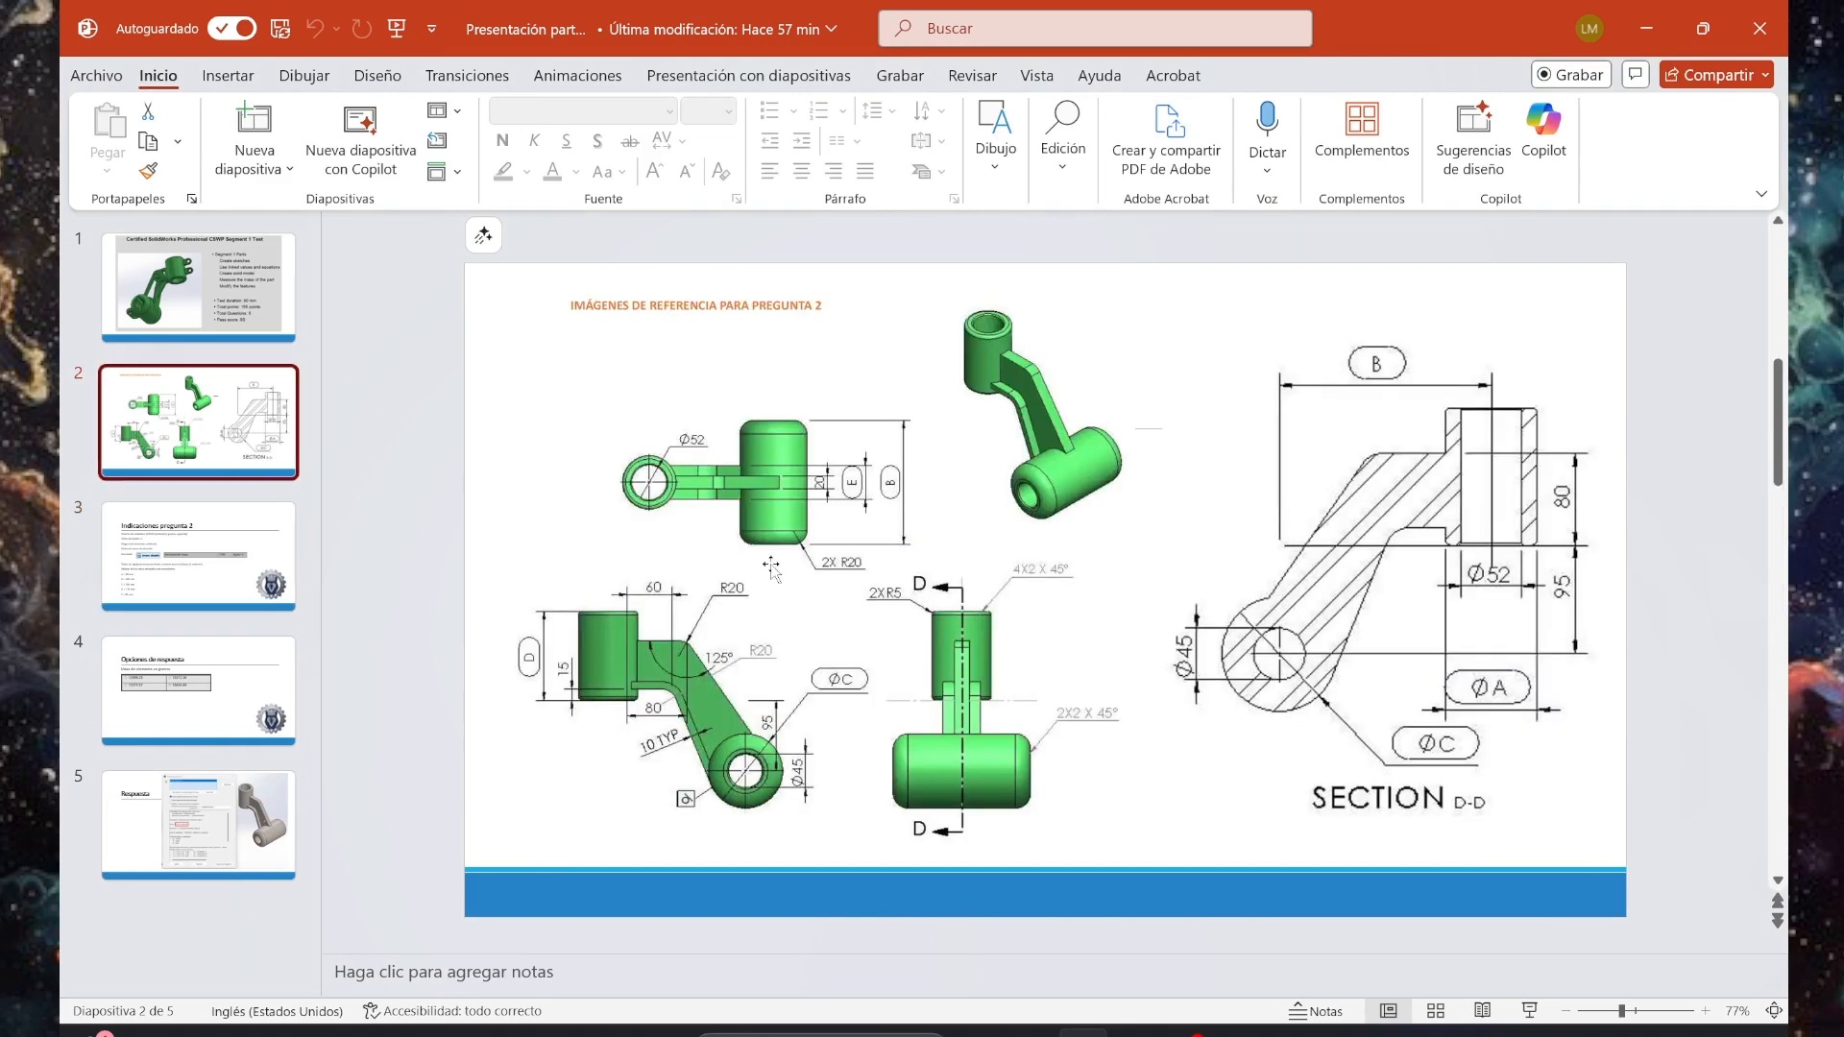
click(1529, 1012)
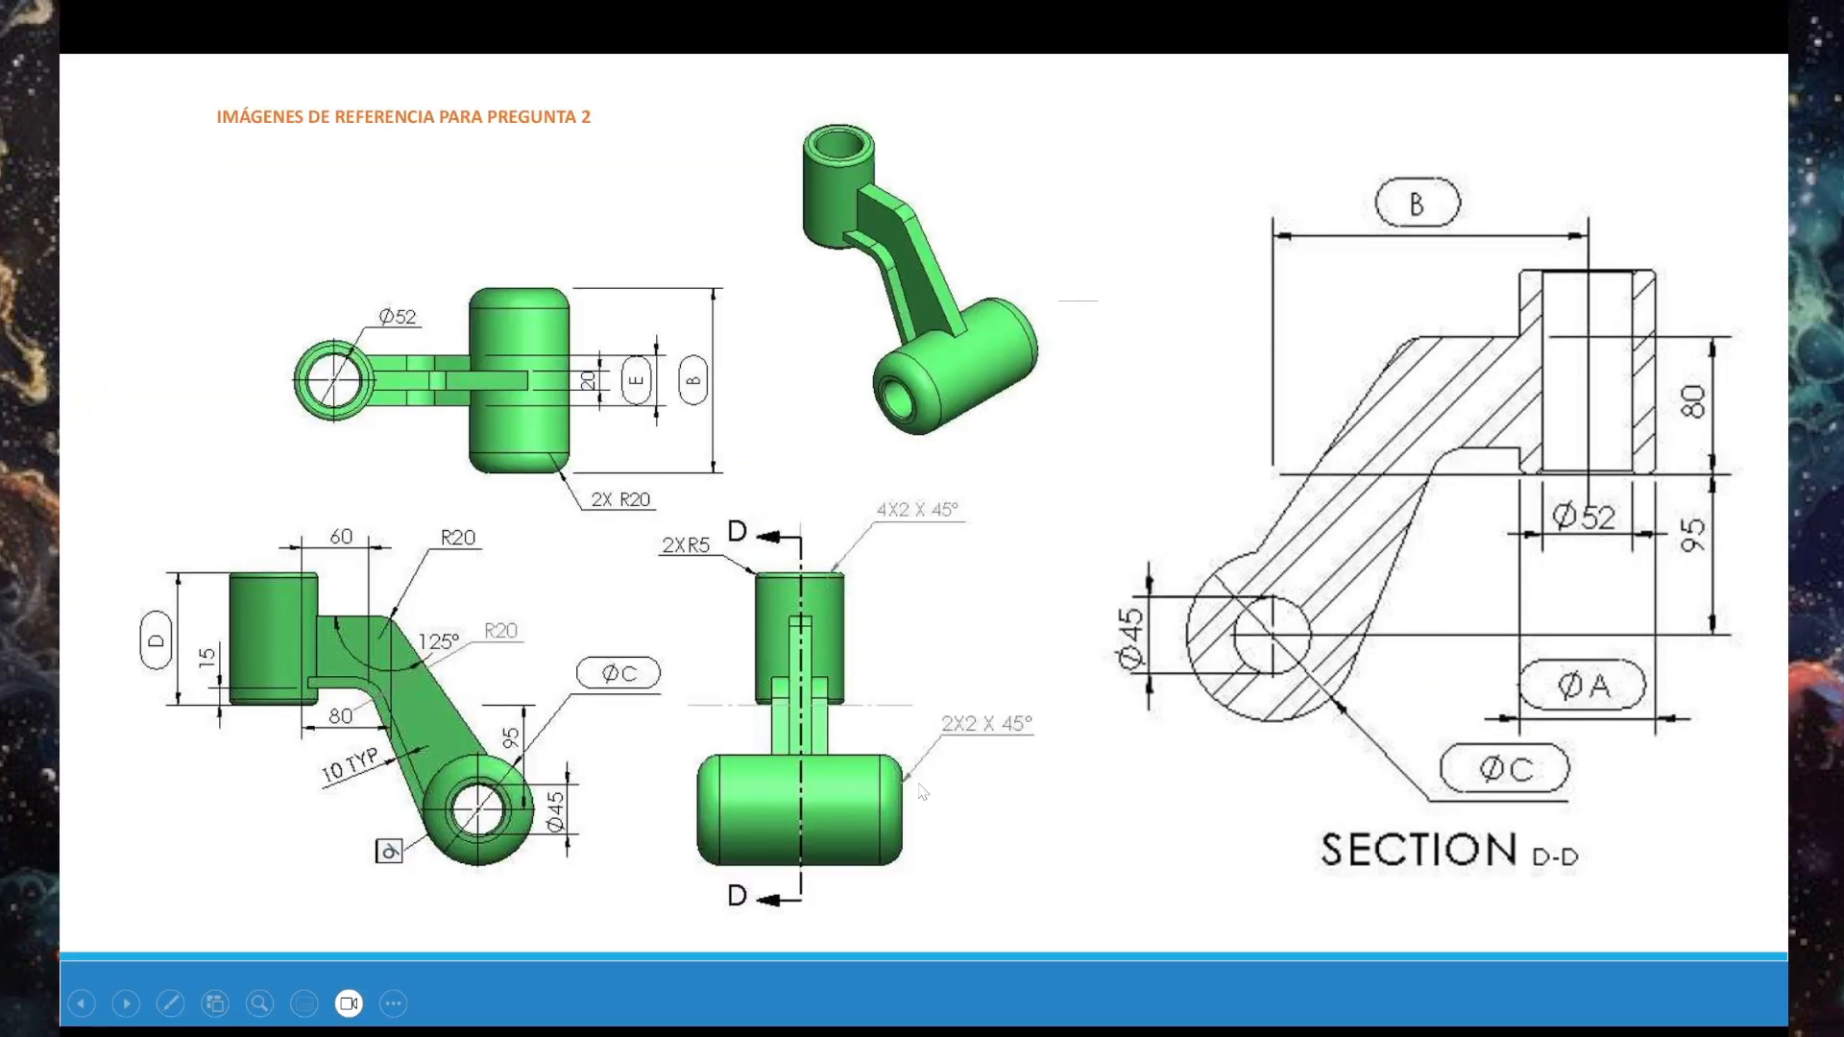
click(170, 1004)
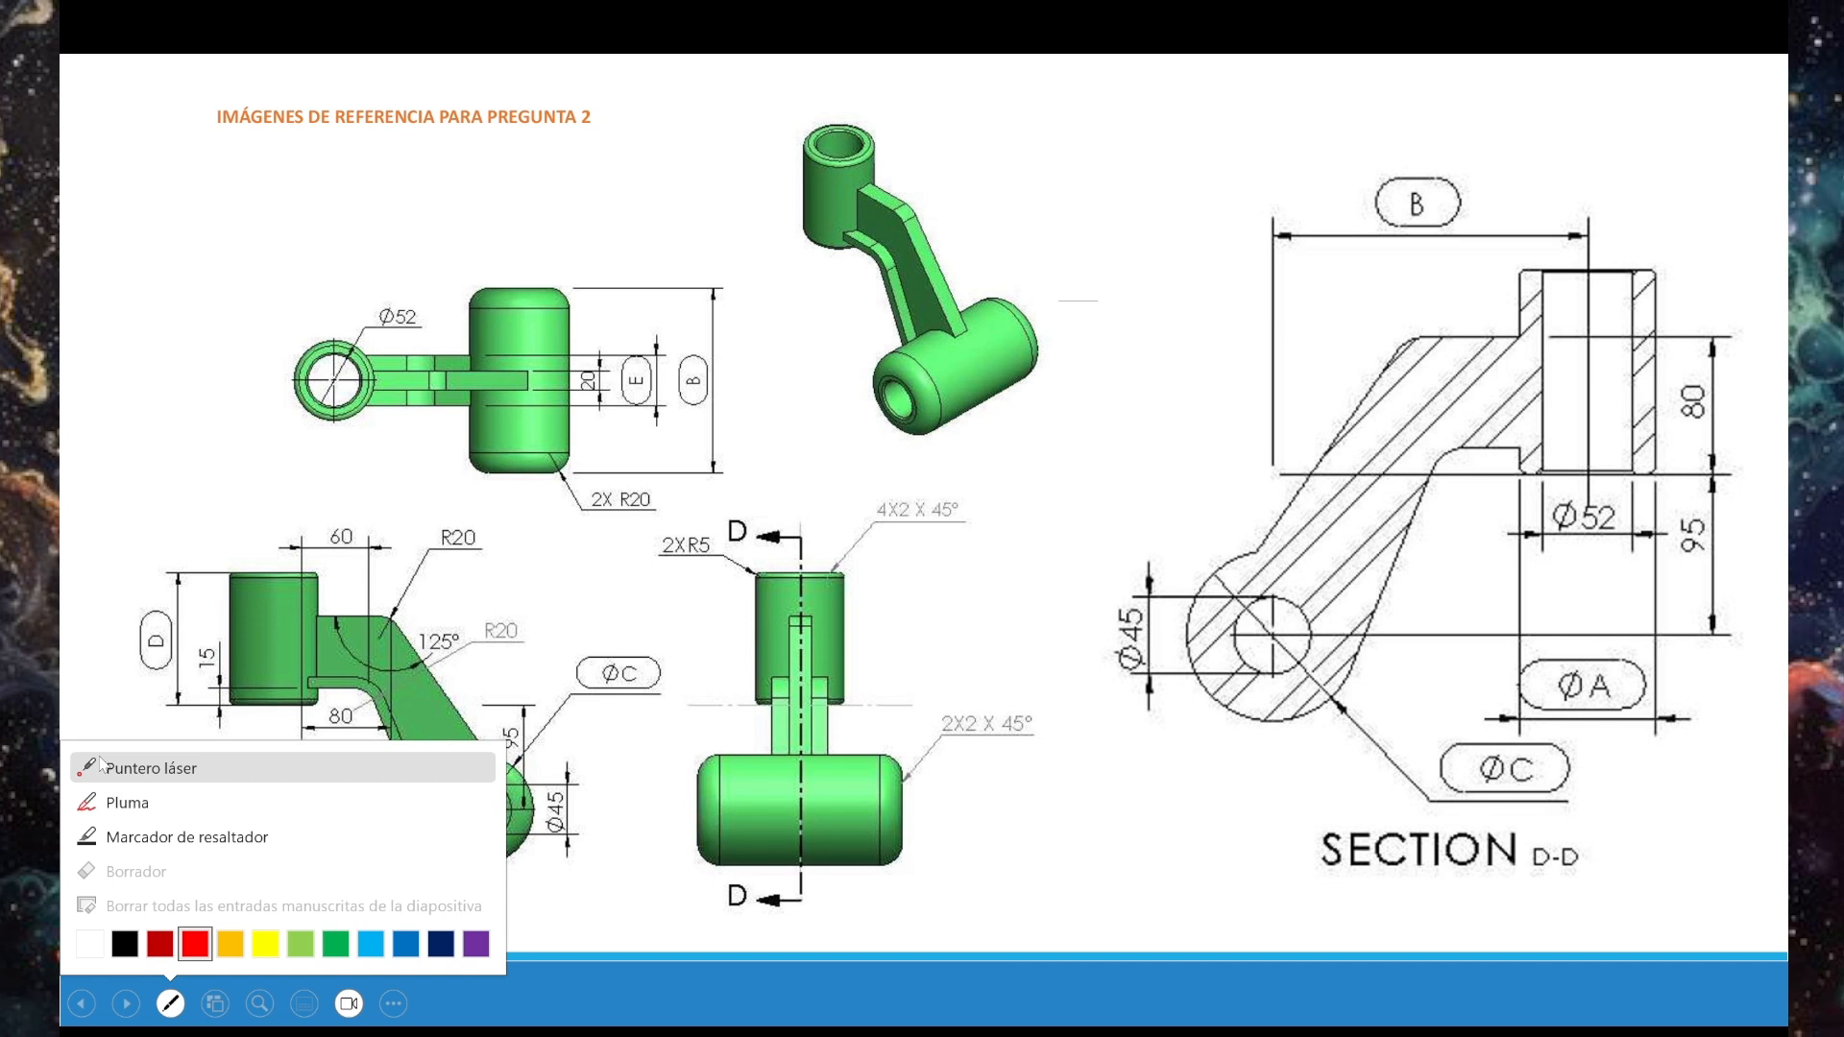
click(124, 759)
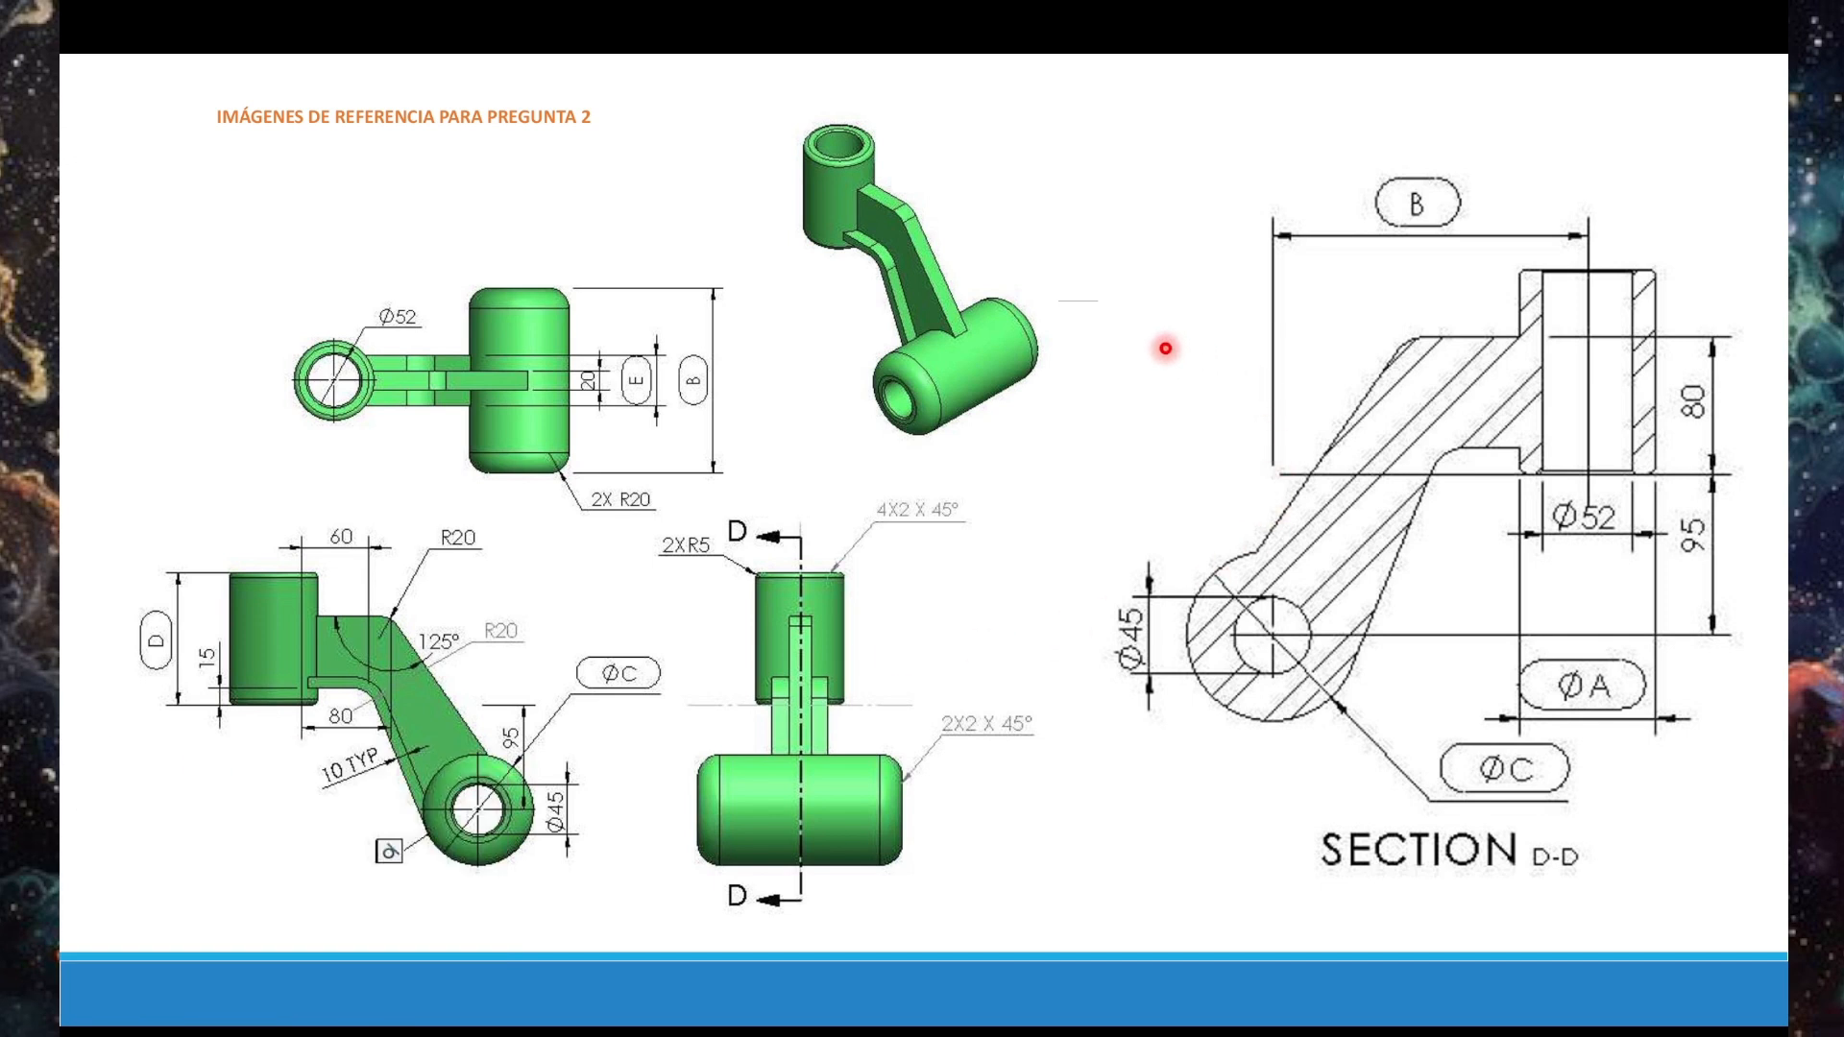
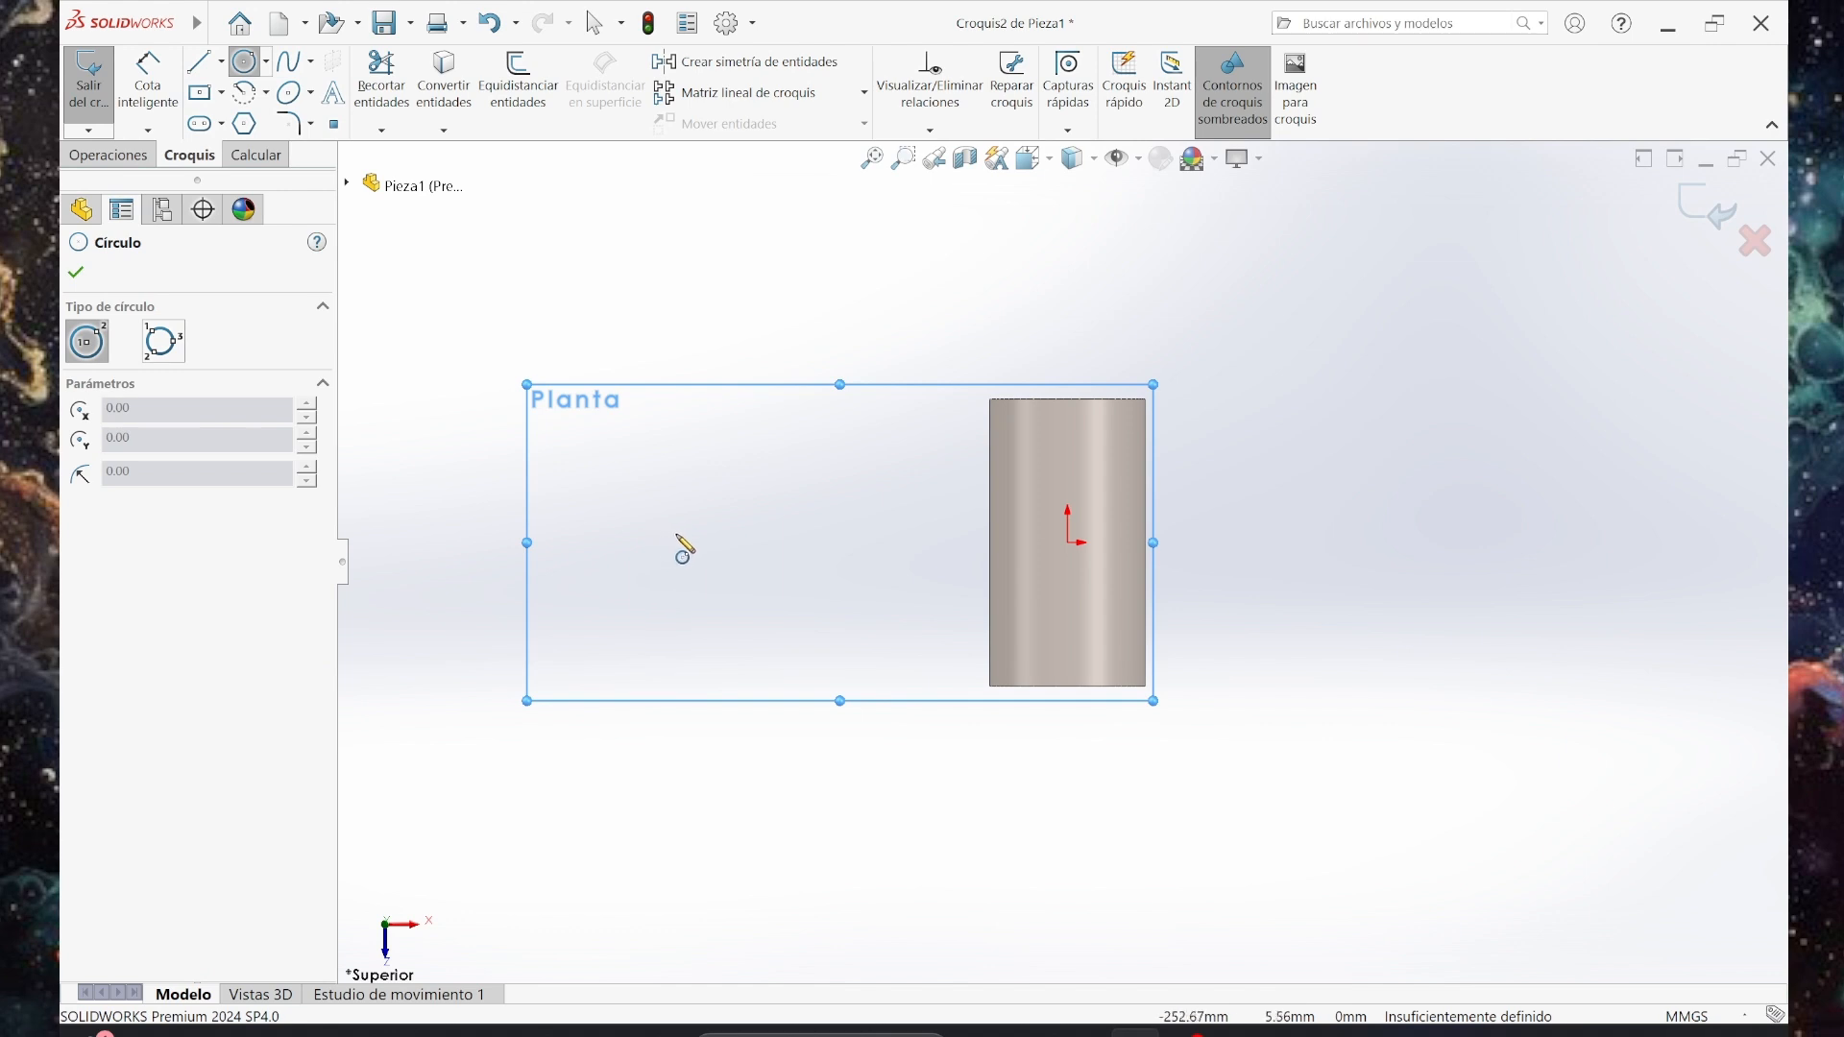
Sketch two concentric circles on the Planta plane beside the cylinder, level with the origin, with radii about 58 mm and 36 mm.
click(660, 542)
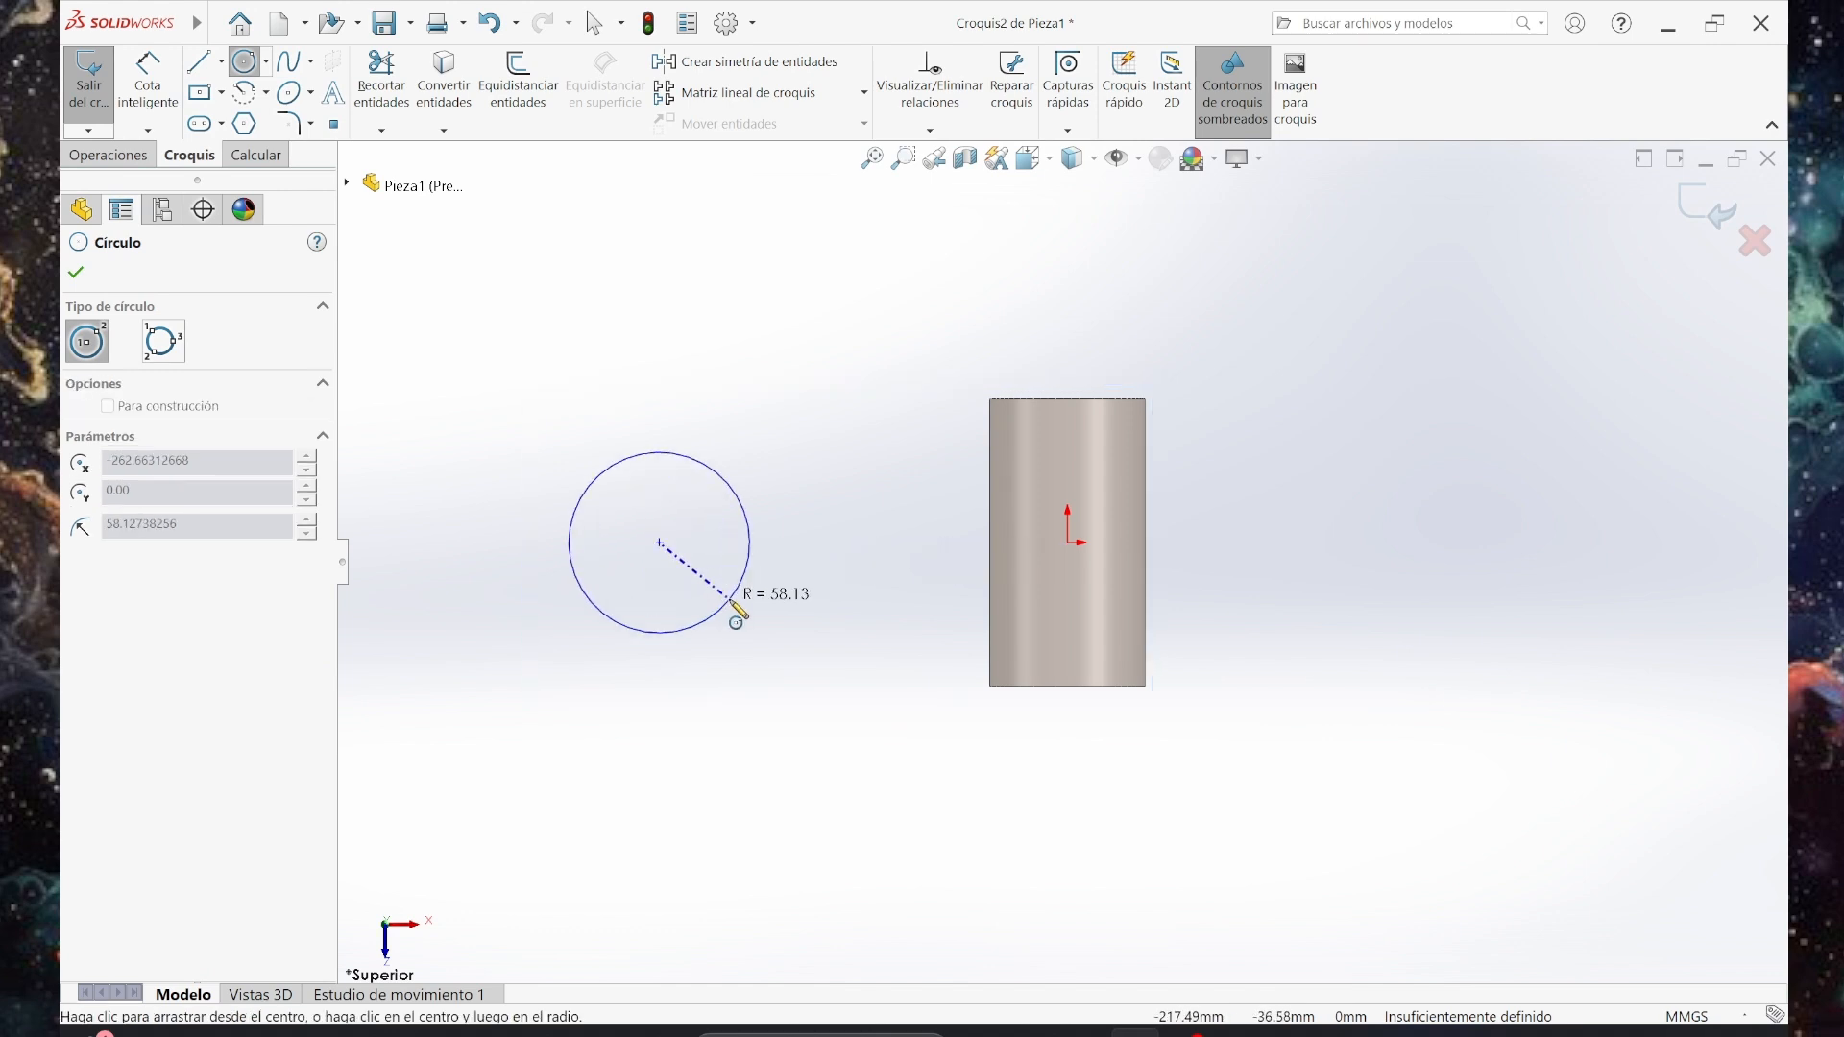
click(730, 598)
click(660, 542)
click(704, 581)
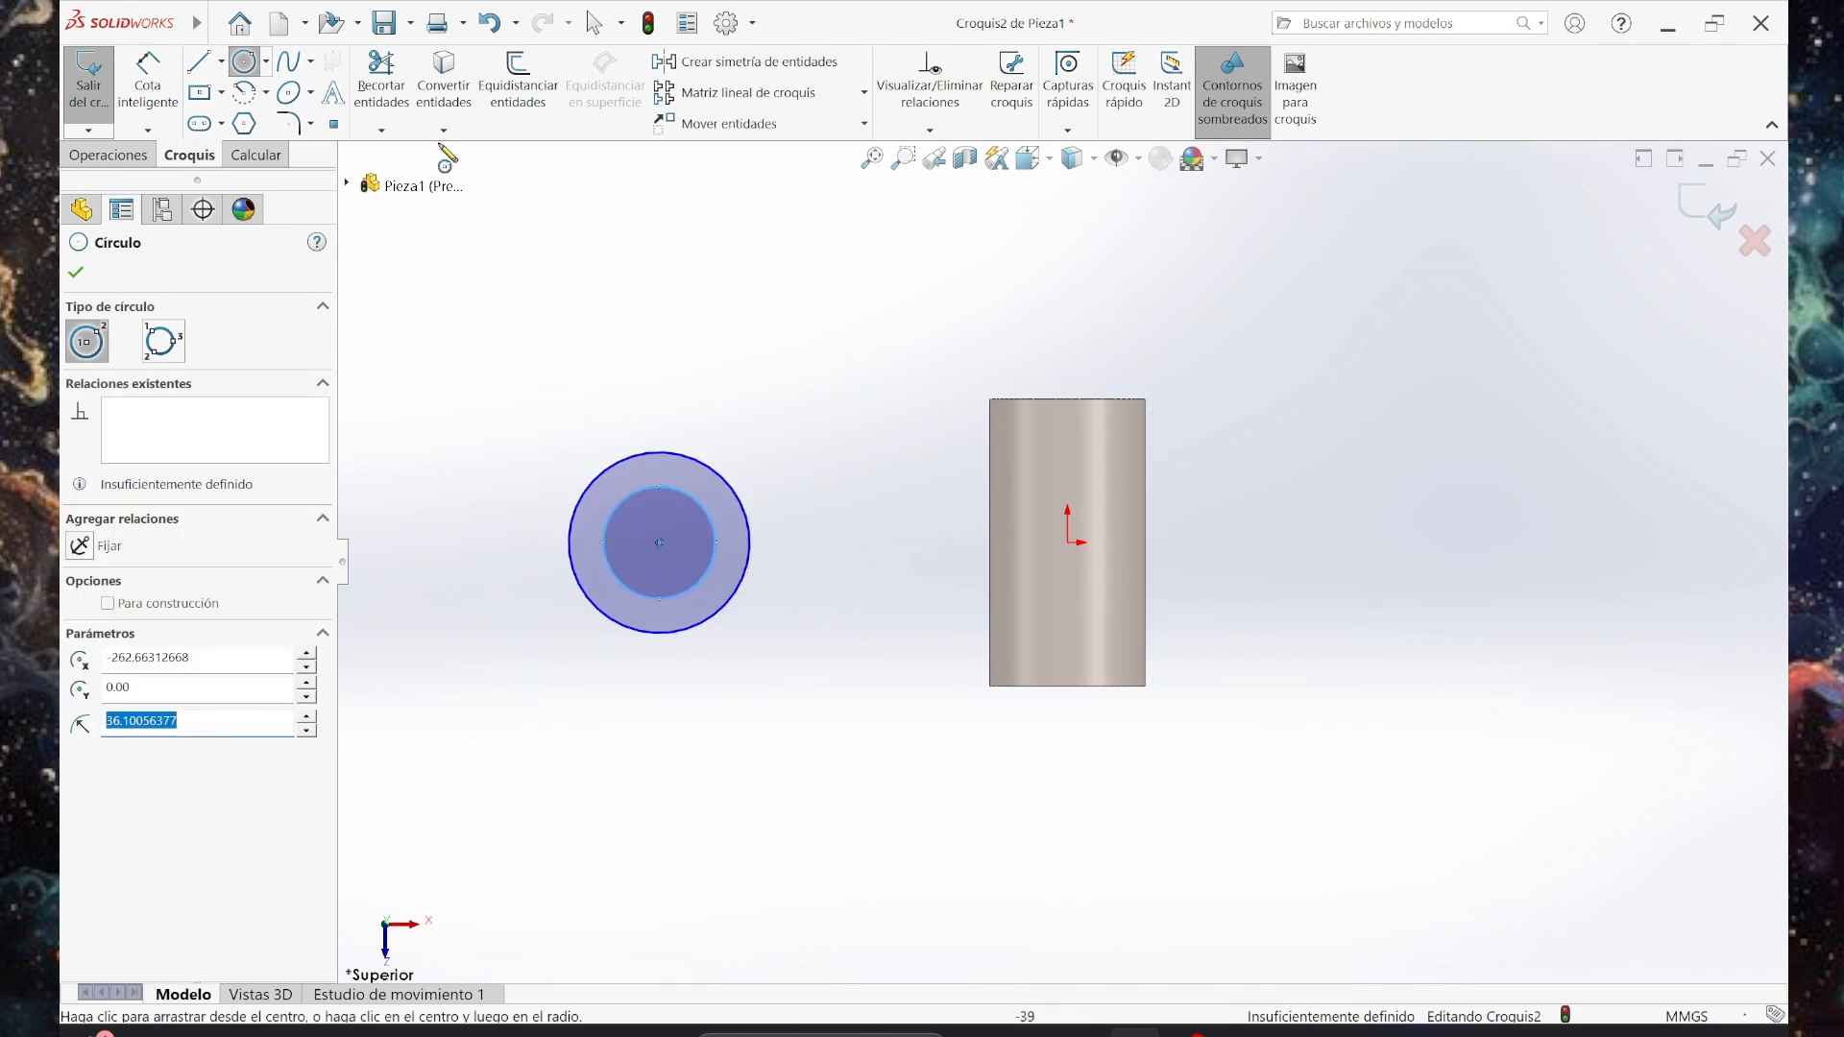
Dimension the outer circle's diameter and link it to global variable A (80 mm).
click(148, 78)
click(754, 557)
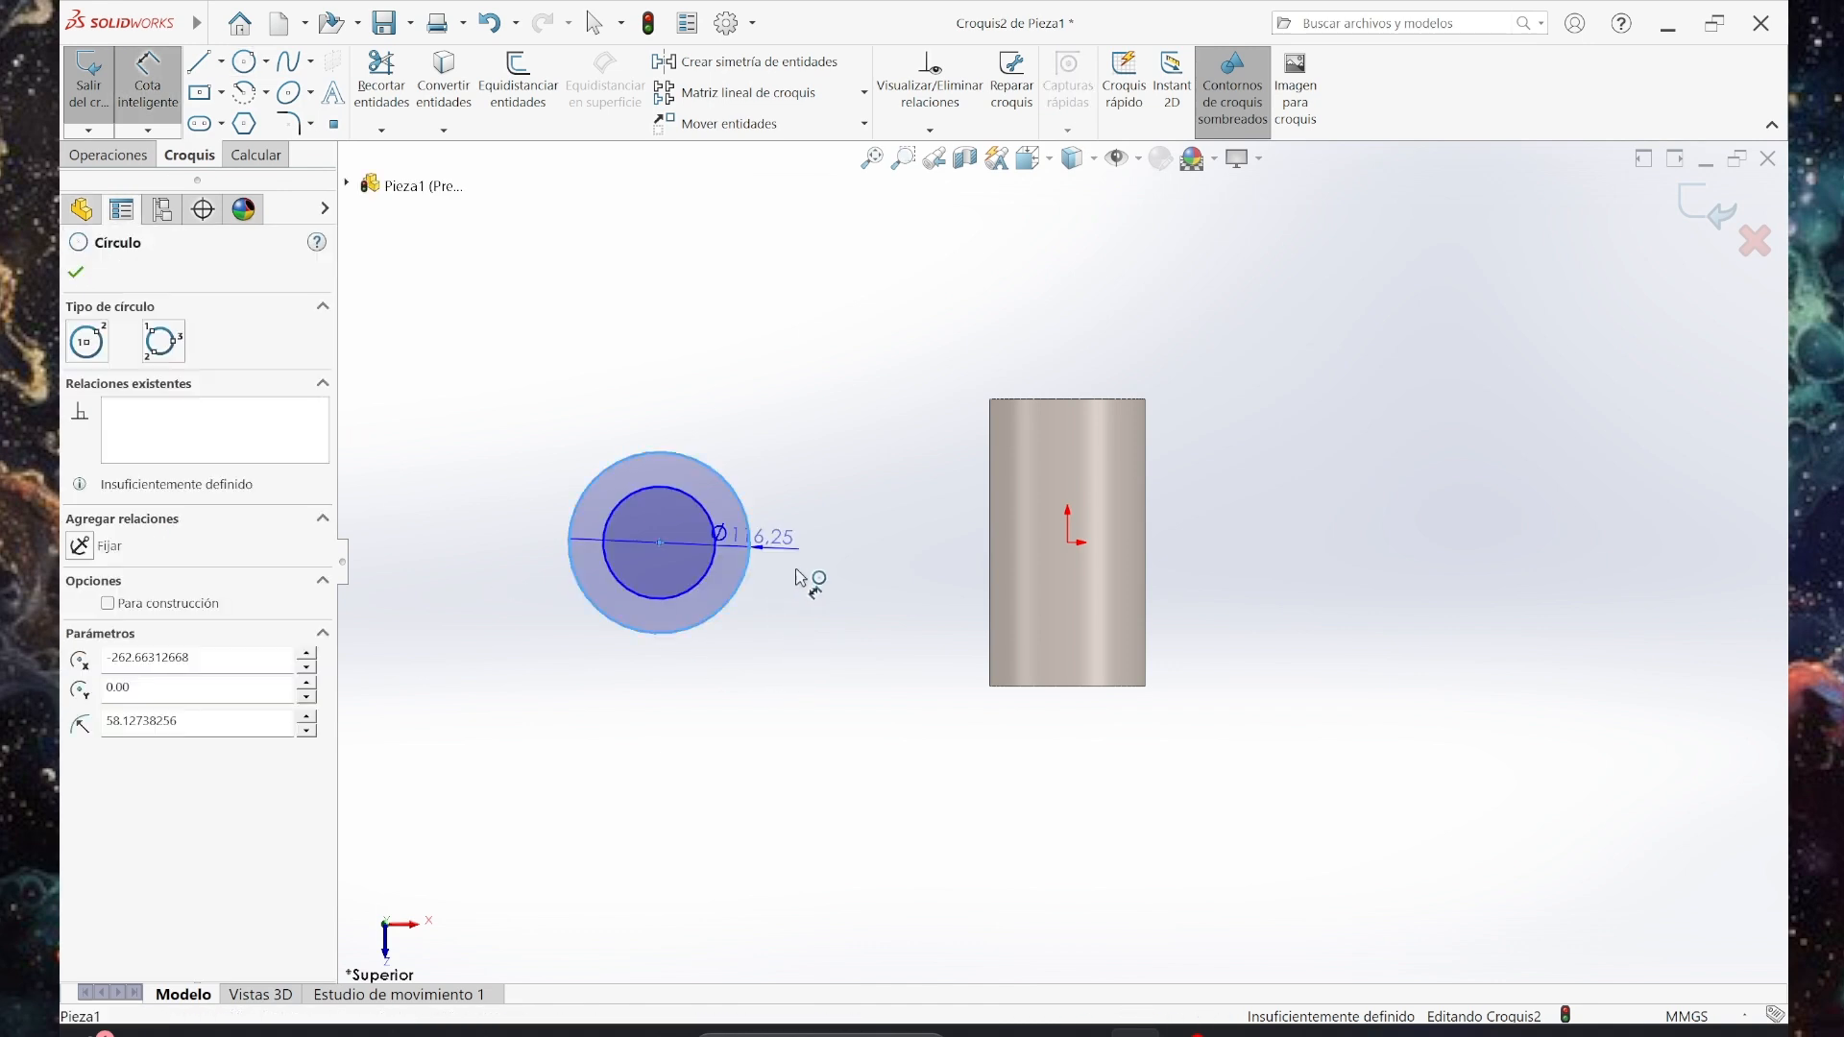
click(850, 581)
text(=)
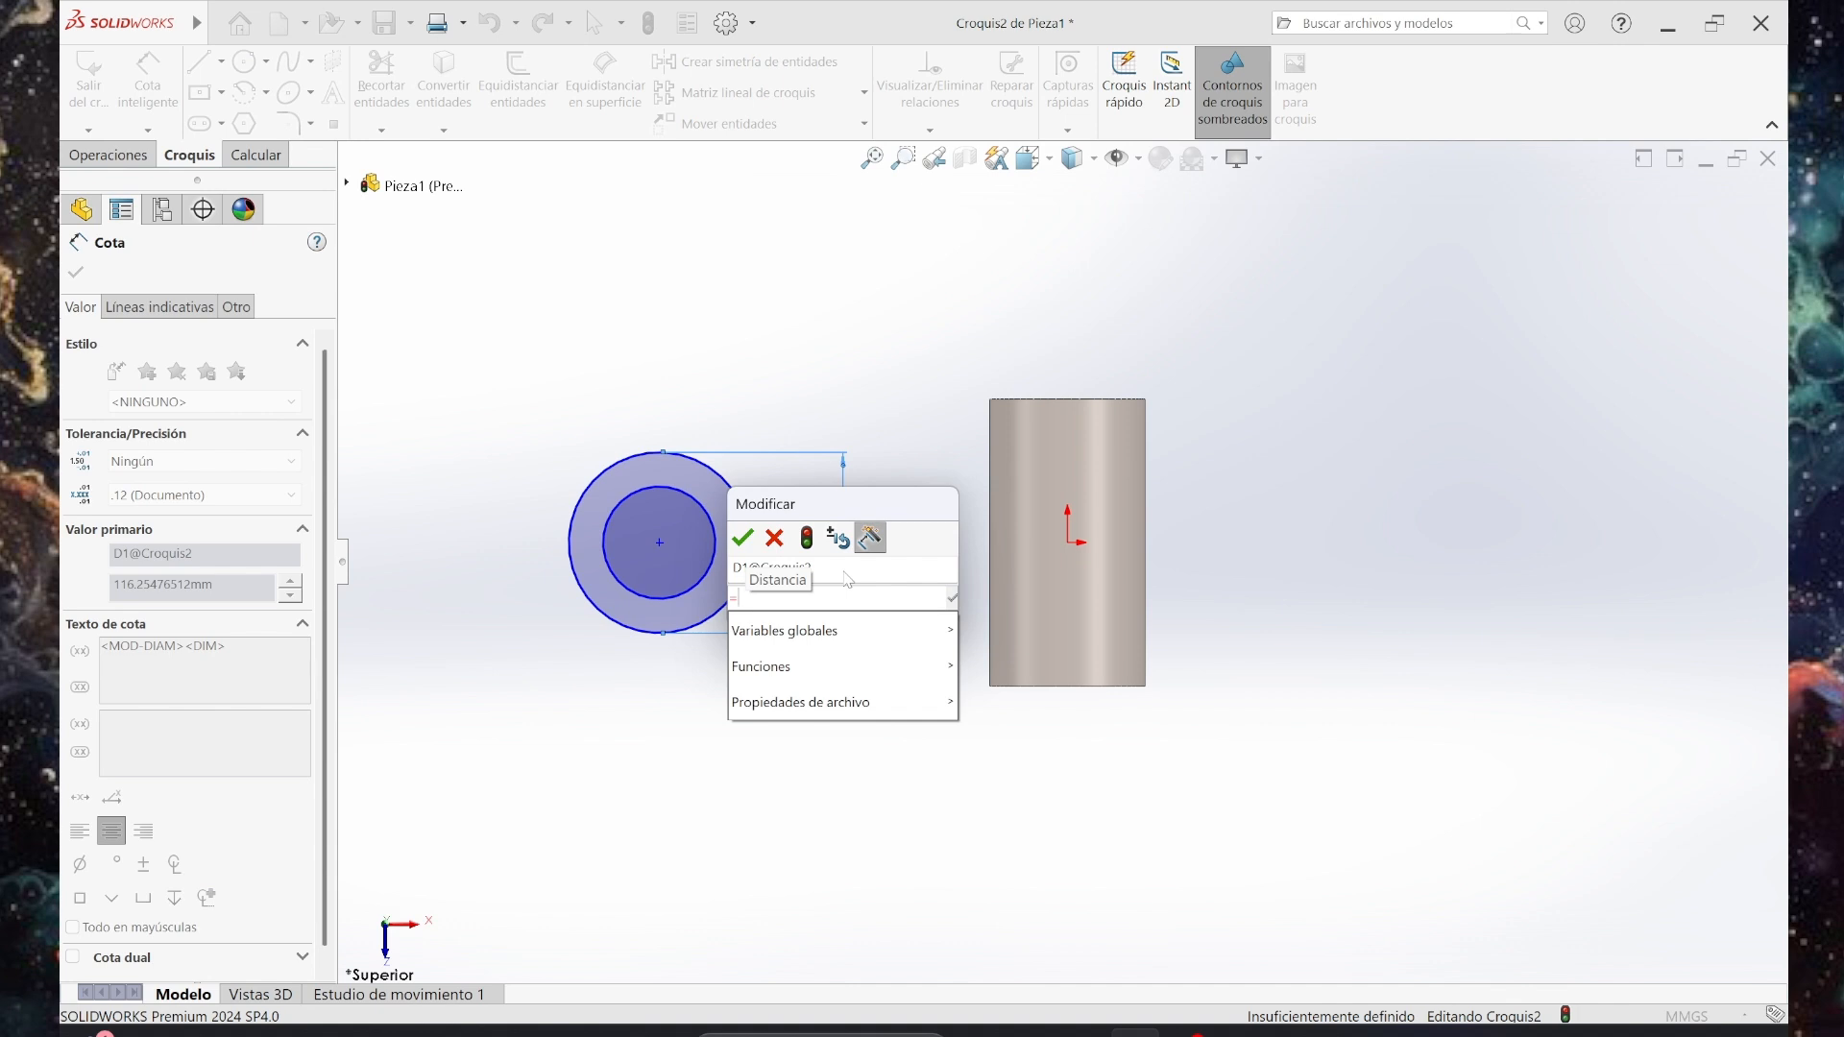
mouse_move(913, 630)
click(997, 631)
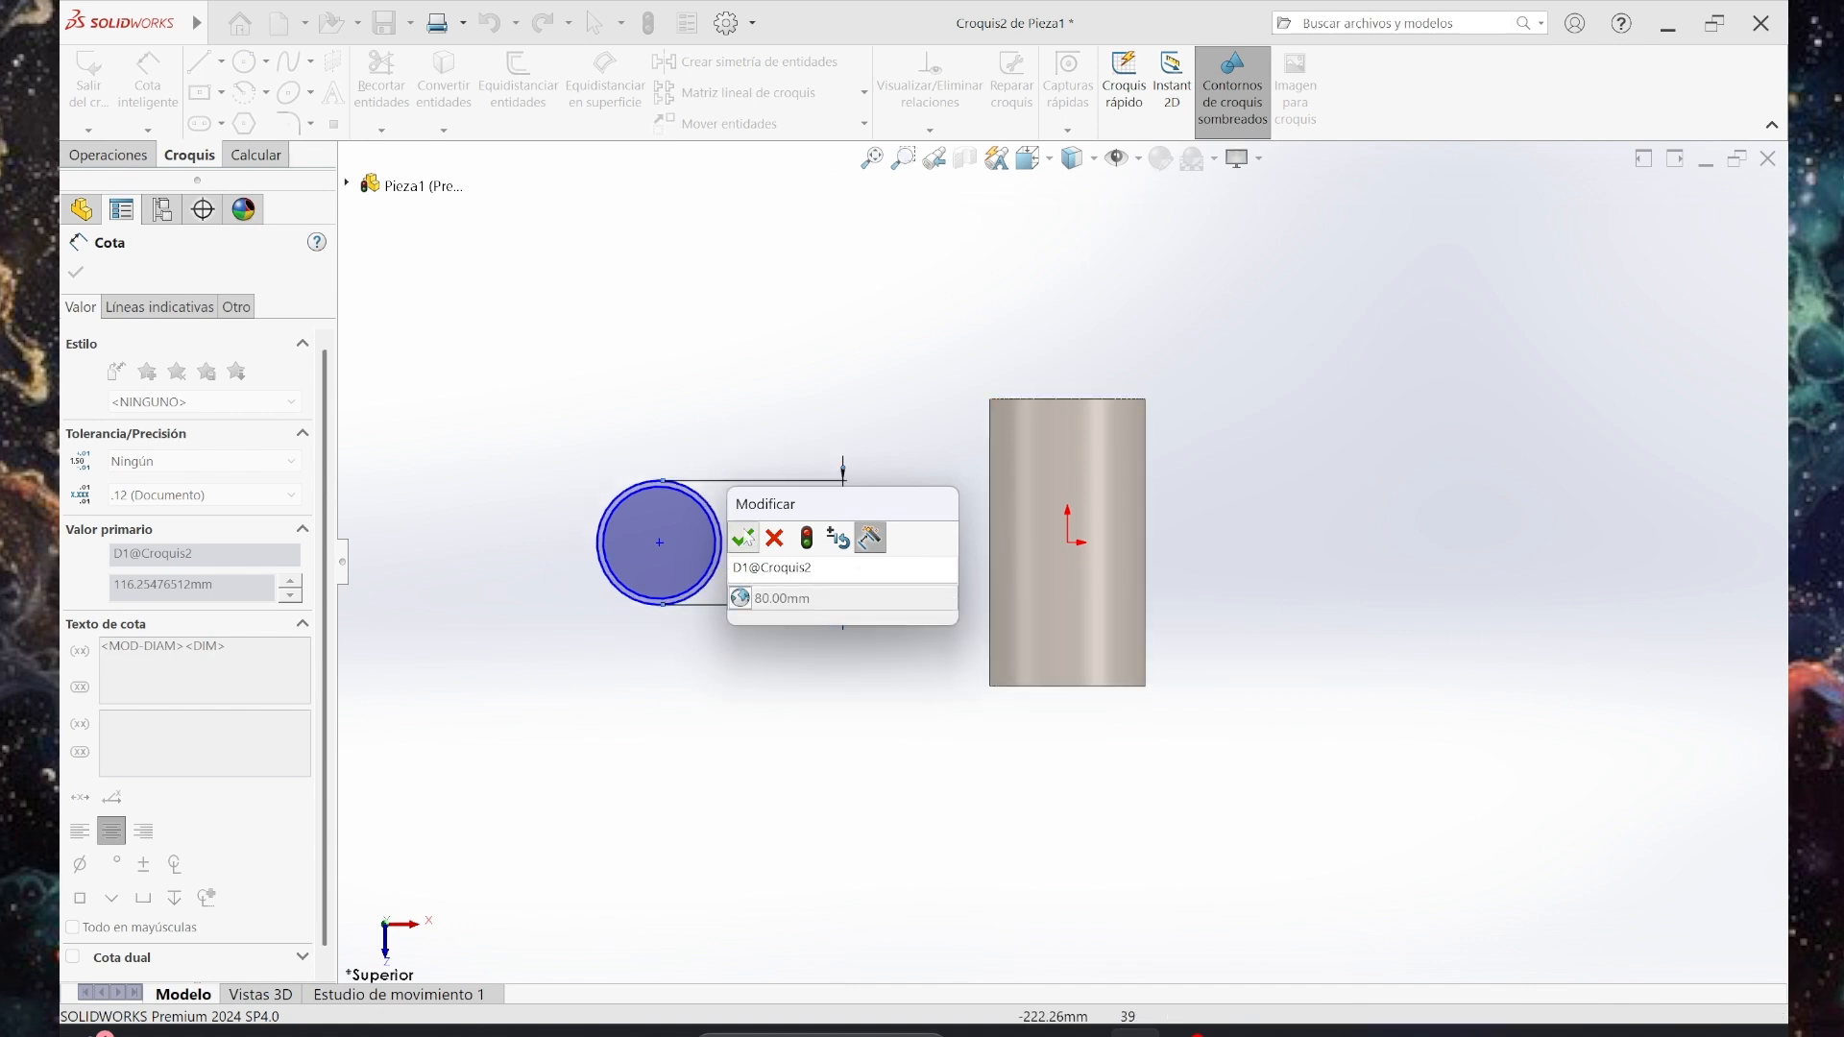
click(742, 537)
drag(842, 574, 764, 577)
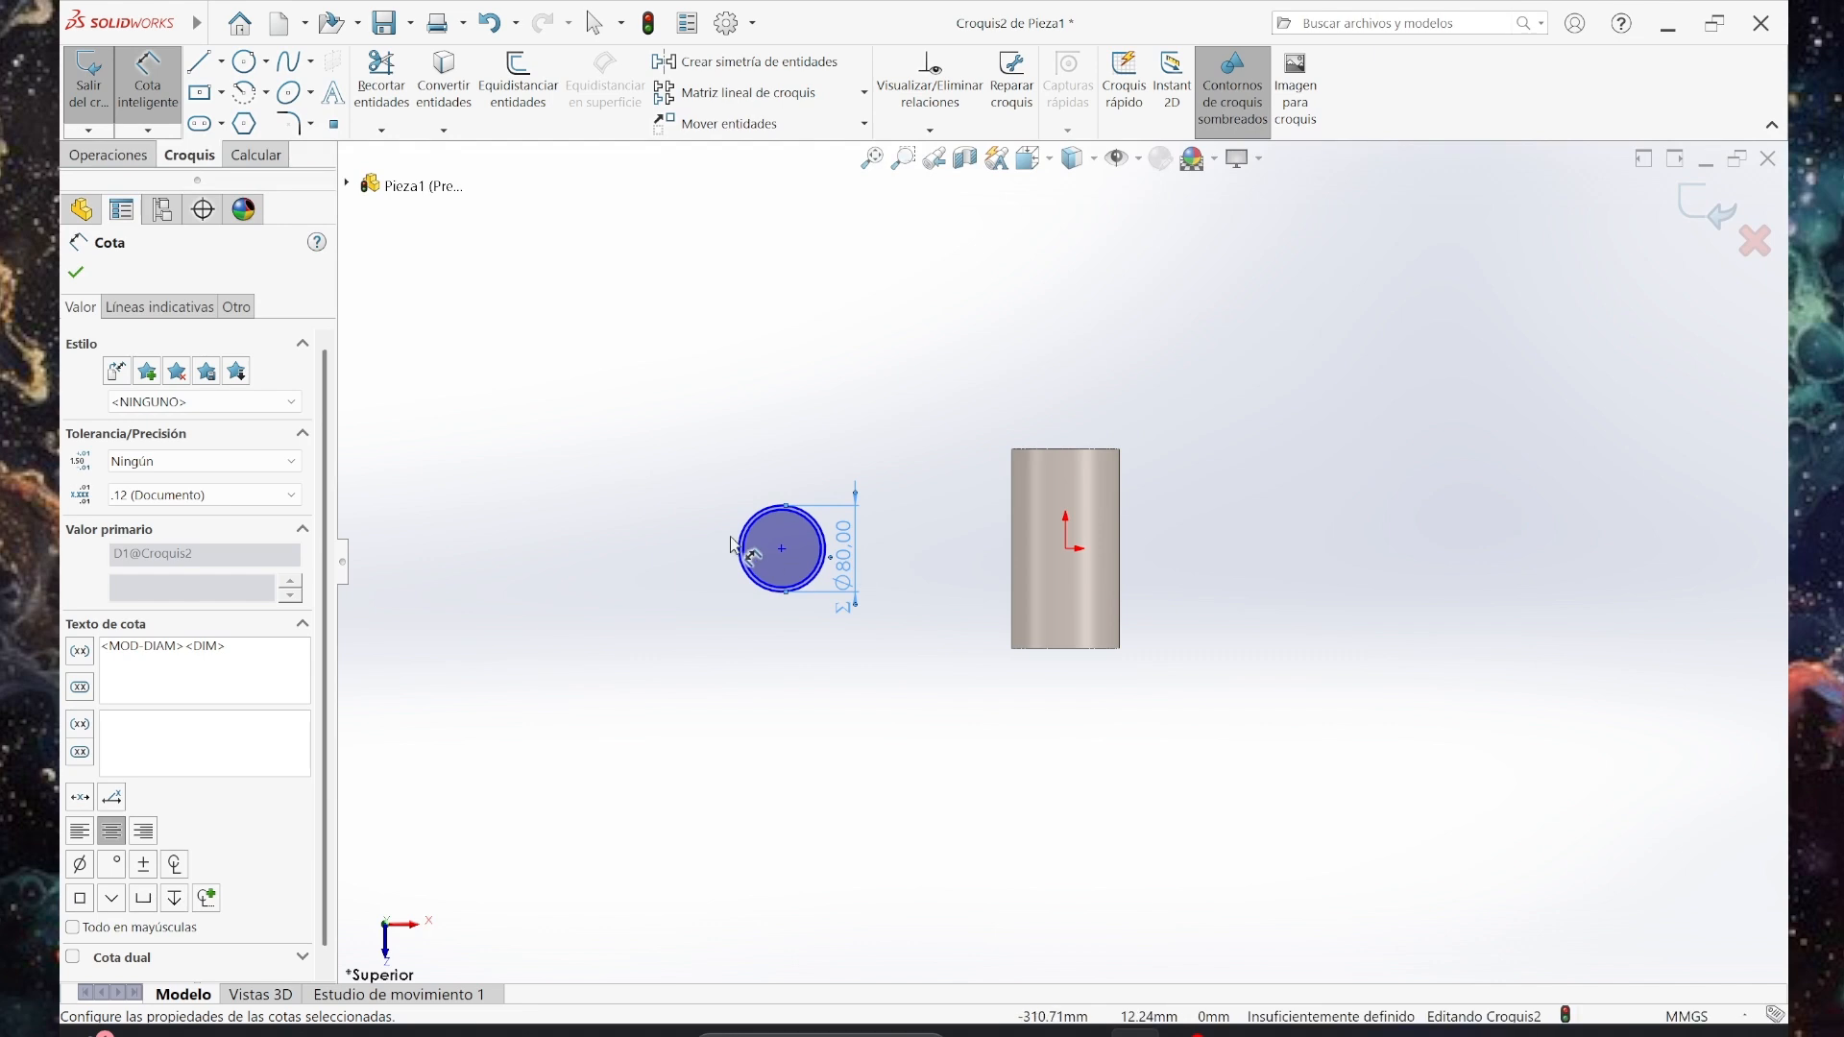
Dimension the inner circle's diameter and set it to 52 mm.
scroll(742, 552, down, 2)
click(832, 563)
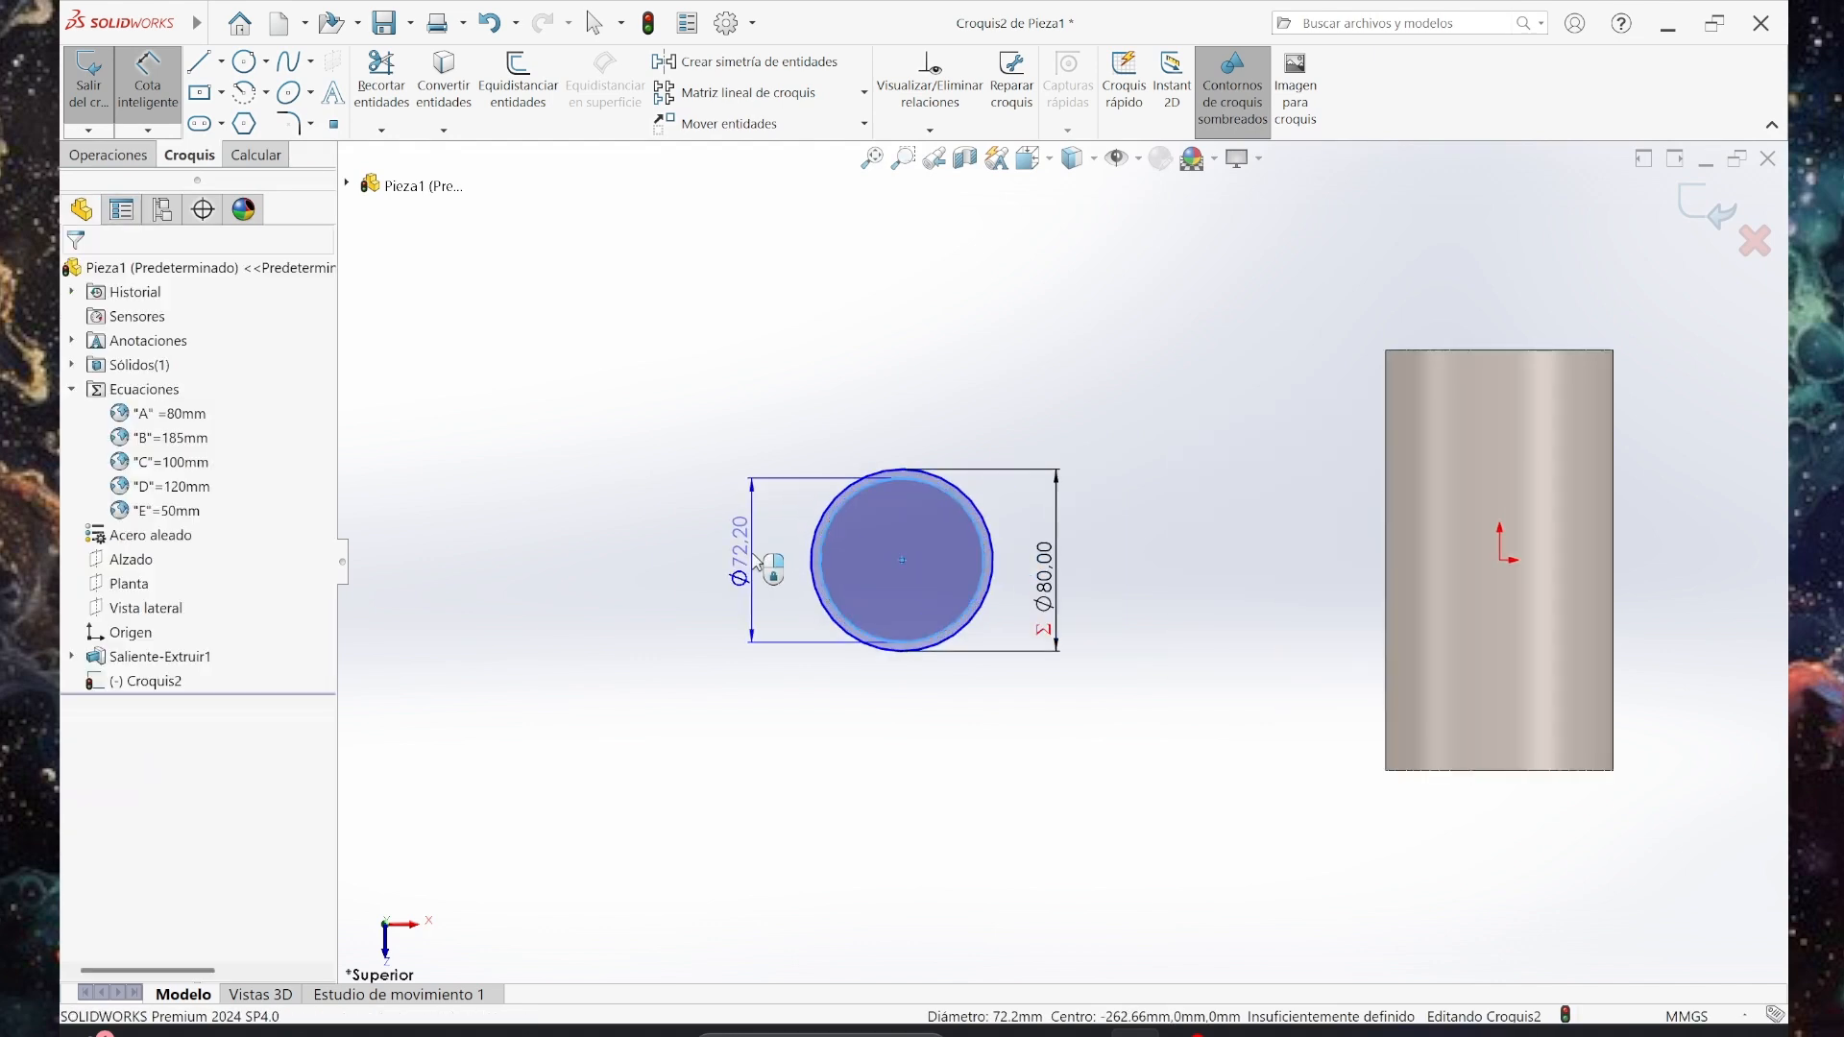
click(782, 574)
text(52)
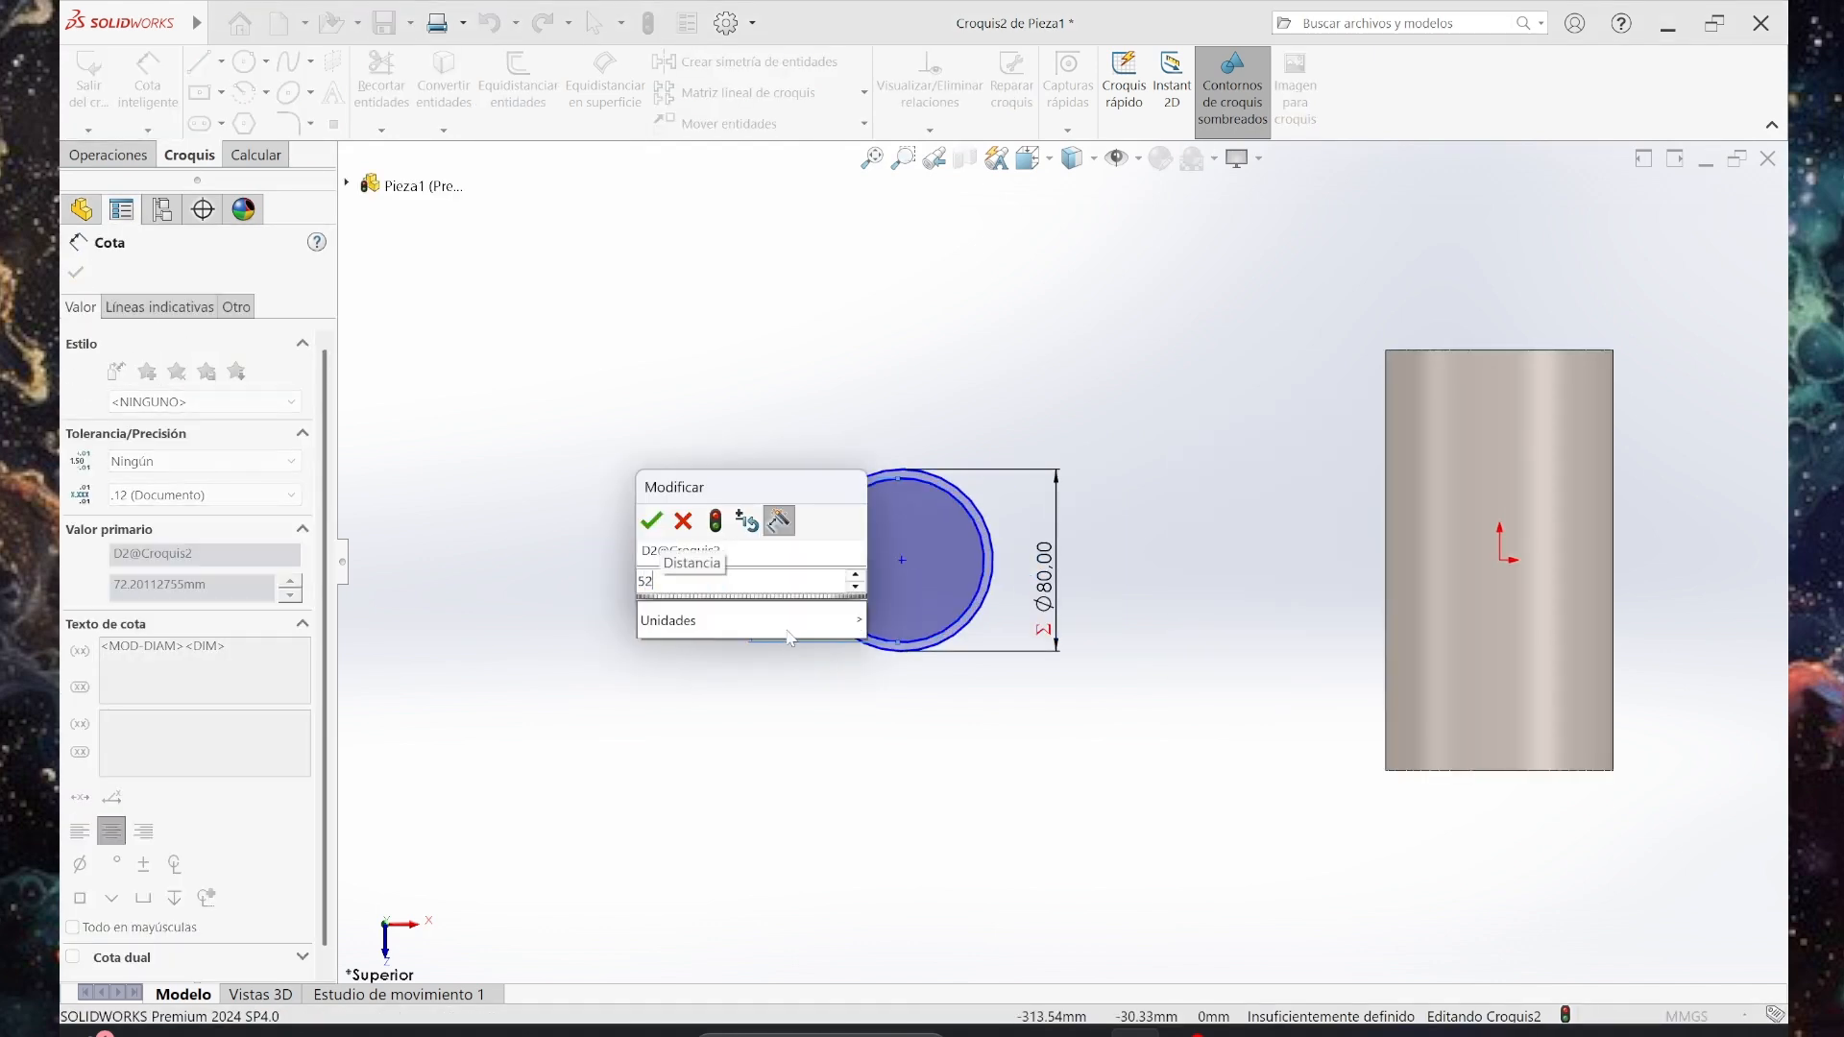
key(Return)
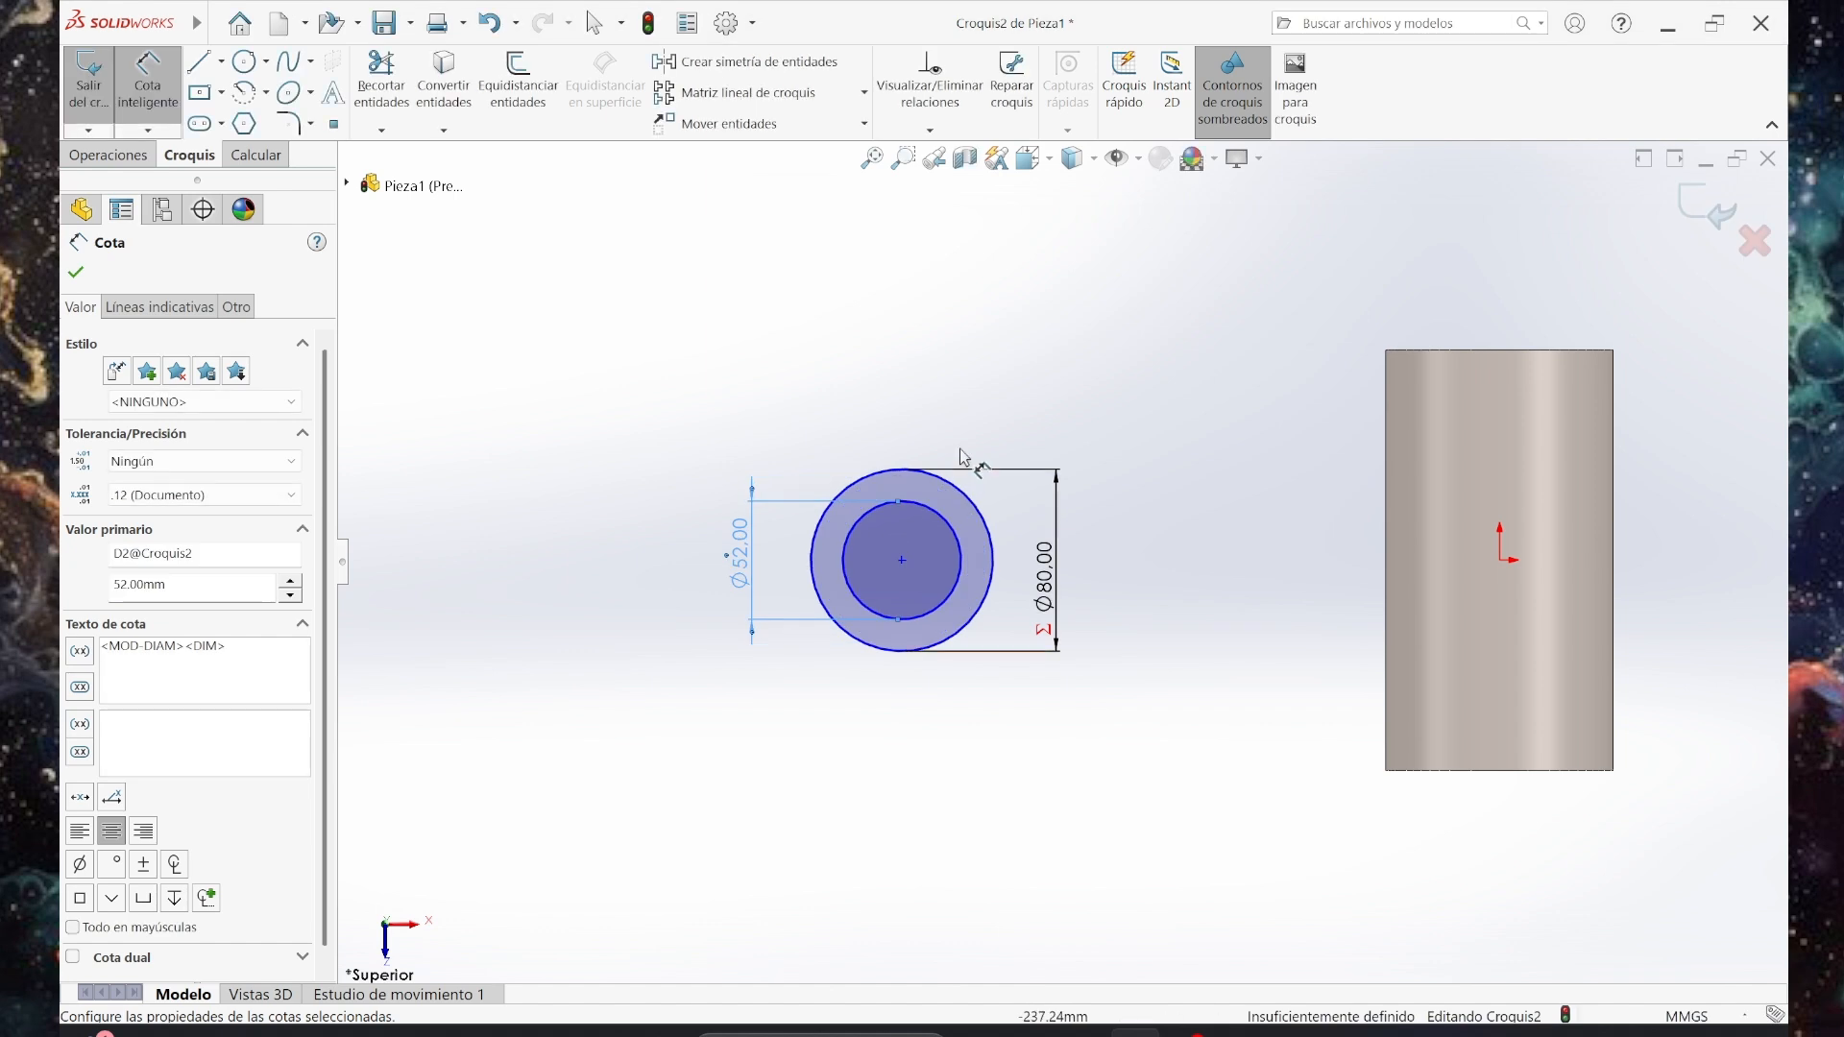
Dimension the distance between the circles' shared centre and the origin and link it to global variable B (185 mm).
scroll(830, 522, down, 1)
scroll(851, 579, up, 2)
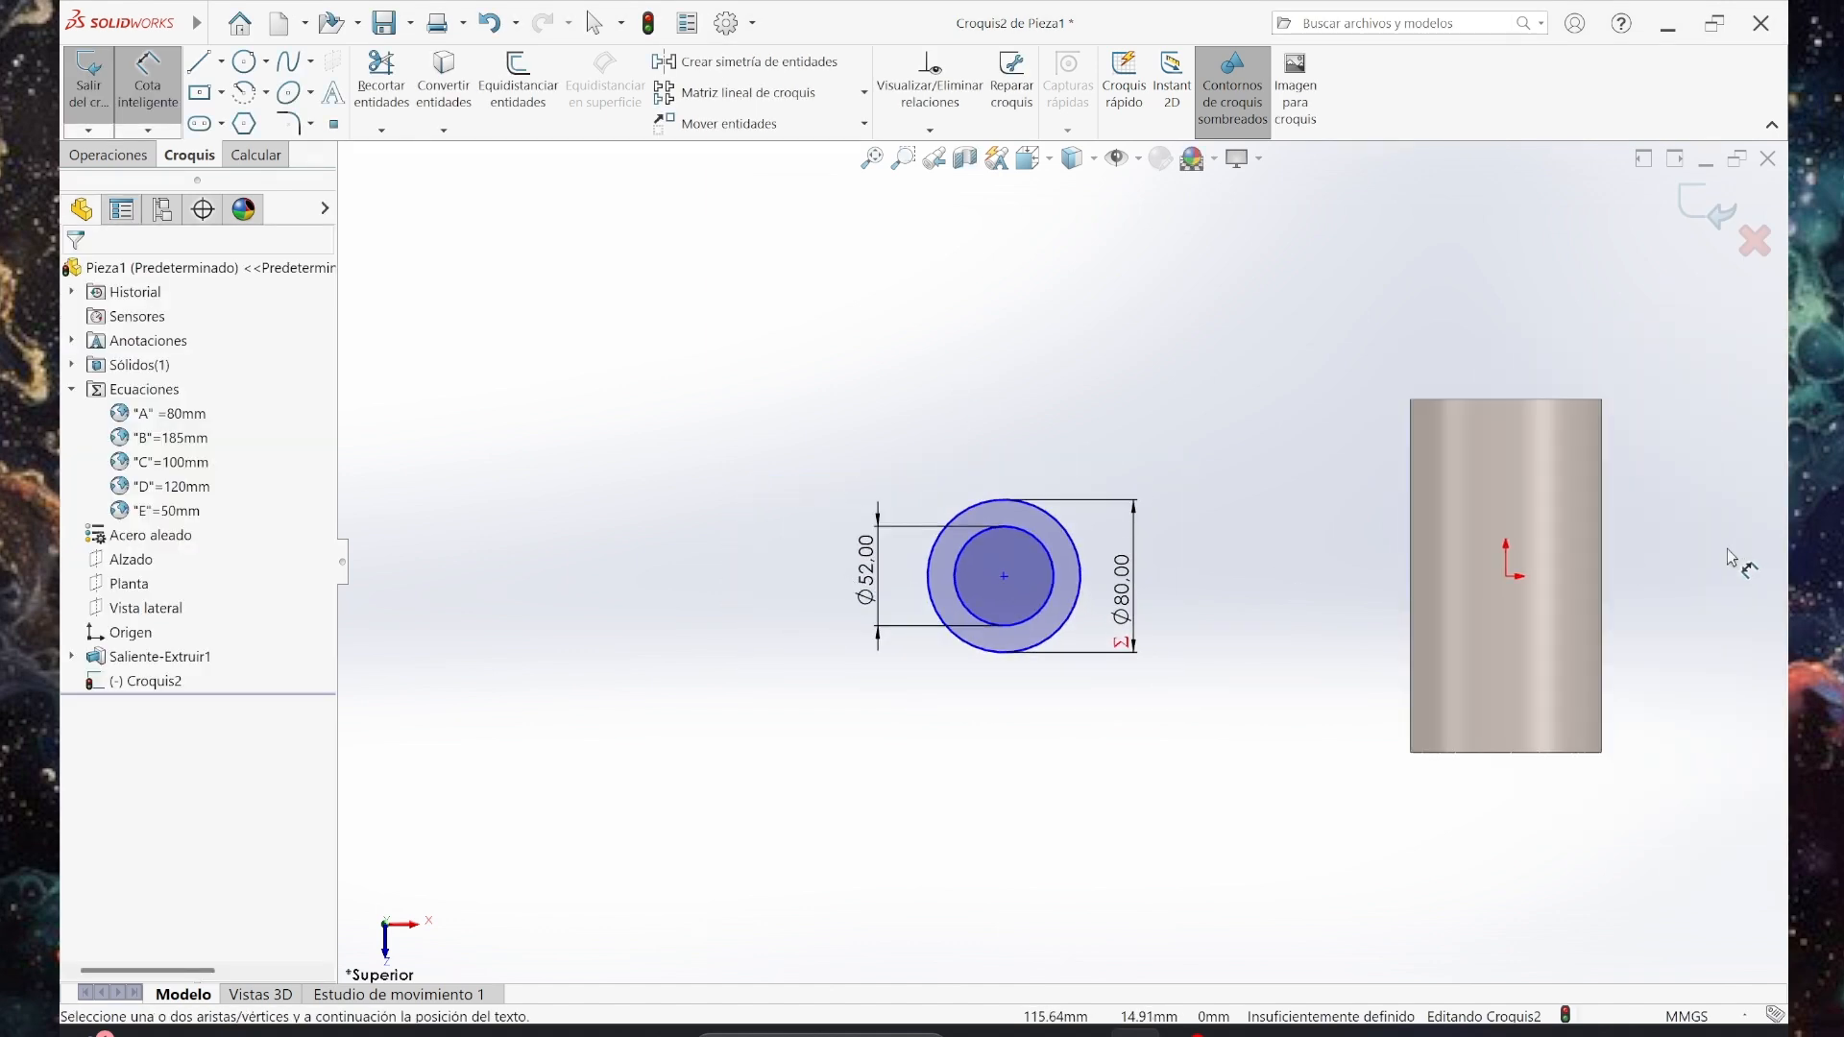
scroll(1729, 552, down, 1)
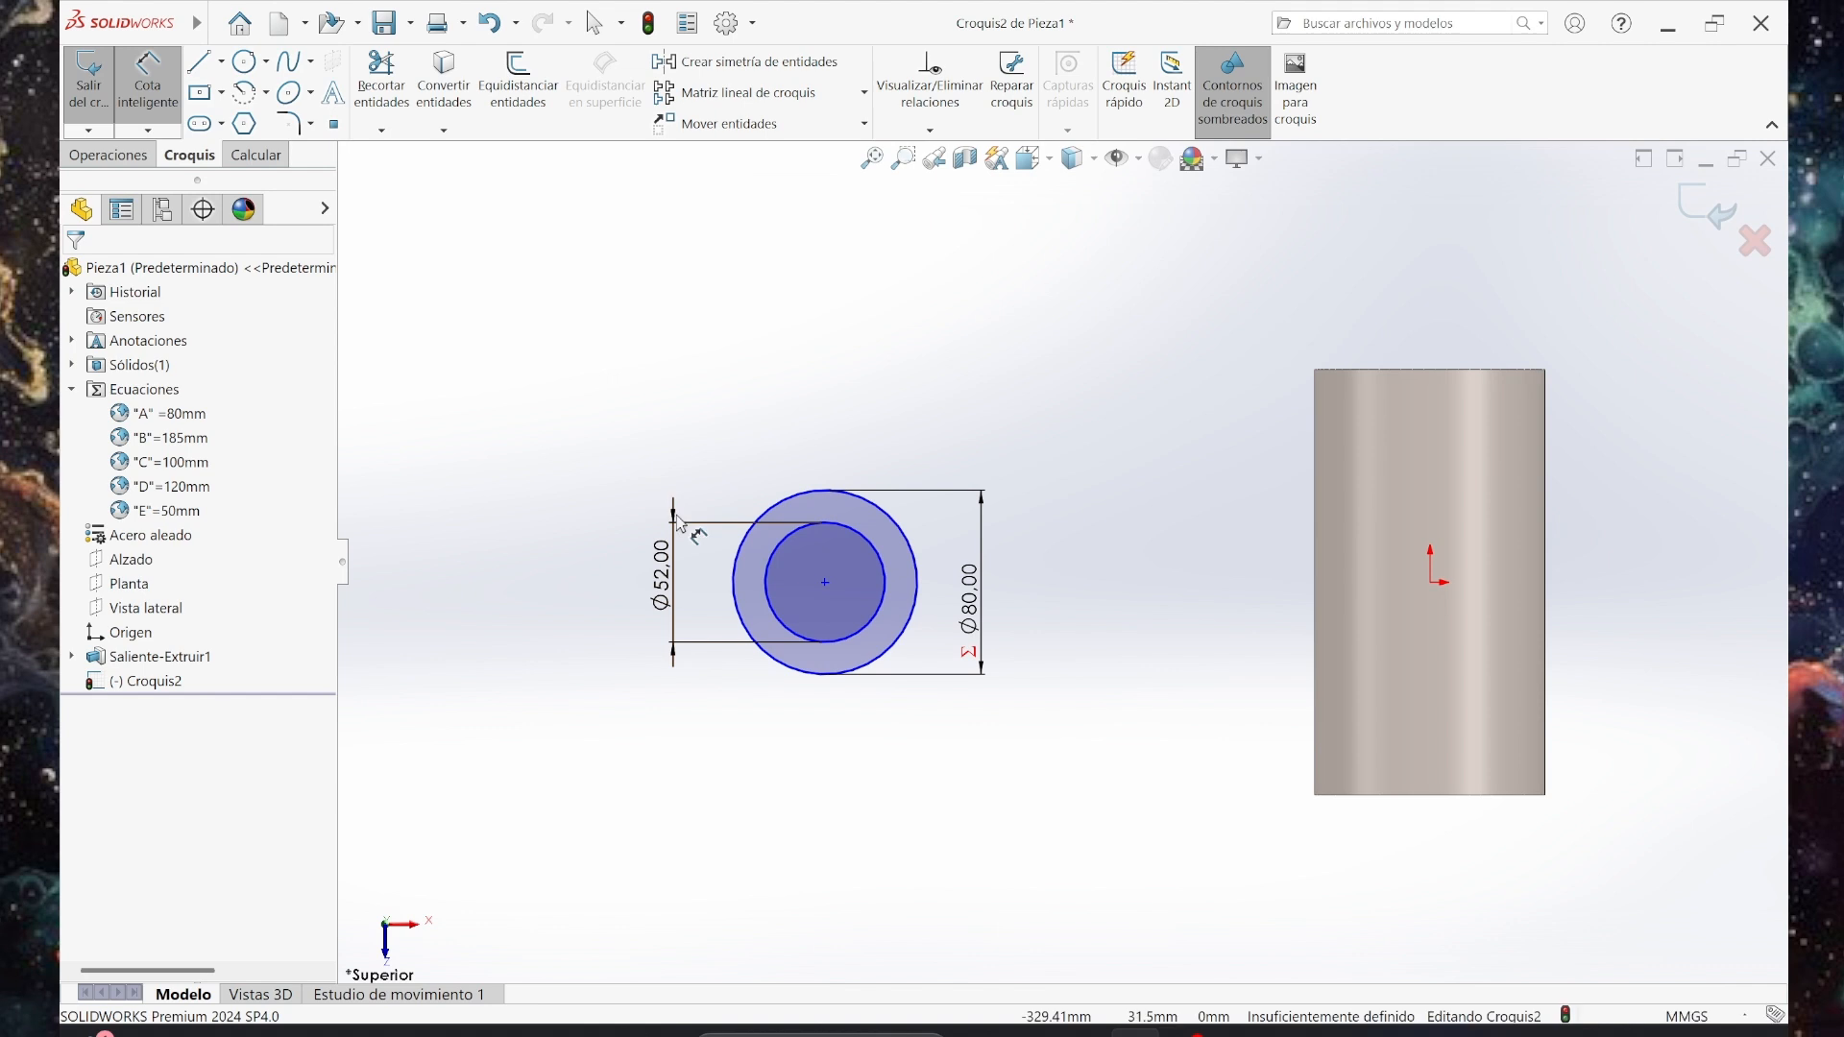
click(825, 582)
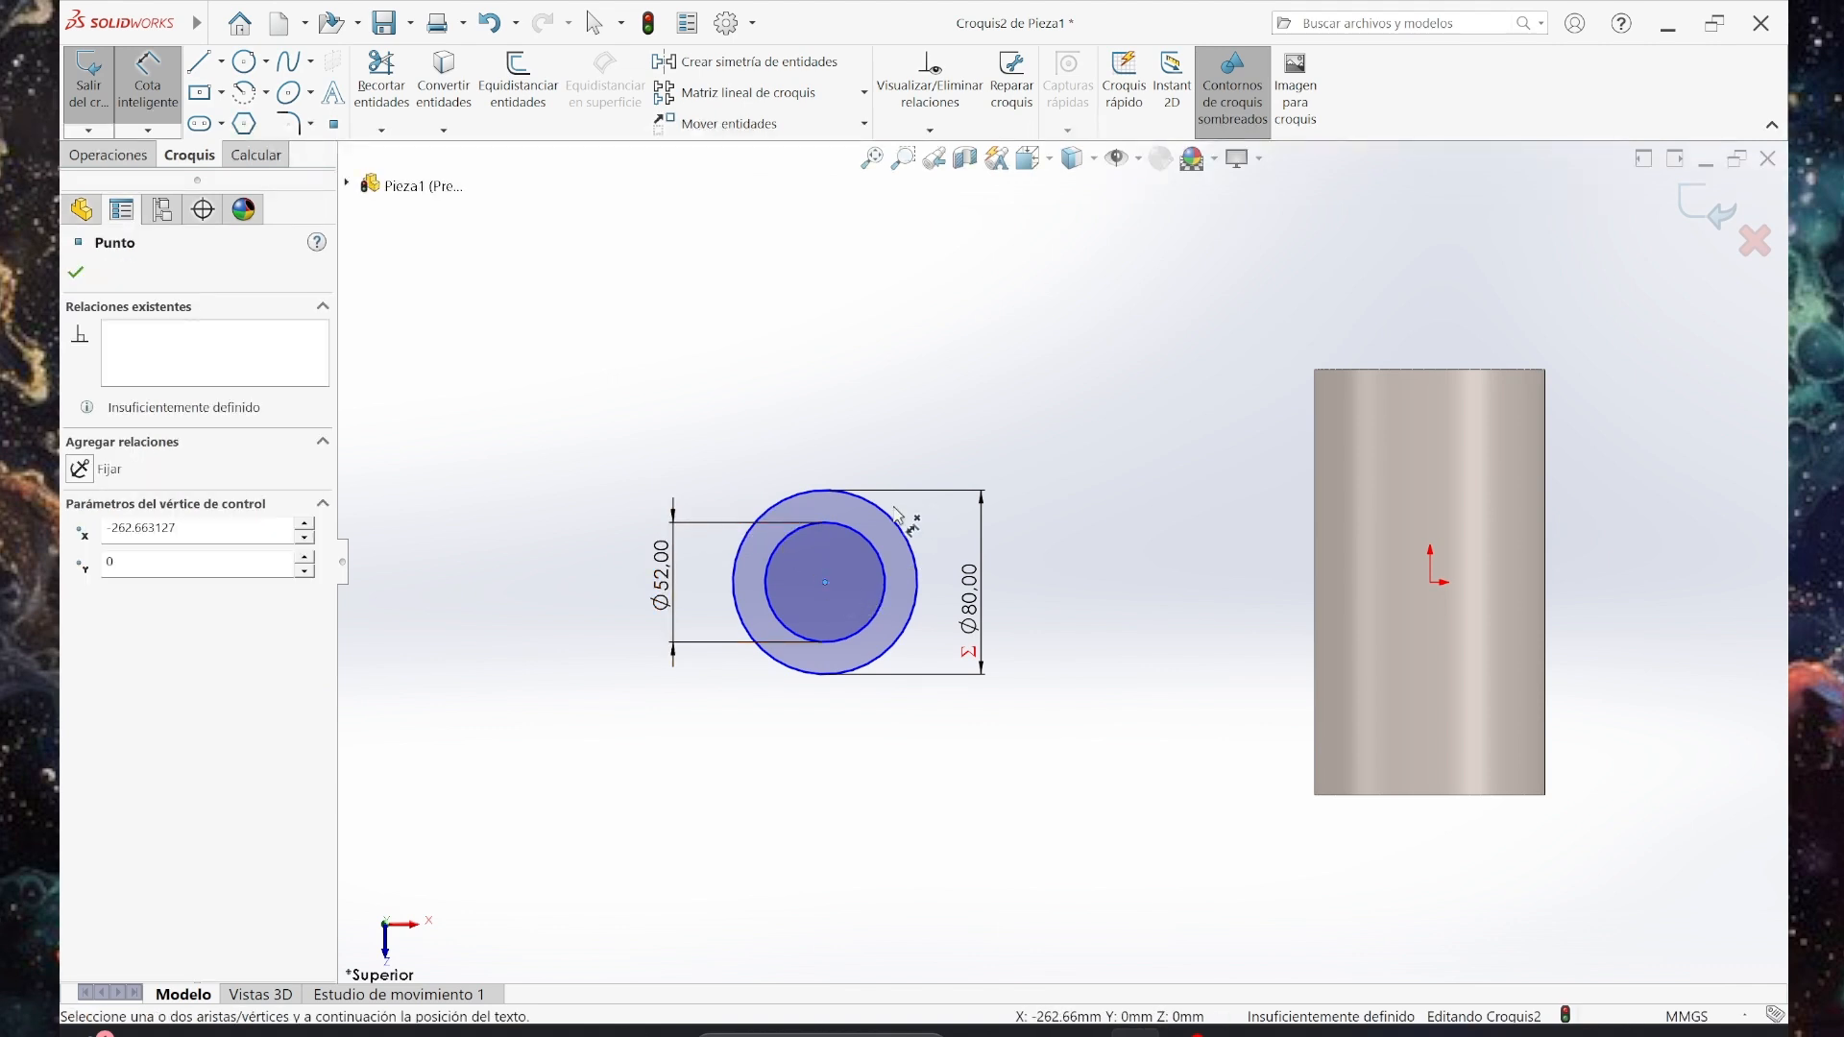
click(75, 272)
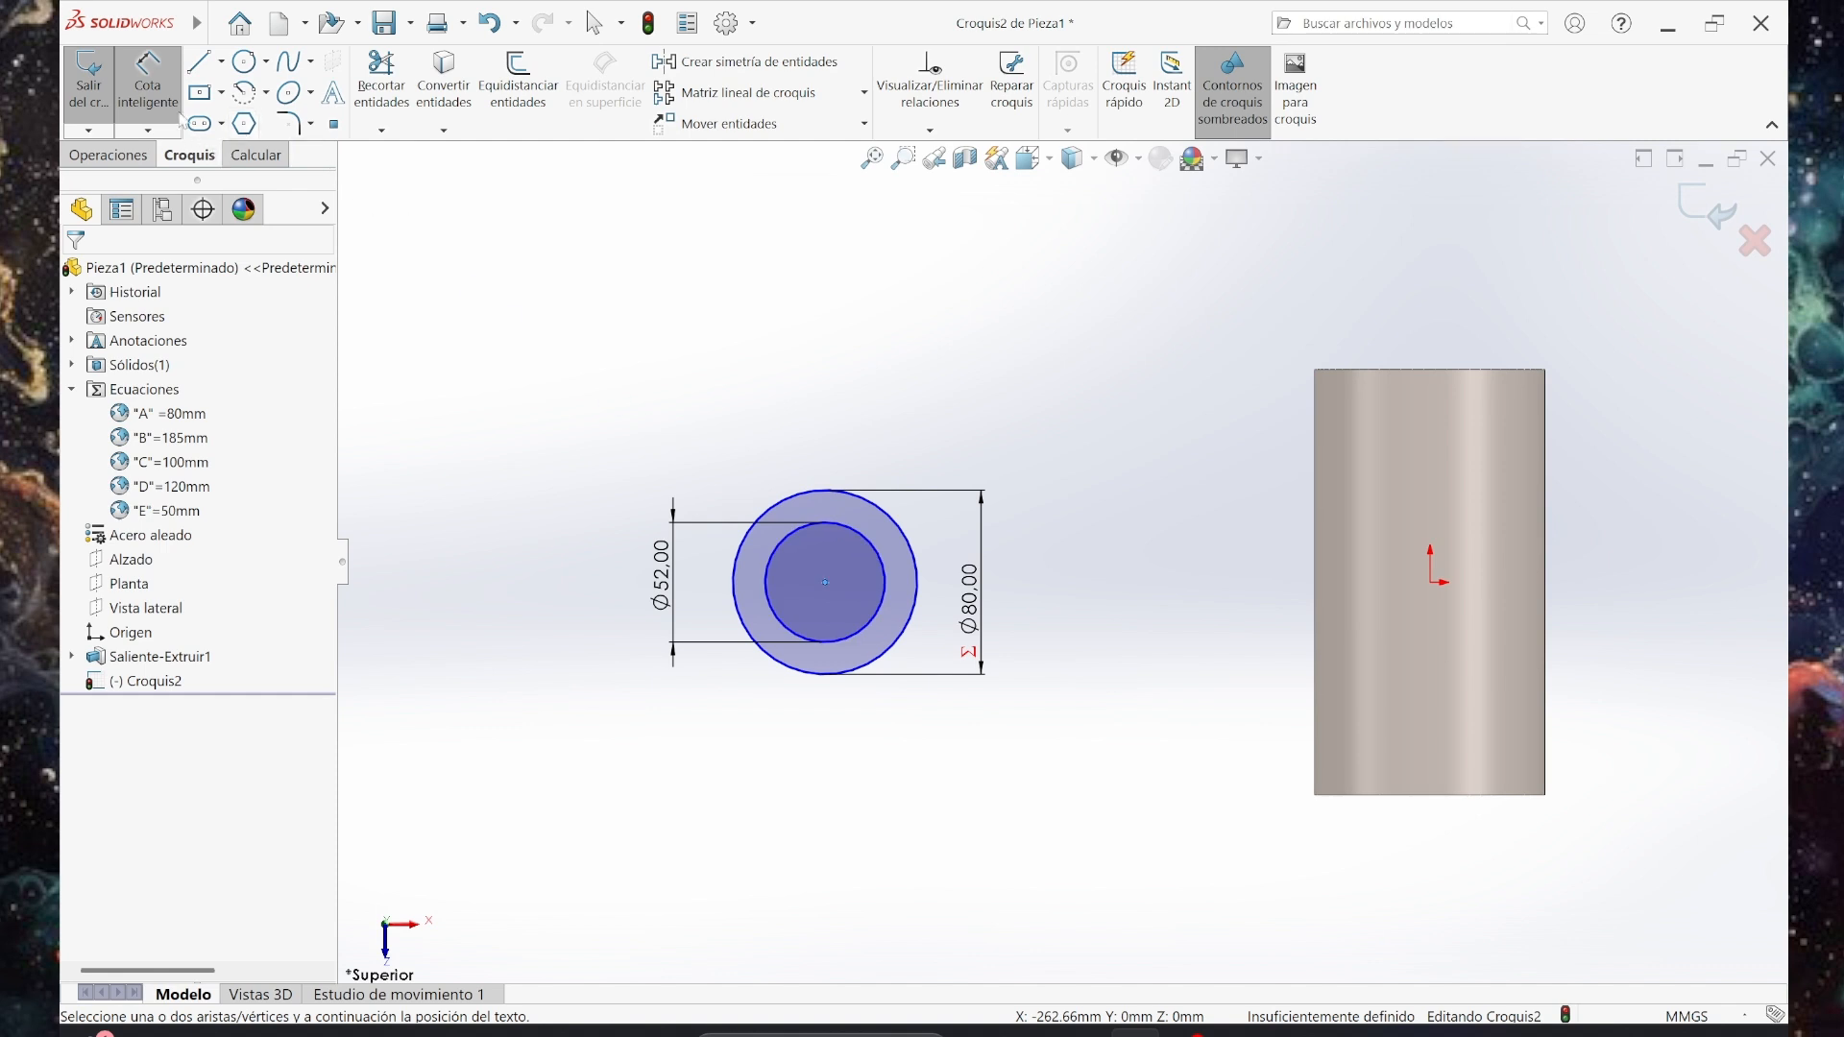
click(825, 582)
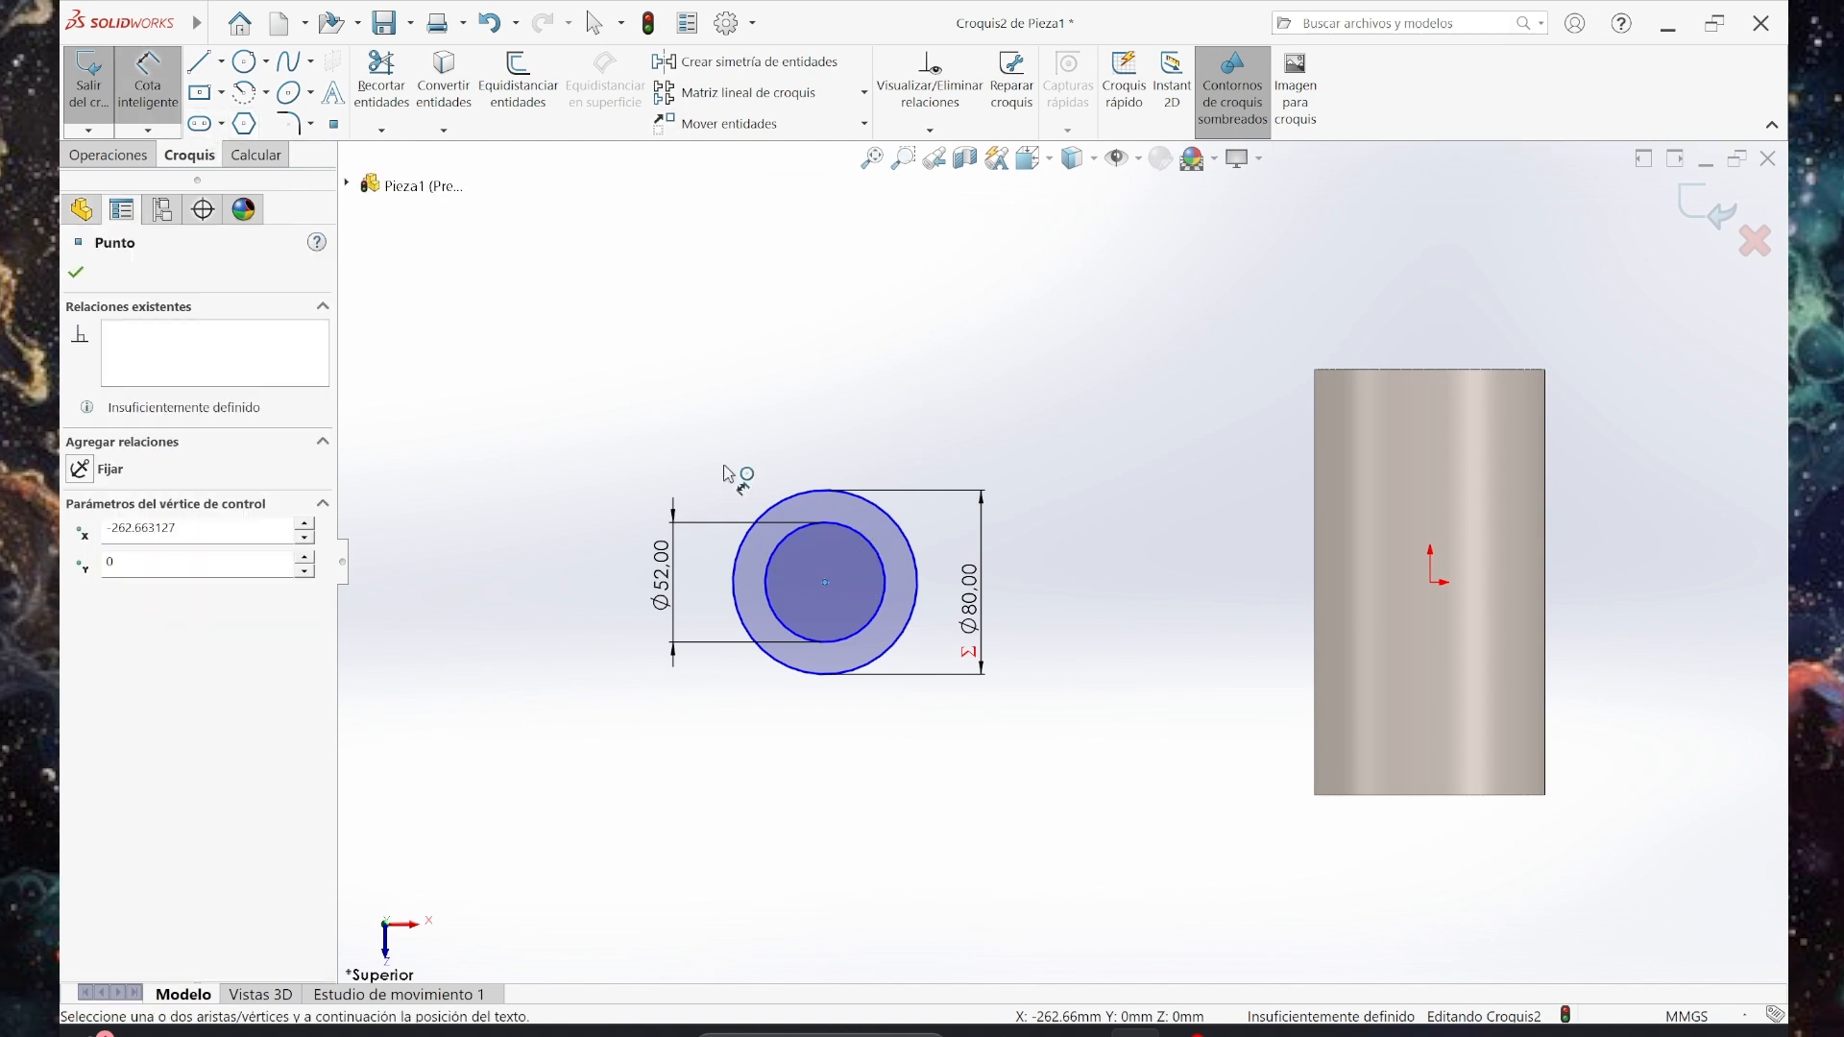
click(1434, 584)
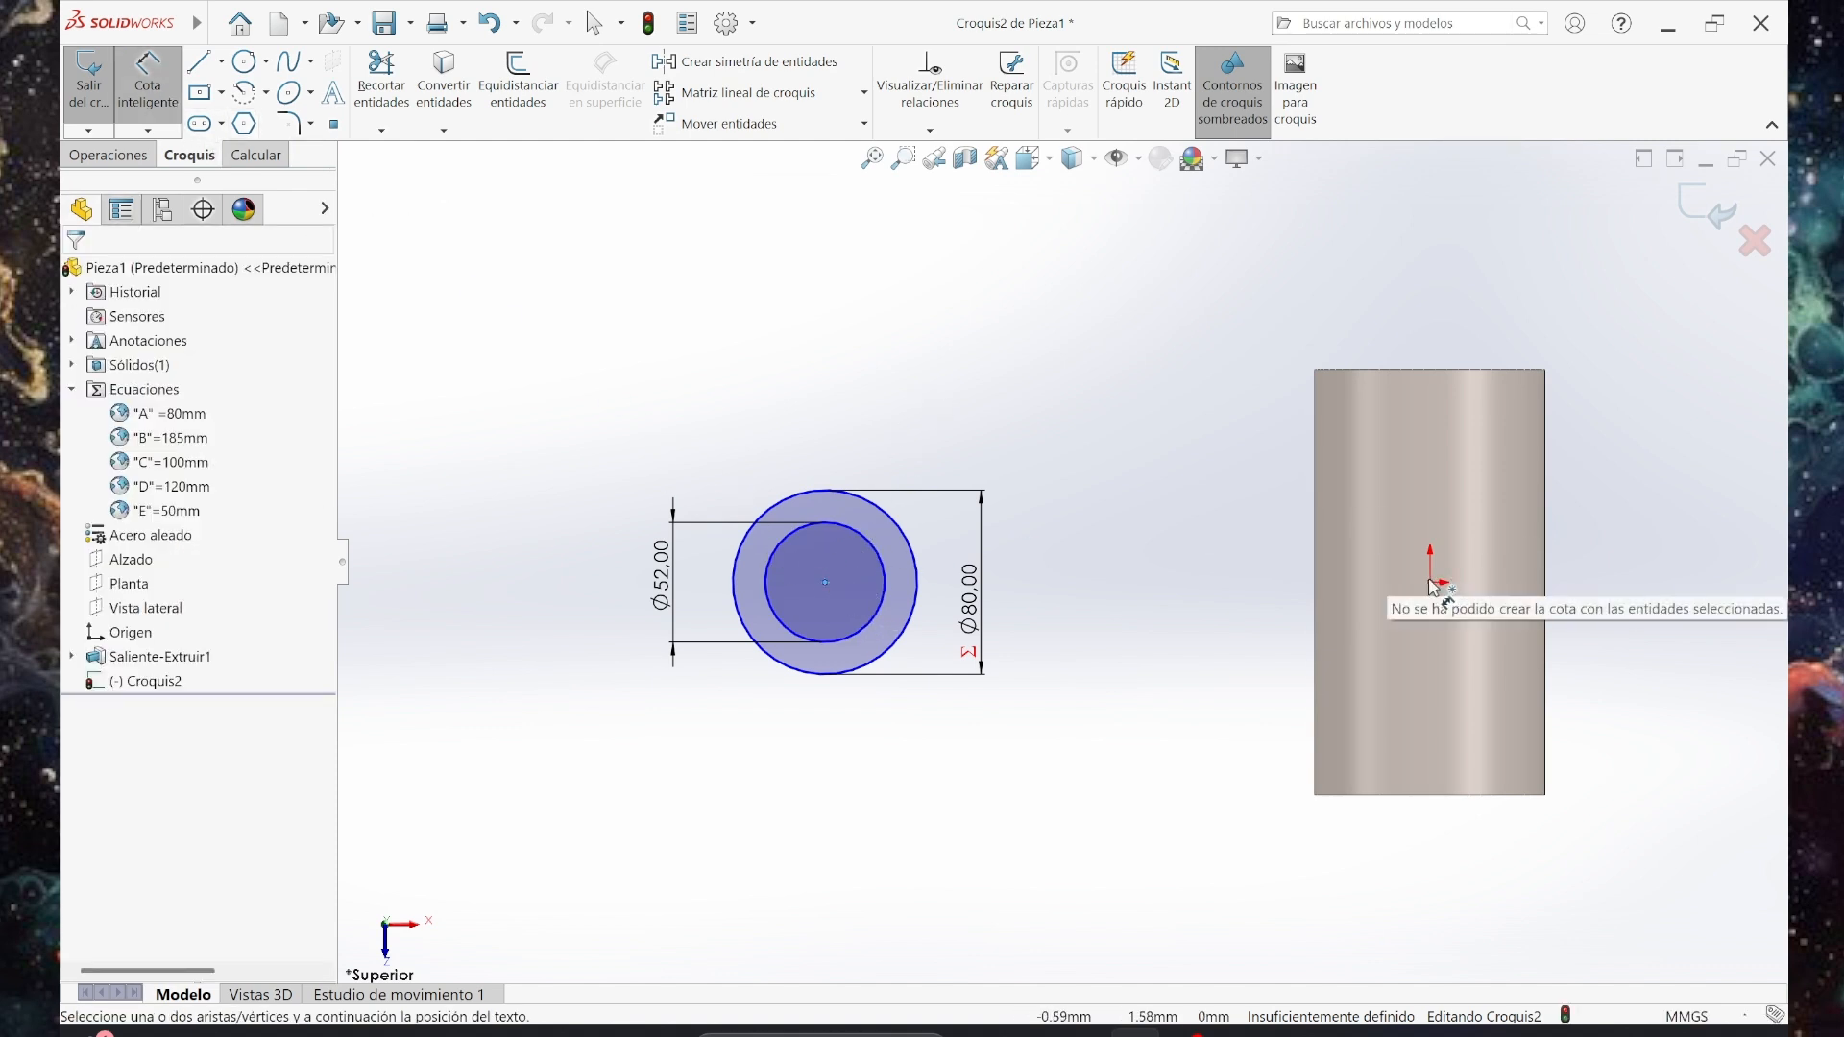
click(1152, 466)
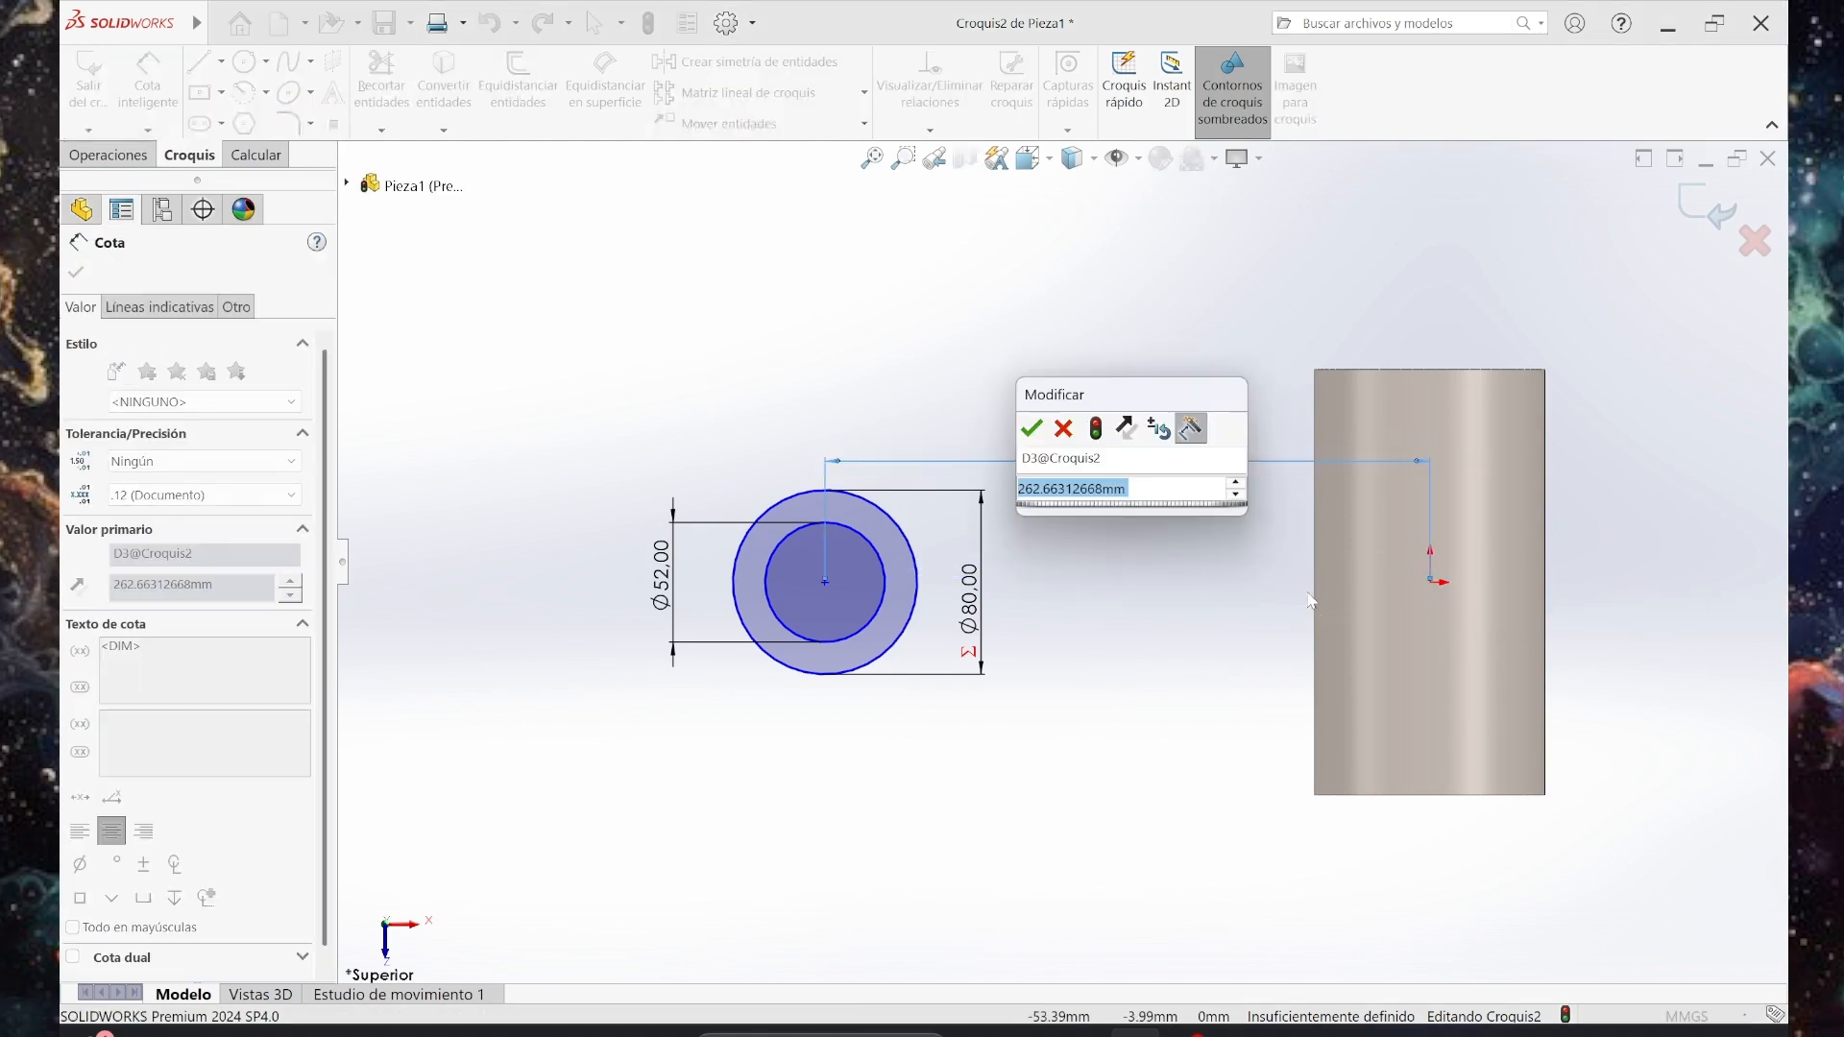
text(=)
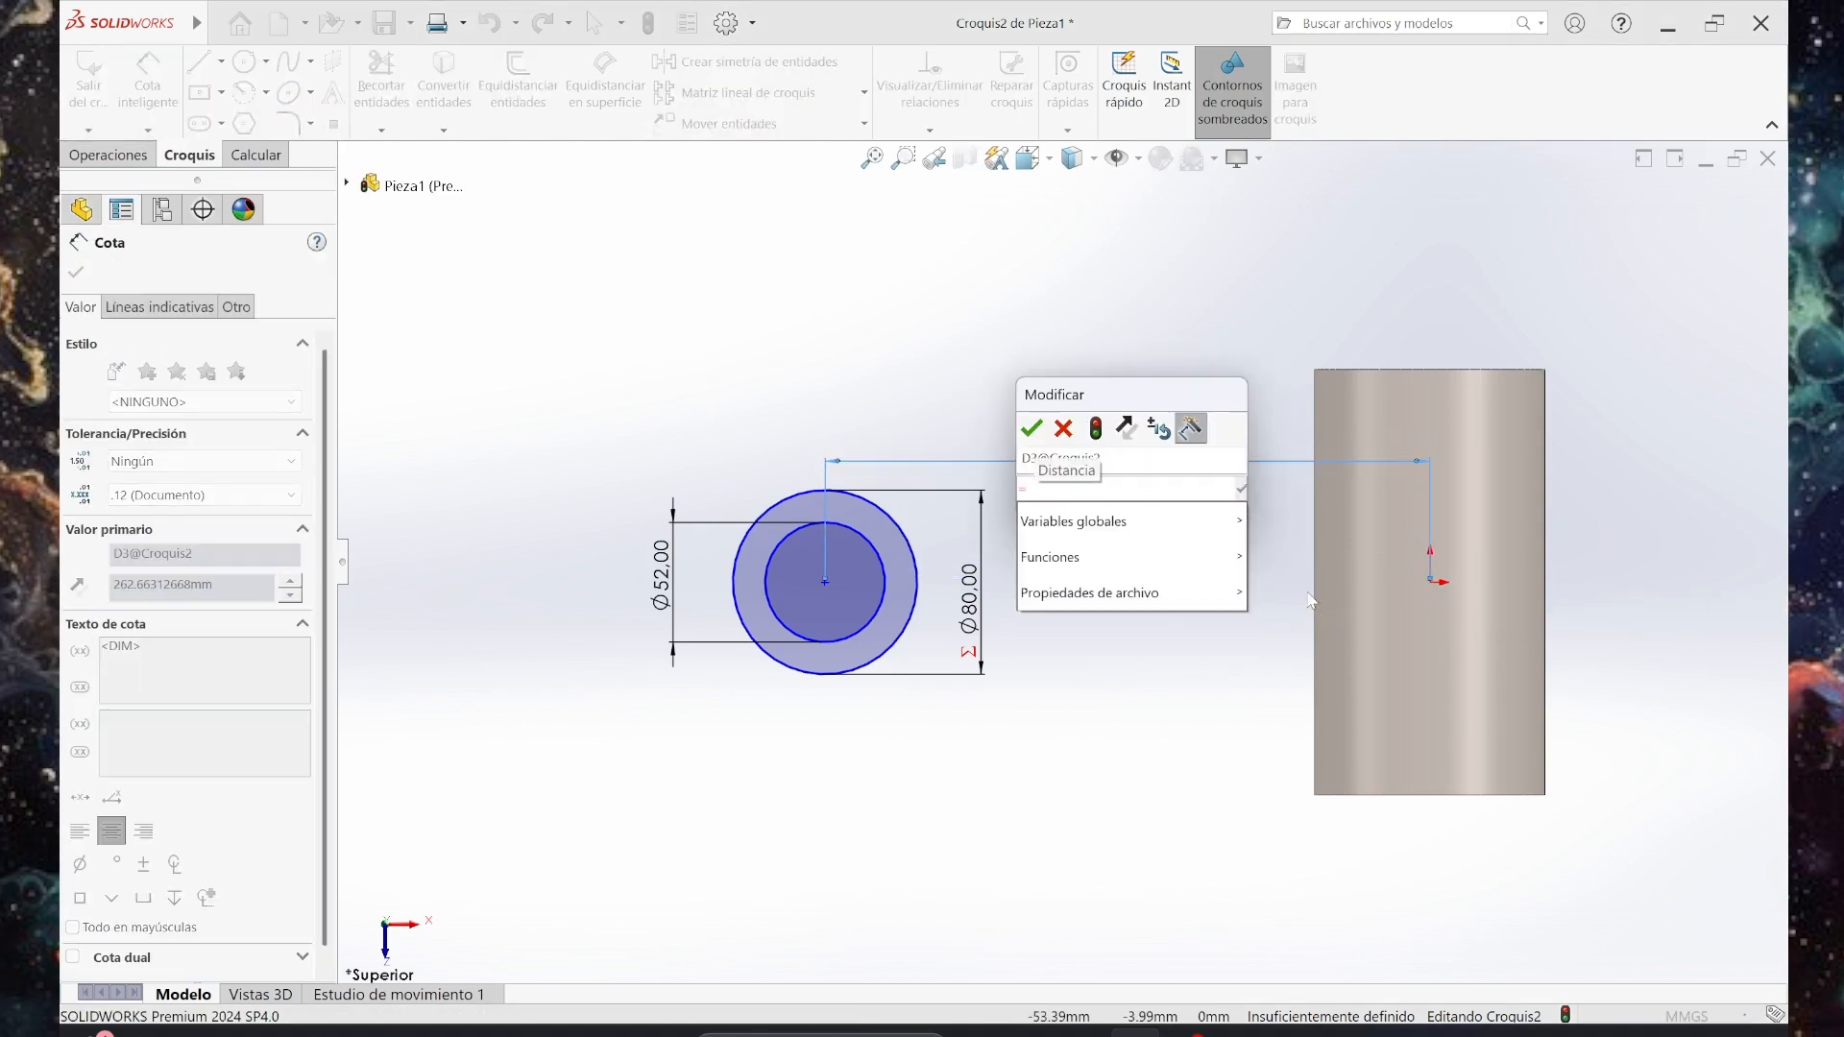
mouse_move(1208, 519)
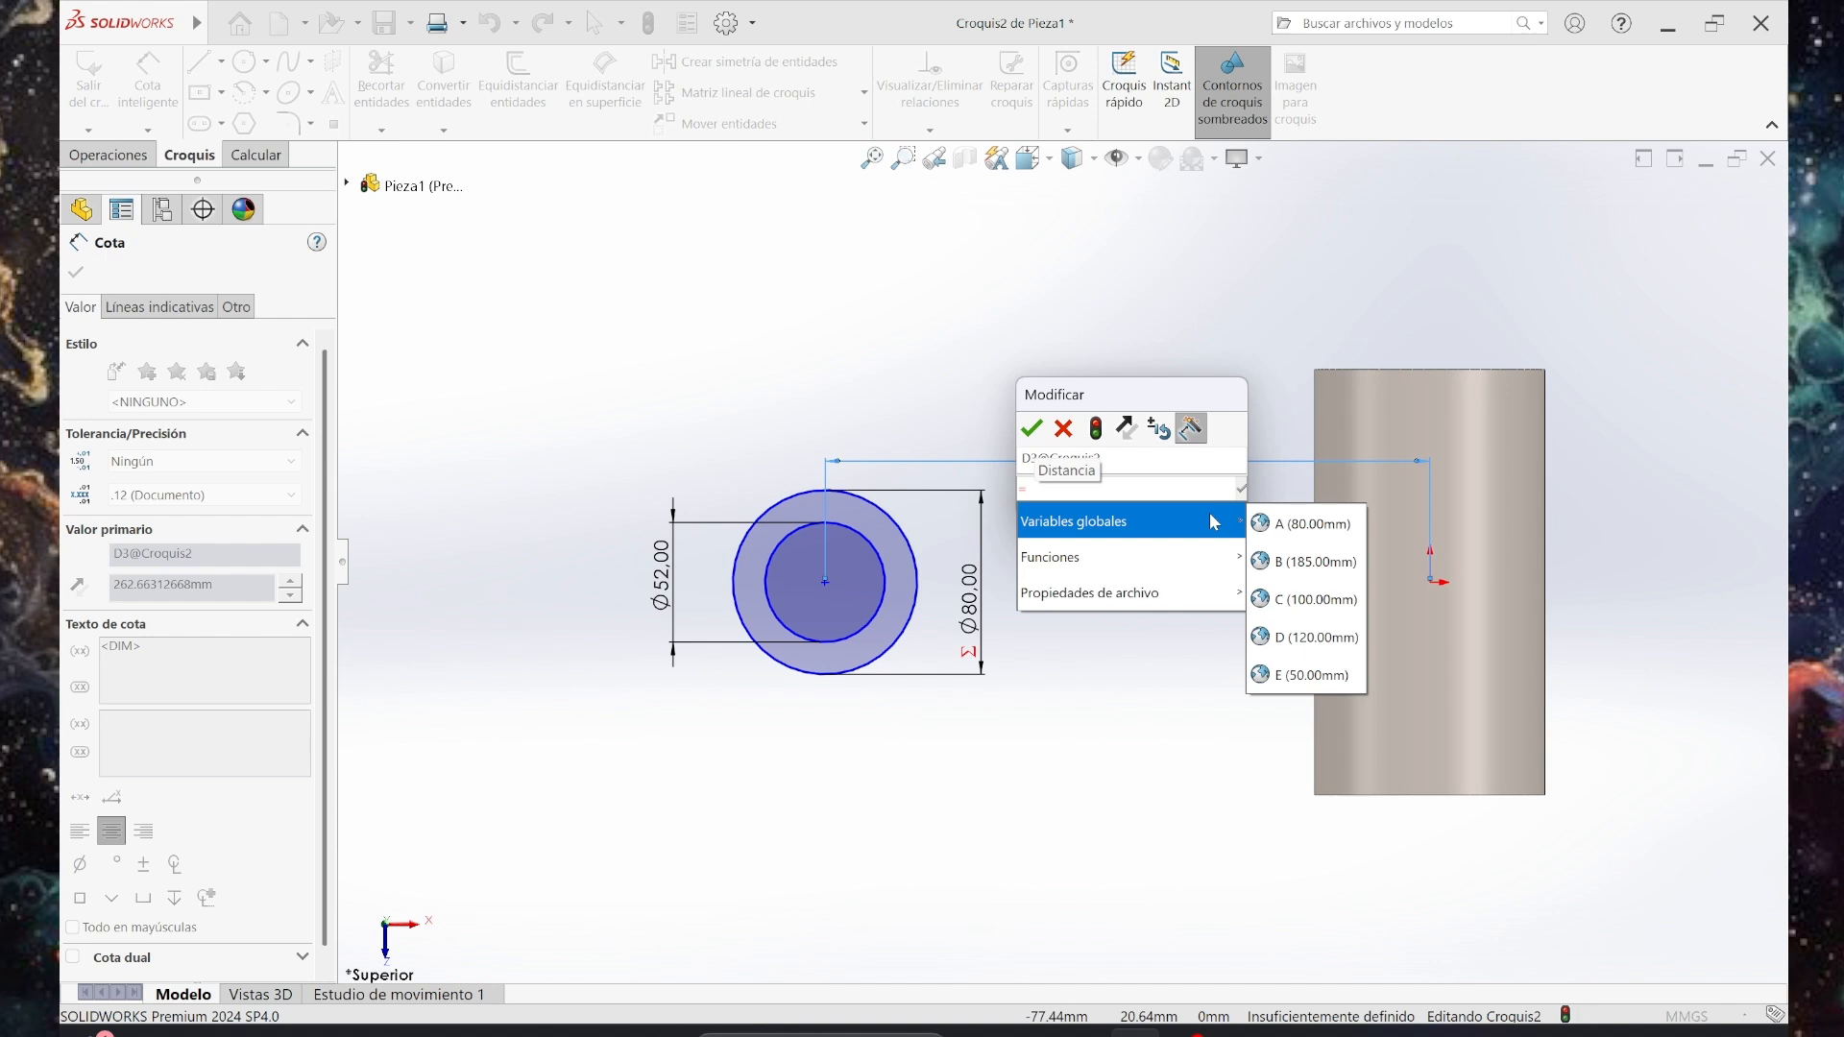
click(1299, 564)
key(Return)
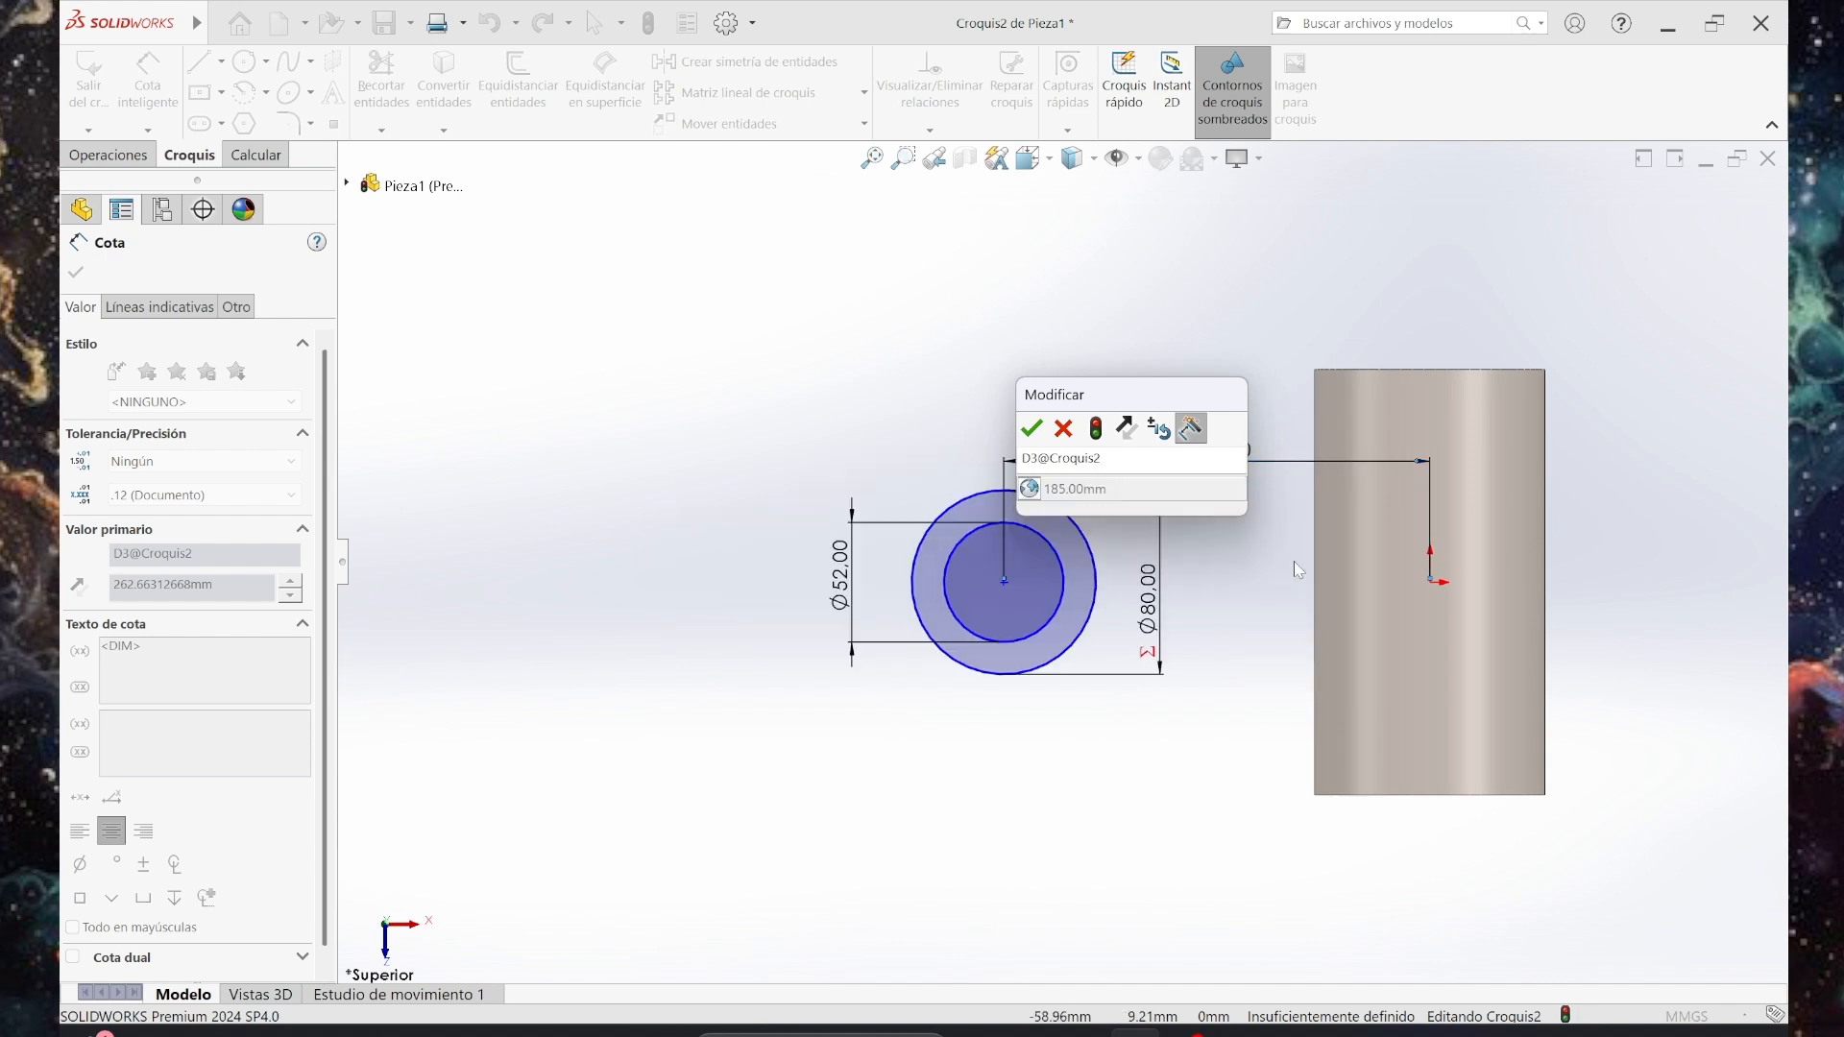
click(1032, 428)
Leave dimensioning, try moving the circles' shared centre to test its freedom relative to the origin, and undo the move.
click(1005, 584)
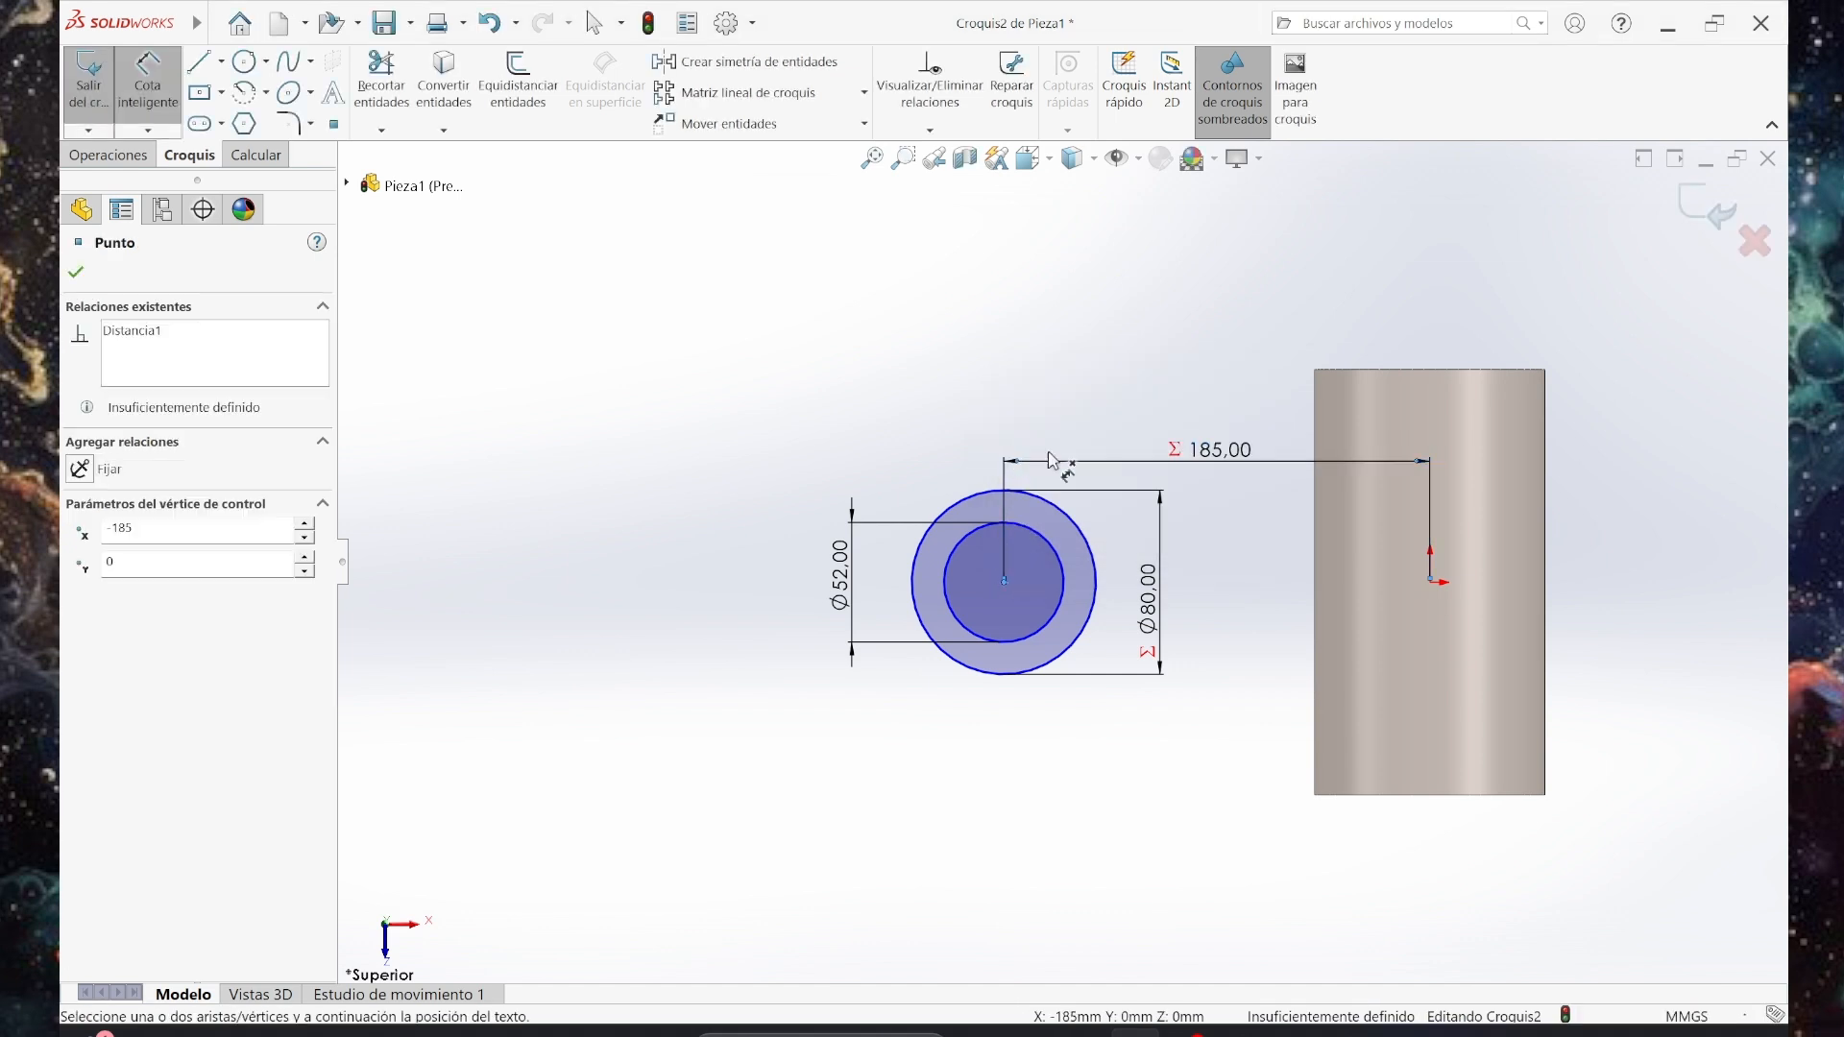
key(Escape)
key(Escape)
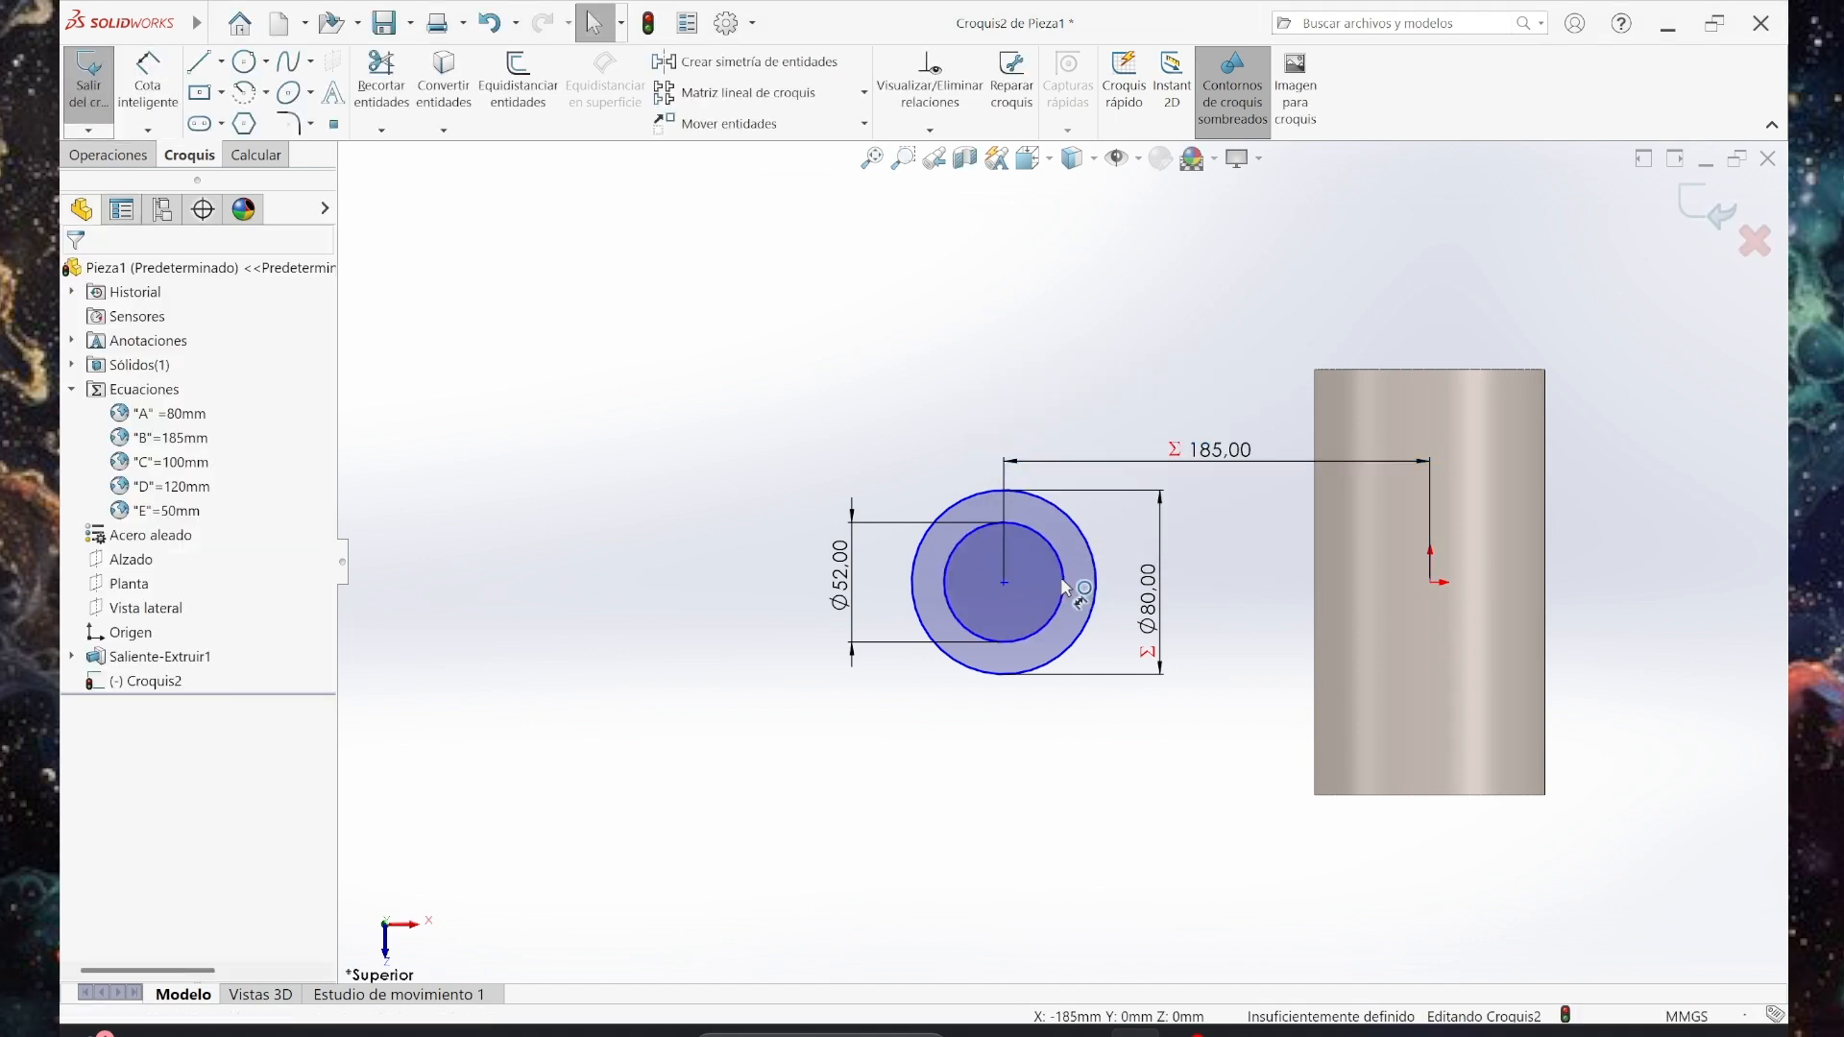
drag(1014, 594, 1239, 568)
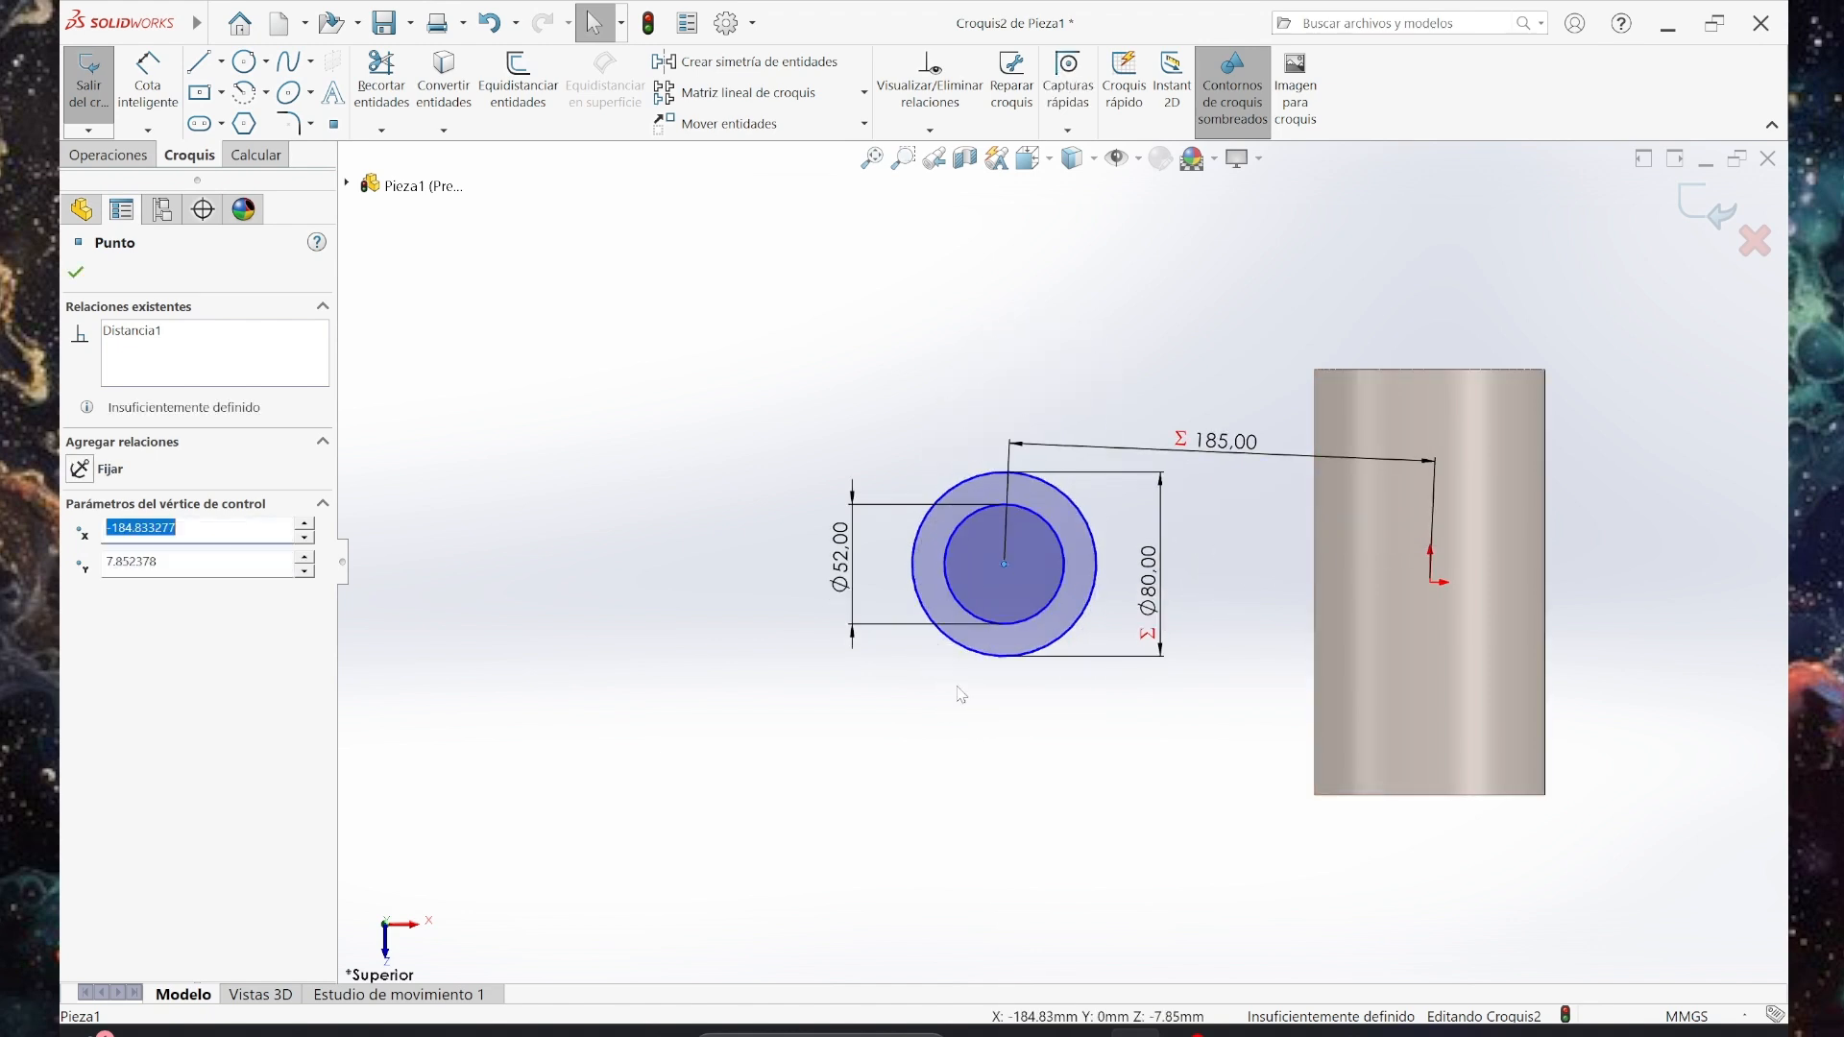
key(ctrl+z)
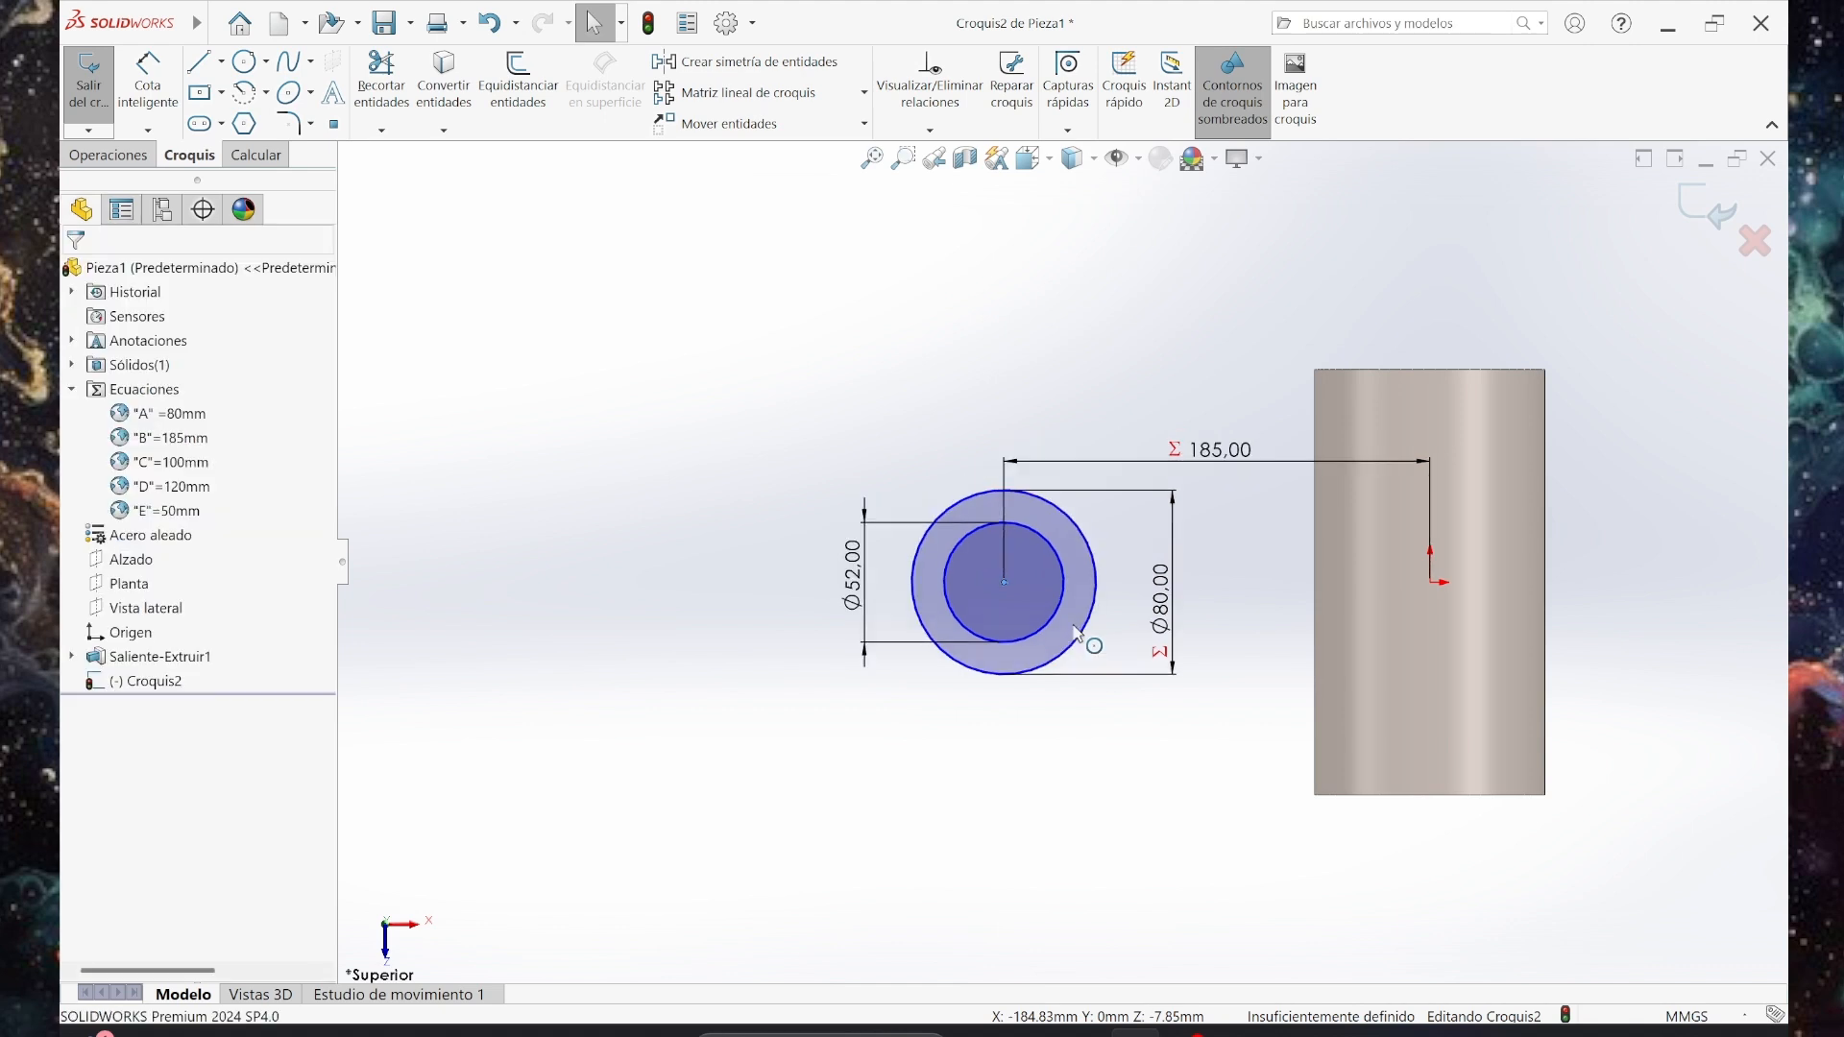
Check the reference drawing in PowerPoint, return to SOLIDWORKS, and add a Horizontal relation between the circles' shared centre and the origin.
click(919, 360)
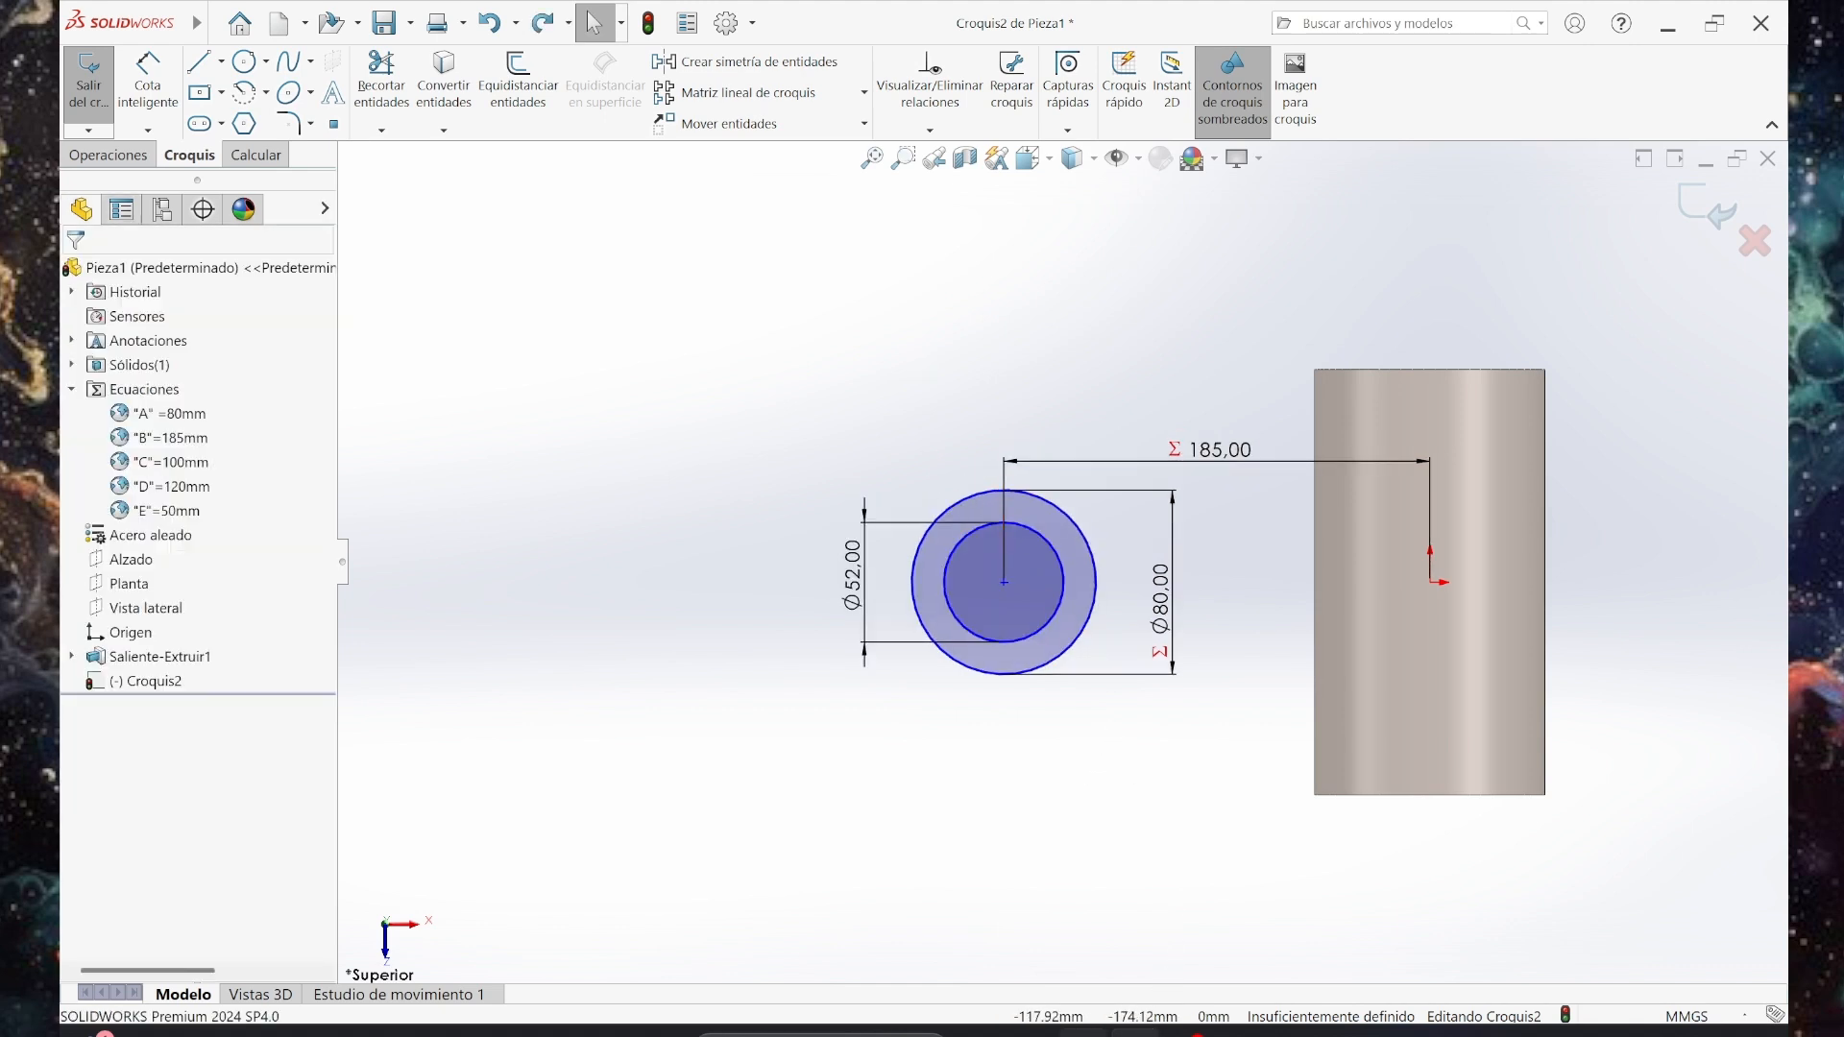
click(1084, 1034)
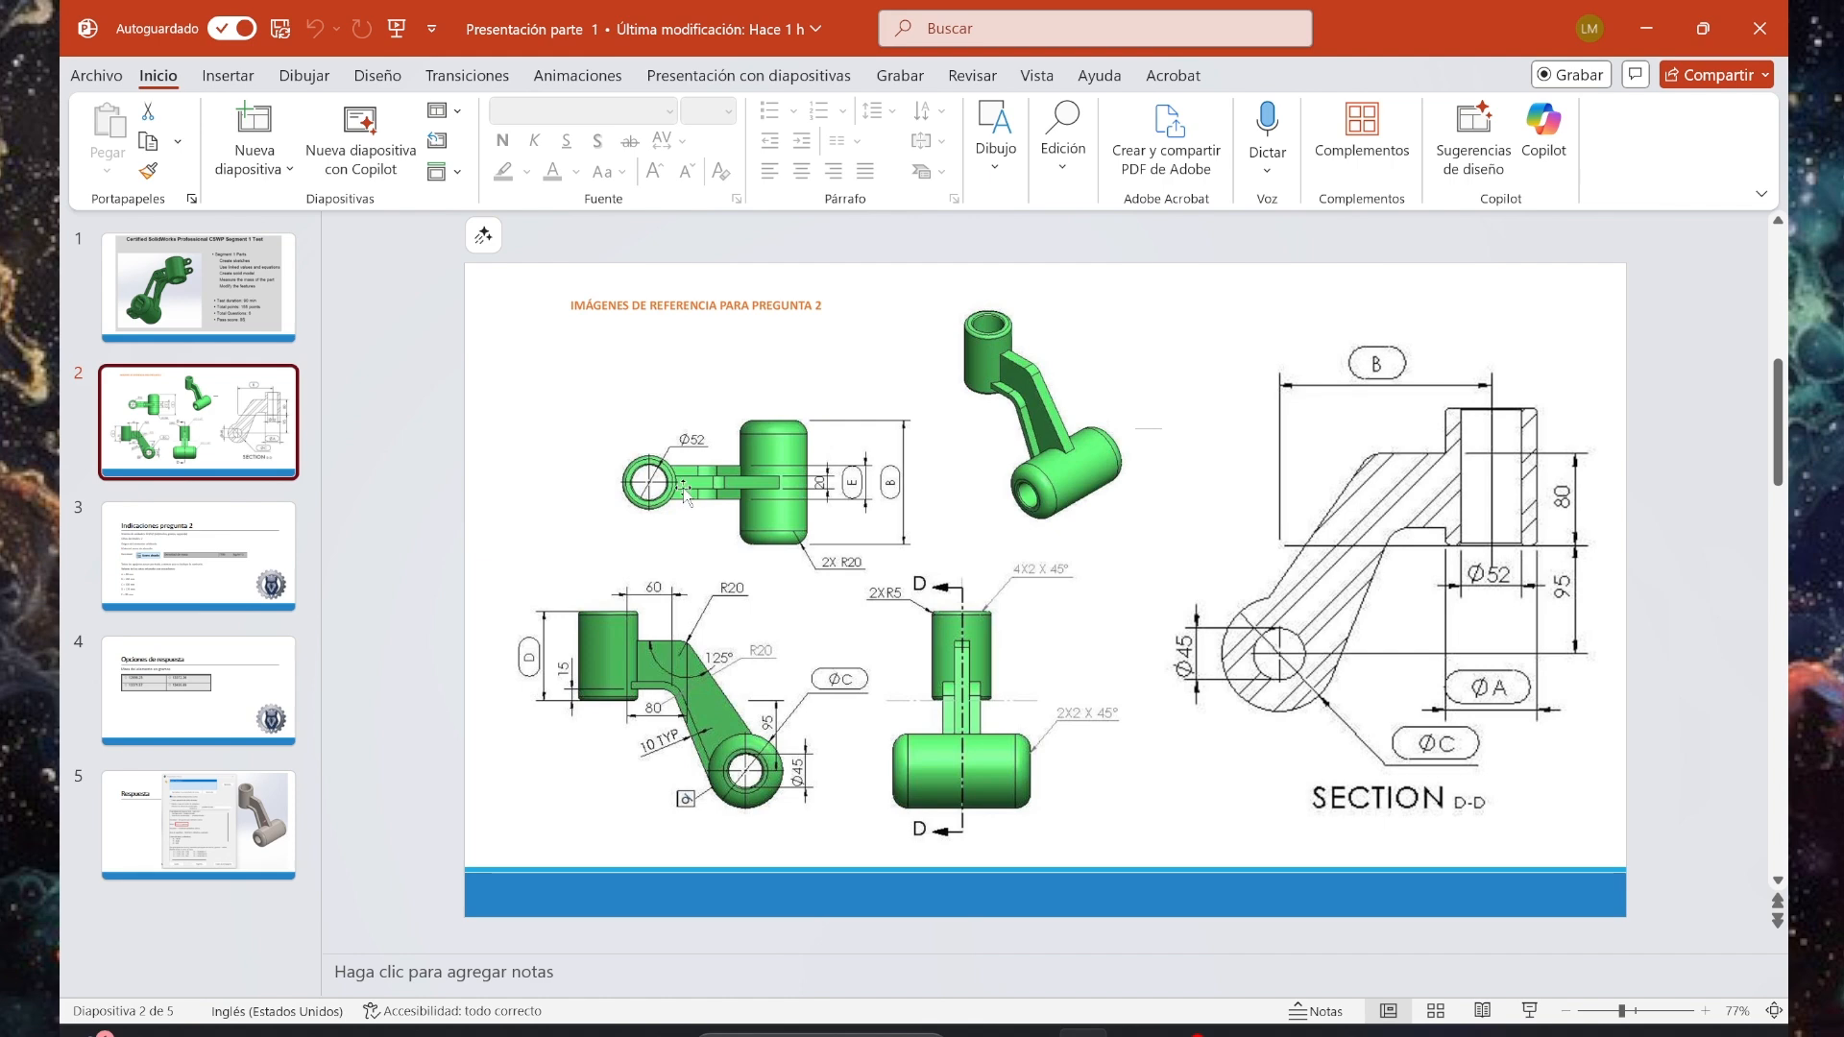
click(1134, 1033)
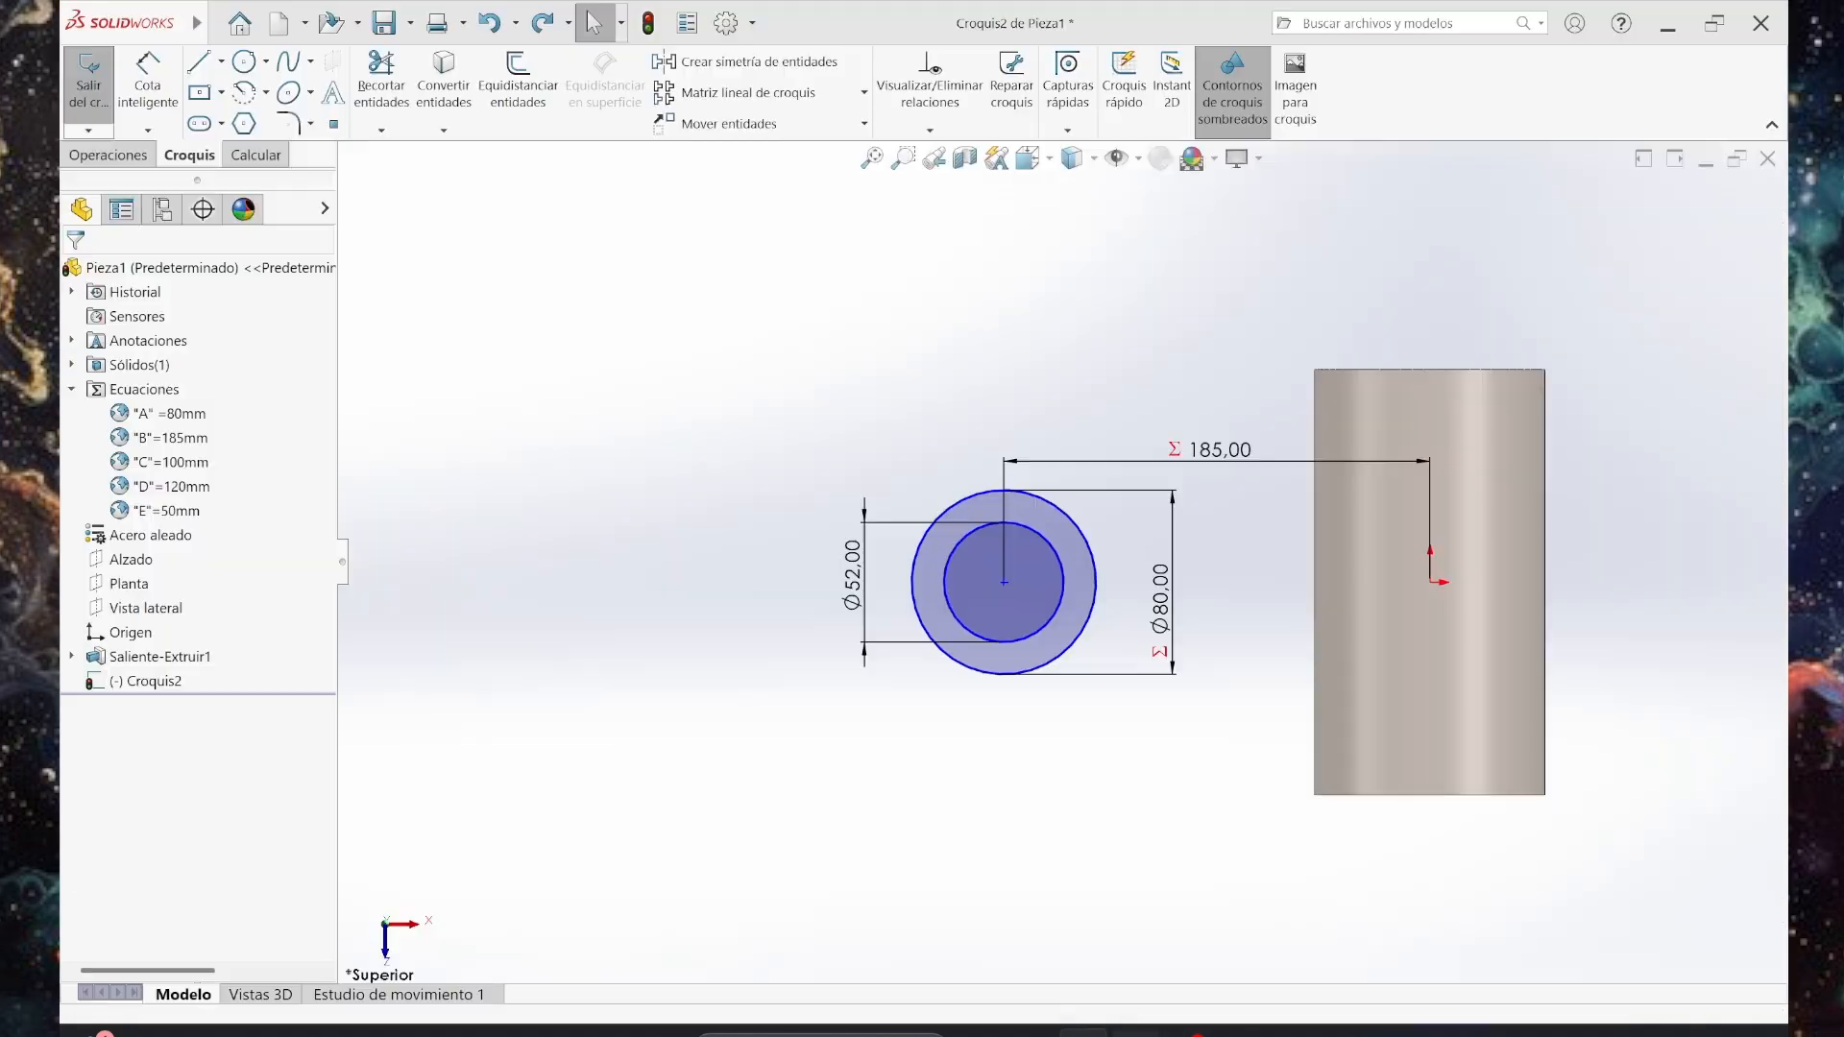
click(997, 583)
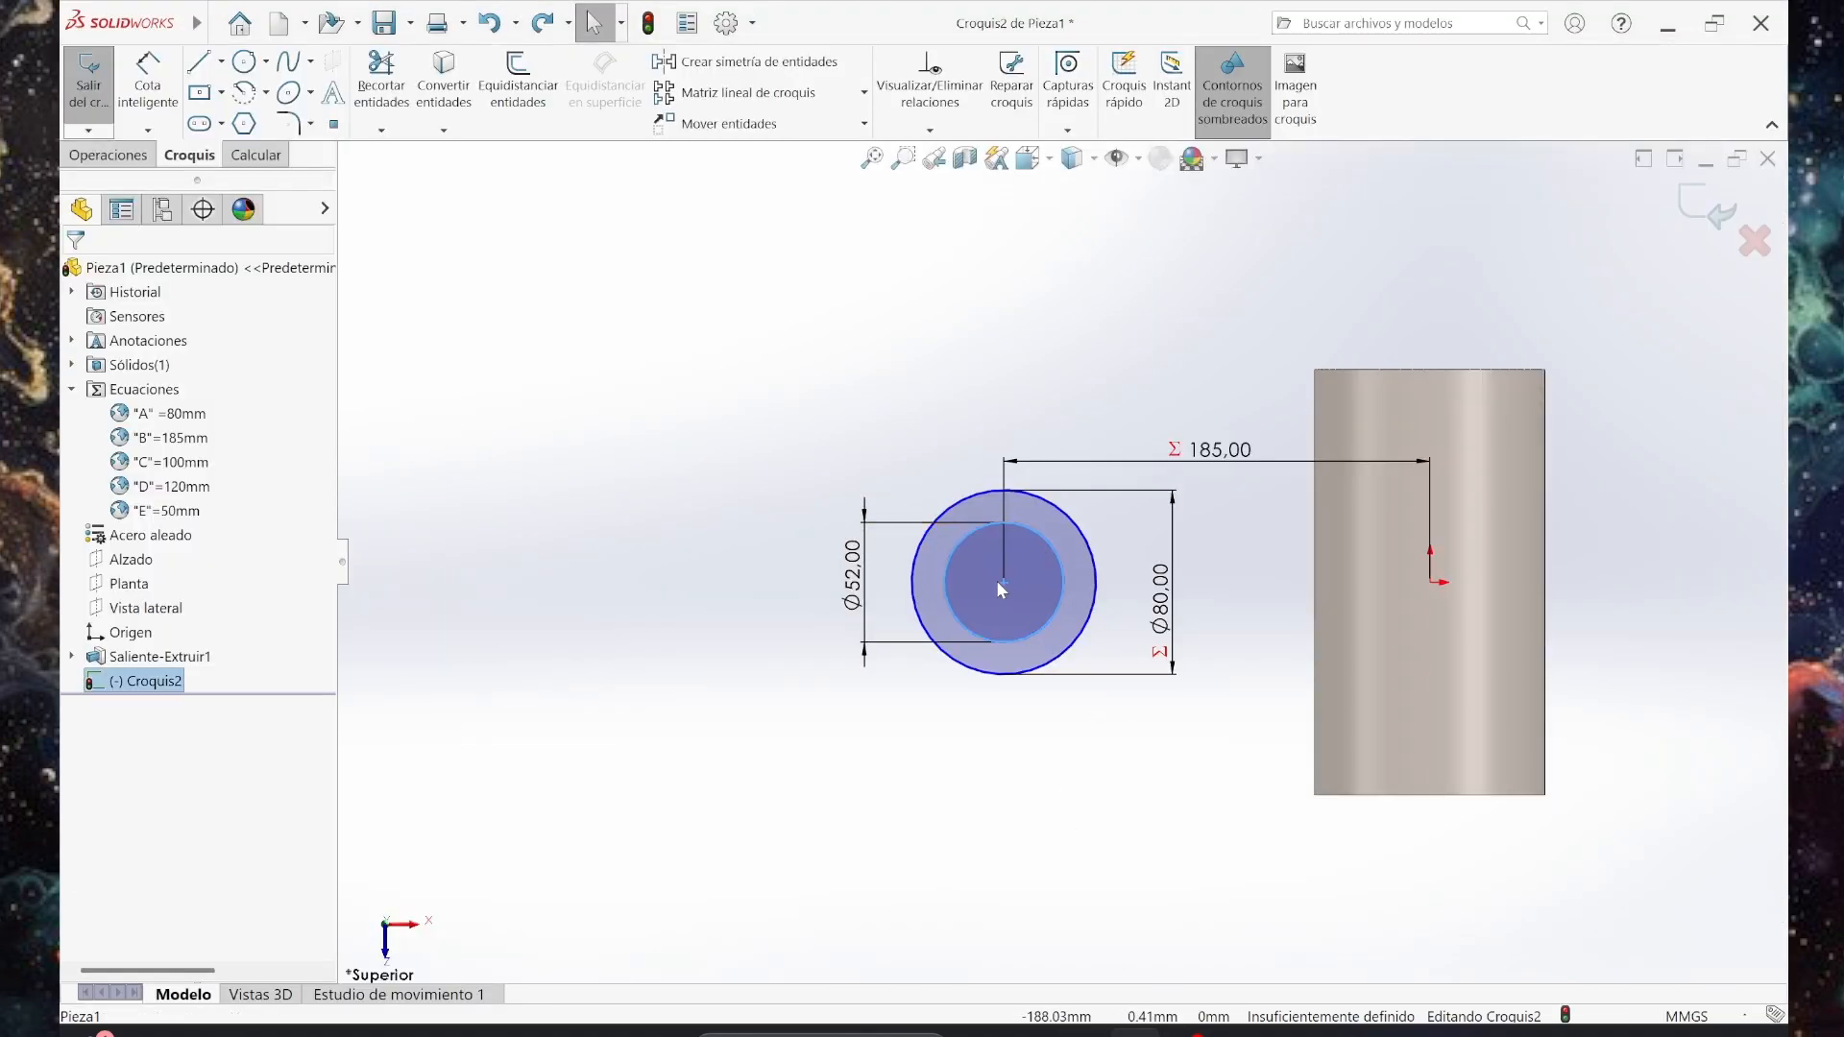
click(1004, 582)
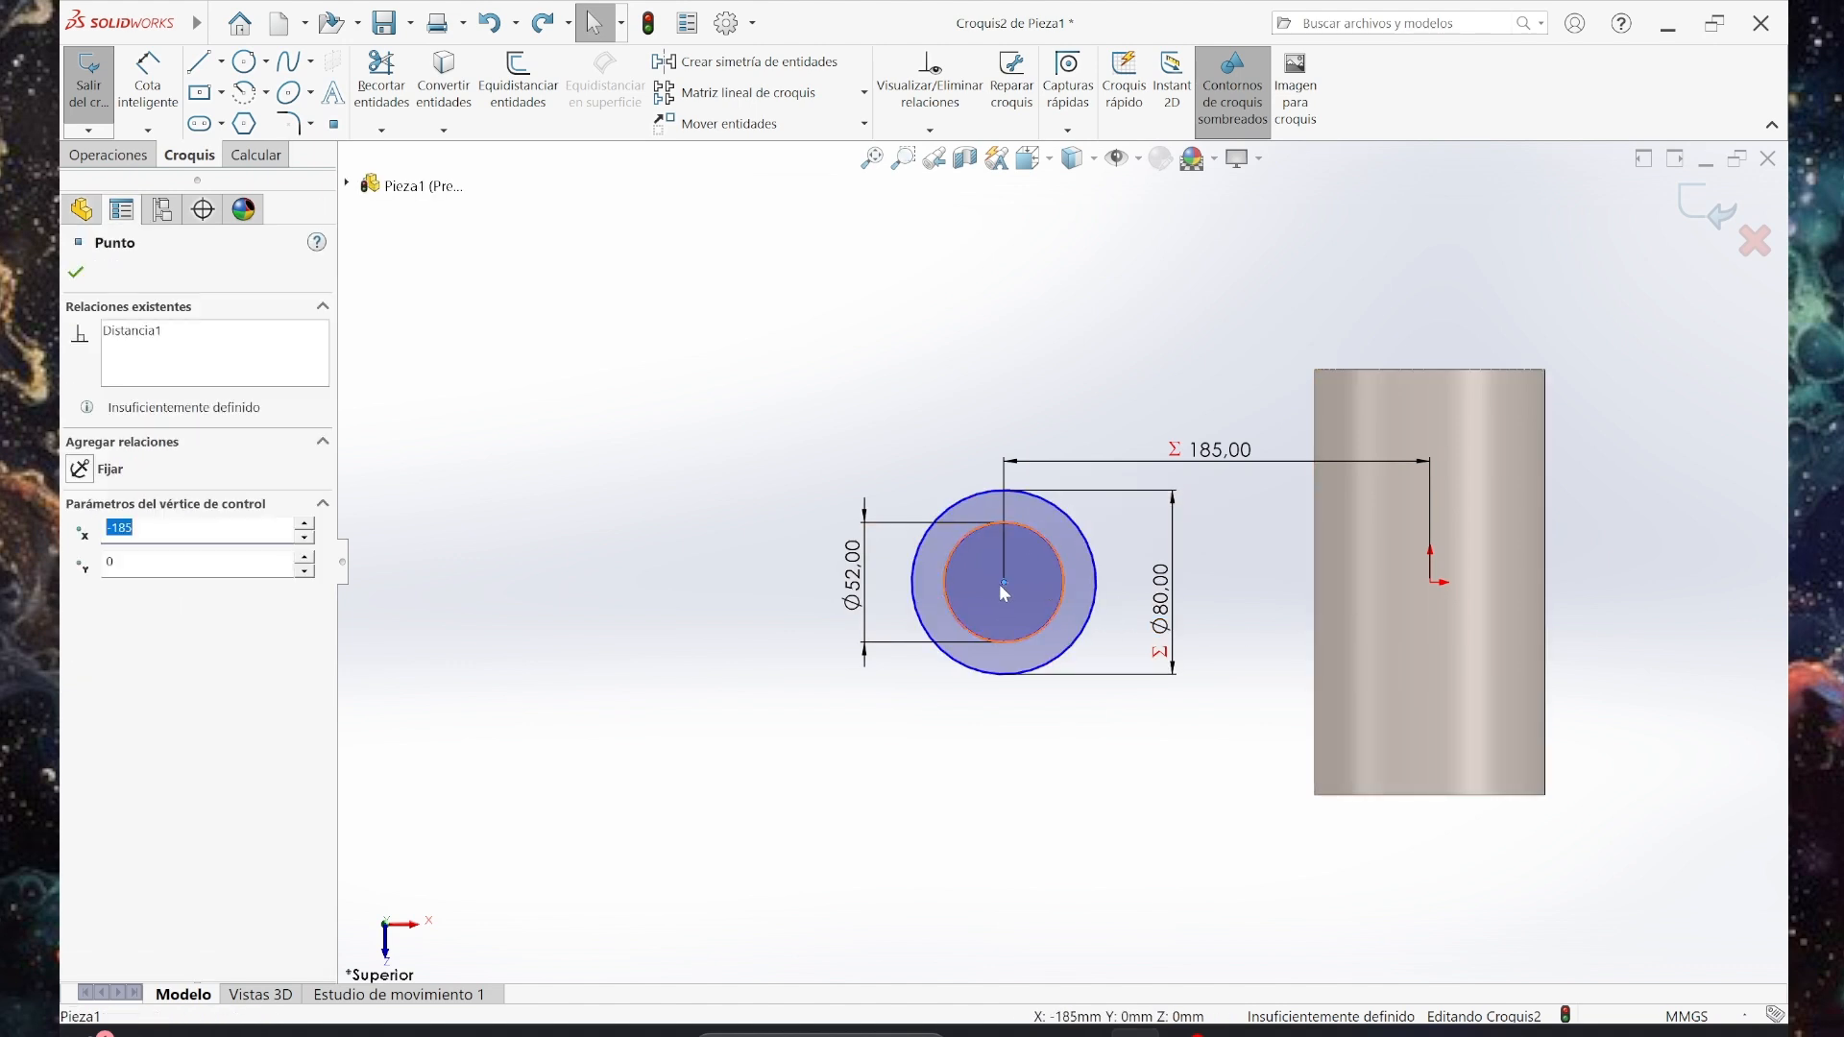
ctrl+click(1433, 584)
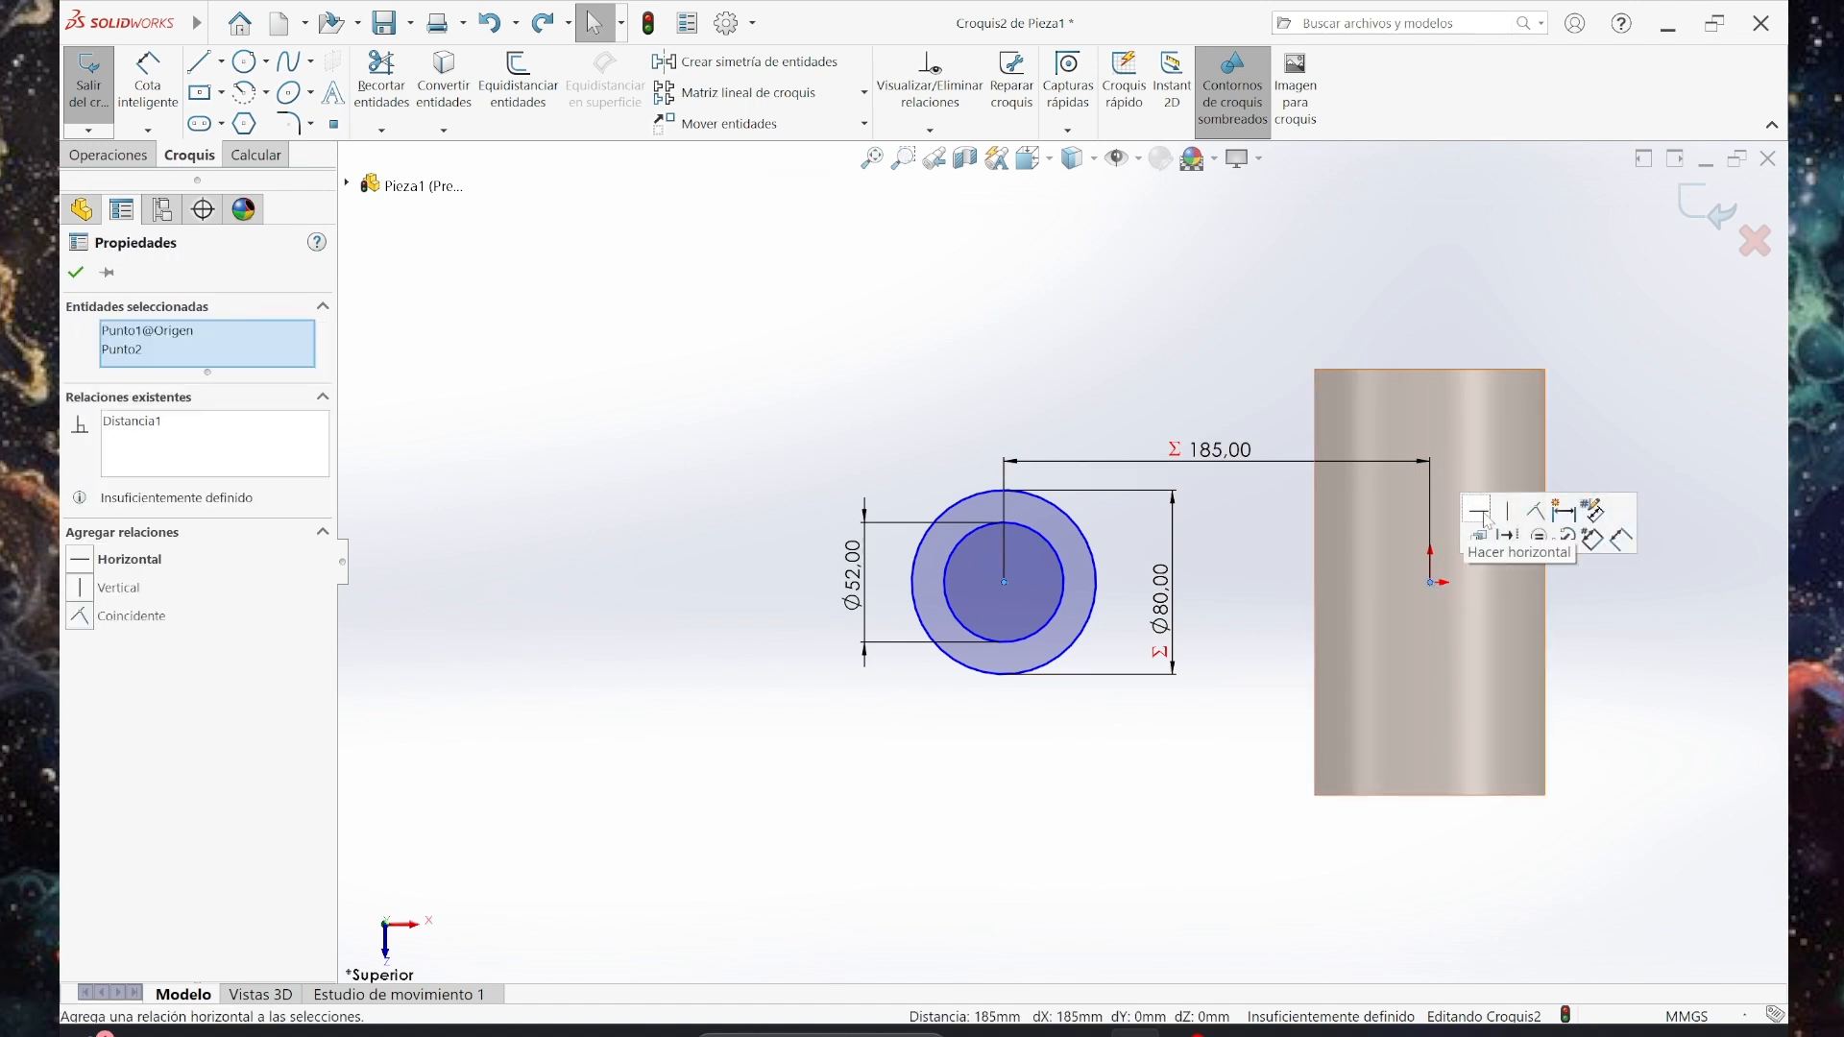
click(1483, 516)
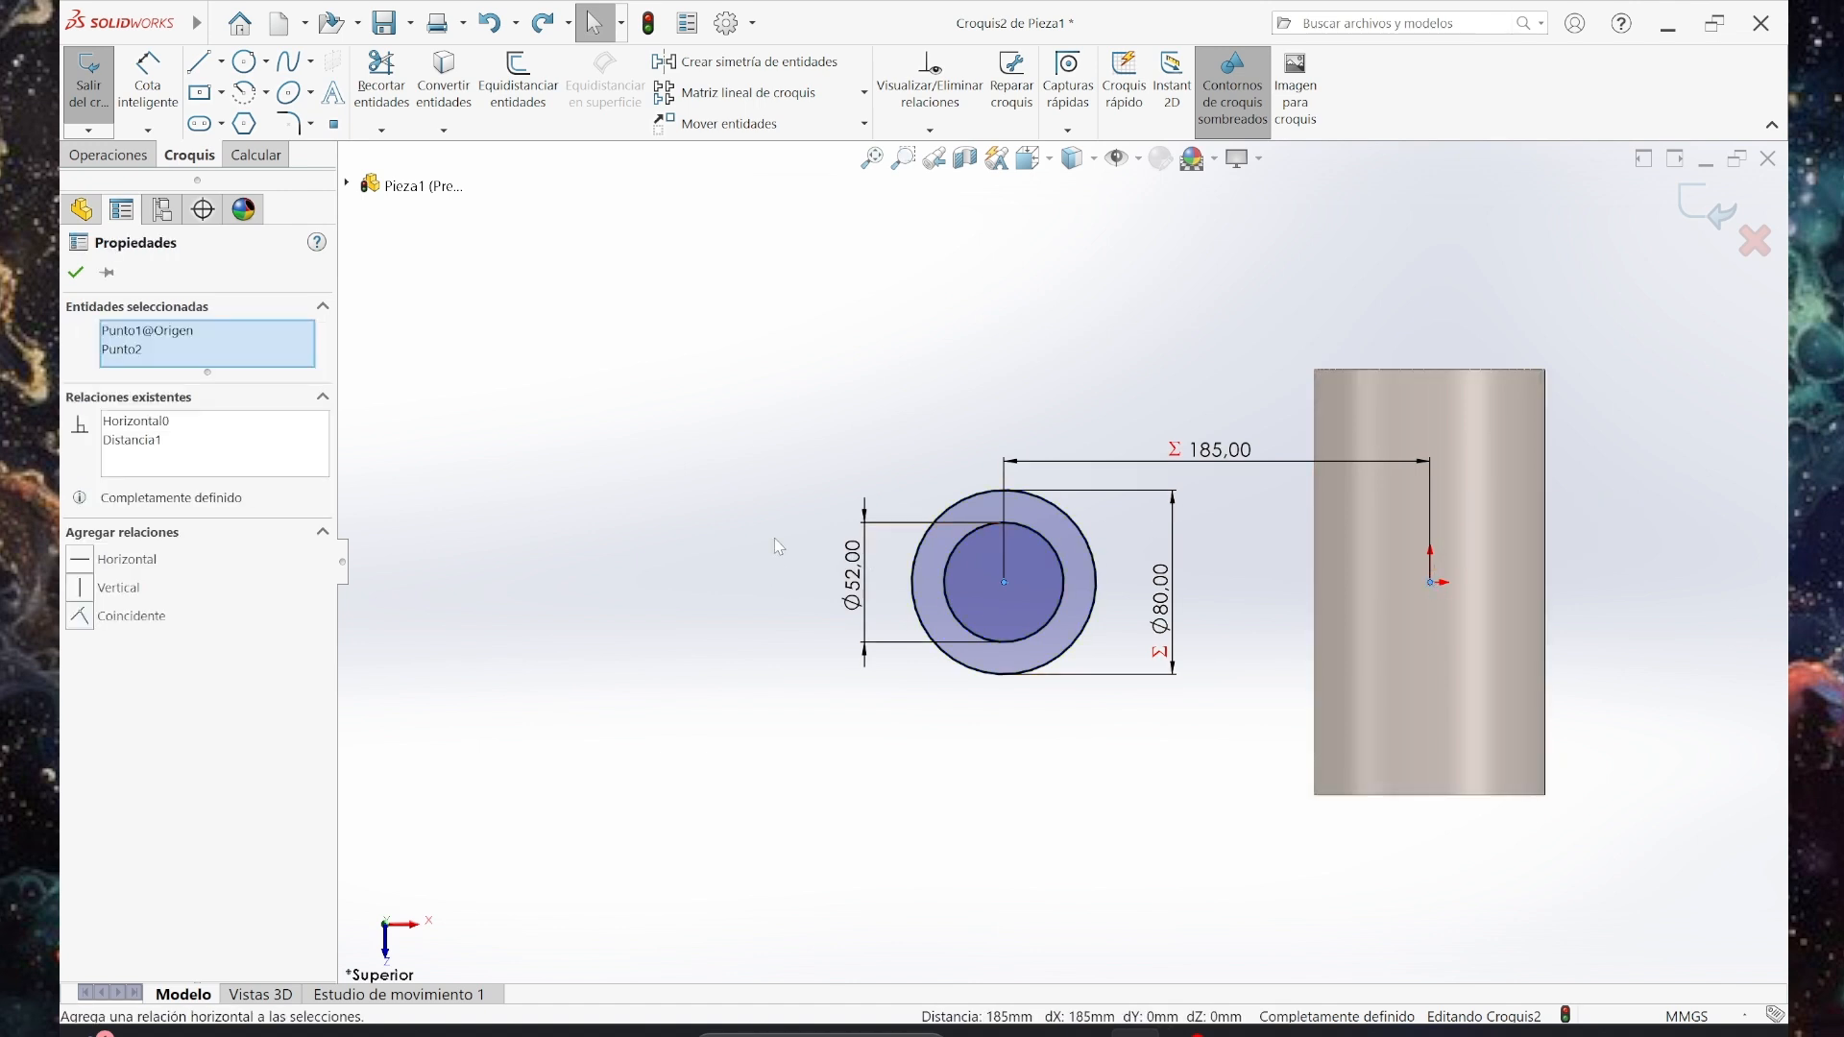
click(789, 437)
Start a boss extrusion of the ring sketch, check it against the reference drawing, and set its end condition to Hasta profundidad especificada.
scroll(869, 620, down, 3)
scroll(776, 572, up, 3)
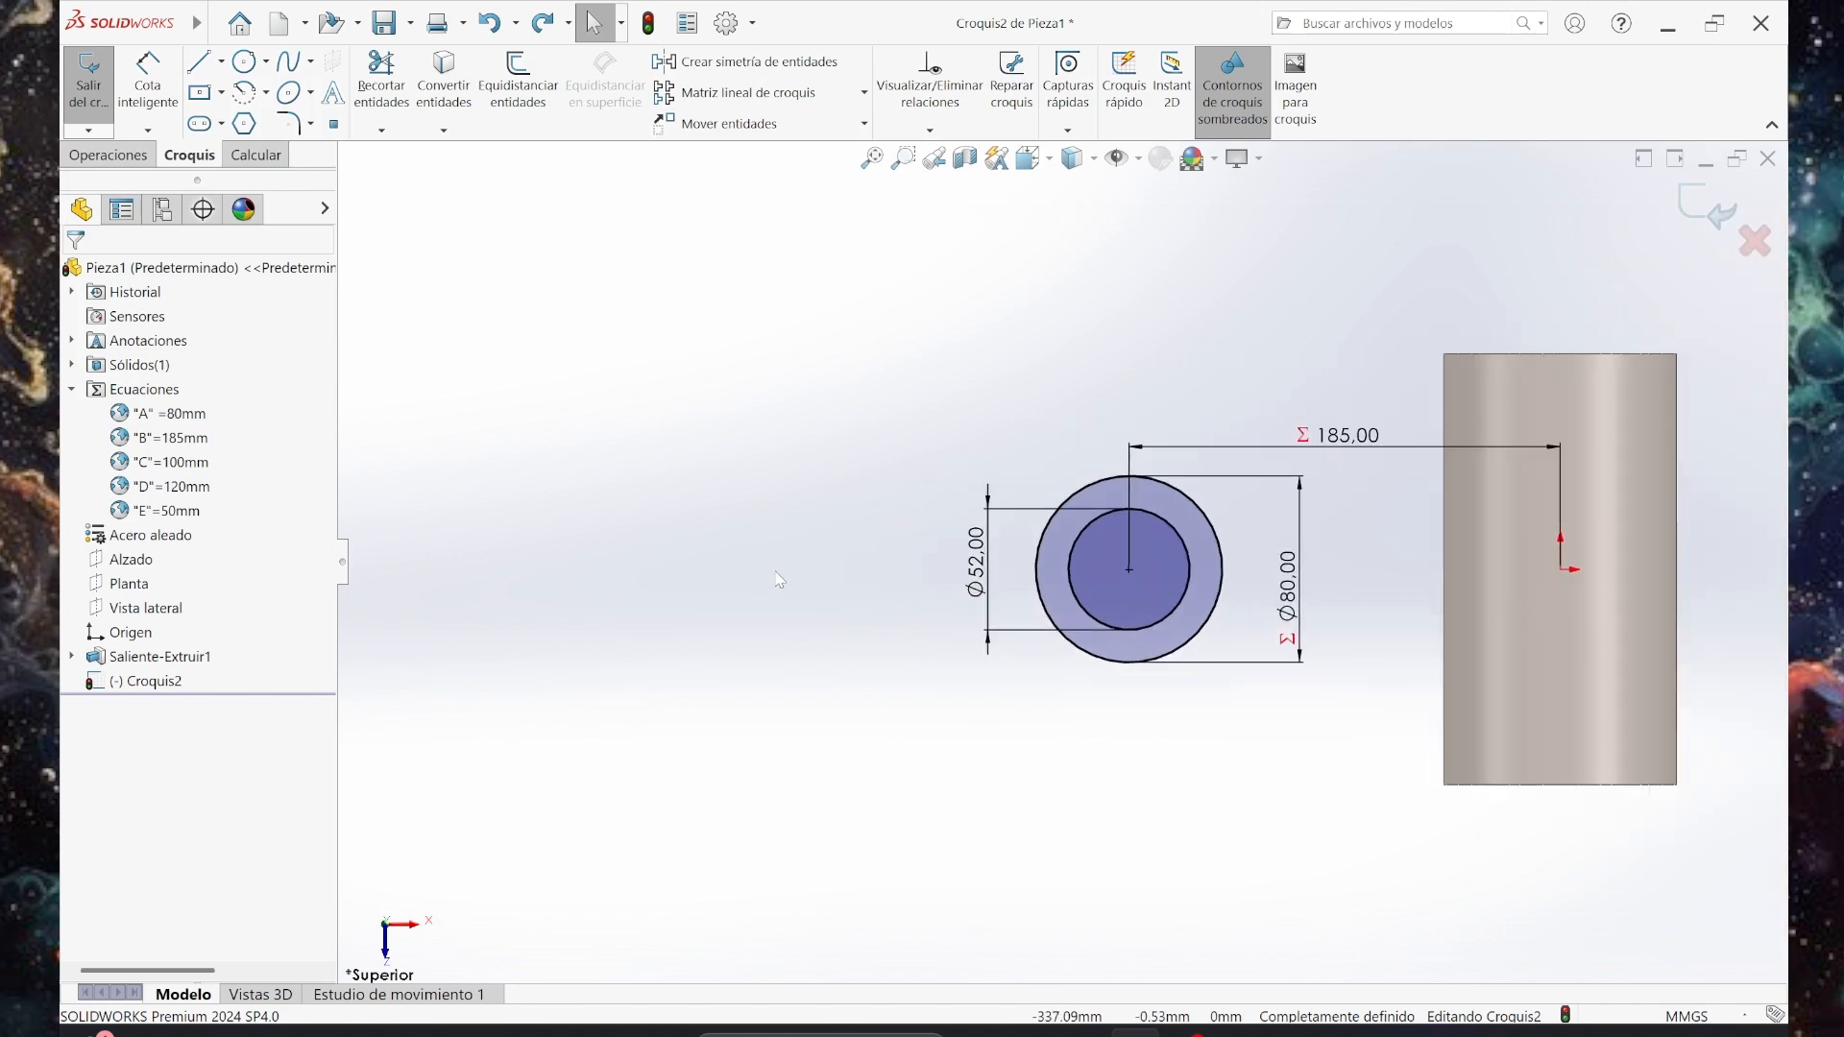
scroll(779, 579, up, 2)
mouse_move(1499, 836)
middle_down()
mouse_move(1523, 749)
mouse_move(1453, 574)
mouse_move(1490, 549)
mouse_move(1512, 584)
mouse_move(1152, 652)
middle_up()
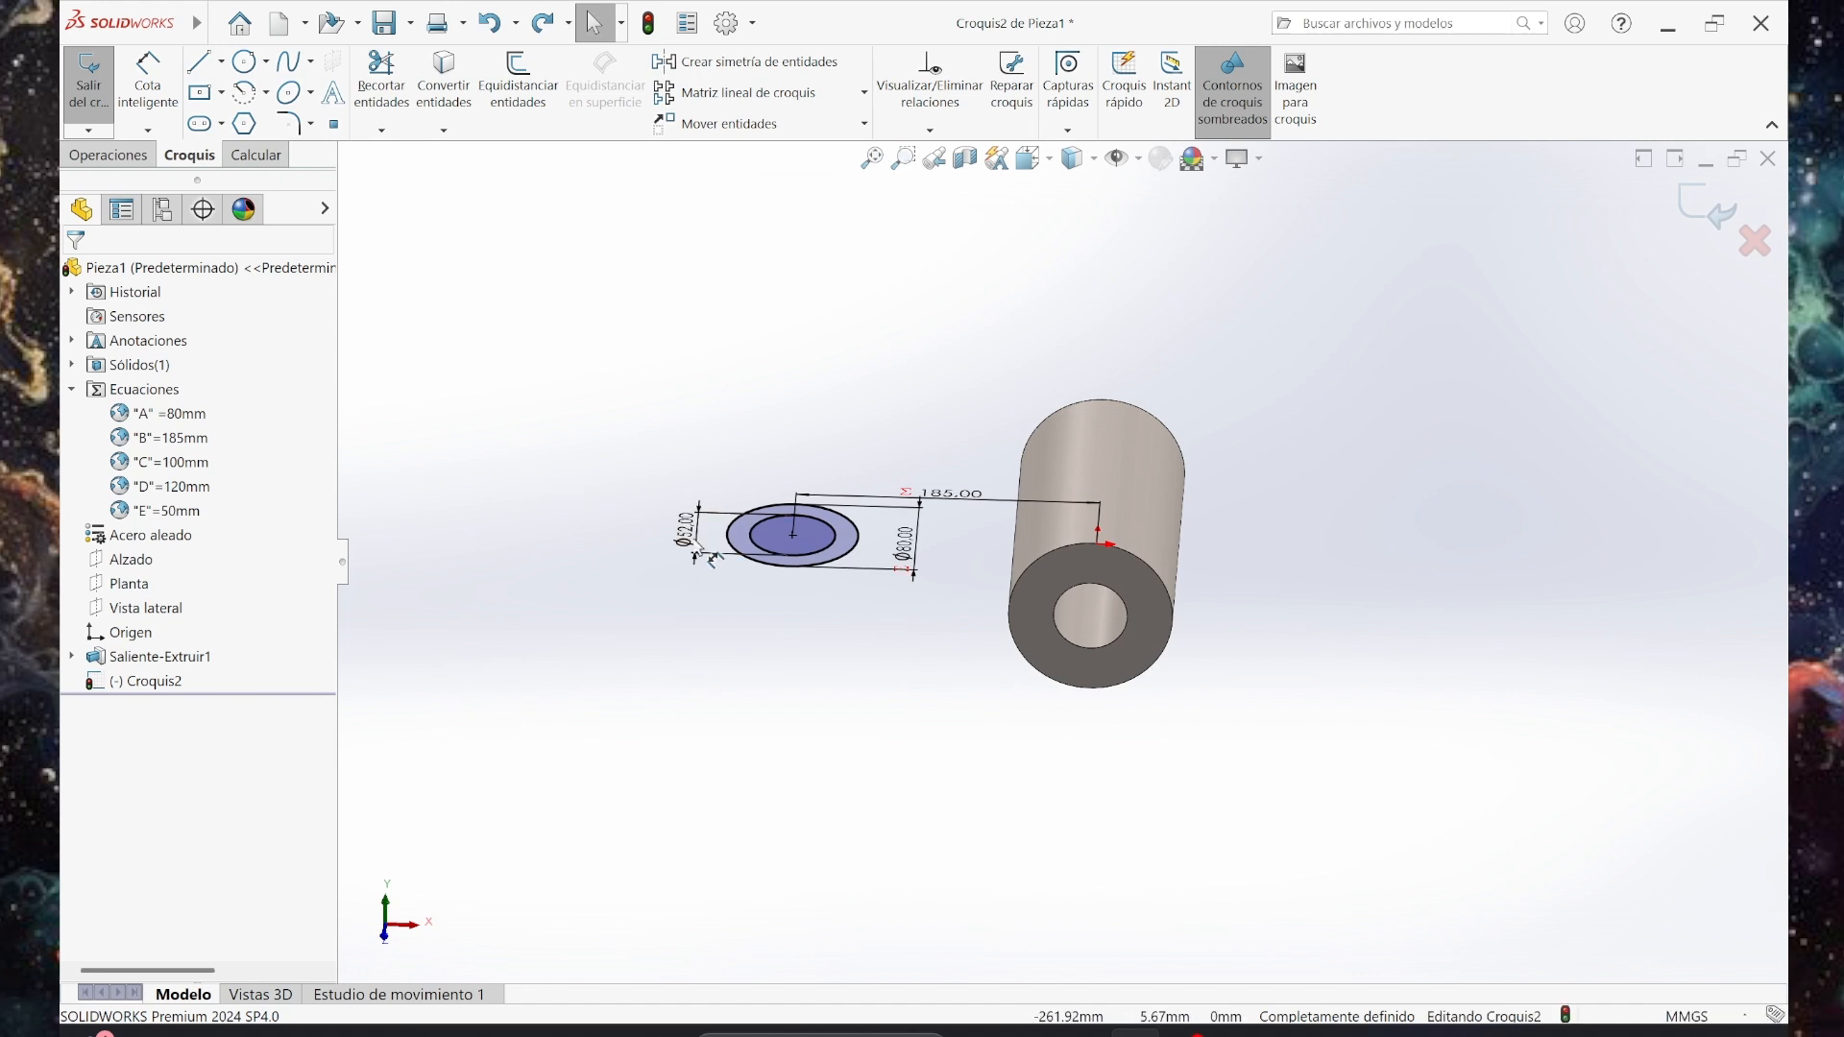
click(108, 155)
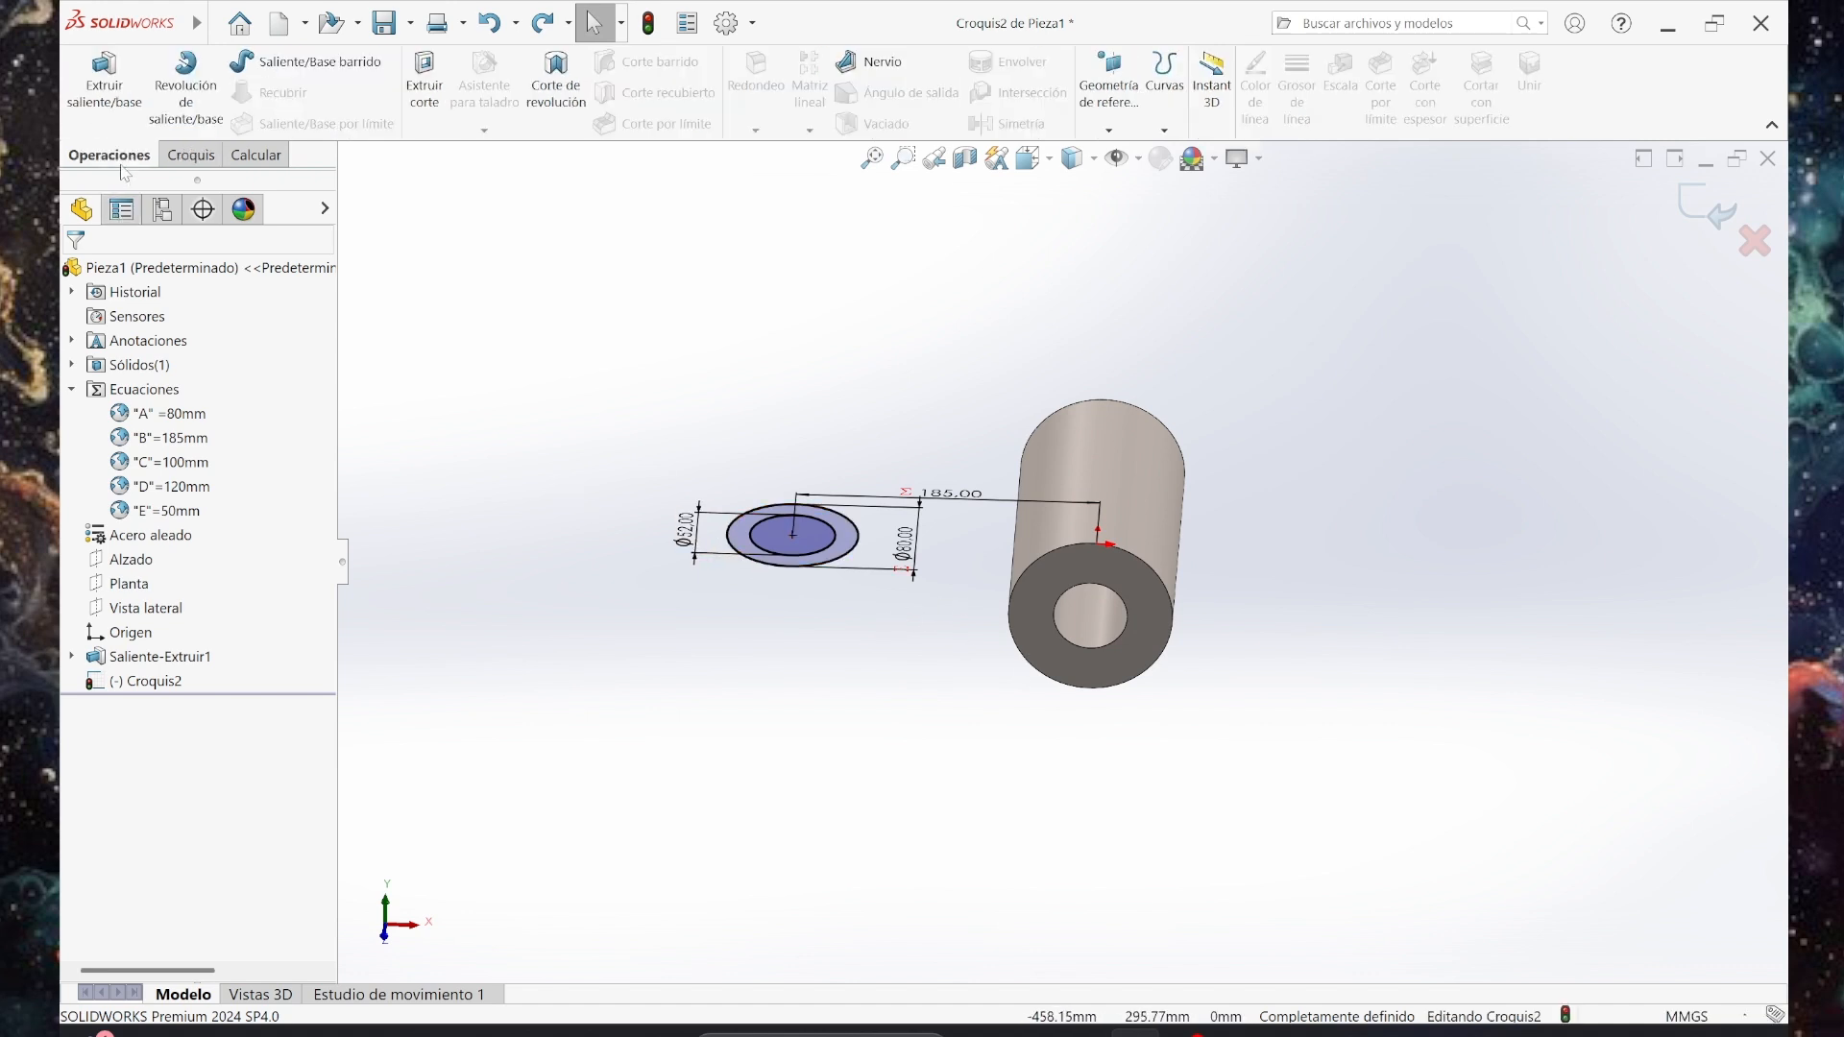
click(113, 82)
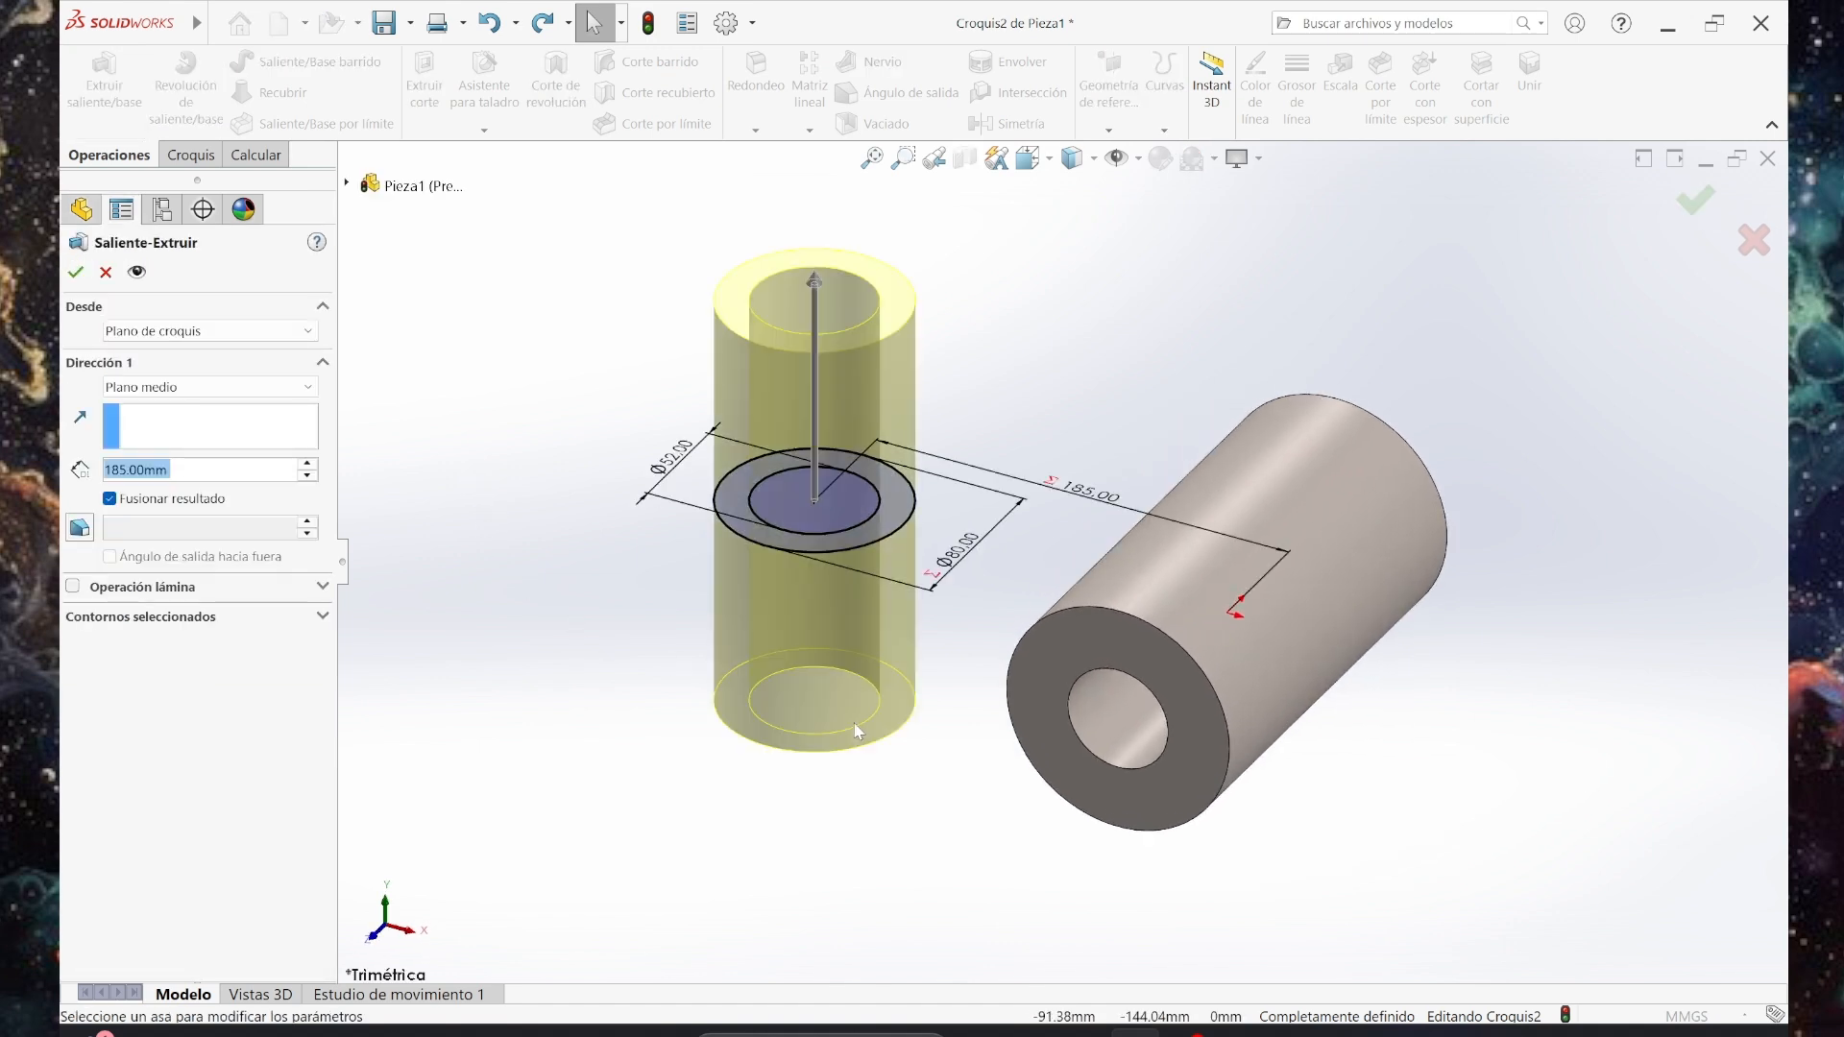
middle_drag(1361, 924, 1394, 880)
scroll(1115, 453, down, 1)
scroll(1115, 453, up, 3)
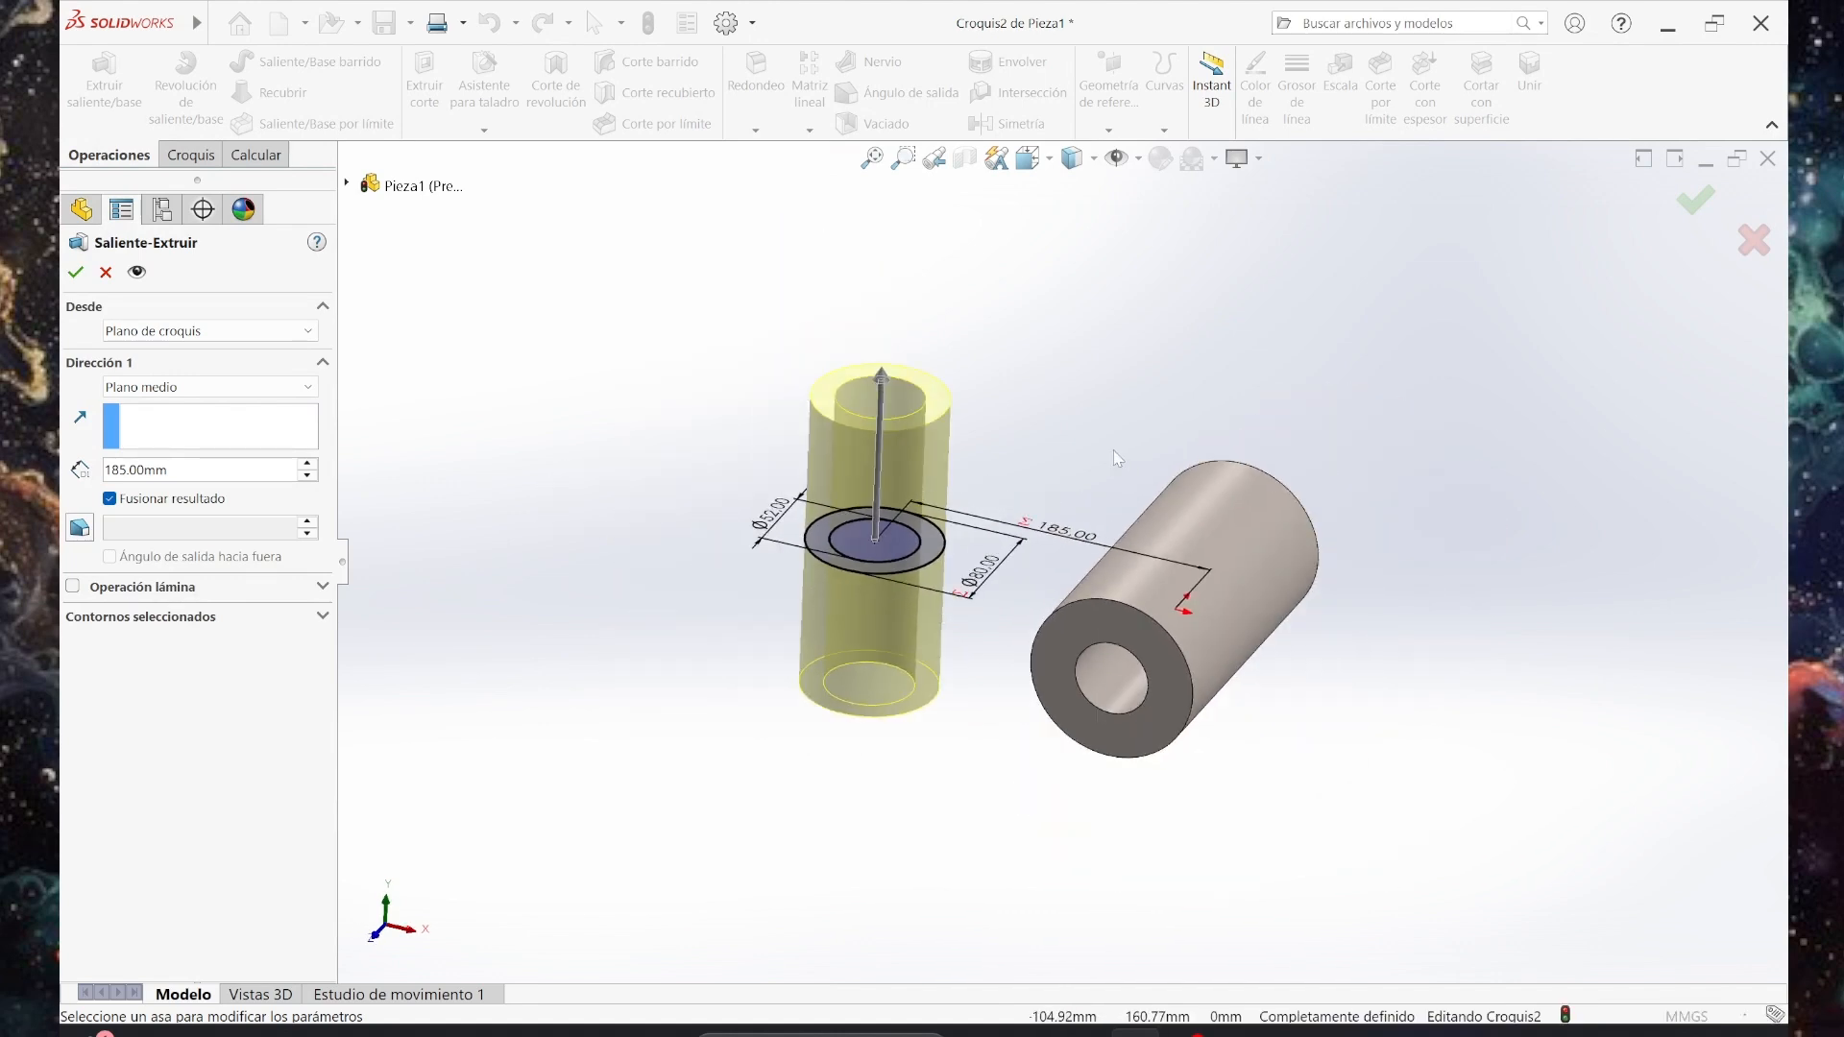
scroll(970, 338, down, 1)
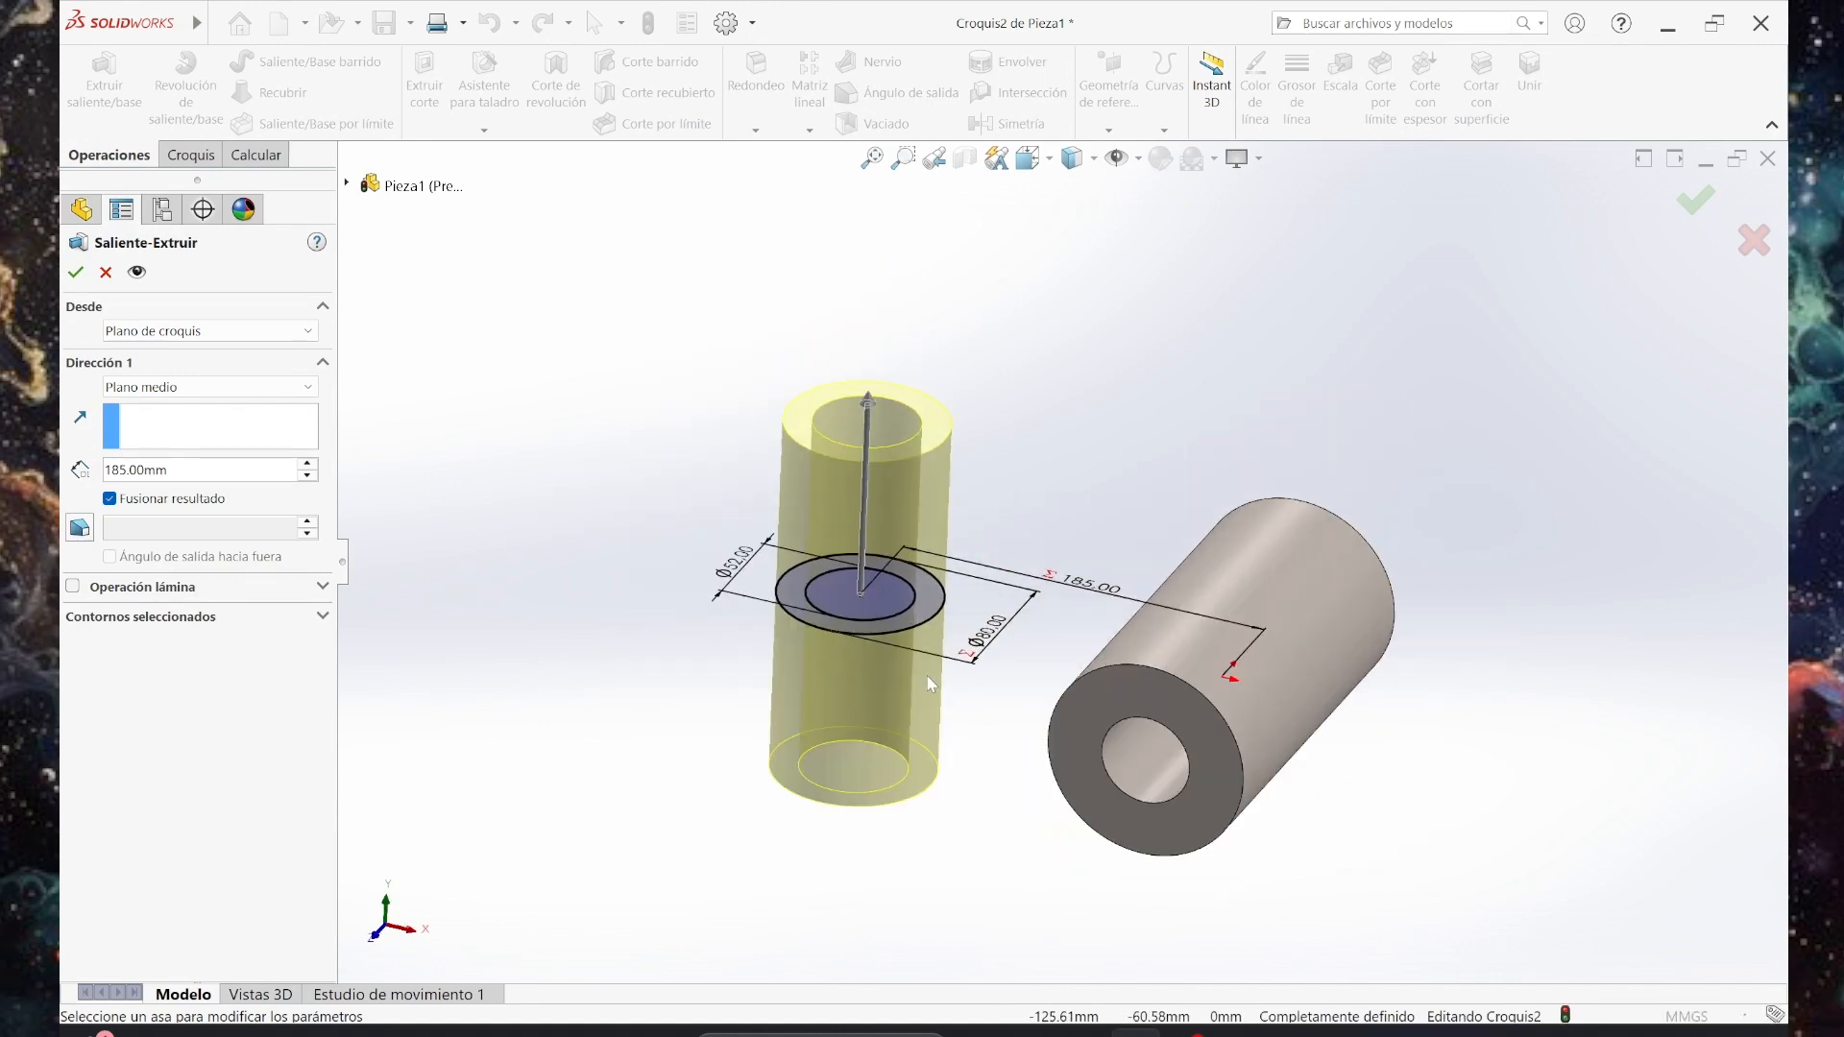
click(1084, 1032)
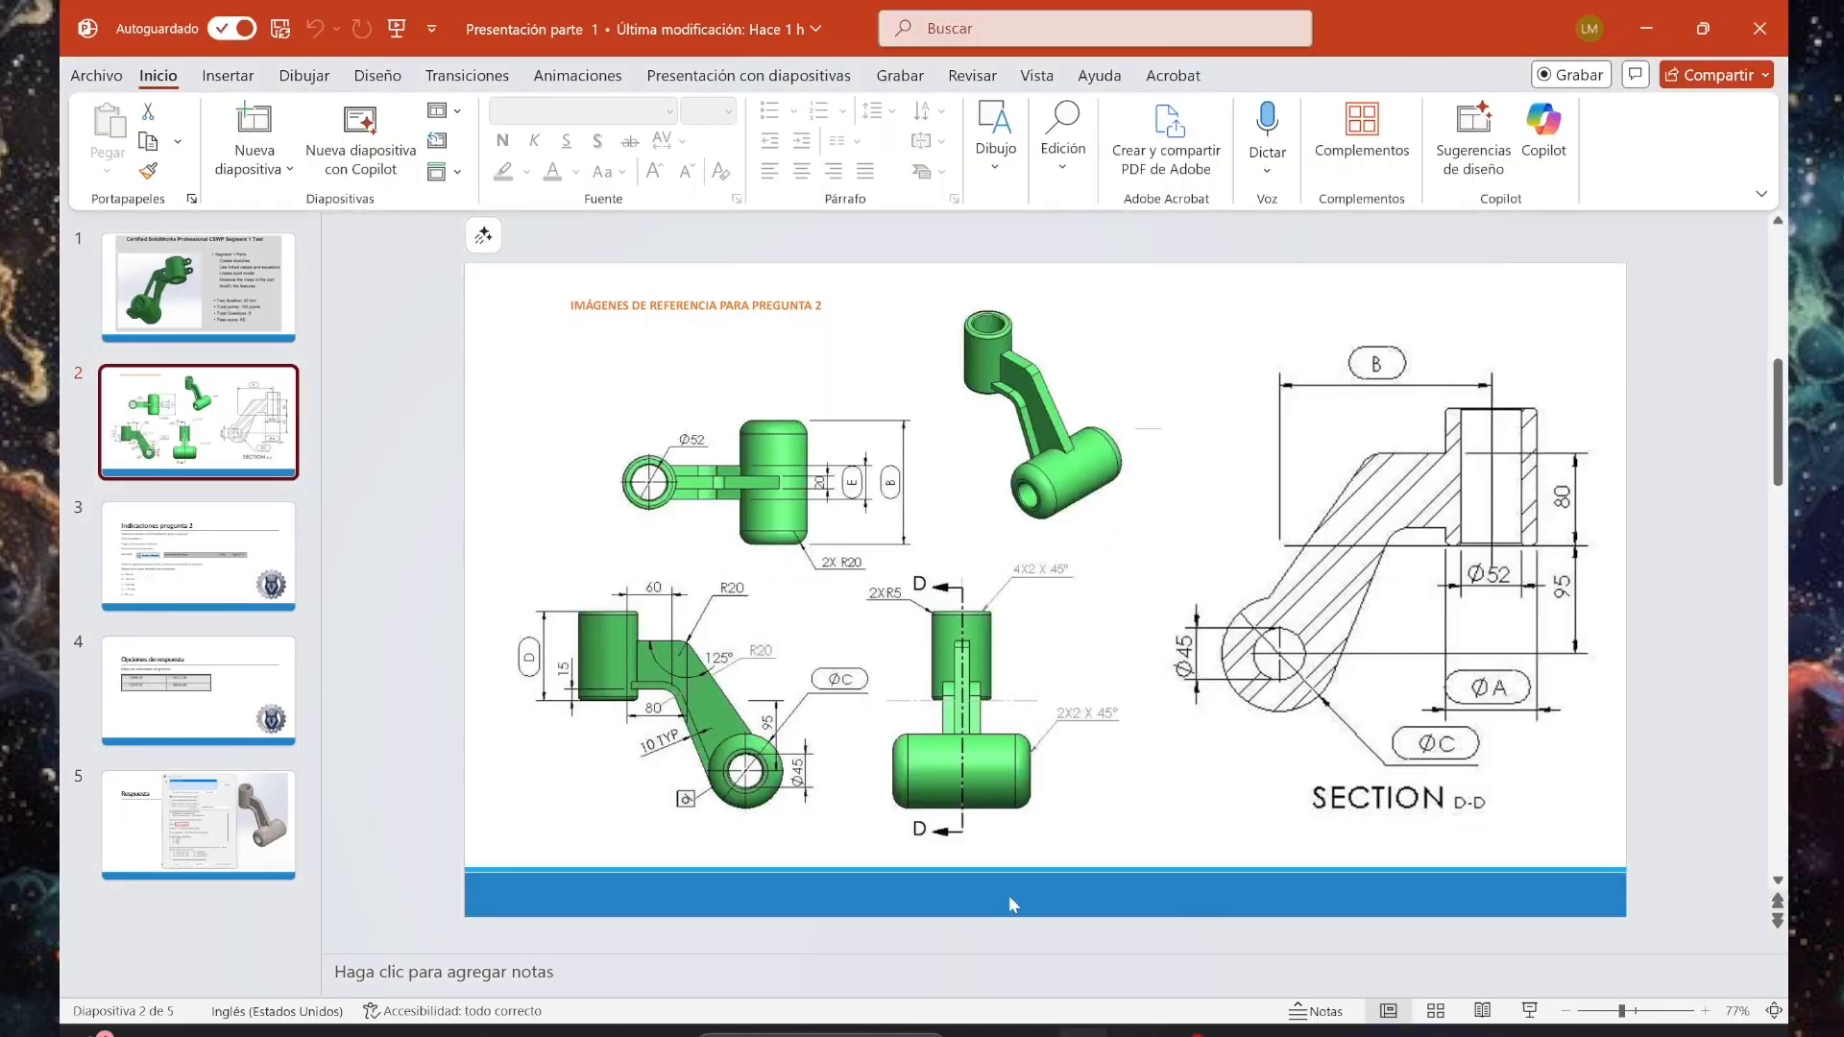
click(1136, 1031)
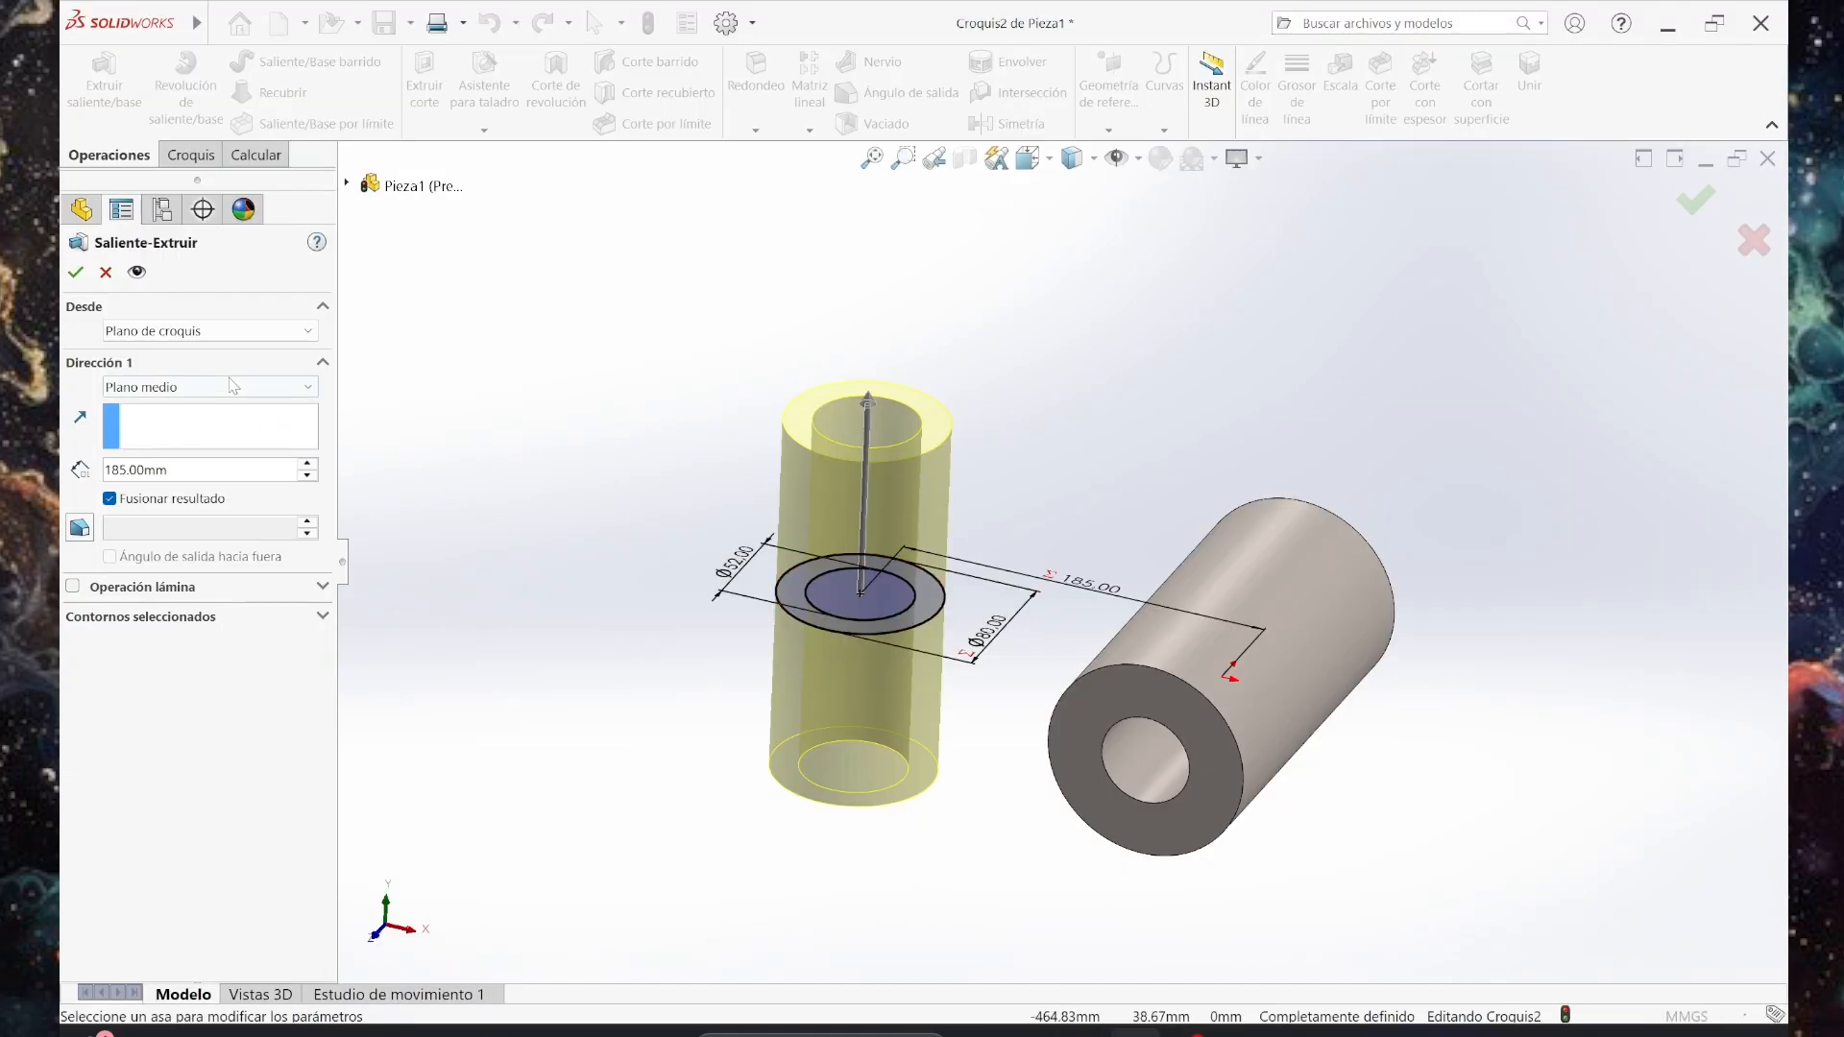
click(173, 388)
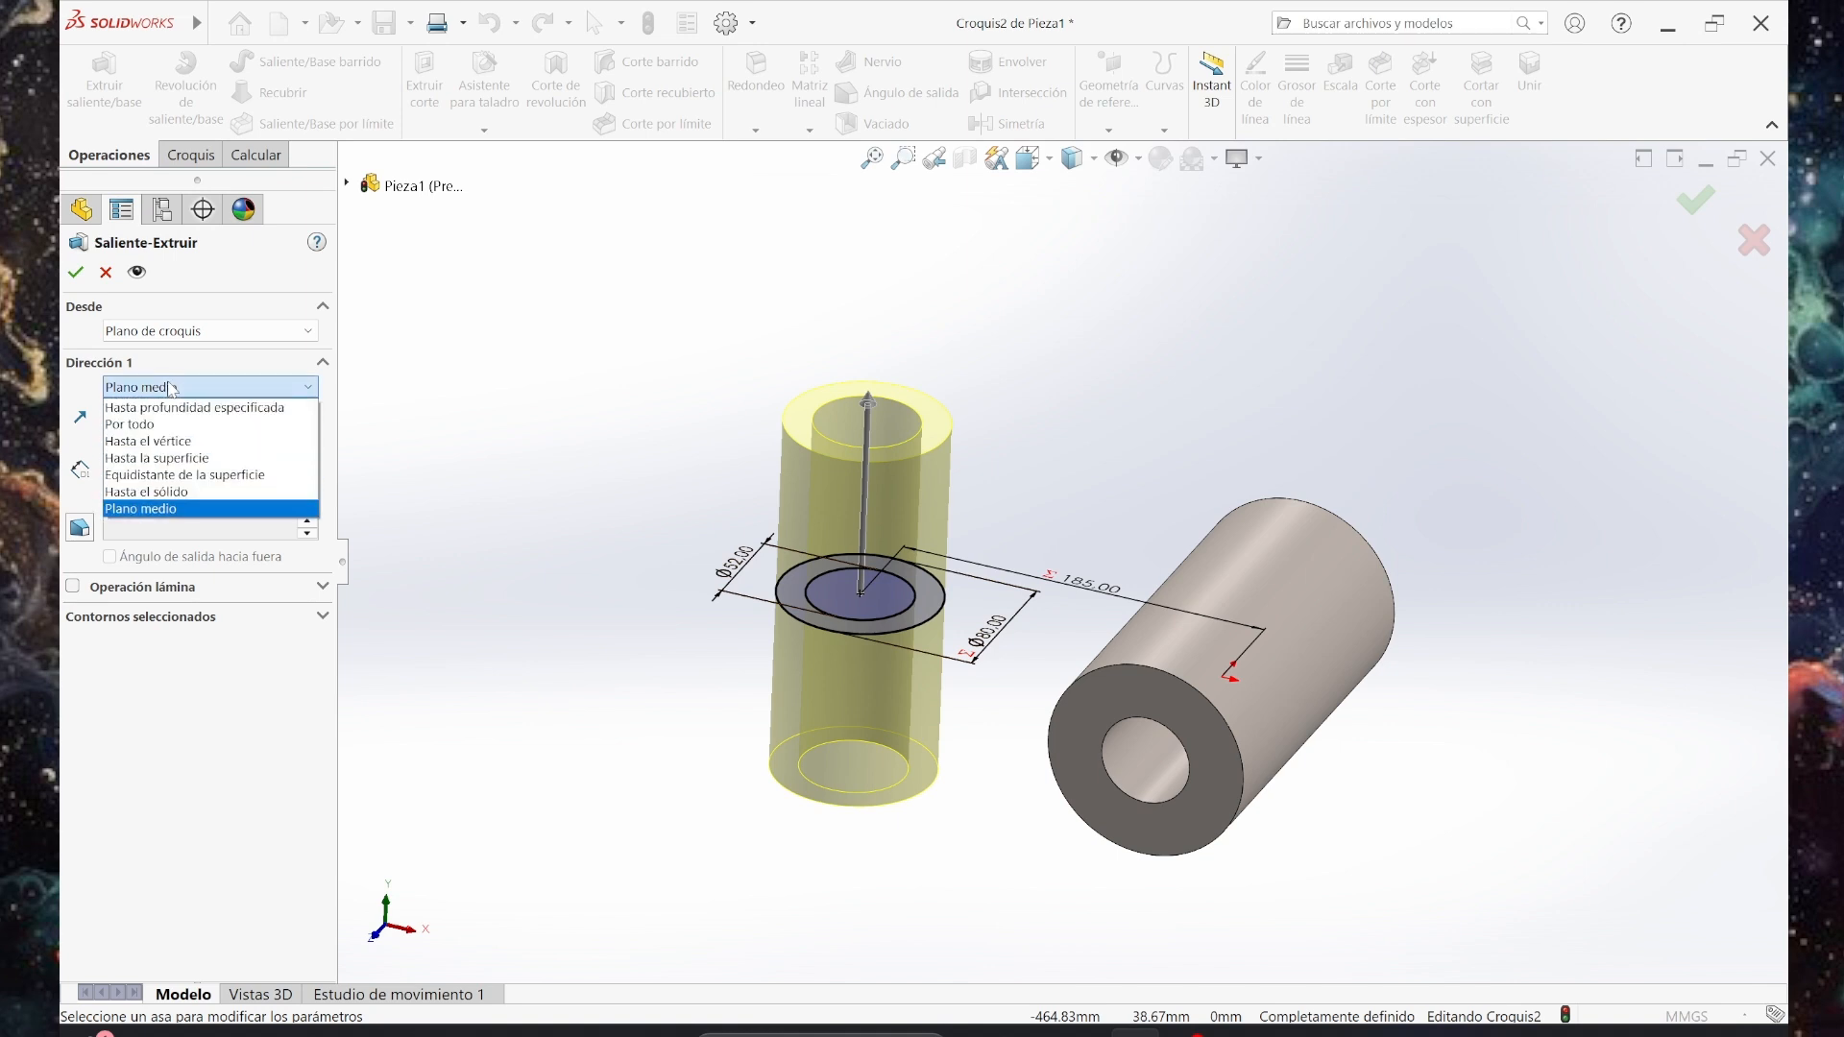
click(168, 408)
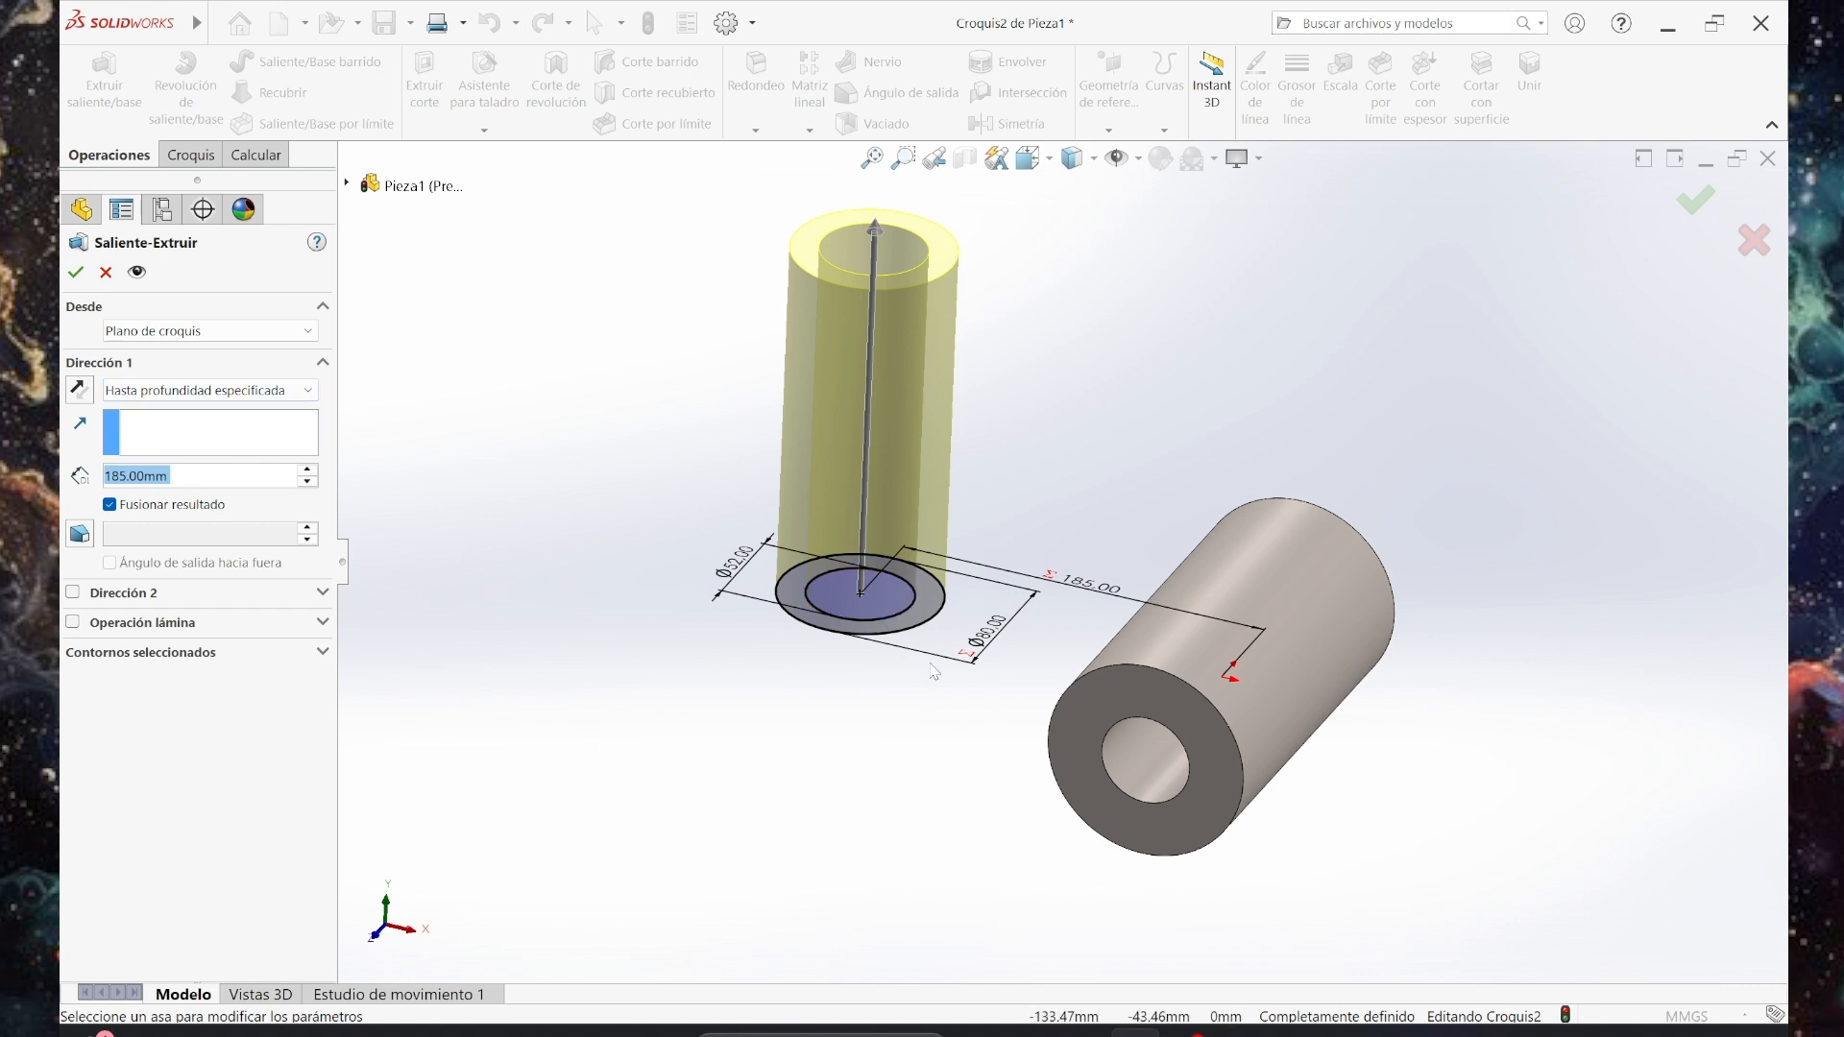
Set the ring extrusion's start condition to Equidistancia with an offset of 95 mm from the sketch plane.
scroll(1067, 573, down, 2)
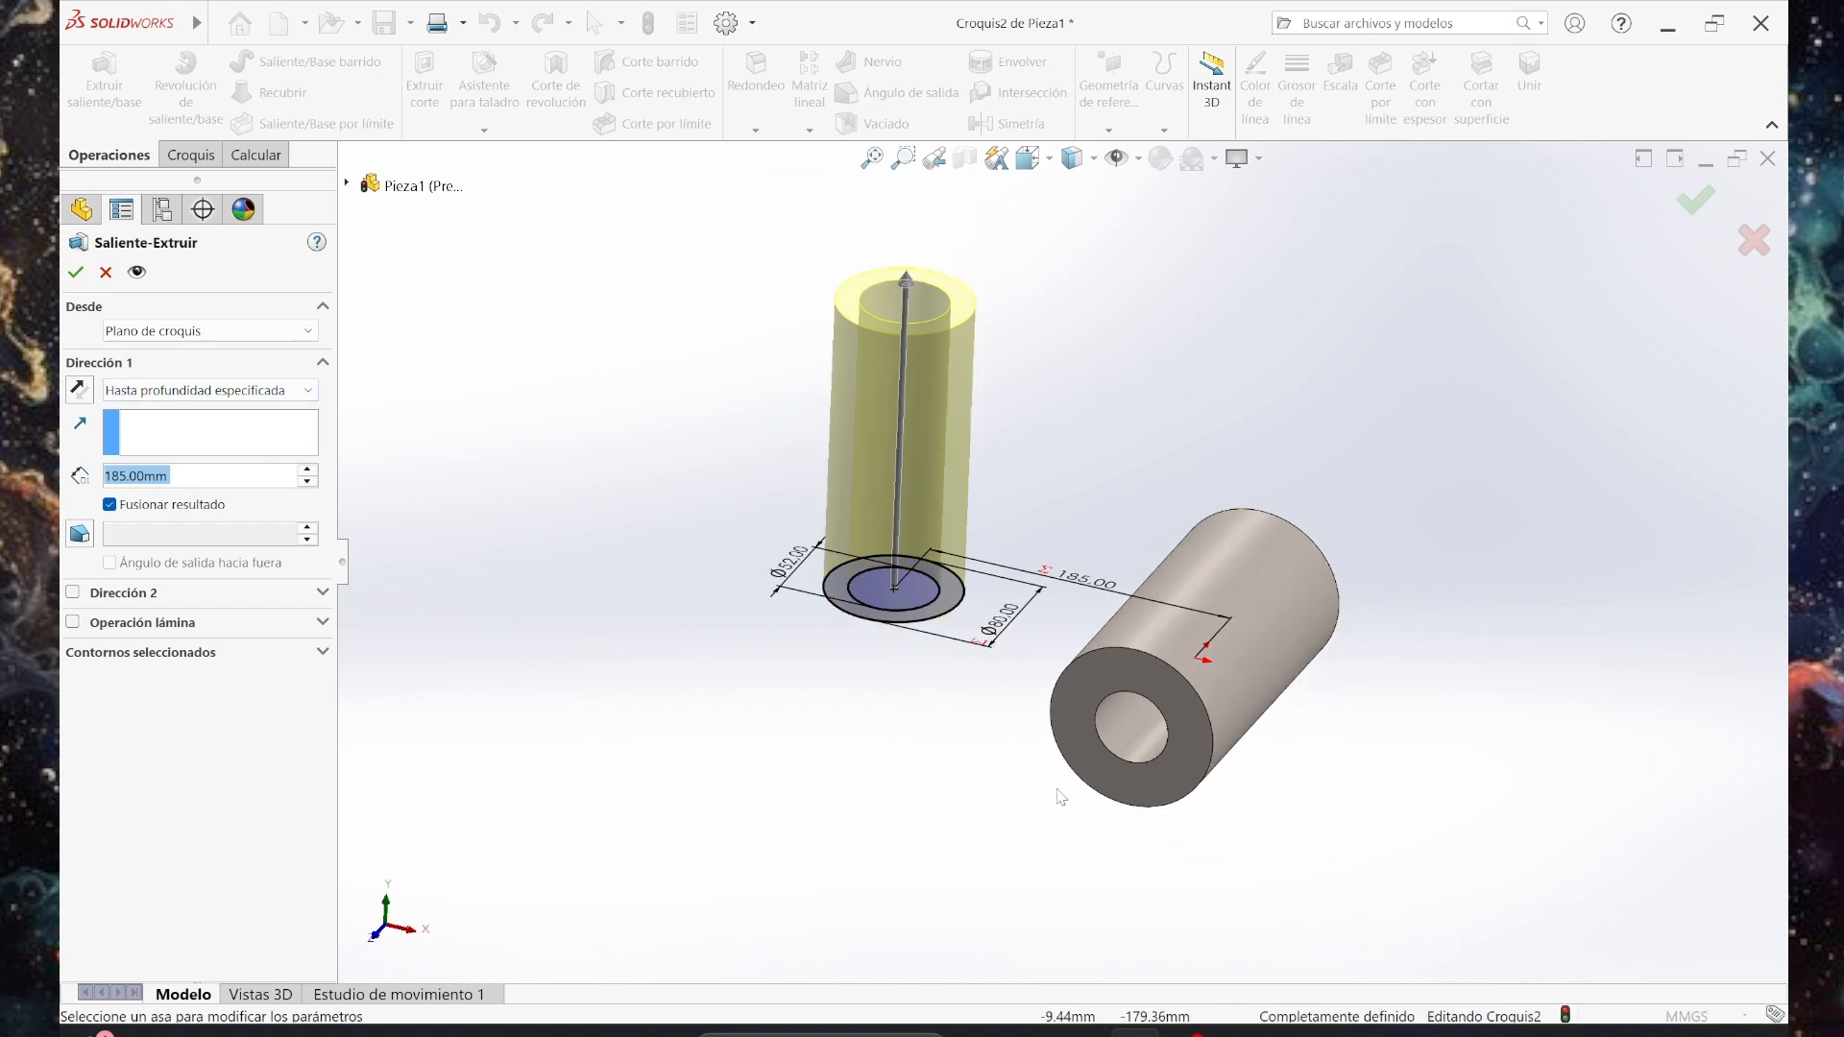
middle_drag(1042, 754, 1004, 661)
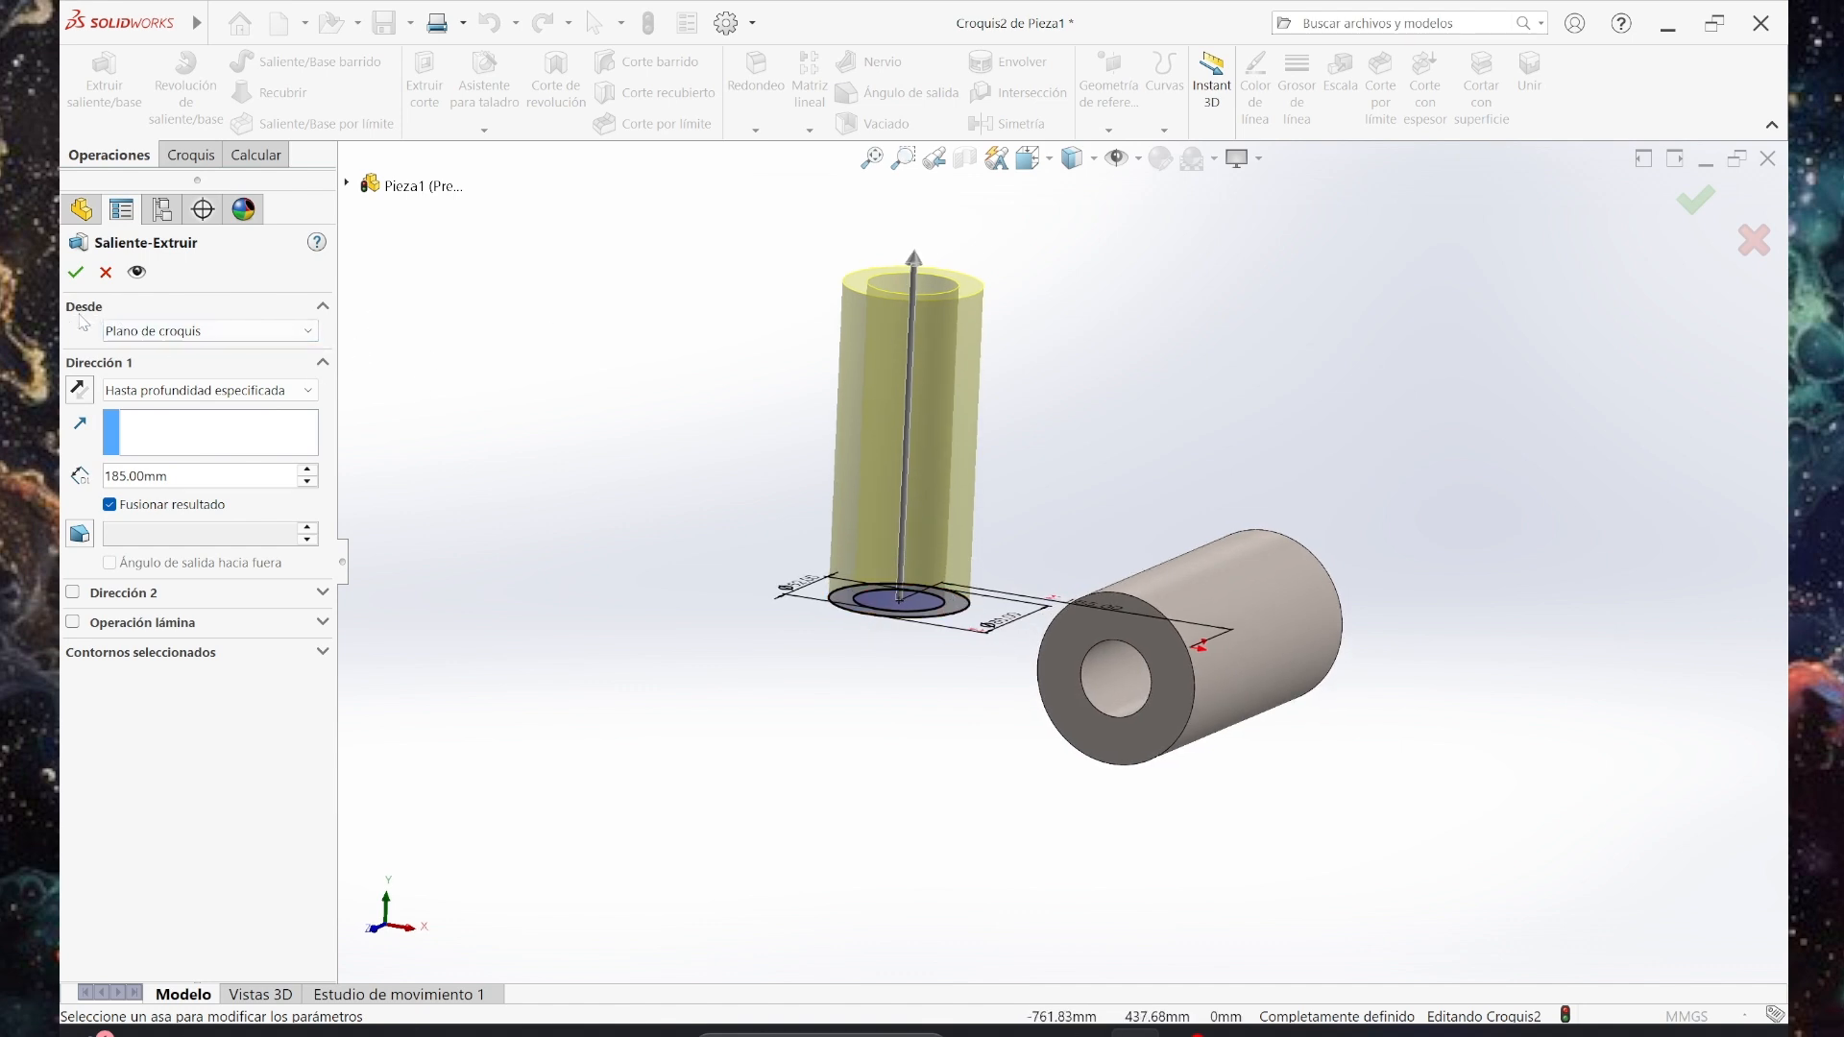
click(192, 333)
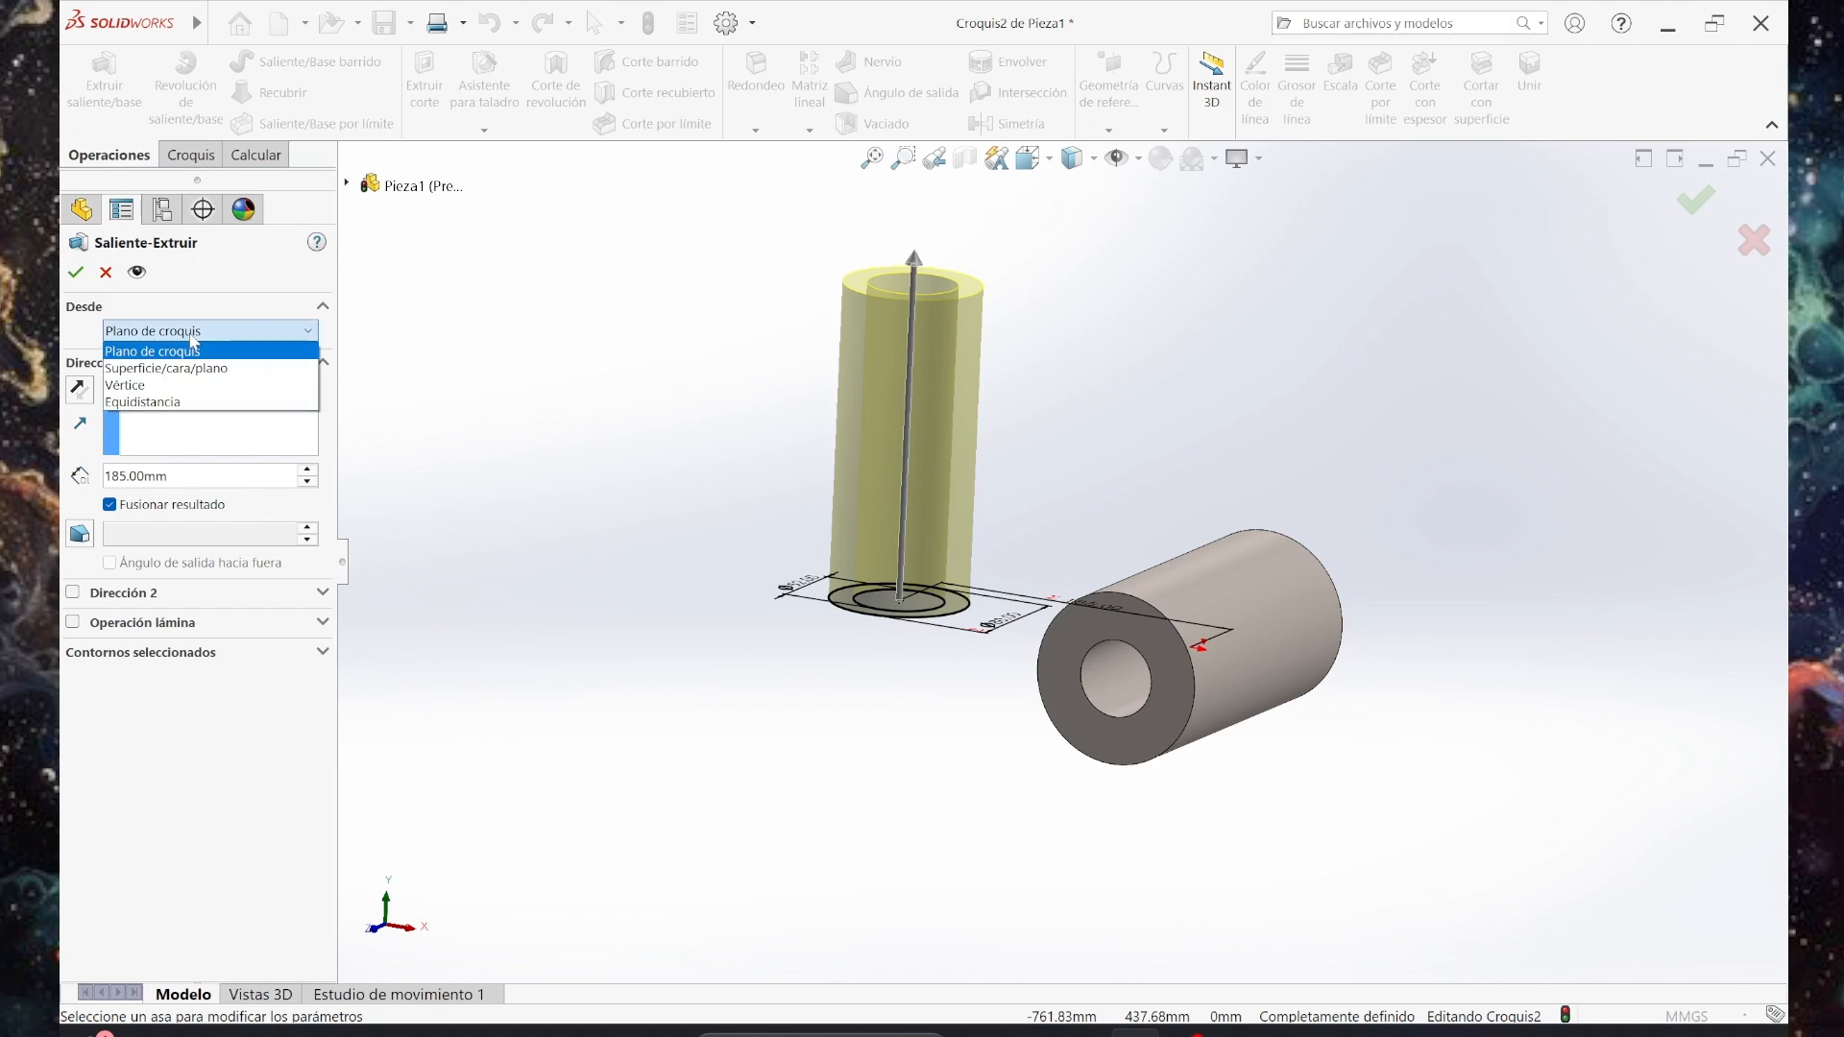
click(159, 407)
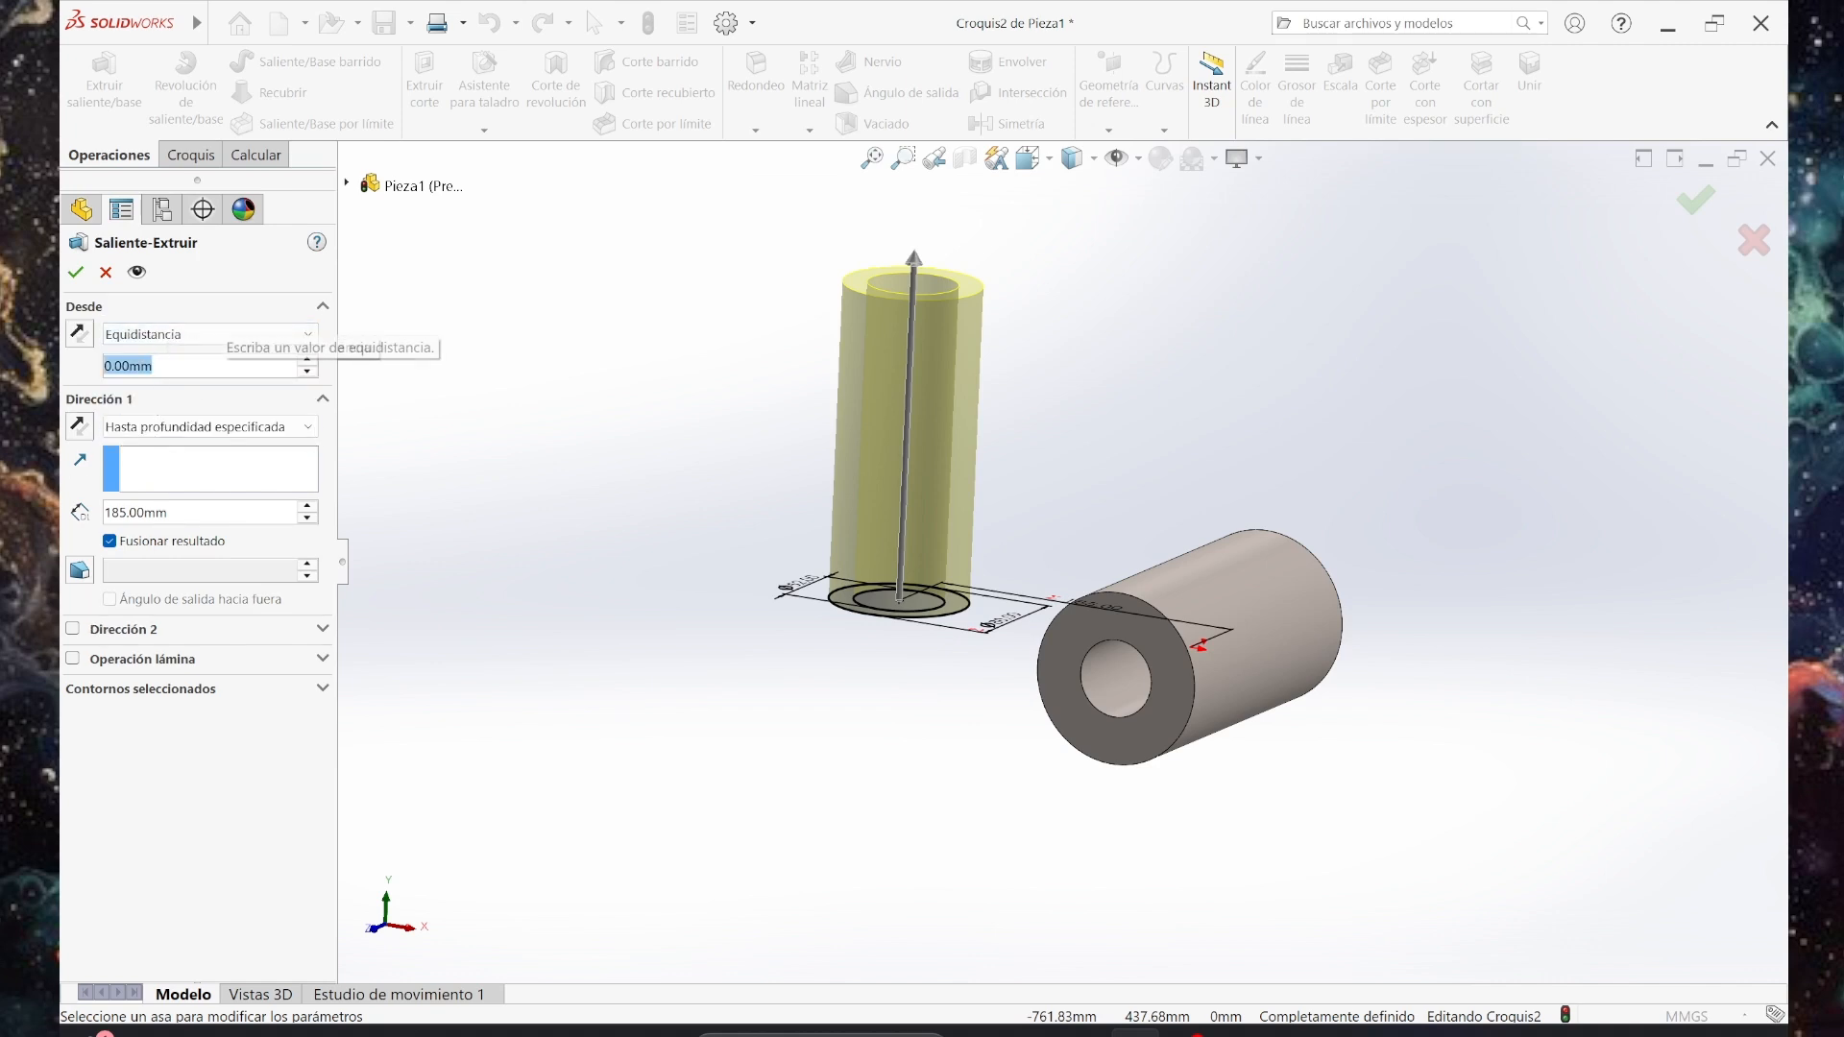
text(95)
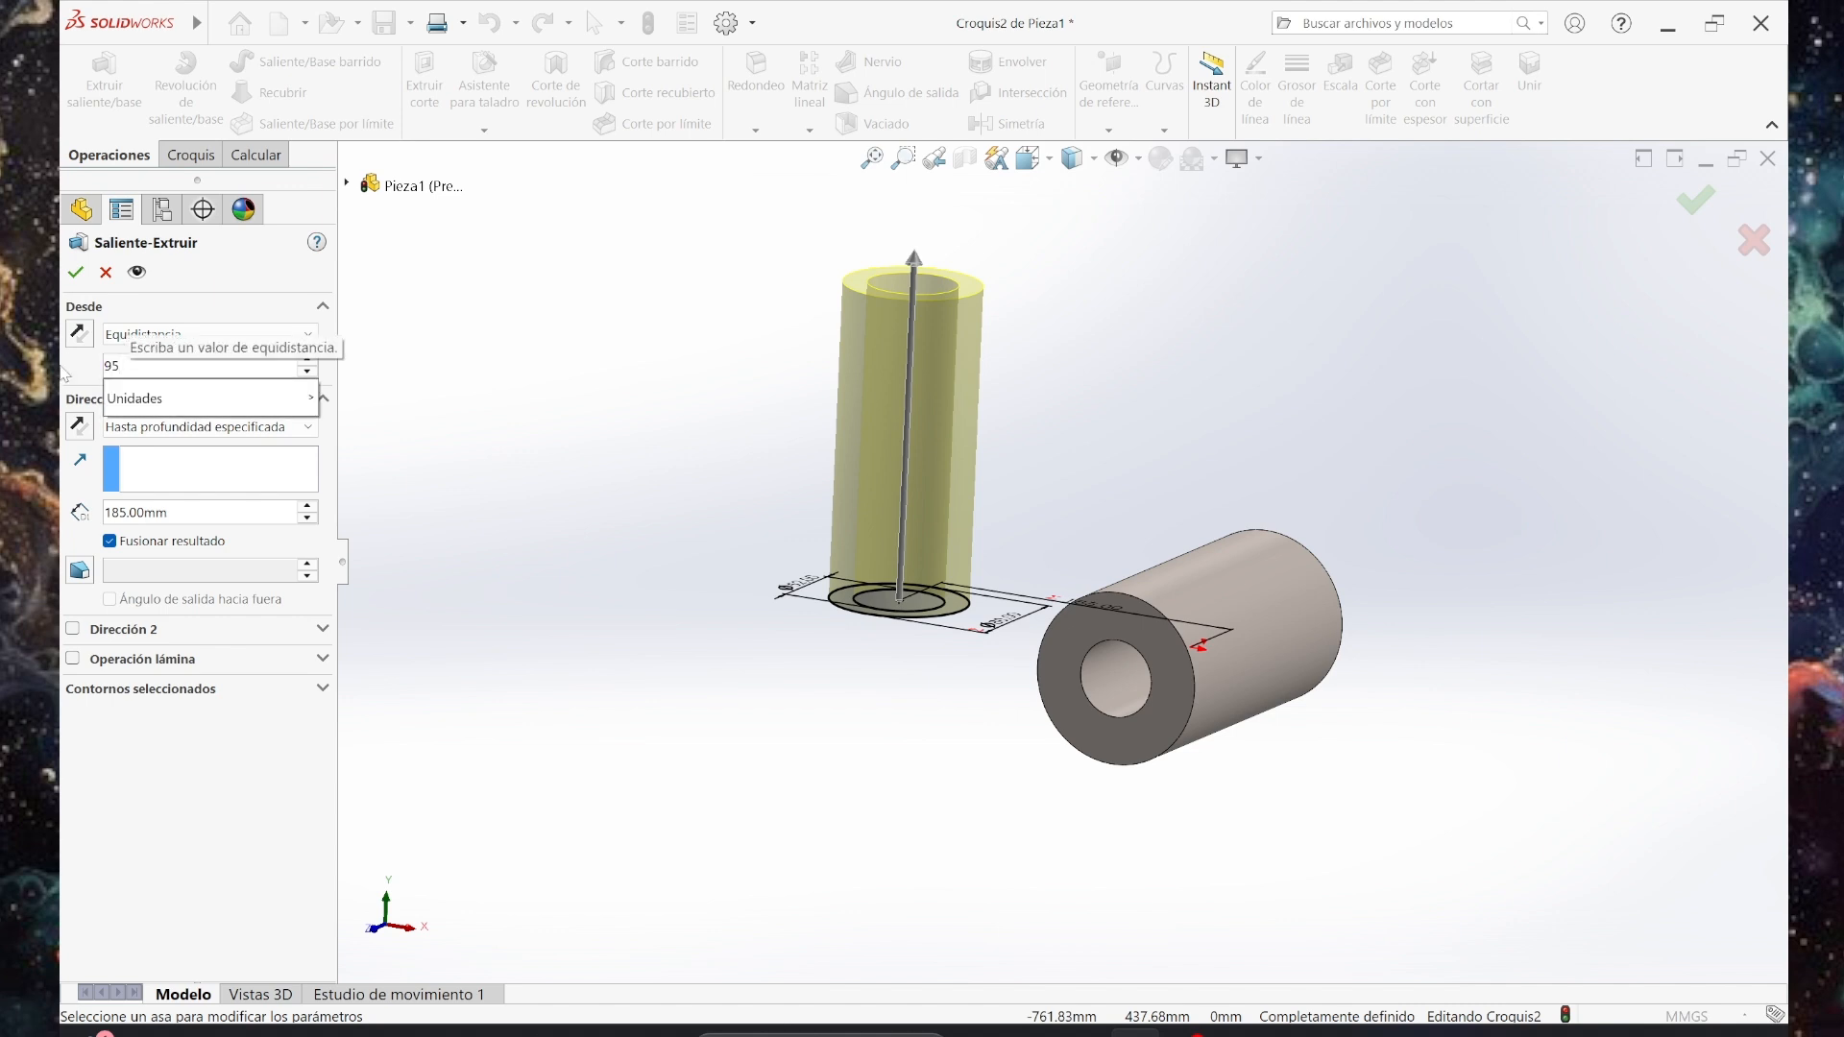
key(Return)
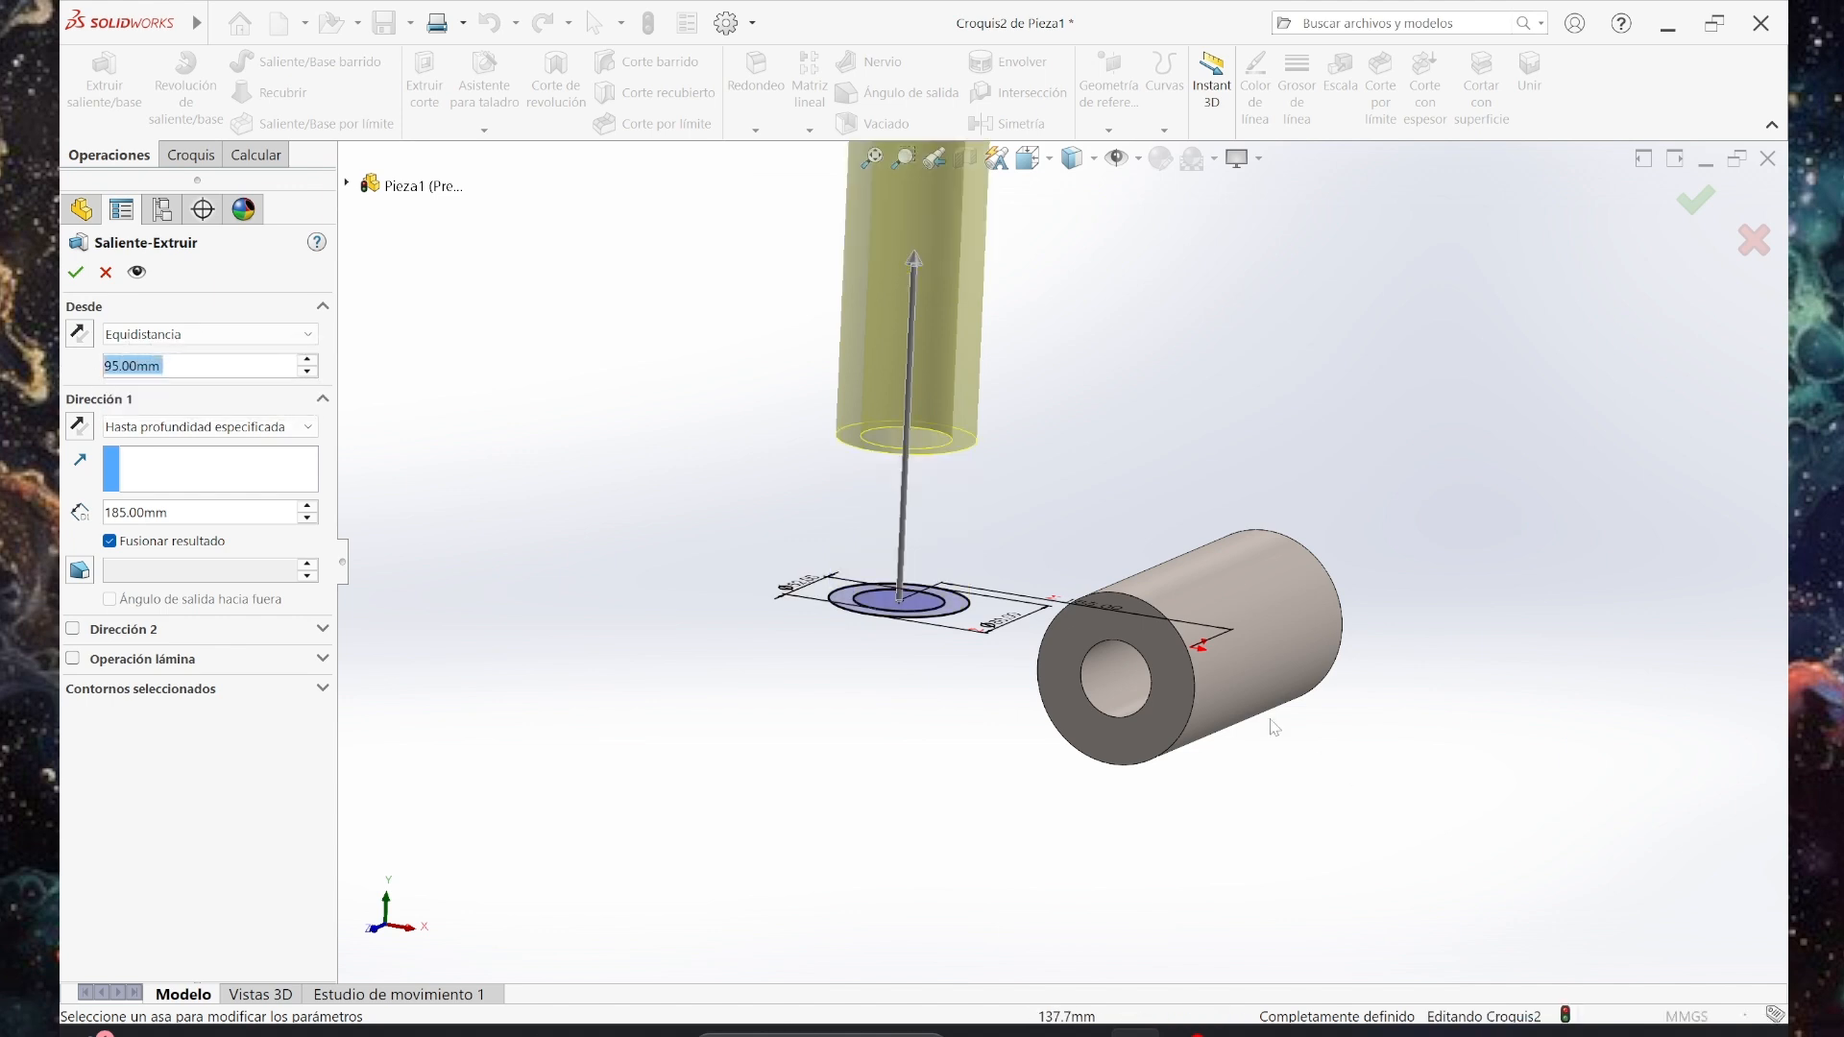
Check the tube's height in the reference drawing, link the extrusion depth to global variable D (120 mm), and complete the extrusion.
scroll(1102, 657, up, 5)
scroll(1137, 458, down, 5)
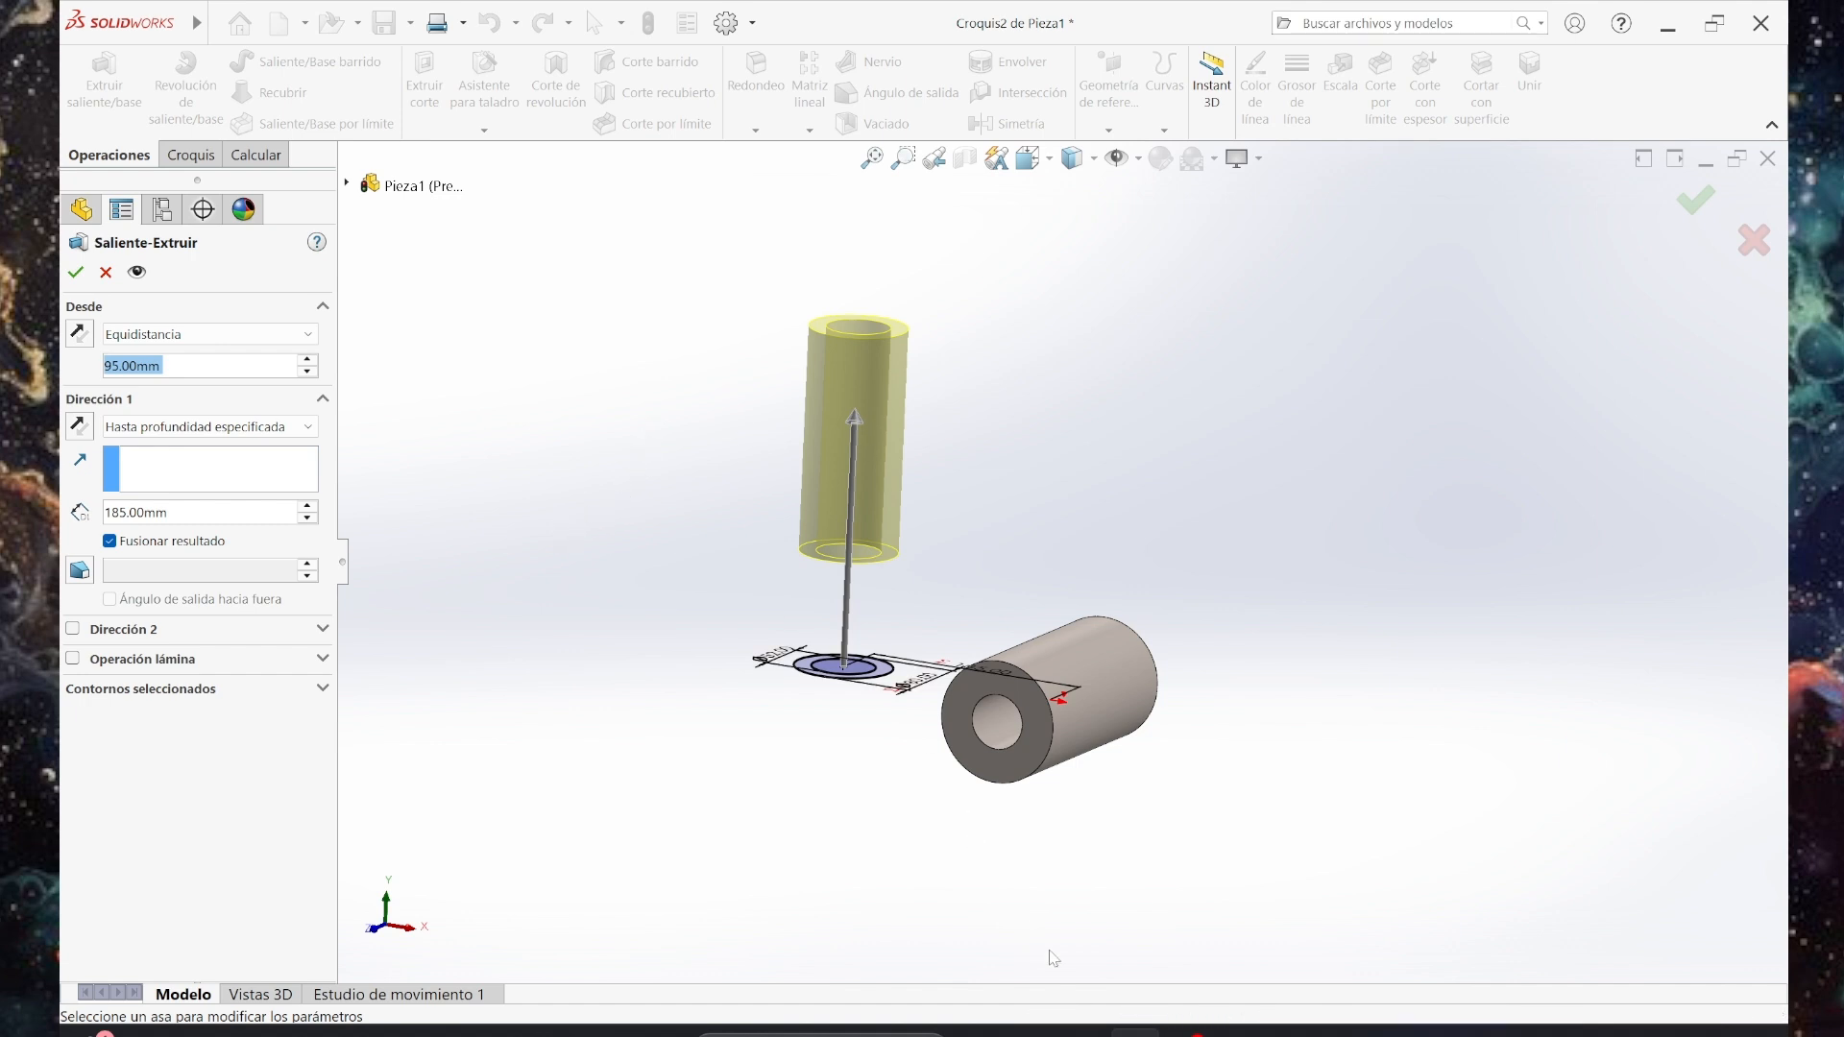
click(1085, 1033)
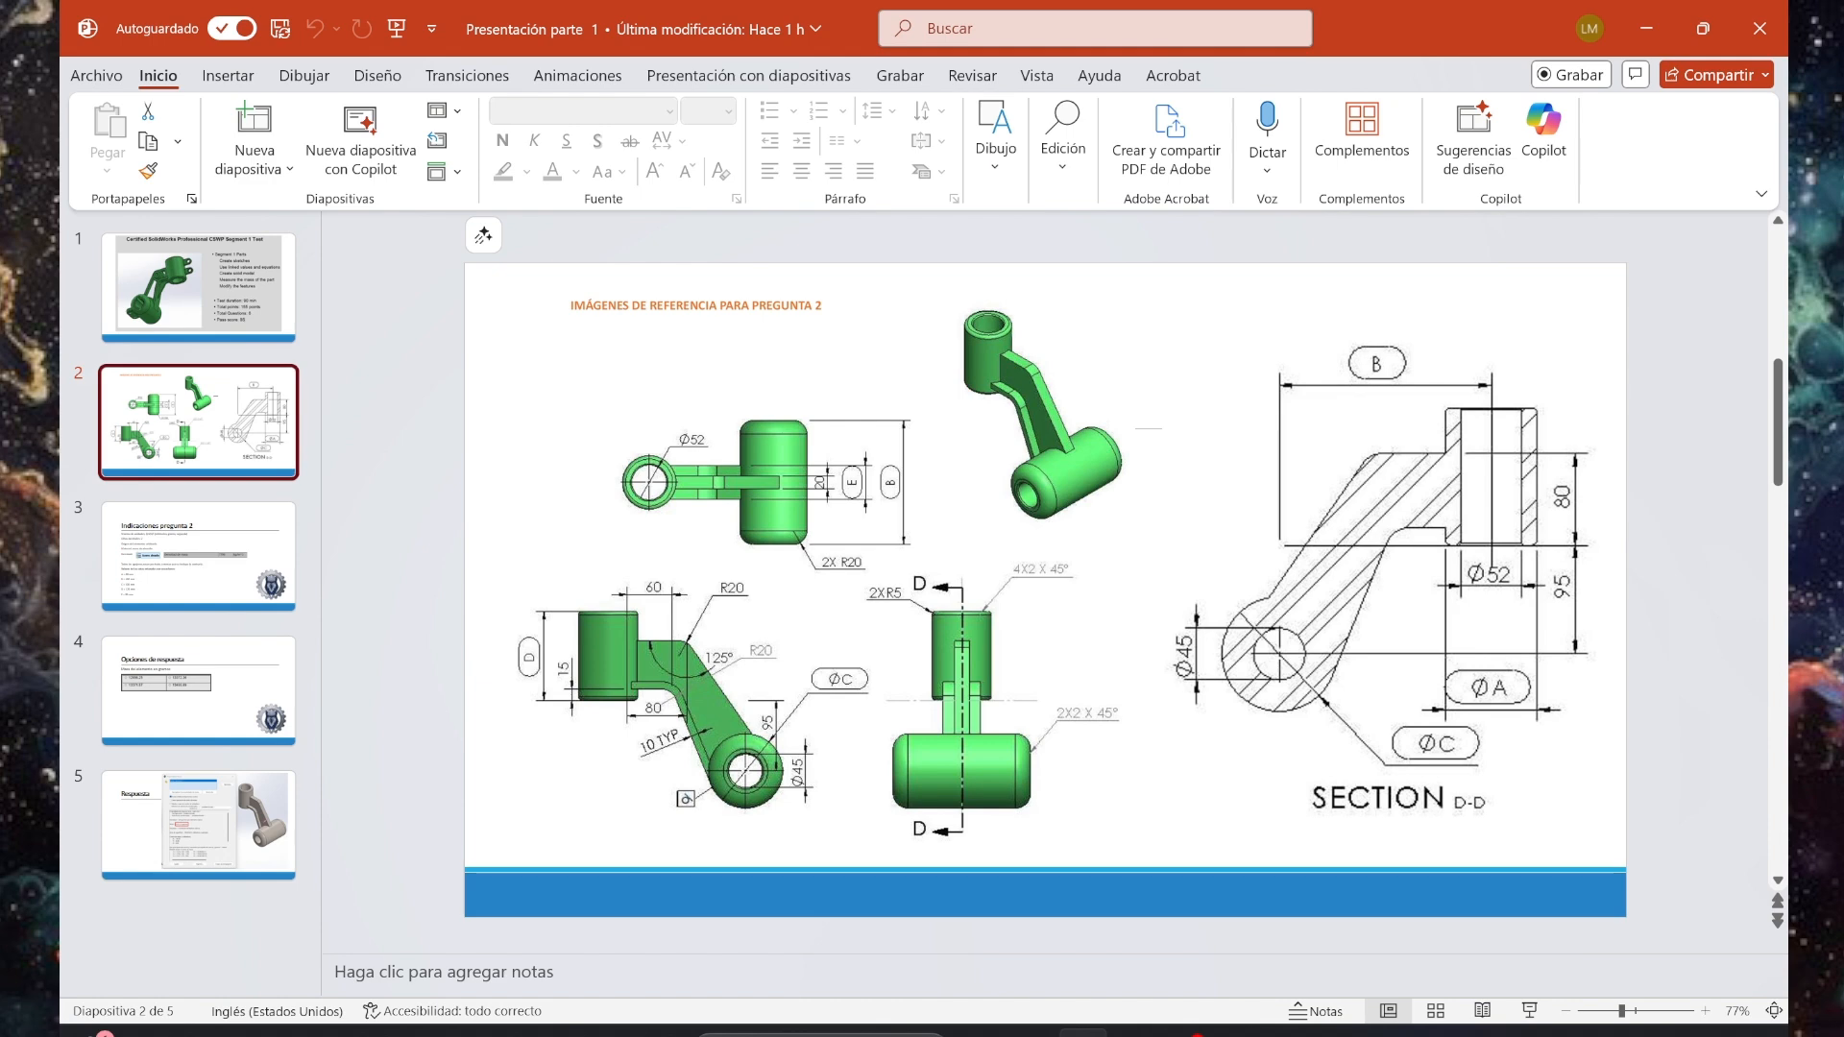
click(1133, 1033)
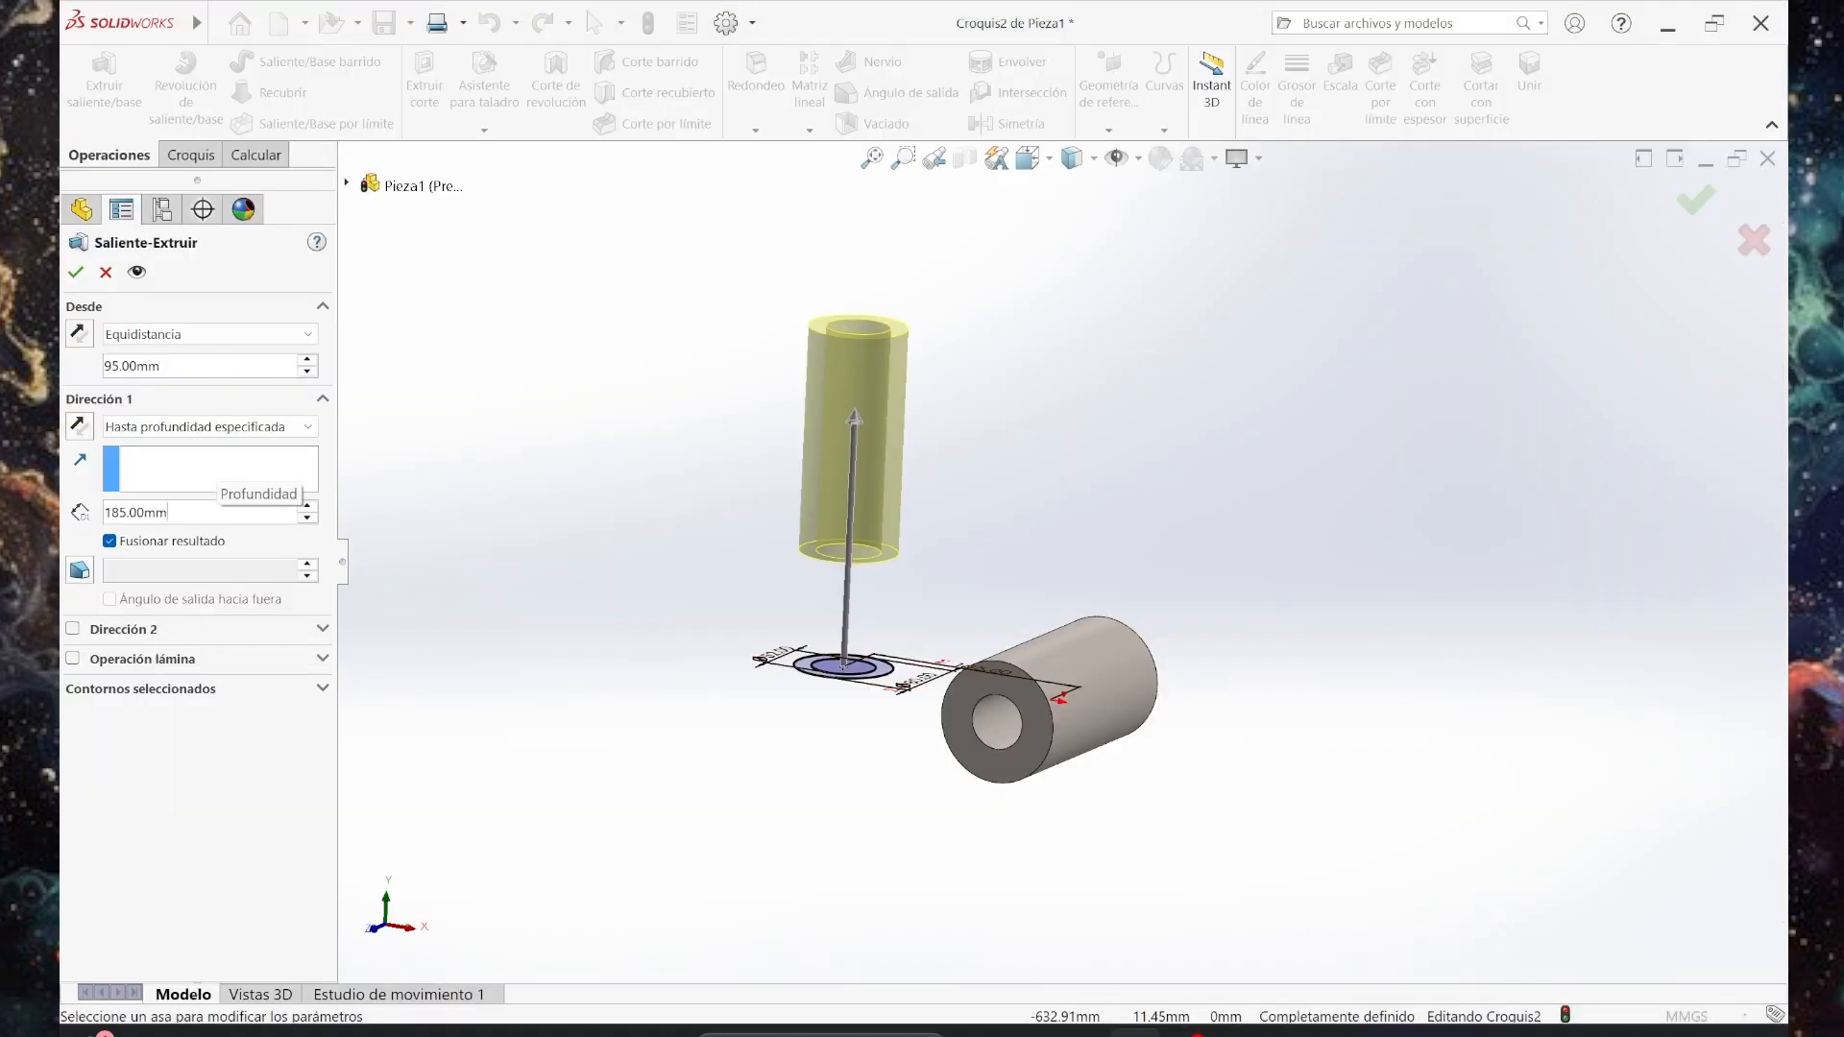
drag(217, 515, 72, 522)
key(BackSpace)
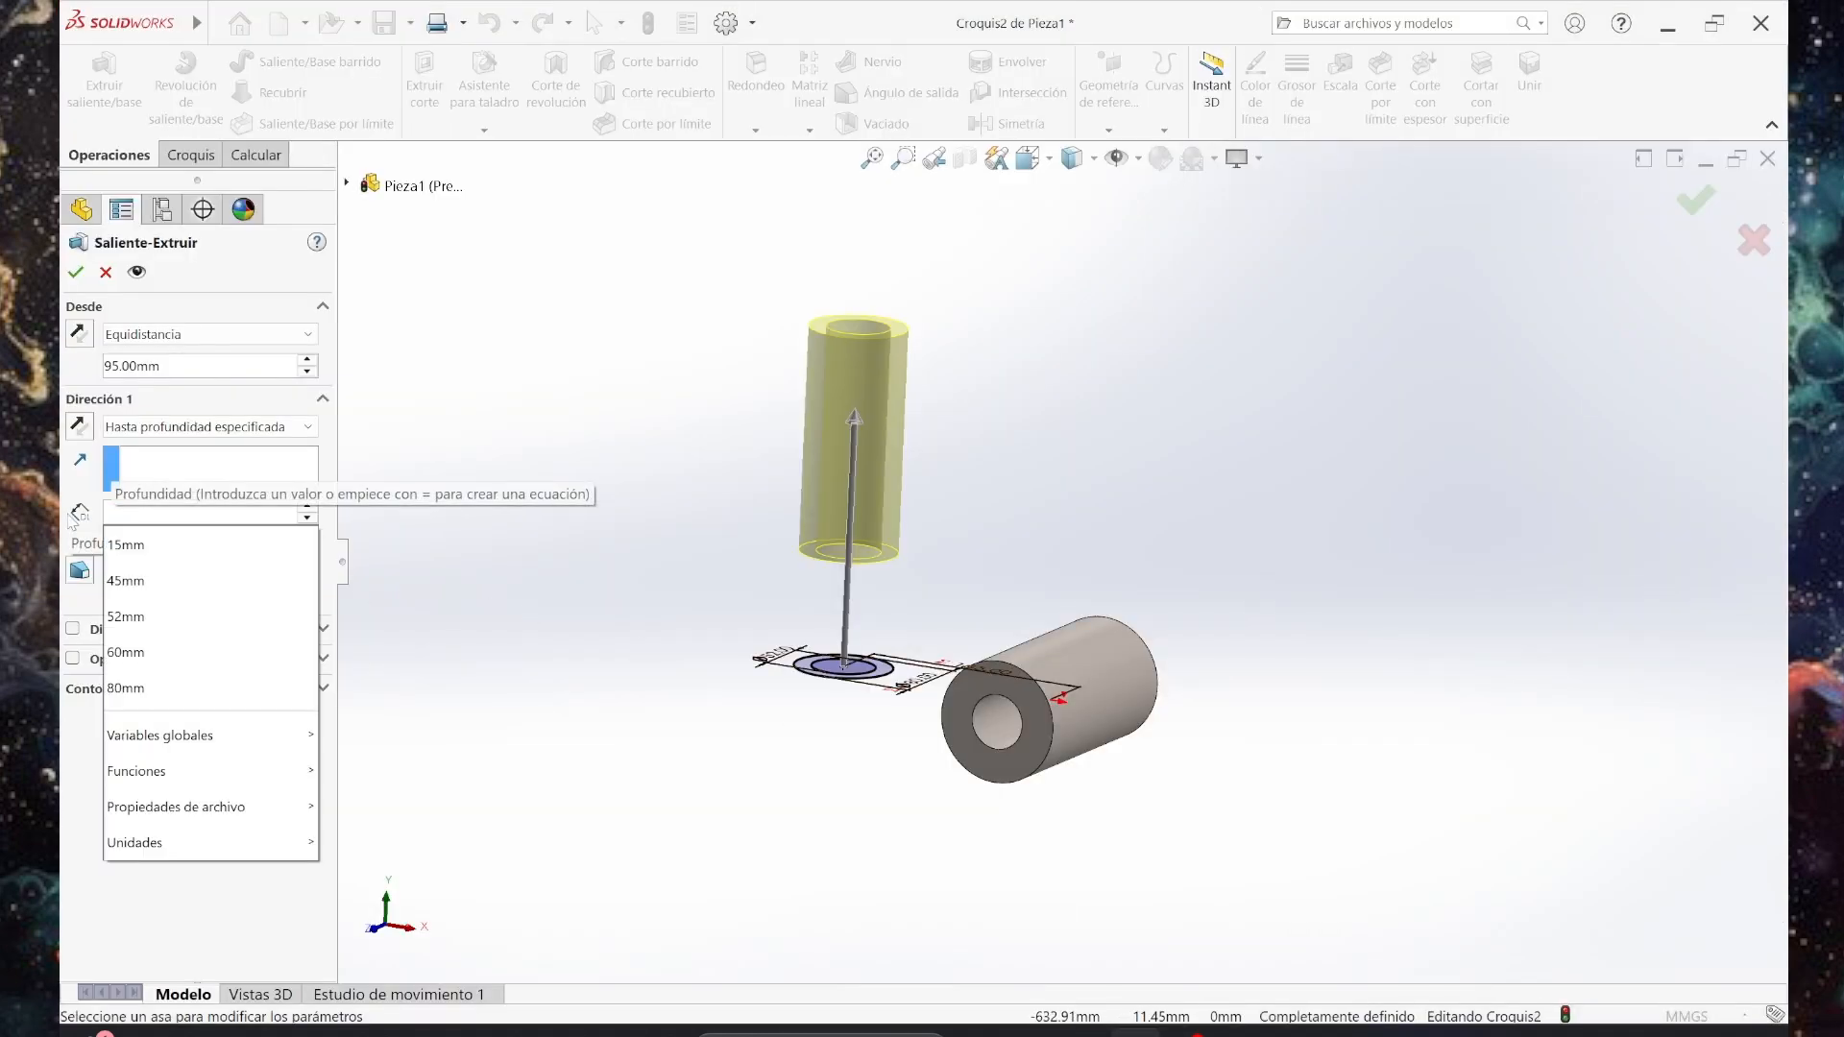
text(=)
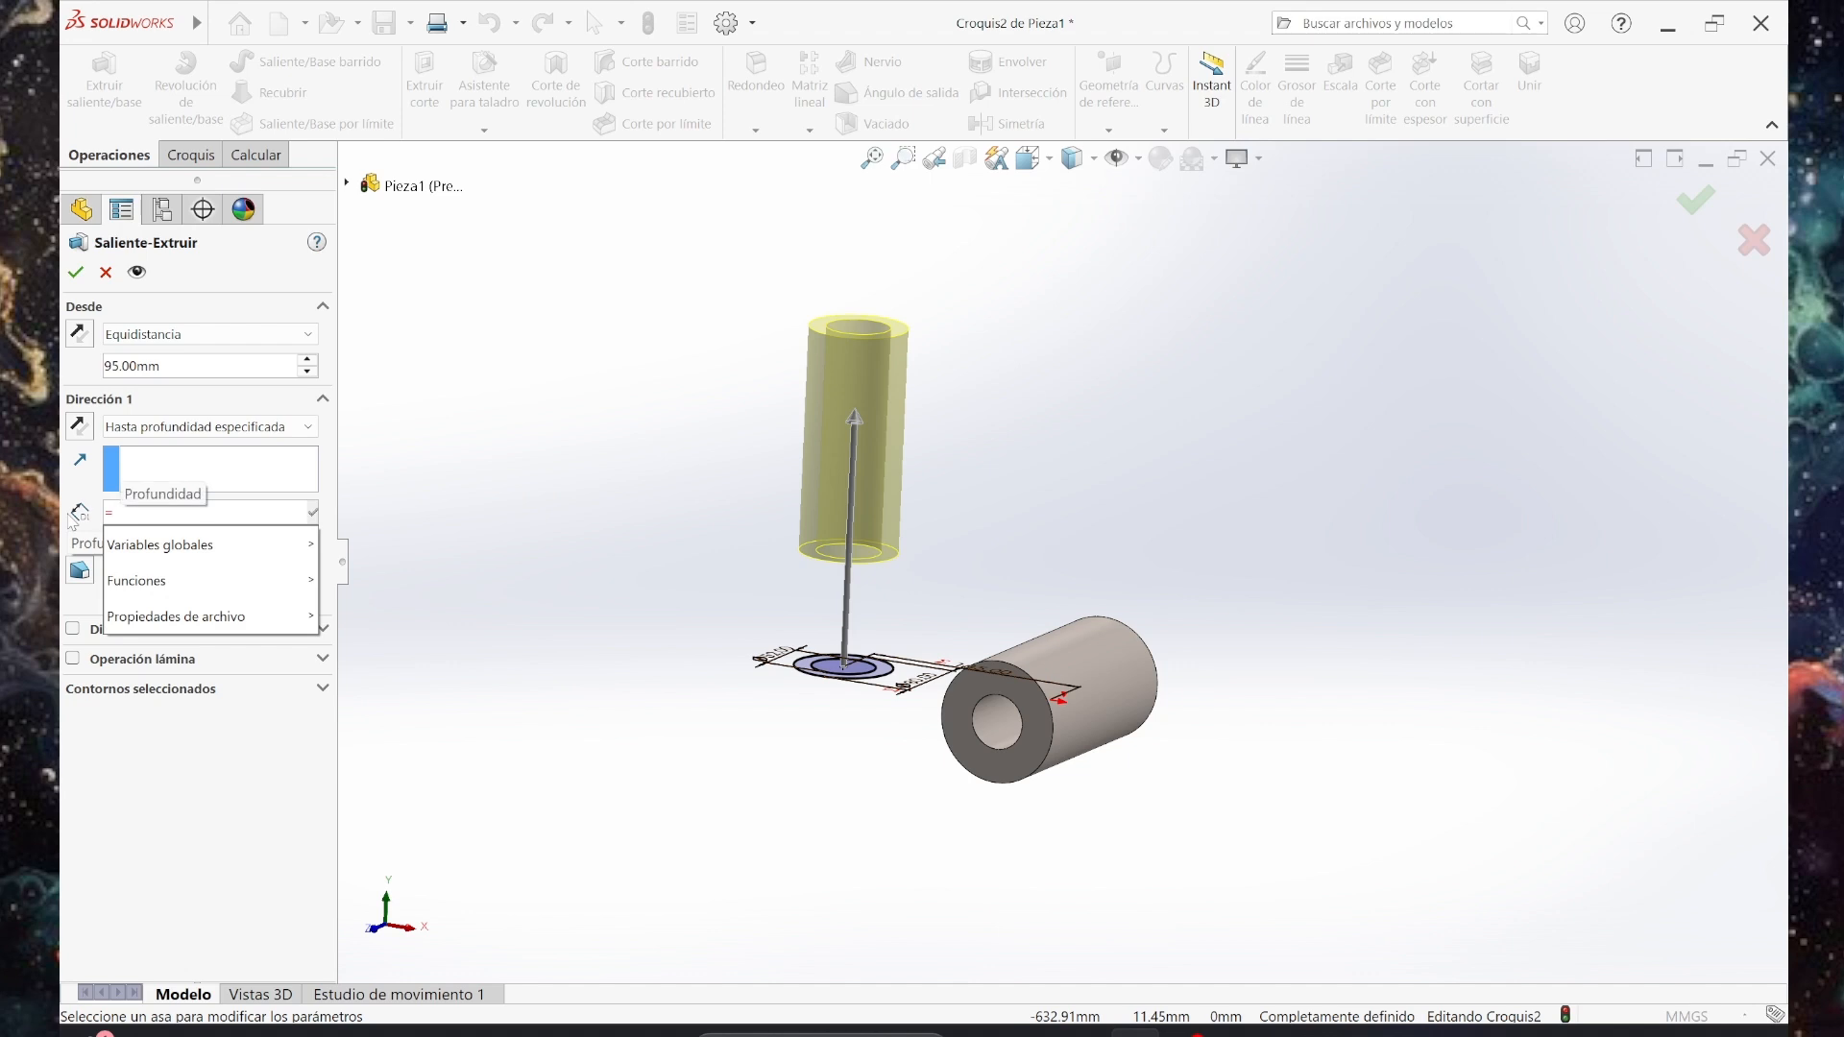
mouse_move(144, 545)
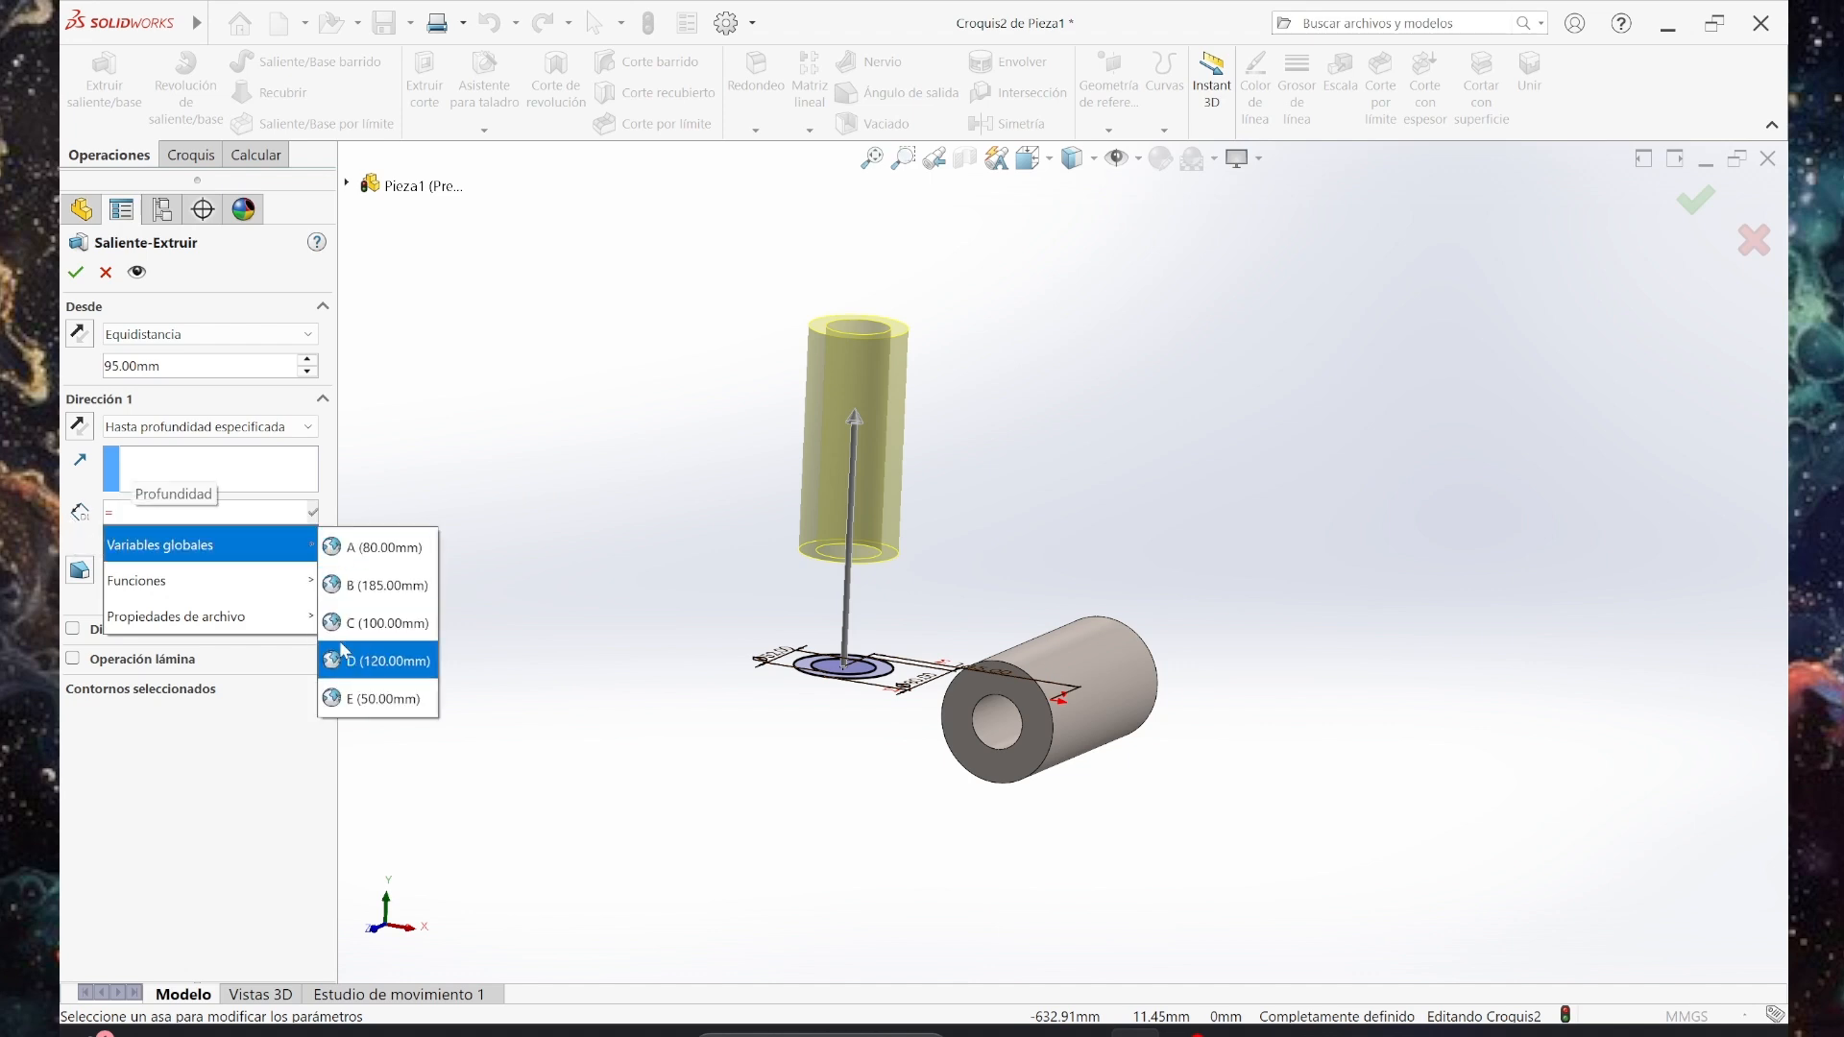
click(365, 661)
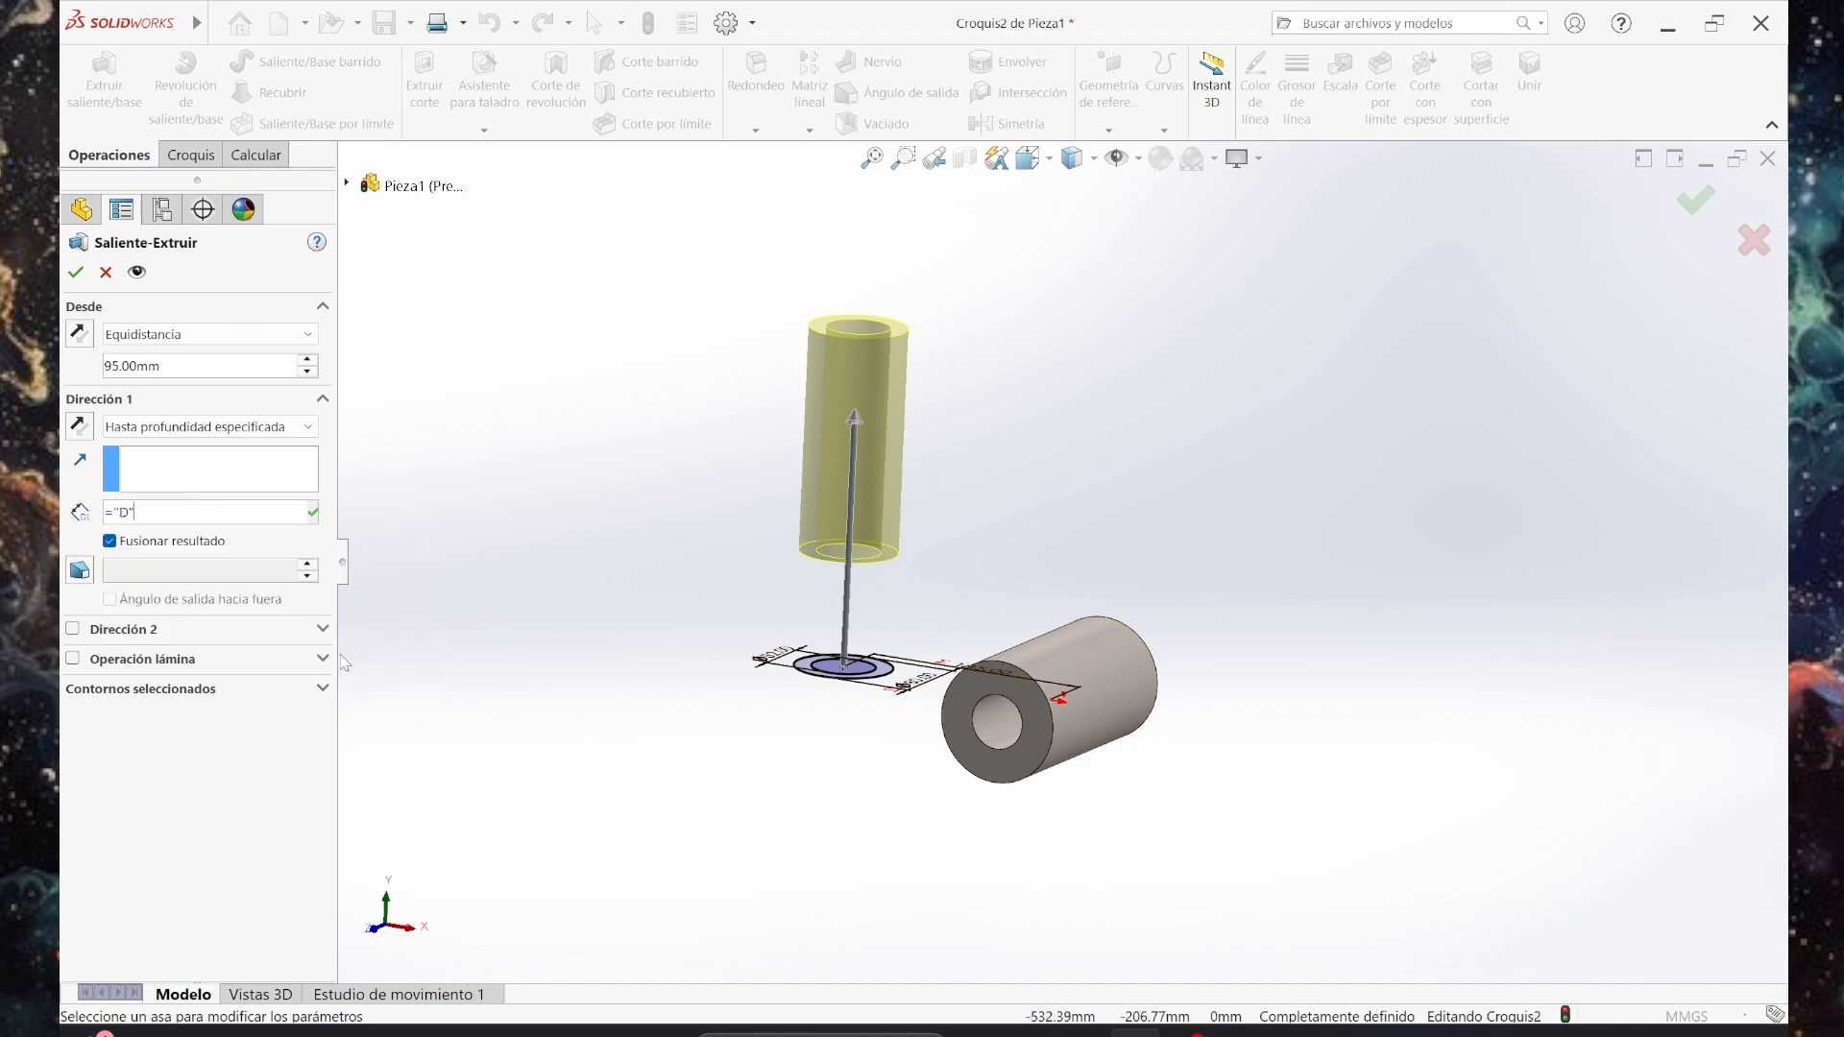
click(73, 276)
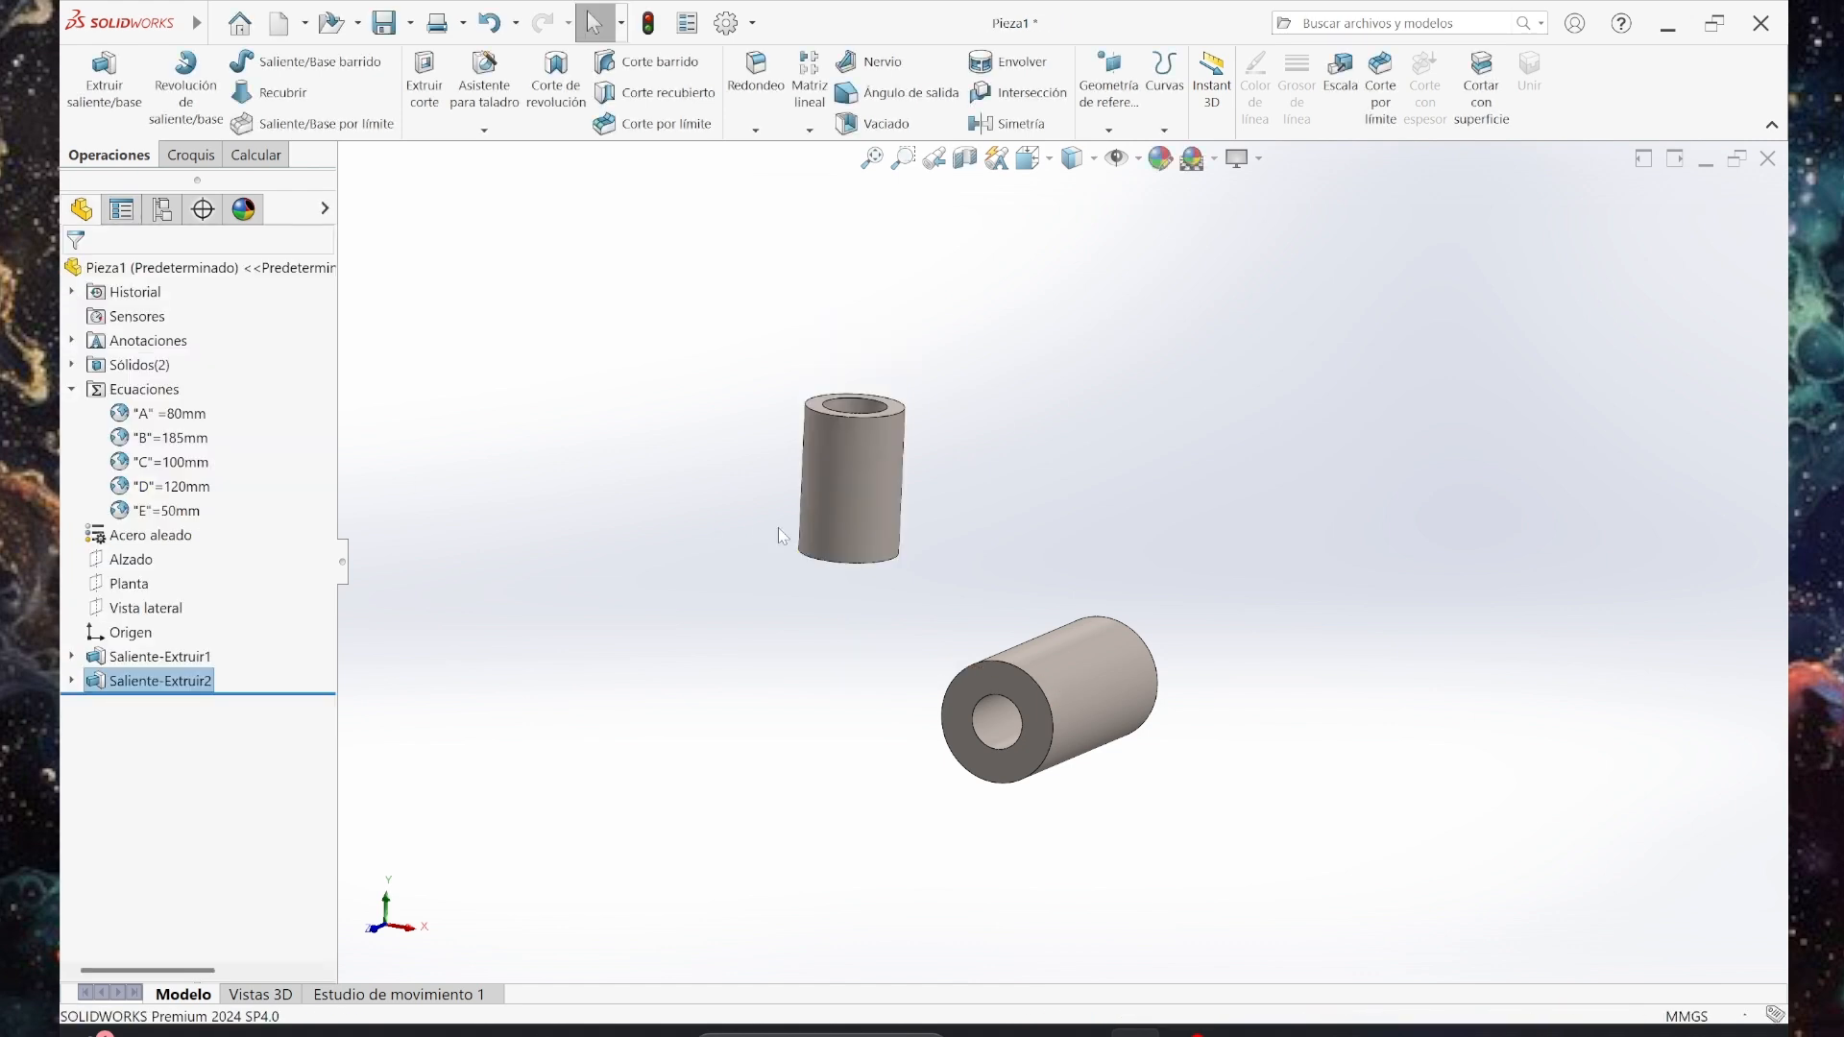
Look over both tubes, switch to the PowerPoint reference drawing, and show it full screen to examine the connecting arm's geometry and dimensions.
middle_drag(900, 765, 977, 751)
middle_drag(1177, 797, 1143, 813)
click(1084, 1033)
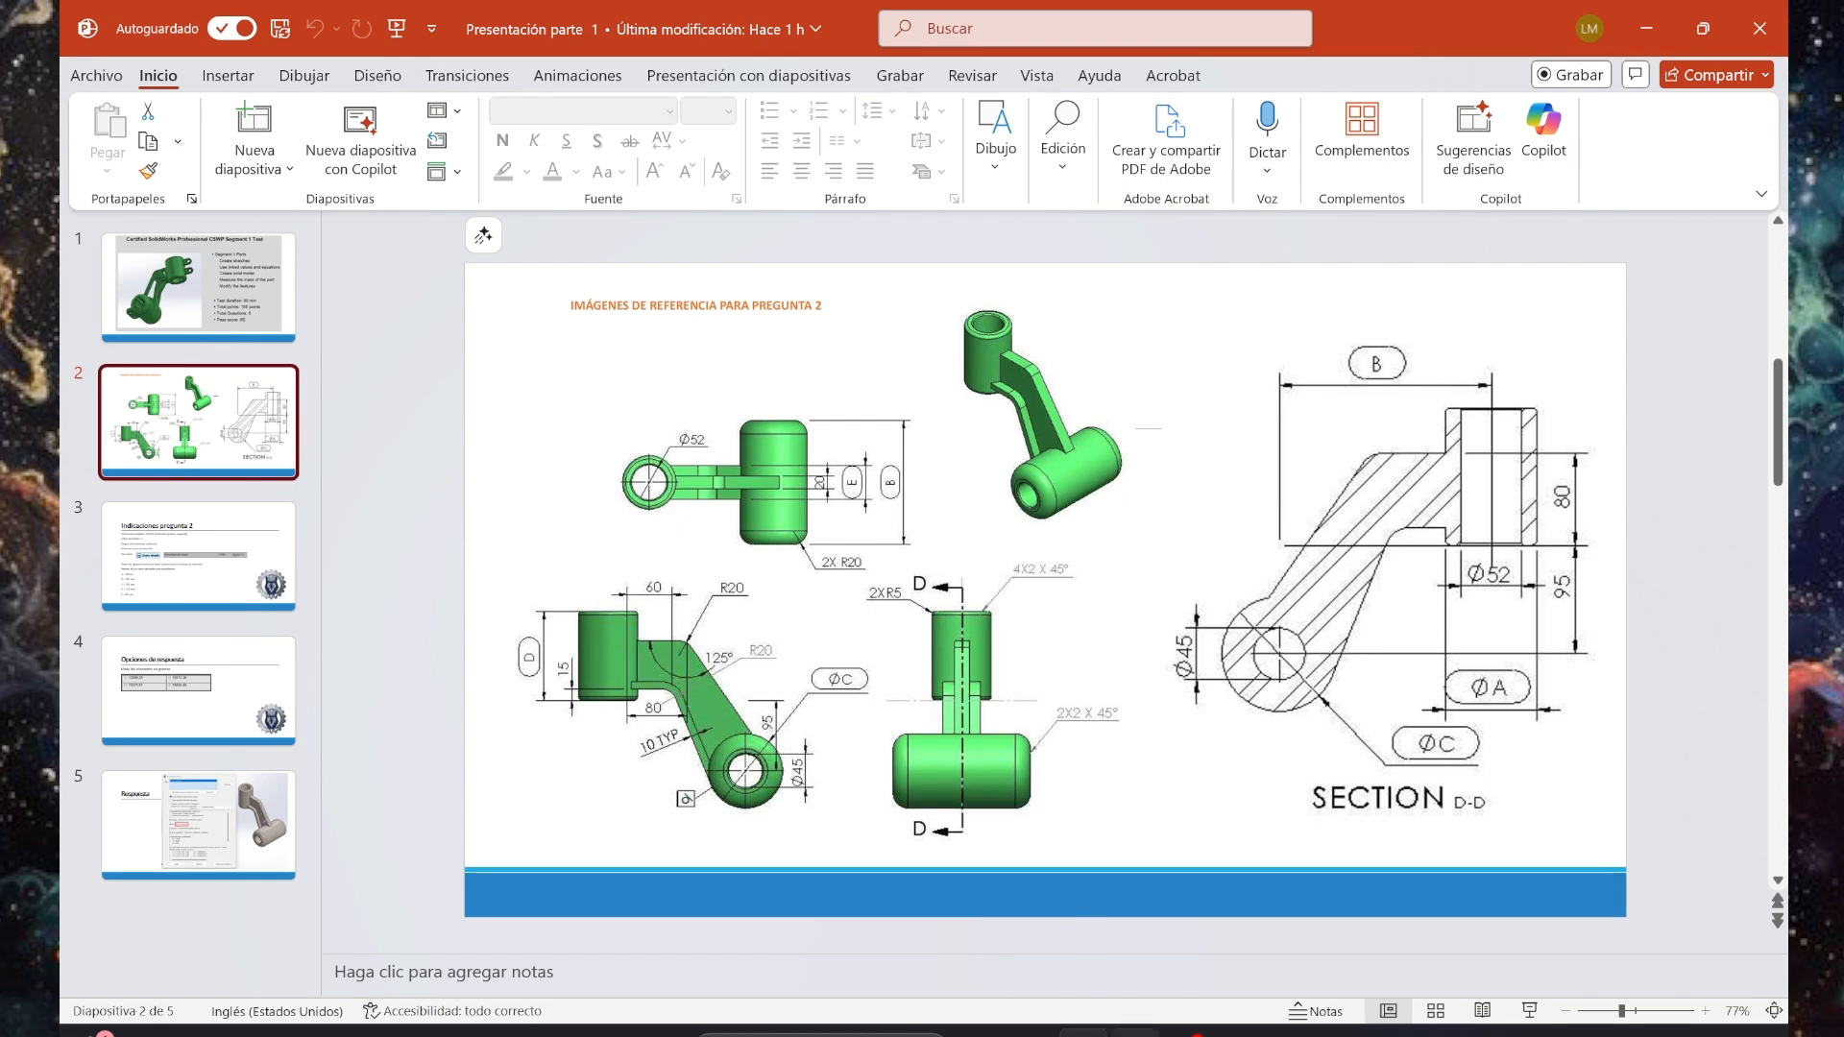
click(1136, 1033)
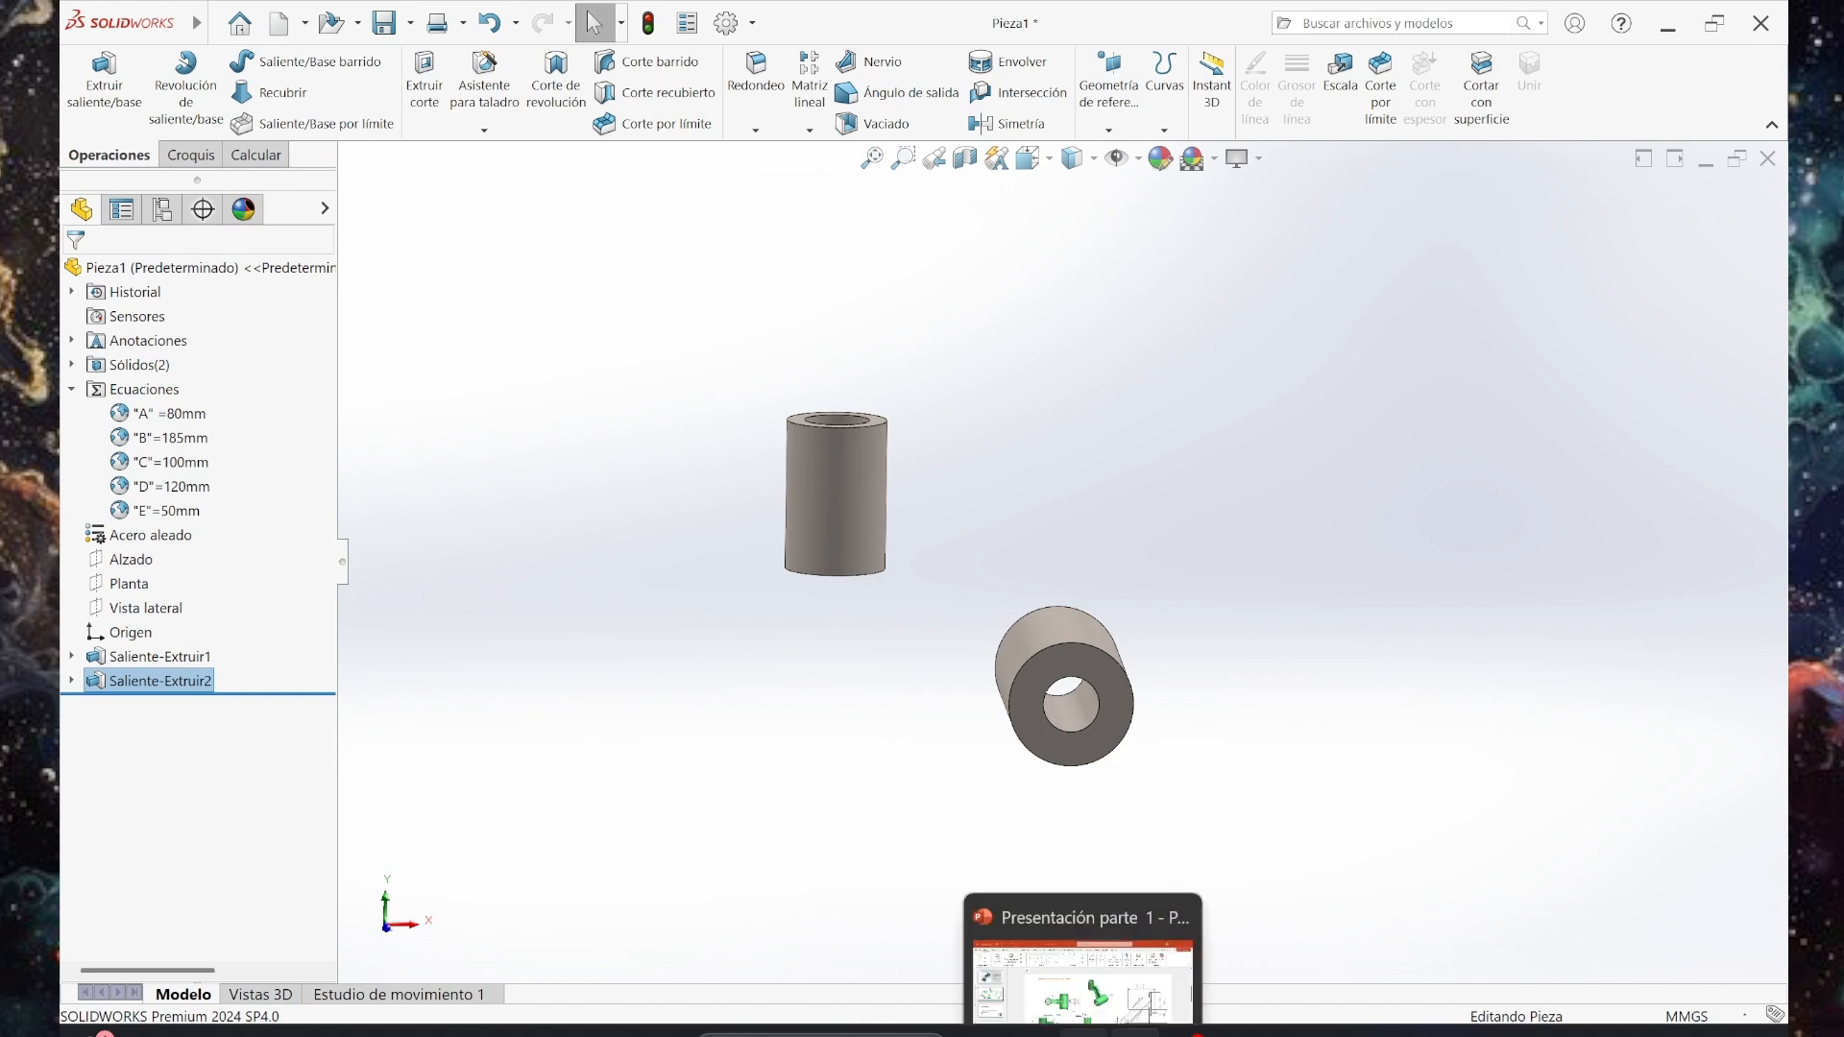
click(1083, 1034)
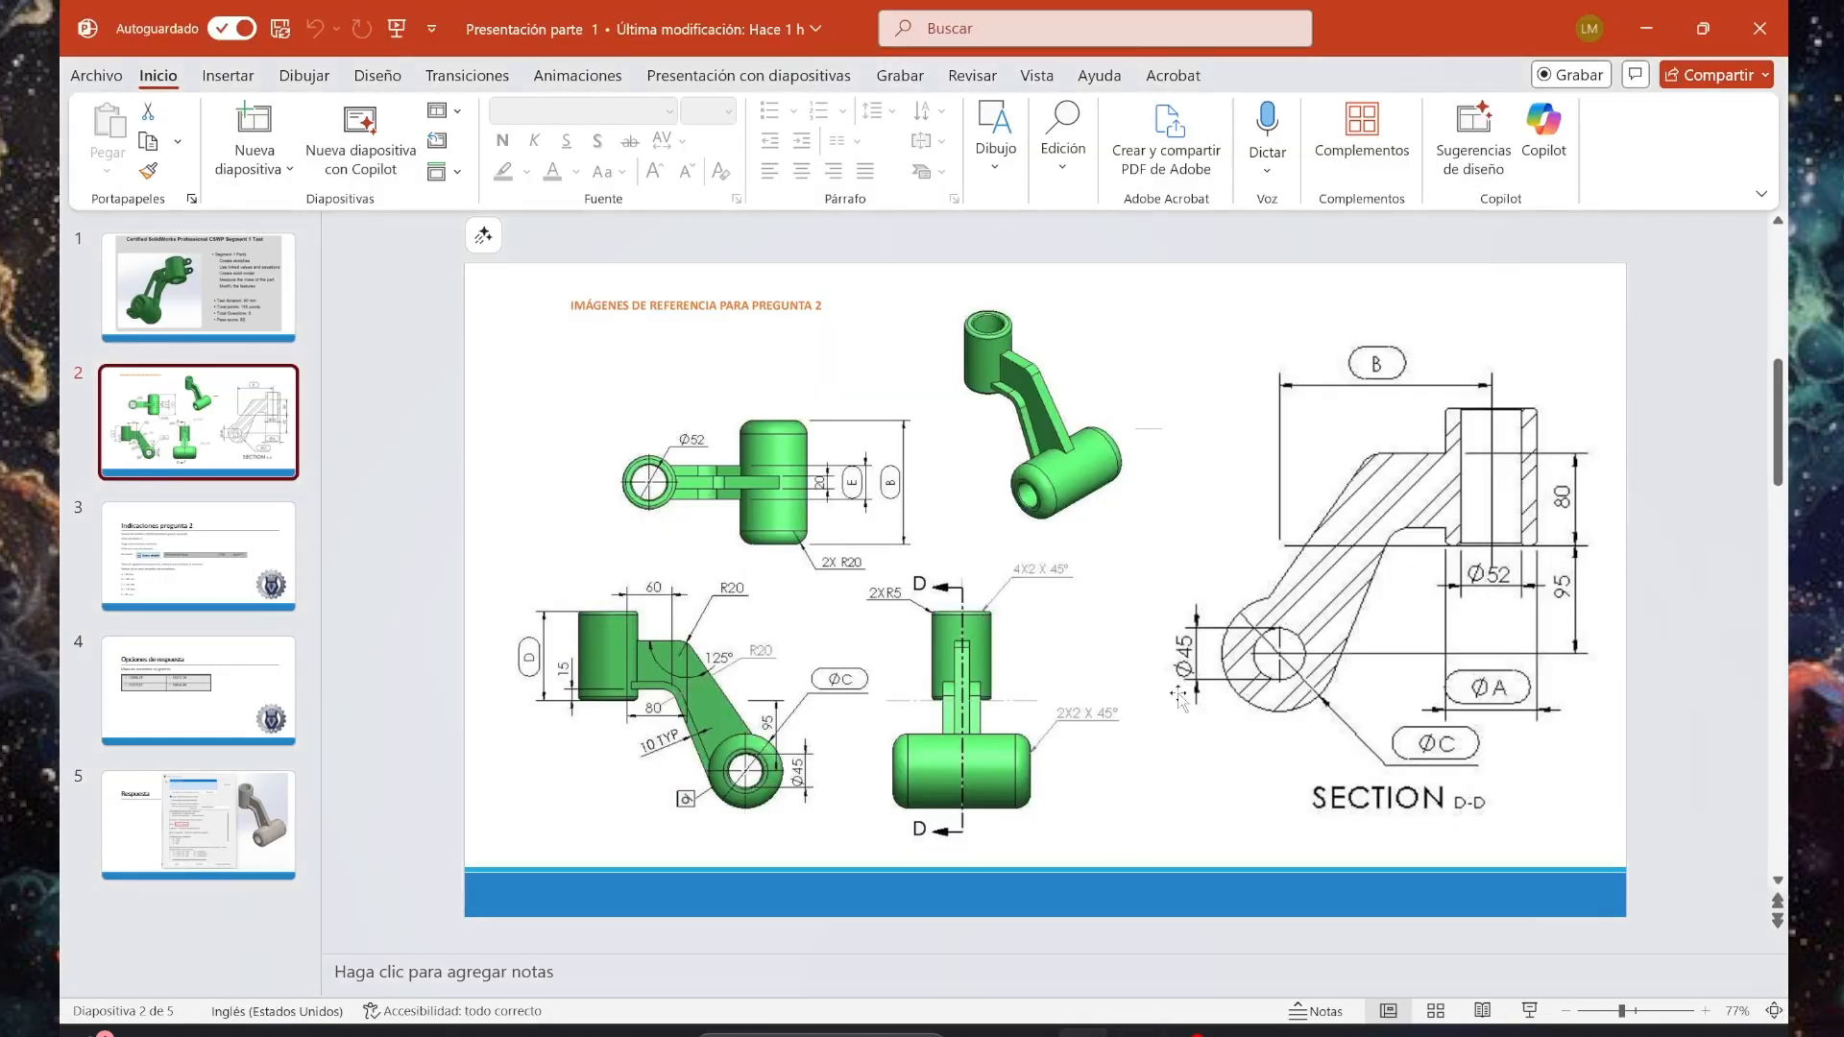
click(1529, 1010)
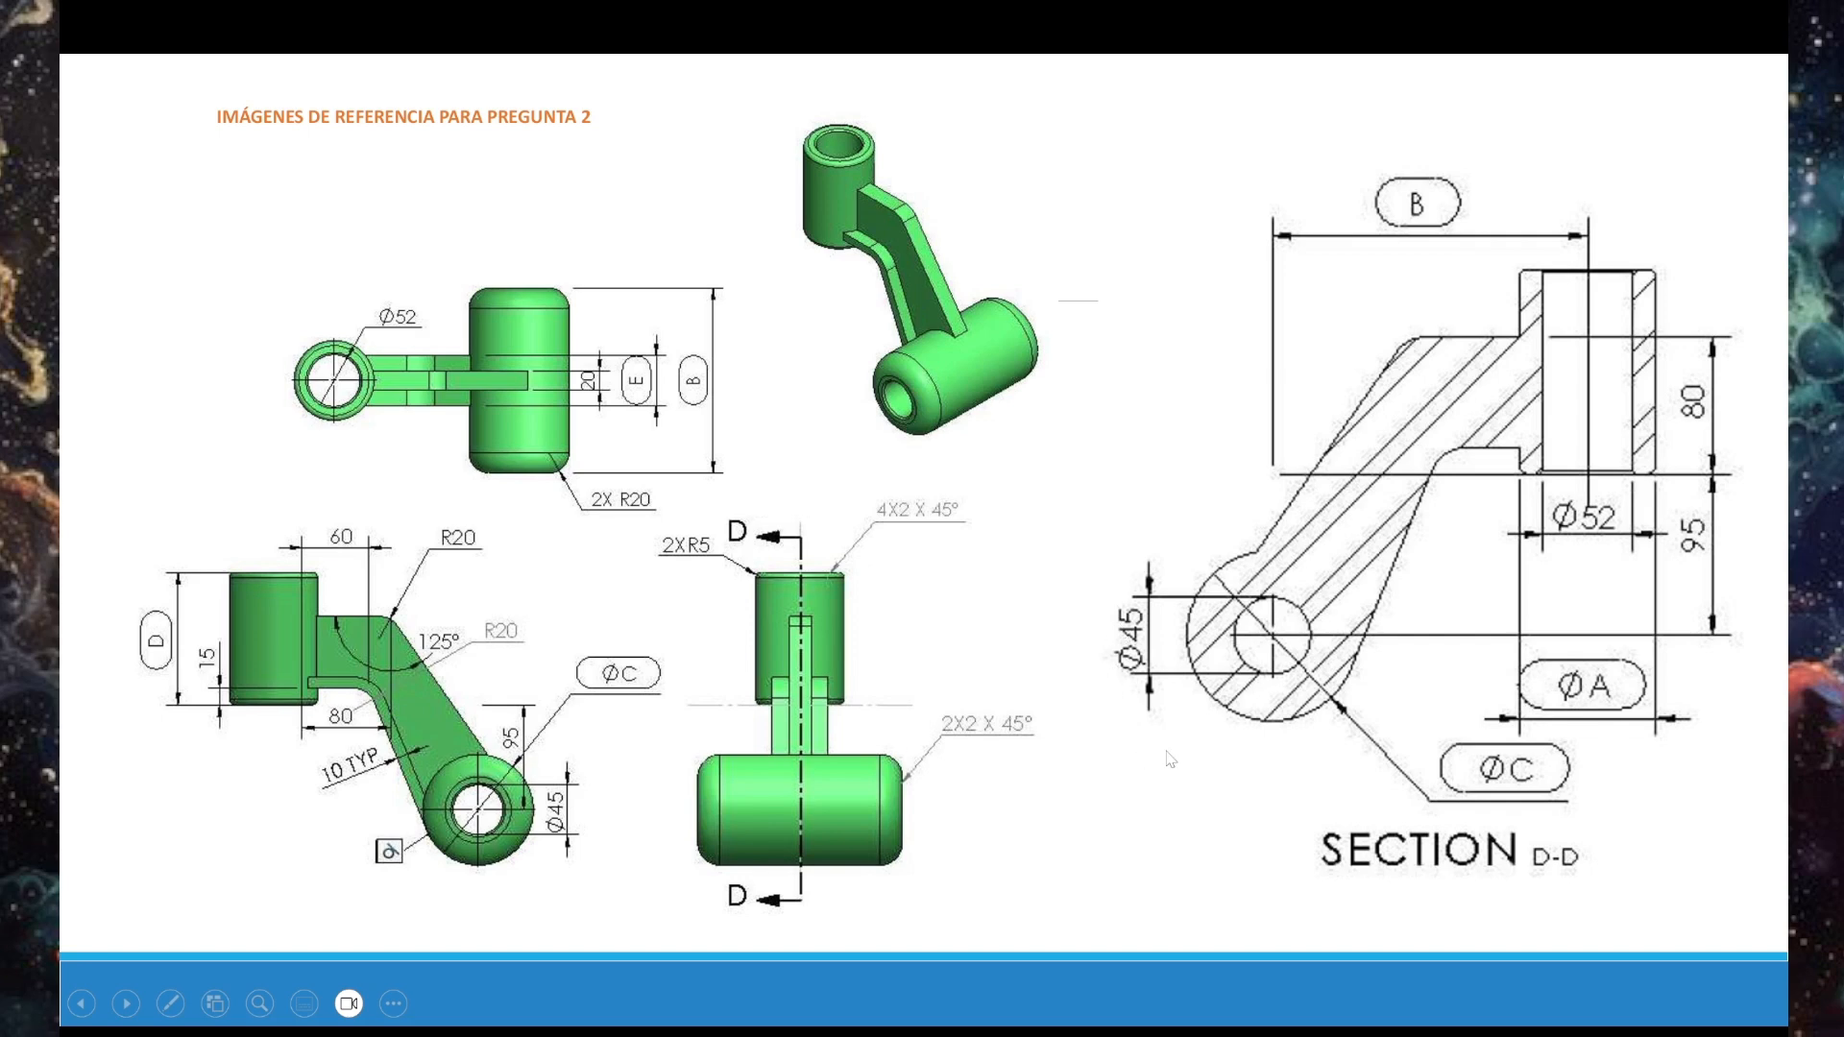
Examine the connecting arm's profile and dimensions in the full-screen reference drawing, and switch back to SOLIDWORKS.
key(Escape)
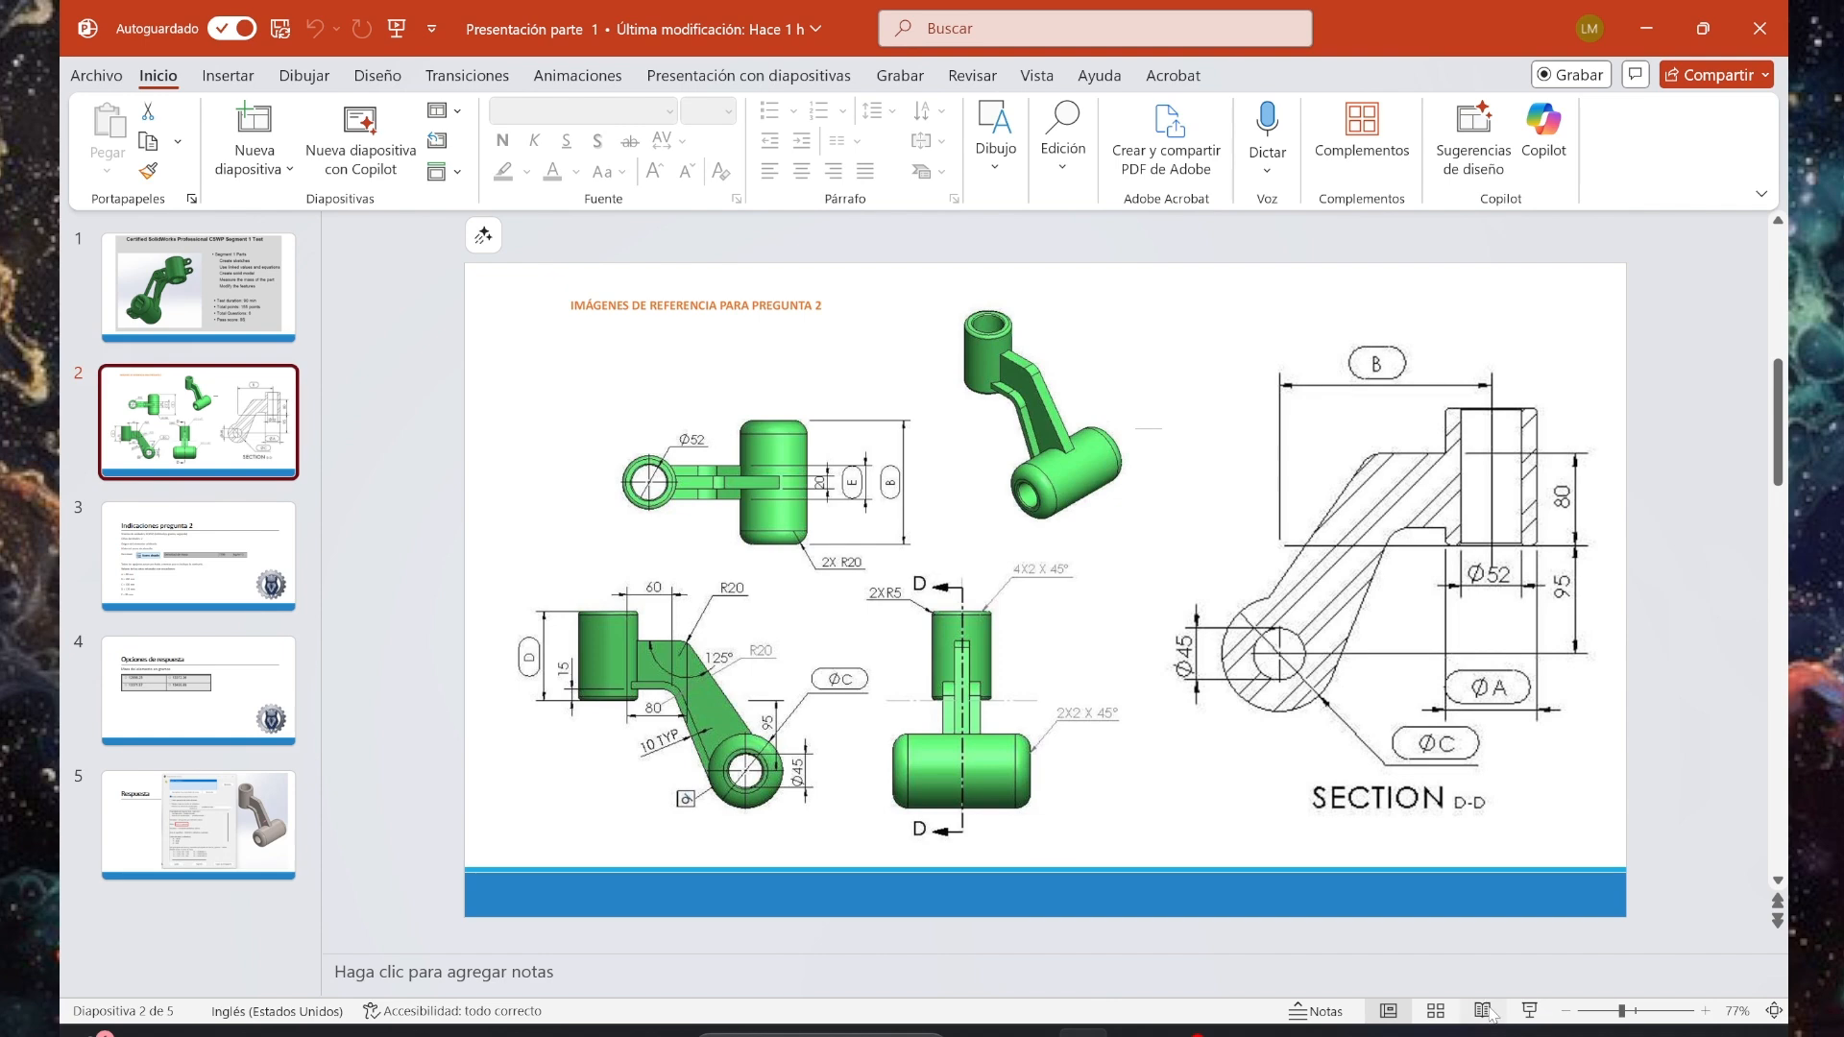
click(1531, 1016)
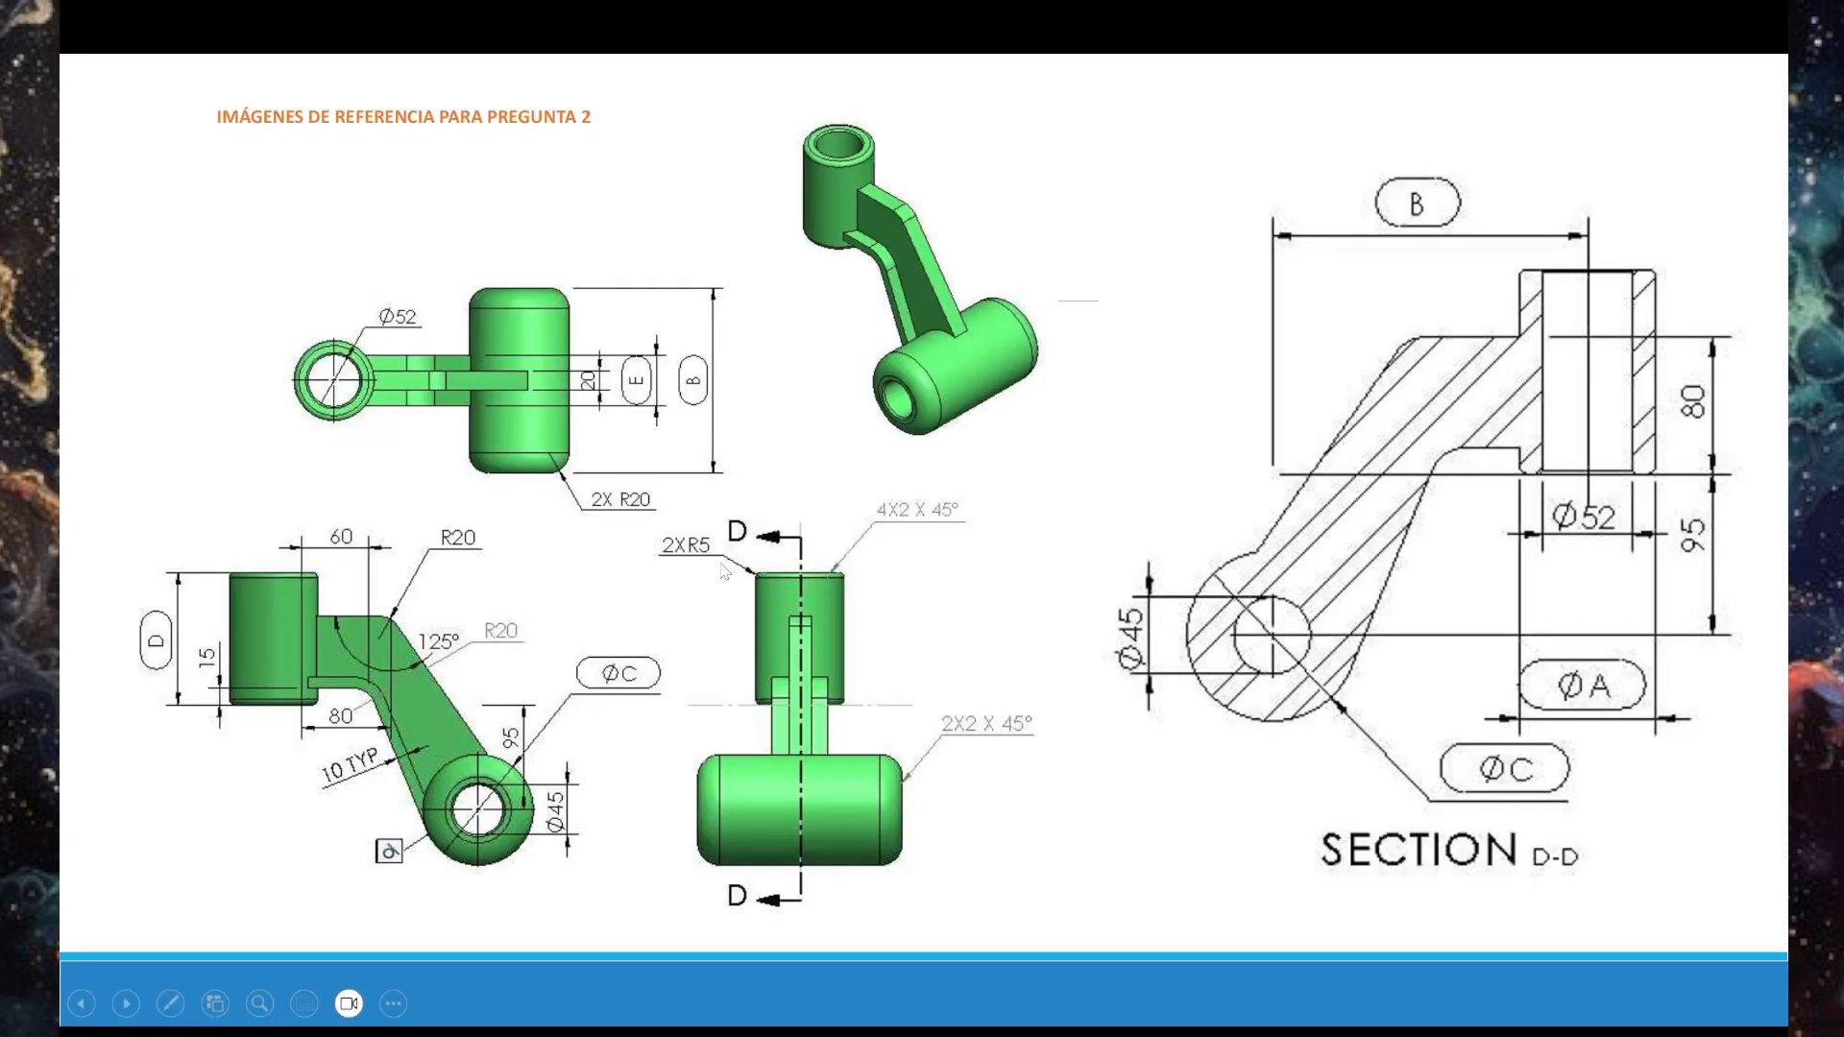
click(171, 1004)
click(188, 761)
key(Escape)
mouse_move(1137, 1031)
click(1101, 928)
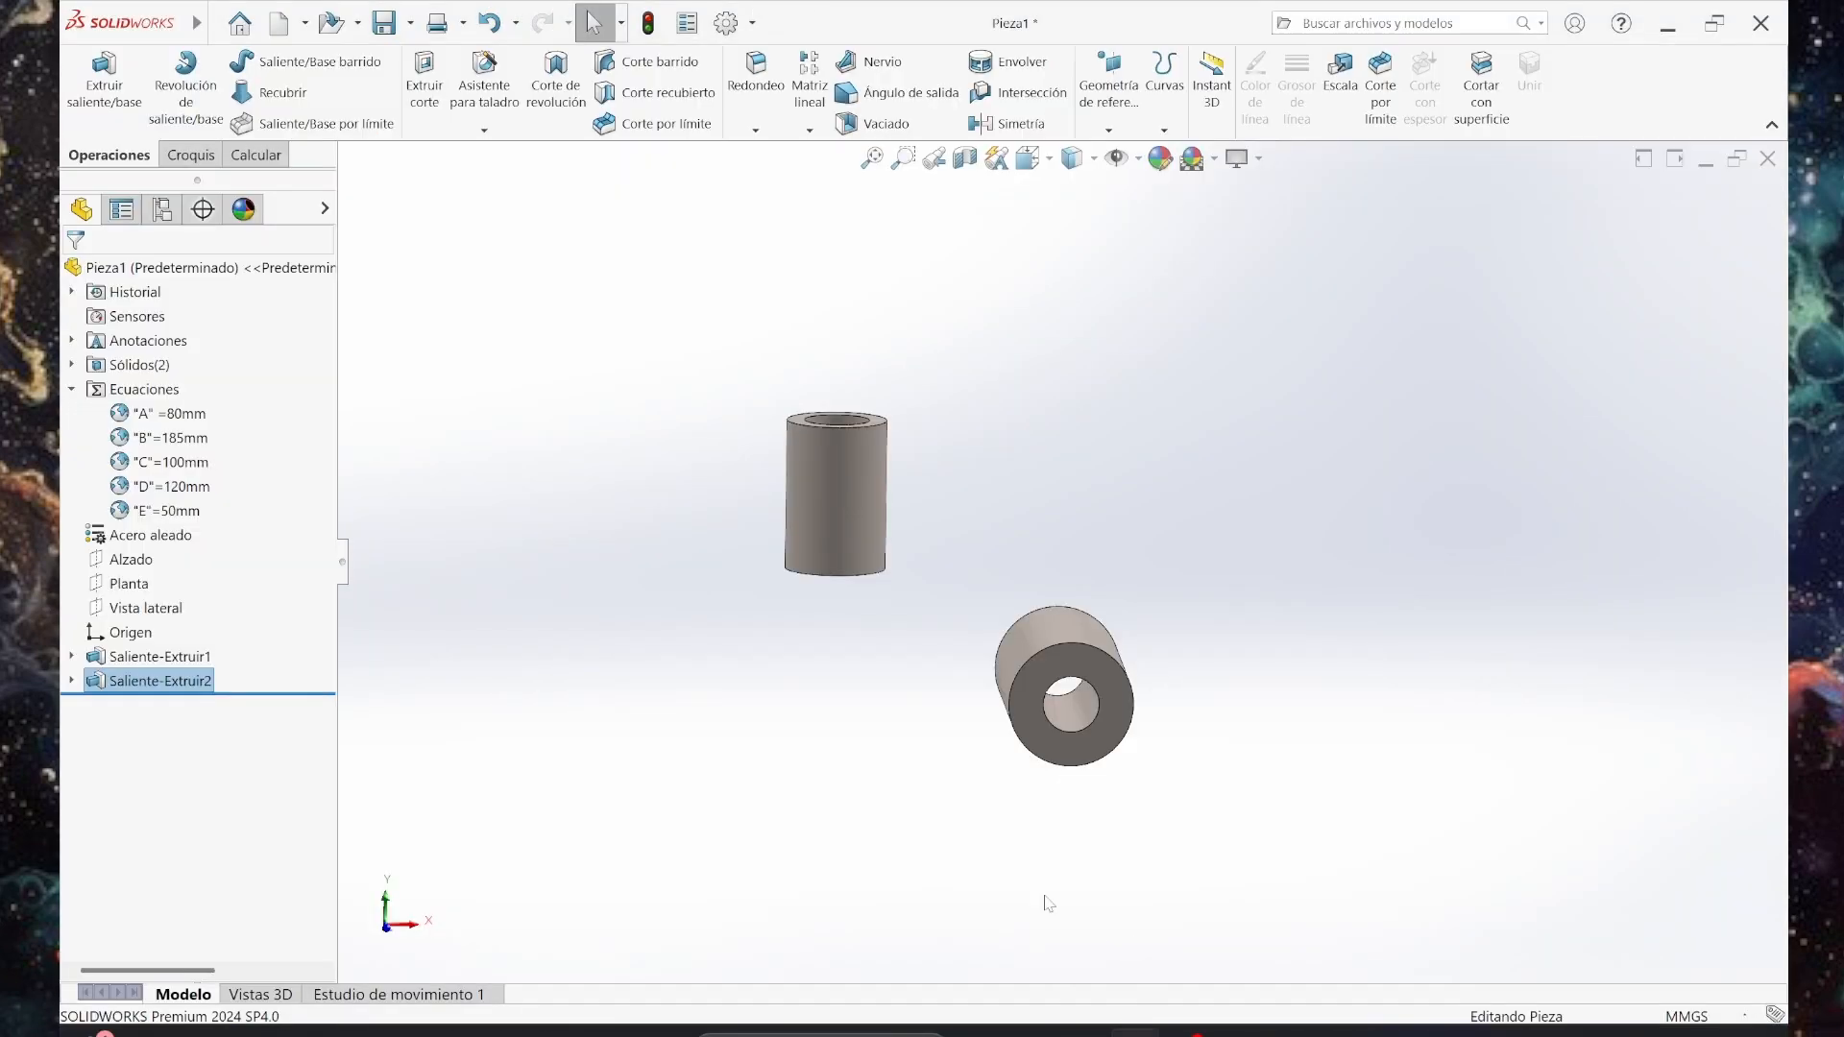
Start a new sketch on the Alzado plane for the connecting arm's profile.
click(132, 561)
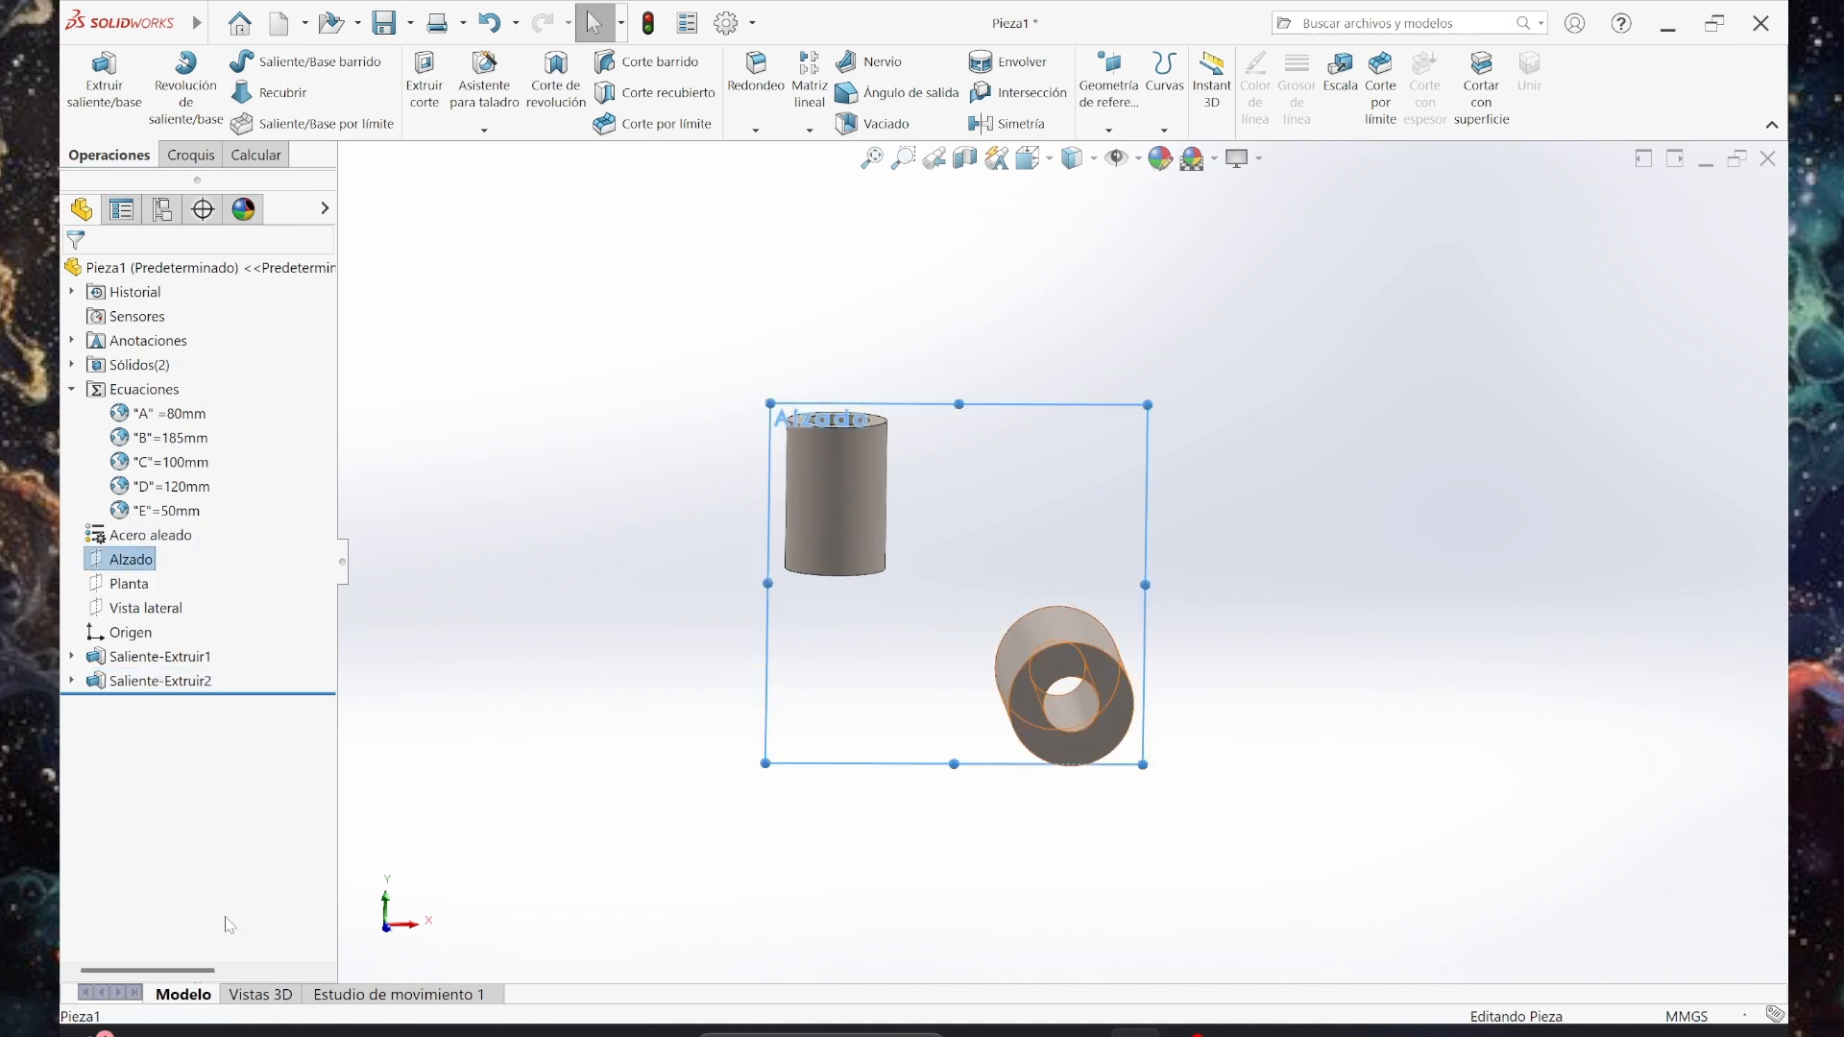
click(139, 563)
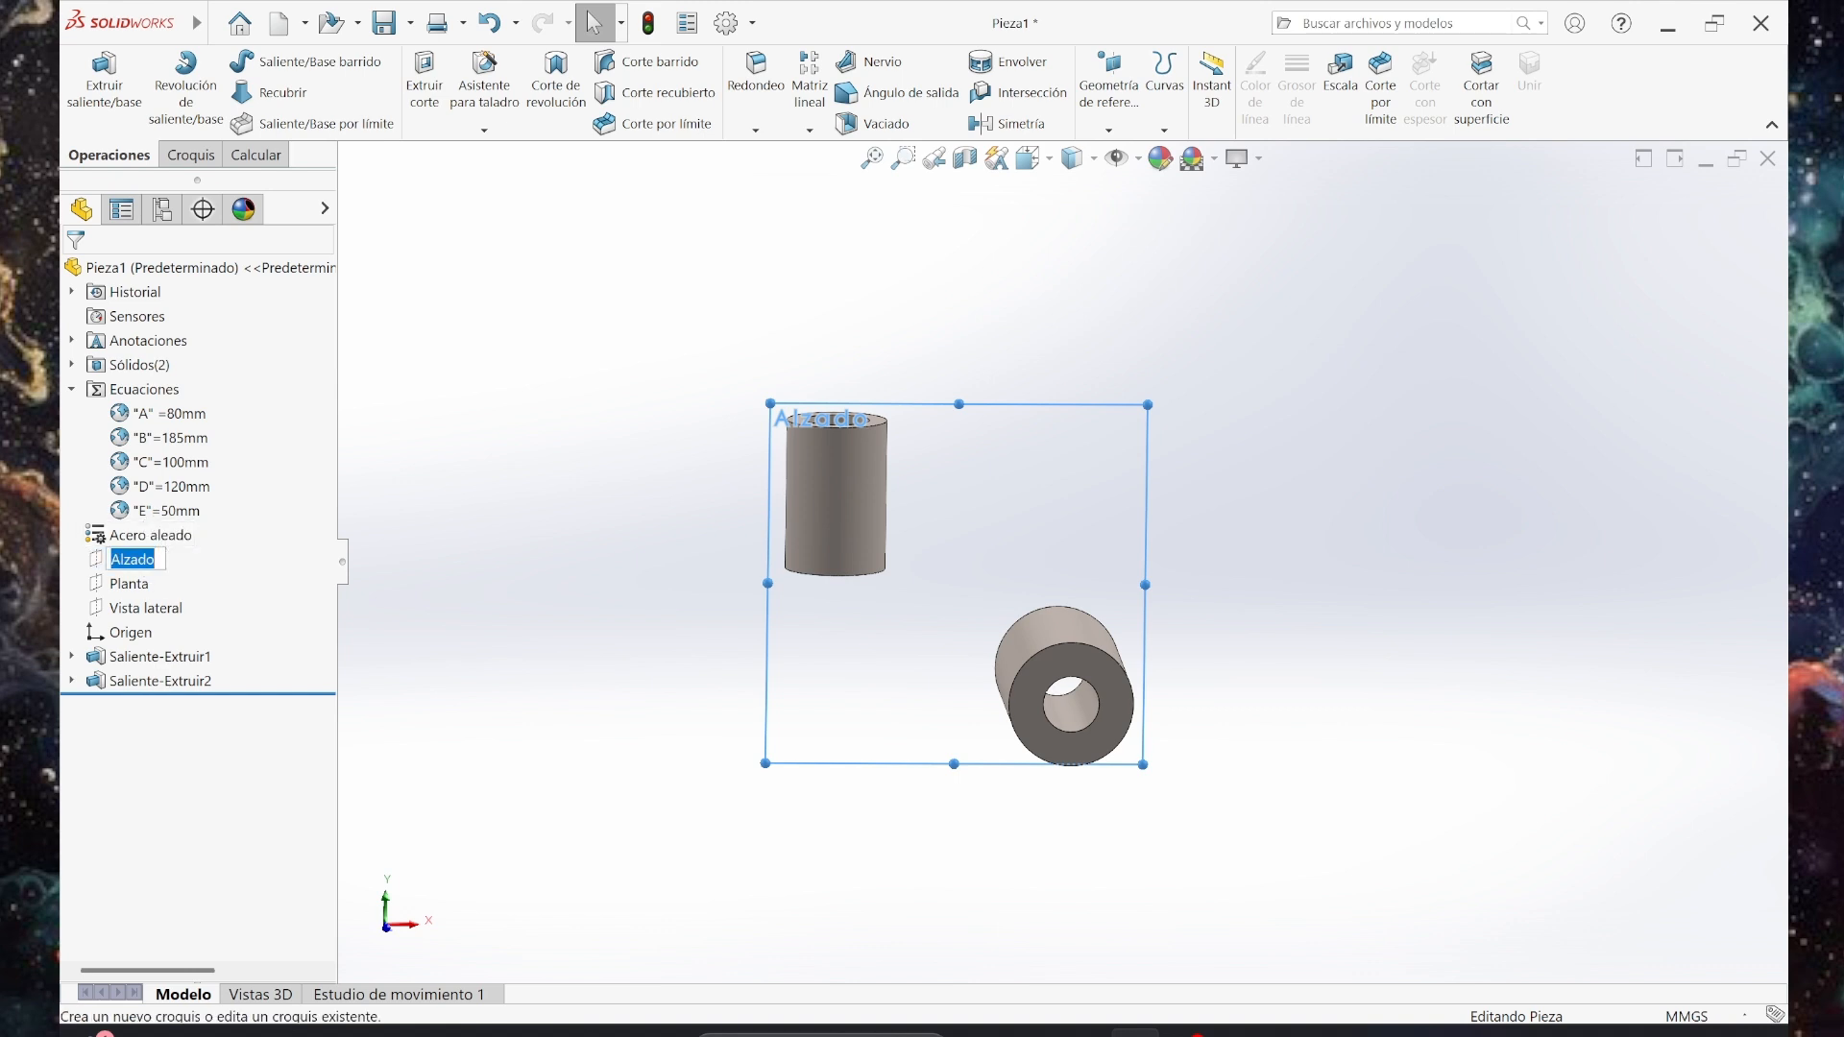
click(95, 563)
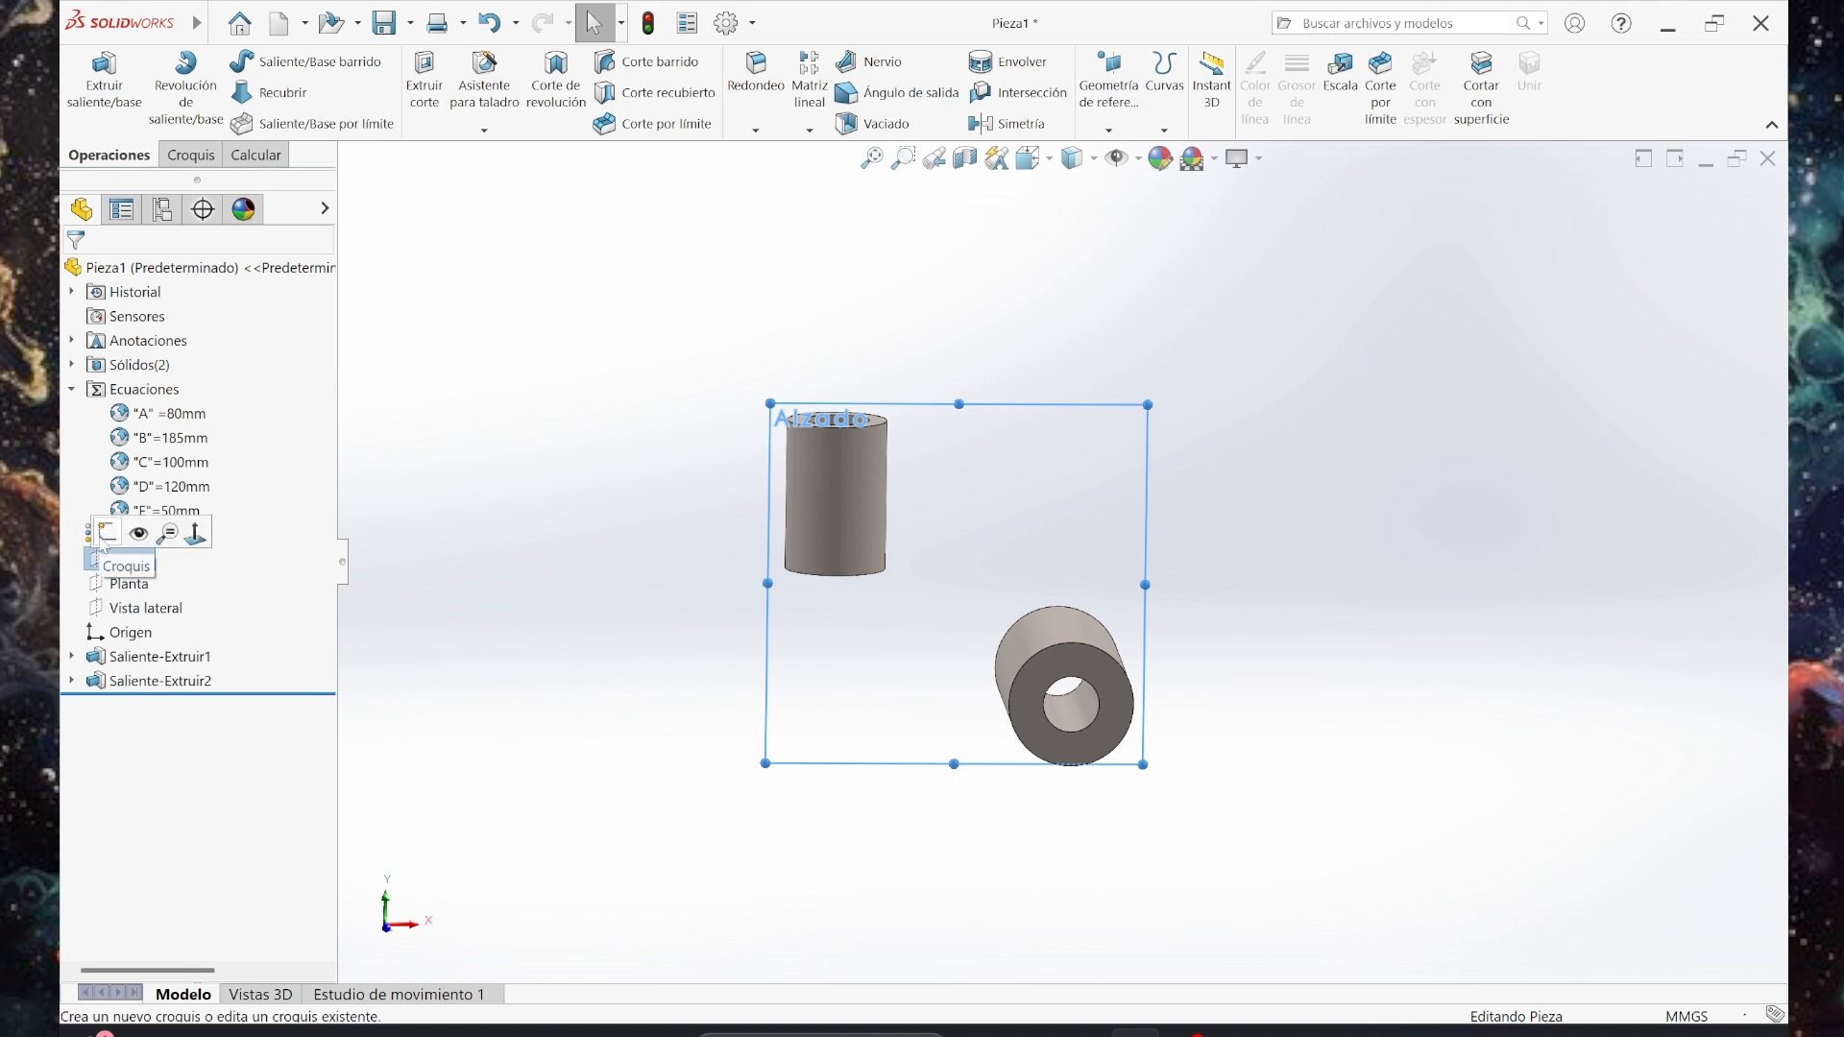
click(108, 534)
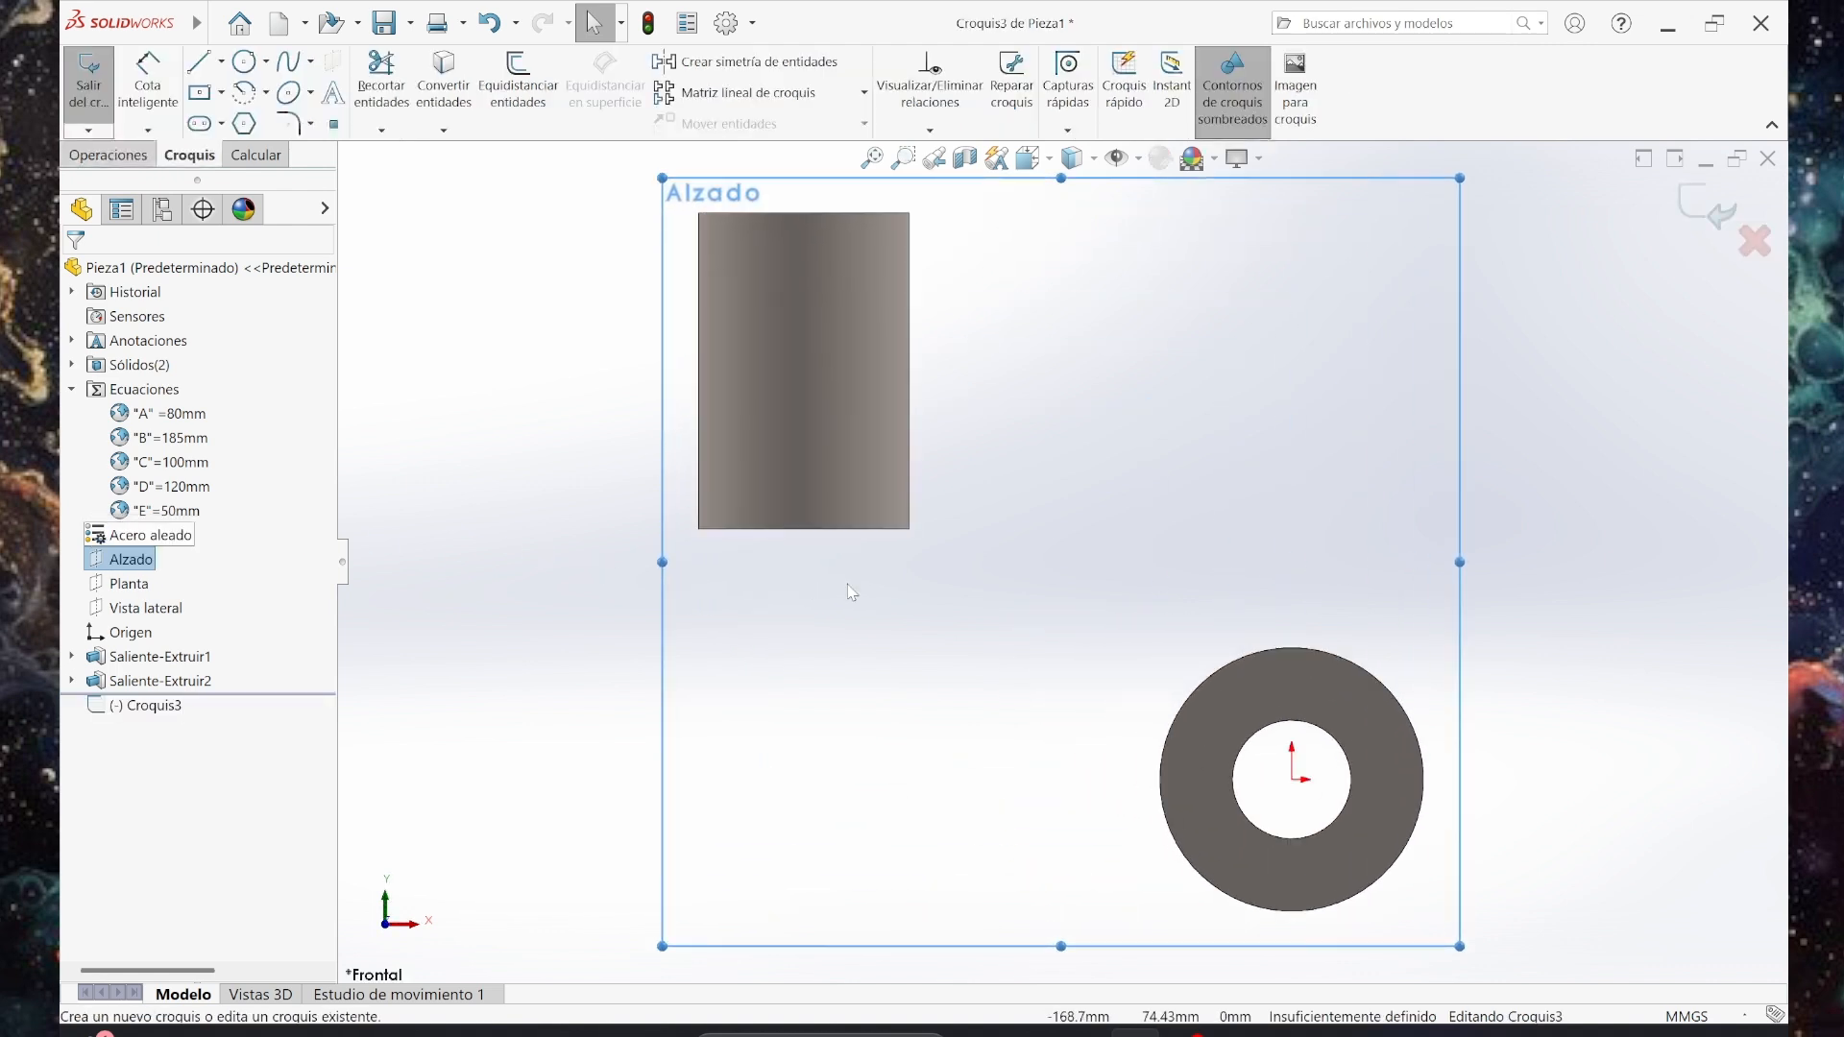
Apply a section view through the Alzado plane with zero offset, so both tubes are shown cut at the sketch plane.
click(964, 161)
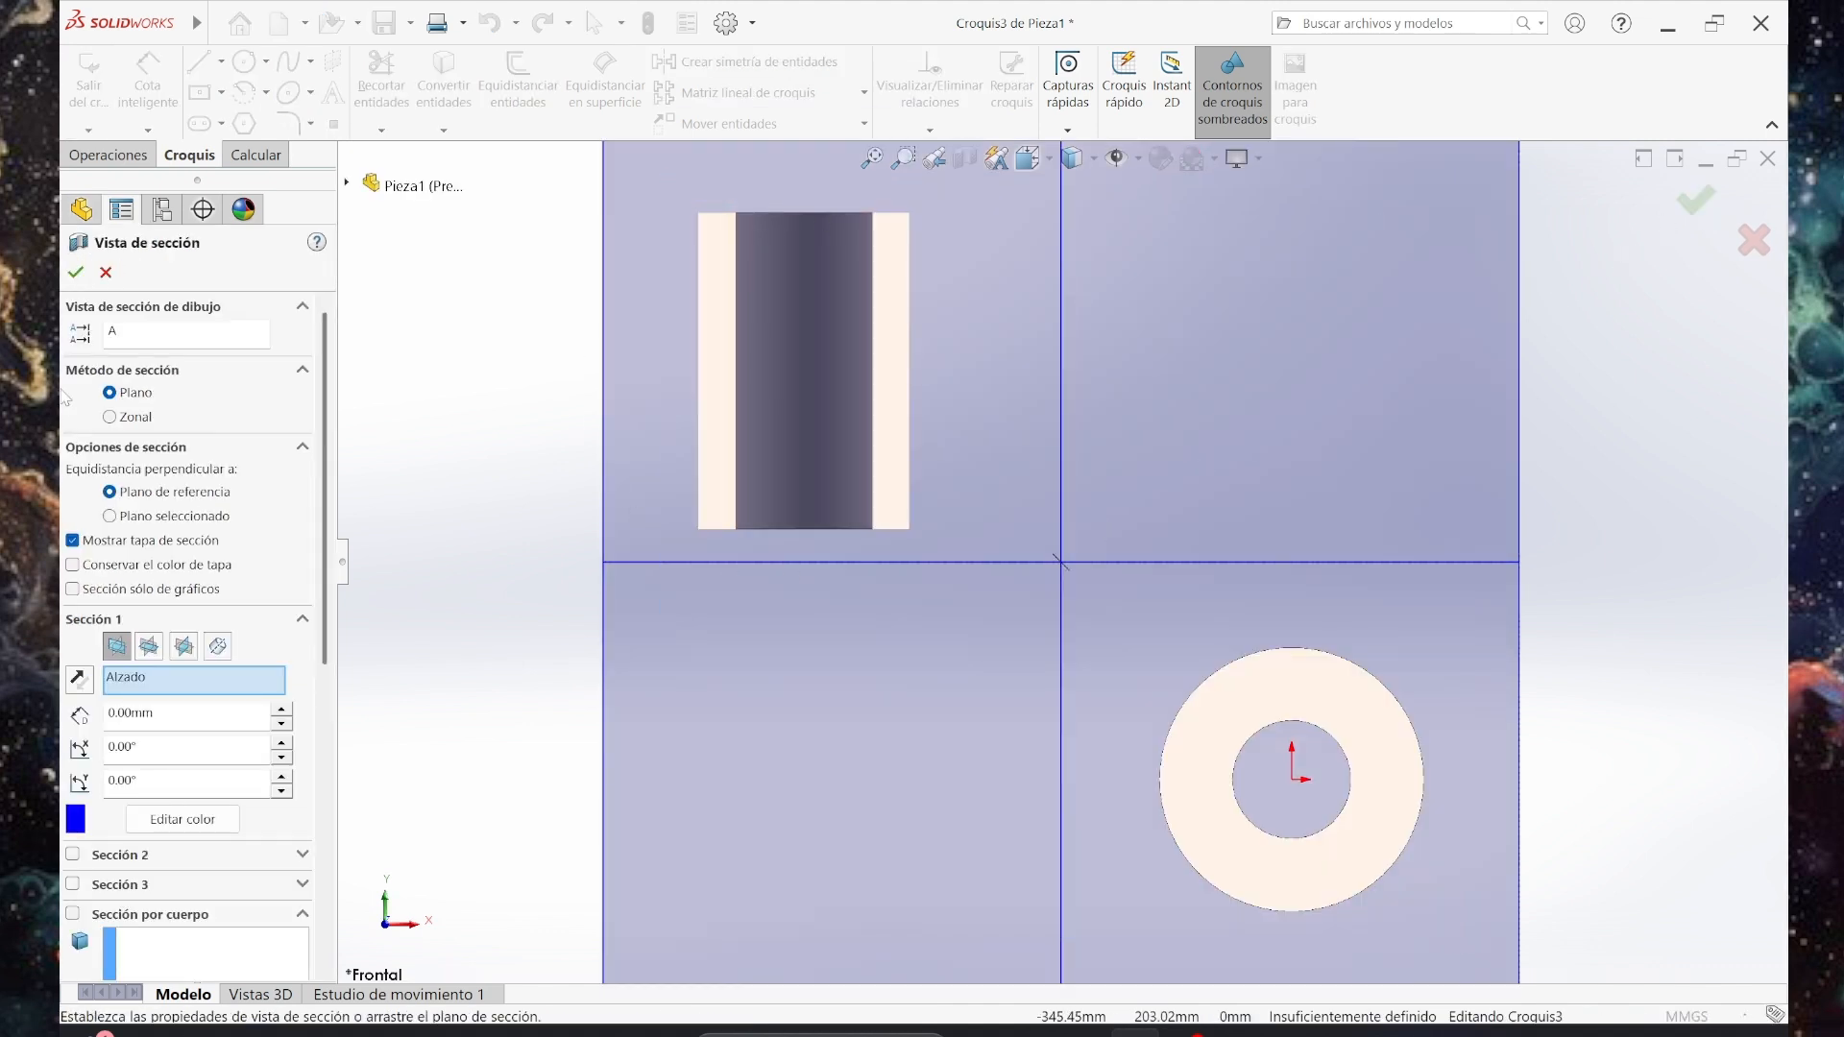
click(154, 648)
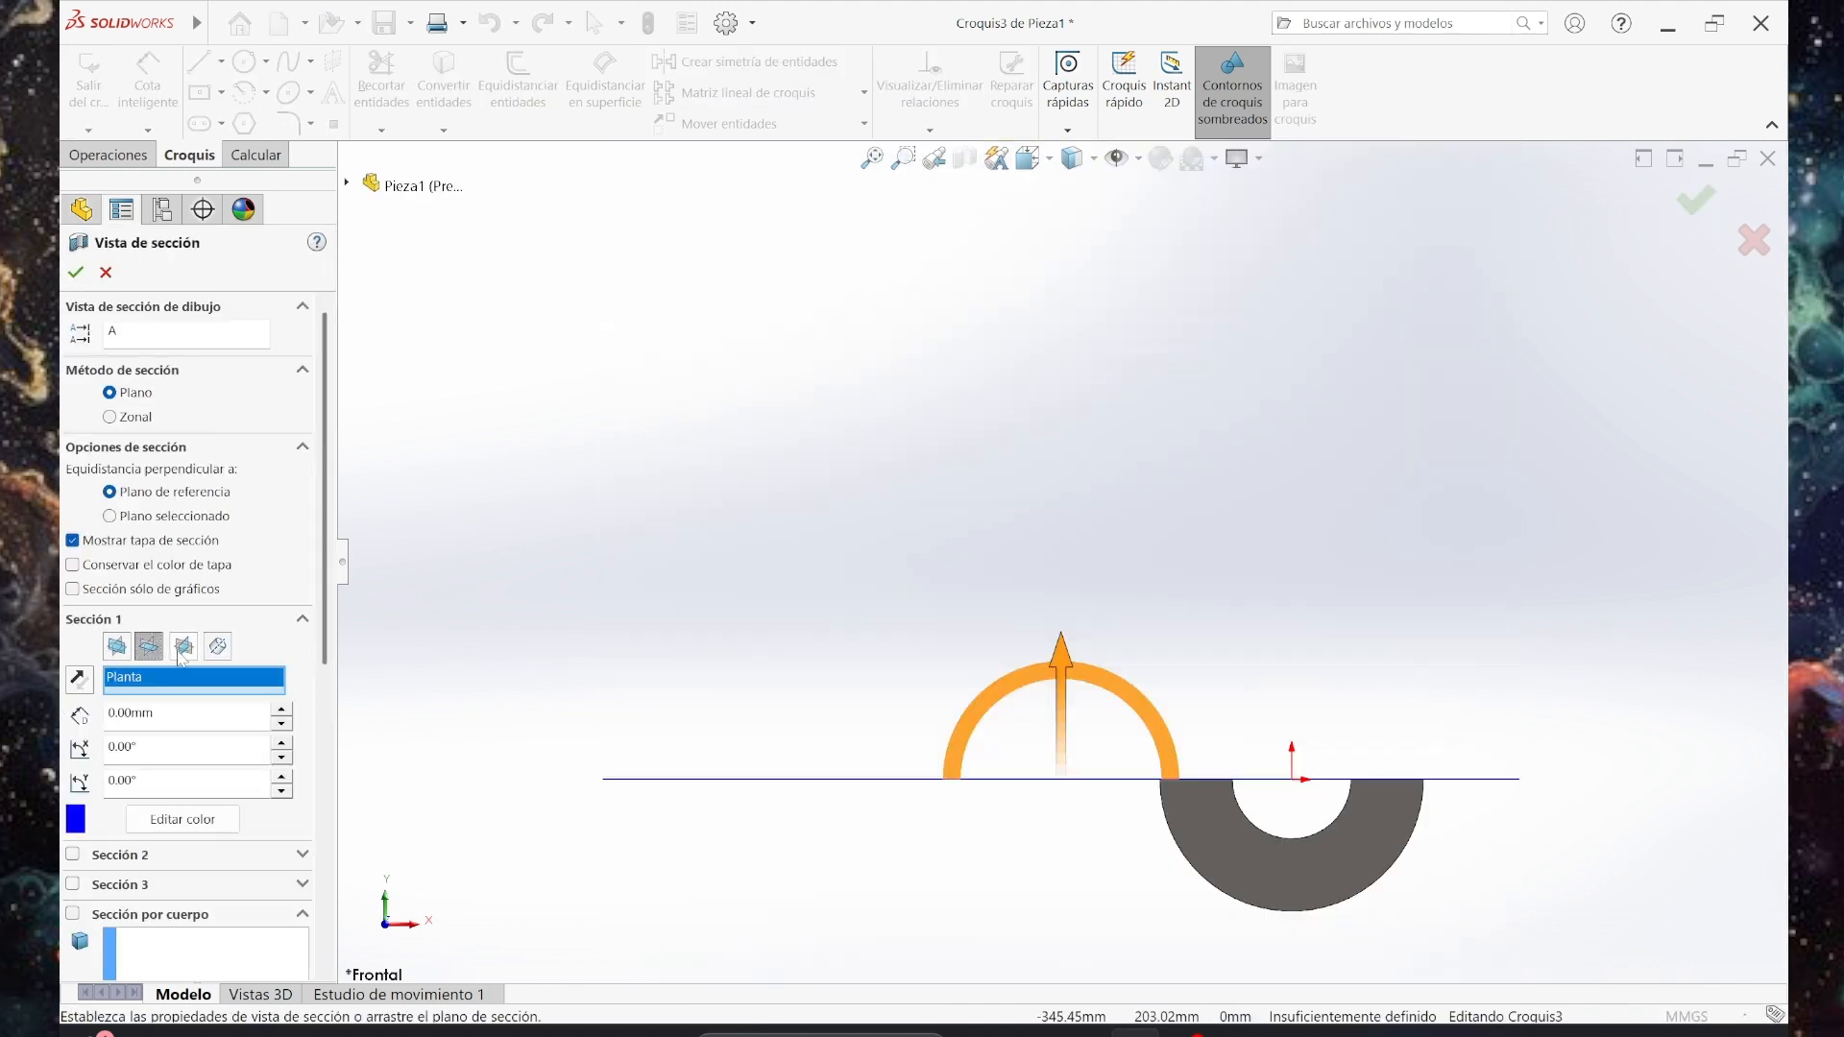
click(182, 650)
click(226, 650)
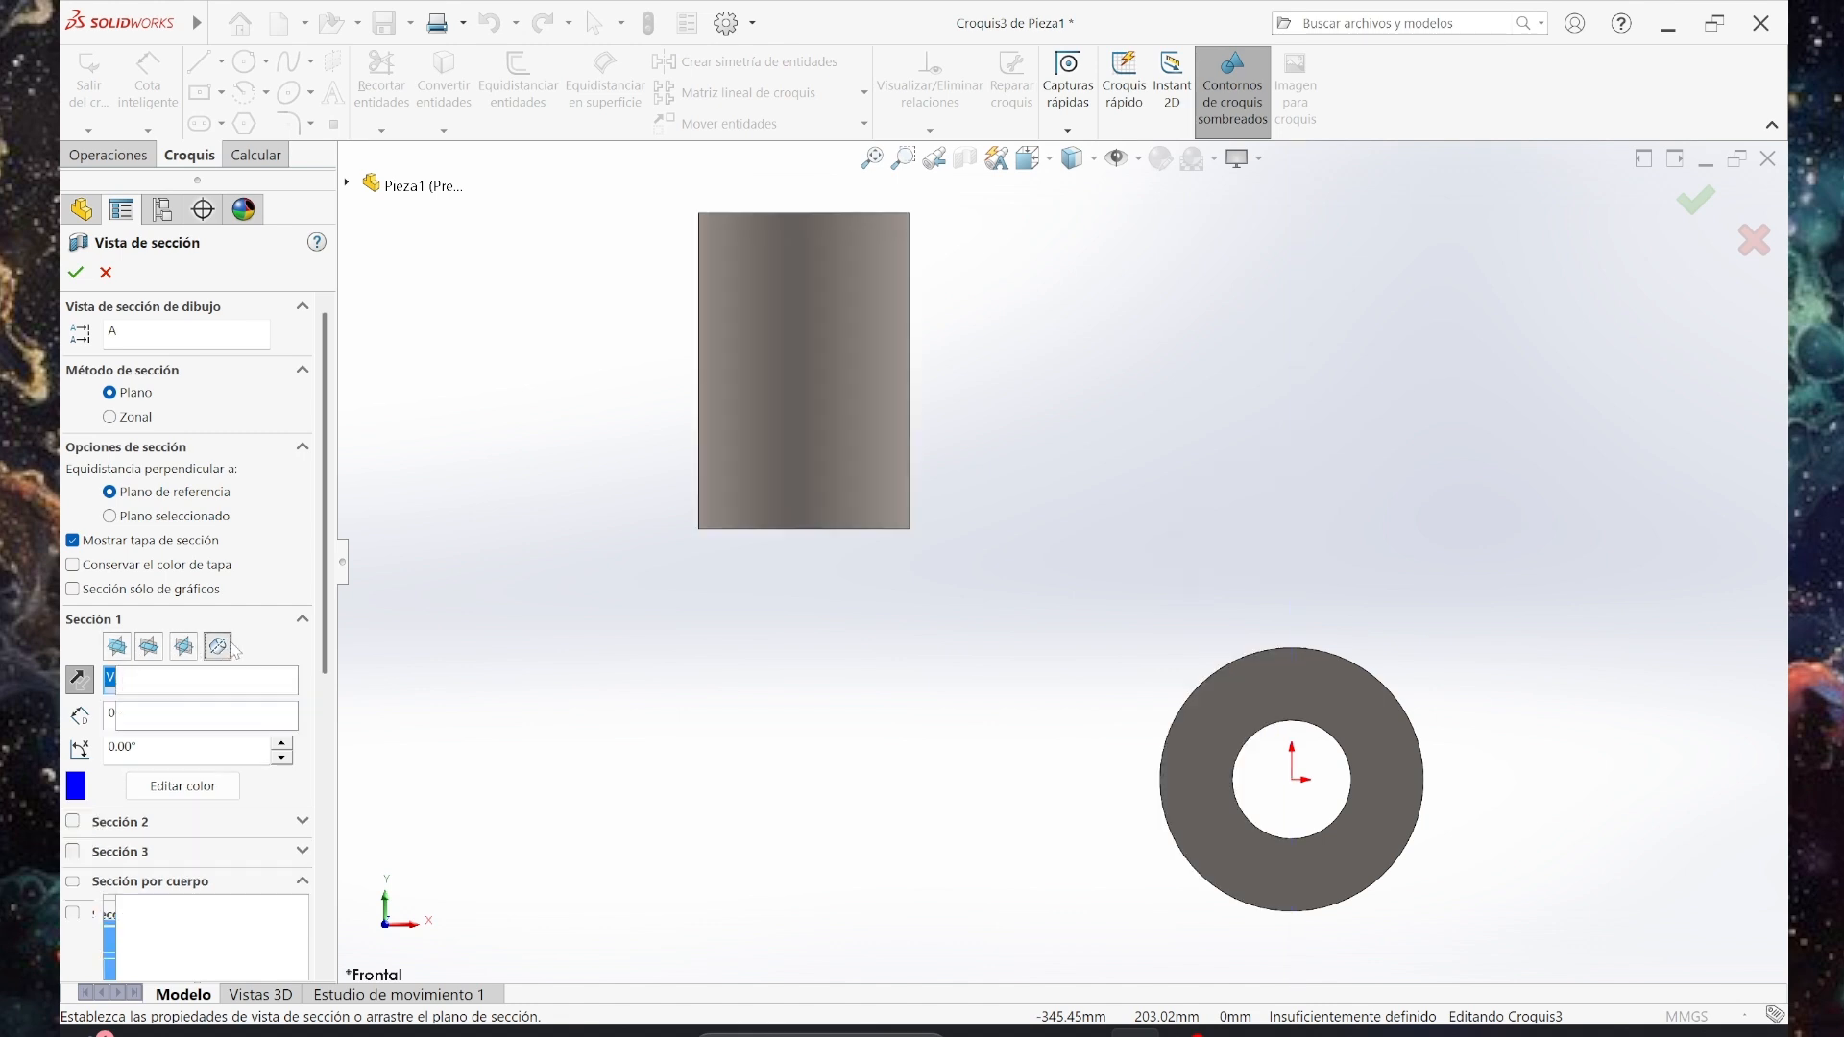
click(117, 650)
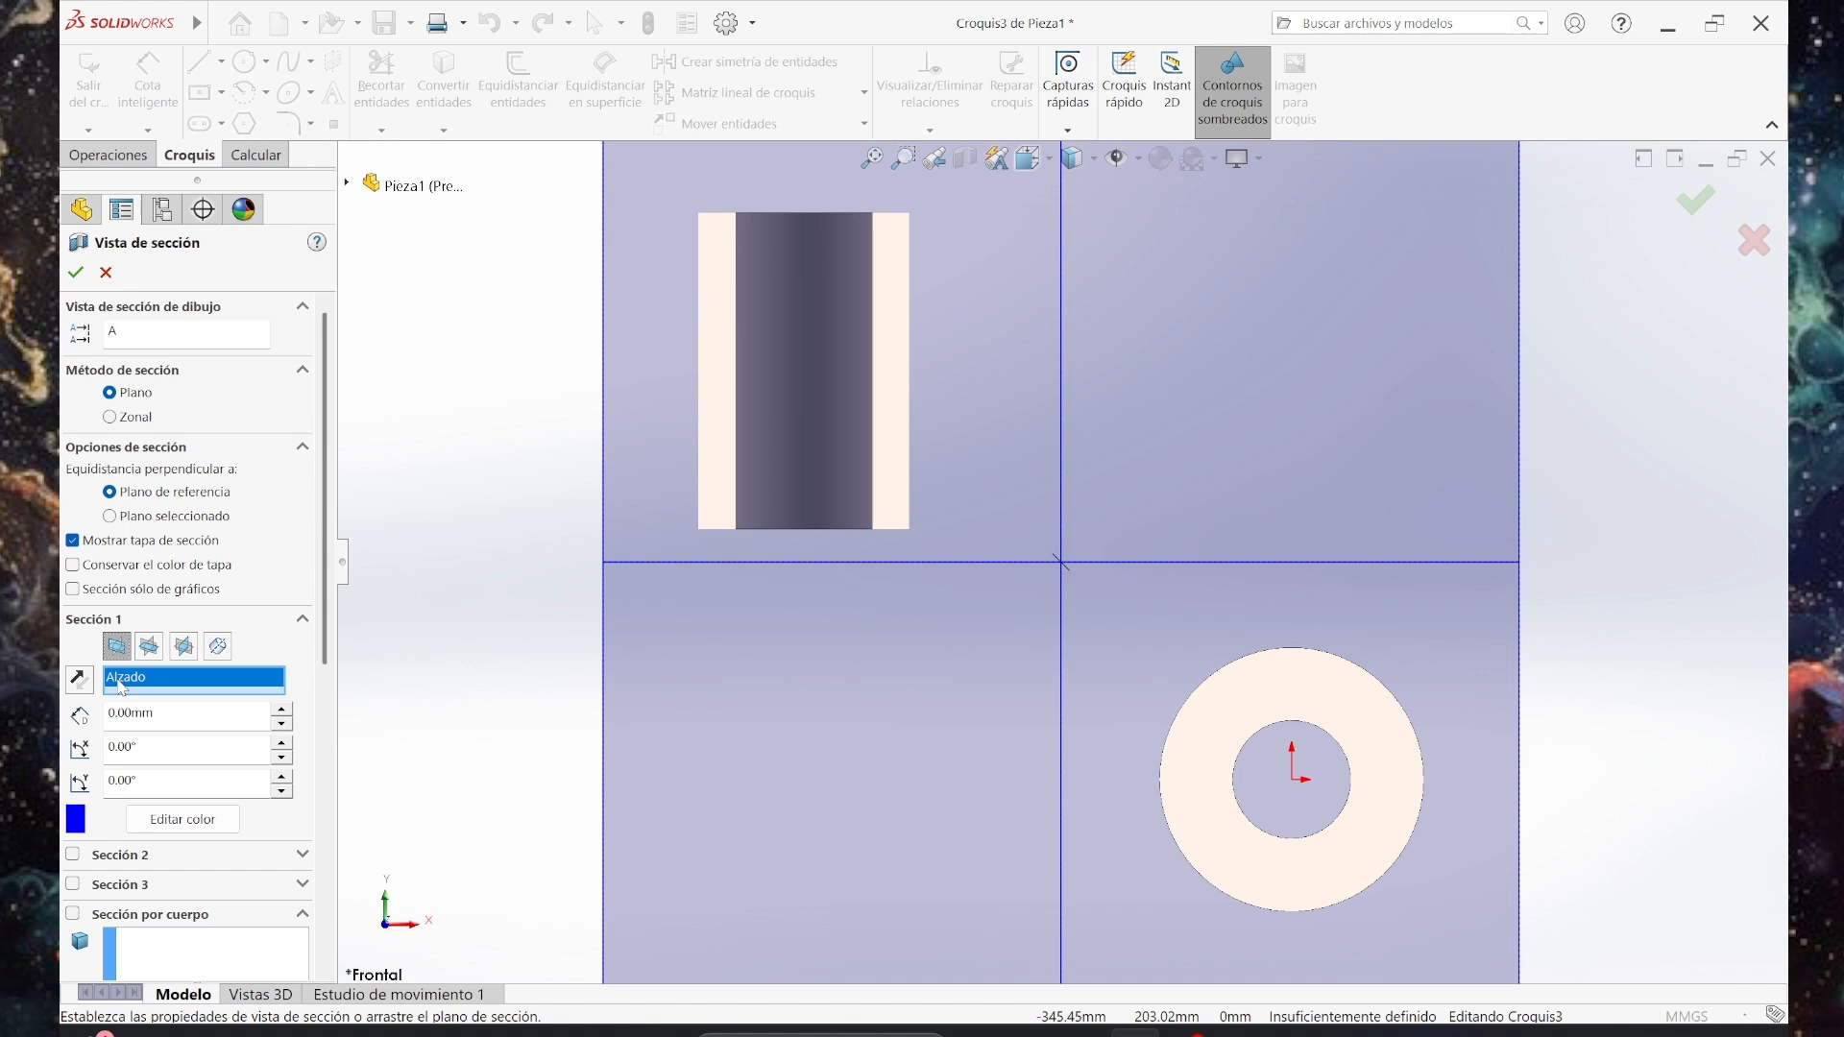
click(75, 277)
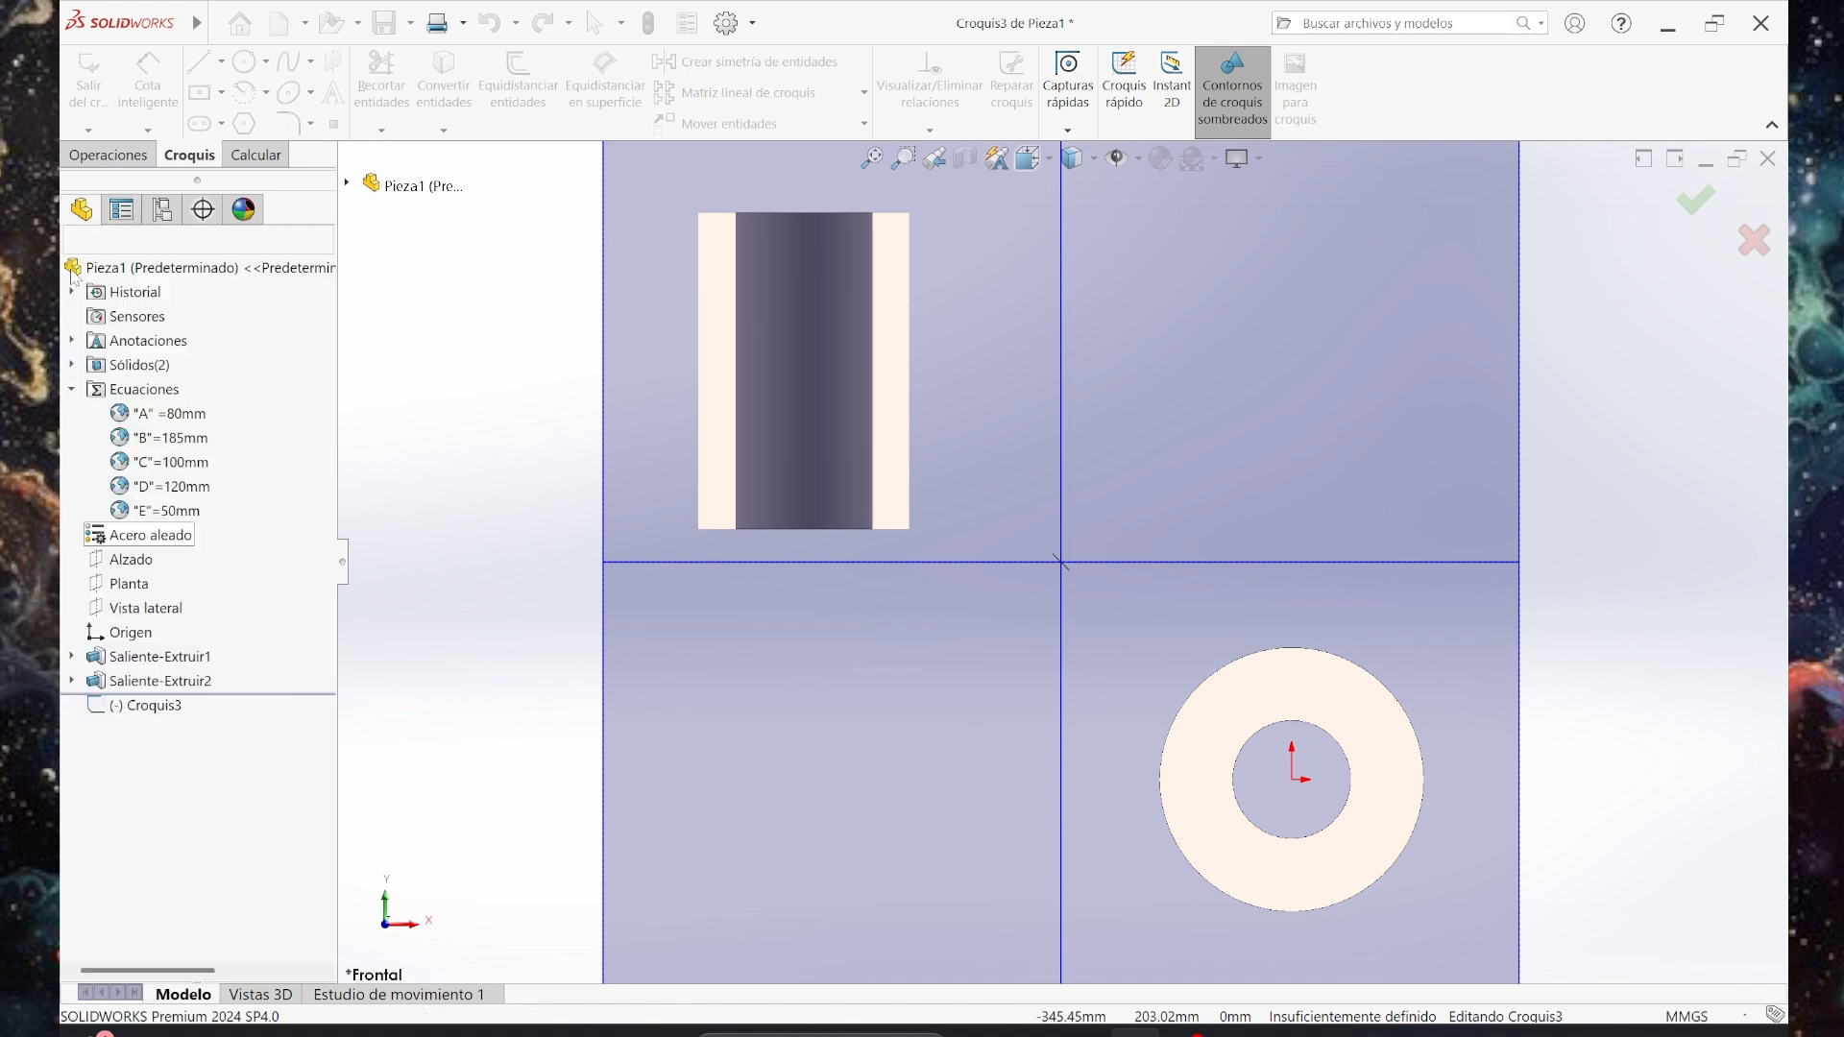
scroll(750, 610, down, 2)
scroll(855, 601, up, 5)
scroll(1143, 403, down, 2)
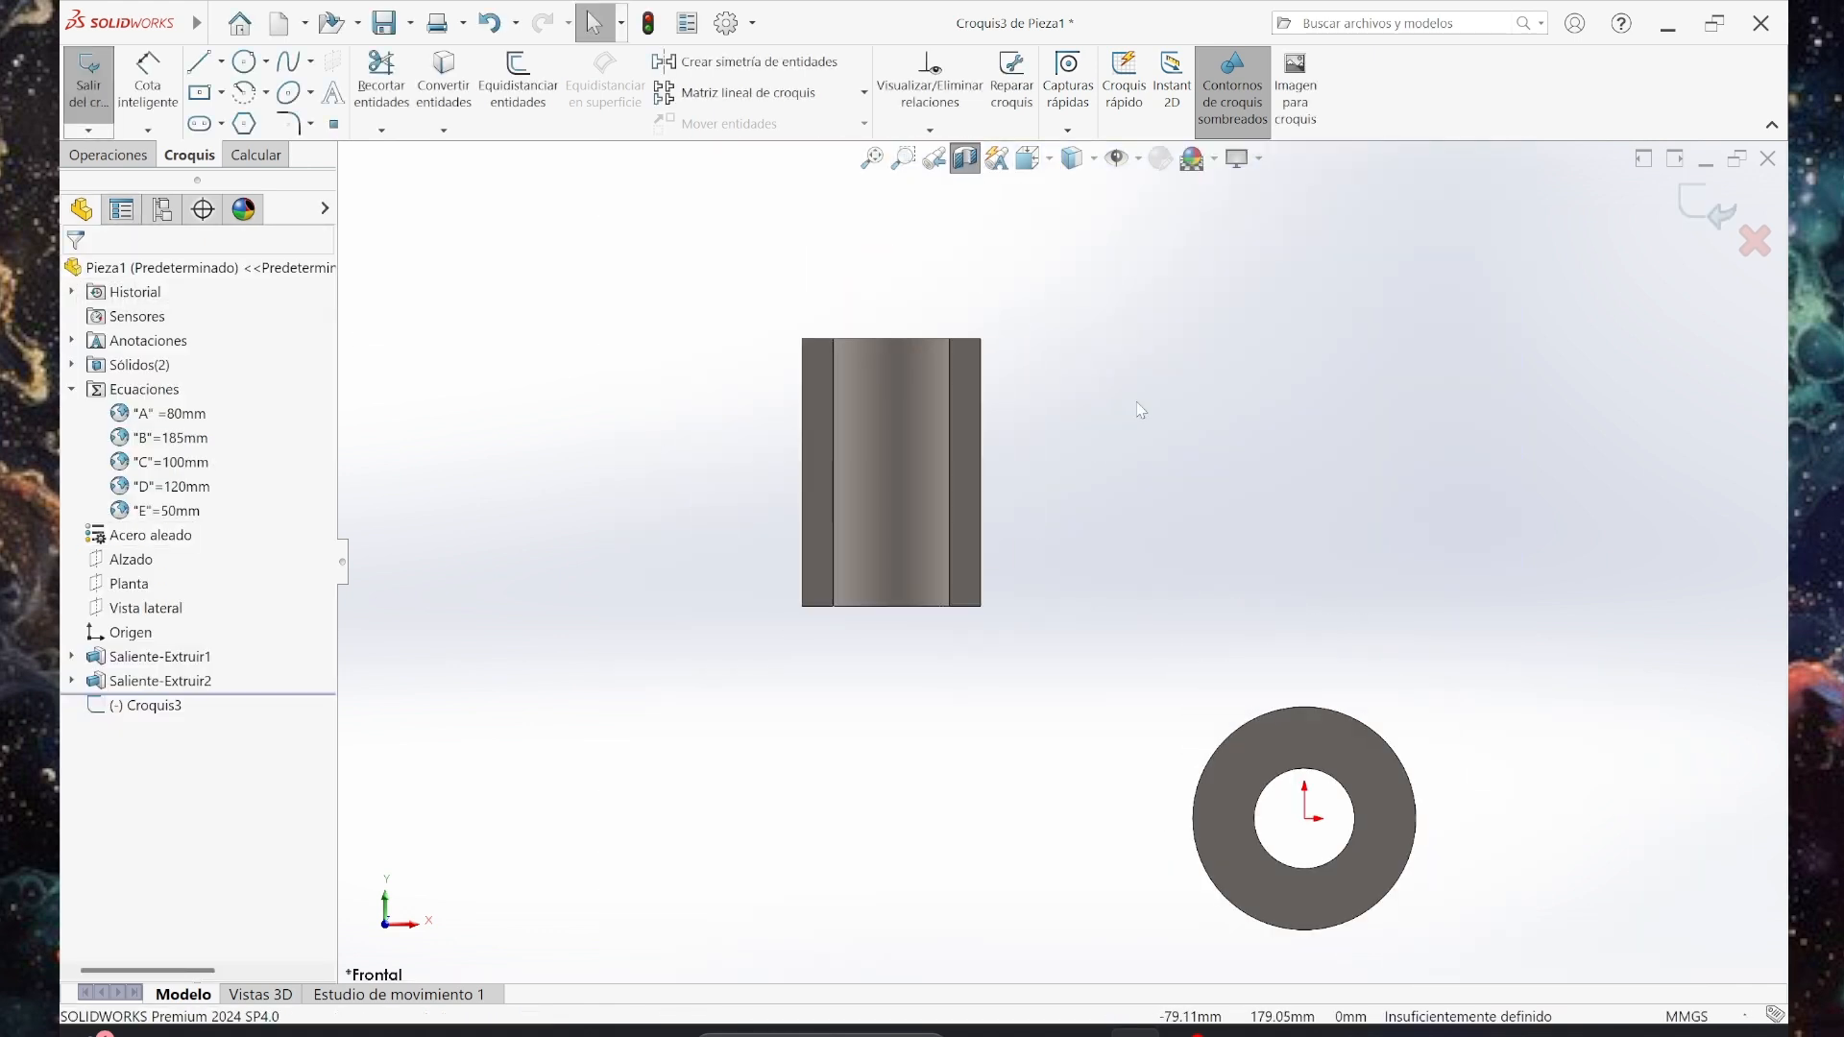
scroll(1246, 545, down, 1)
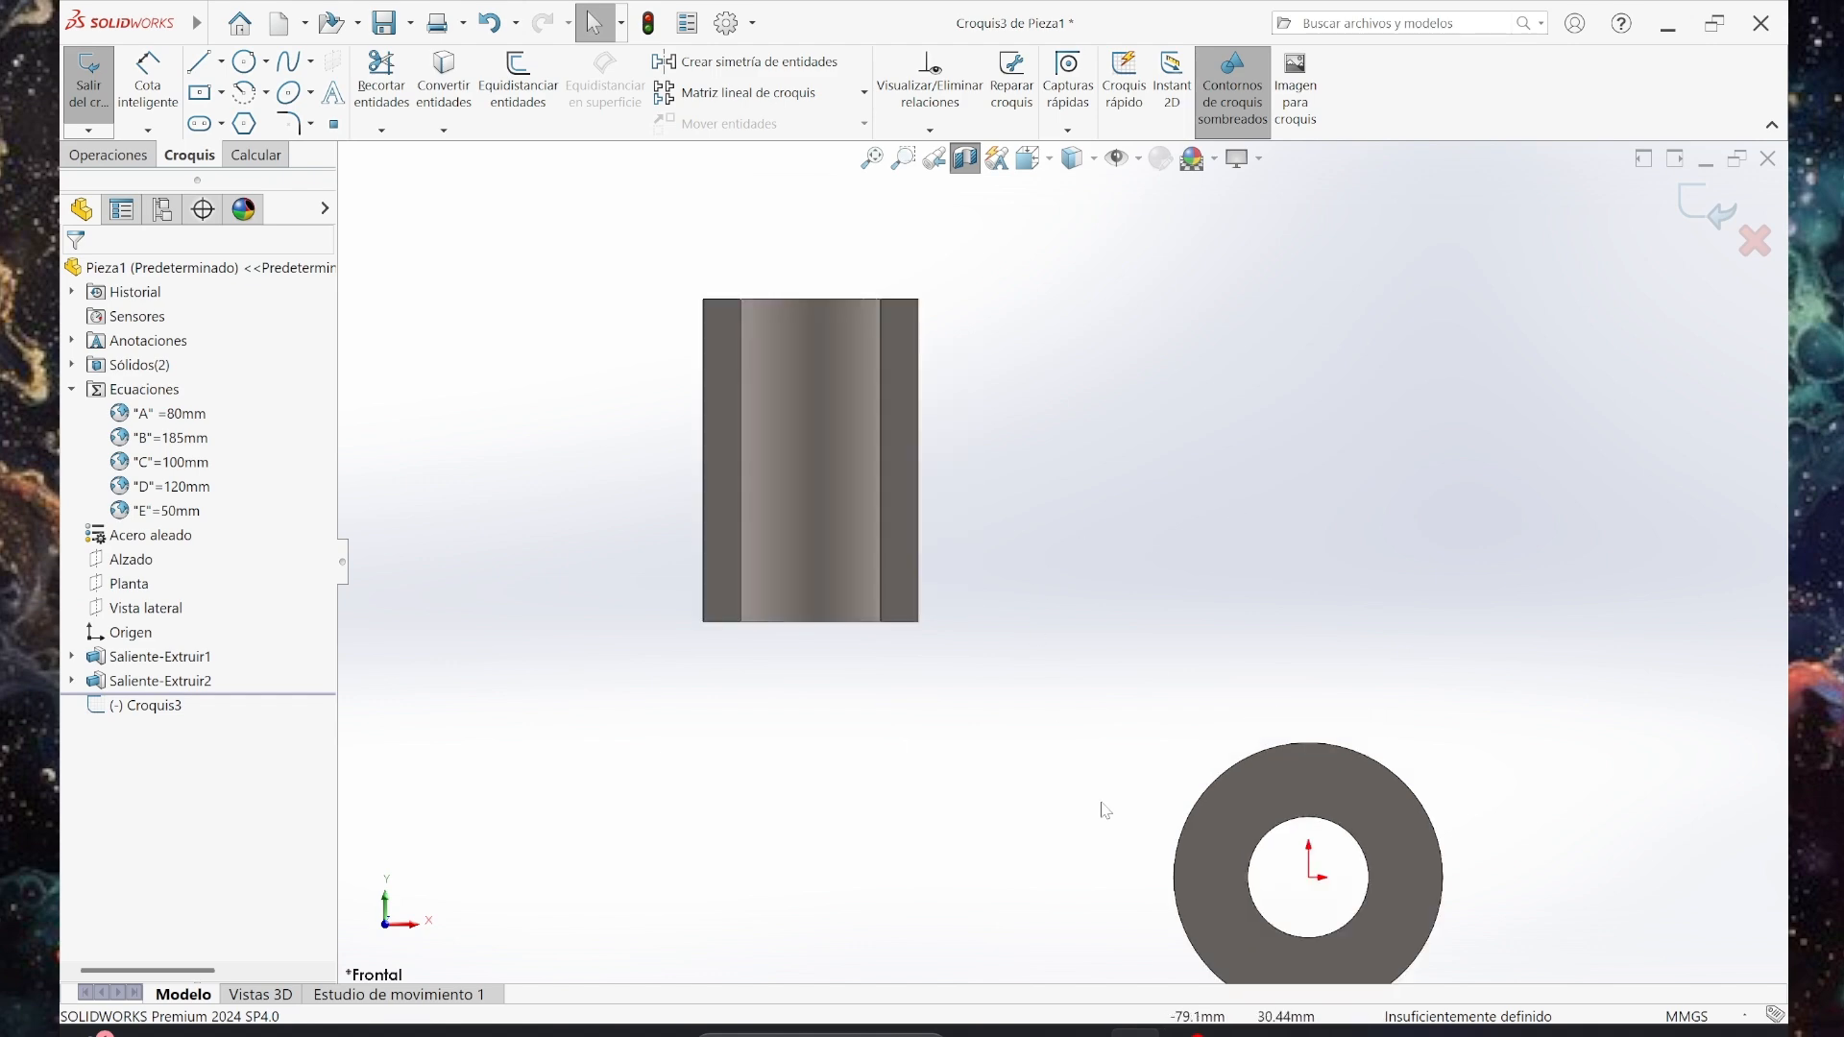
Glance at the reference drawing and convert the vertical tube's upper bore edge and the horizontal tube's outer circular edge into sketch entities.
key(alt+Tab)
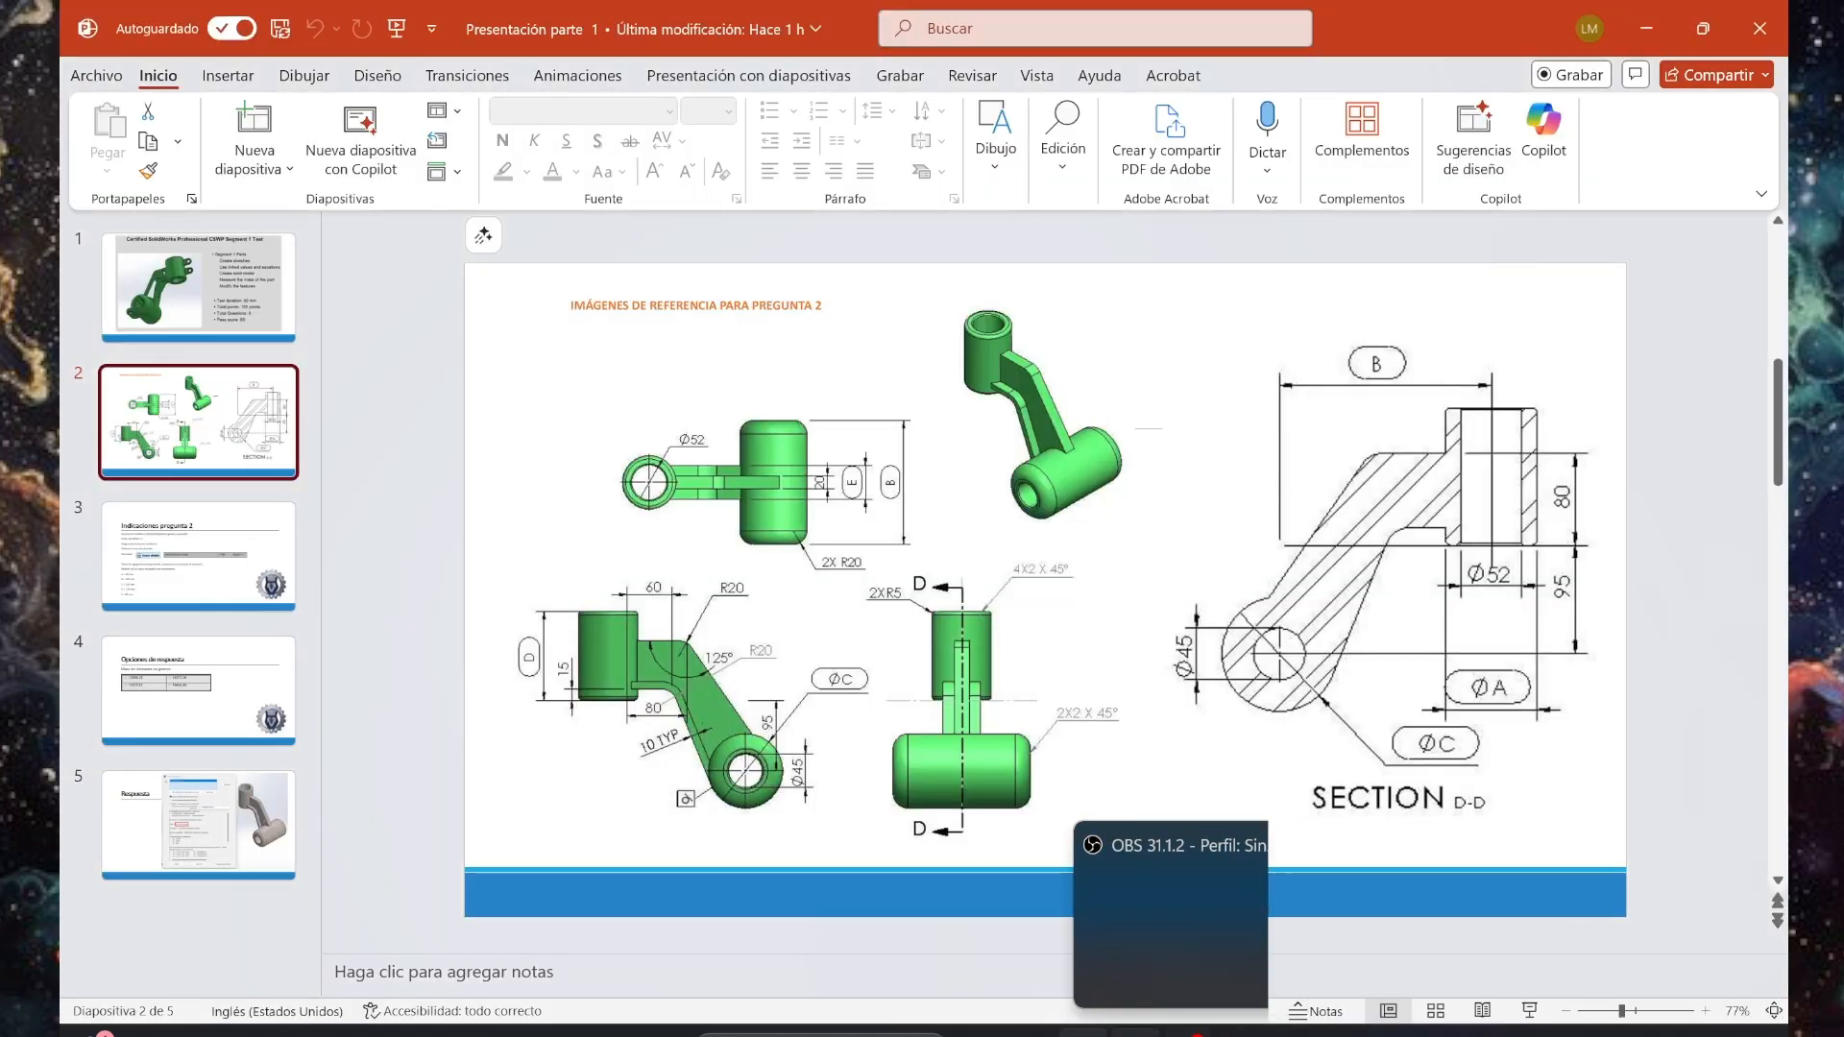
click(1136, 1033)
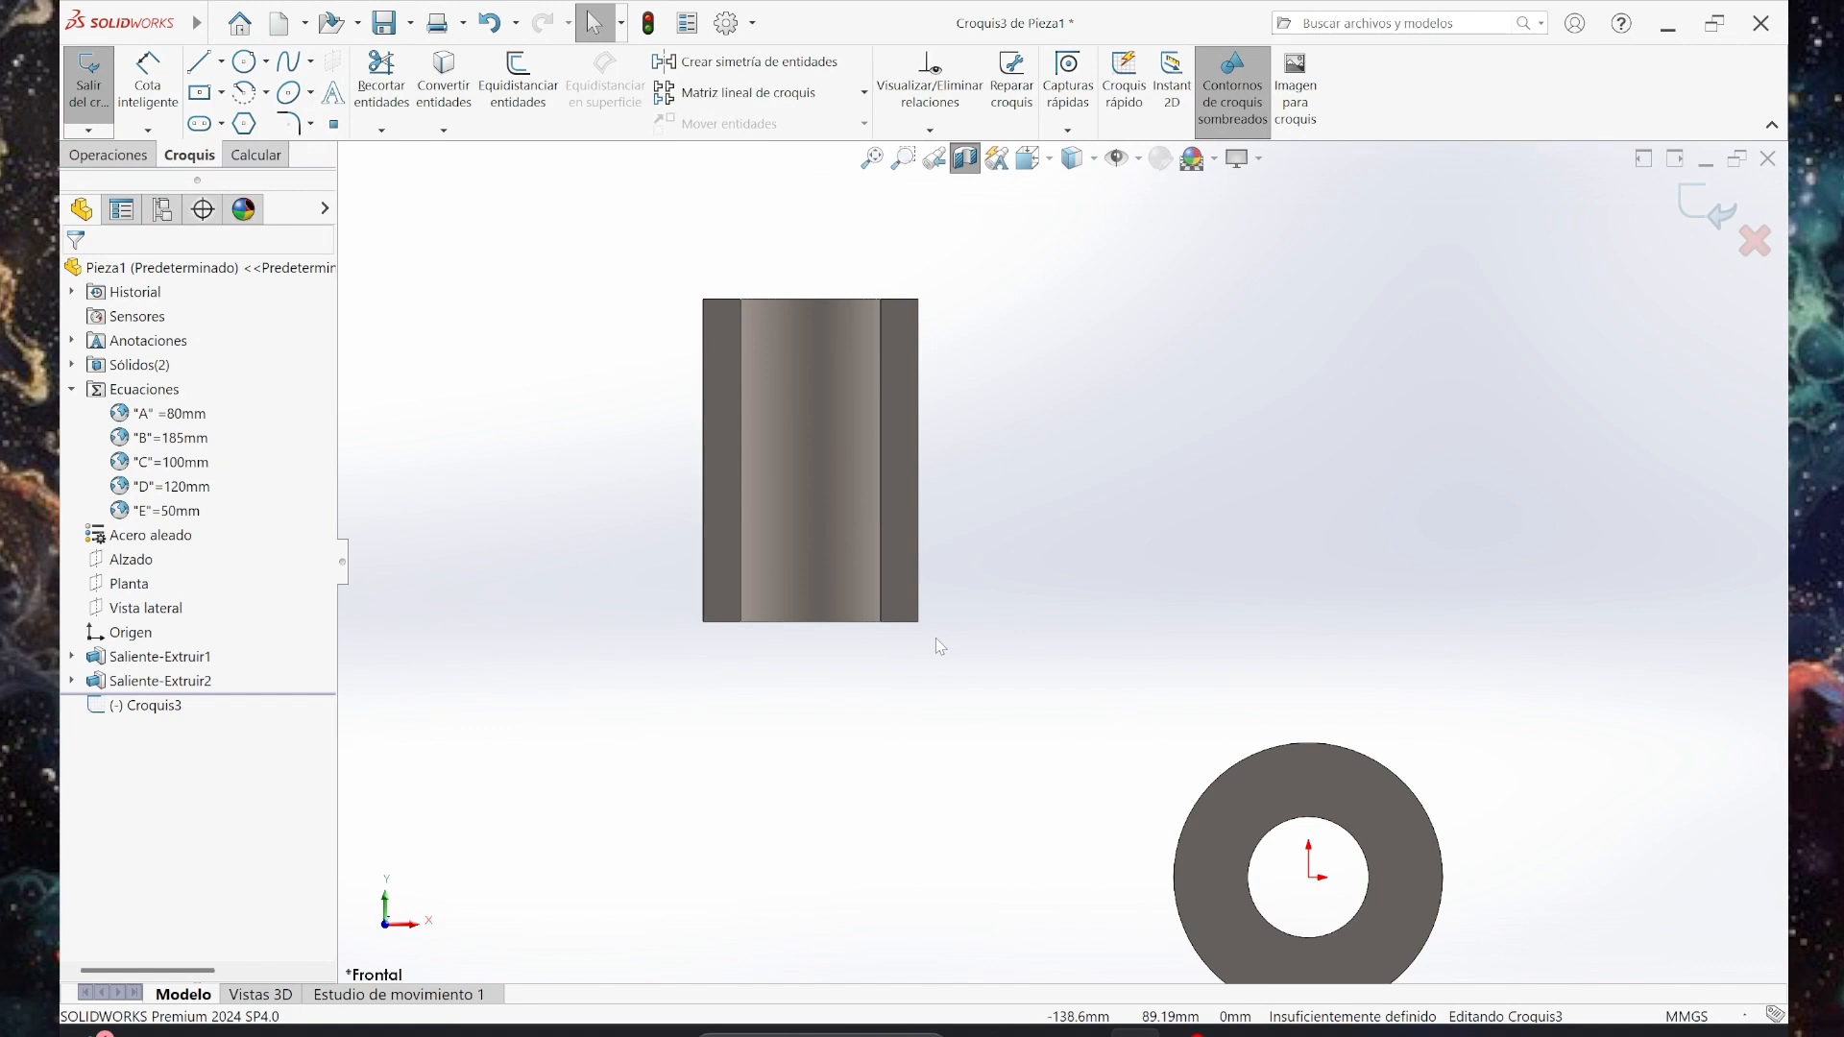
scroll(941, 646, up, 2)
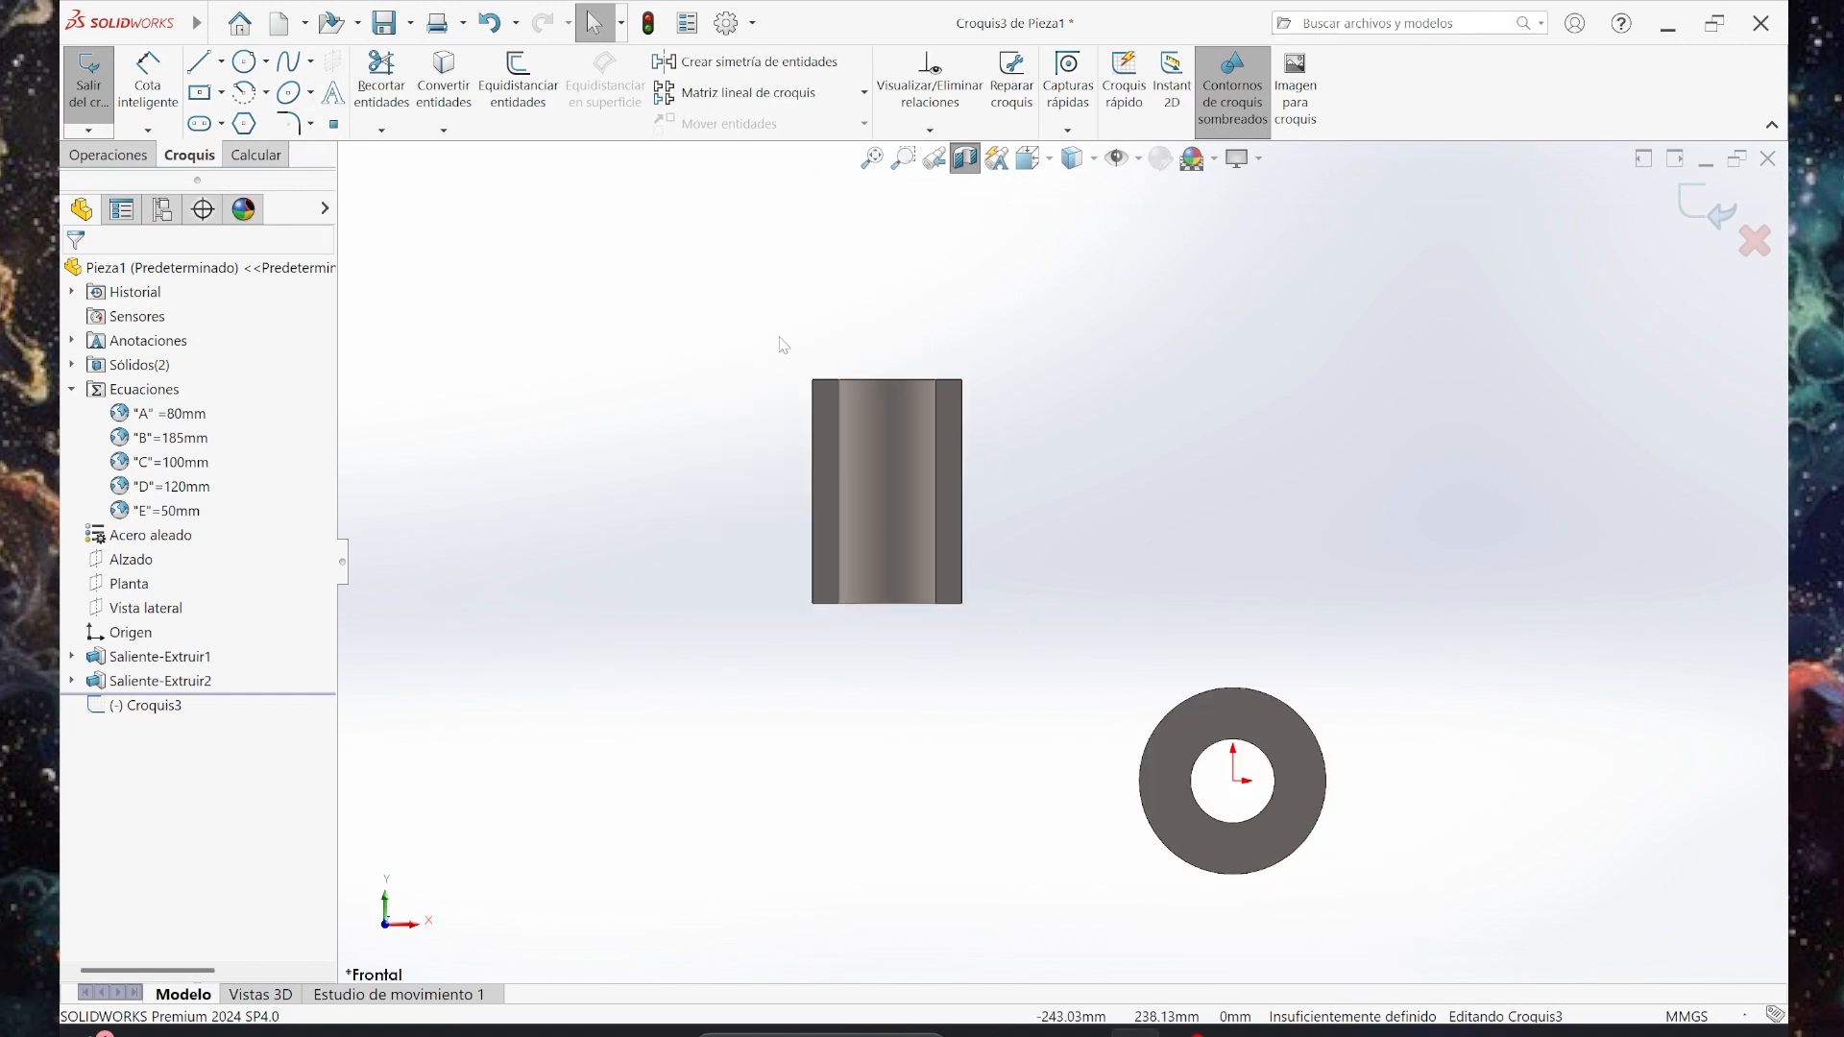
click(444, 79)
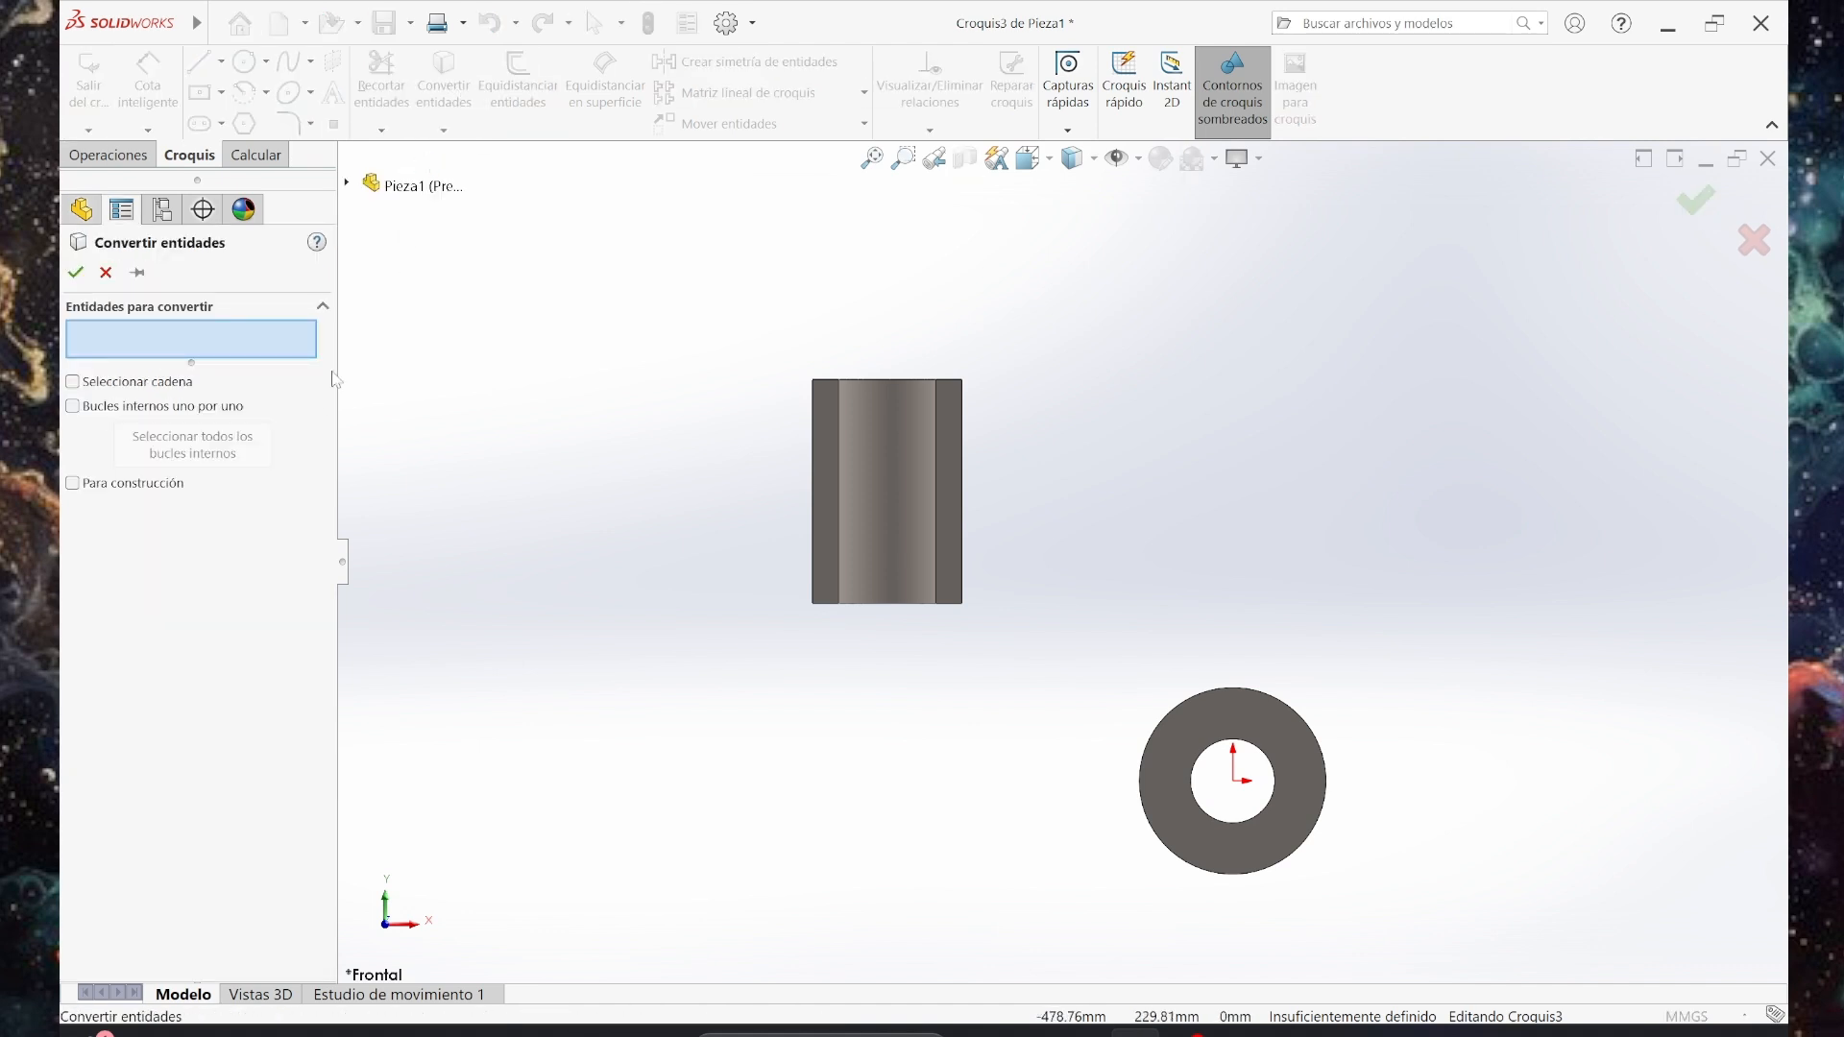
click(876, 379)
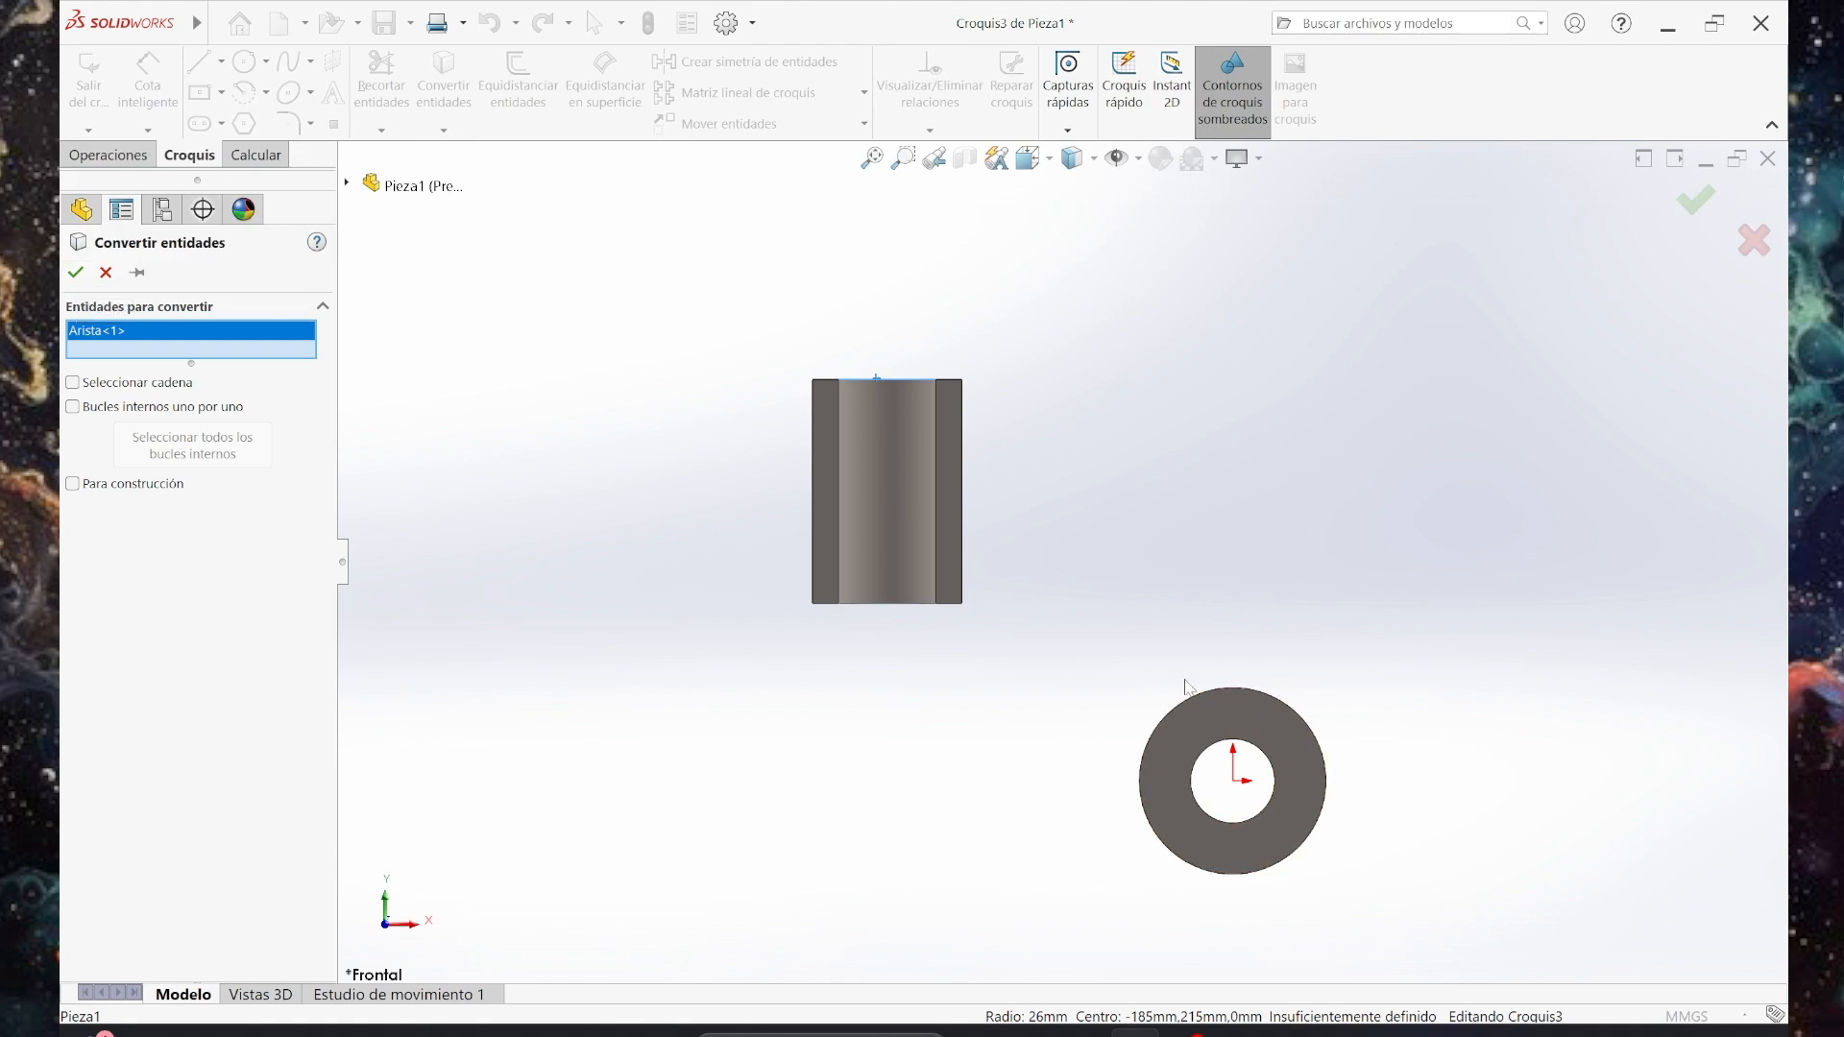
click(1267, 693)
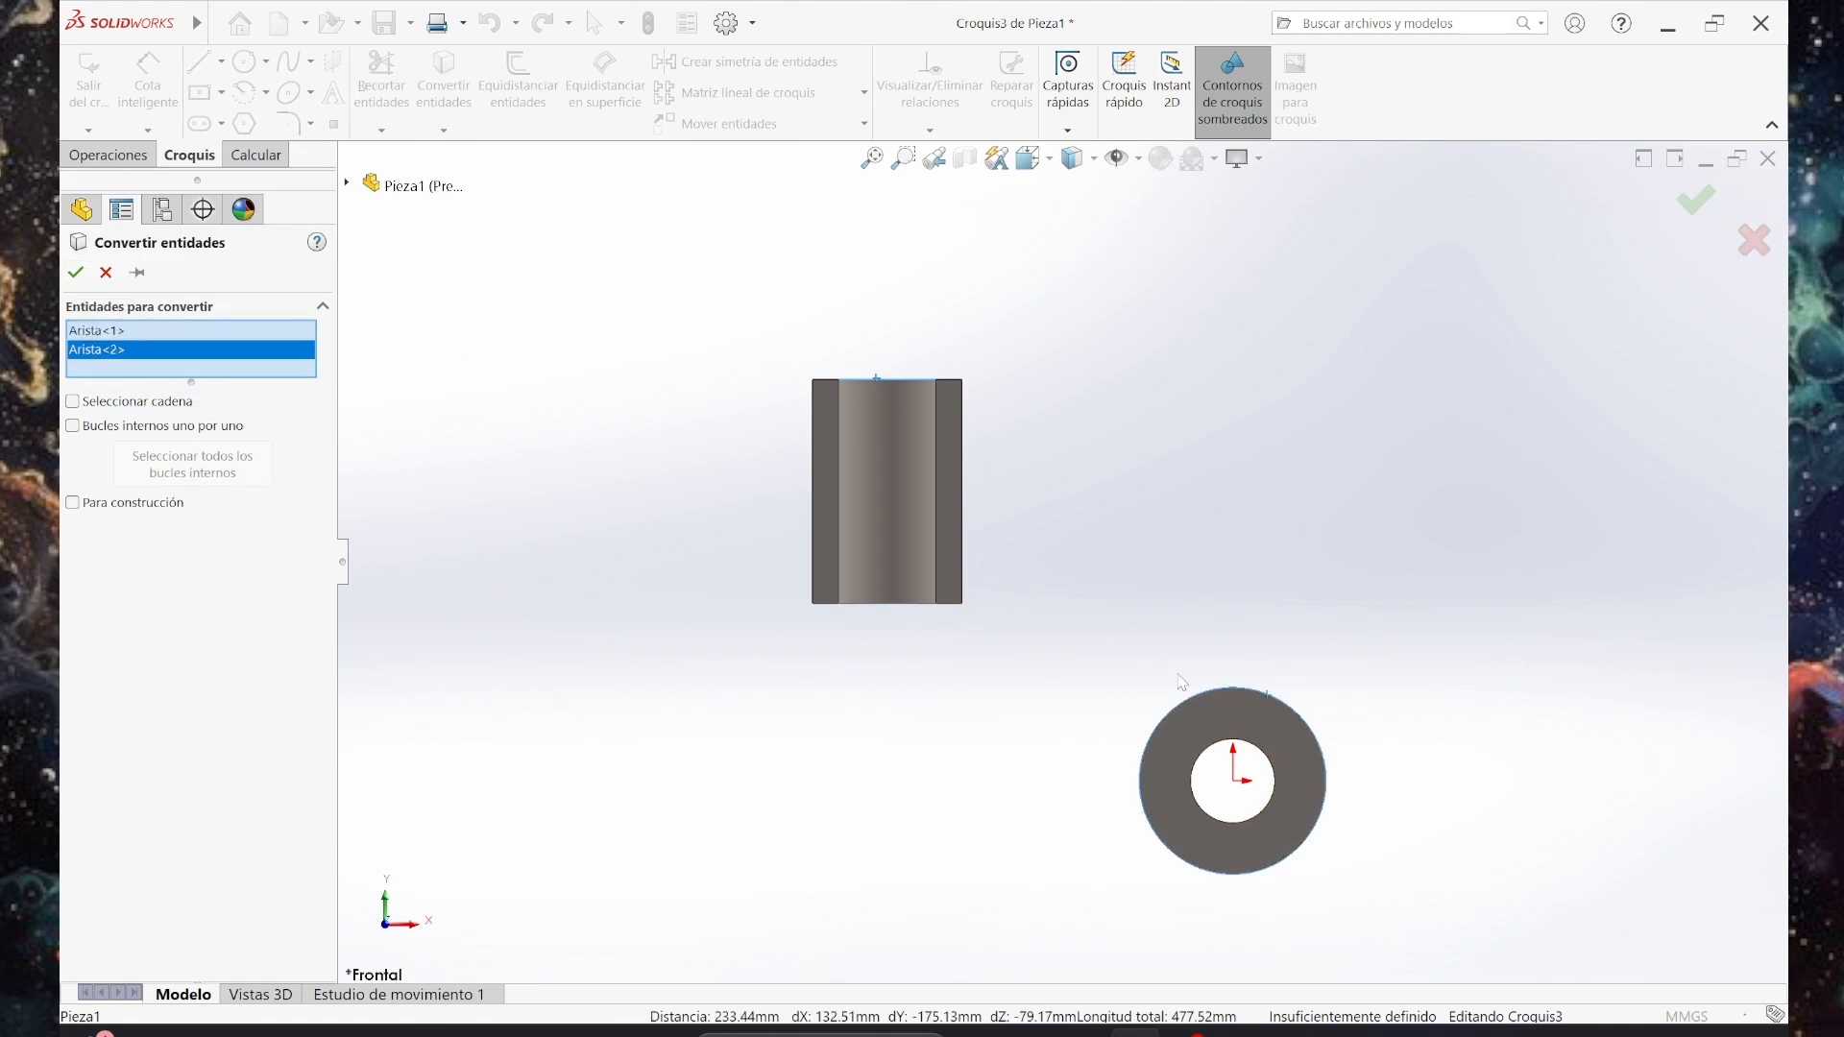
click(76, 275)
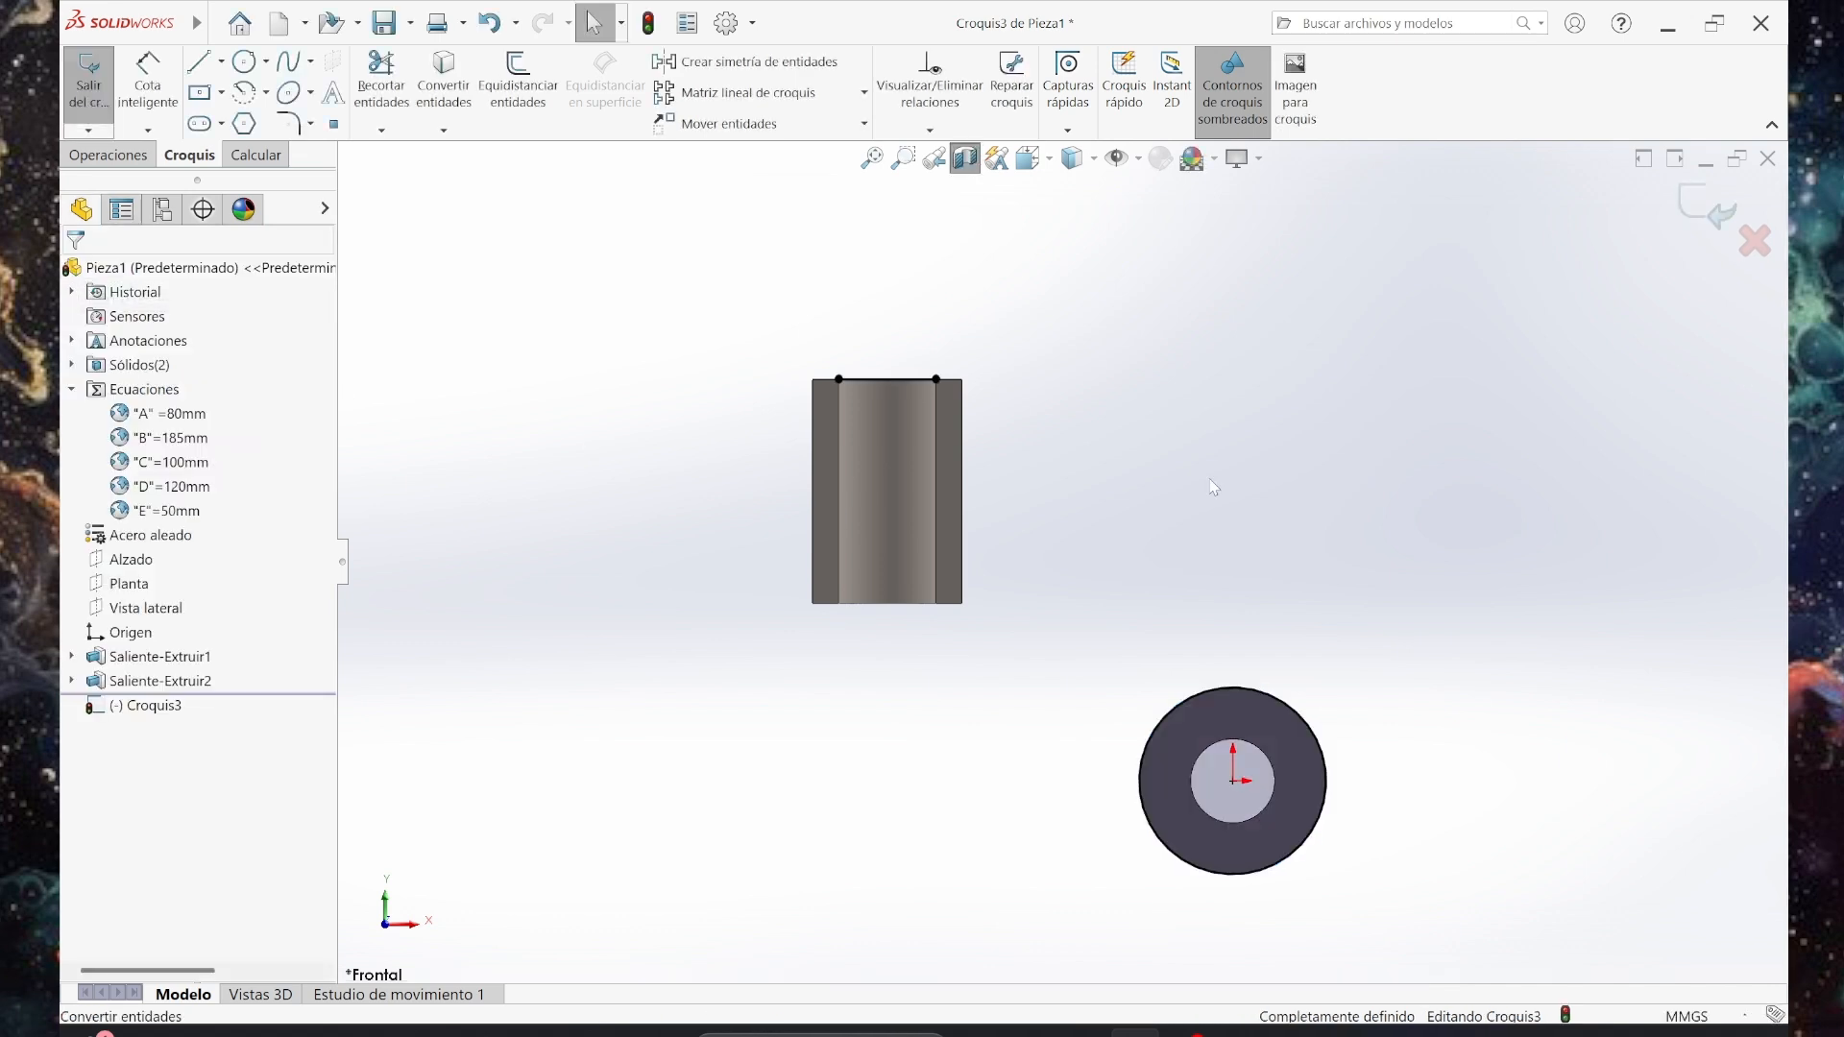
Sketch a vertical line on the tube's bore wall, a horizontal line outward from its lower end, and a sloped line about 118 mm long to the circle.
scroll(1260, 498, up, 1)
scroll(1259, 499, down, 1)
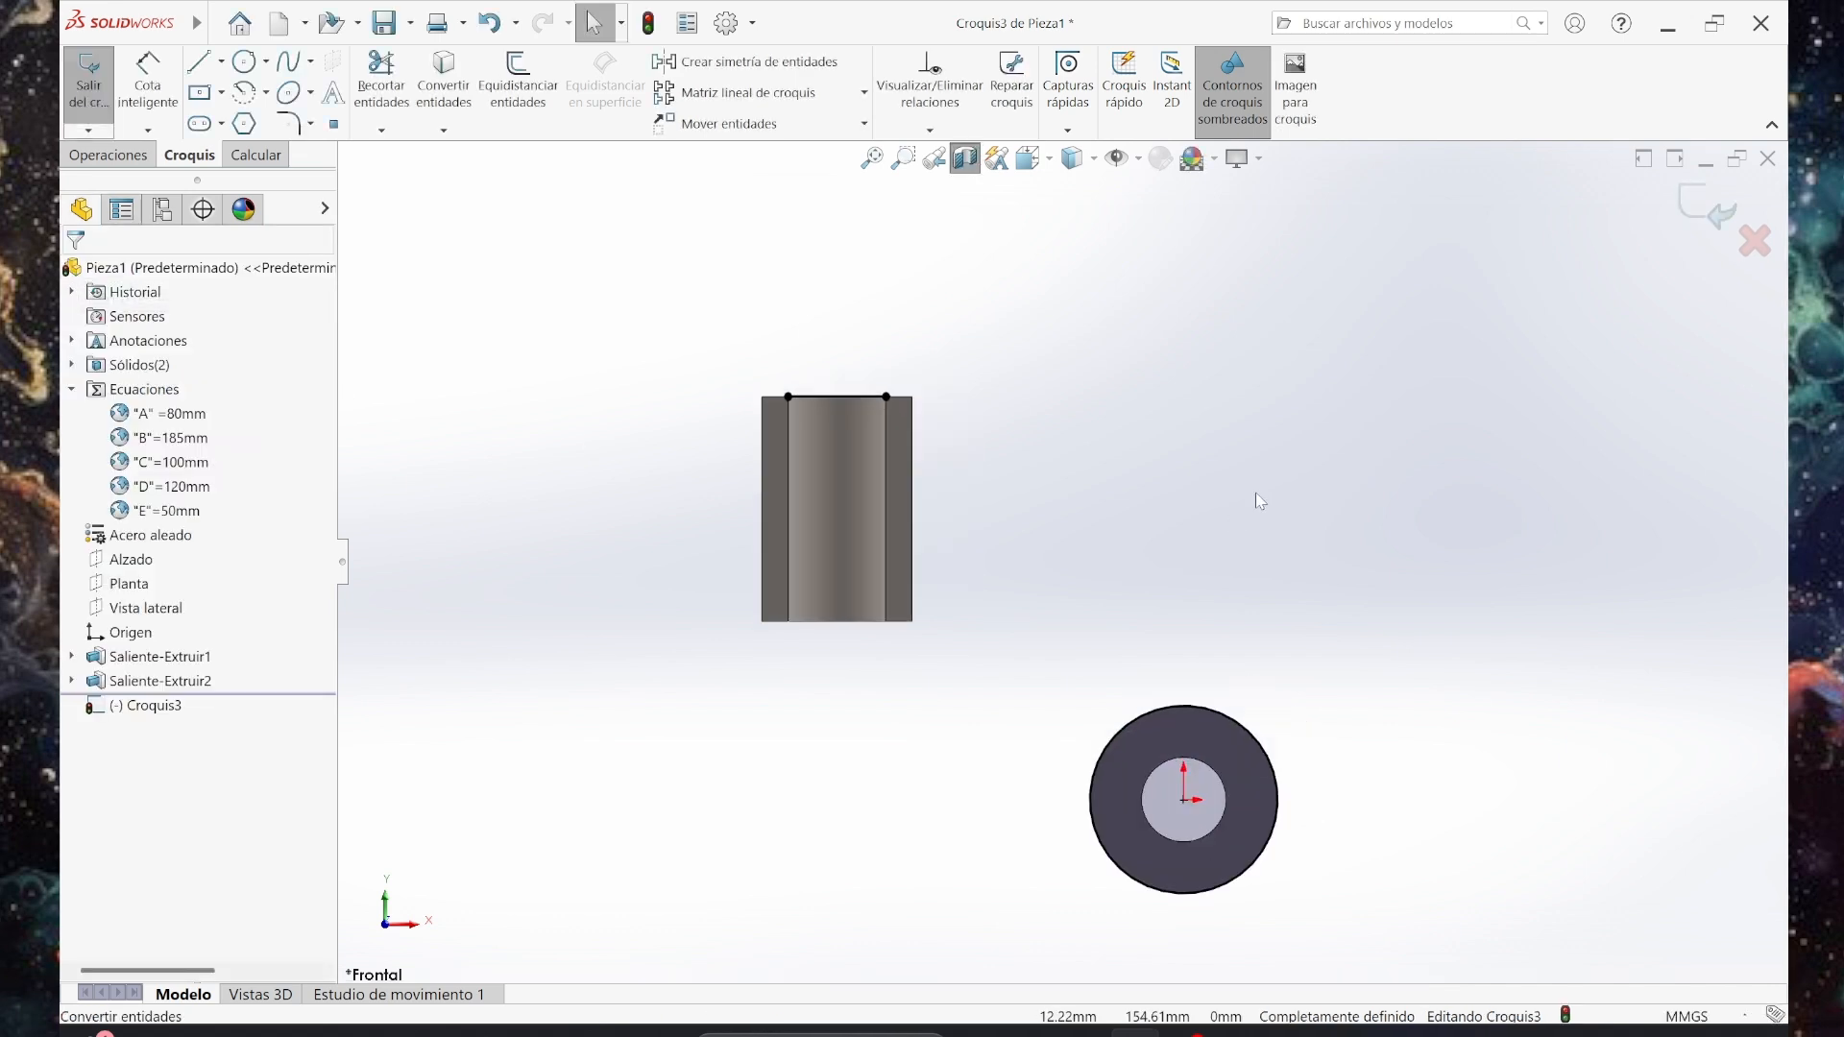
click(199, 62)
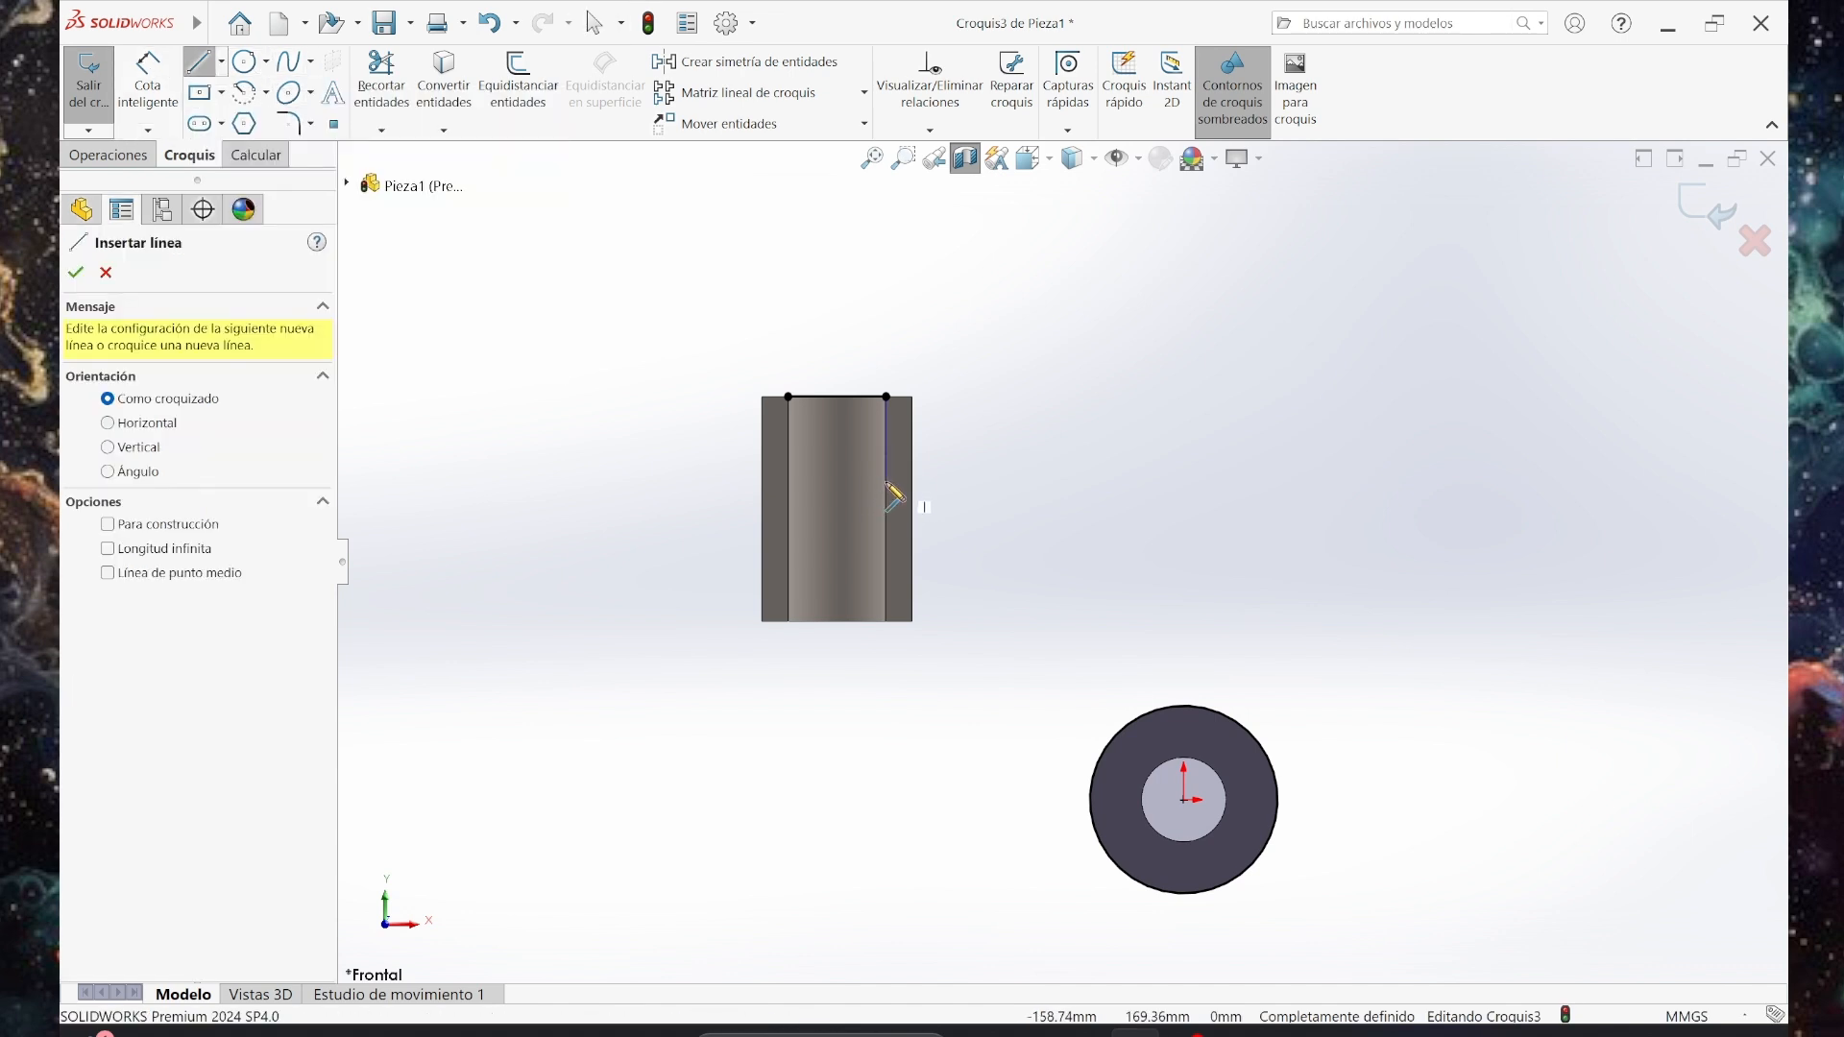
click(886, 473)
click(885, 550)
click(1004, 549)
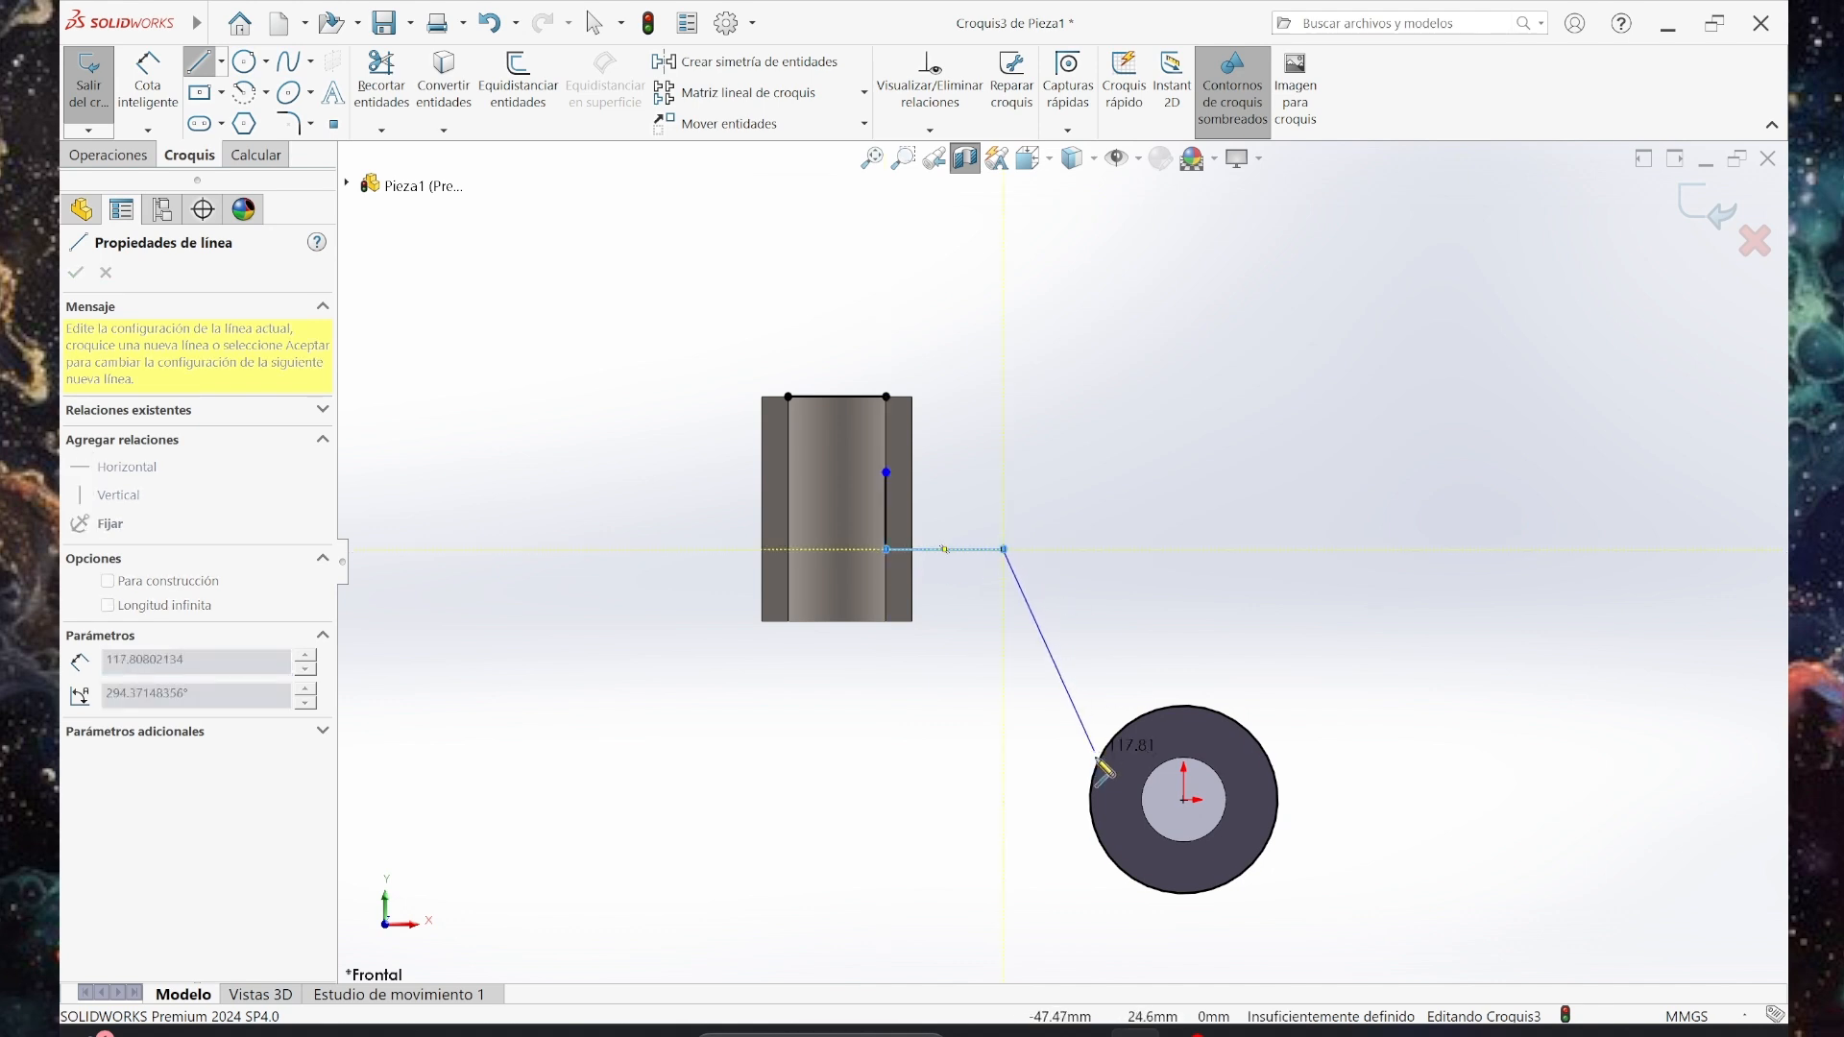
click(1100, 761)
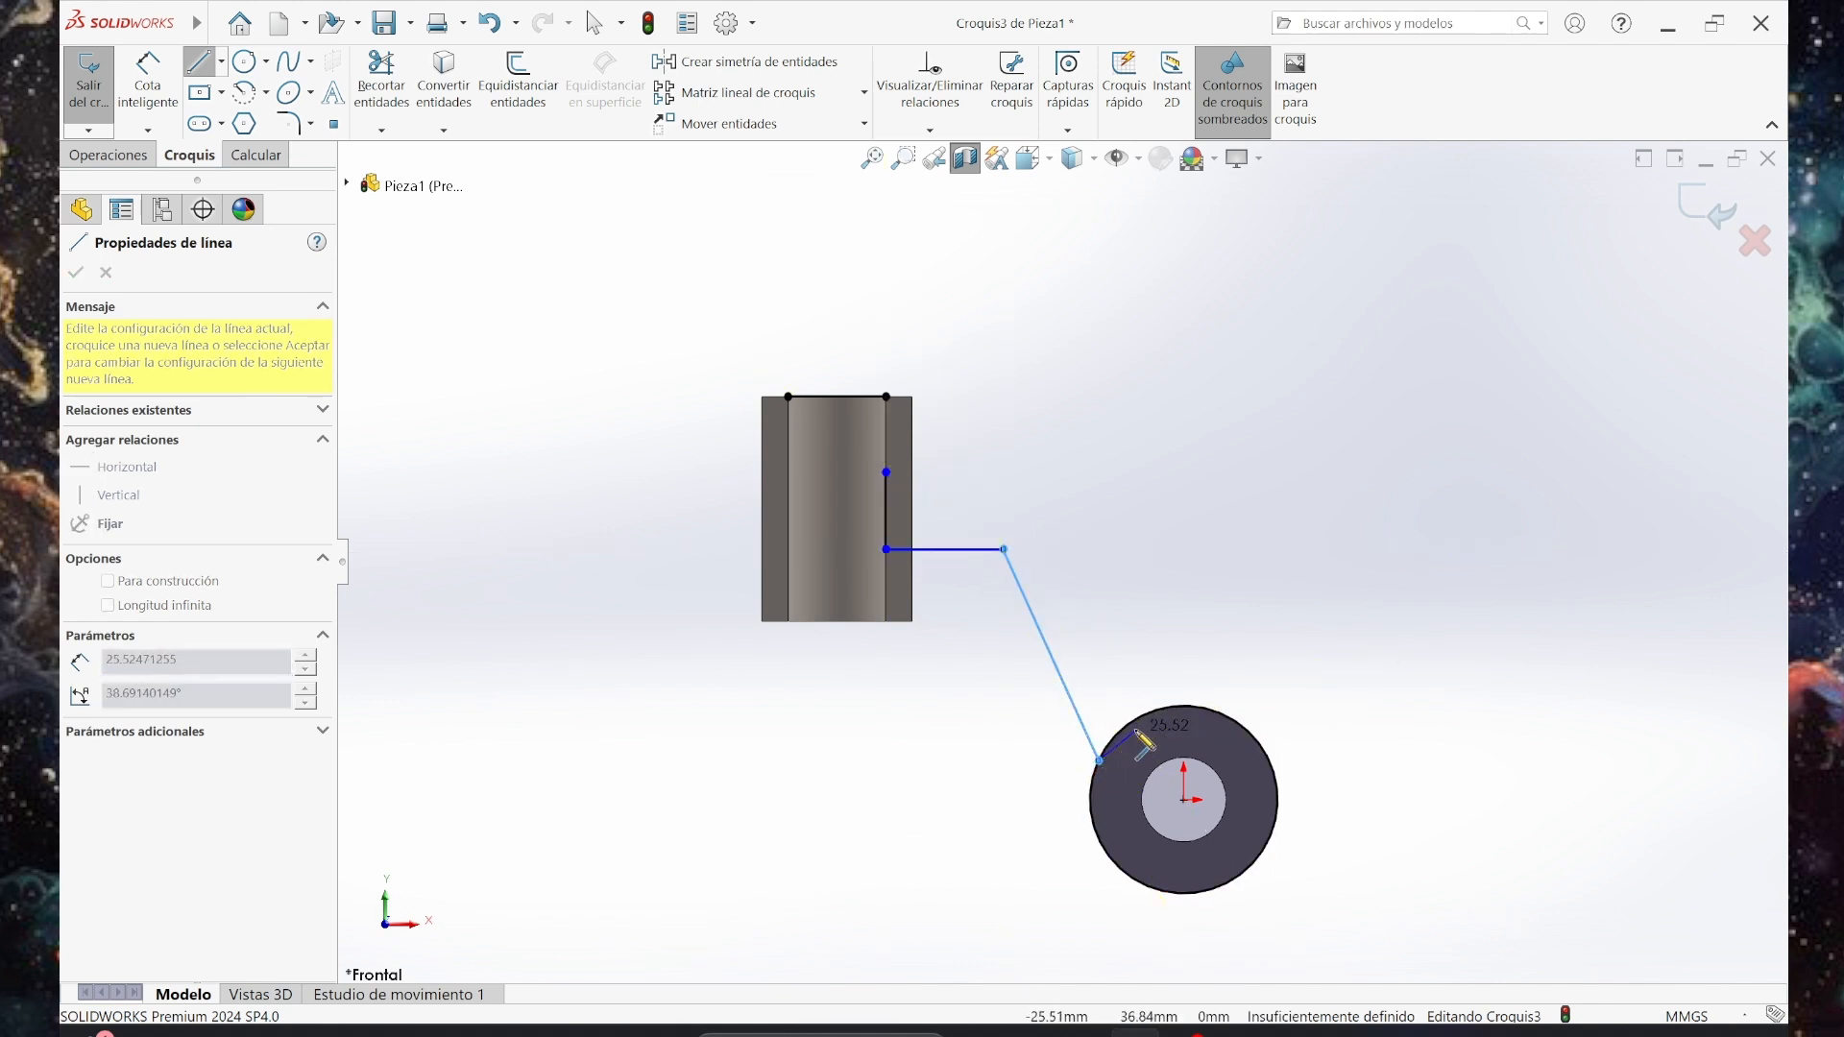
key(Escape)
Sketch the arm's upper edge: a horizontal line from the vertical line's top end and a sloped line to the circle's uppermost point.
click(199, 62)
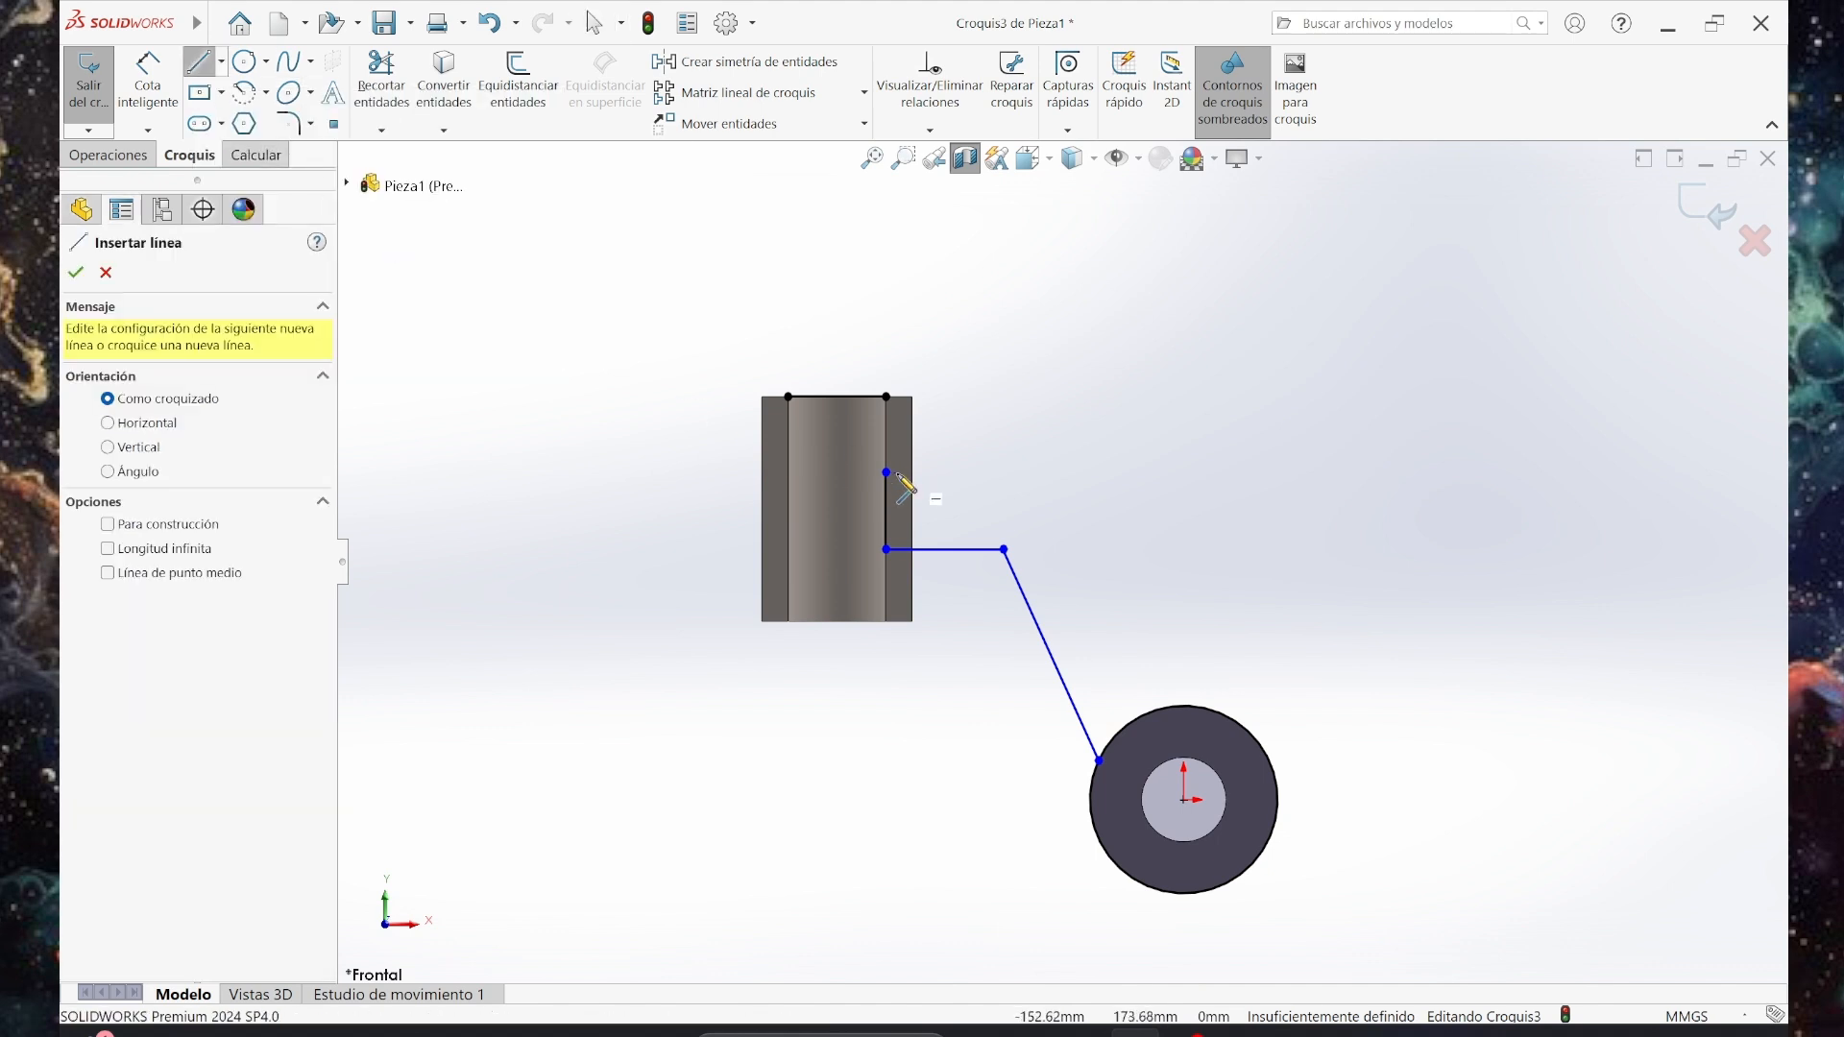
click(886, 473)
click(1016, 473)
click(1185, 706)
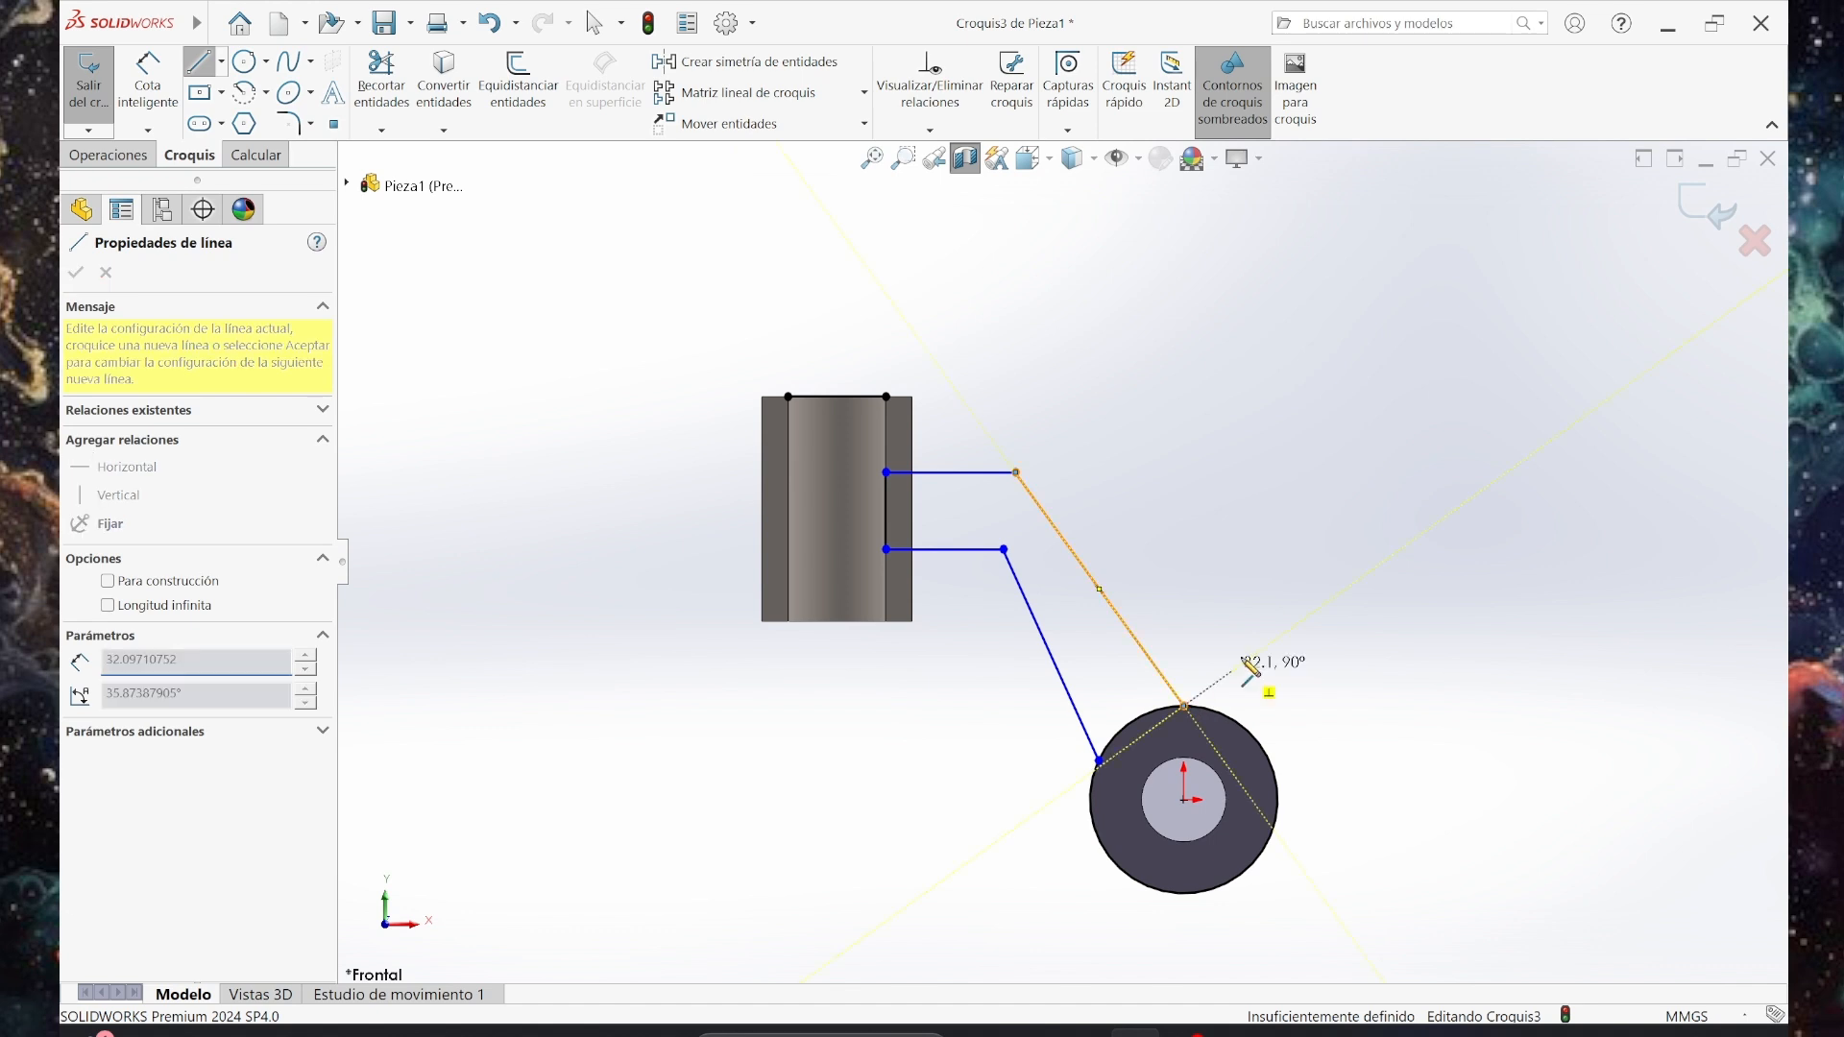
key(Escape)
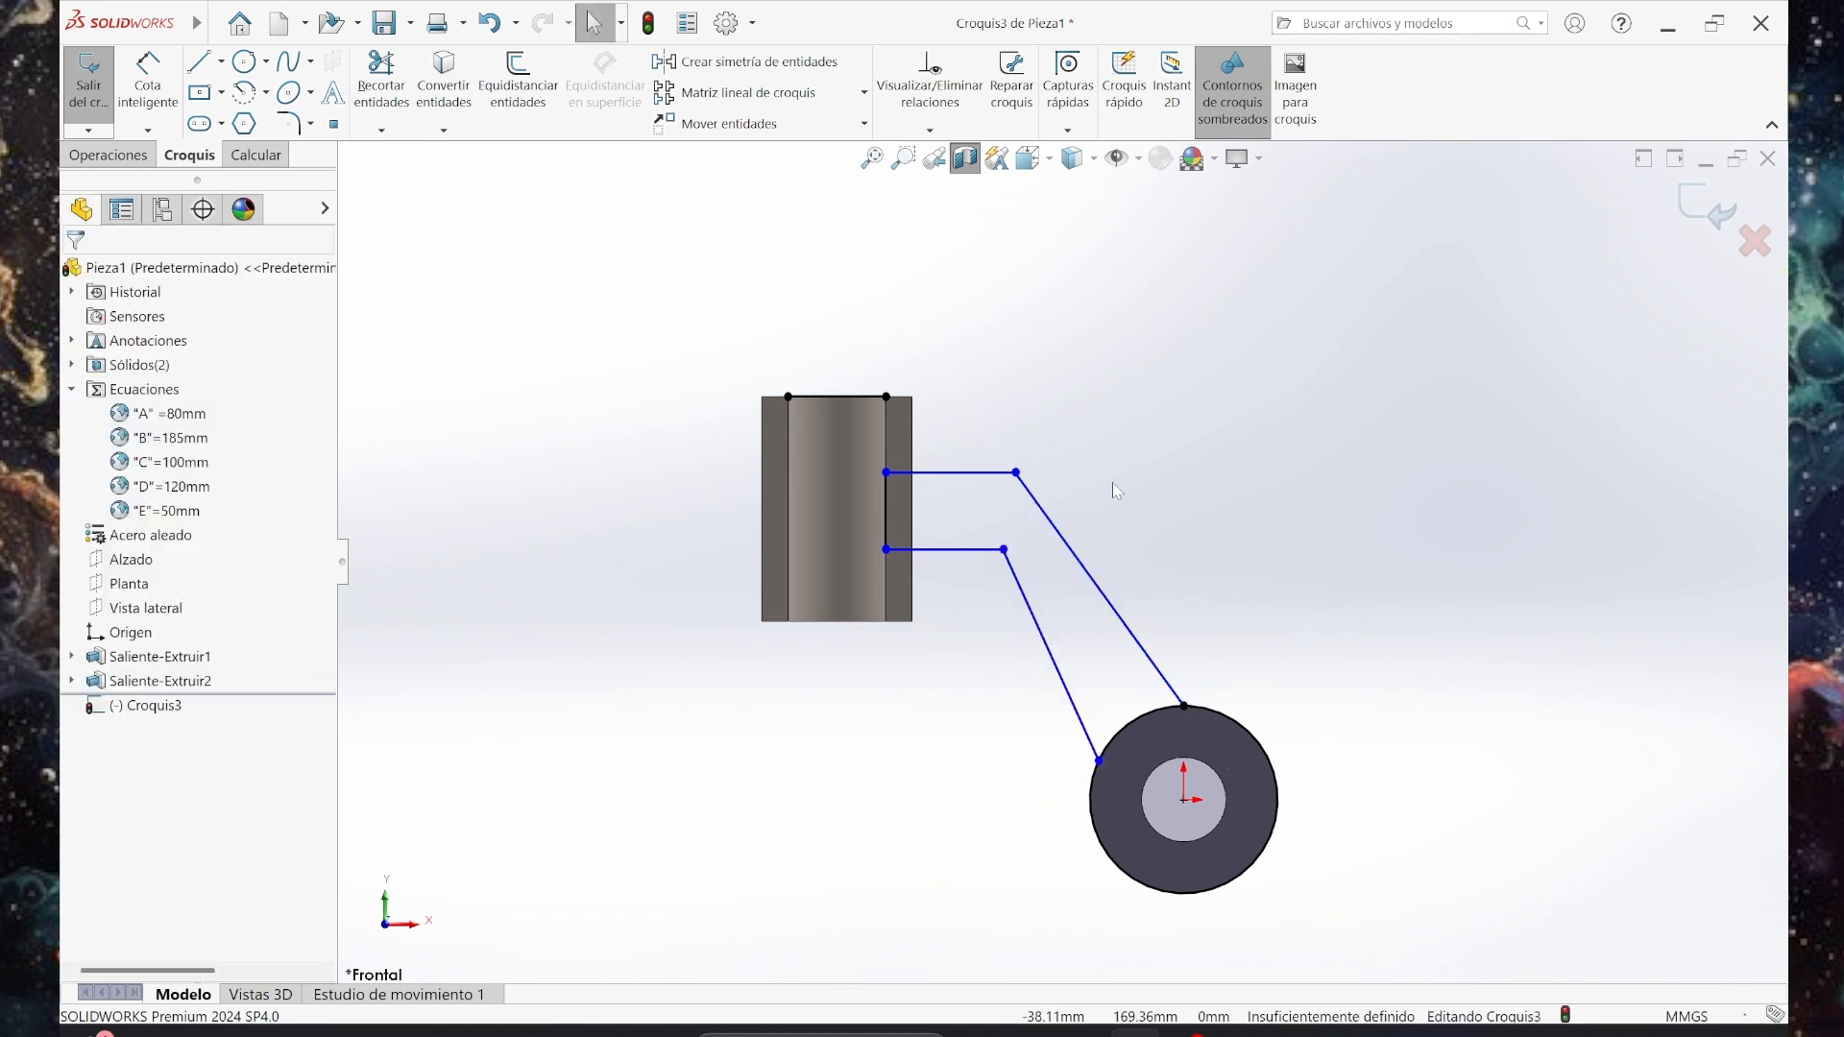
Check the arm dimensions in the reference drawing and dimension the upper horizontal line at 80 mm.
scroll(1114, 493, down, 2)
click(1085, 1033)
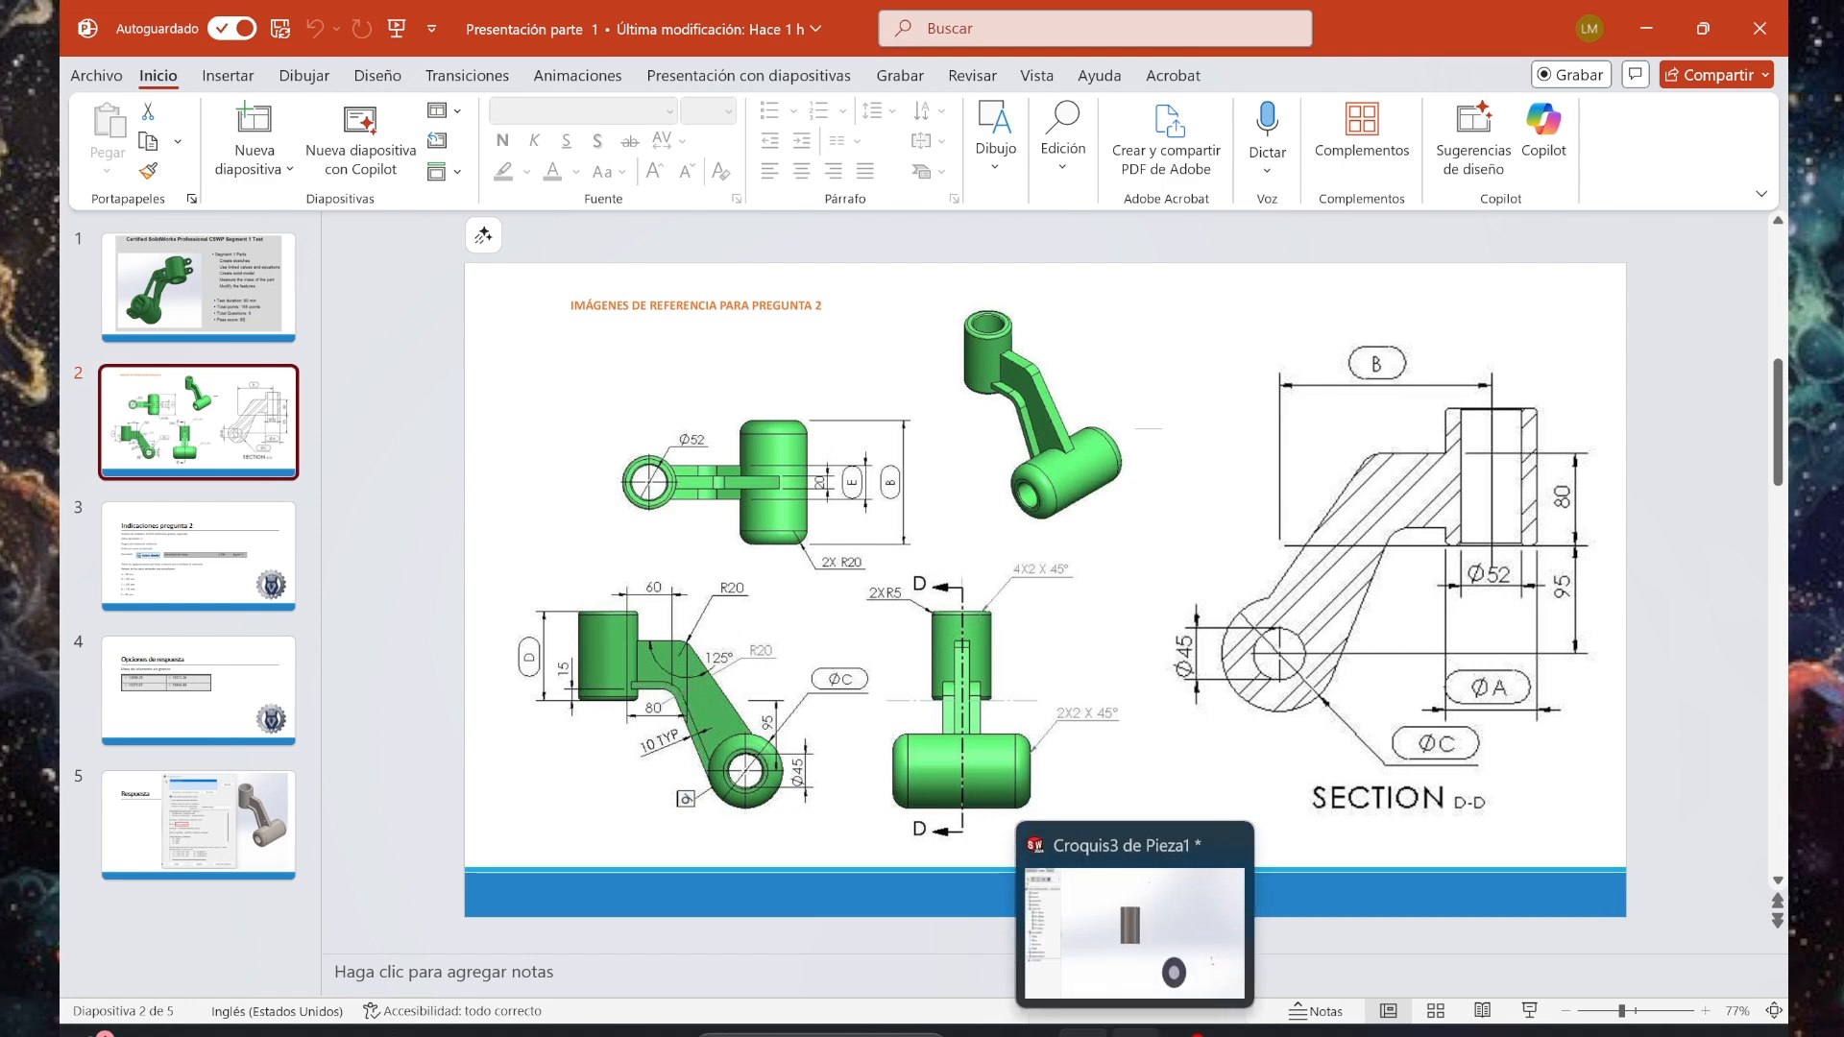
click(1133, 1032)
scroll(988, 413, down, 1)
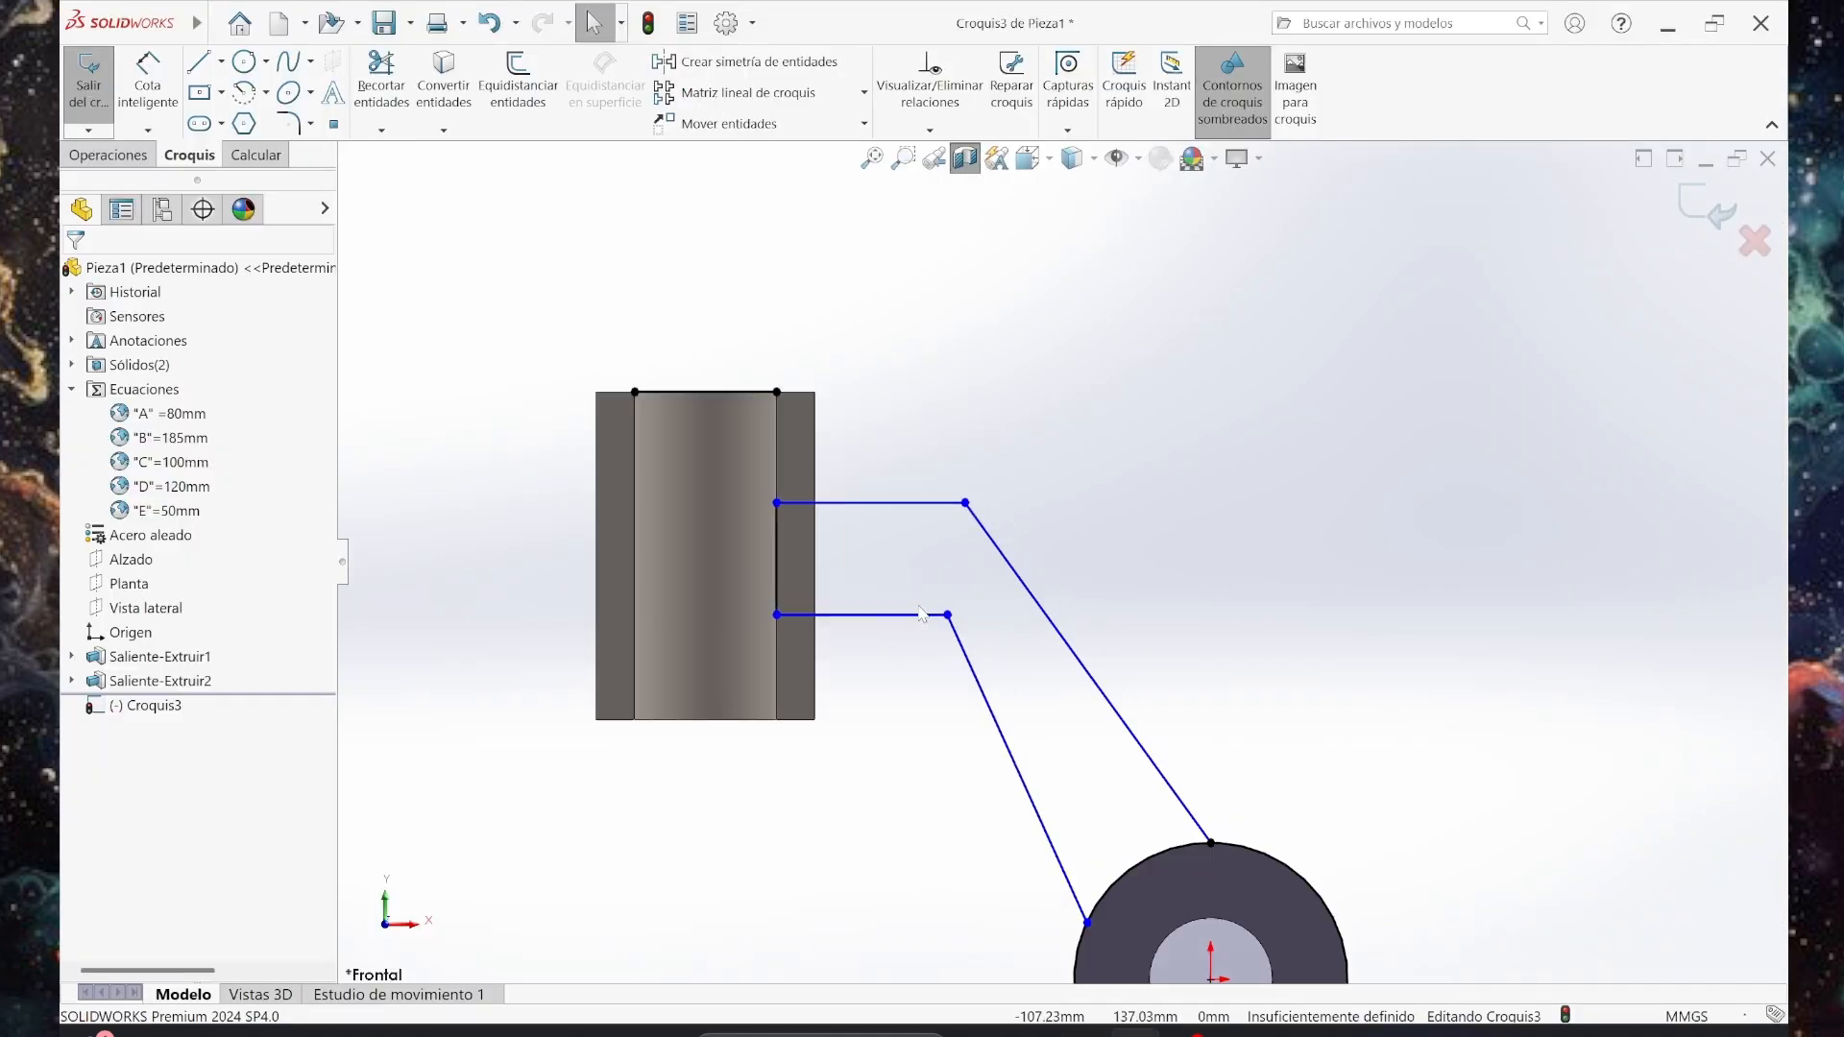
click(149, 85)
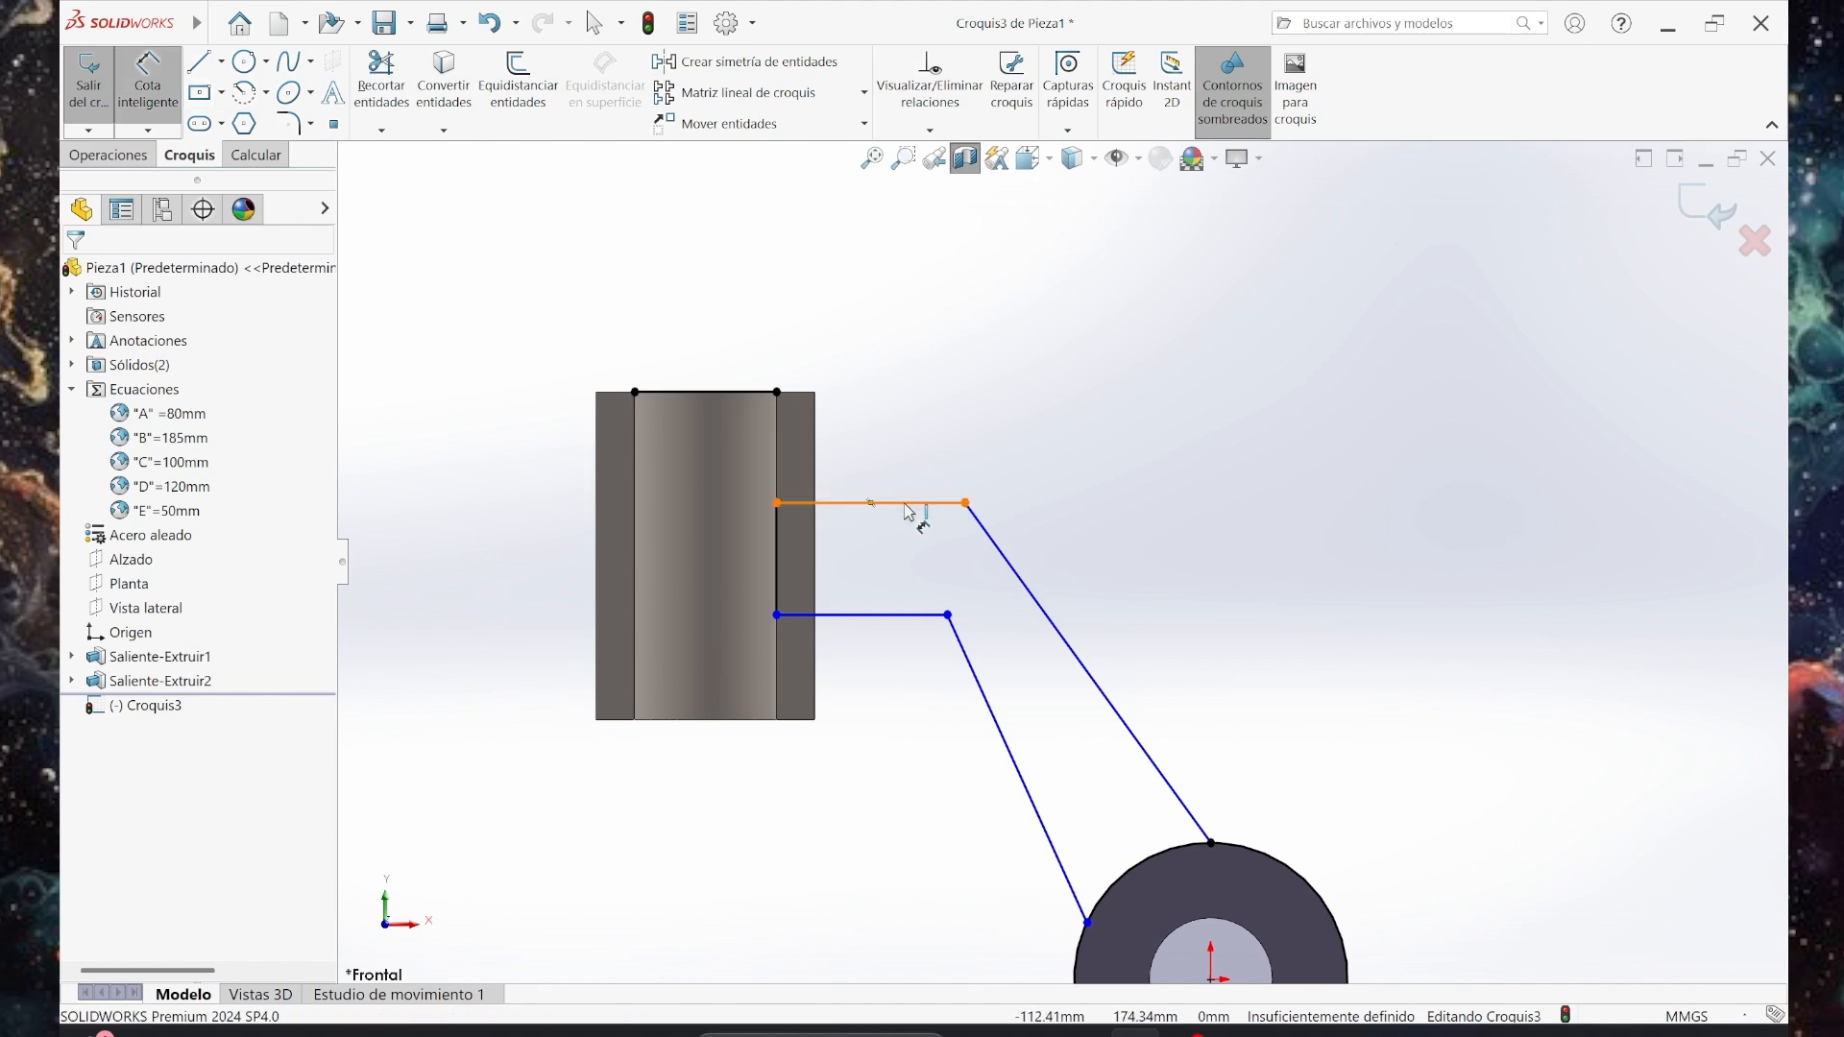
click(910, 504)
click(906, 425)
text(80)
key(Return)
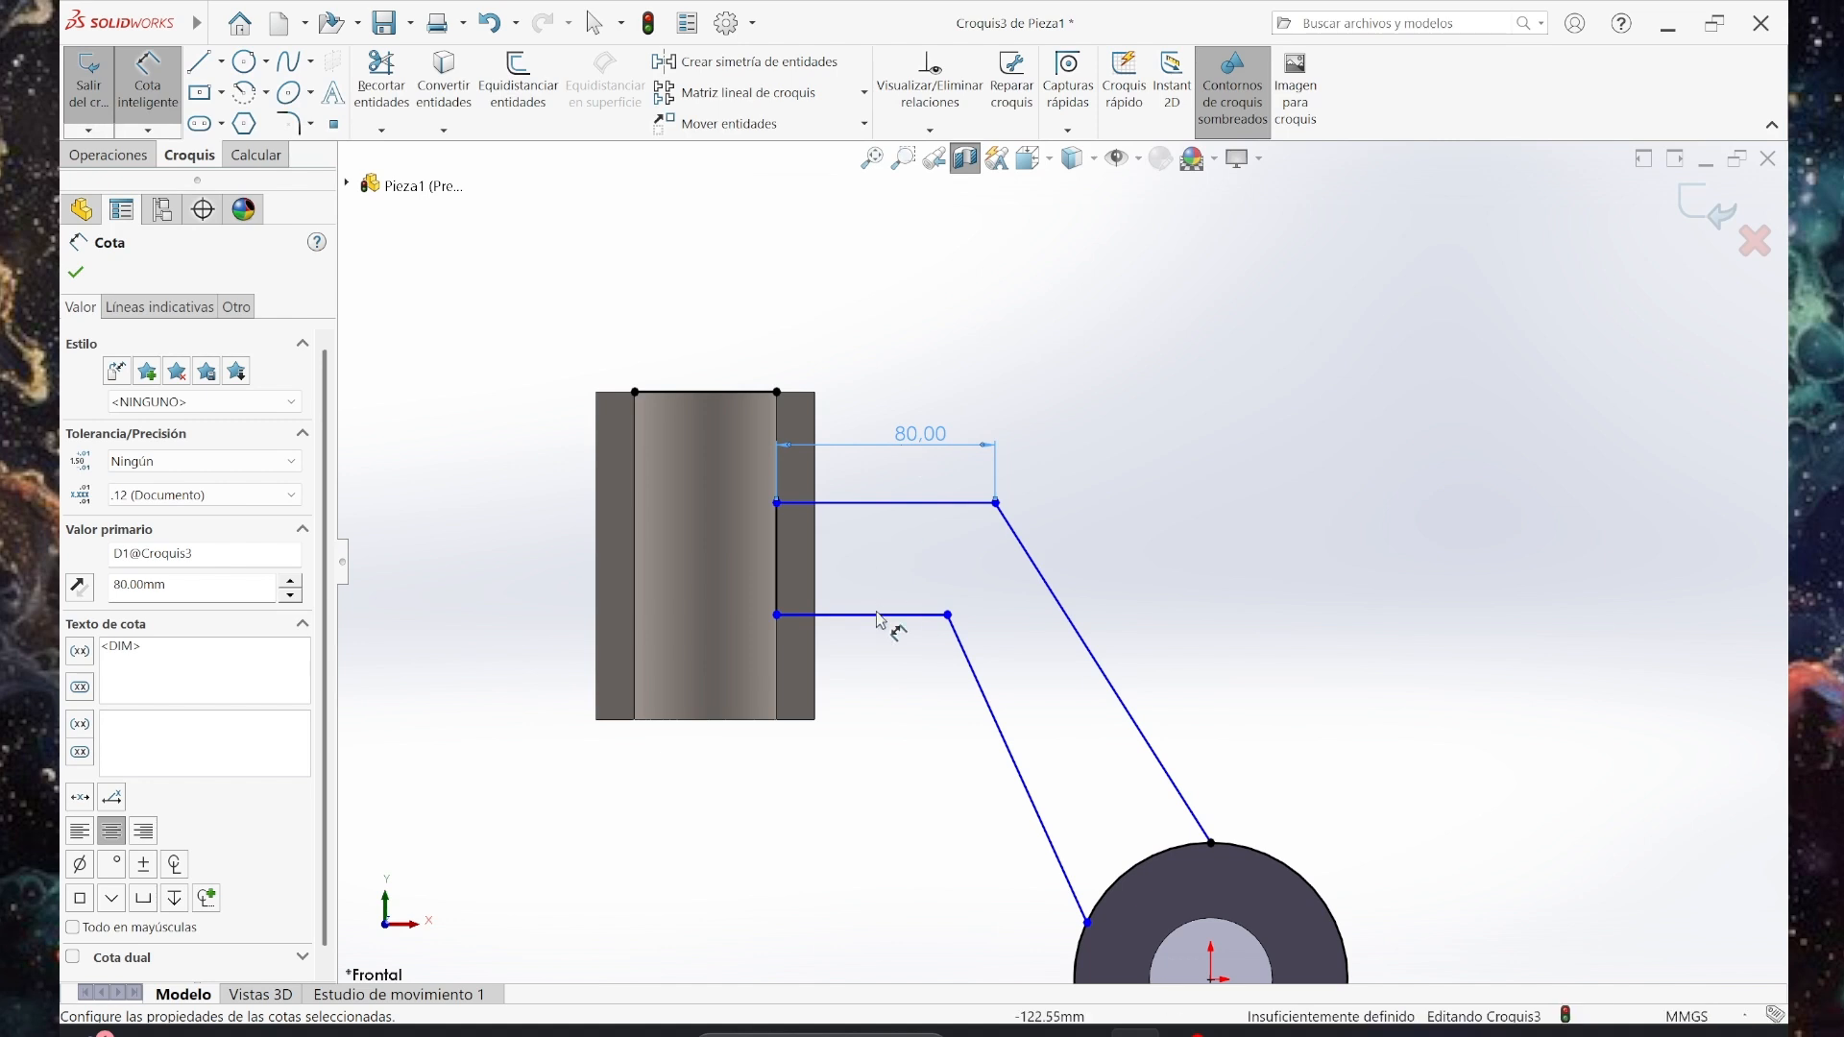
Dimension the arm profile's lower horizontal line at 60 mm.
click(881, 615)
click(841, 741)
text(60)
key(Return)
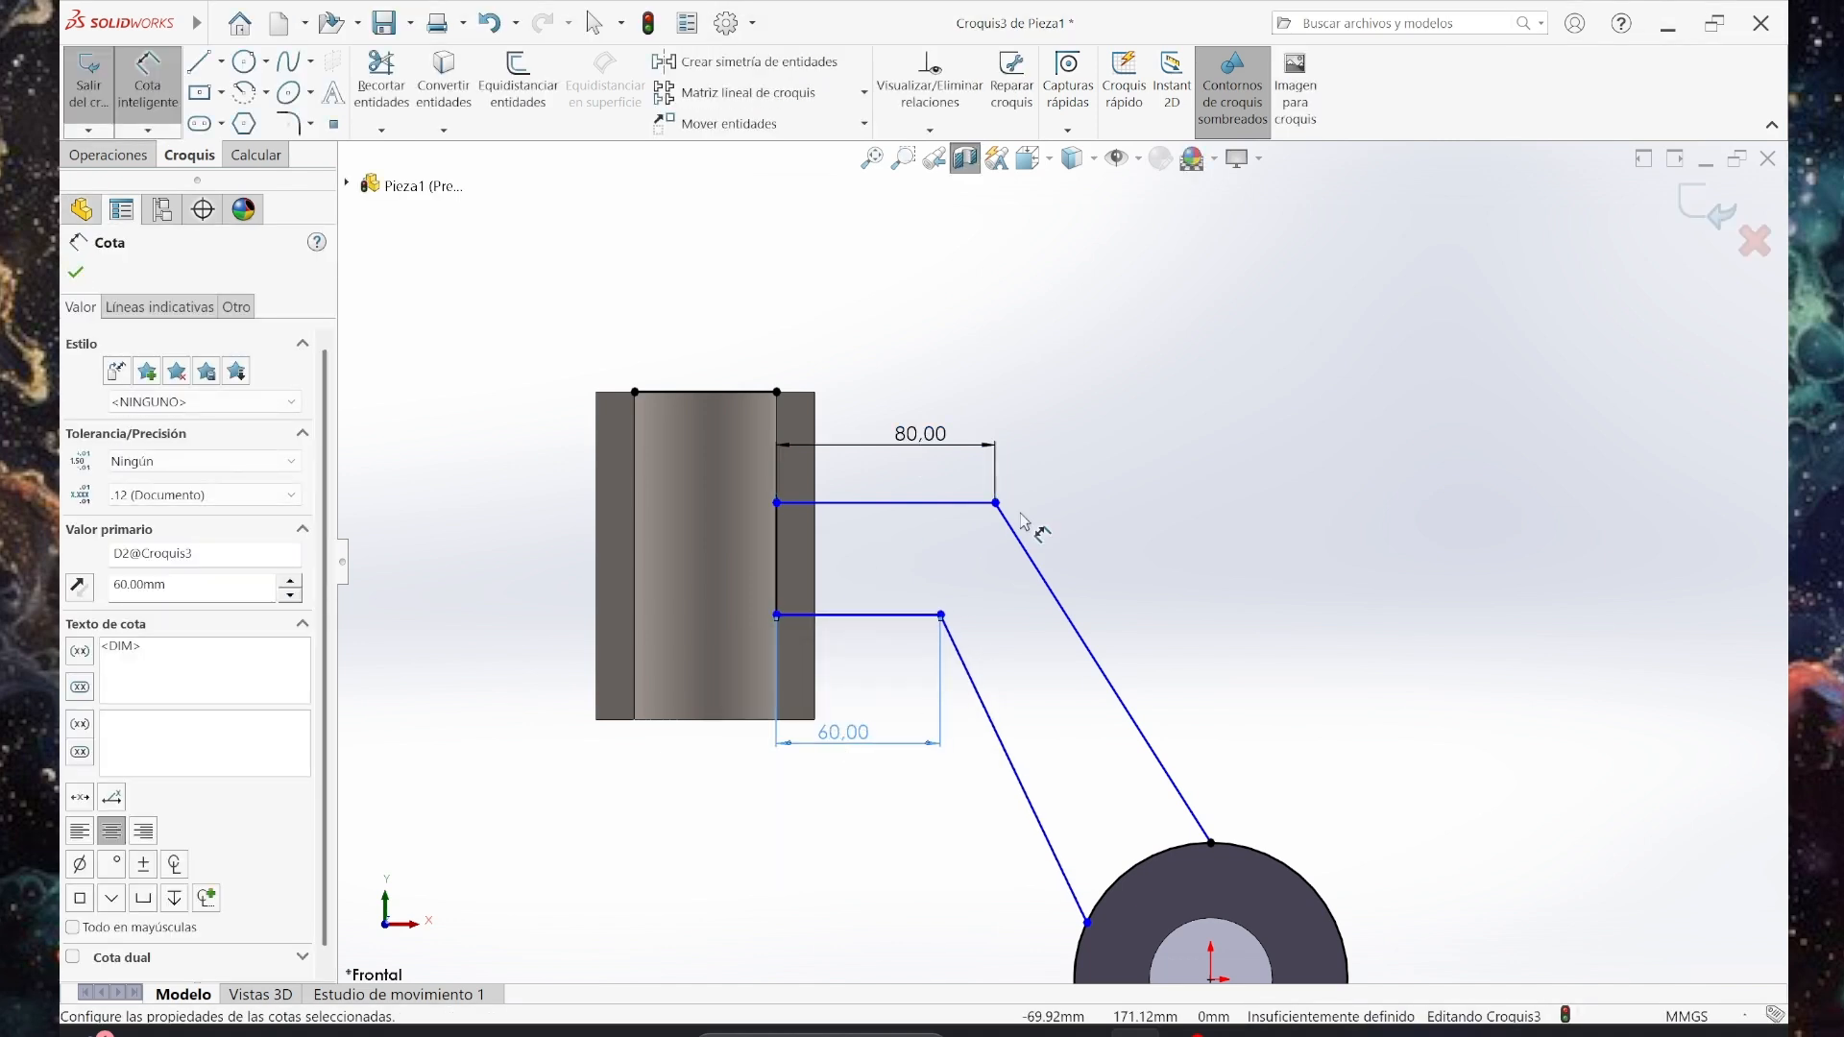
Dimension the angle between the upper horizontal line and the upper sloped line at 125°.
click(951, 503)
click(1059, 601)
click(979, 562)
text(125)
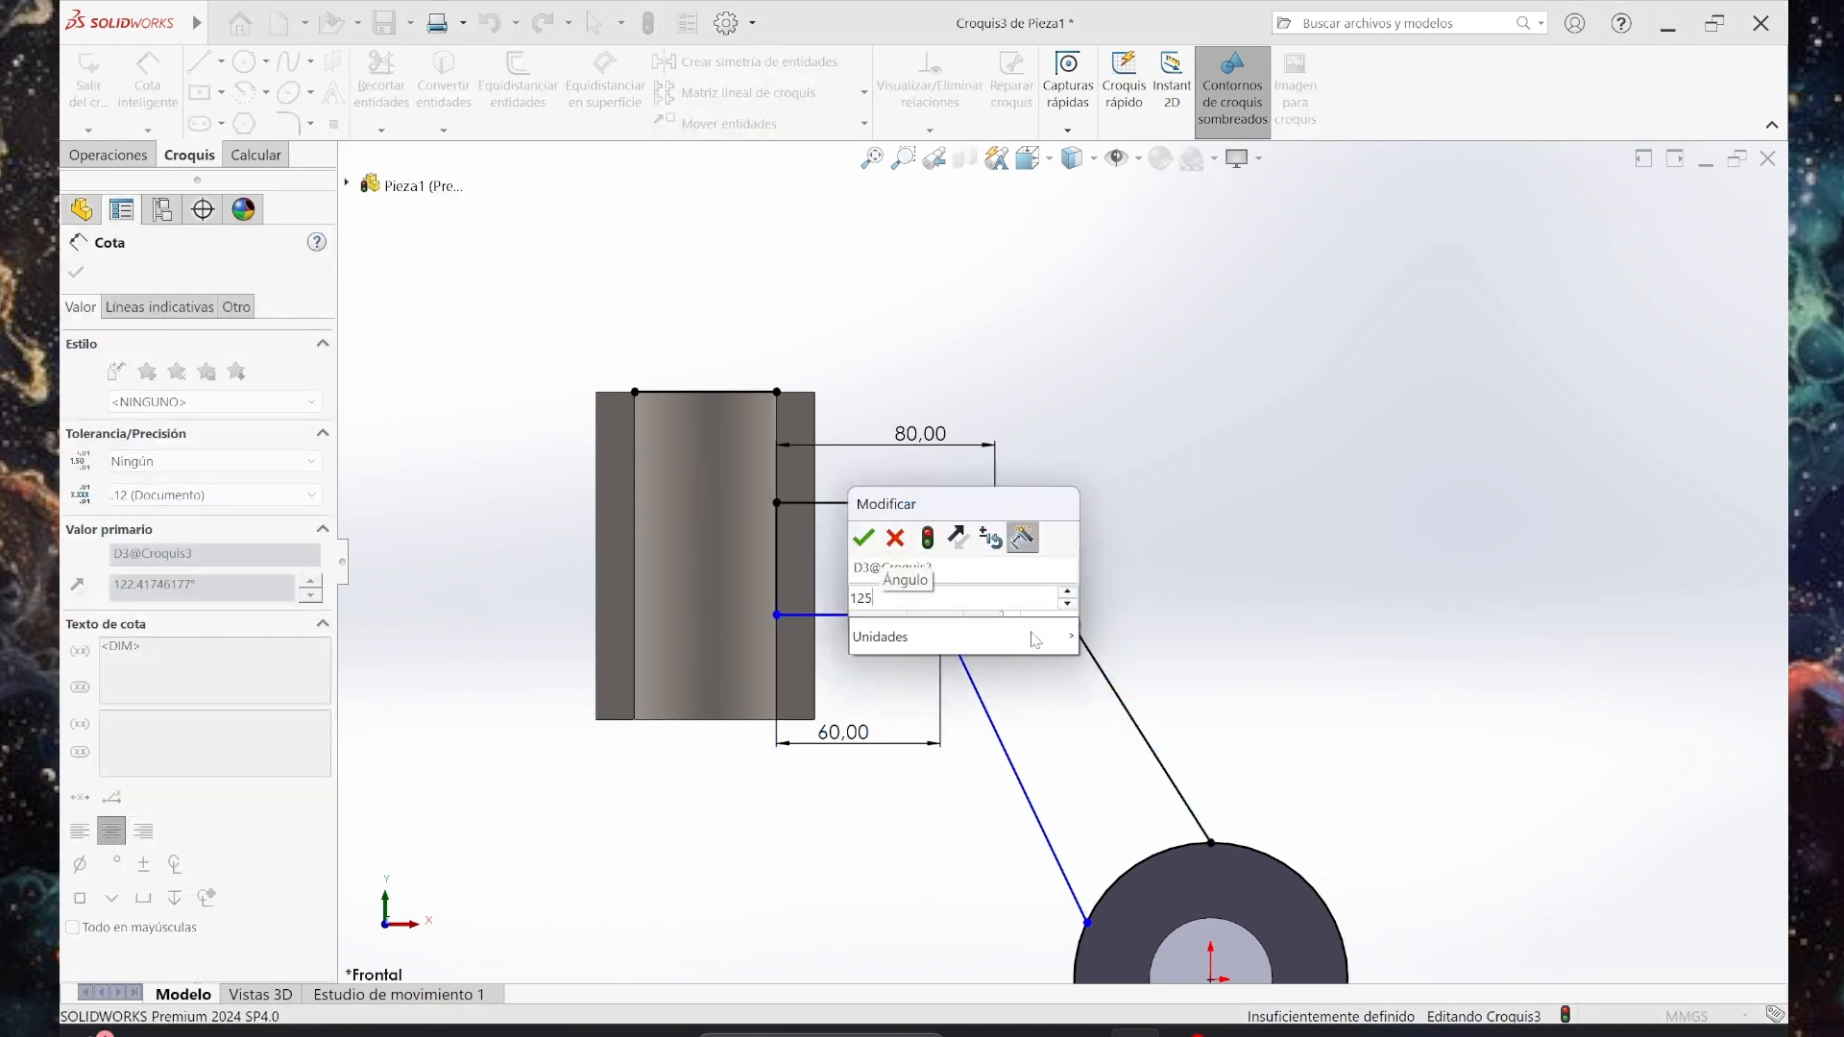
key(Return)
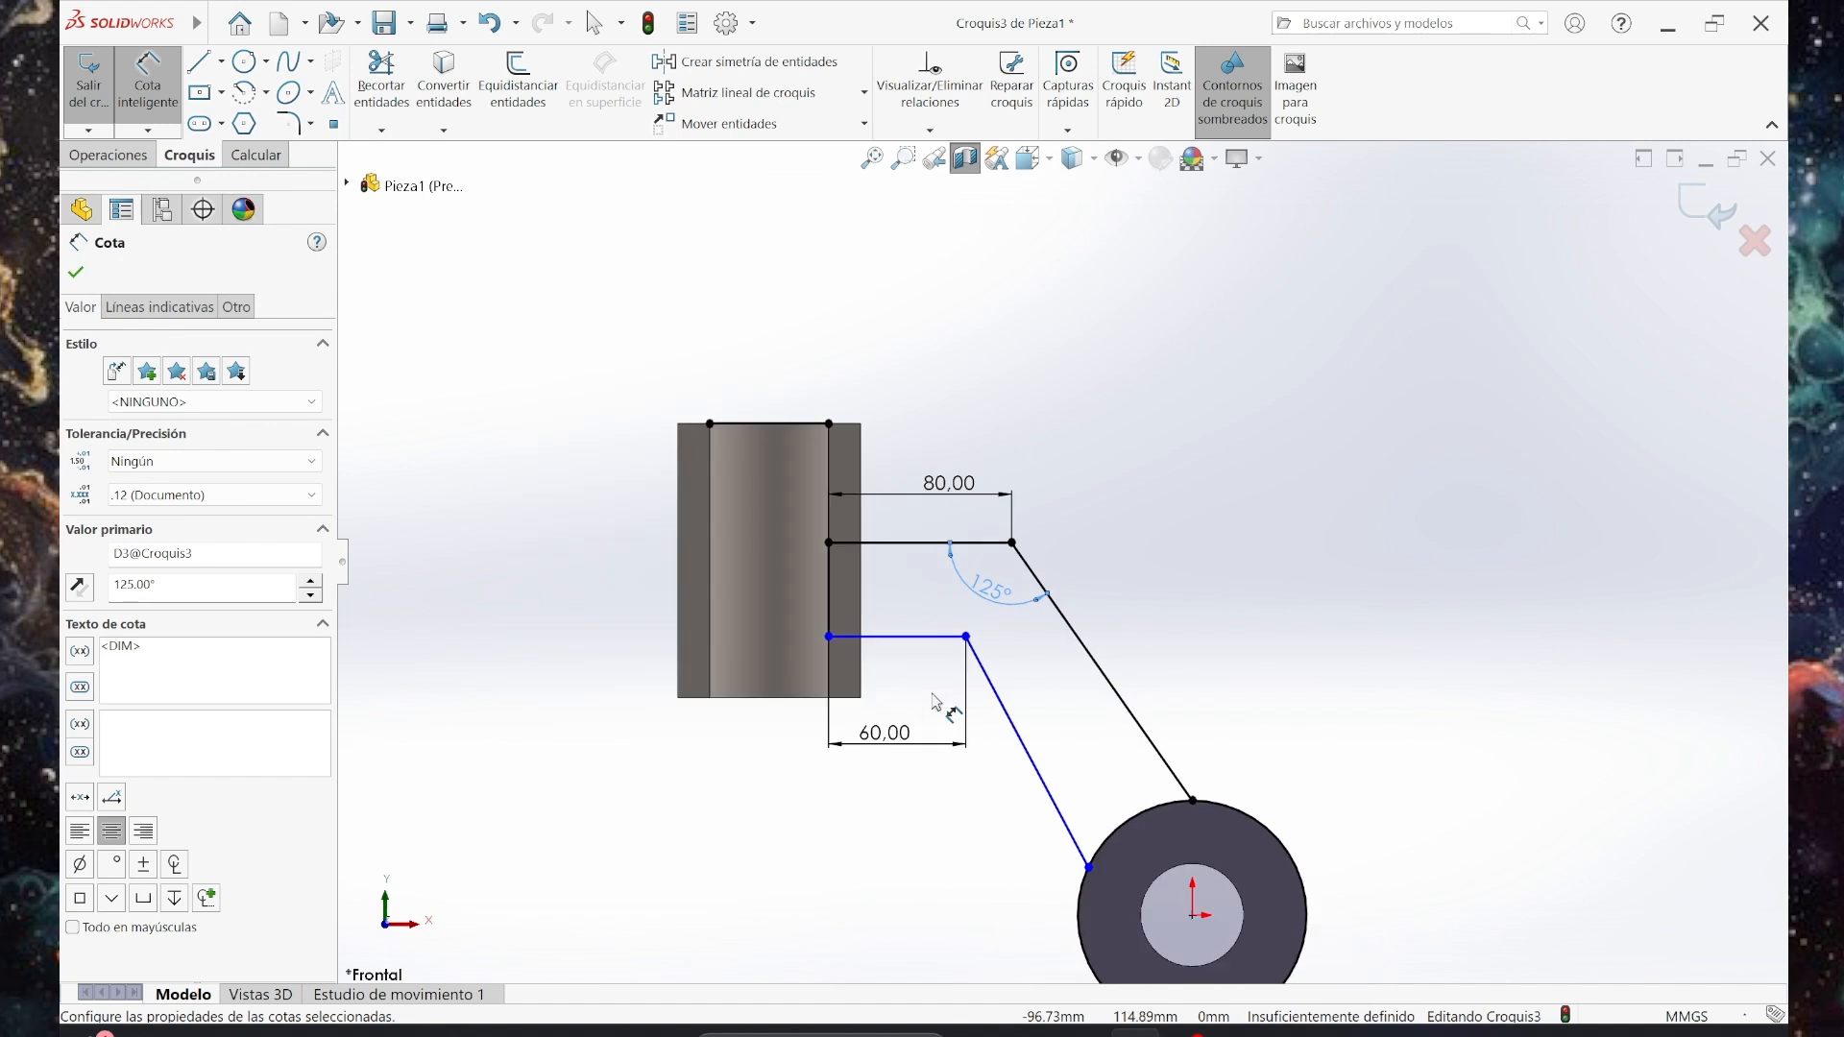
Check the reference drawing and make the arm's lower sloped line tangent to the outer circle.
scroll(1117, 795, down, 1)
click(1084, 1033)
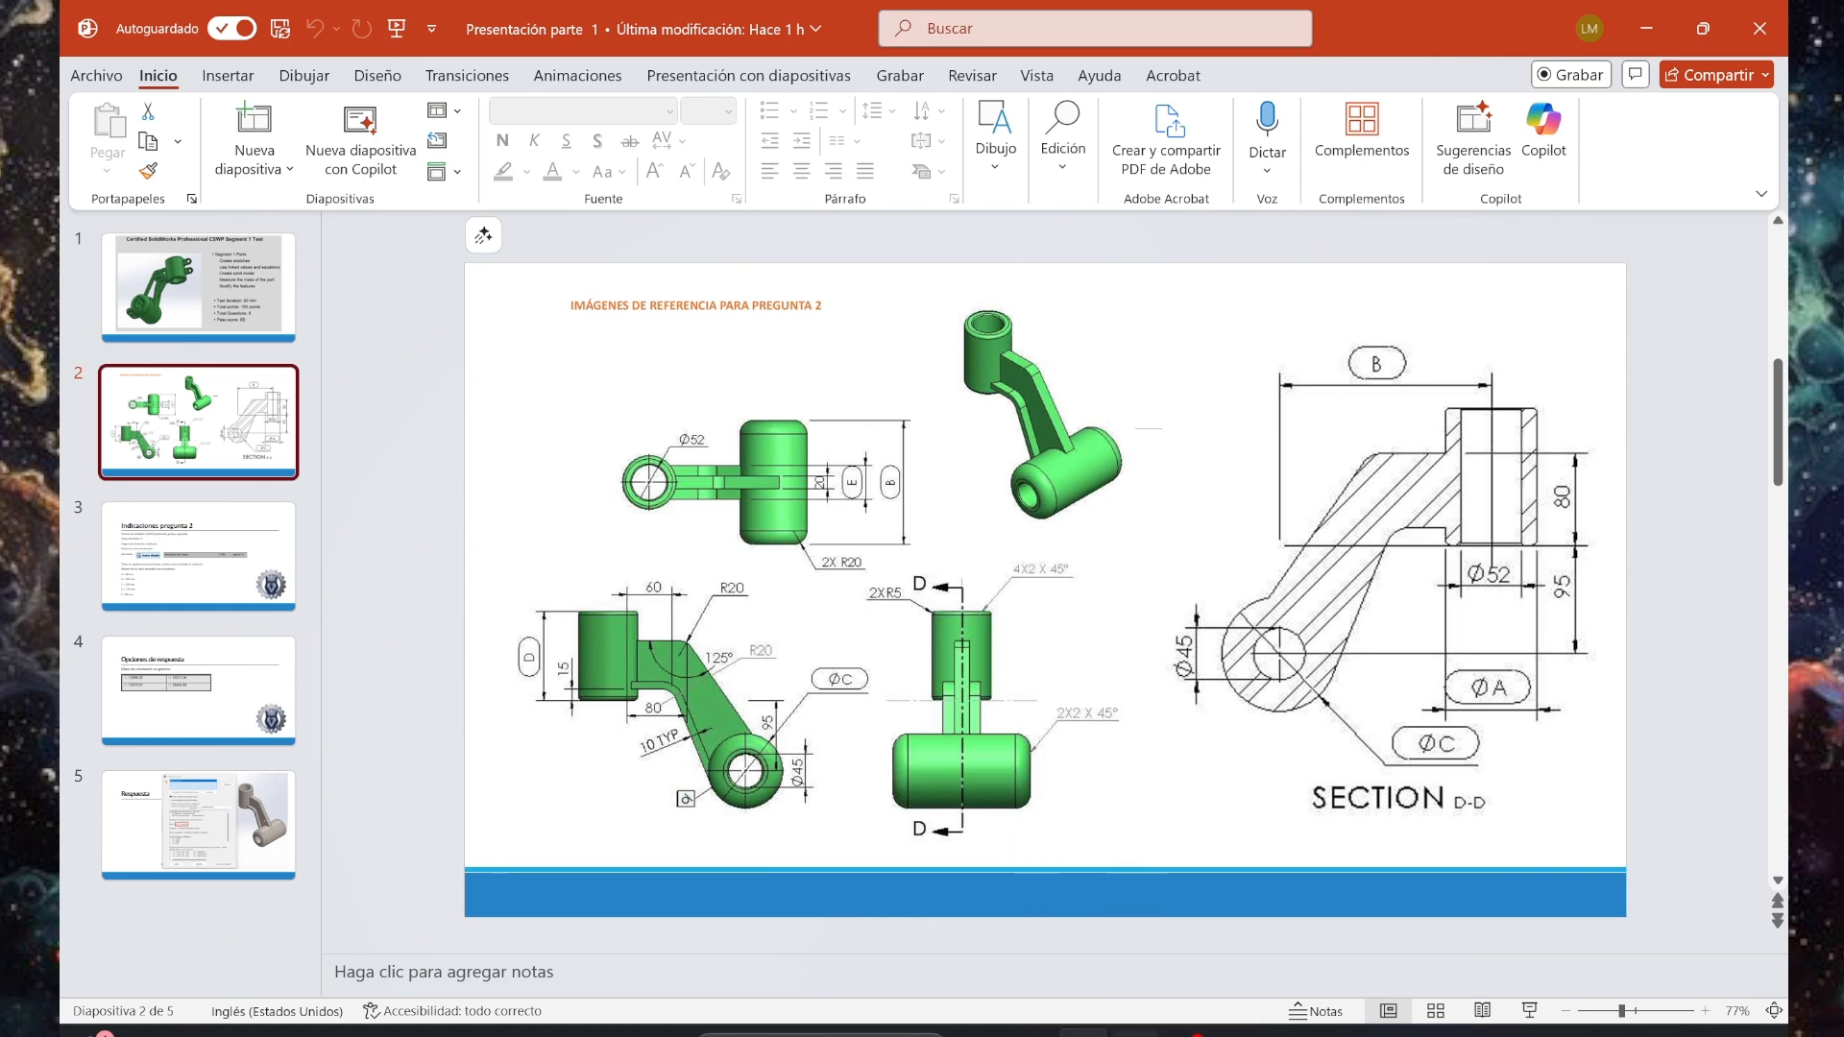
click(1135, 1034)
scroll(1338, 548, down, 2)
scroll(1277, 629, up, 4)
scroll(960, 922, down, 2)
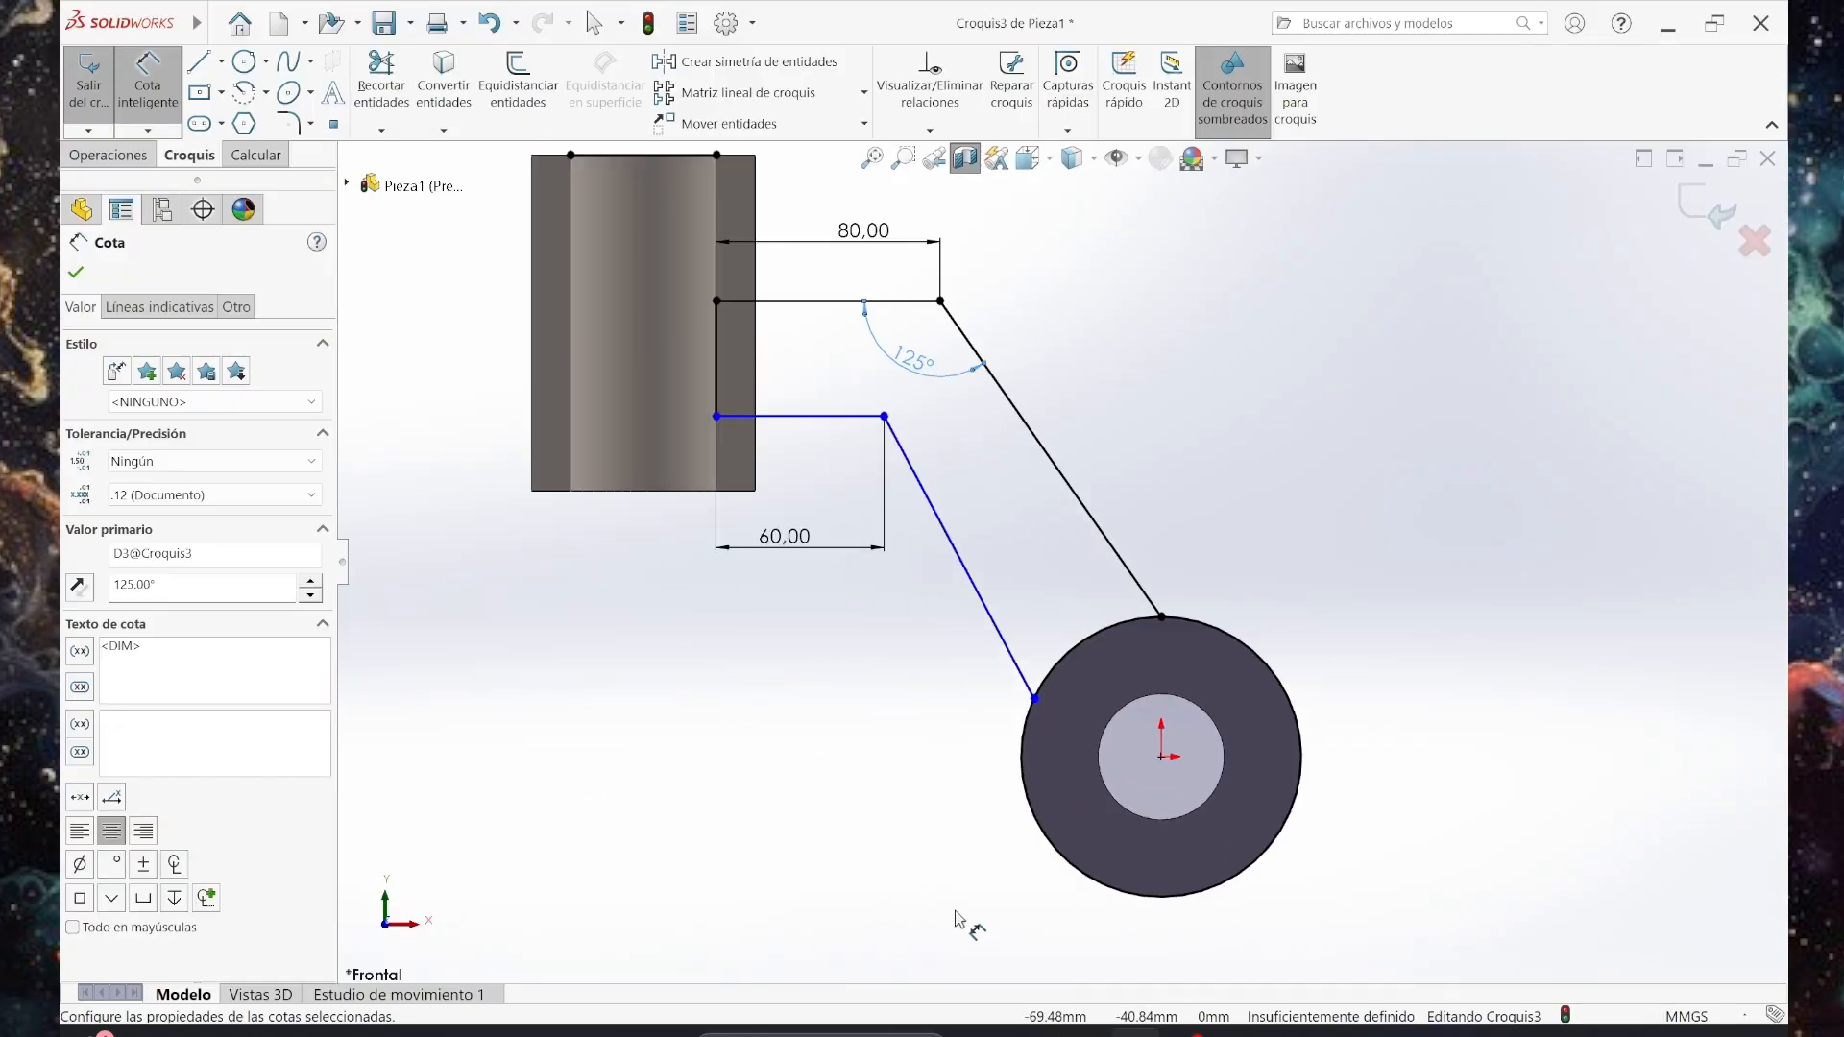
key(Escape)
click(1002, 631)
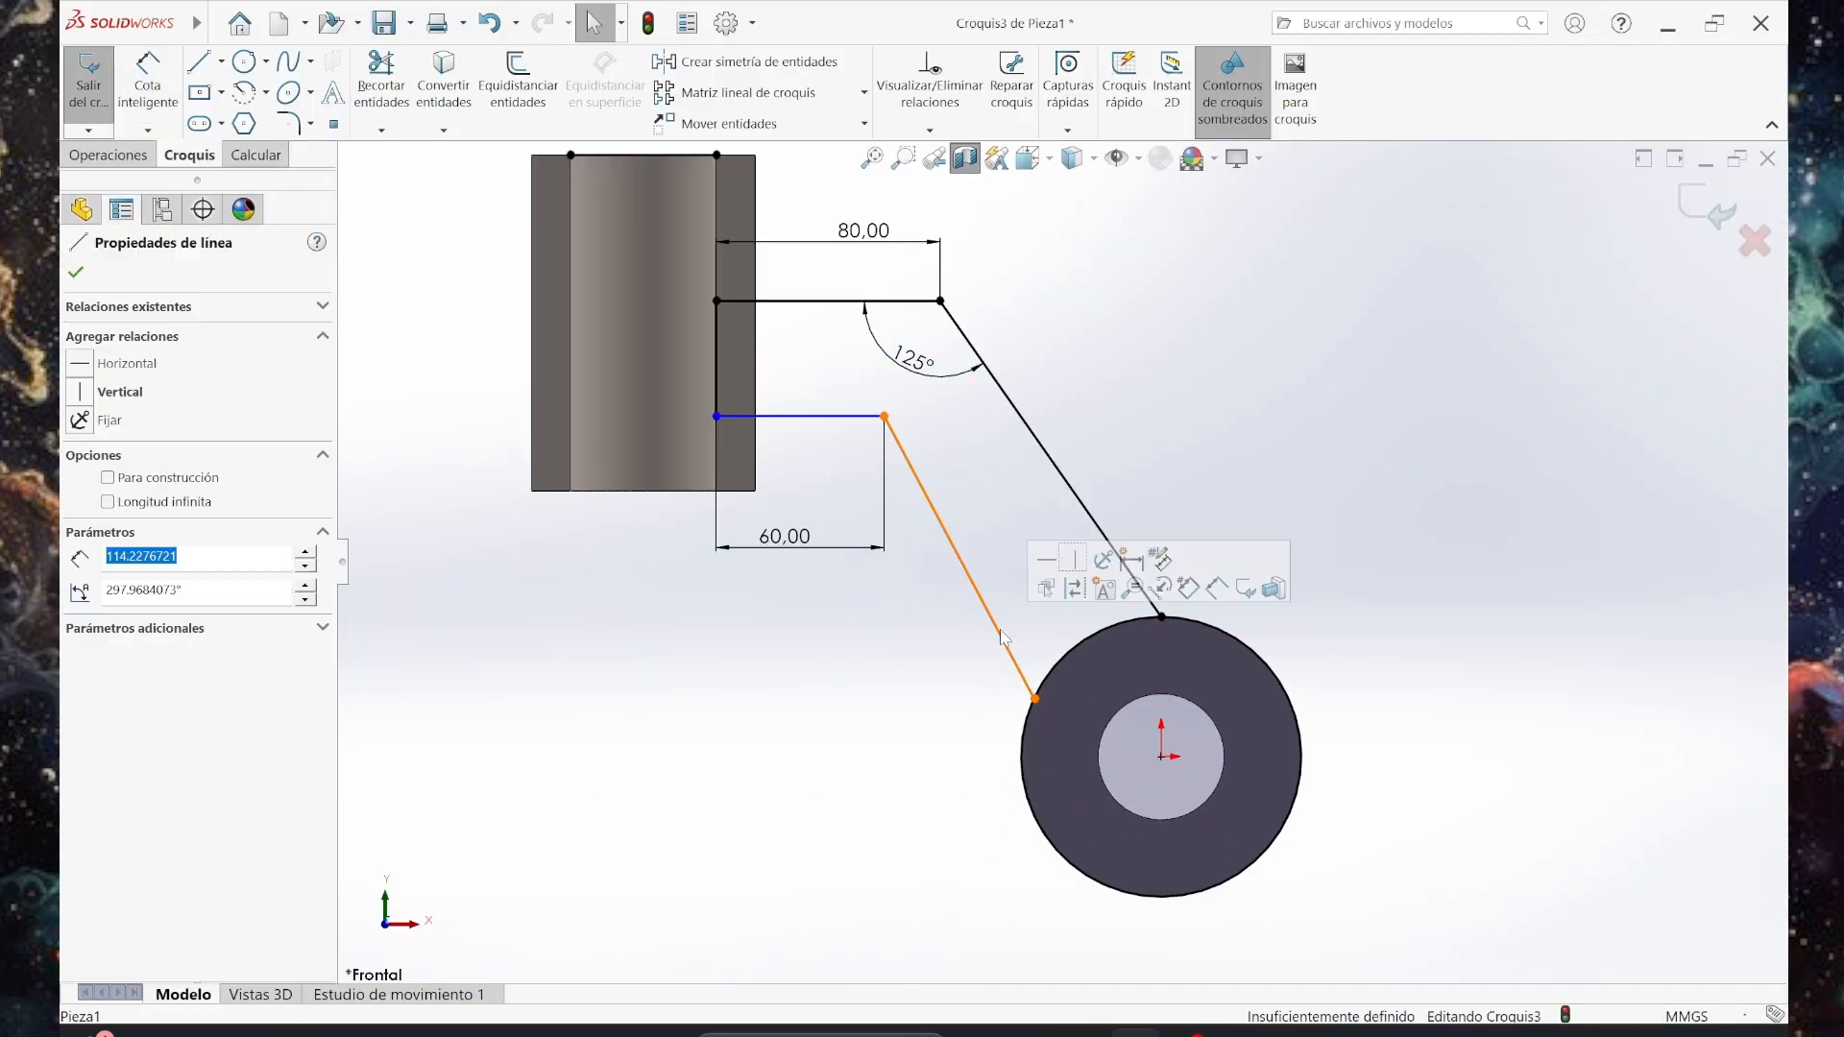
ctrl+click(1026, 800)
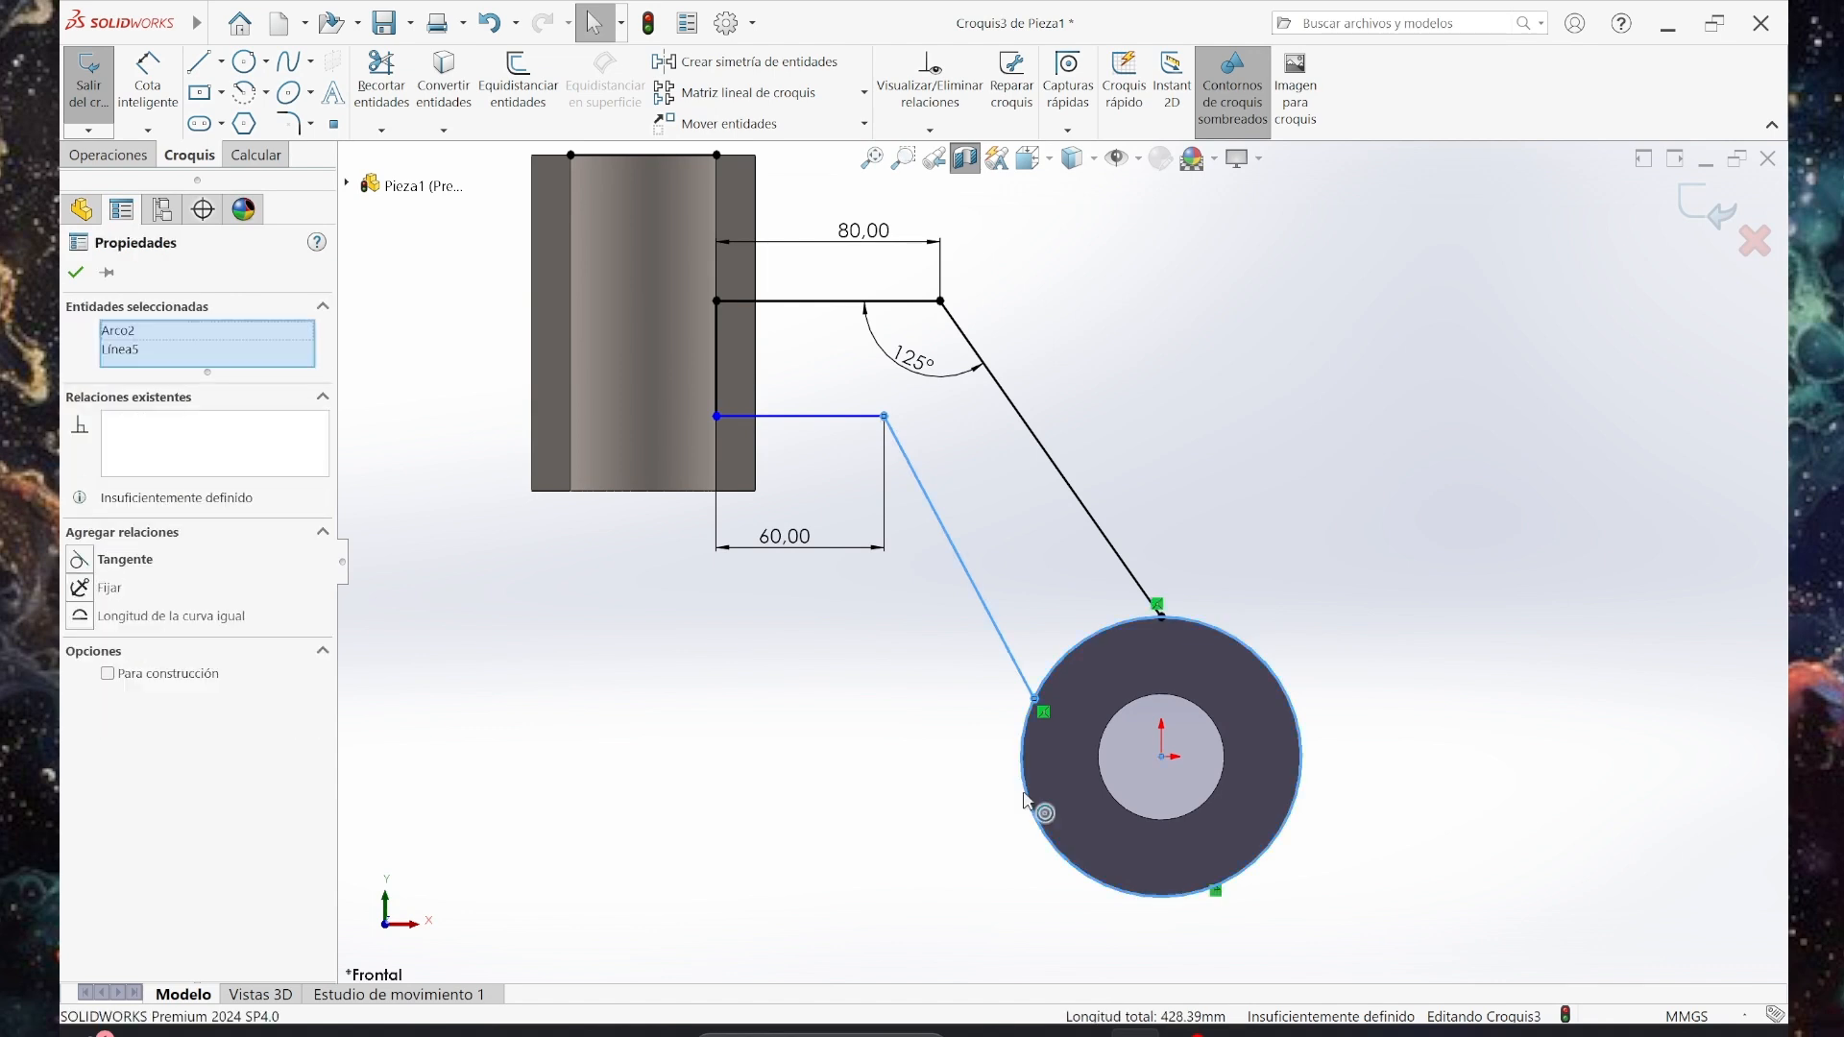
click(1067, 747)
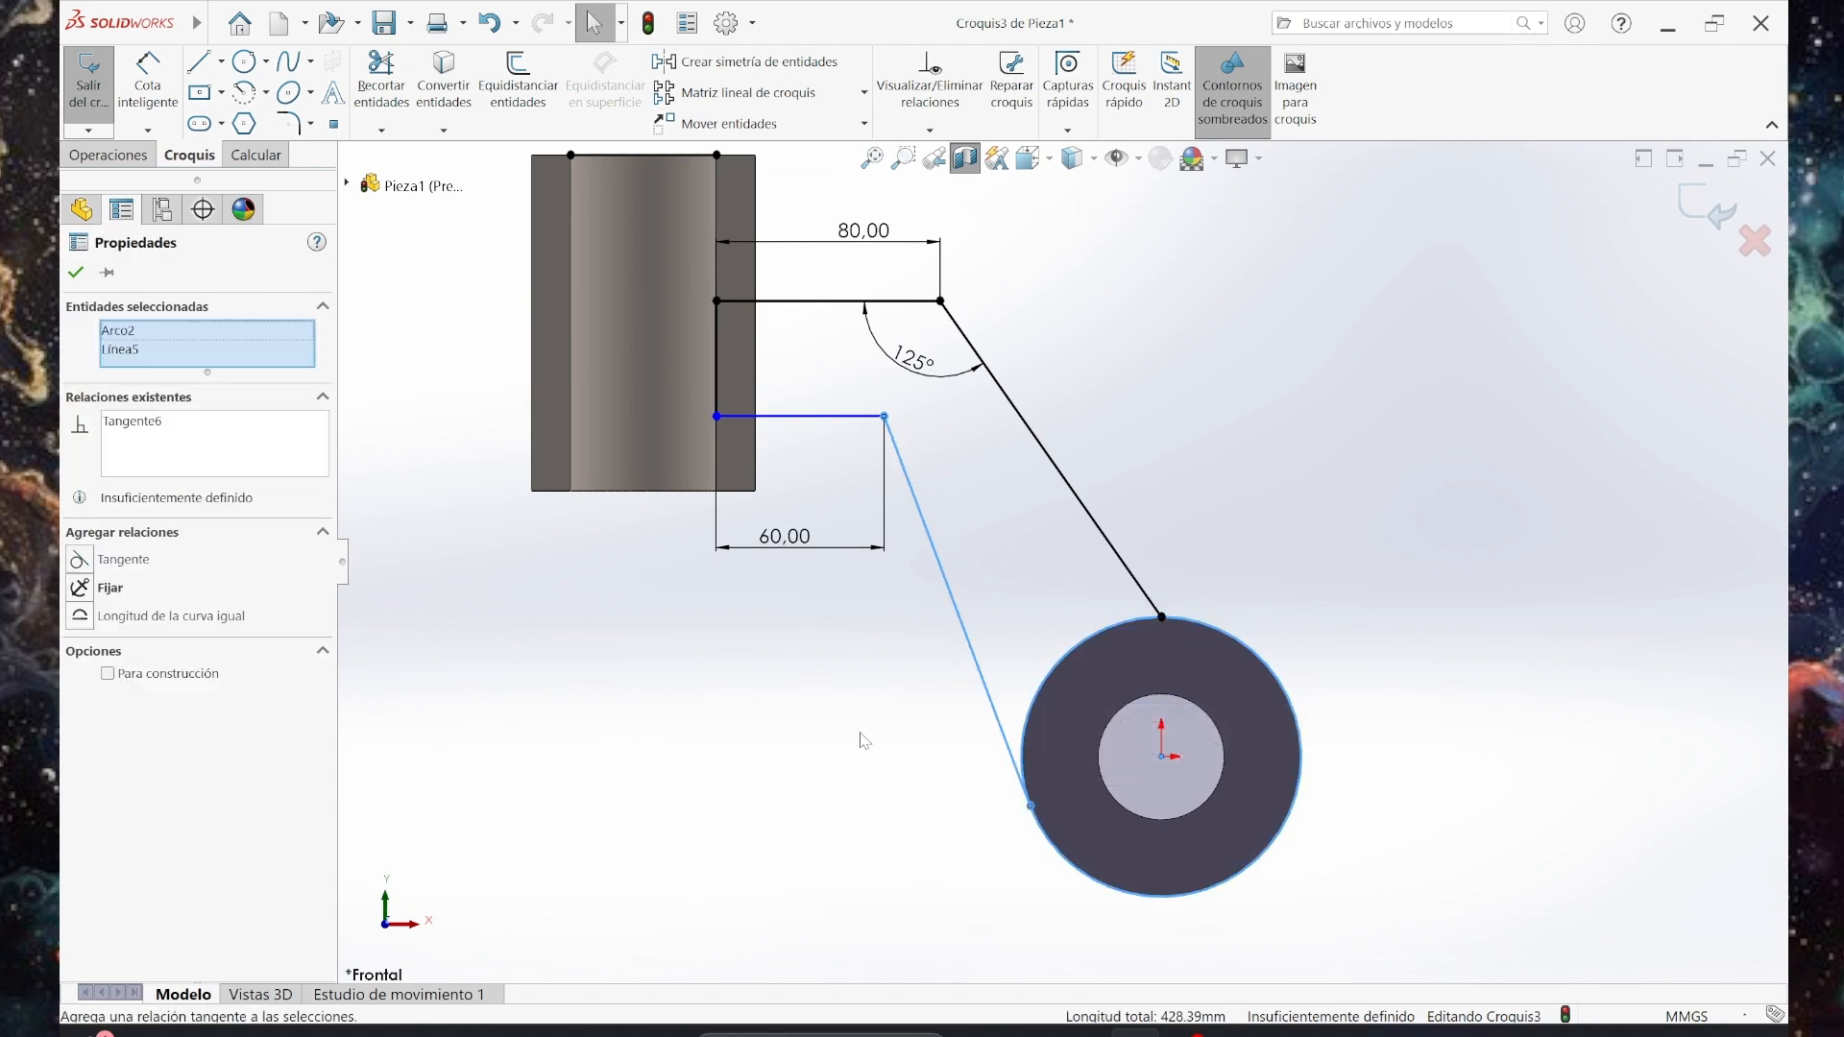
click(903, 713)
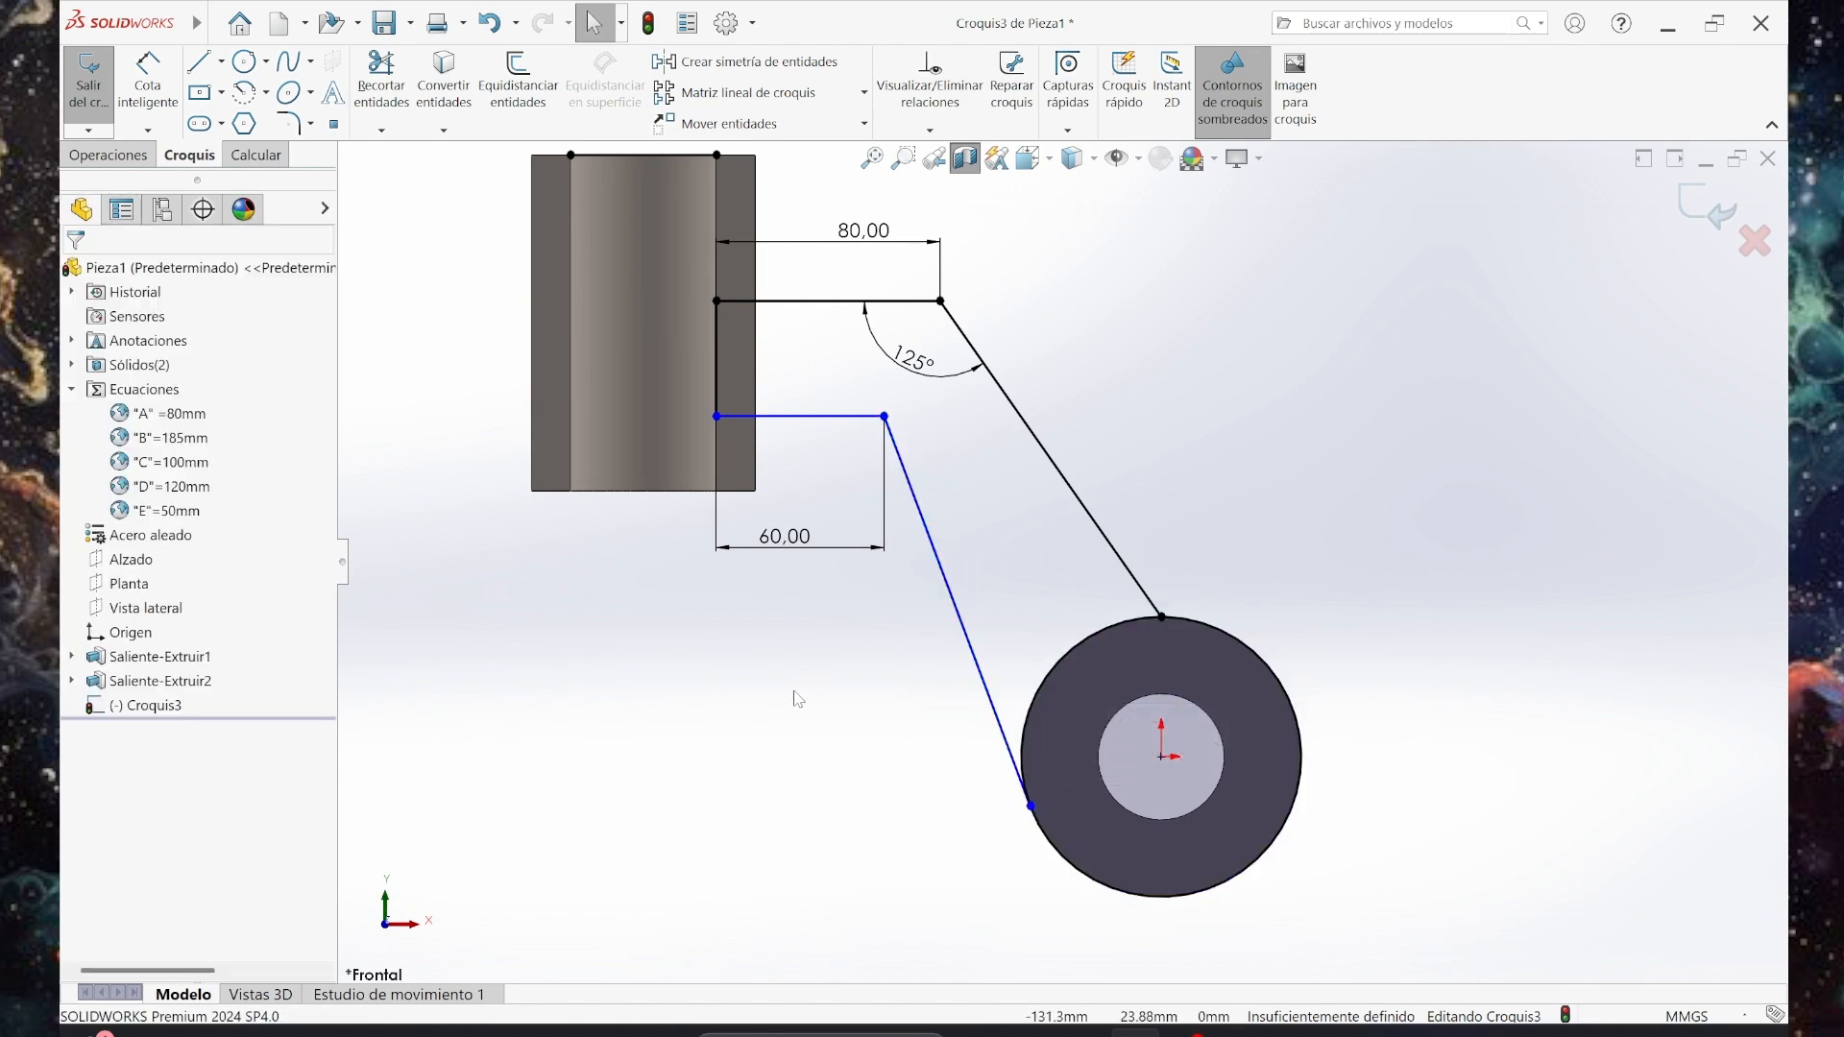
Check the reference drawing and dimension the lower horizontal line 15 mm above the vertical cylinder's bottom edge.
click(1083, 1032)
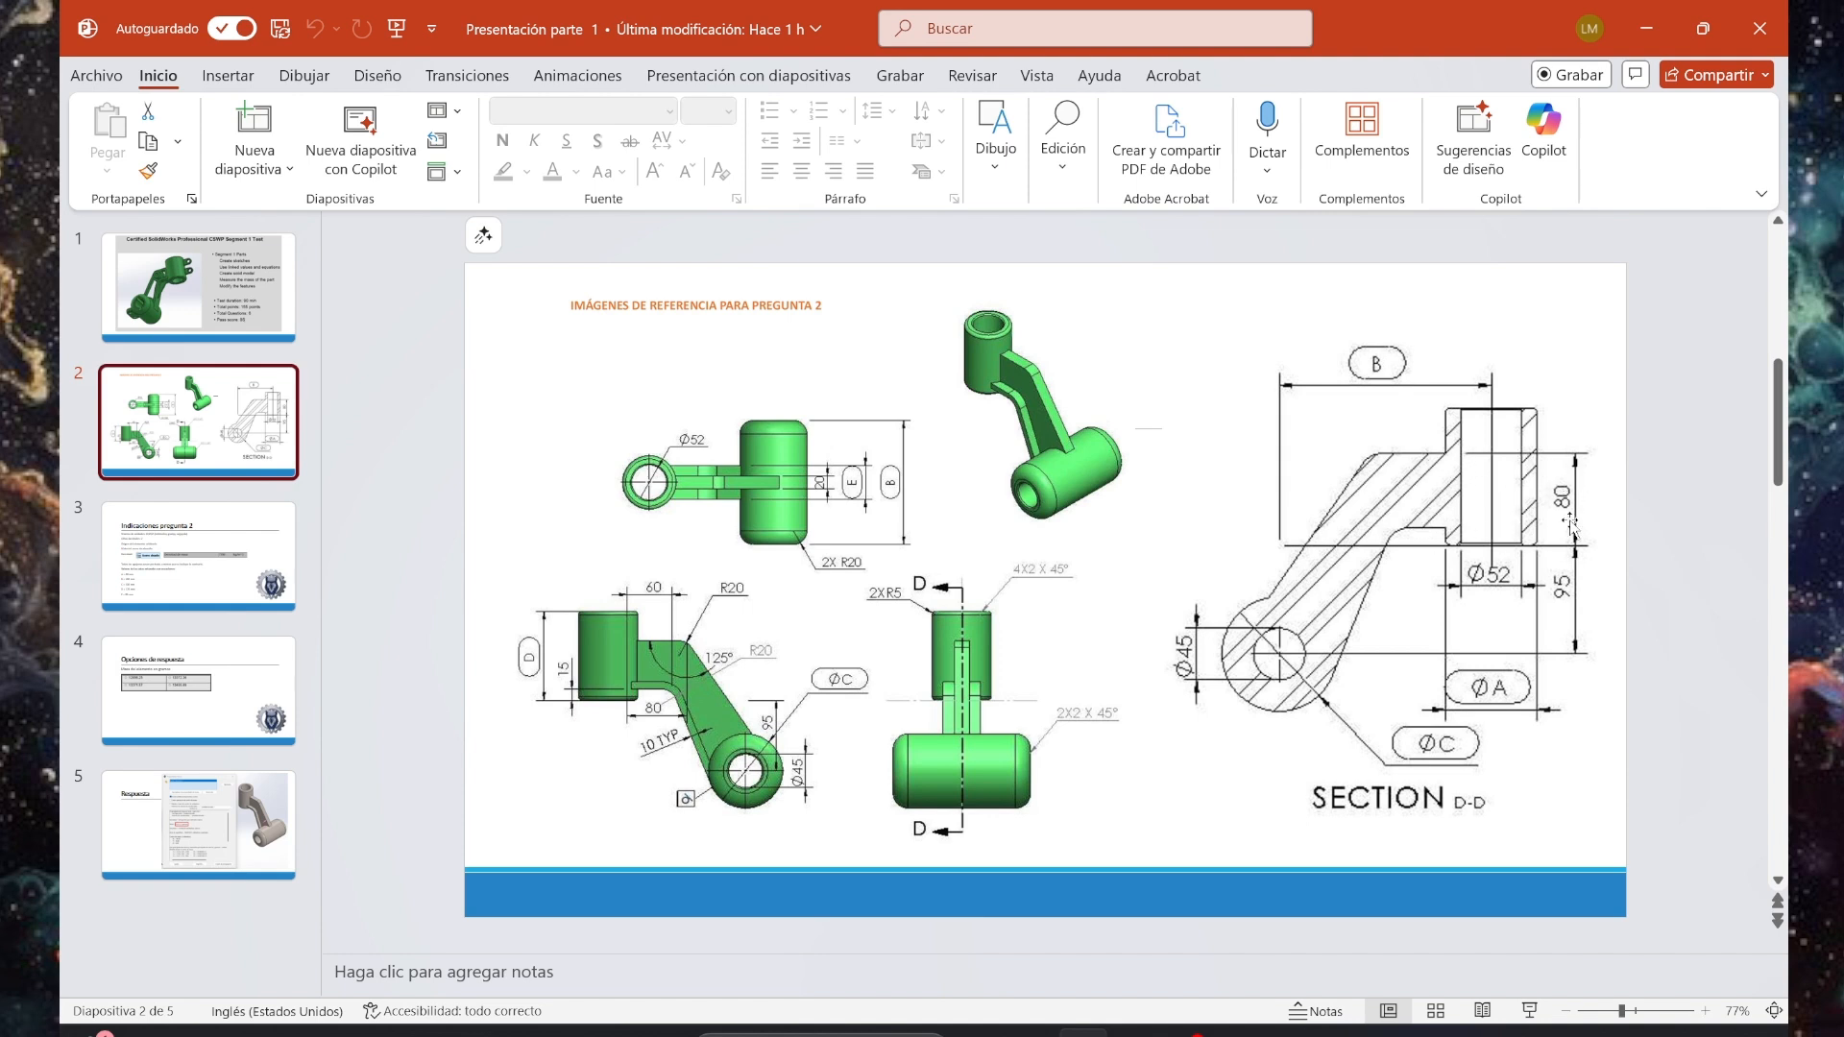
mouse_move(1085, 1030)
click(1095, 923)
click(132, 82)
click(735, 417)
click(615, 491)
click(521, 588)
text(15)
key(Return)
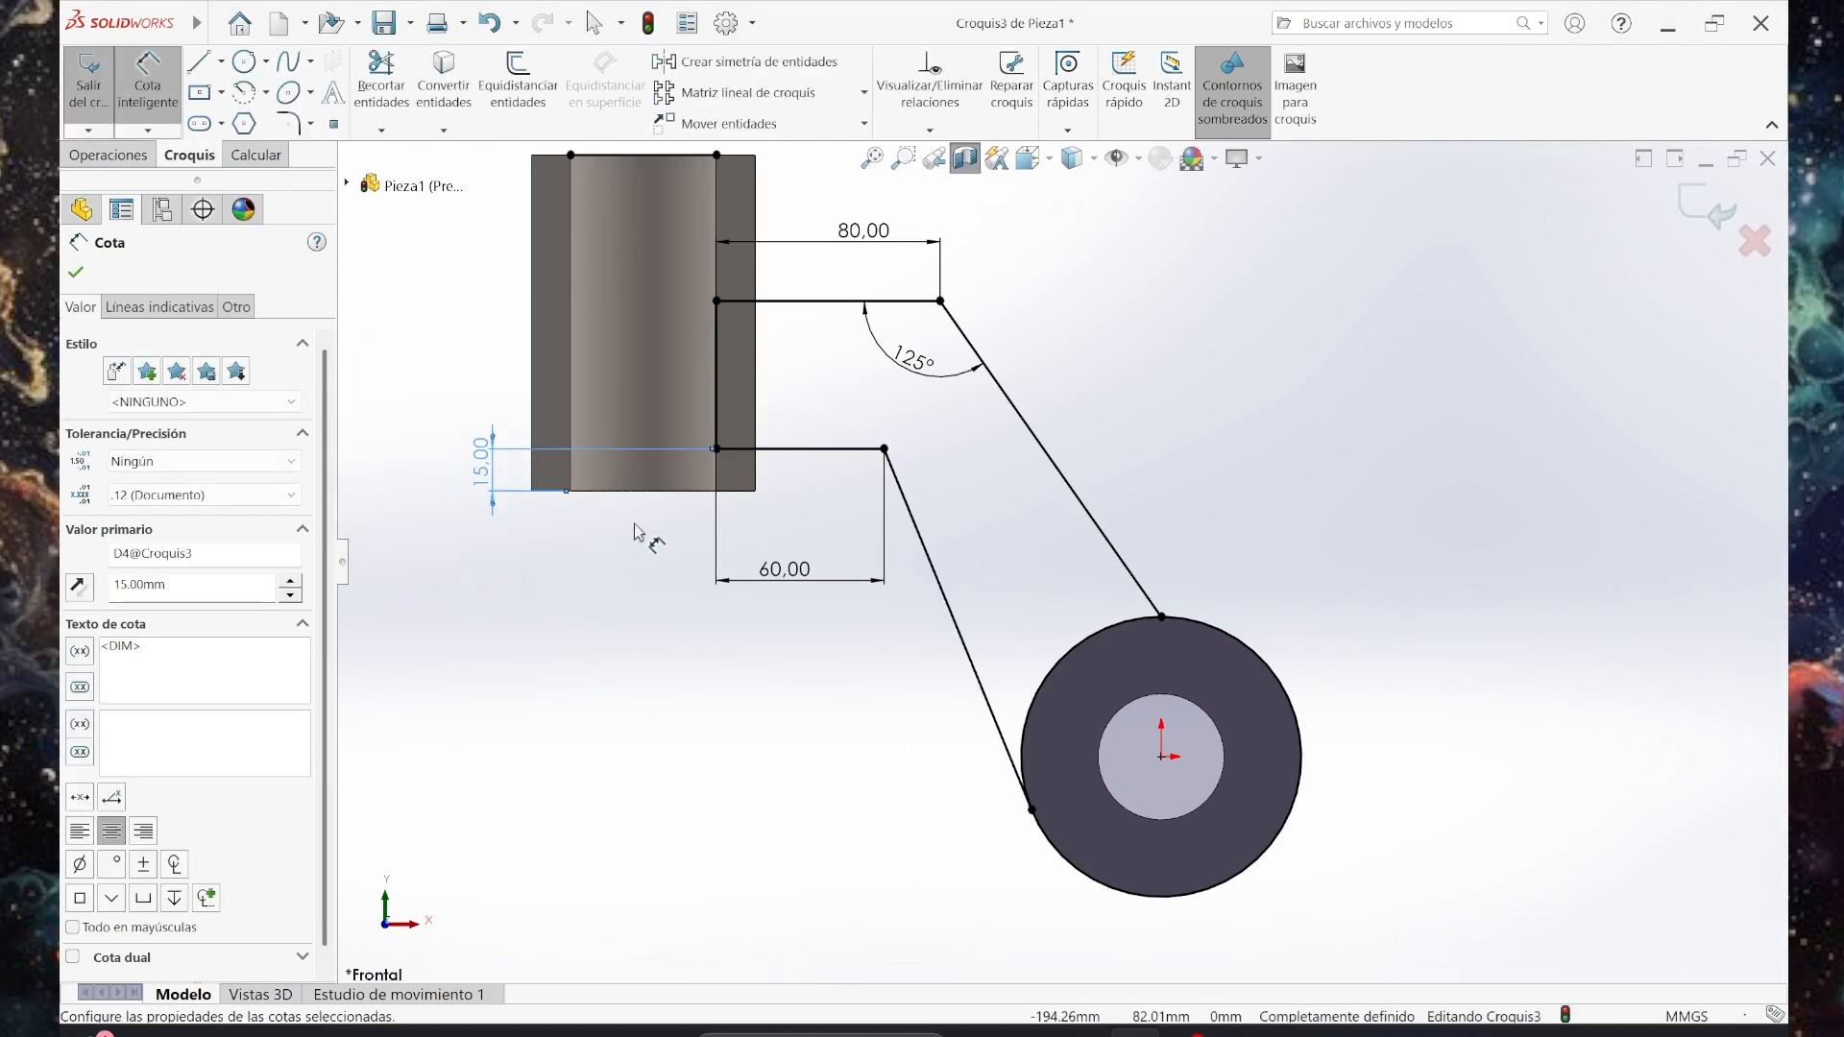
Inspect the relations of the arm's vertical line and delete the one tying it to the bore's upper corner point.
key(f)
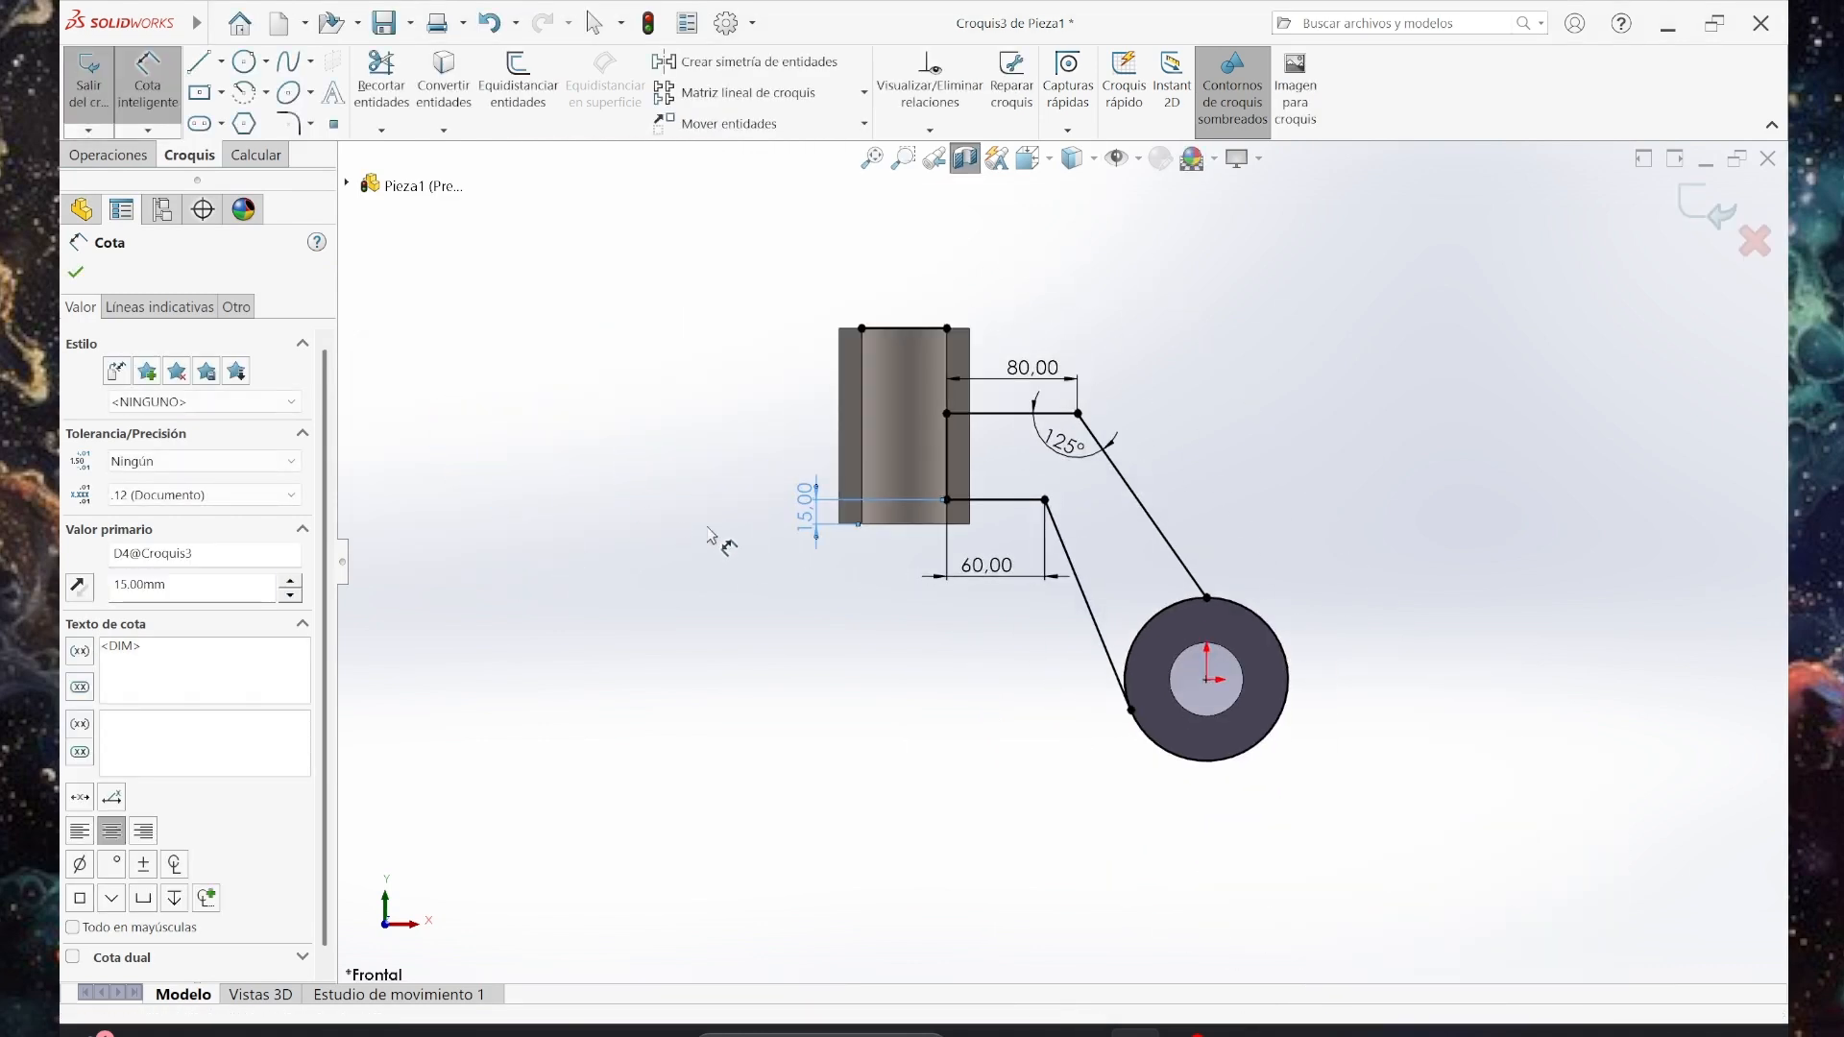
scroll(926, 292, down, 2)
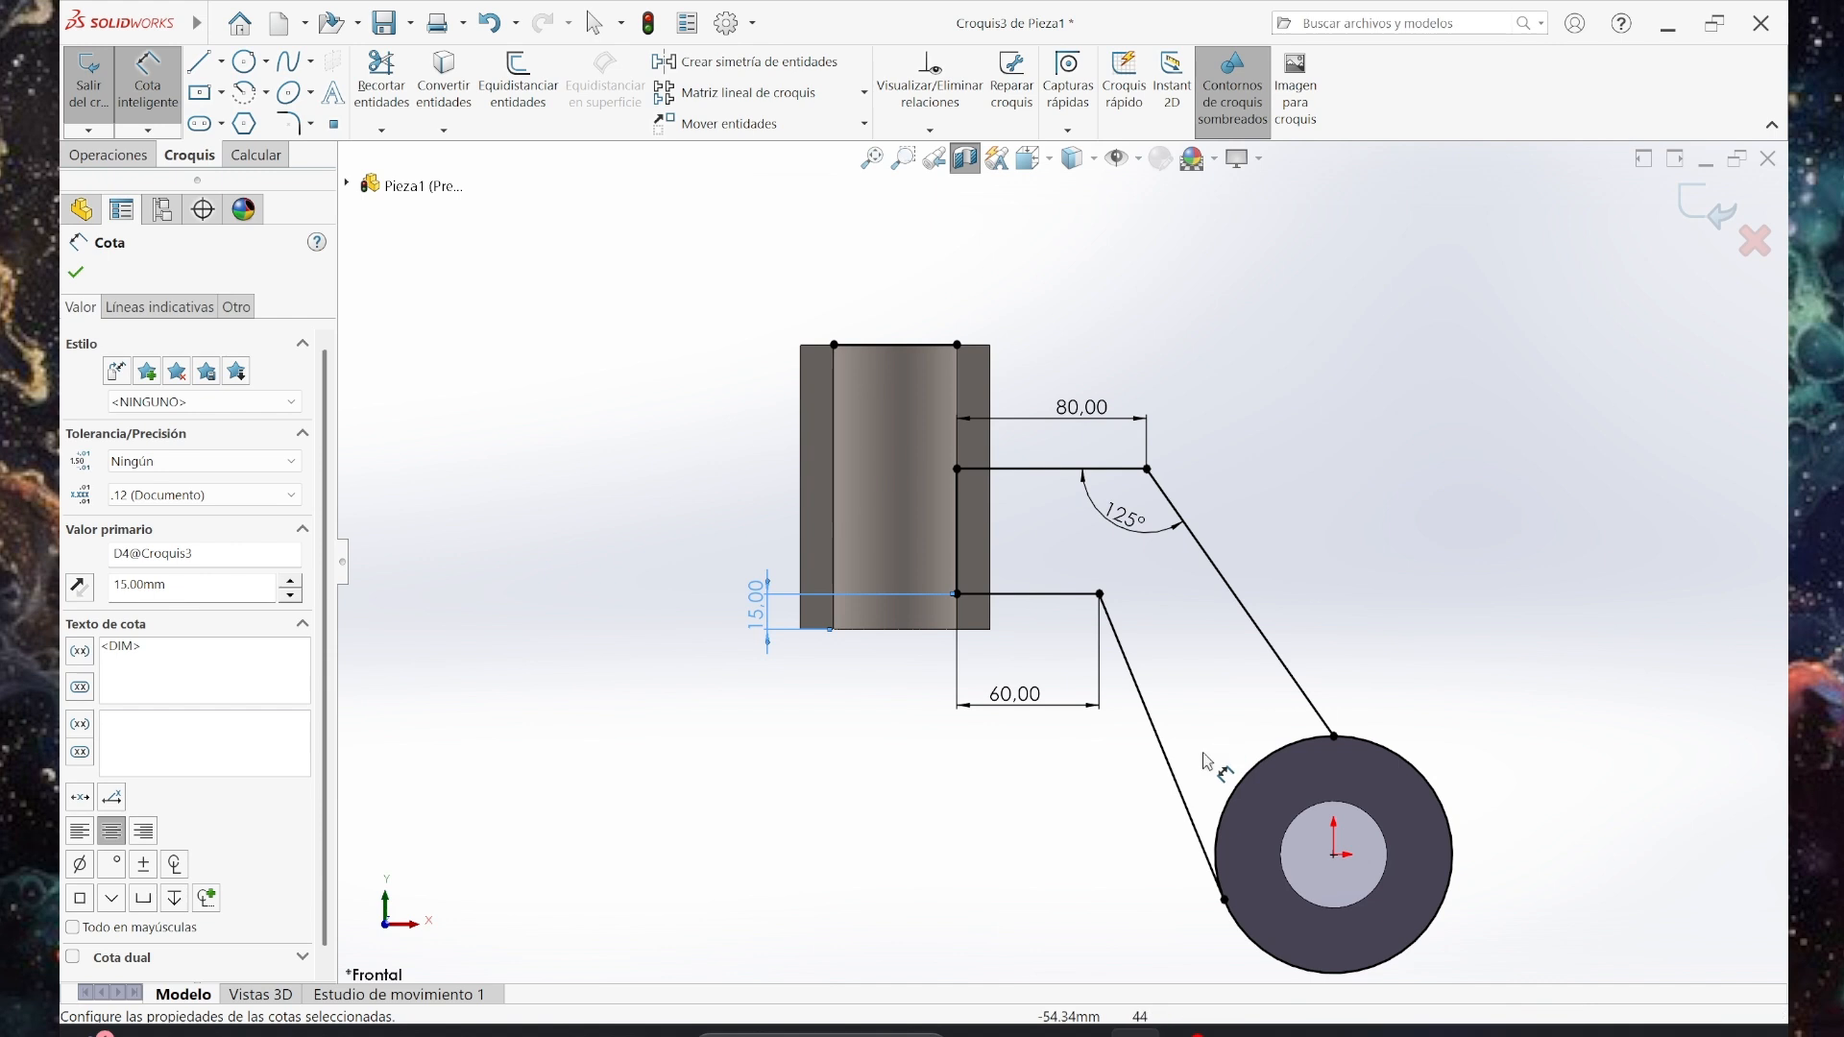
key(Escape)
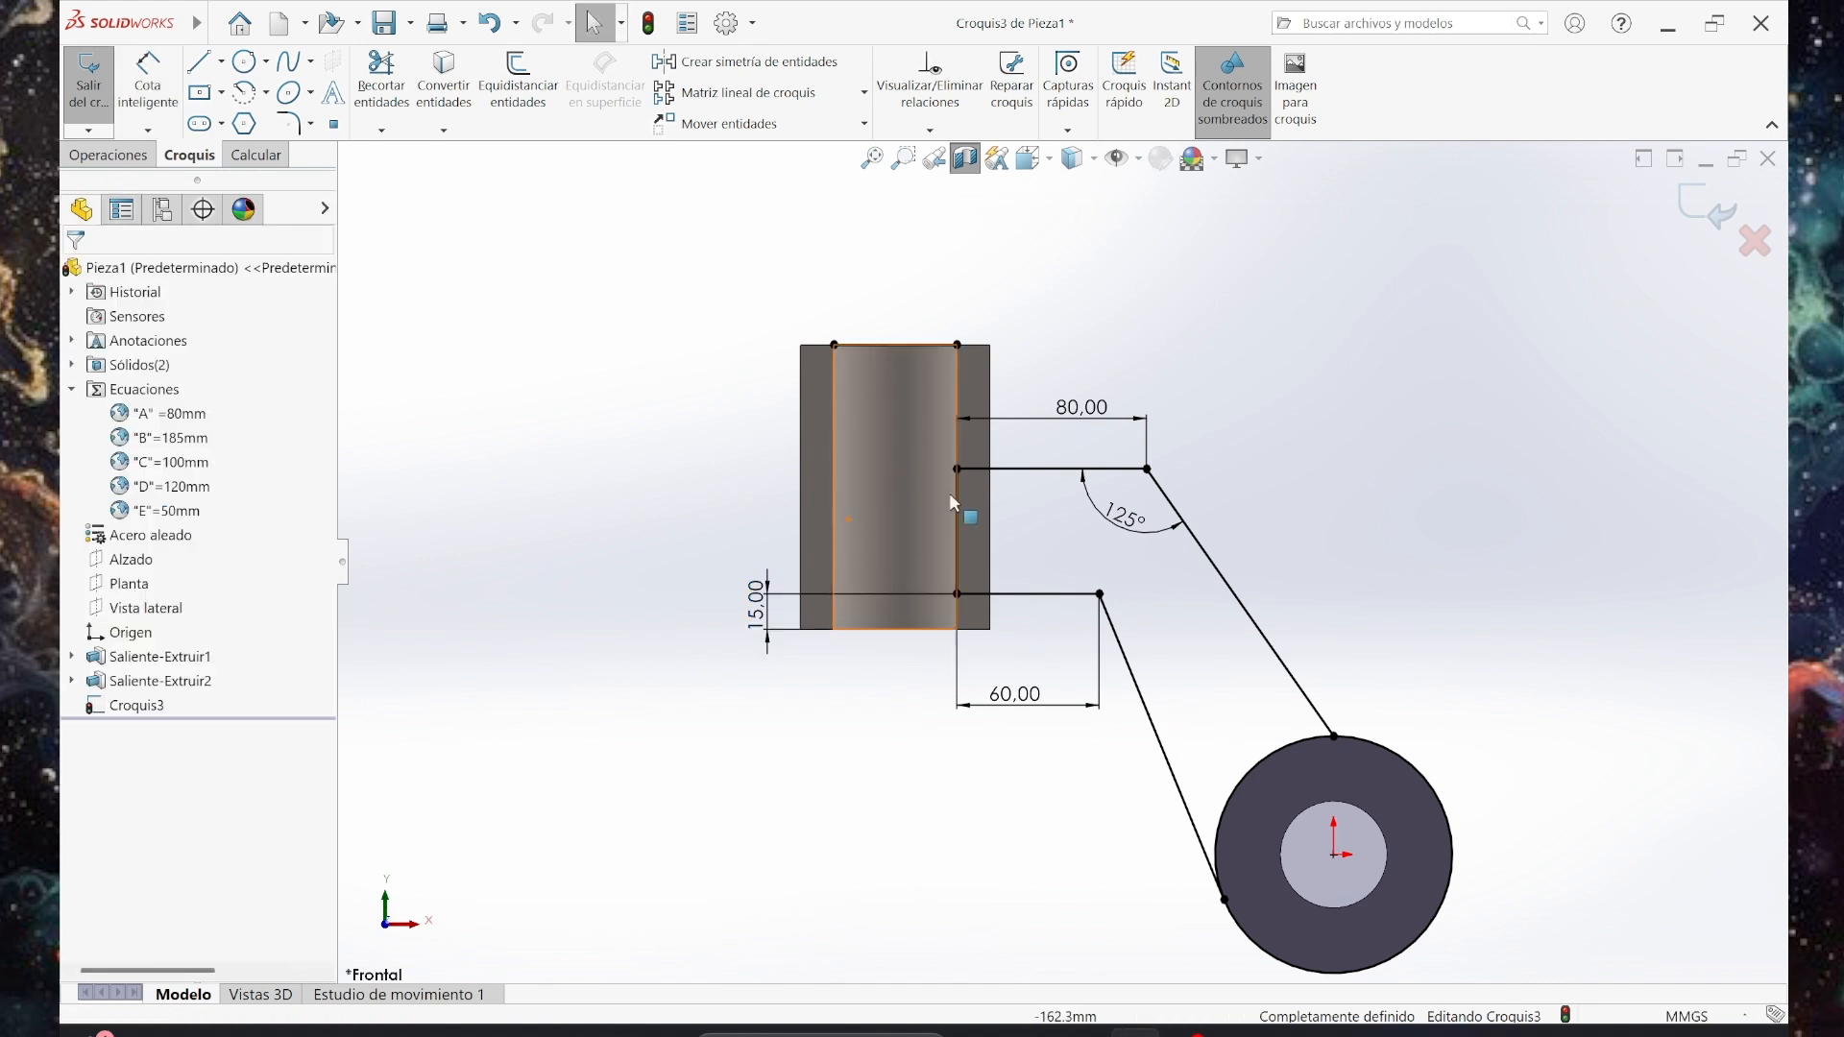
click(956, 515)
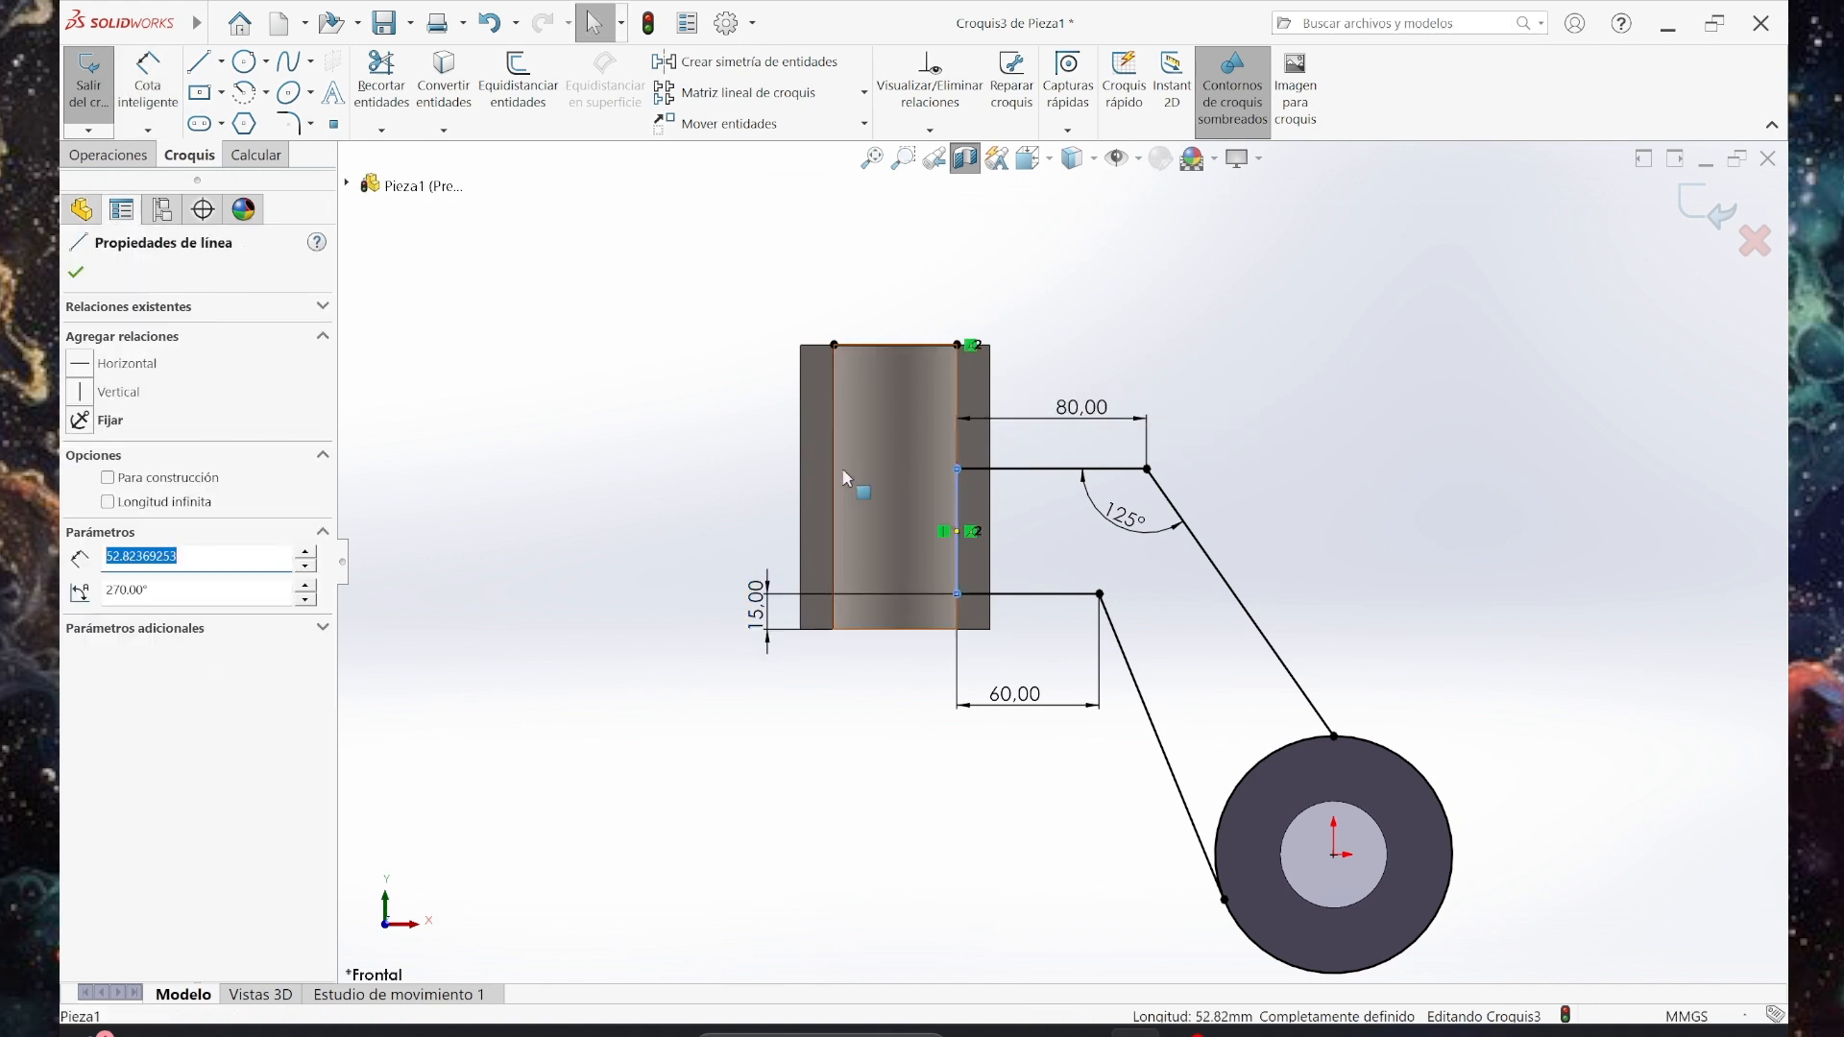
click(446, 600)
click(957, 469)
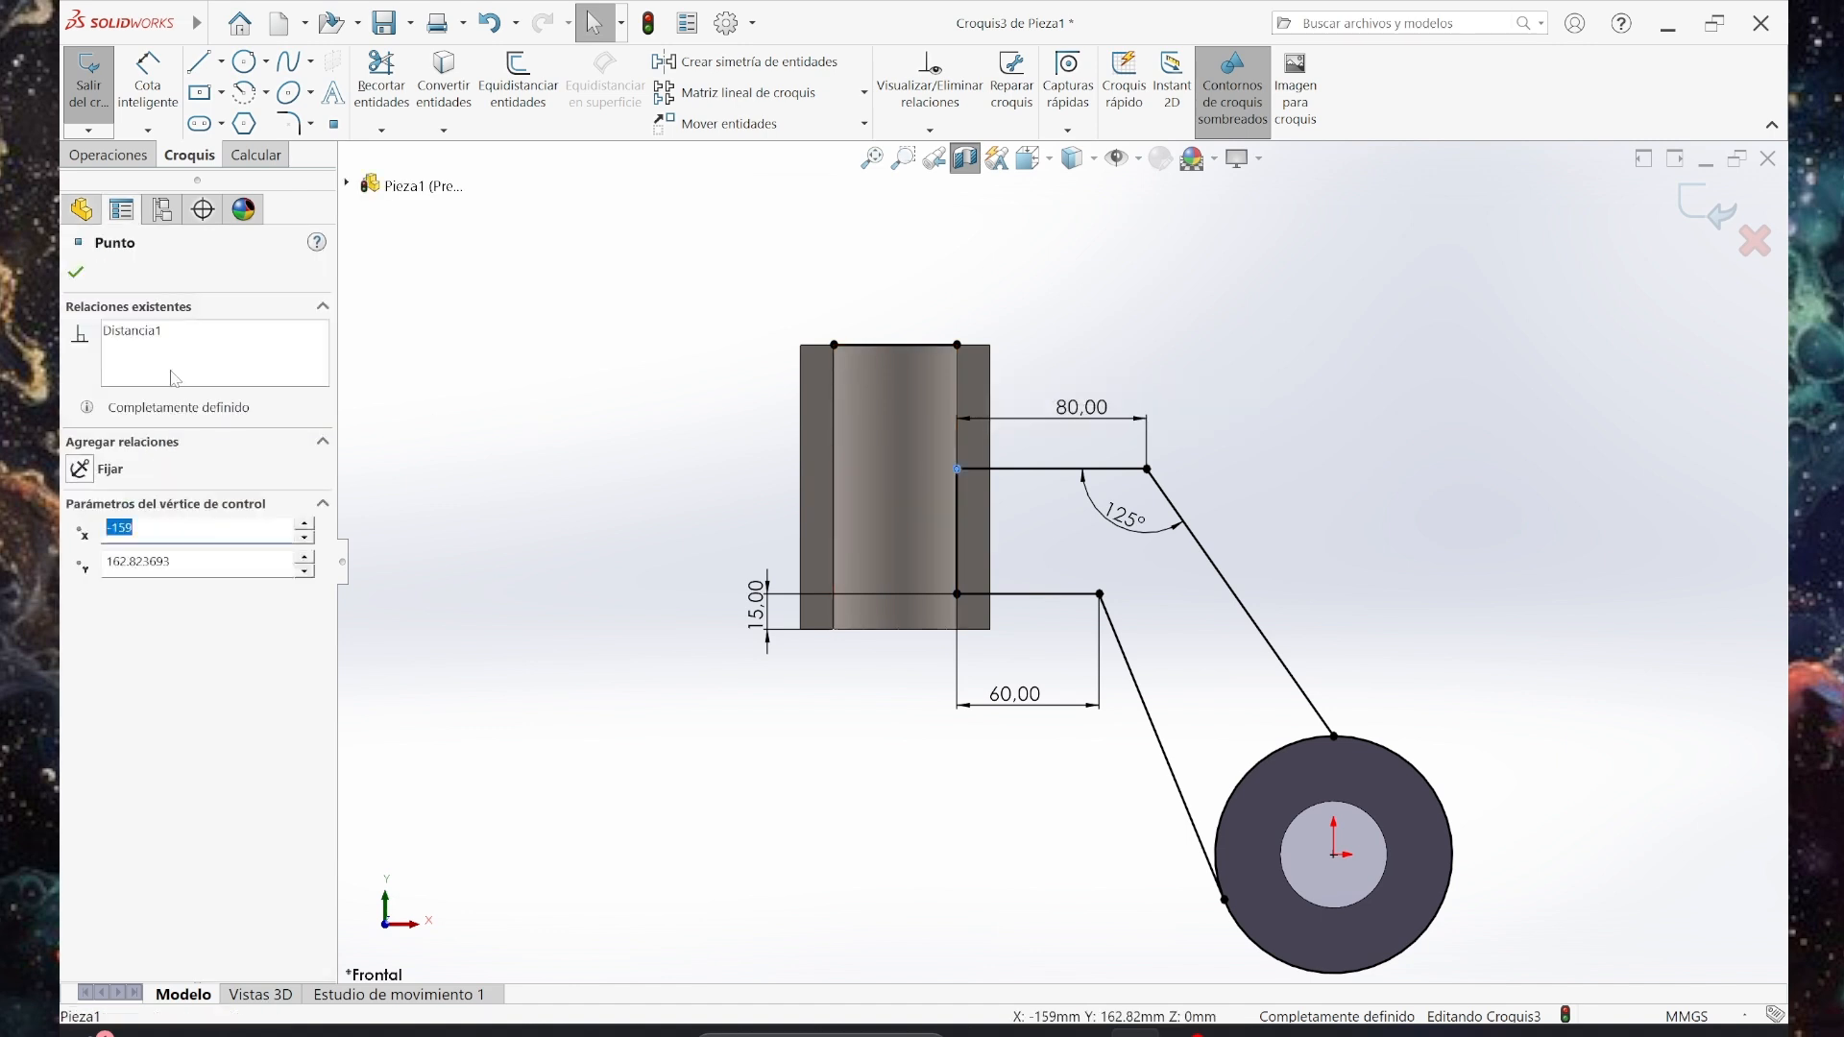
click(142, 336)
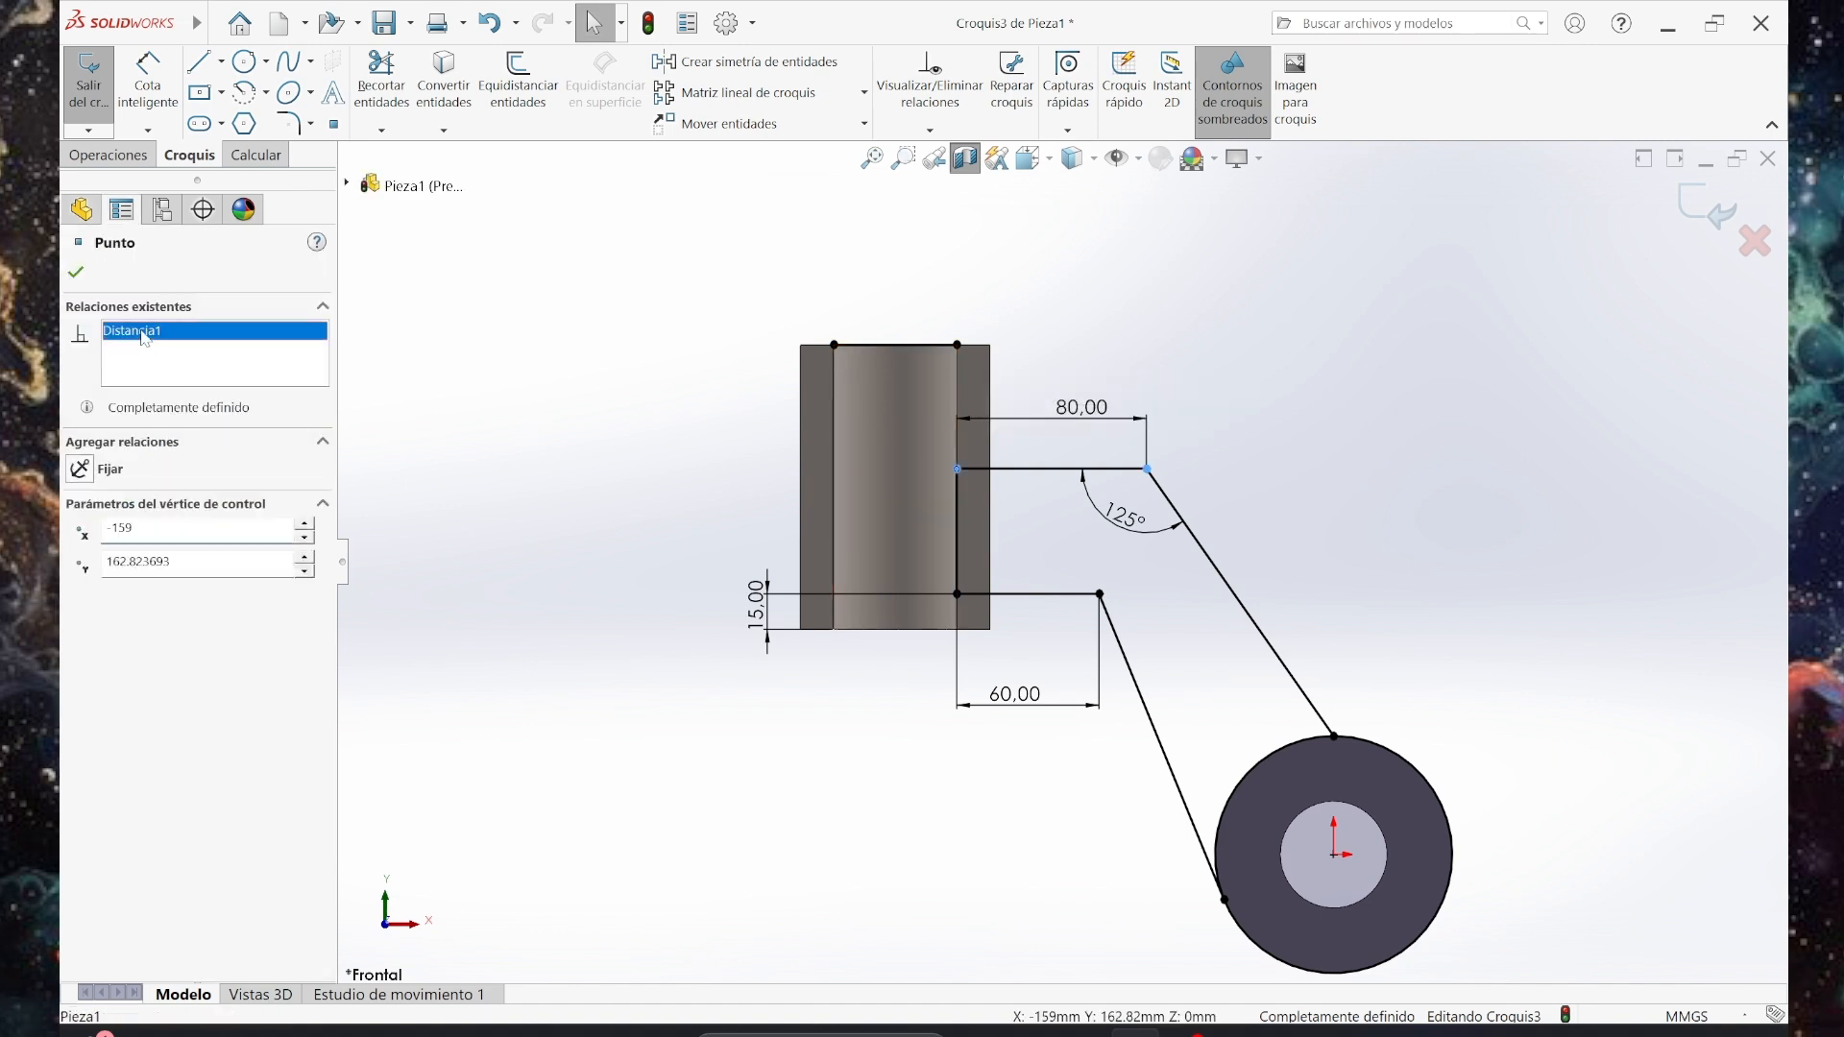
click(692, 746)
click(956, 557)
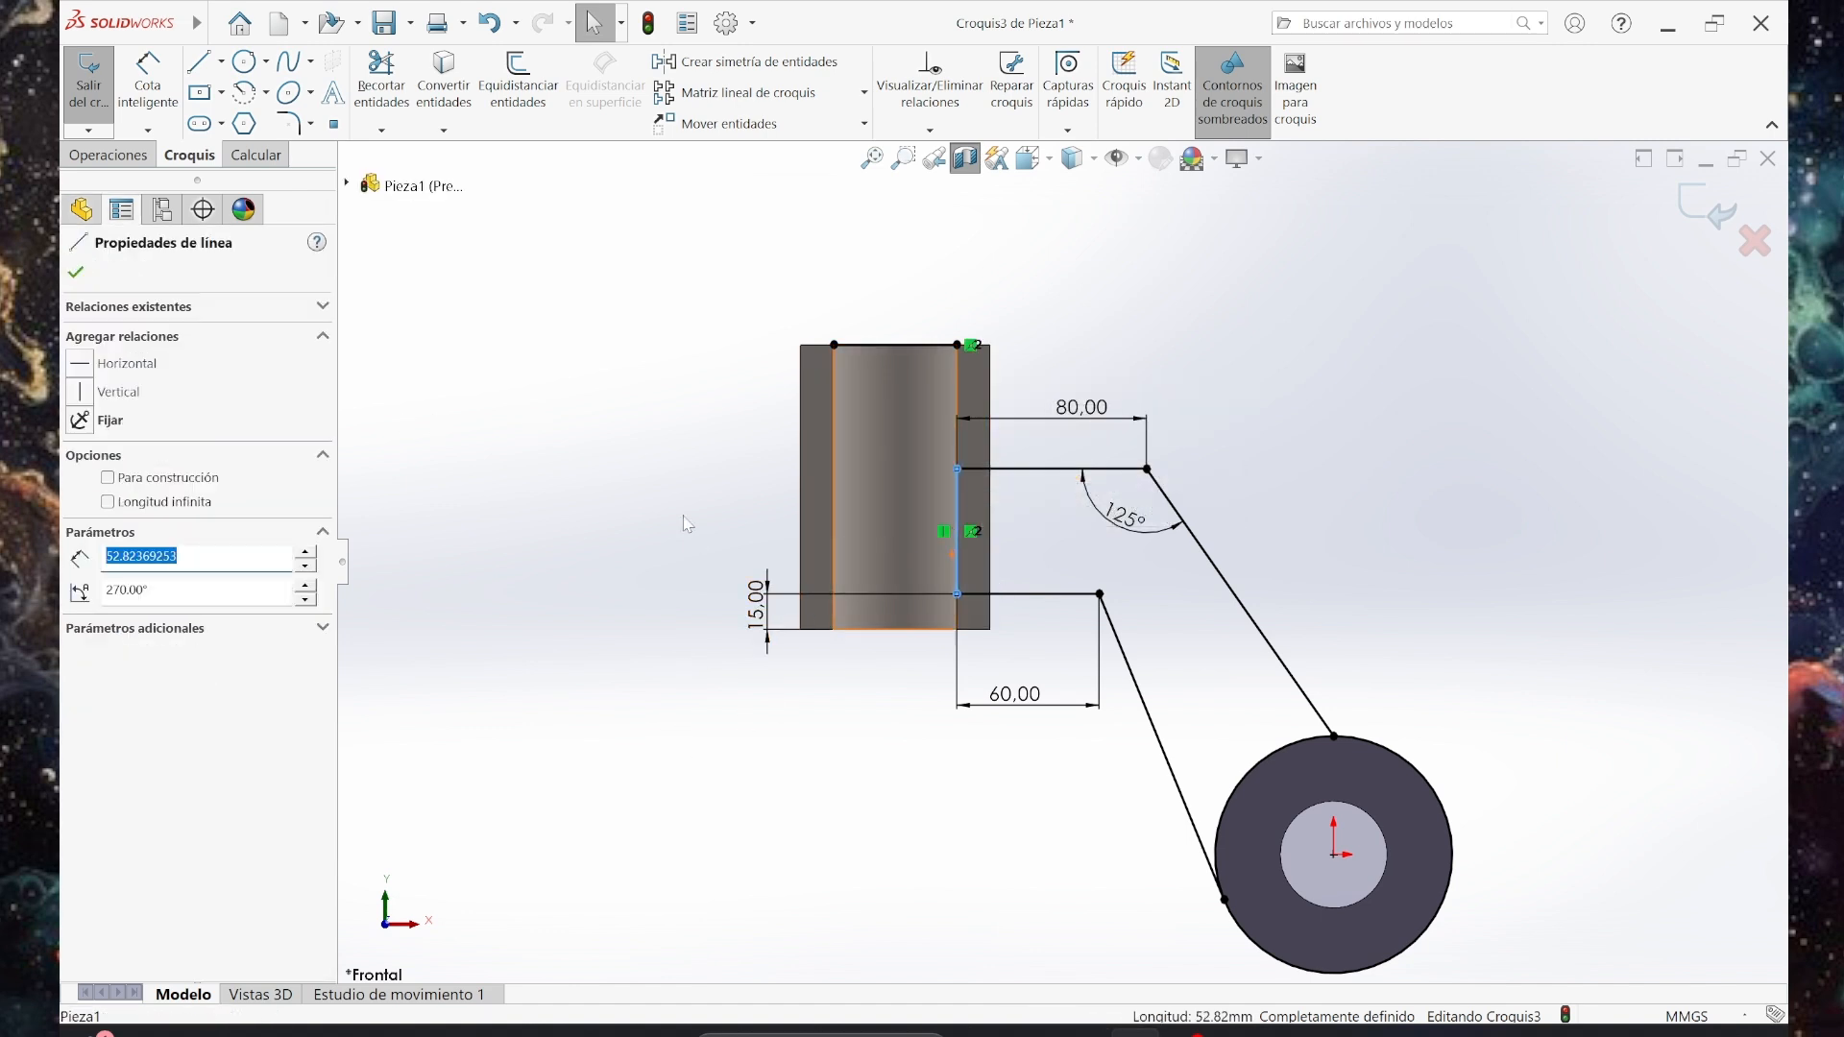
click(560, 502)
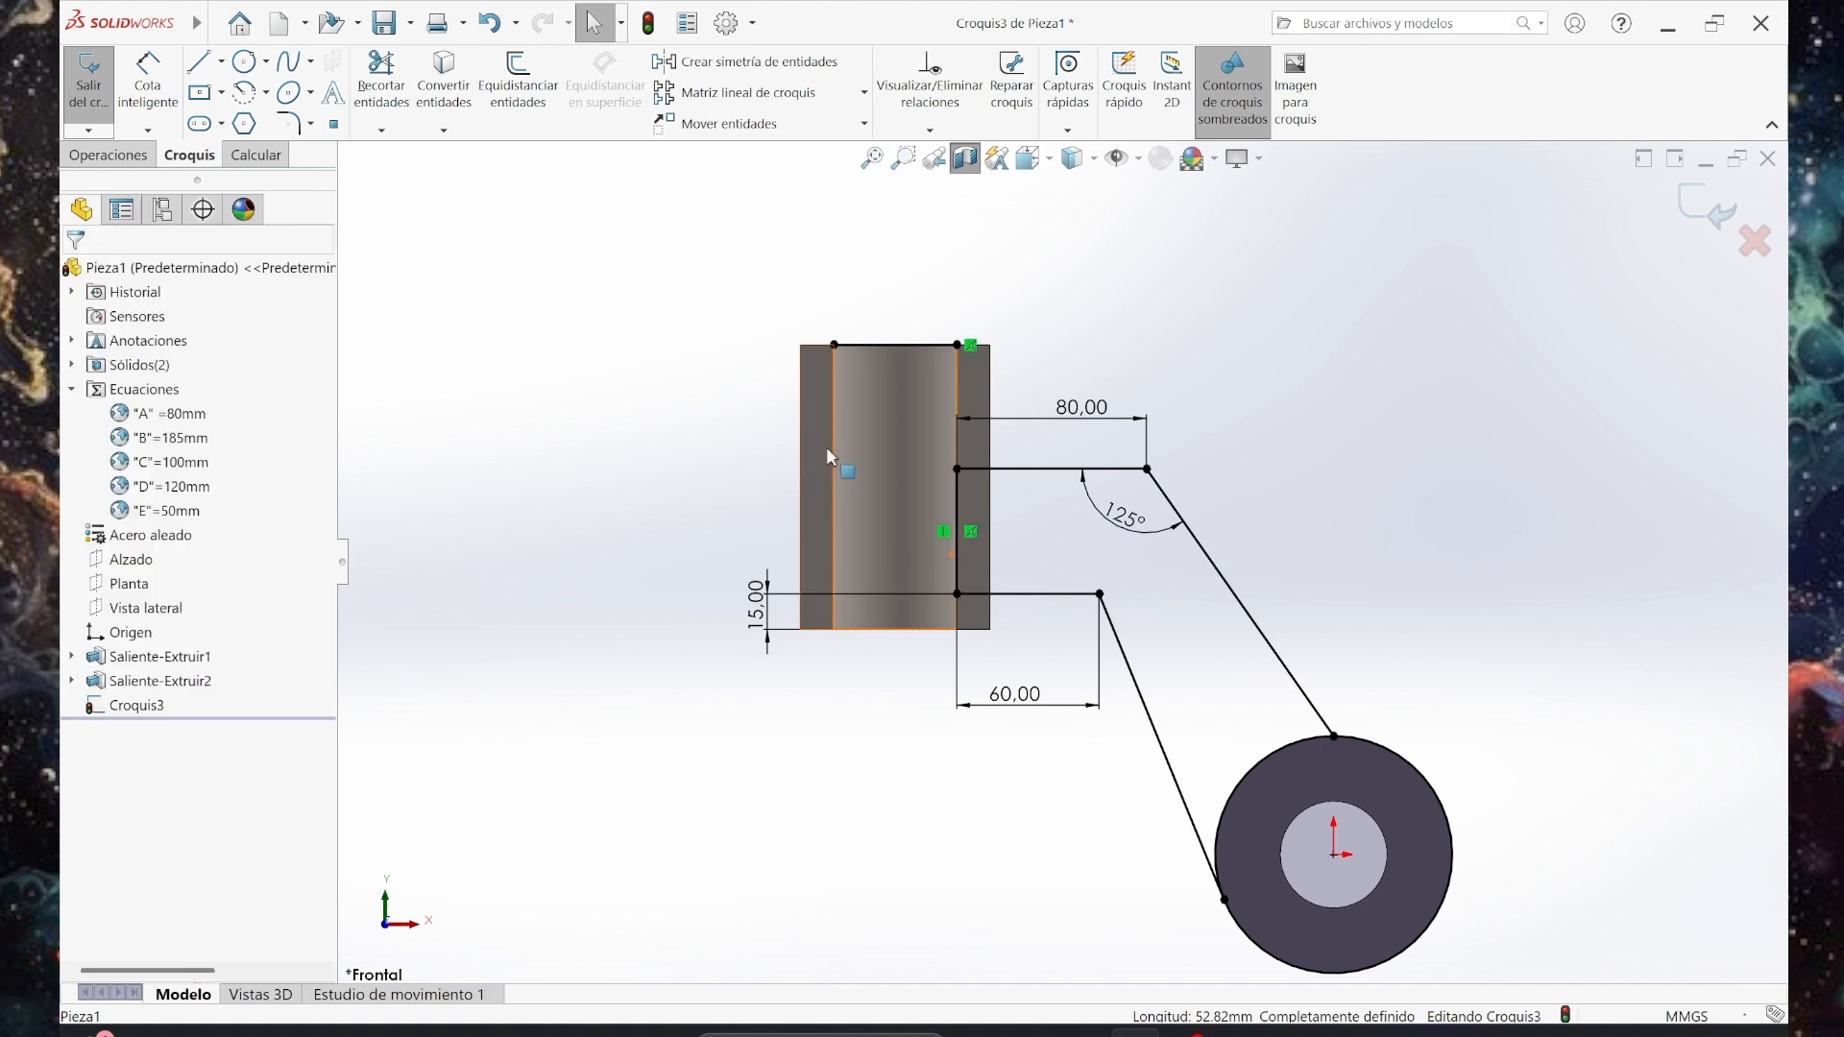
click(957, 348)
click(165, 332)
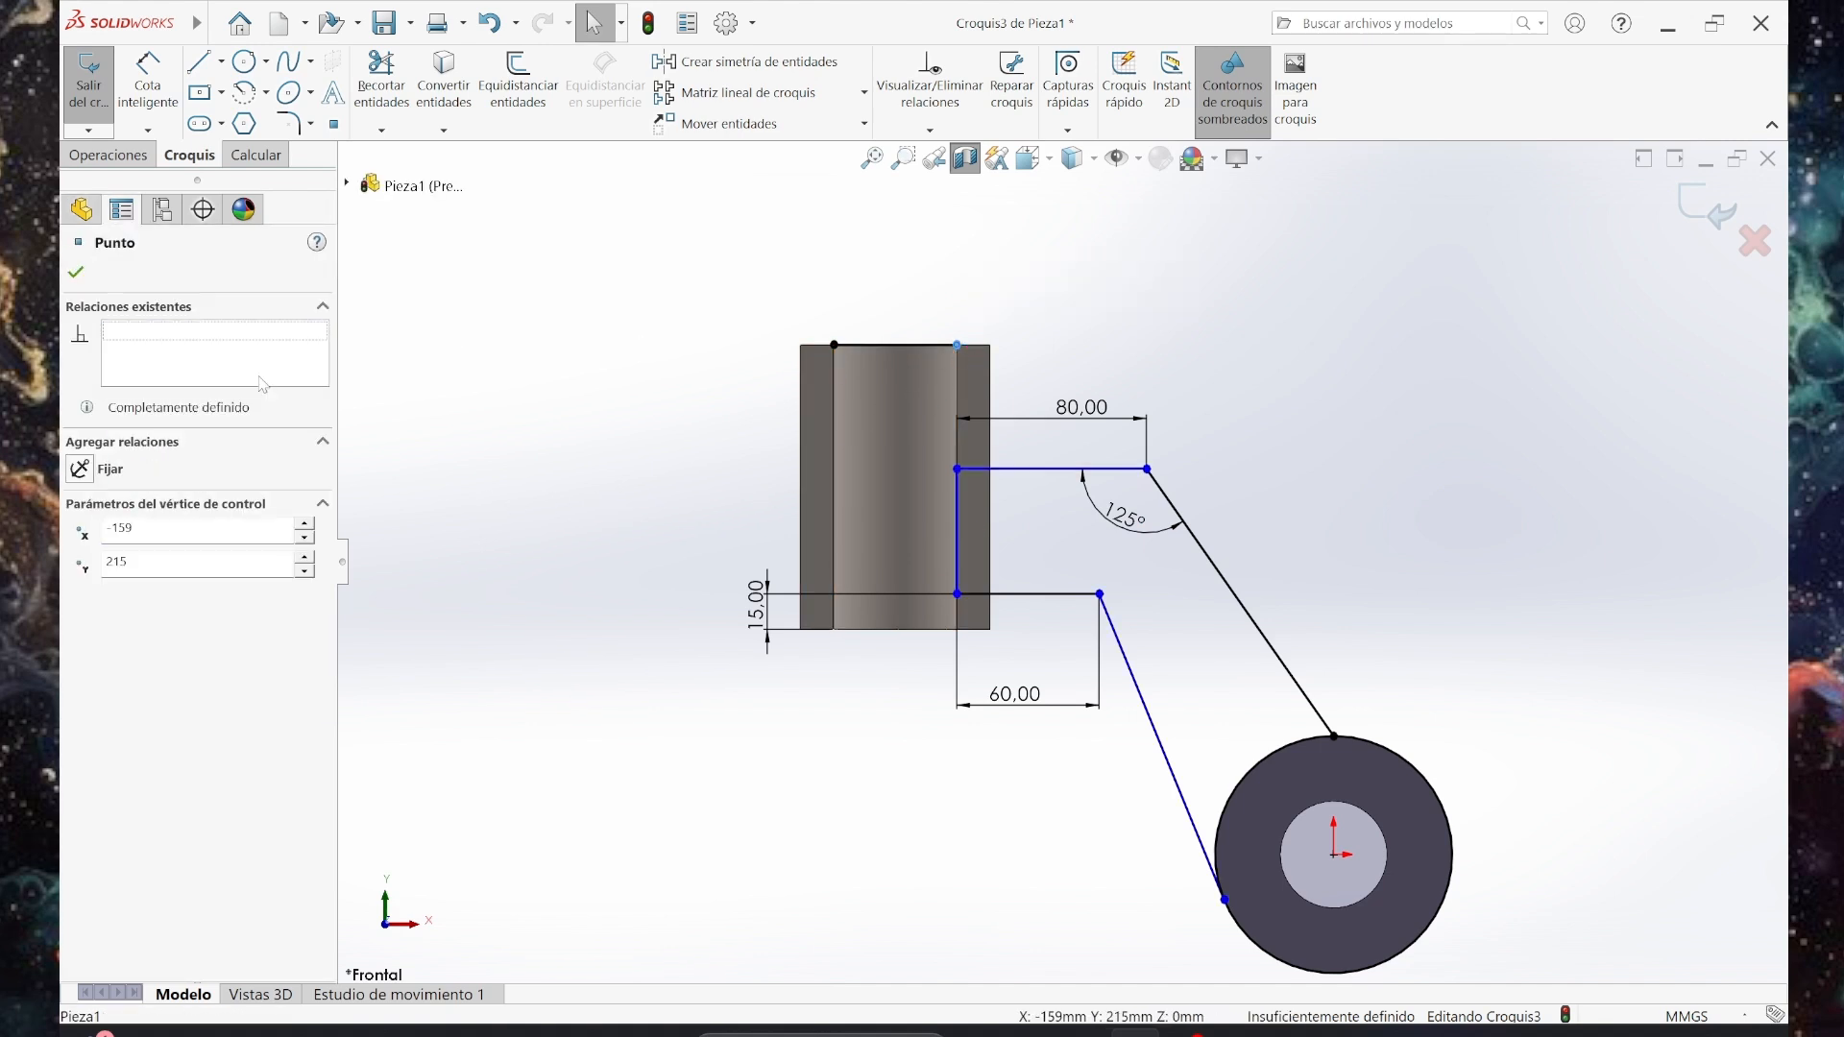
click(528, 385)
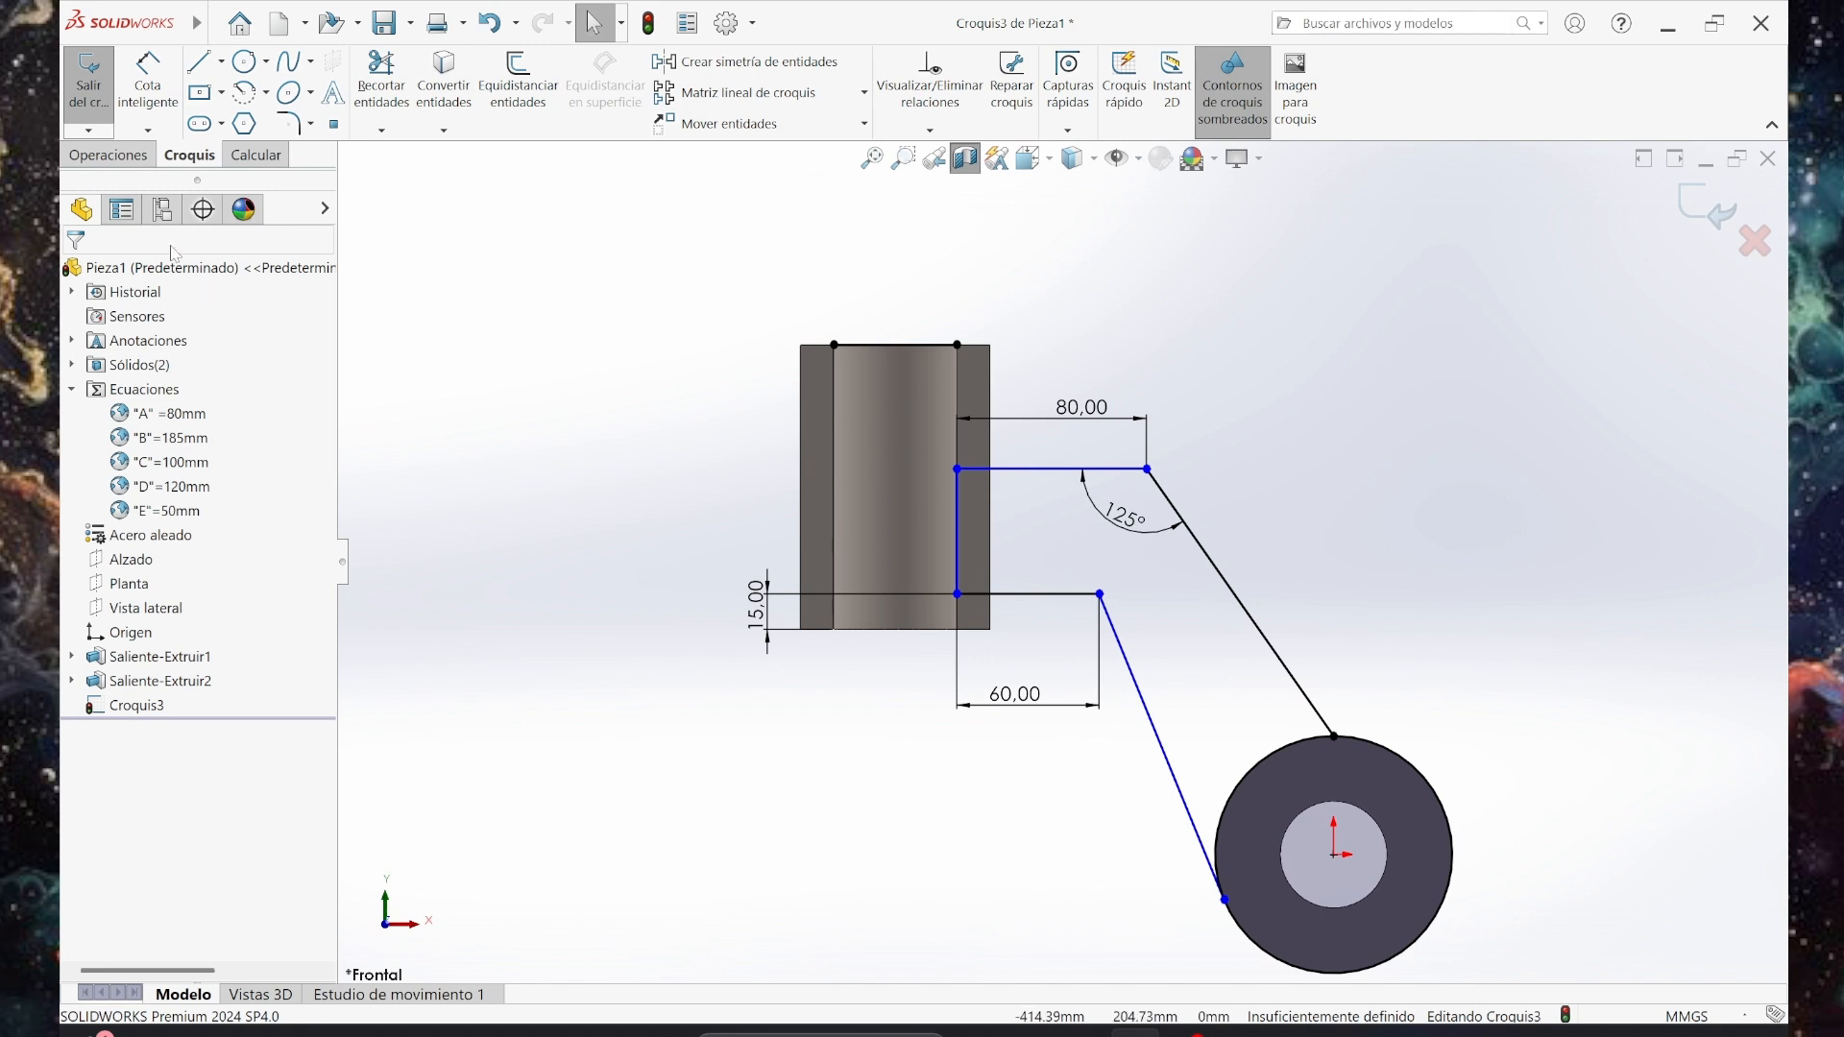
Dimension the upper horizontal line 80 mm above the vertical cylinder's bottom edge.
click(144, 103)
click(1006, 471)
click(893, 629)
click(679, 534)
text(8)
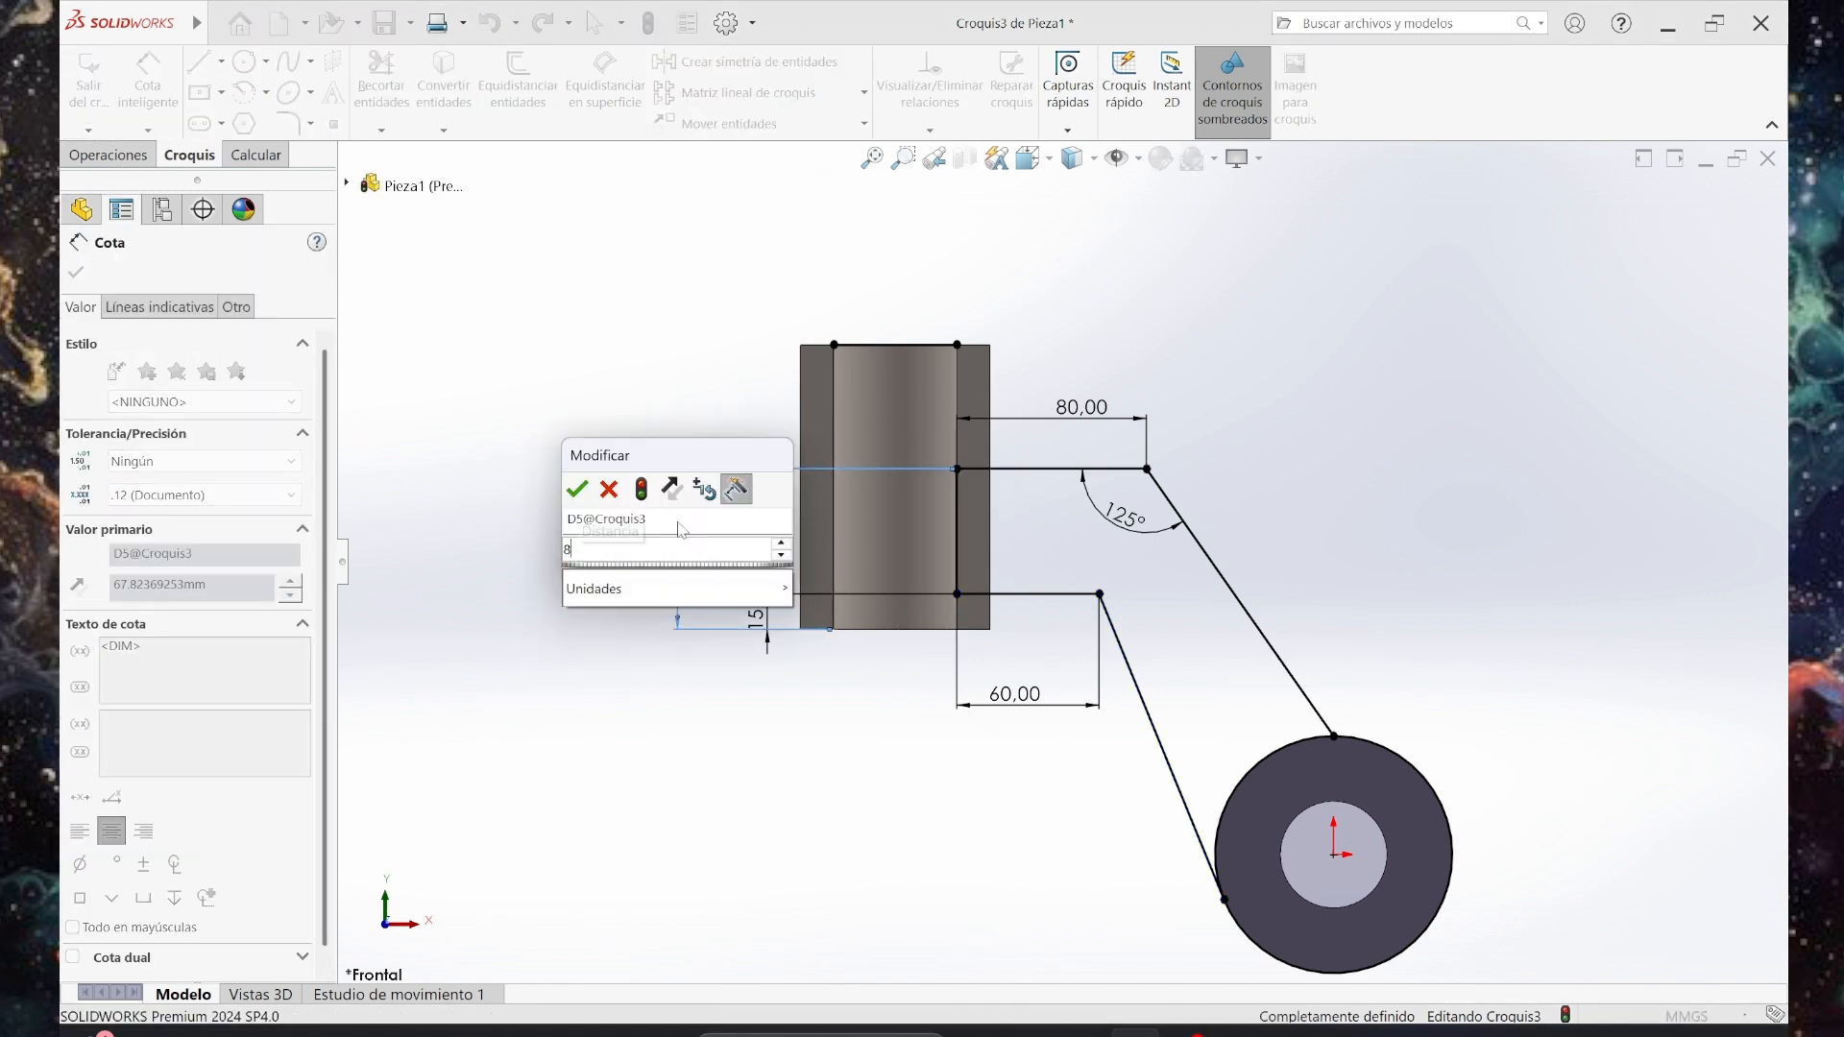
text(0)
key(Return)
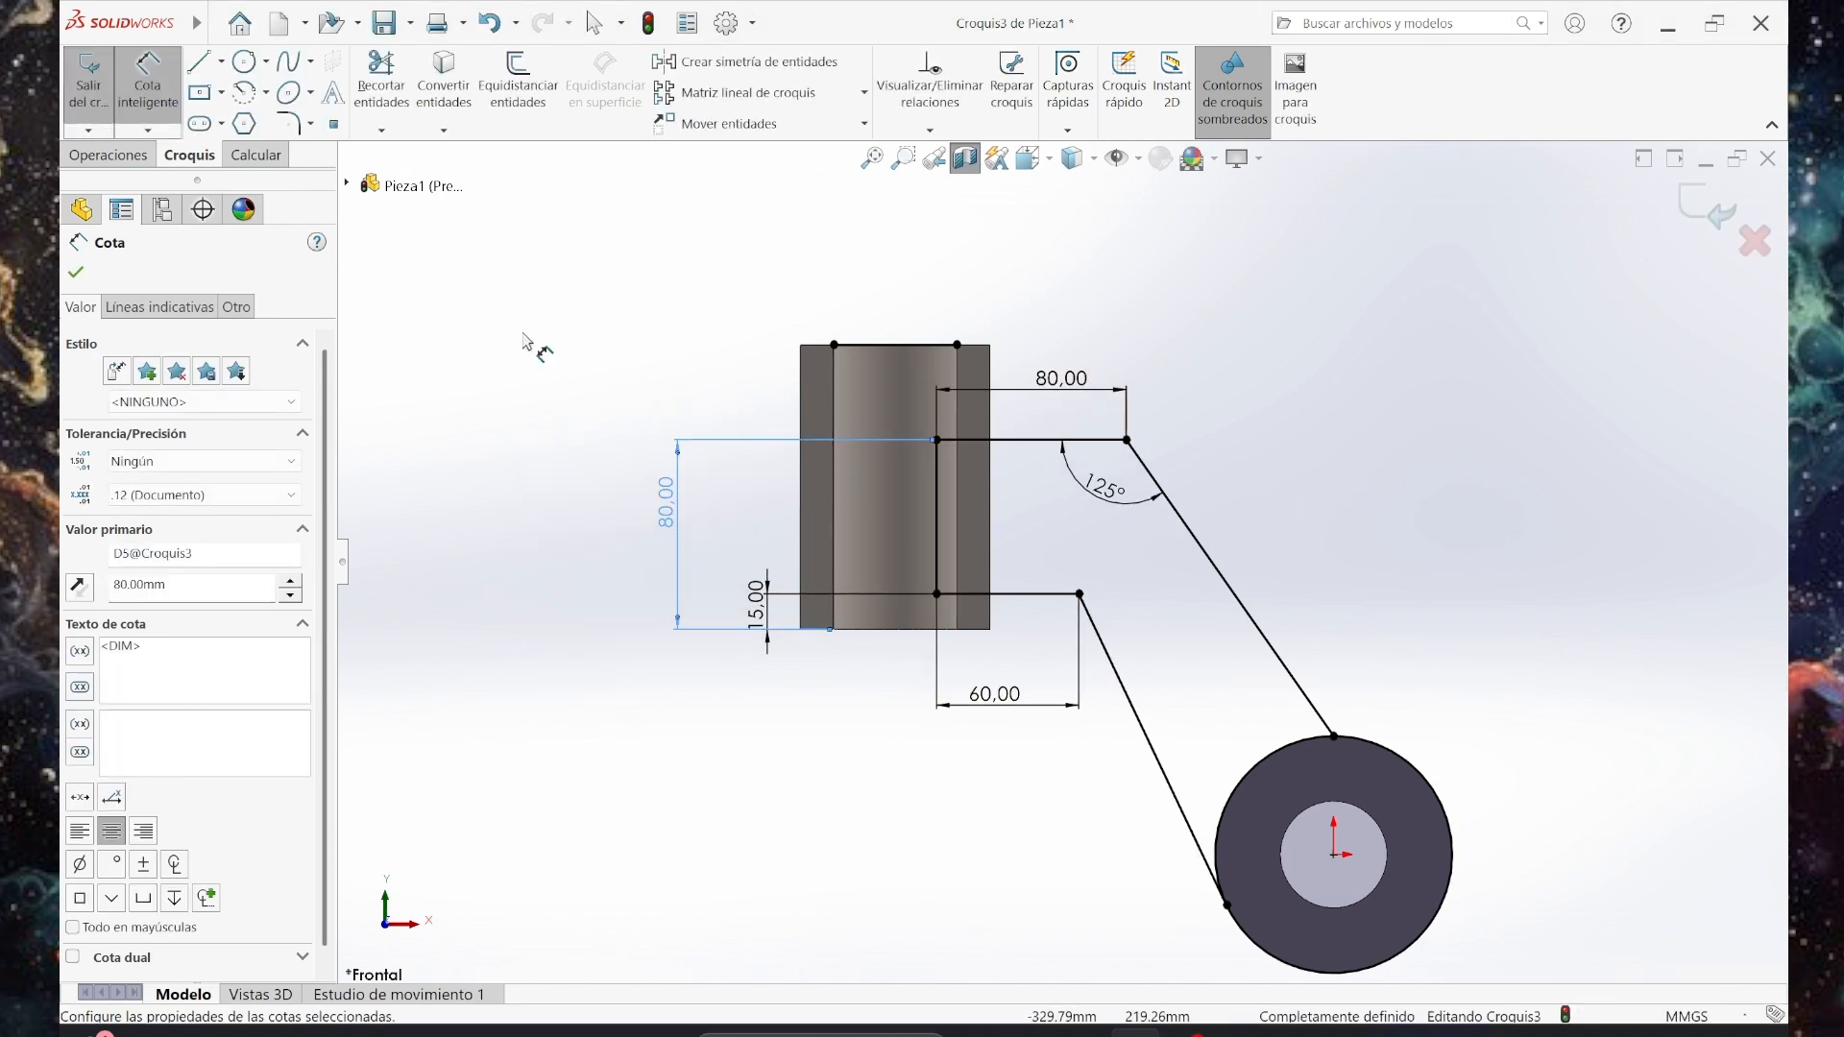
Examine the position of the arm's vertical line inside the cylinder and compare the sketch with the reference drawing.
key(Escape)
scroll(1100, 552, down, 2)
scroll(1100, 558, up, 3)
scroll(1152, 639, down, 4)
scroll(1167, 656, up, 3)
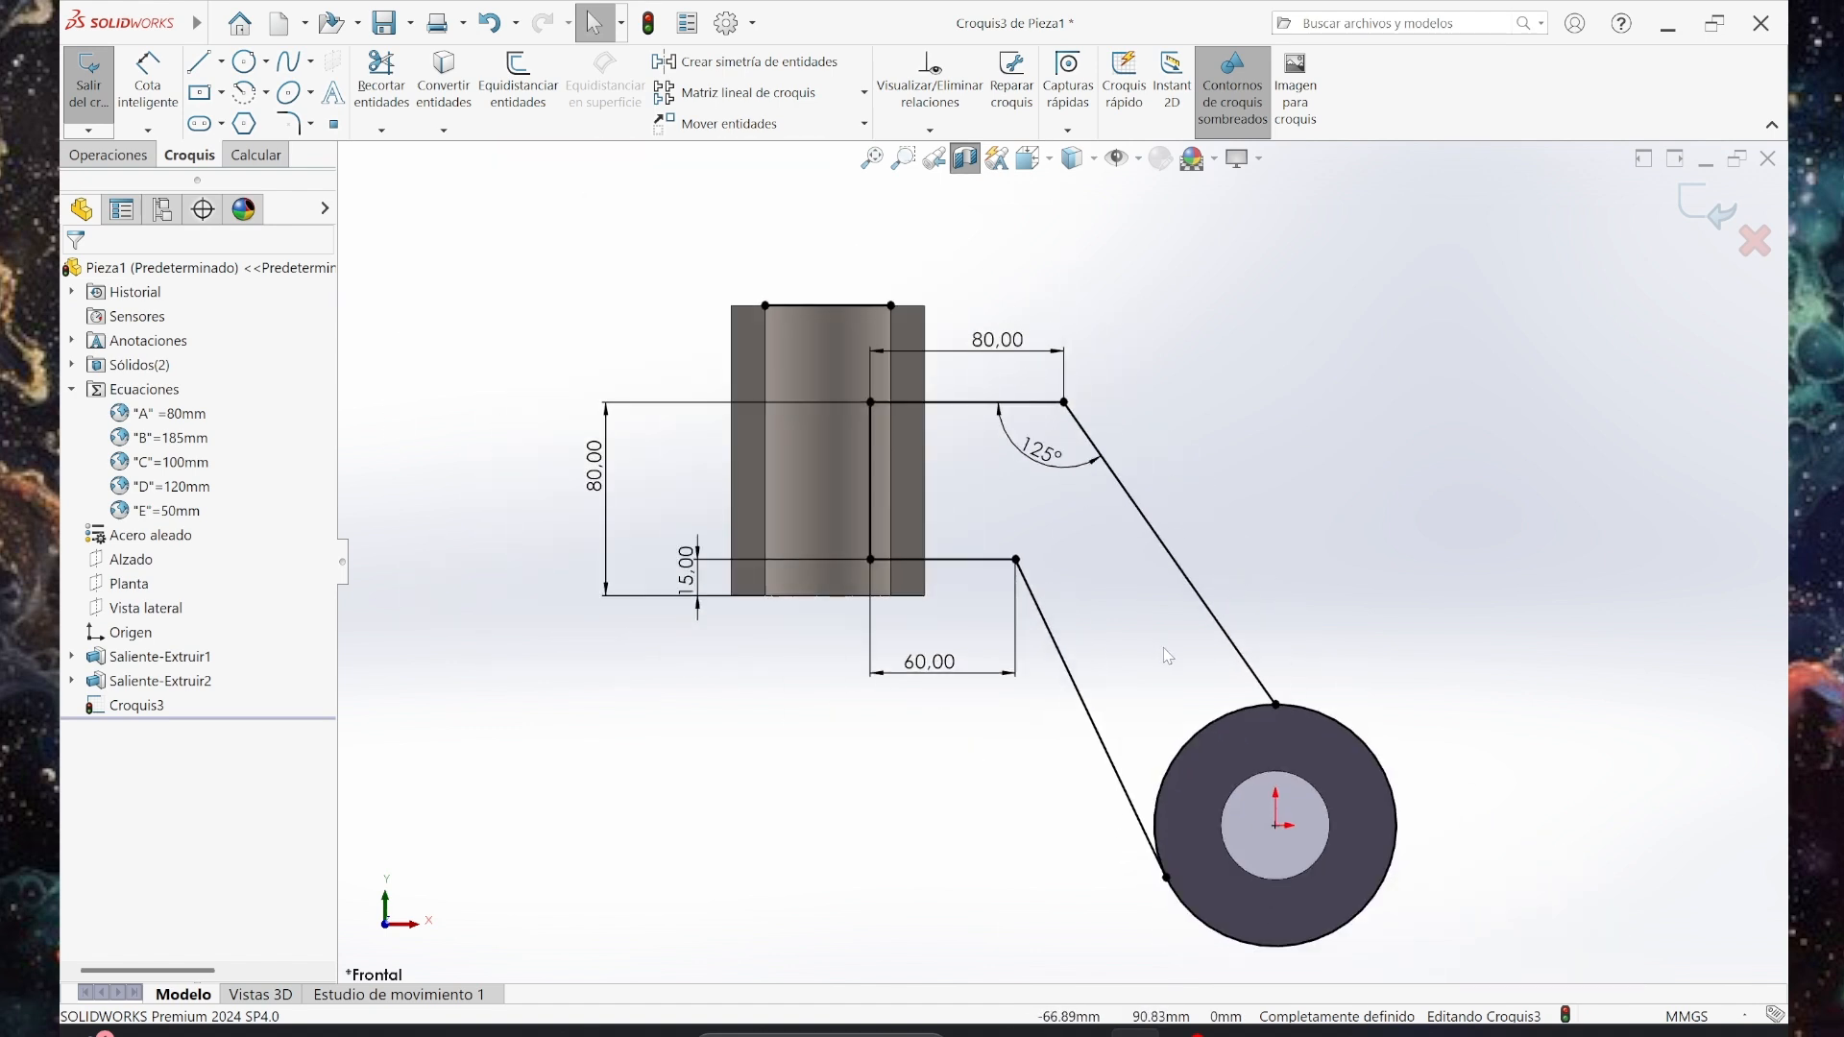
click(872, 459)
click(999, 500)
click(873, 482)
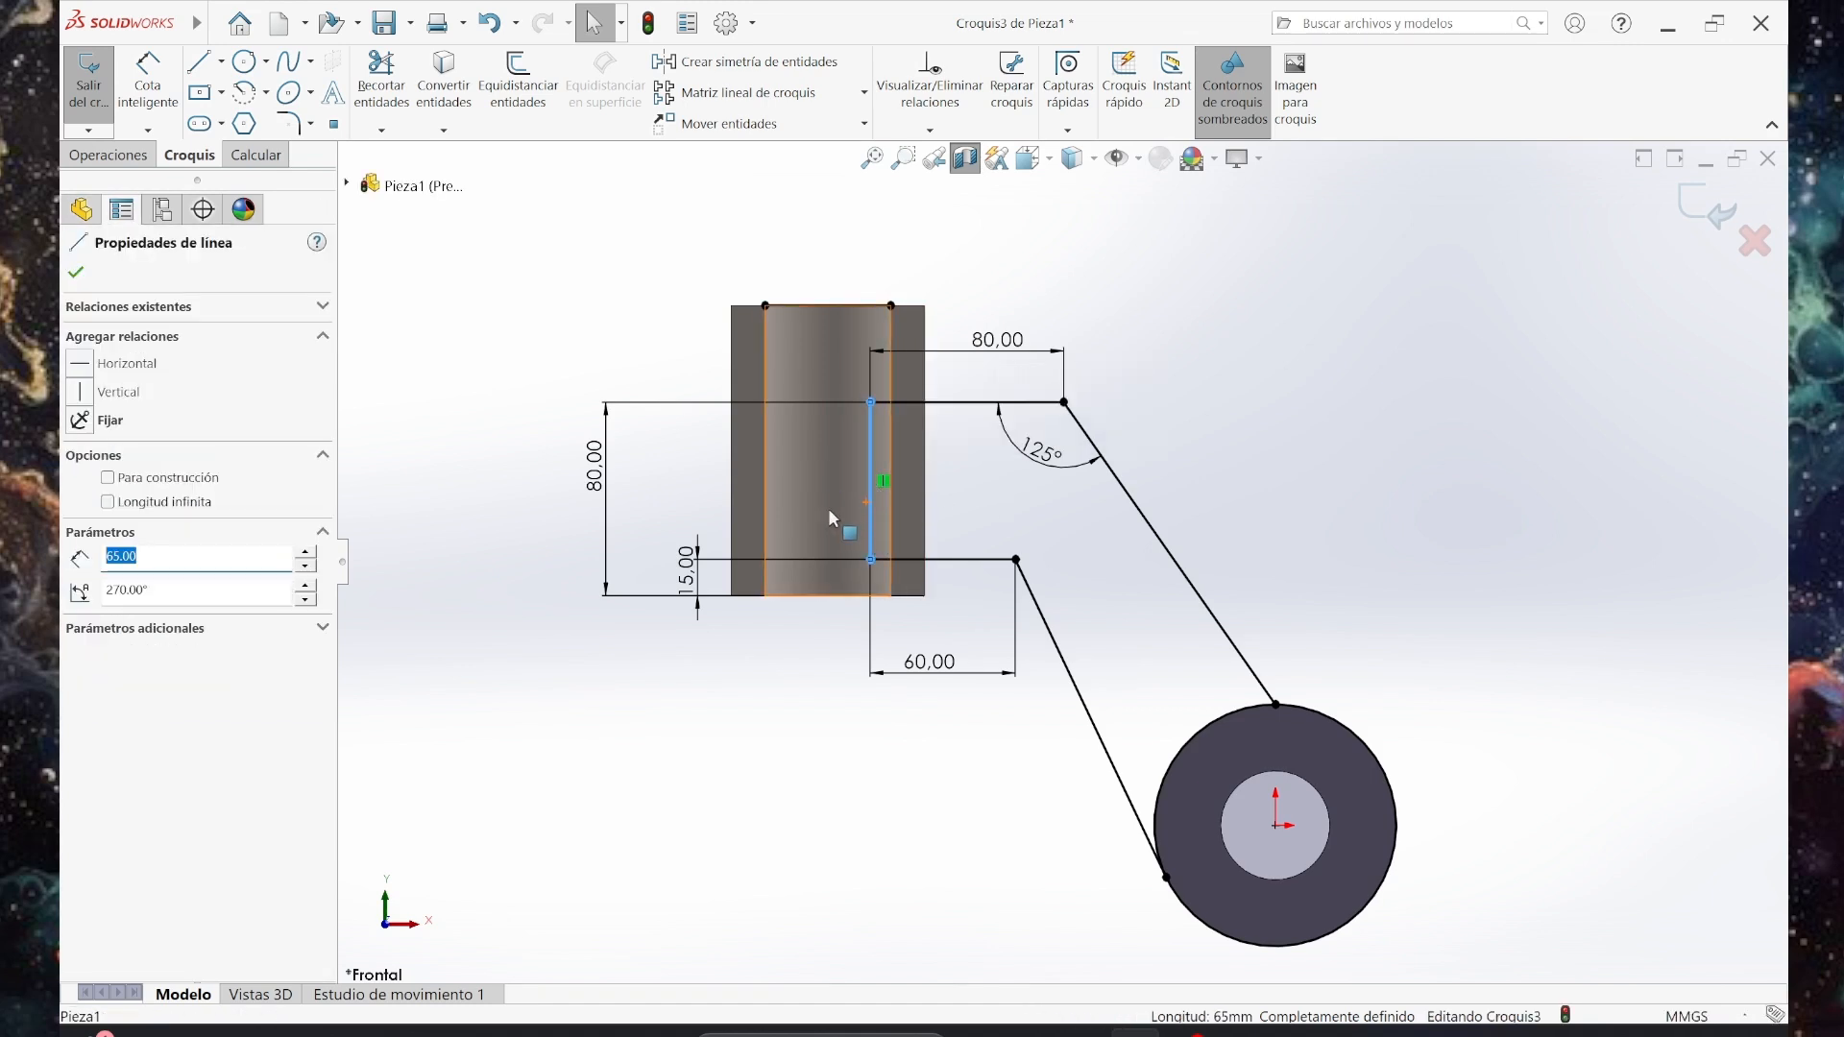
click(981, 493)
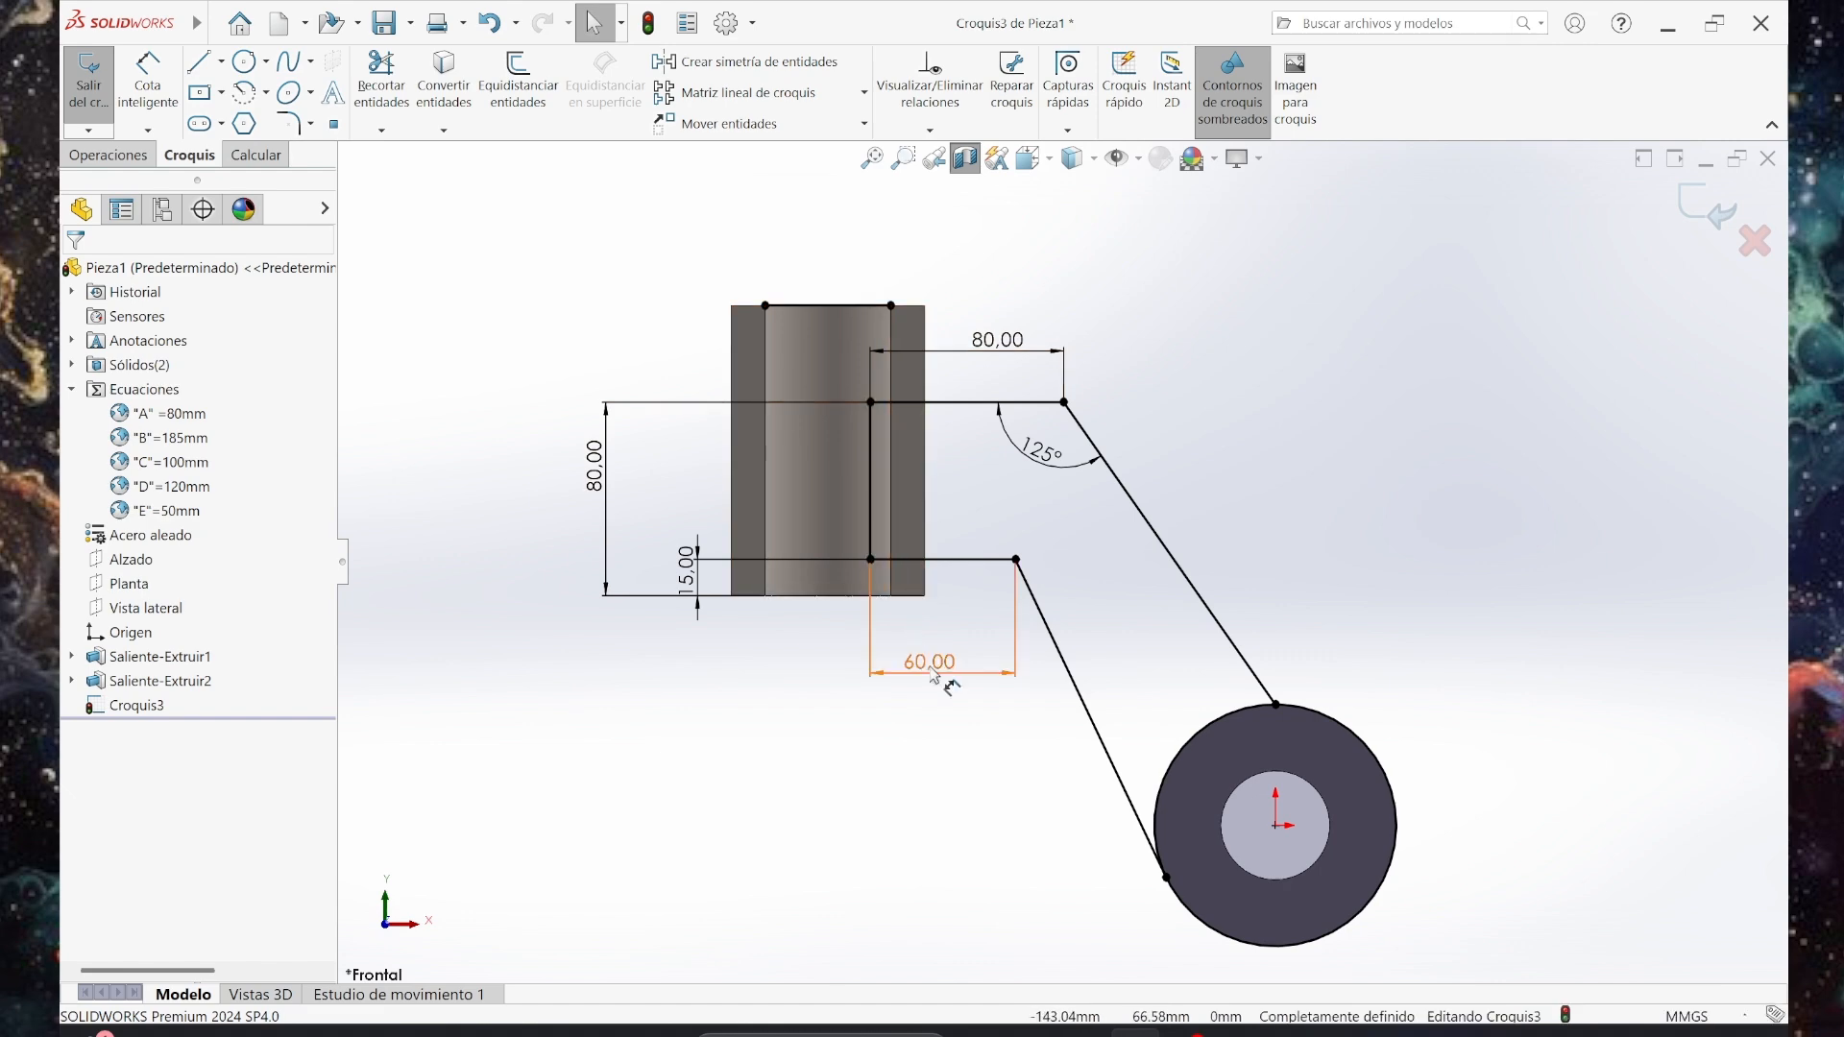
click(1084, 1032)
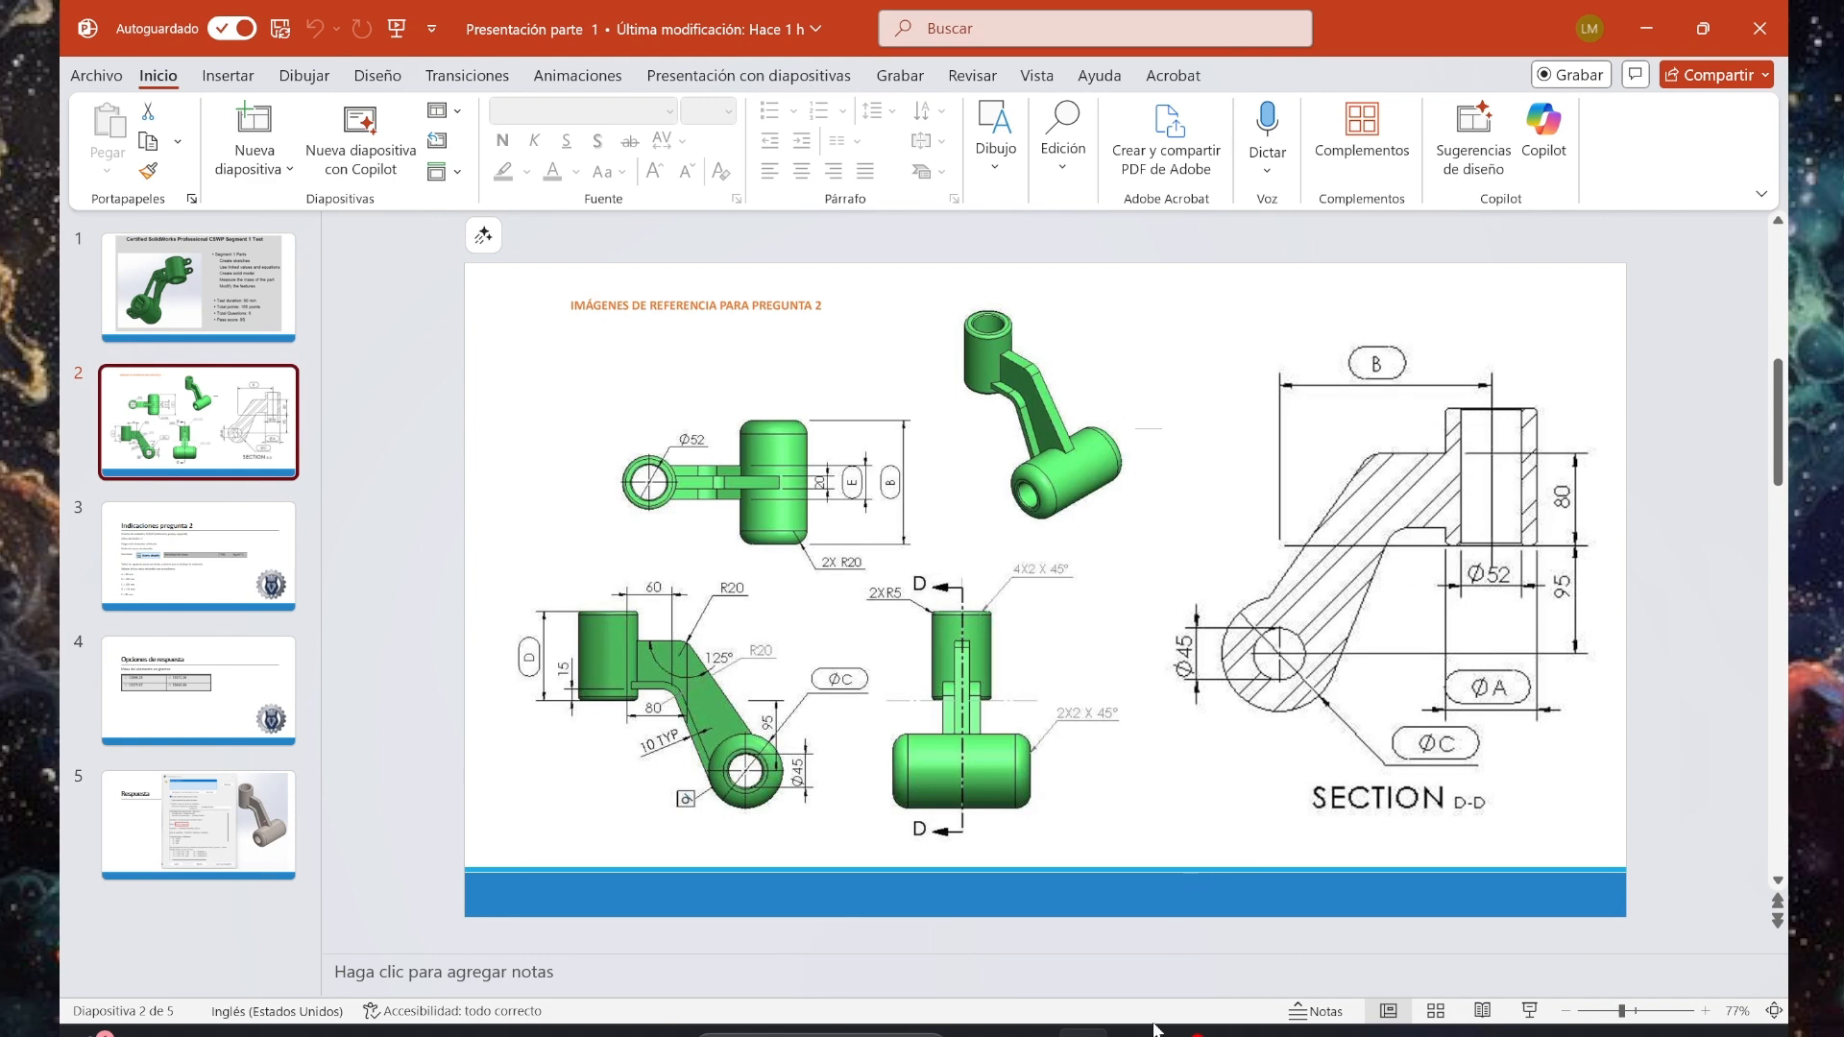
mouse_move(1160, 1026)
click(1185, 979)
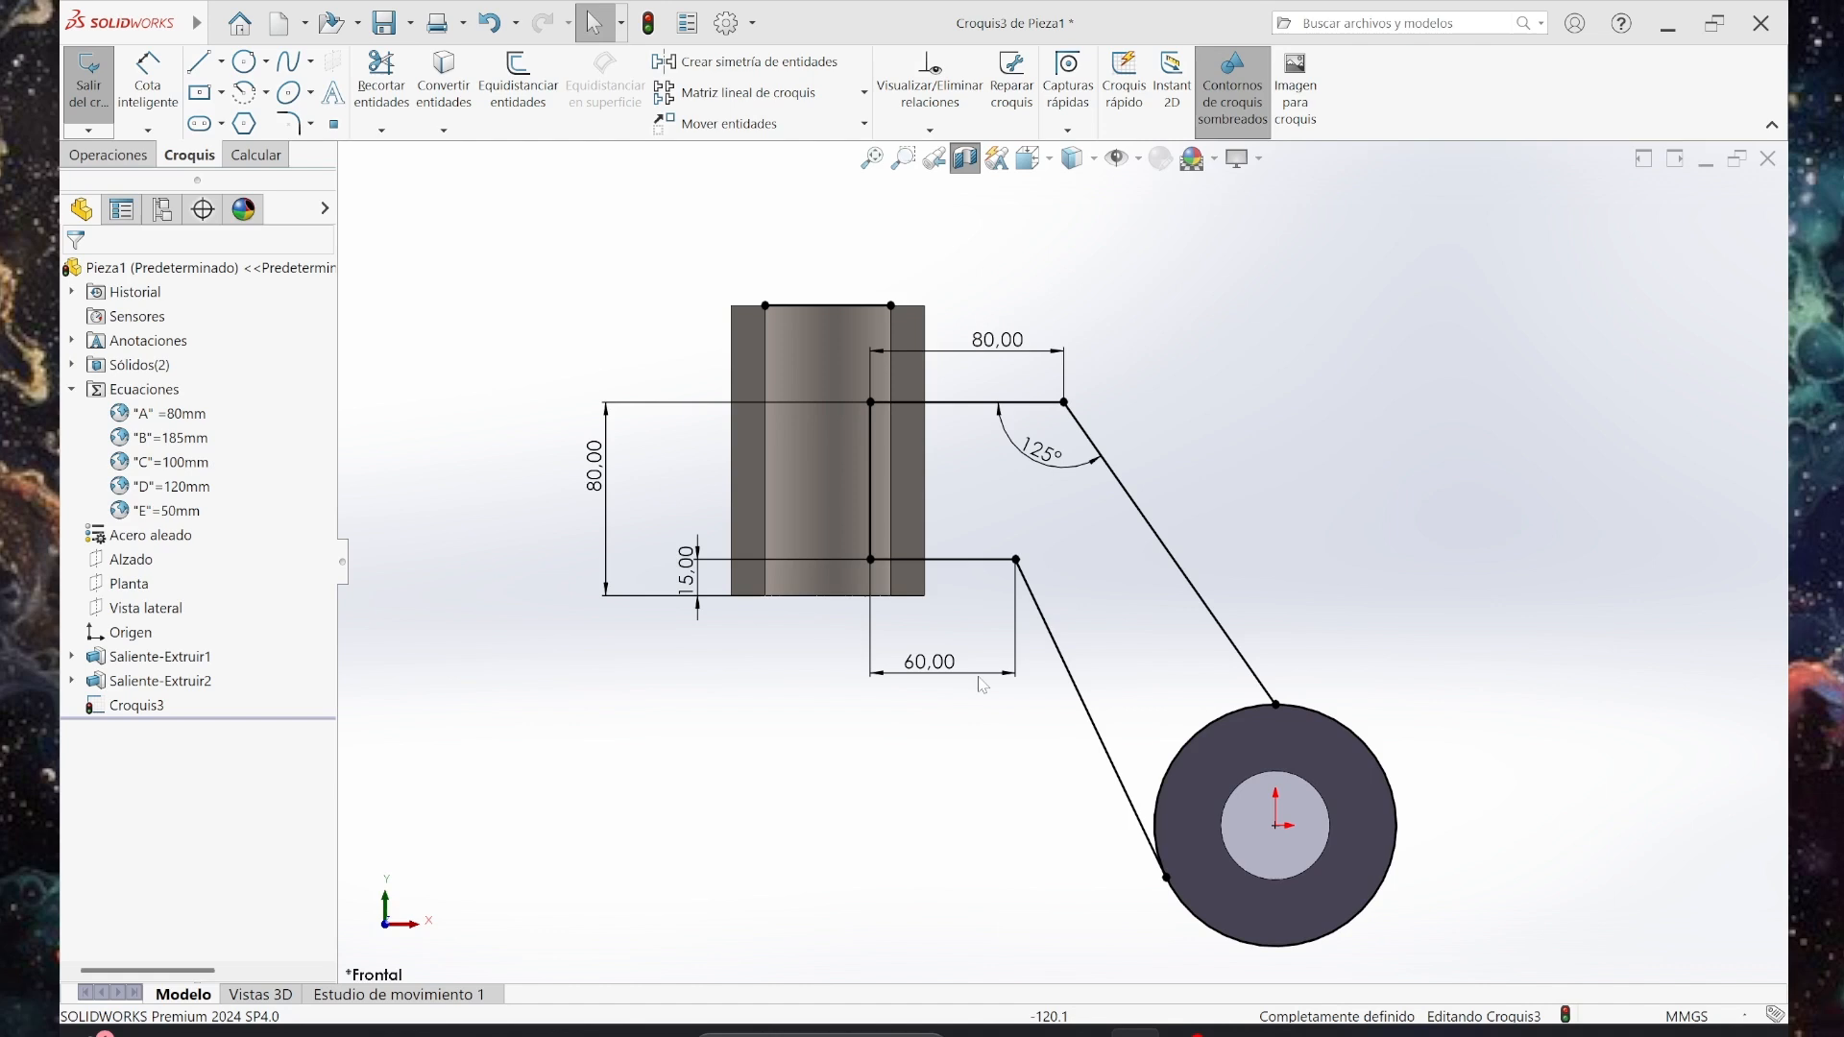
Examine the arm's vertical and horizontal lines, their shared endpoints and the cylinder's converted top edge.
click(871, 430)
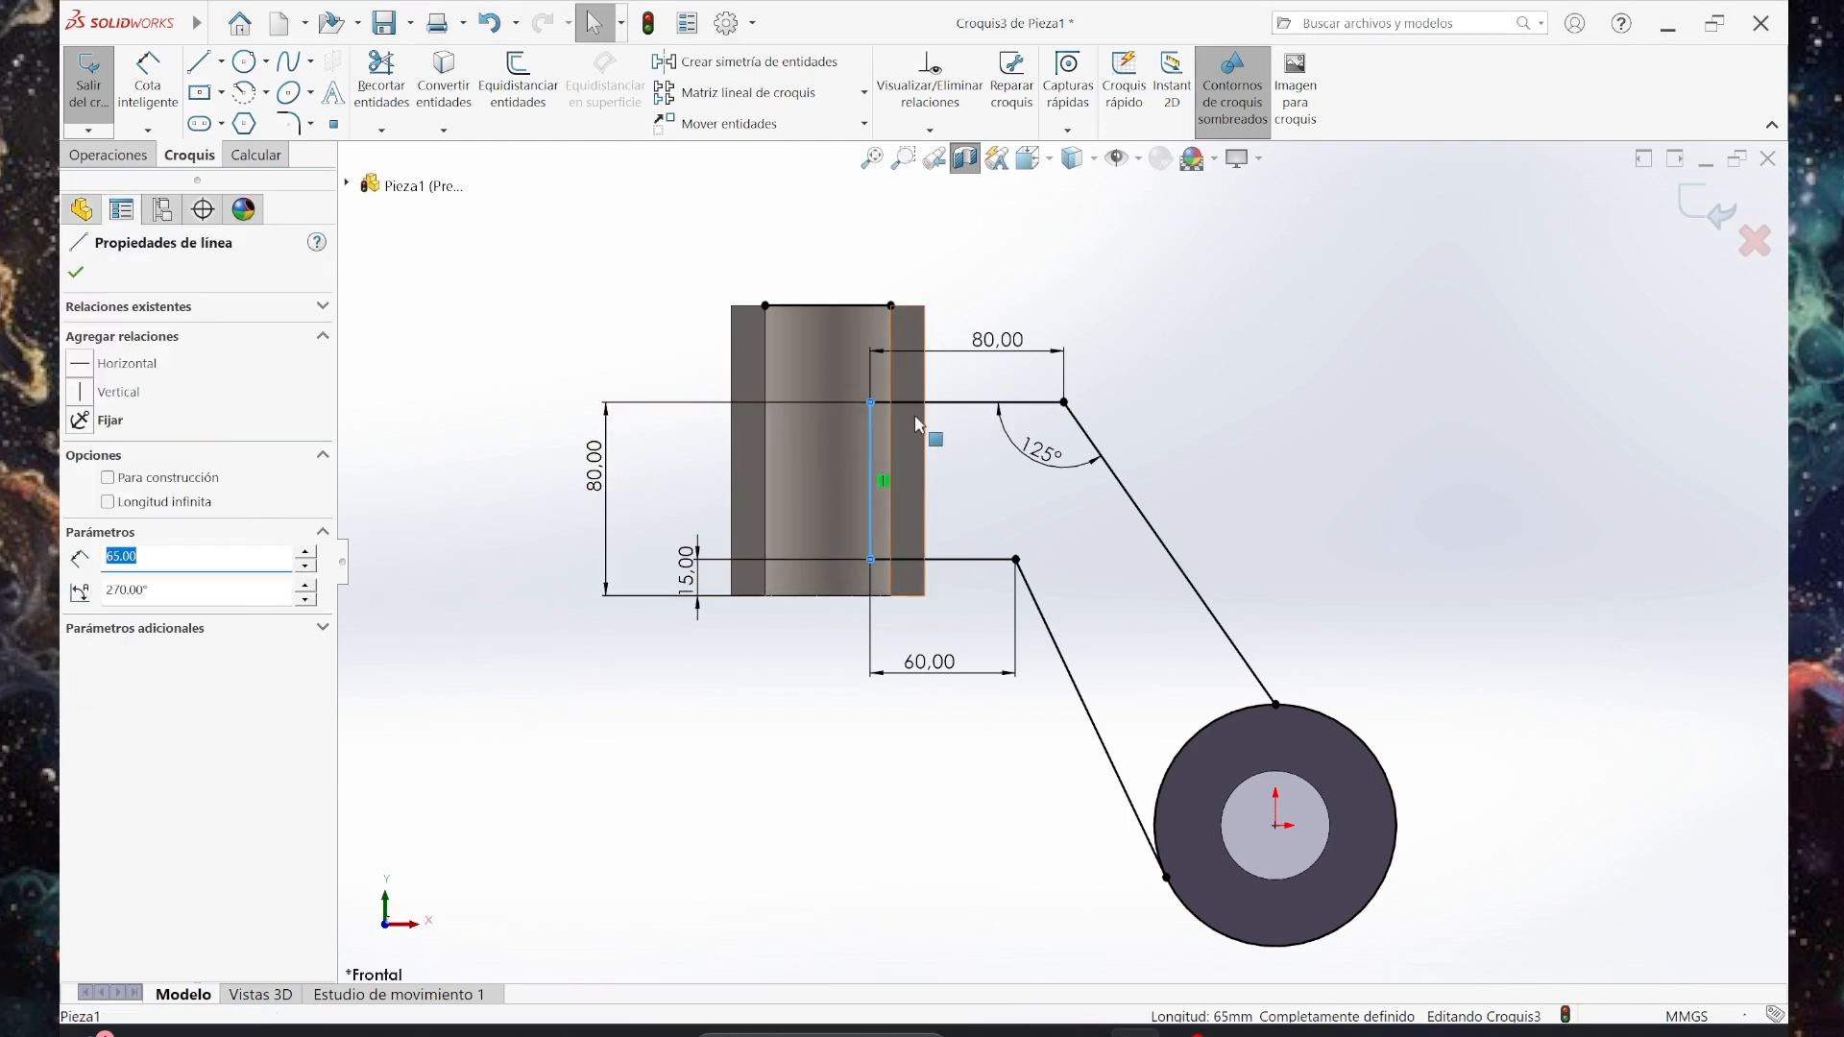
click(941, 403)
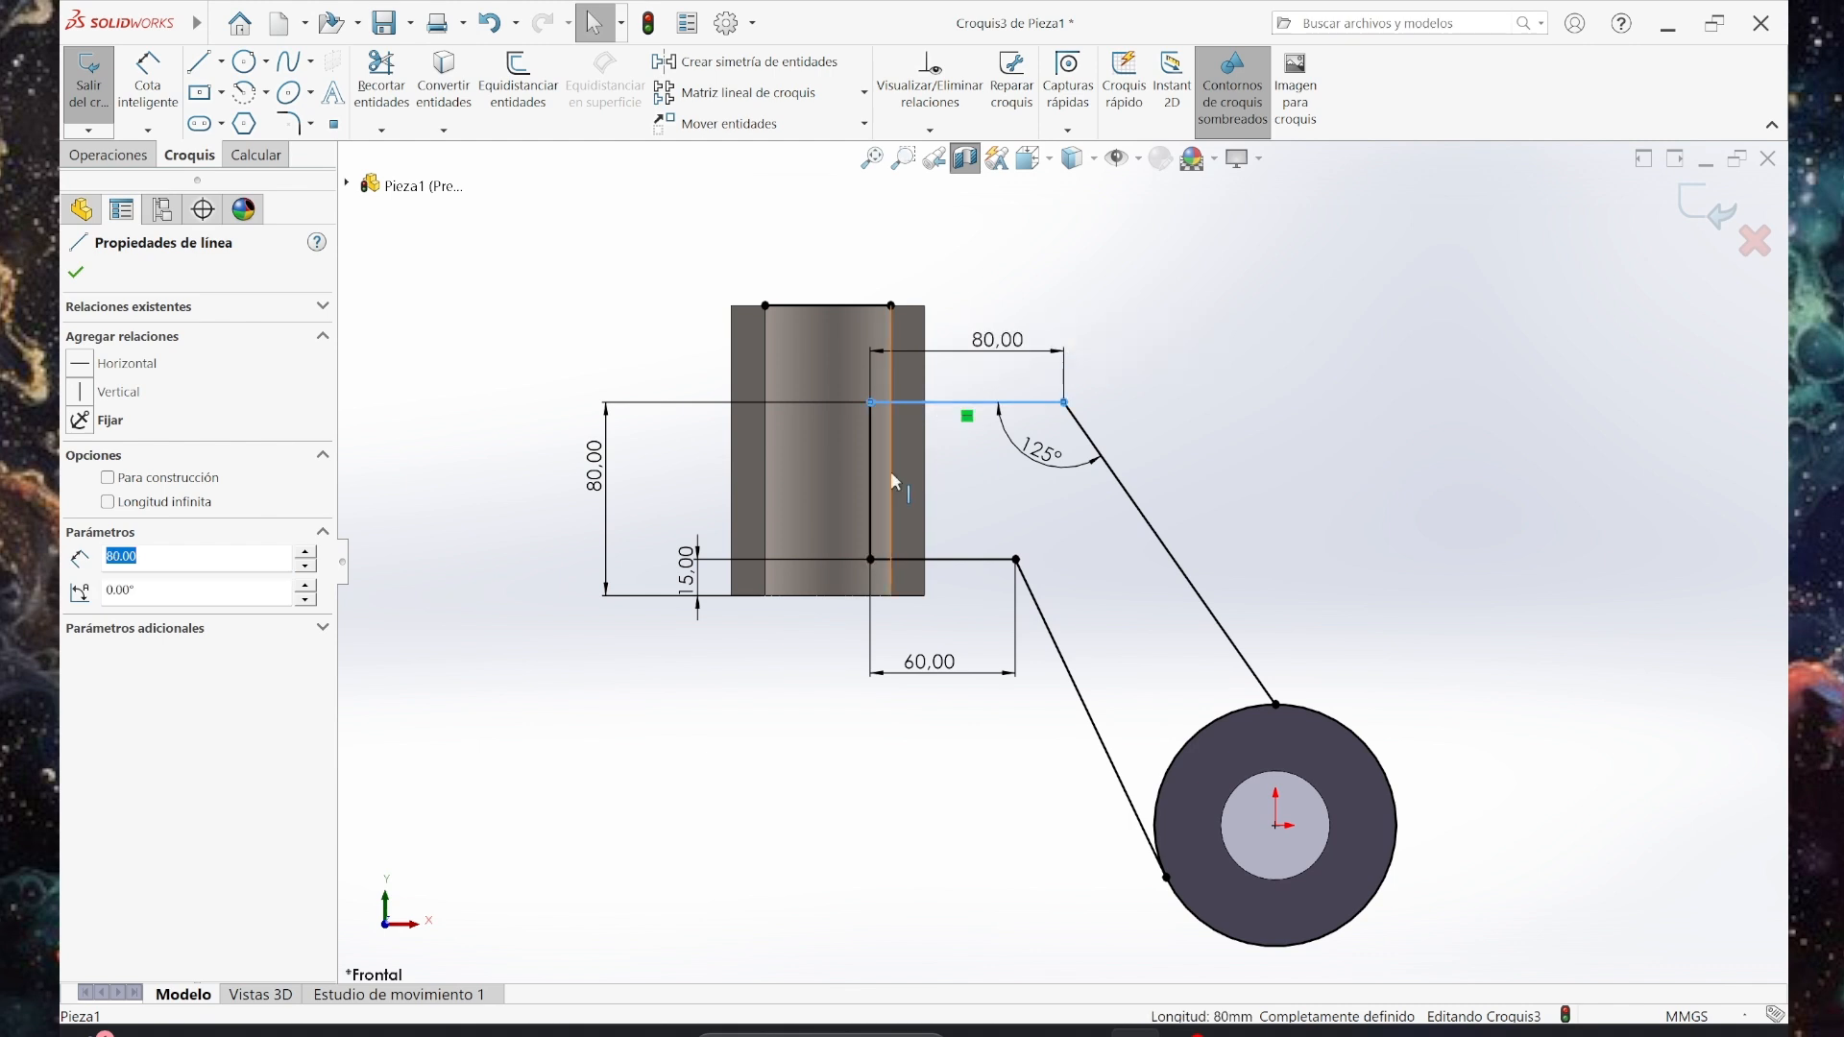
click(828, 649)
click(949, 561)
click(1089, 587)
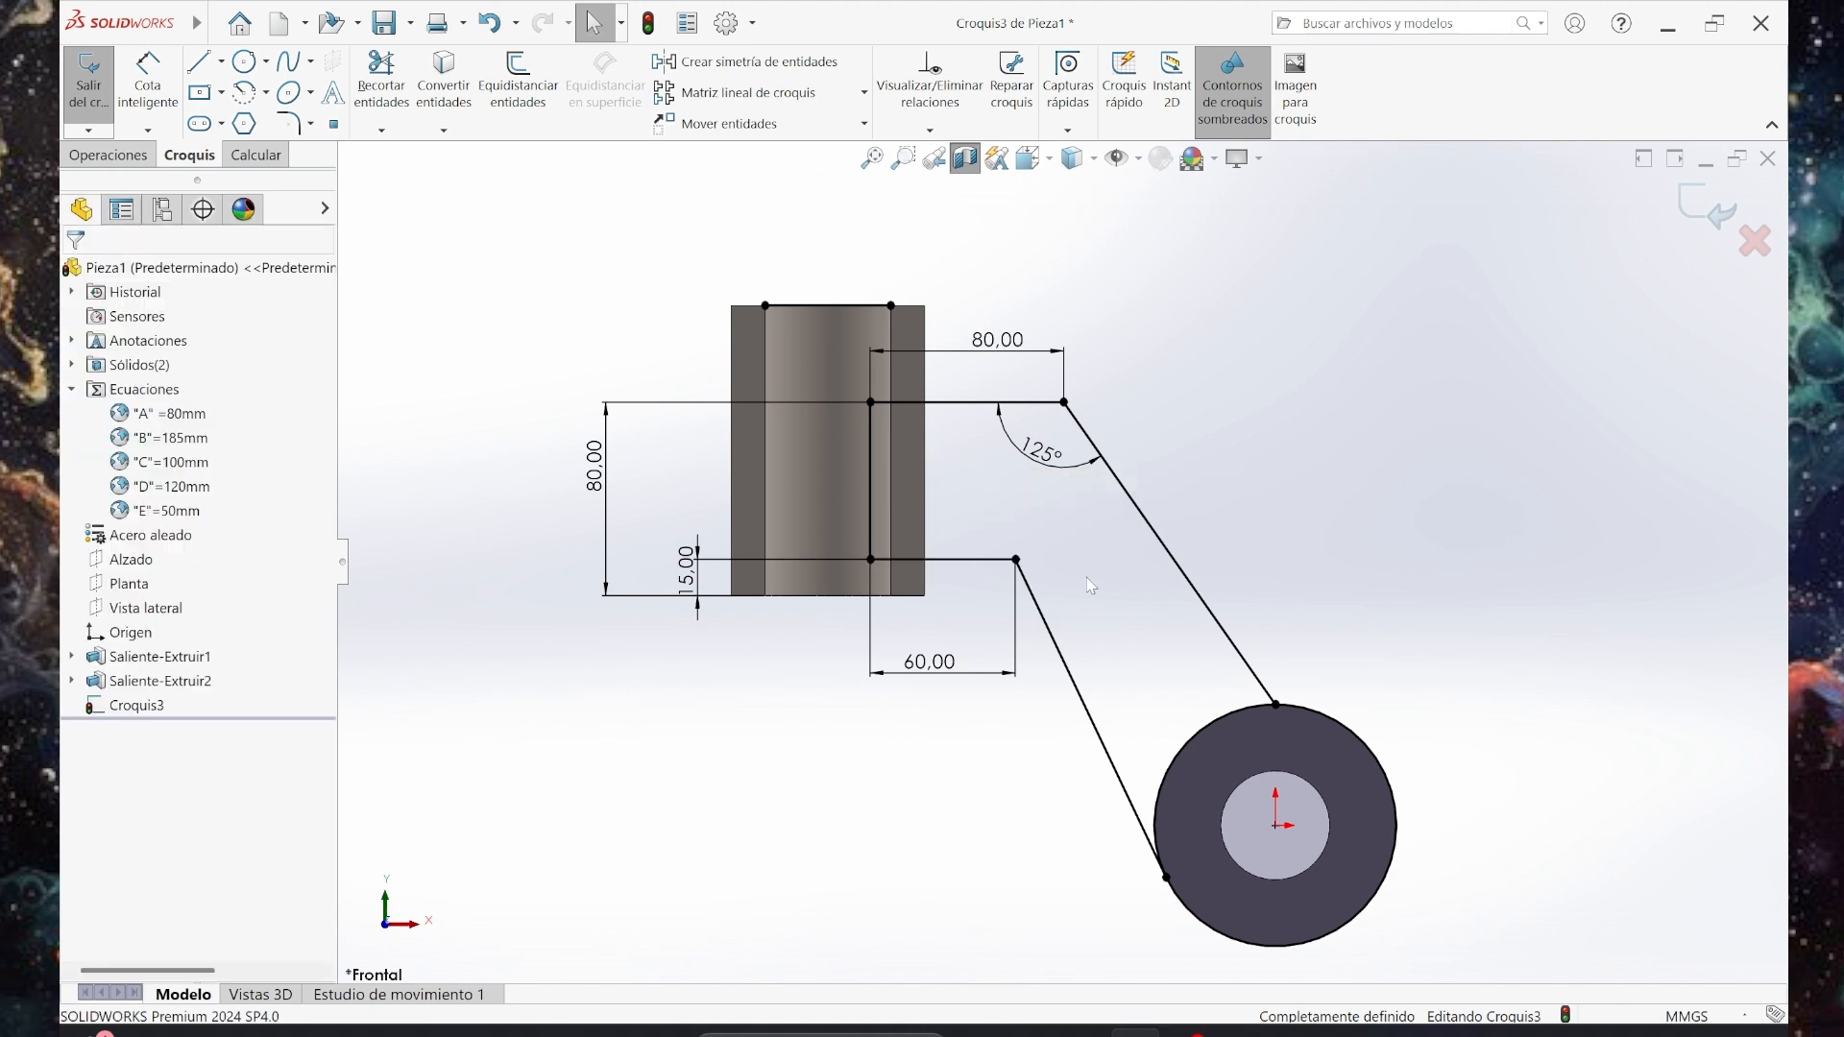
click(840, 312)
click(836, 329)
click(837, 328)
click(839, 315)
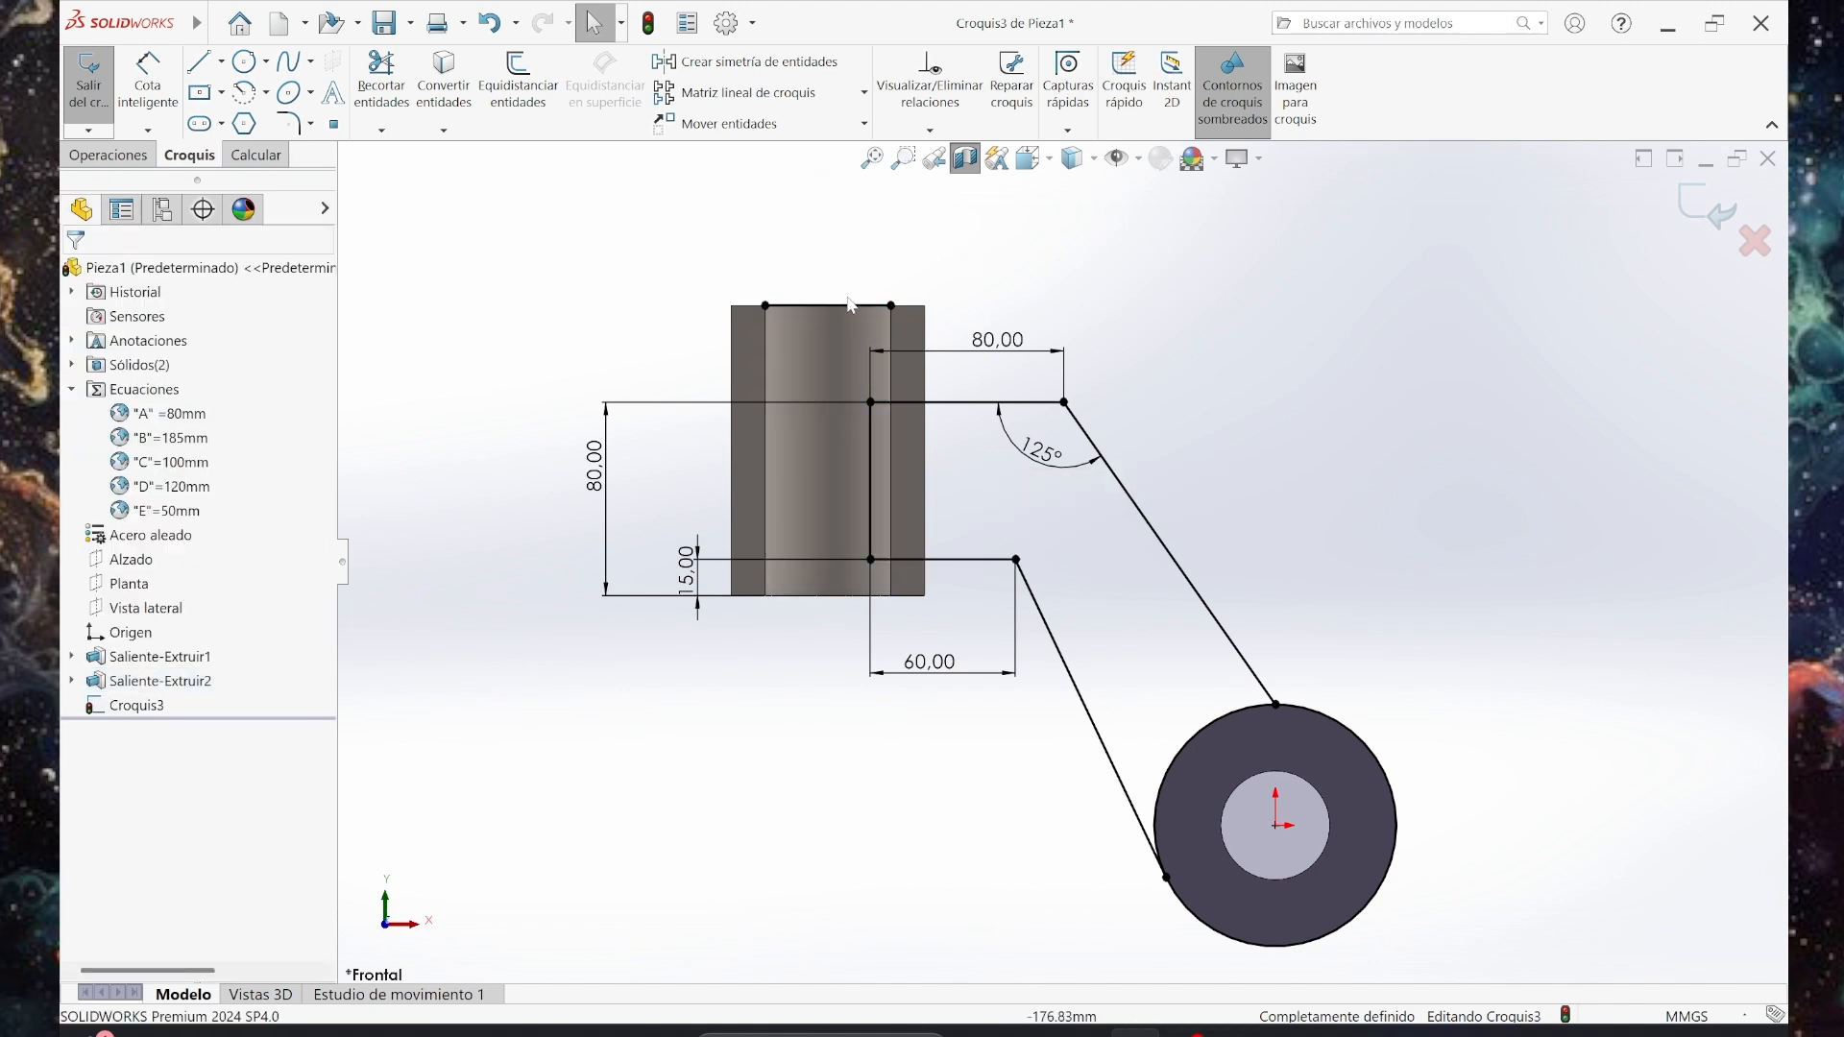
click(871, 444)
click(925, 644)
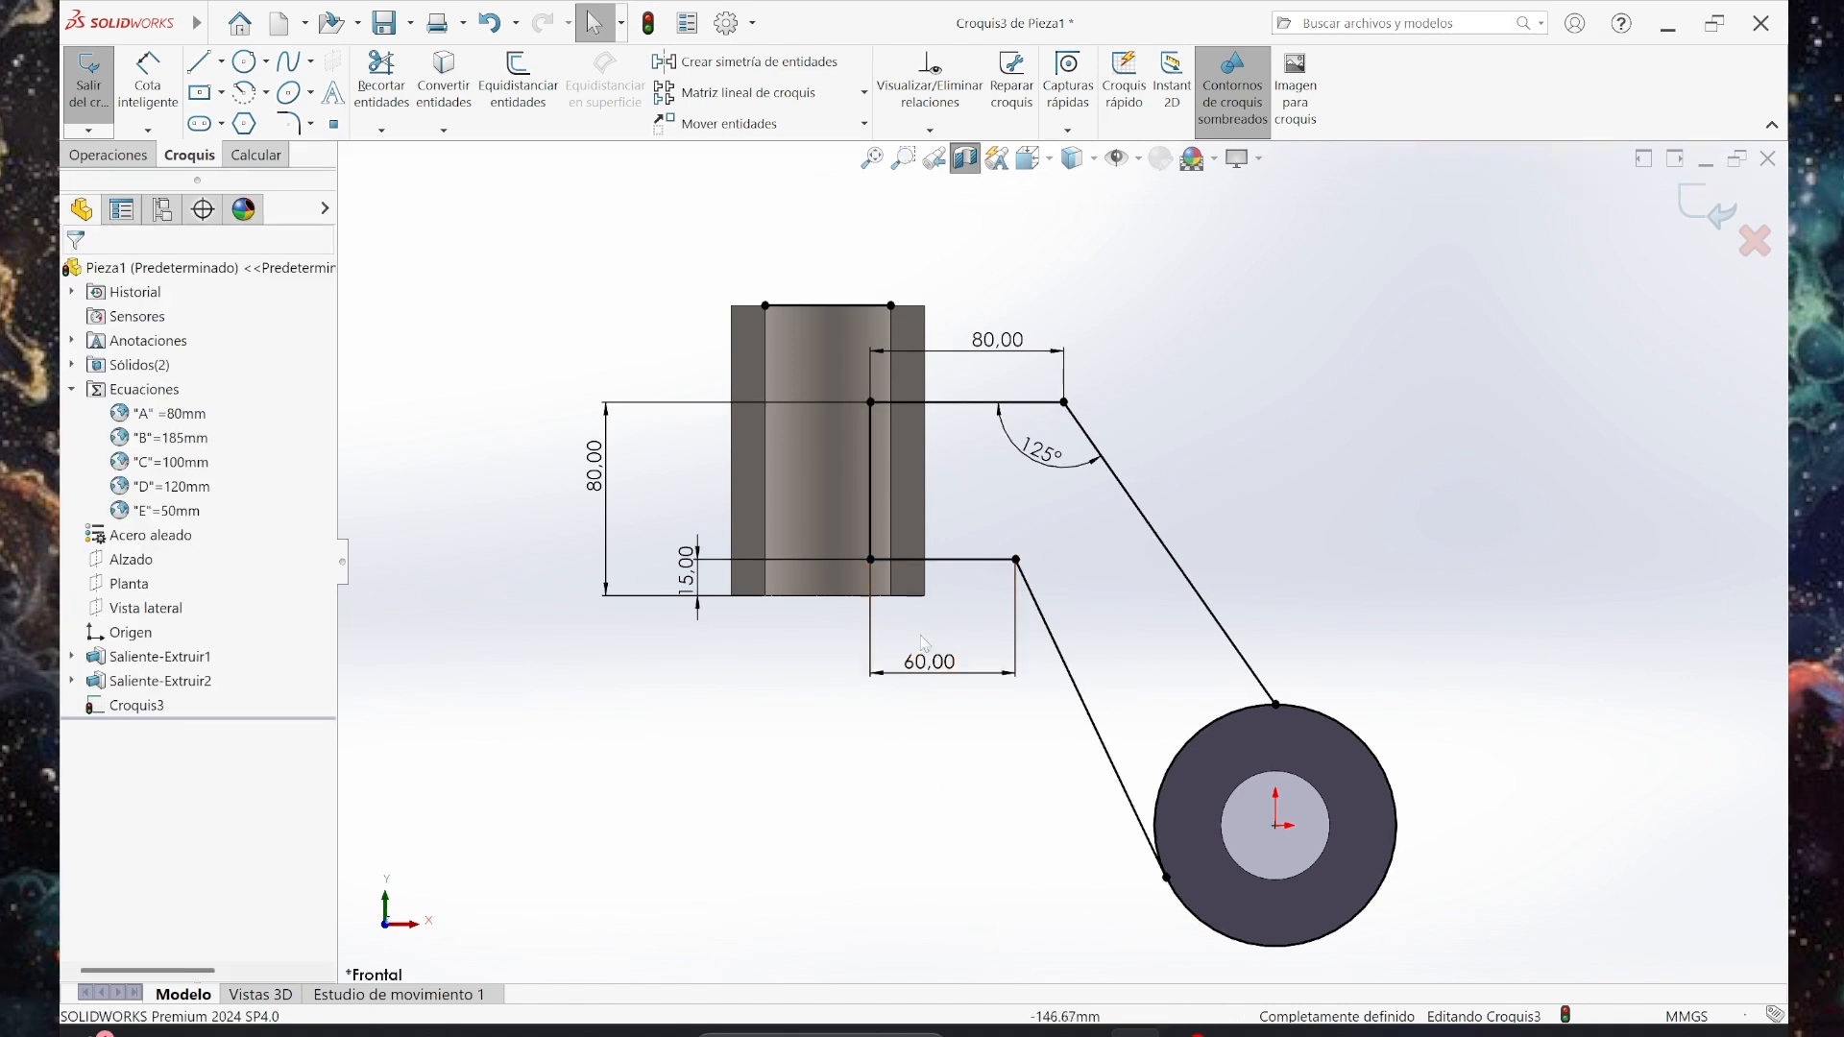
click(870, 559)
click(870, 403)
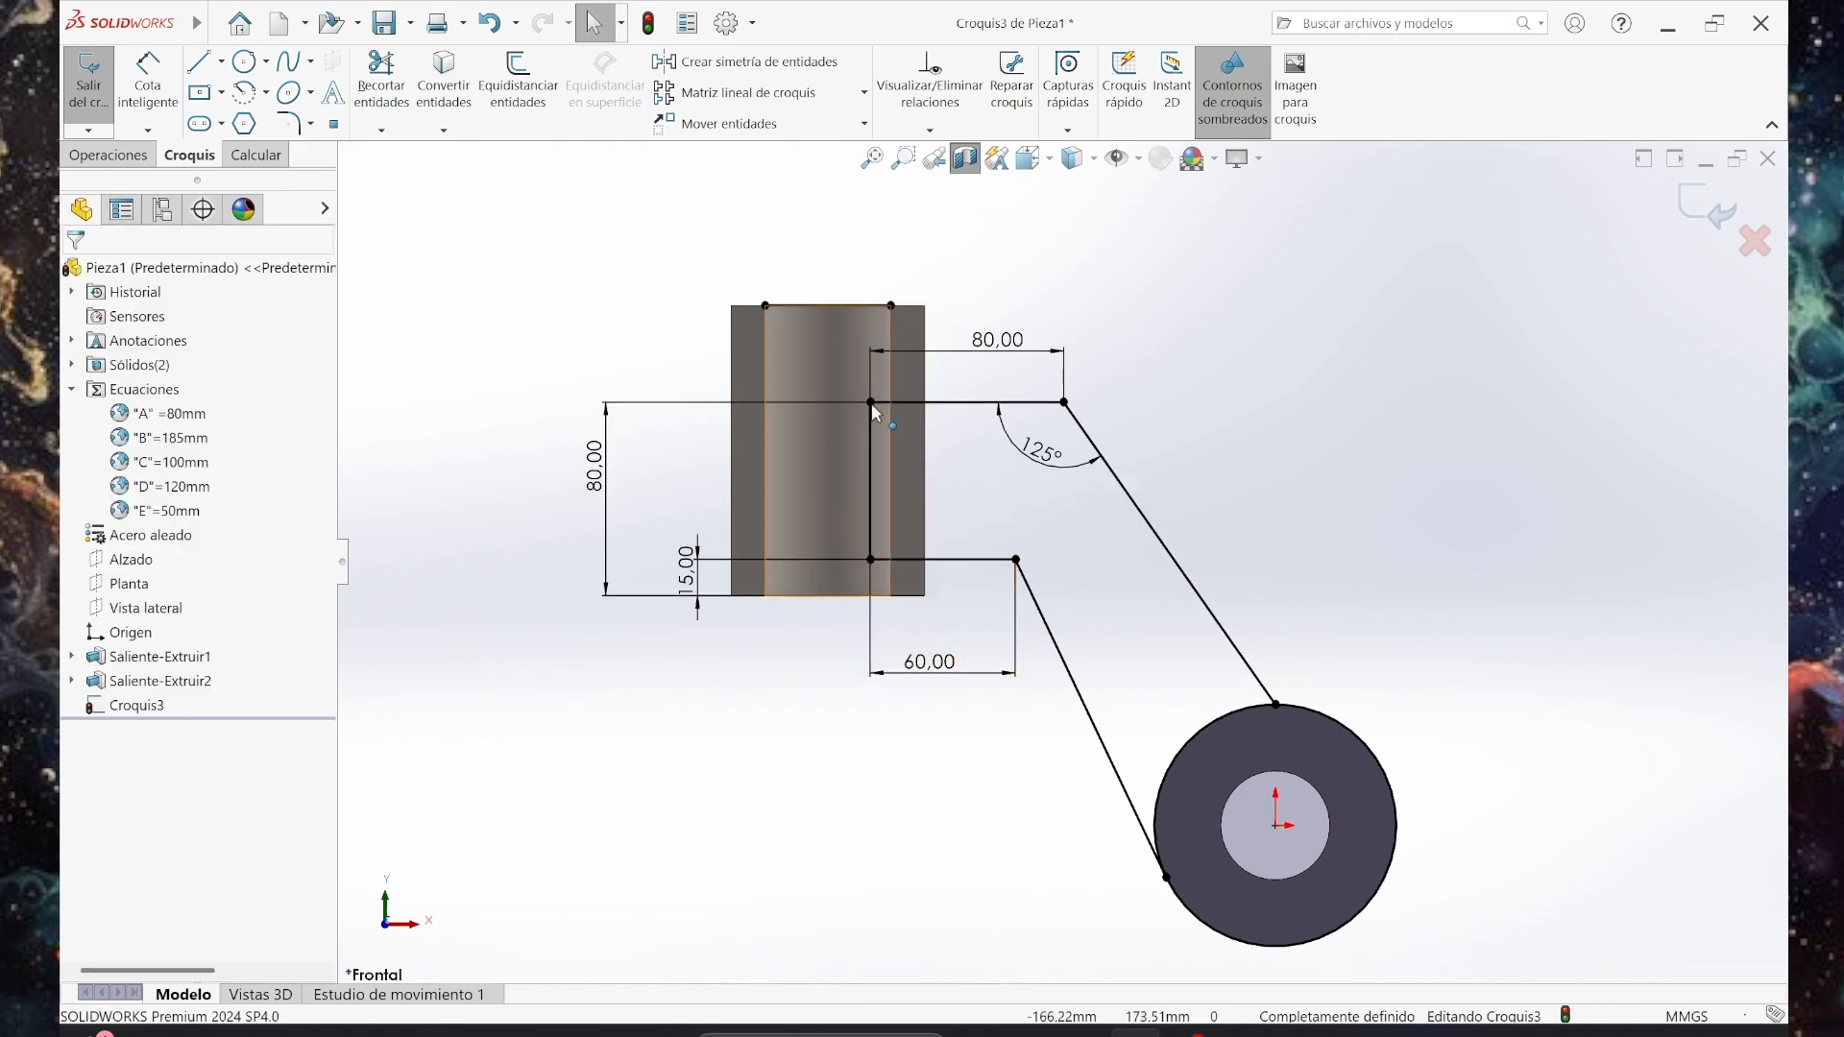
click(966, 508)
Inspect the arm sketch's endpoints and delete the coincident relation between the upper slanted line's lower end and the horizontal cylinder's circle.
click(1017, 560)
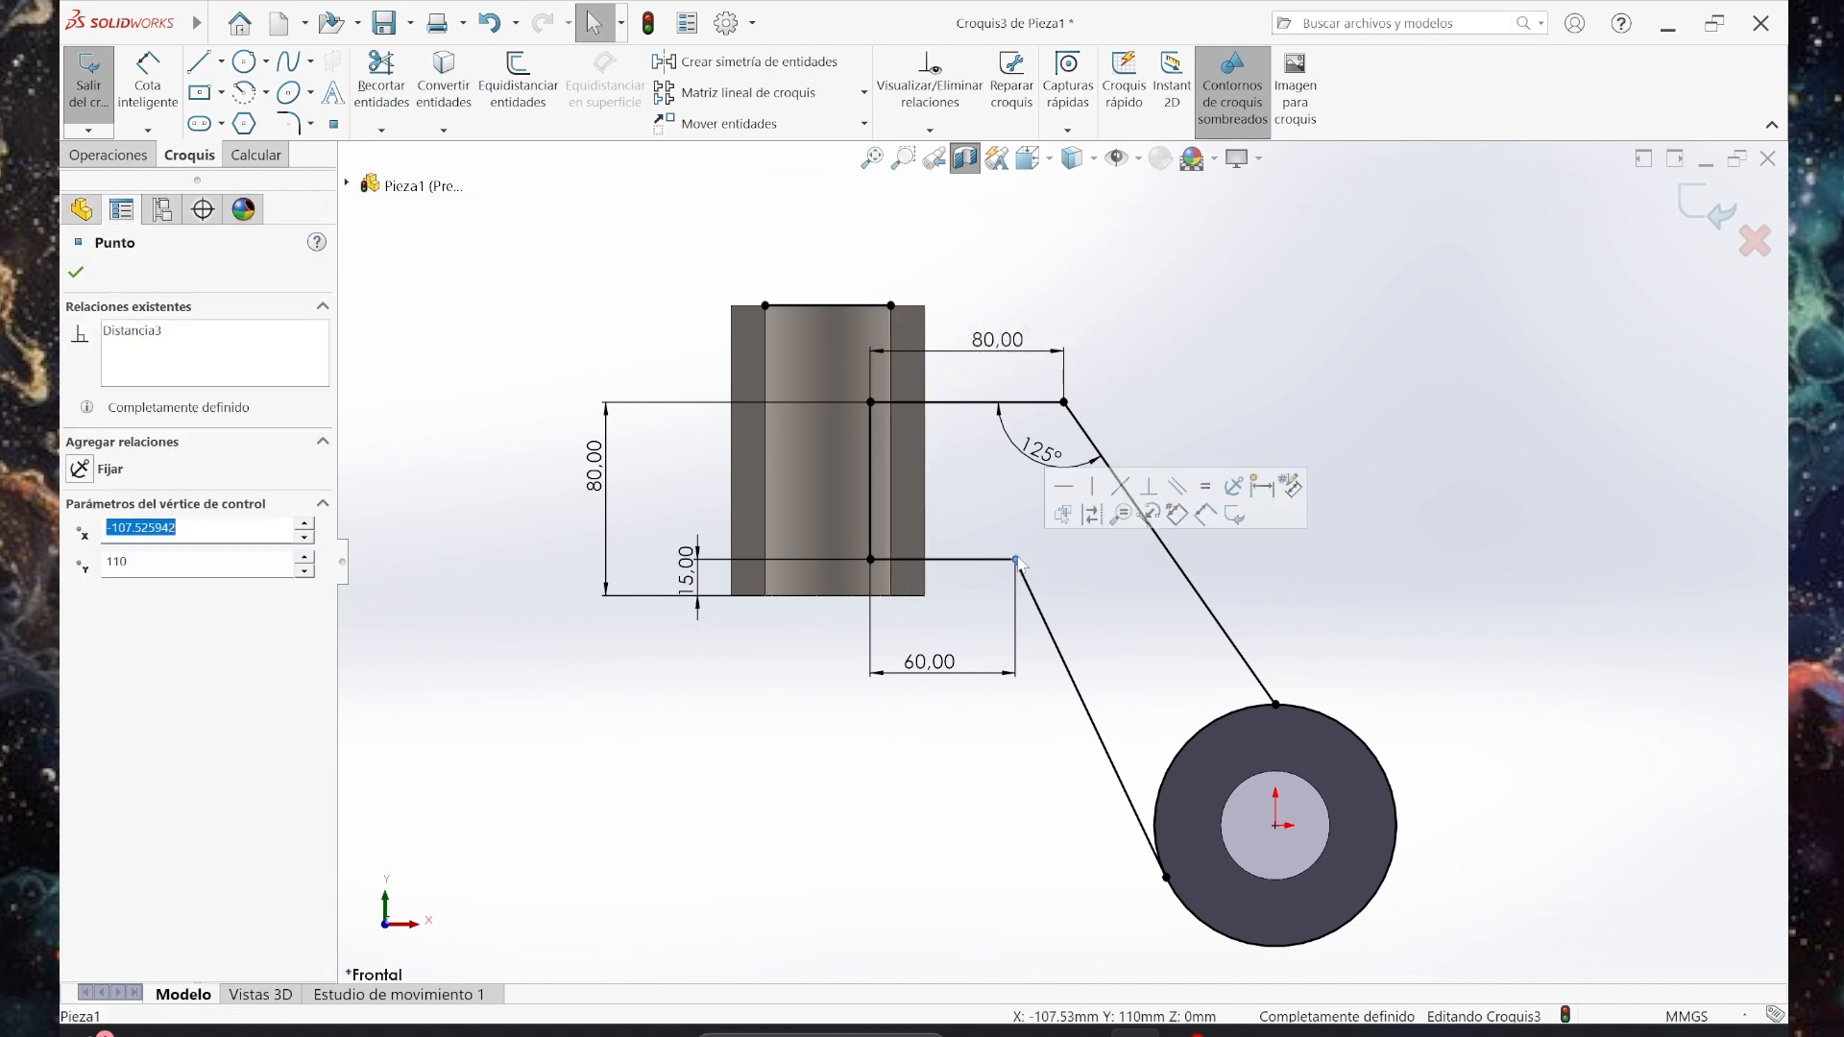
click(579, 407)
click(1276, 707)
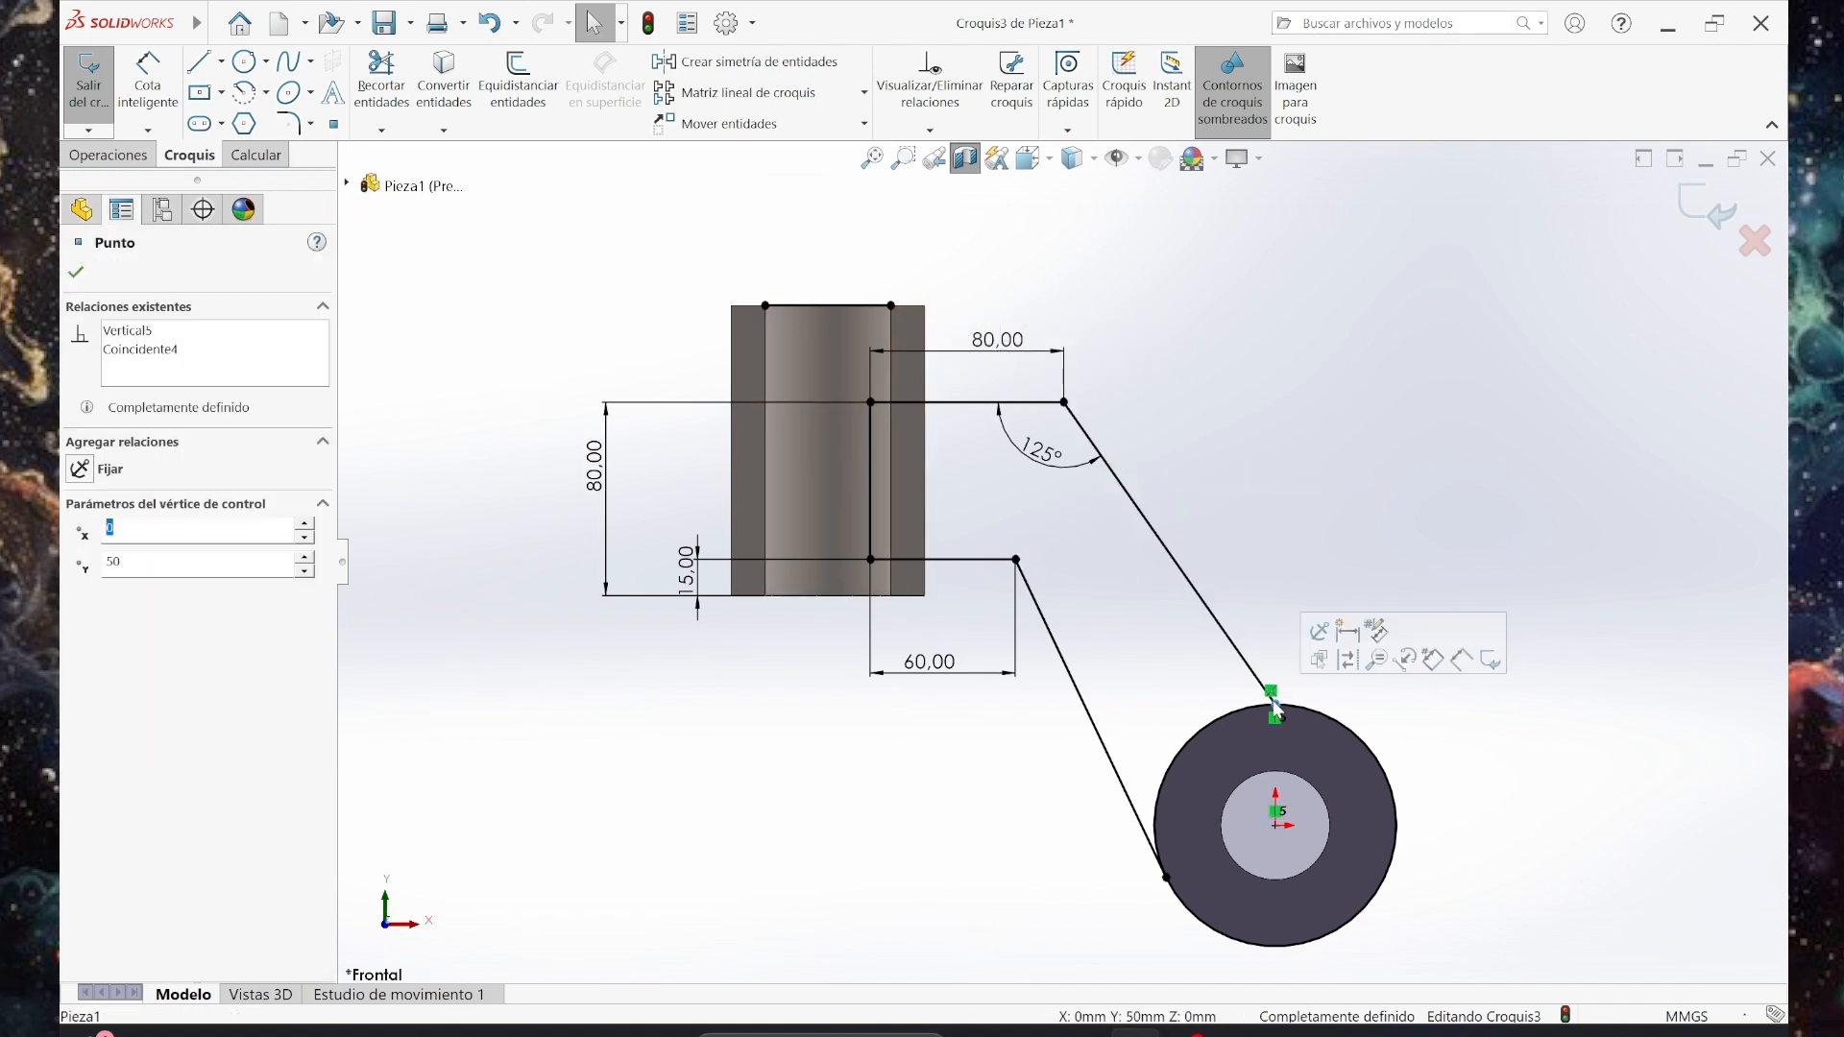
click(1284, 481)
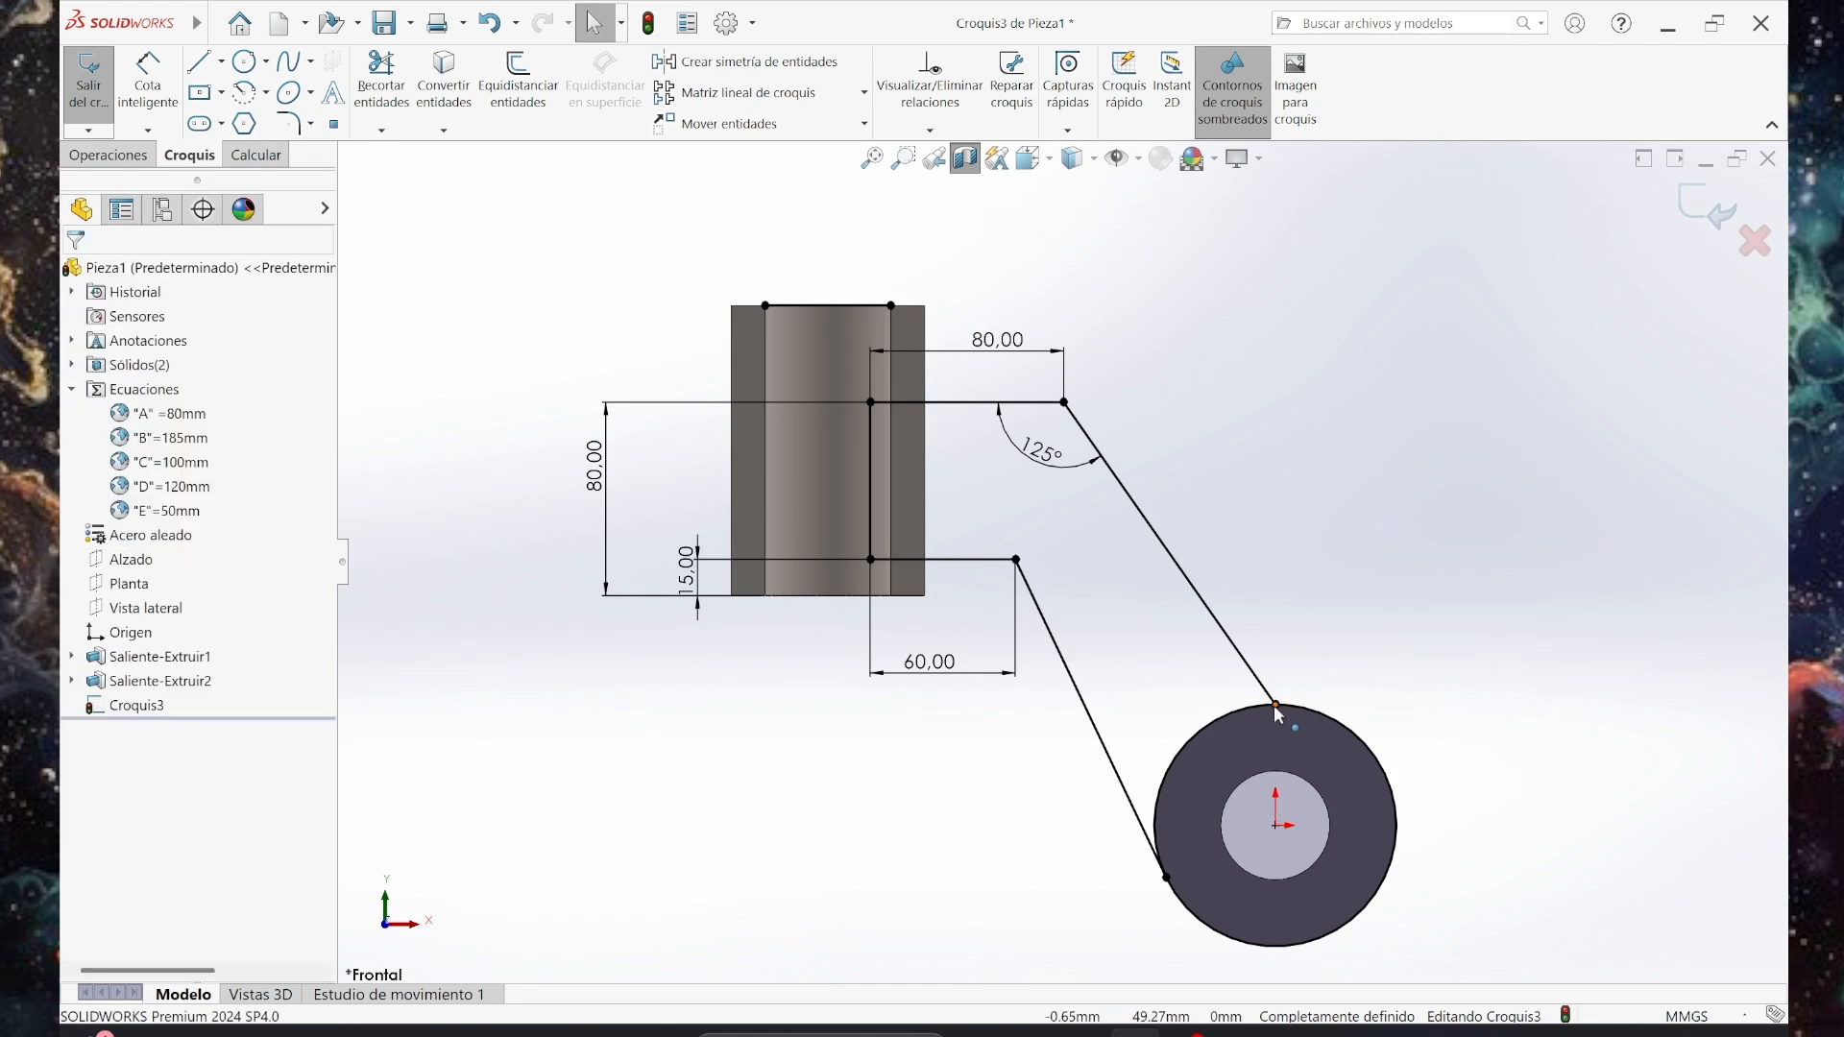
click(1275, 707)
click(1243, 522)
click(1275, 705)
click(167, 352)
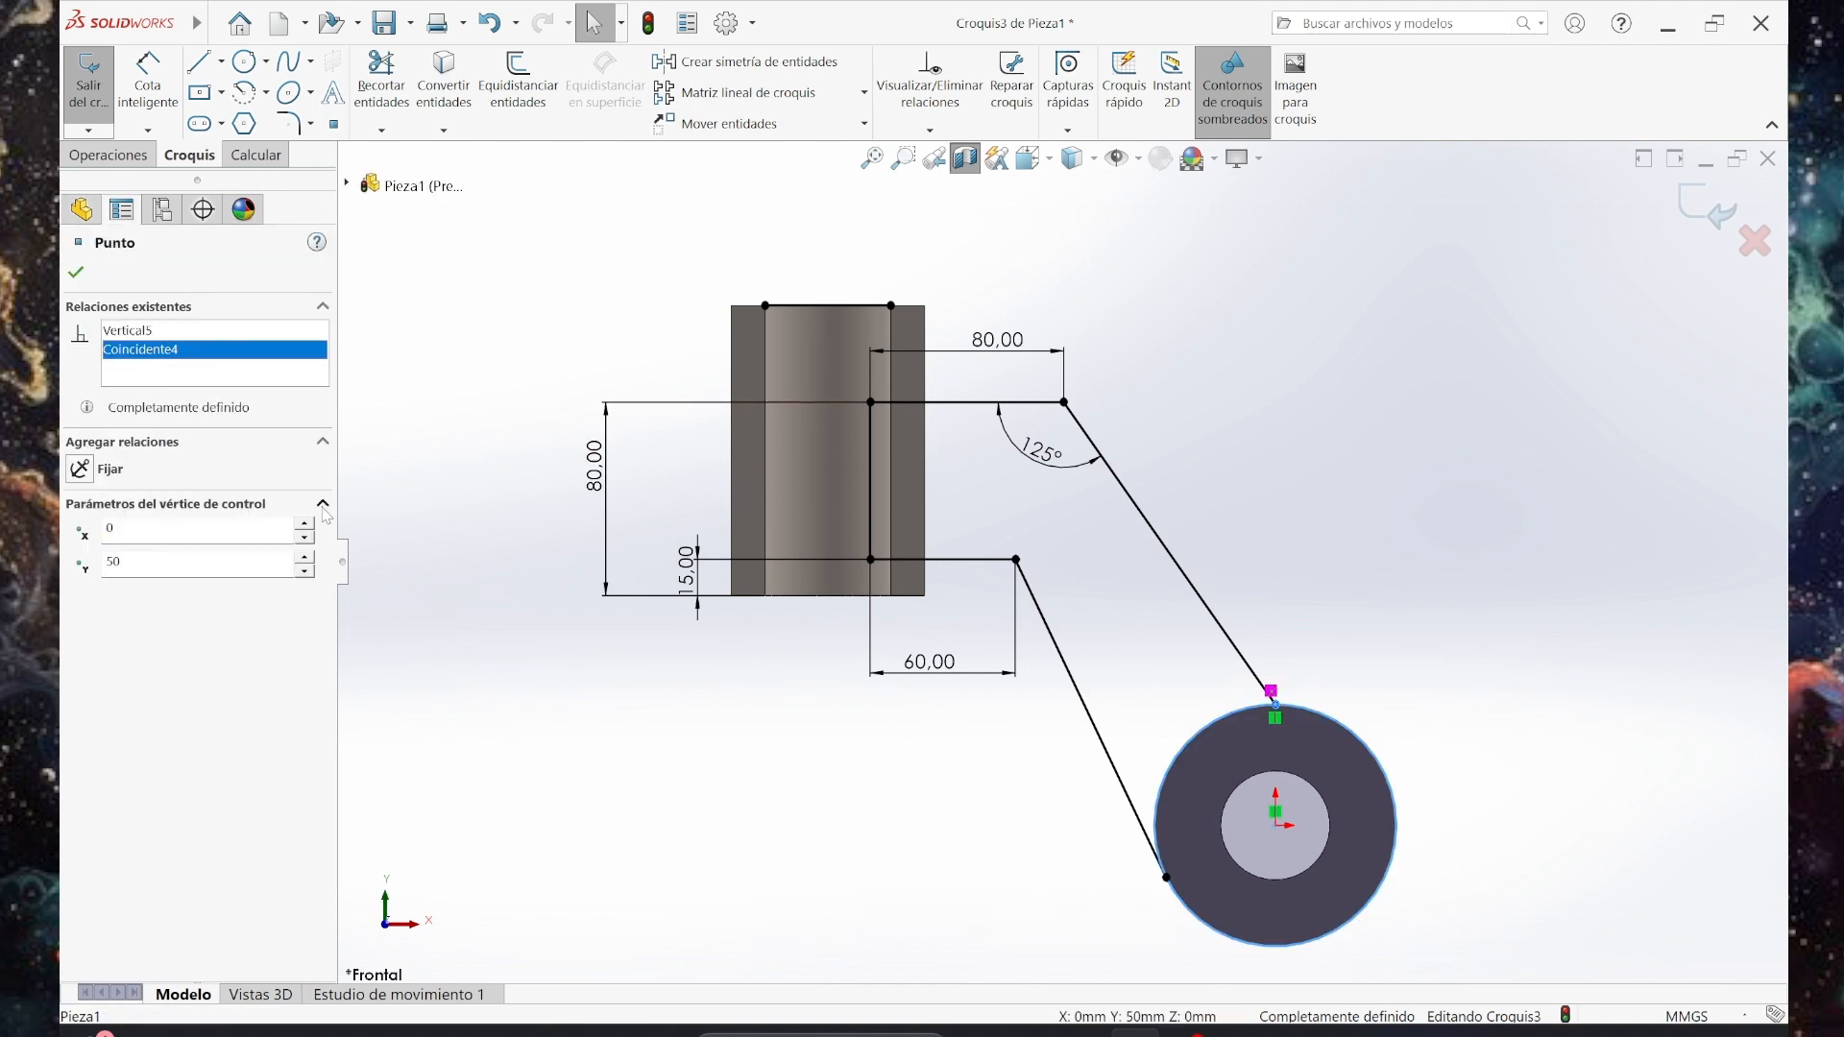
click(1275, 480)
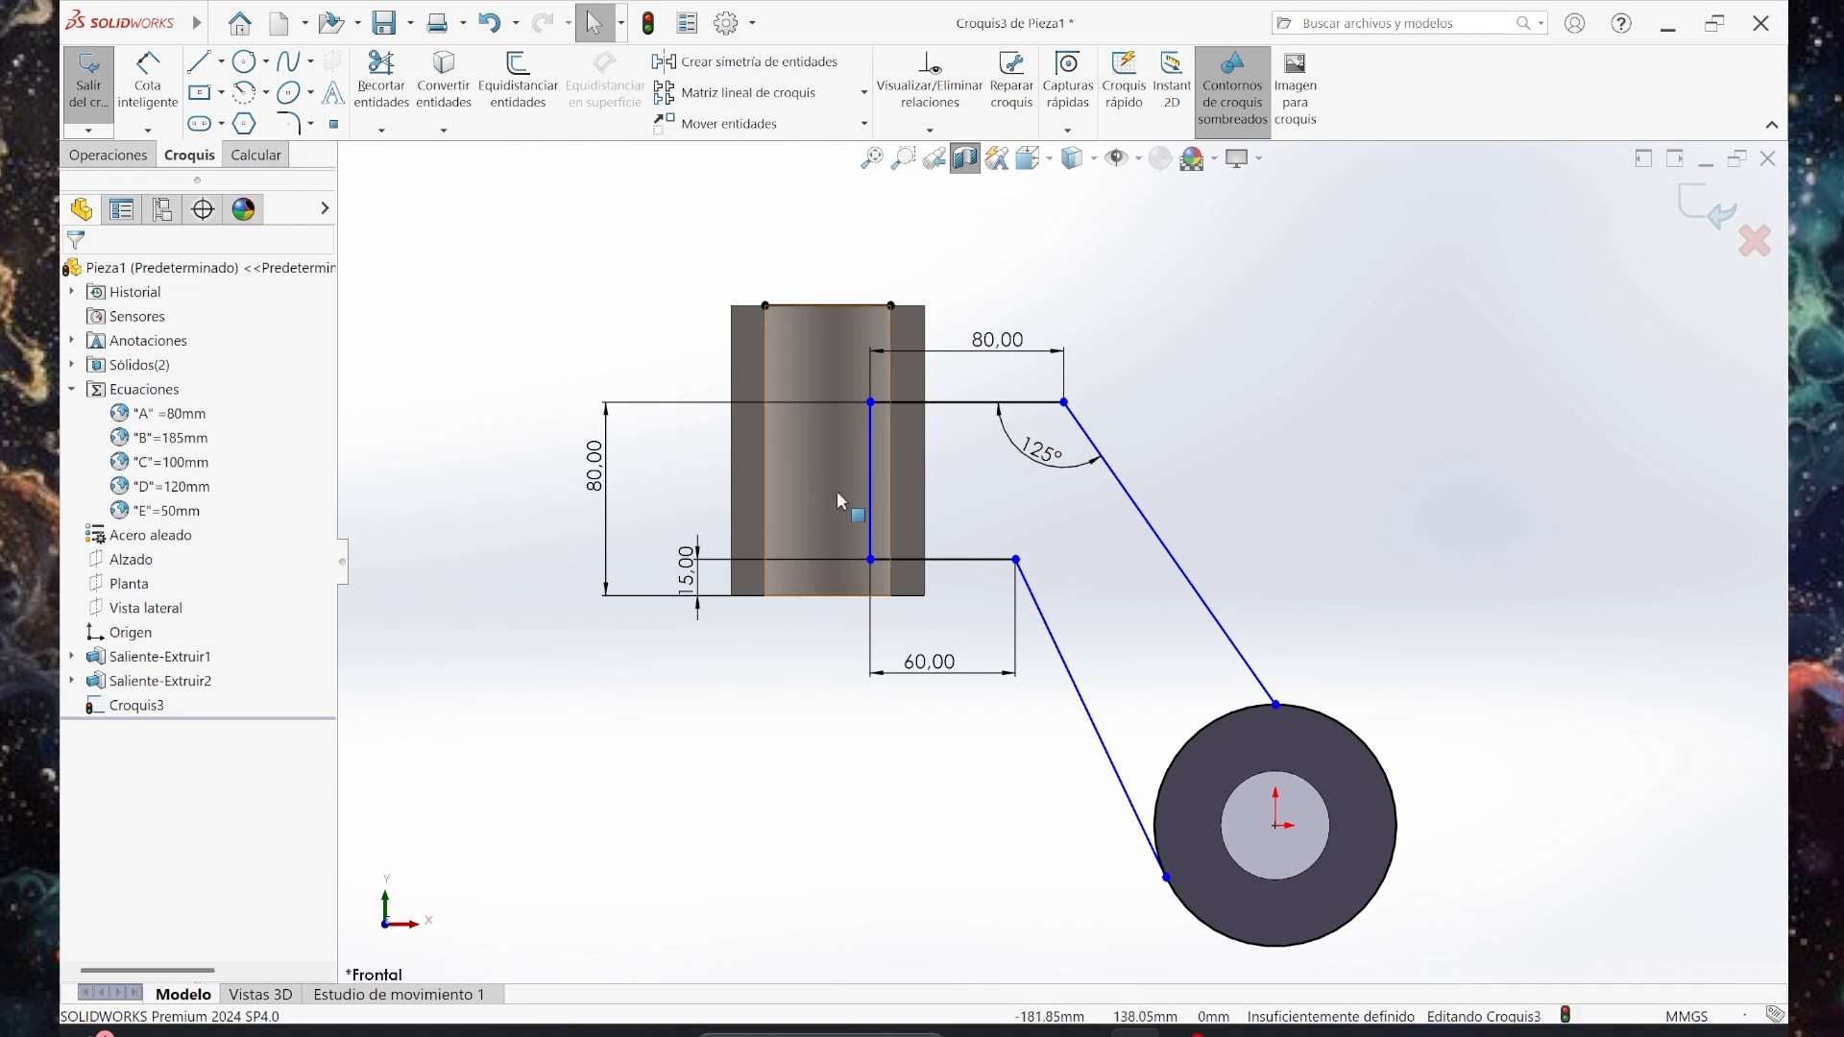
Make the arm's vertical line coincident with the upper corner point of the vertical cylinder's bore on the arm side.
click(871, 444)
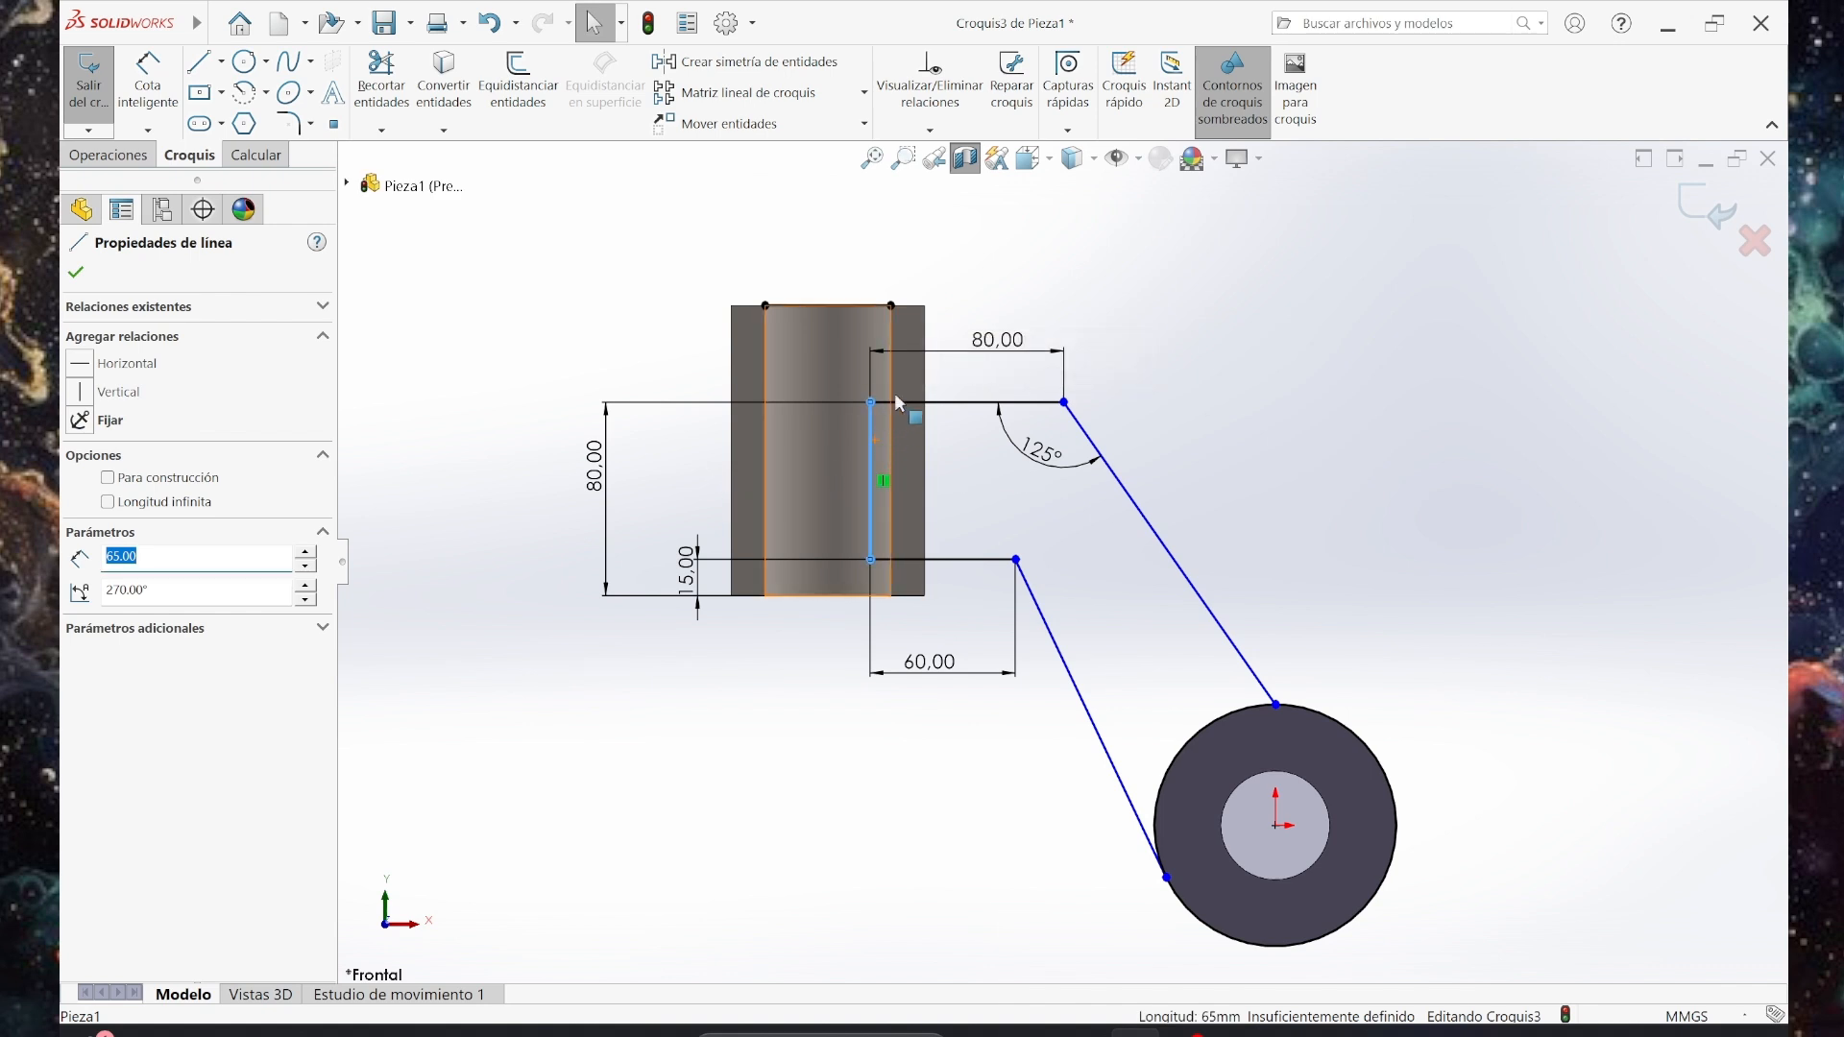
ctrl+click(891, 305)
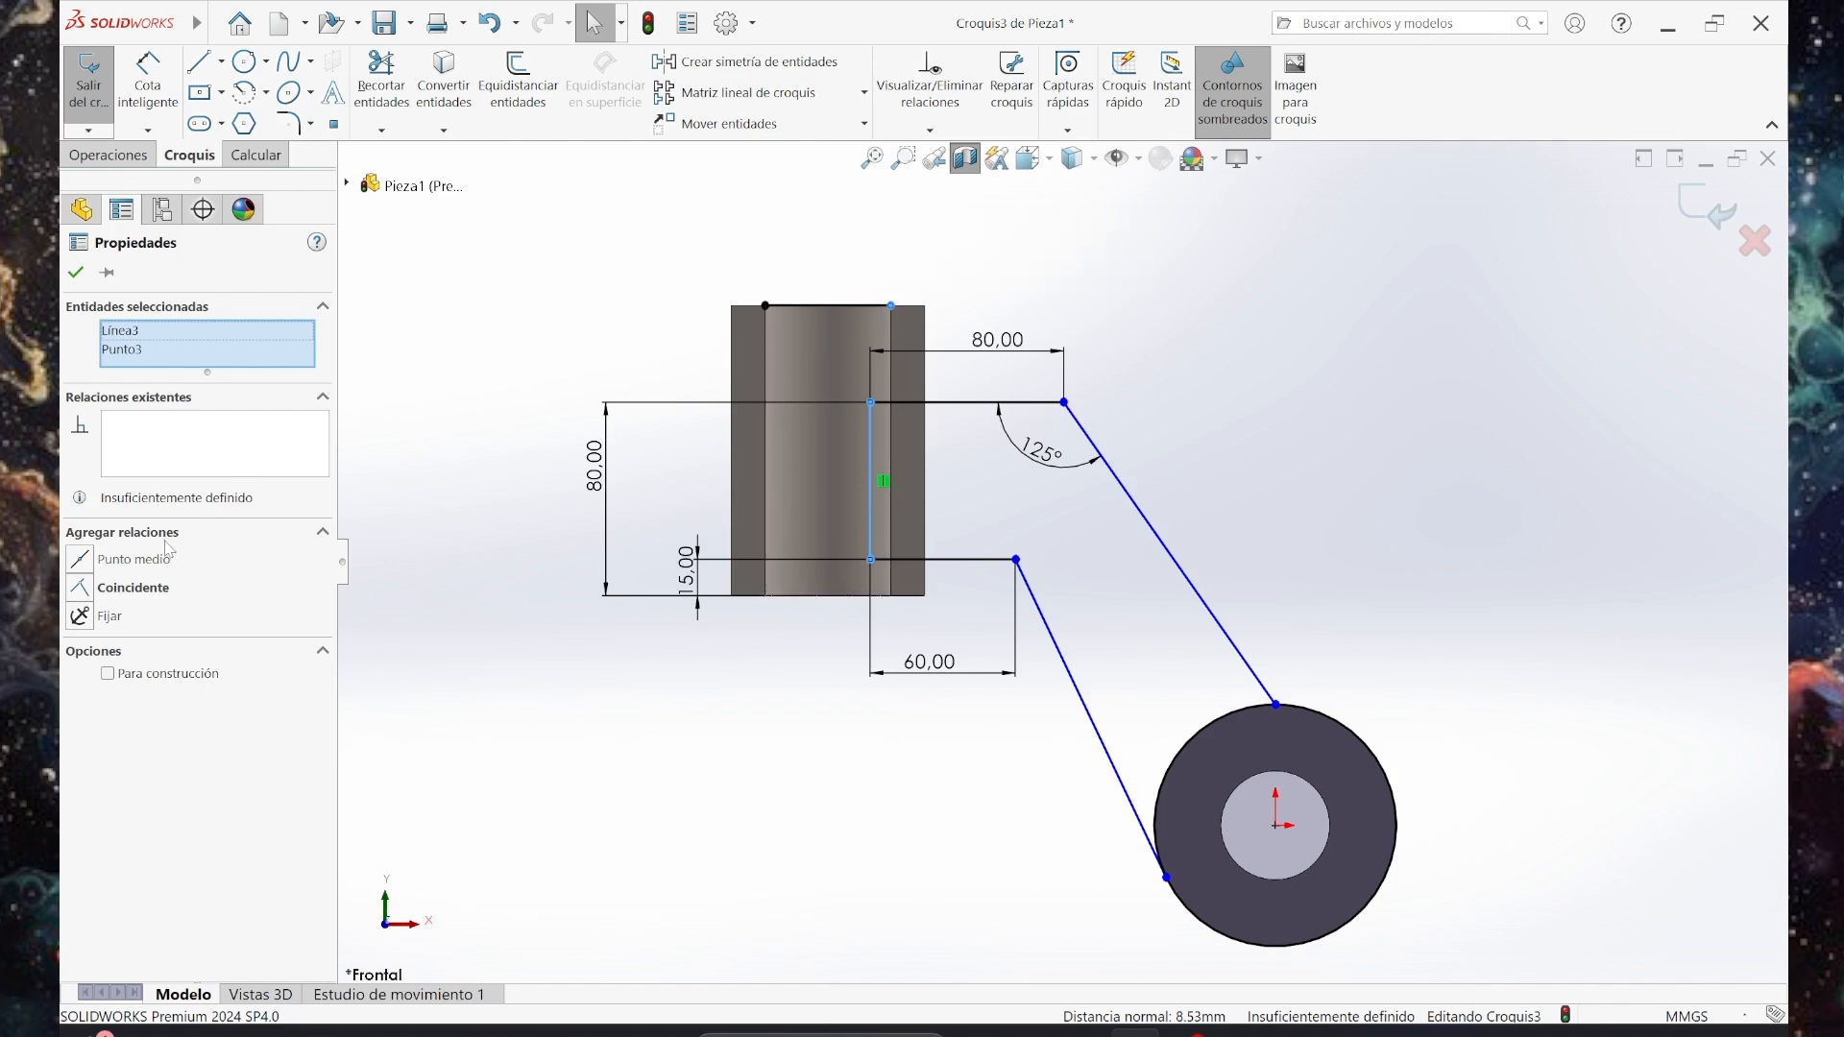
click(114, 586)
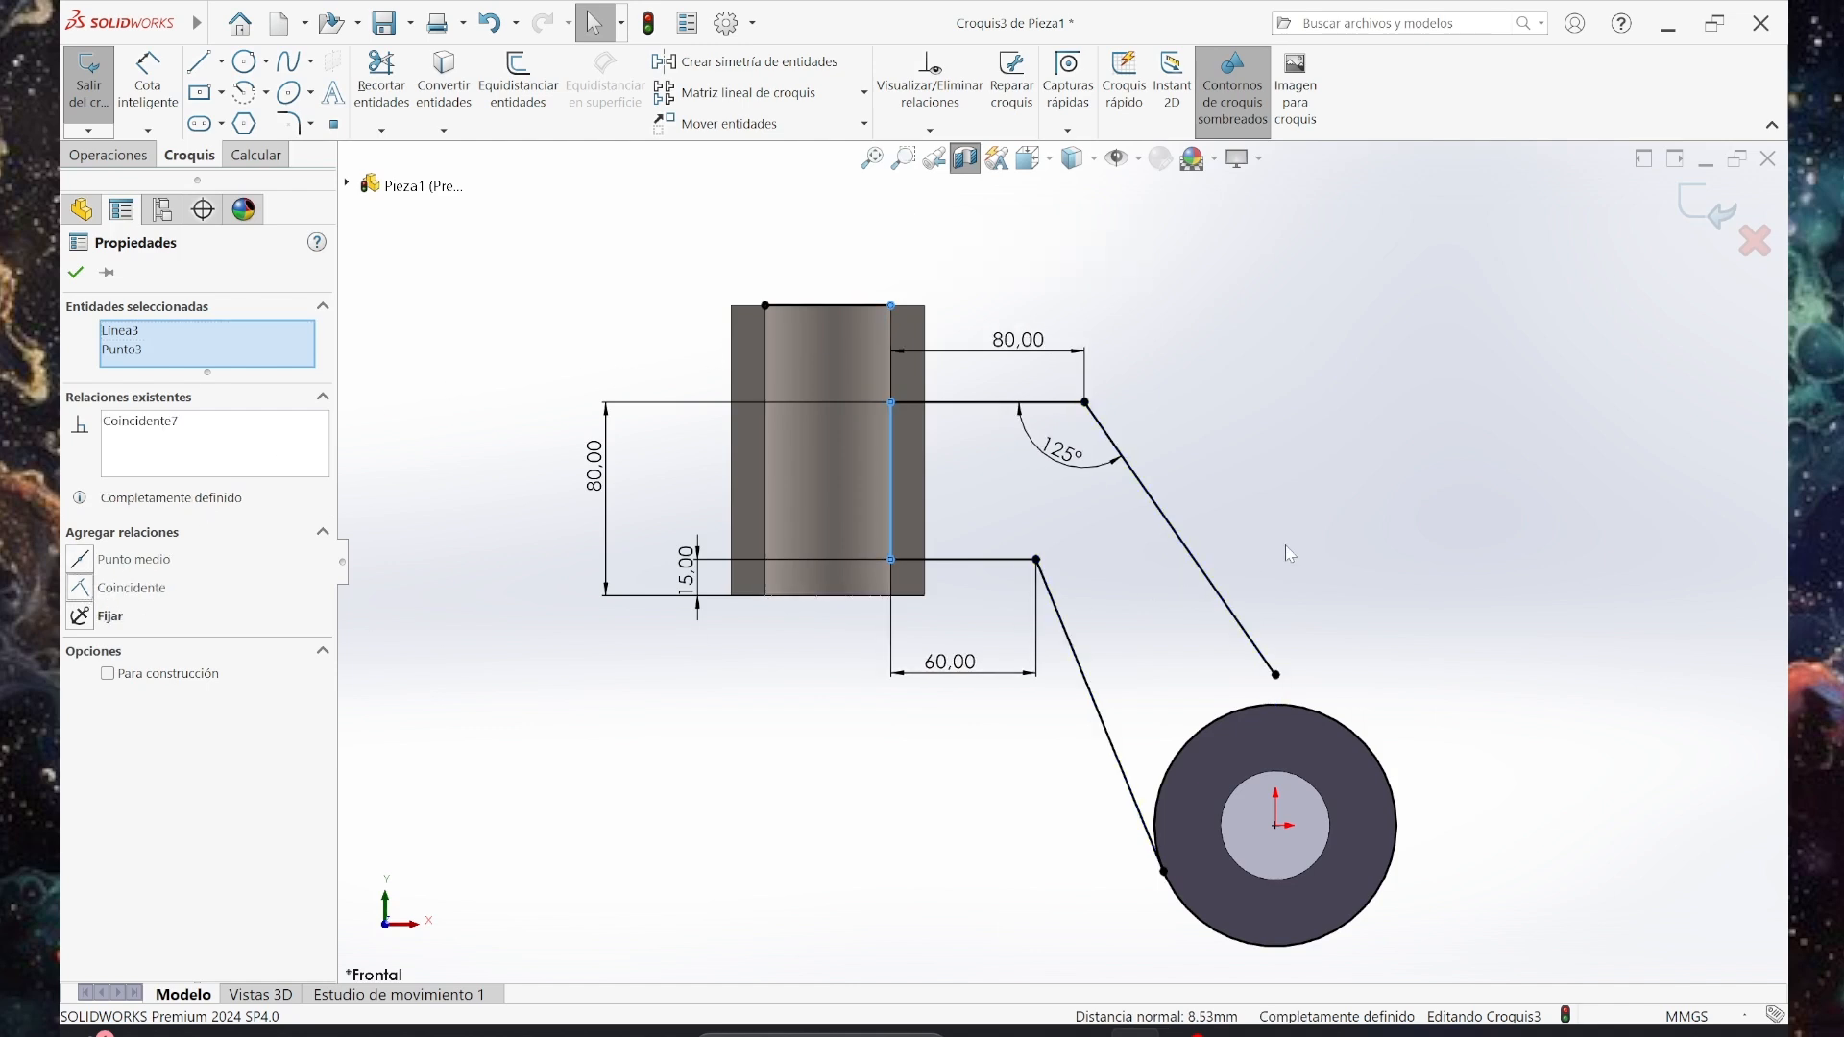
click(1344, 522)
Delete the vertical relation on the upper slanted line's free endpoint and attach that endpoint to the horizontal cylinder's outer circle.
click(1276, 676)
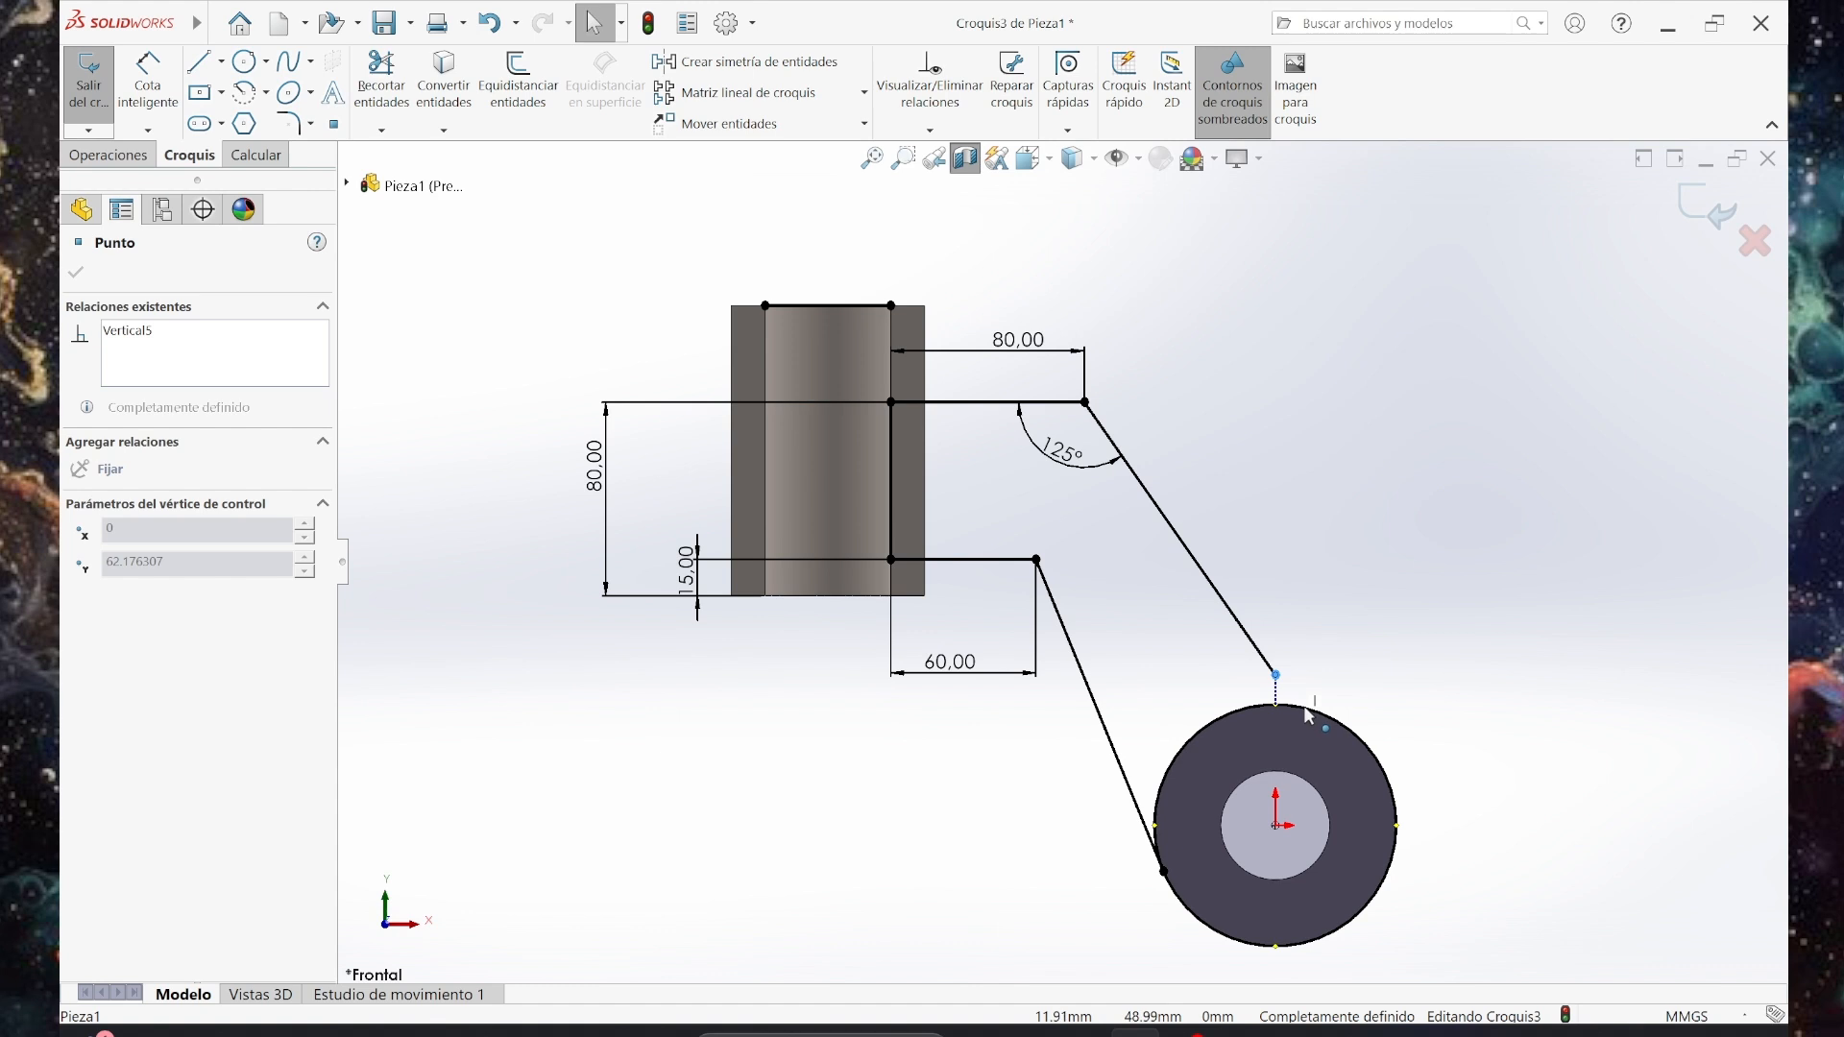
click(1287, 688)
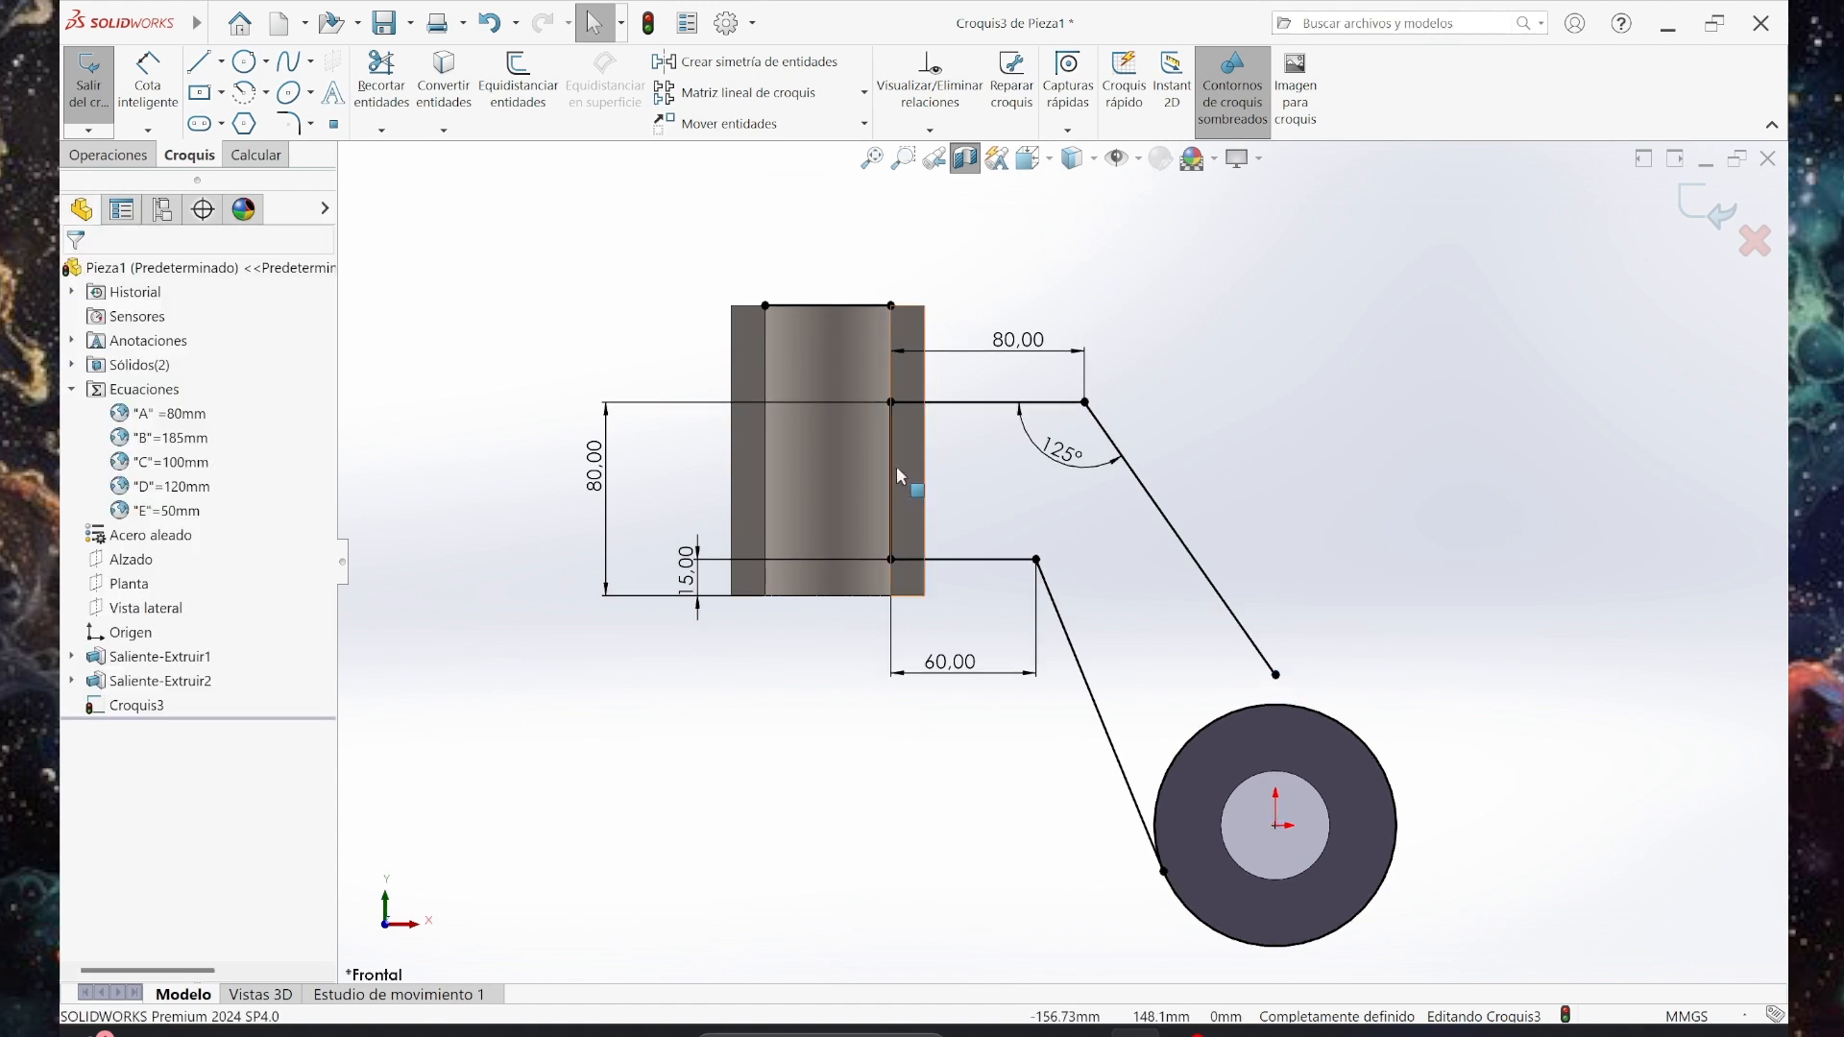
click(1276, 676)
click(1283, 685)
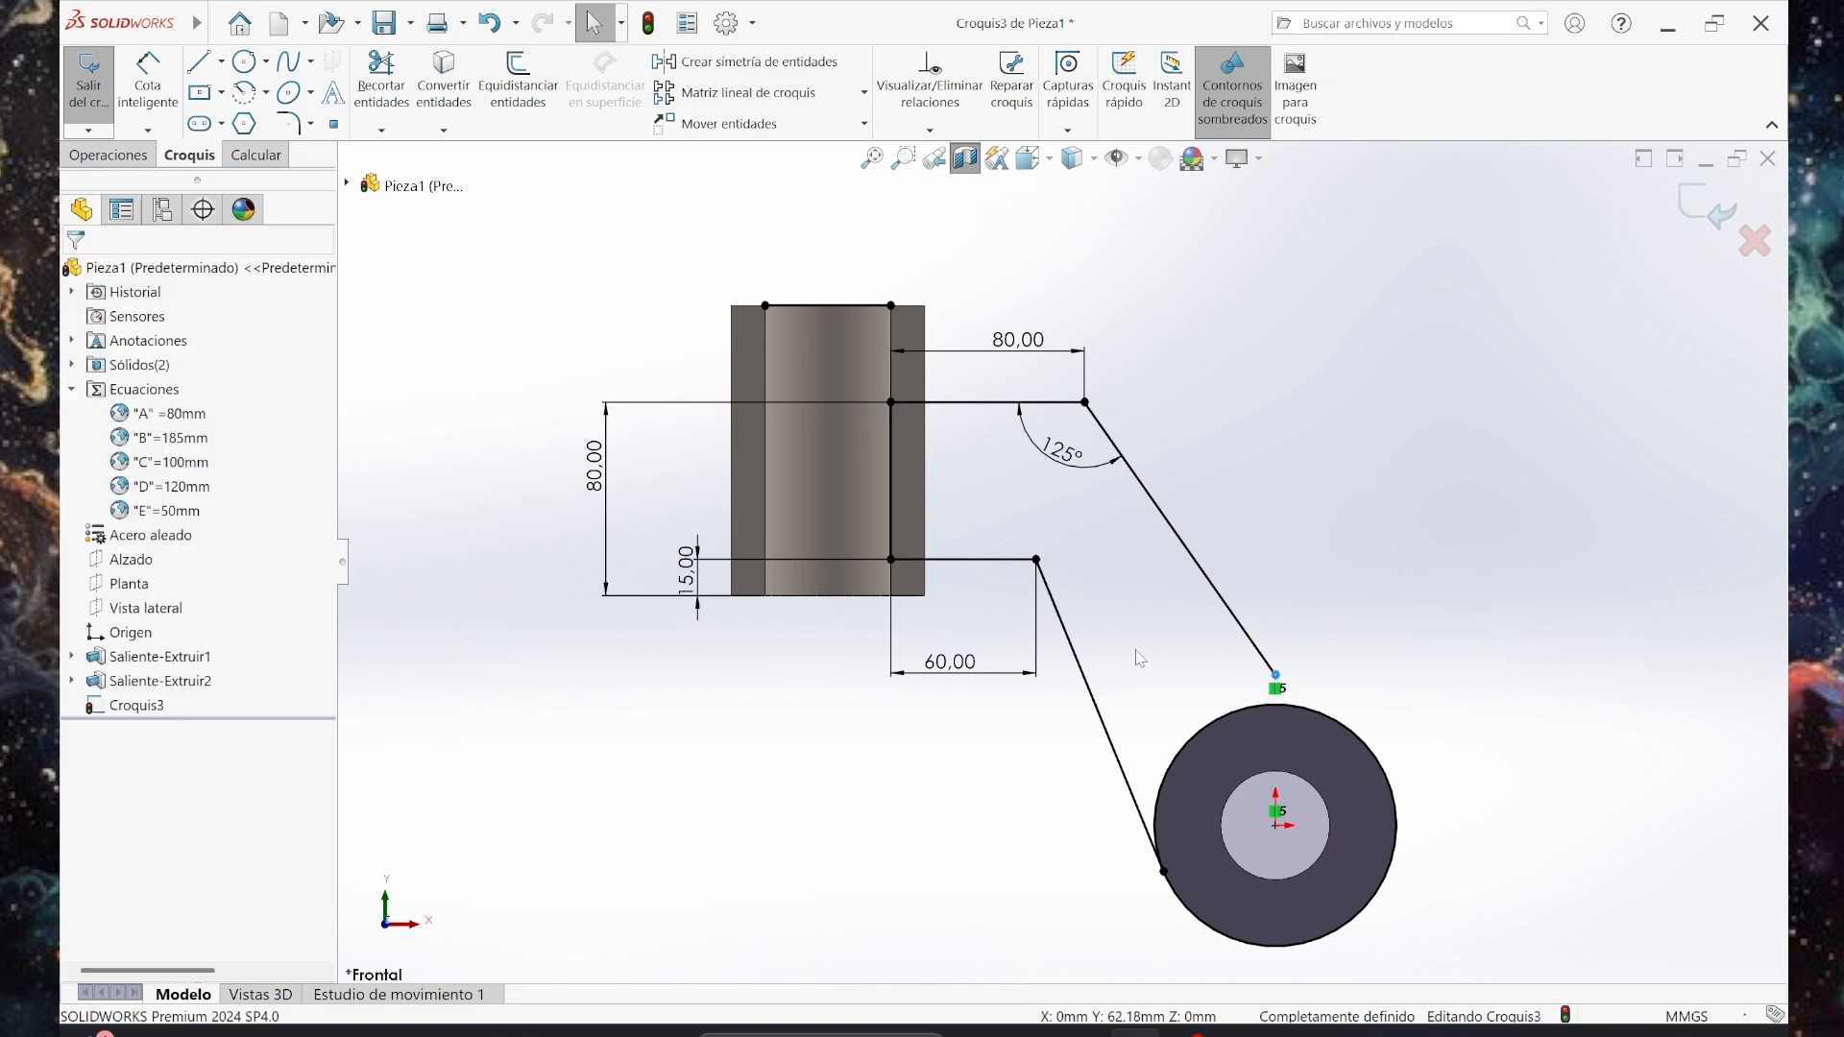
click(1280, 678)
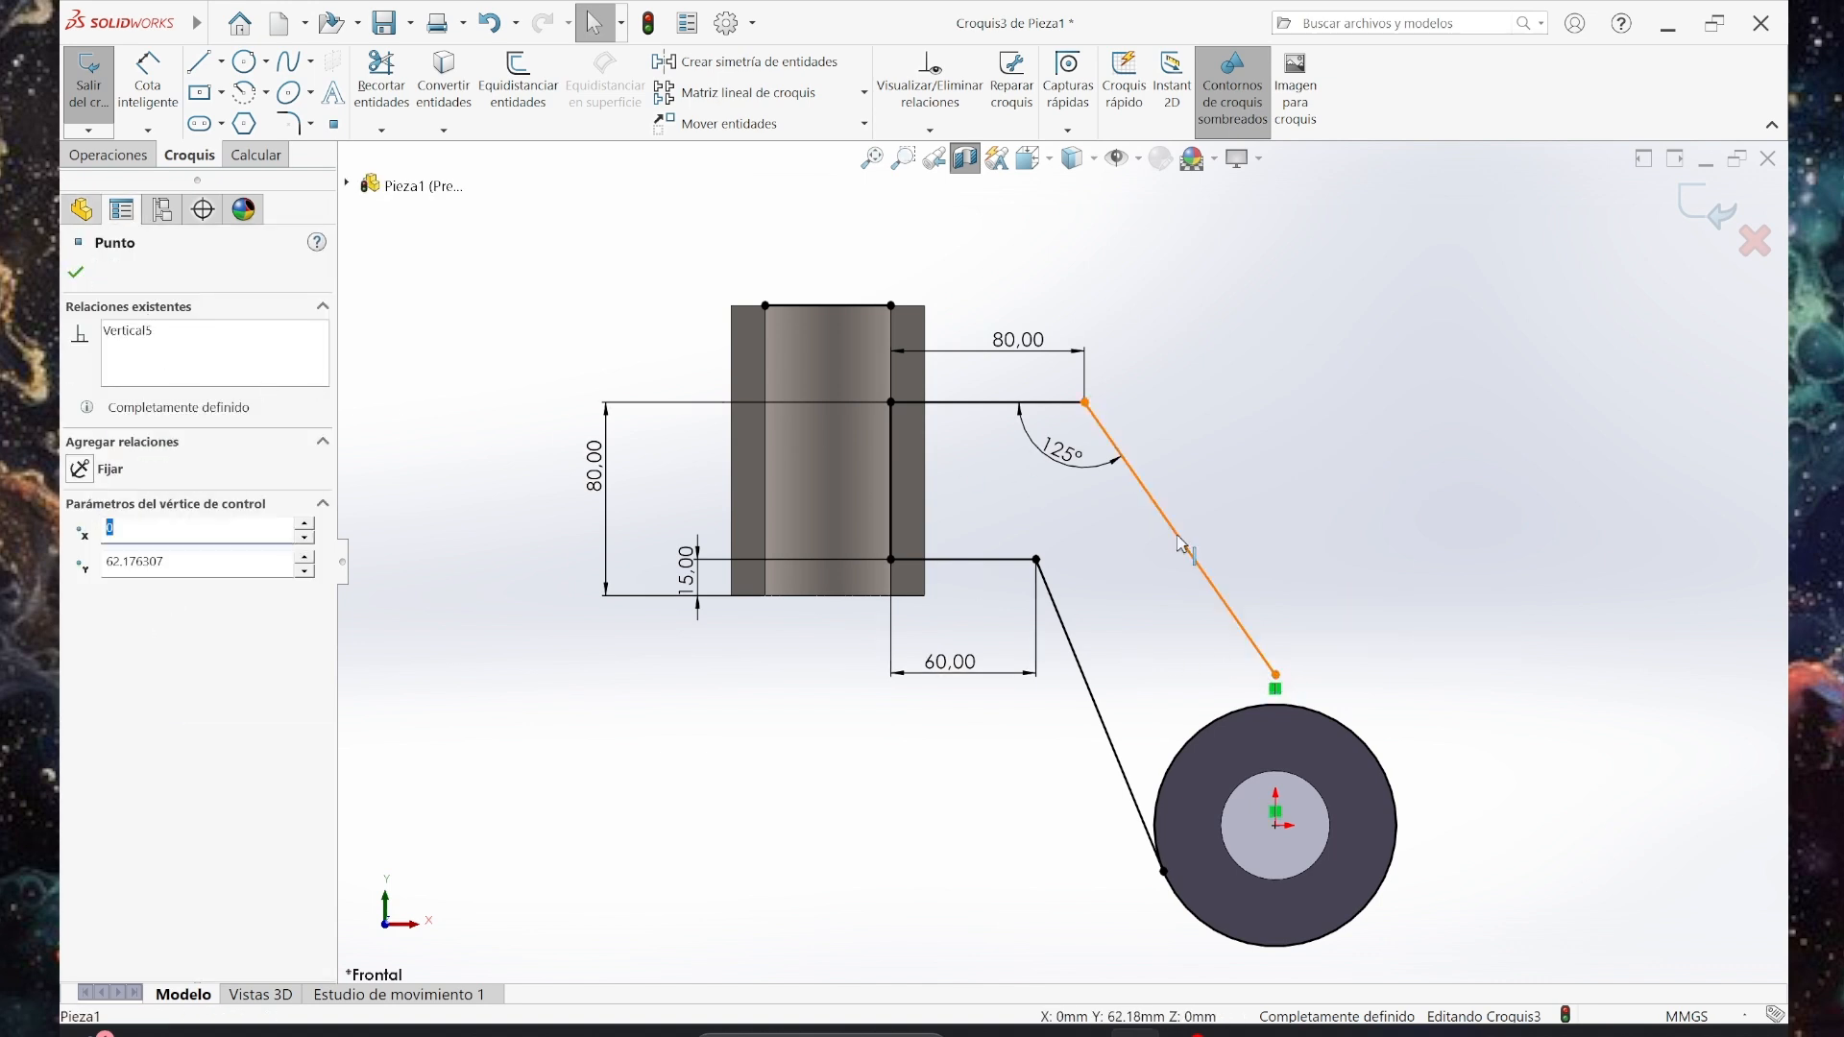
click(142, 332)
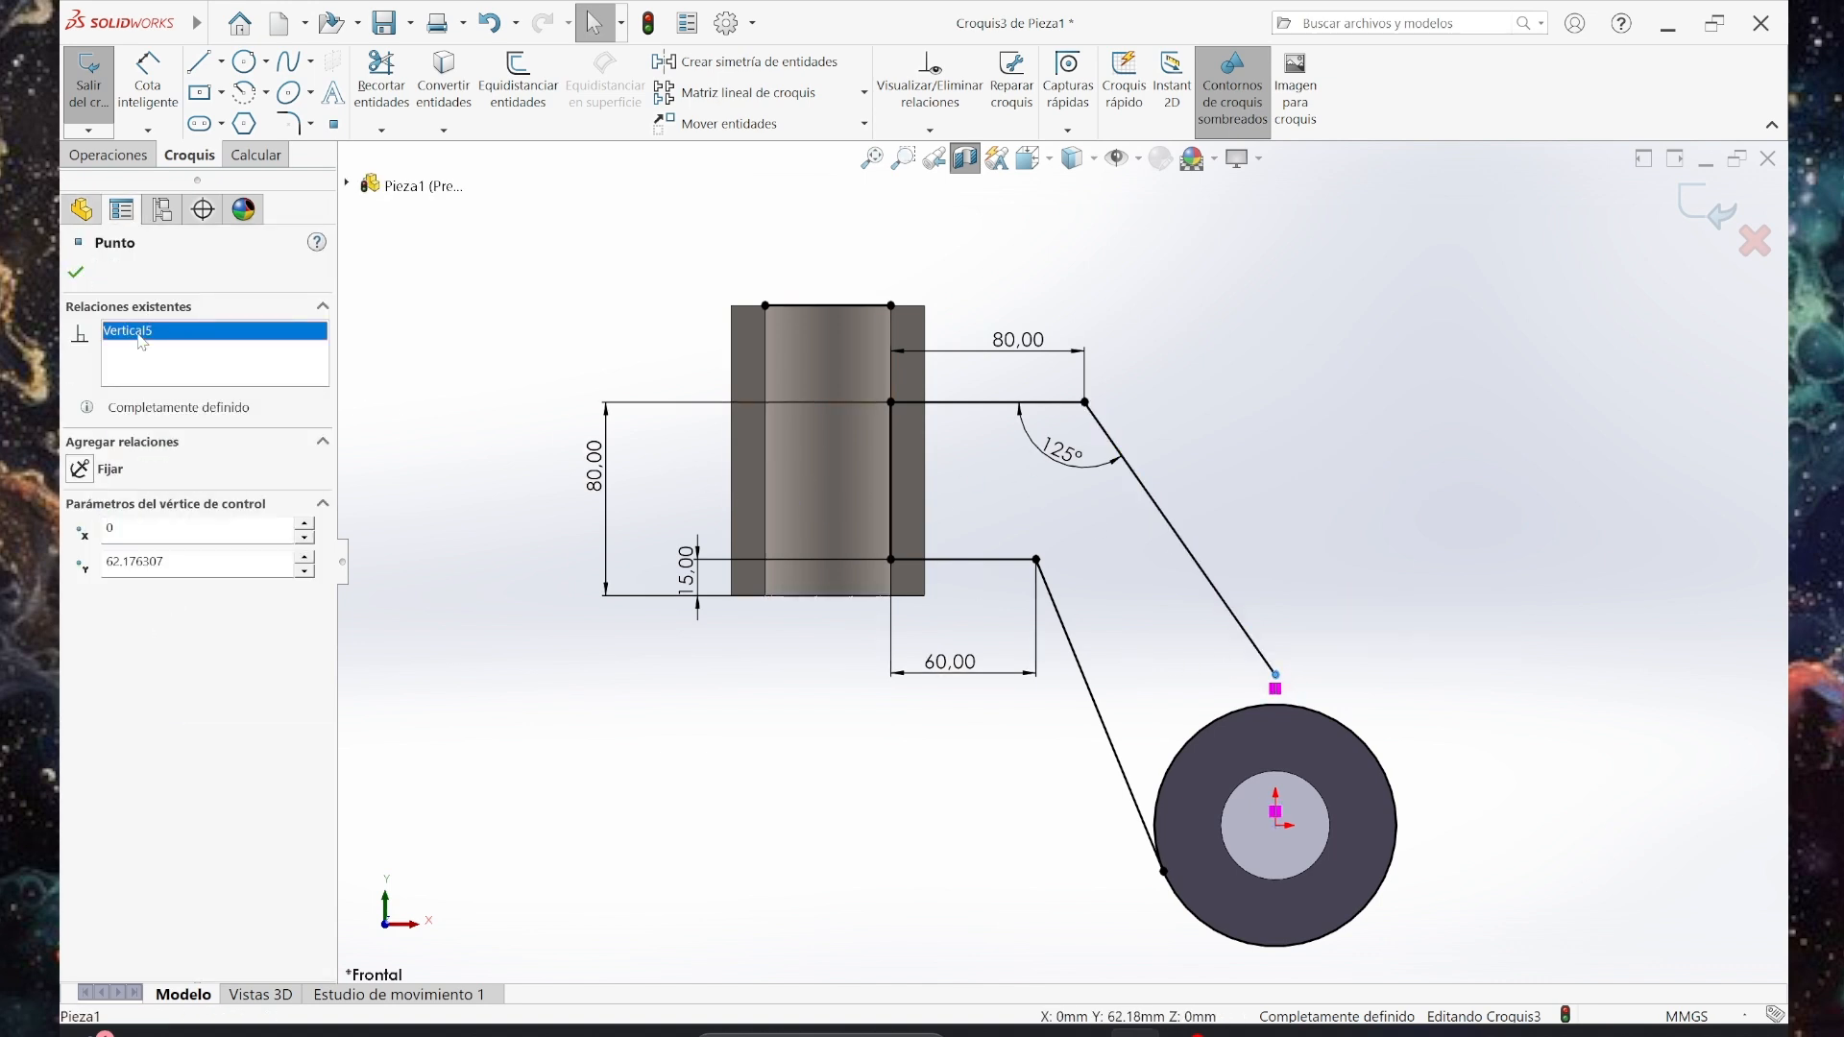
click(1387, 528)
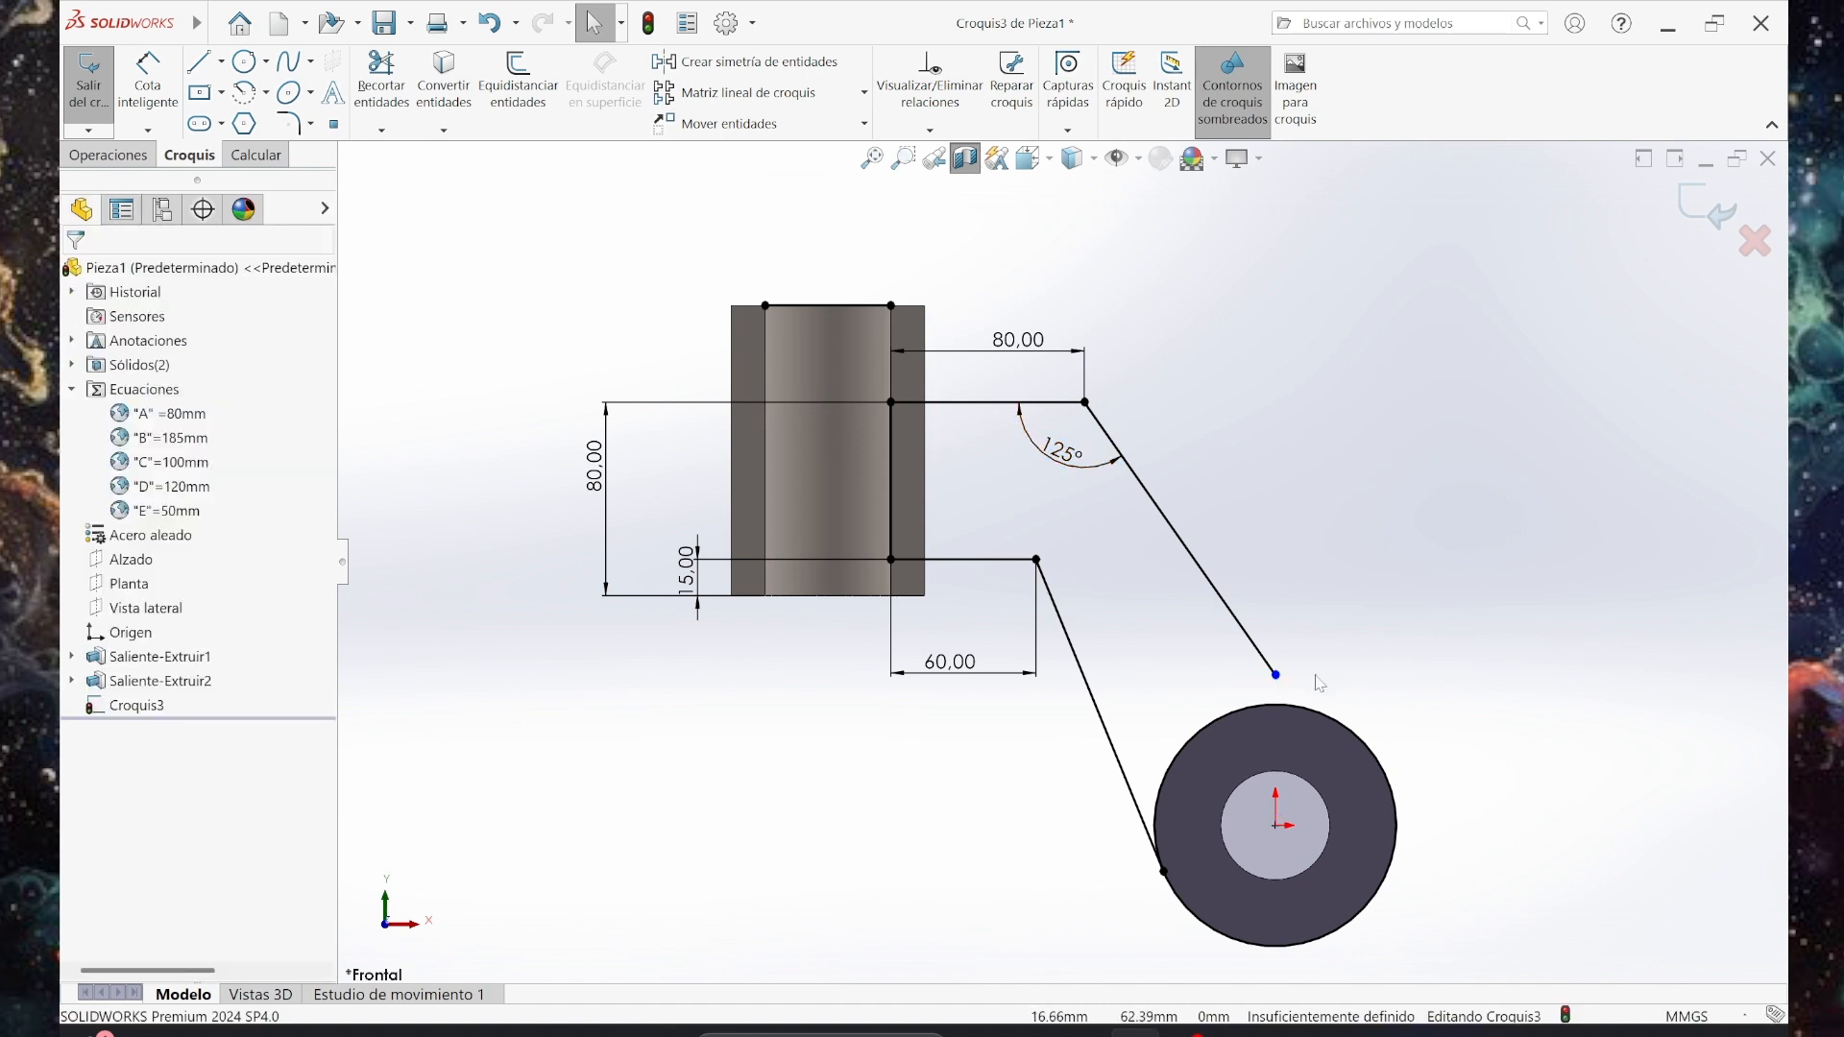
drag(1278, 677, 1304, 713)
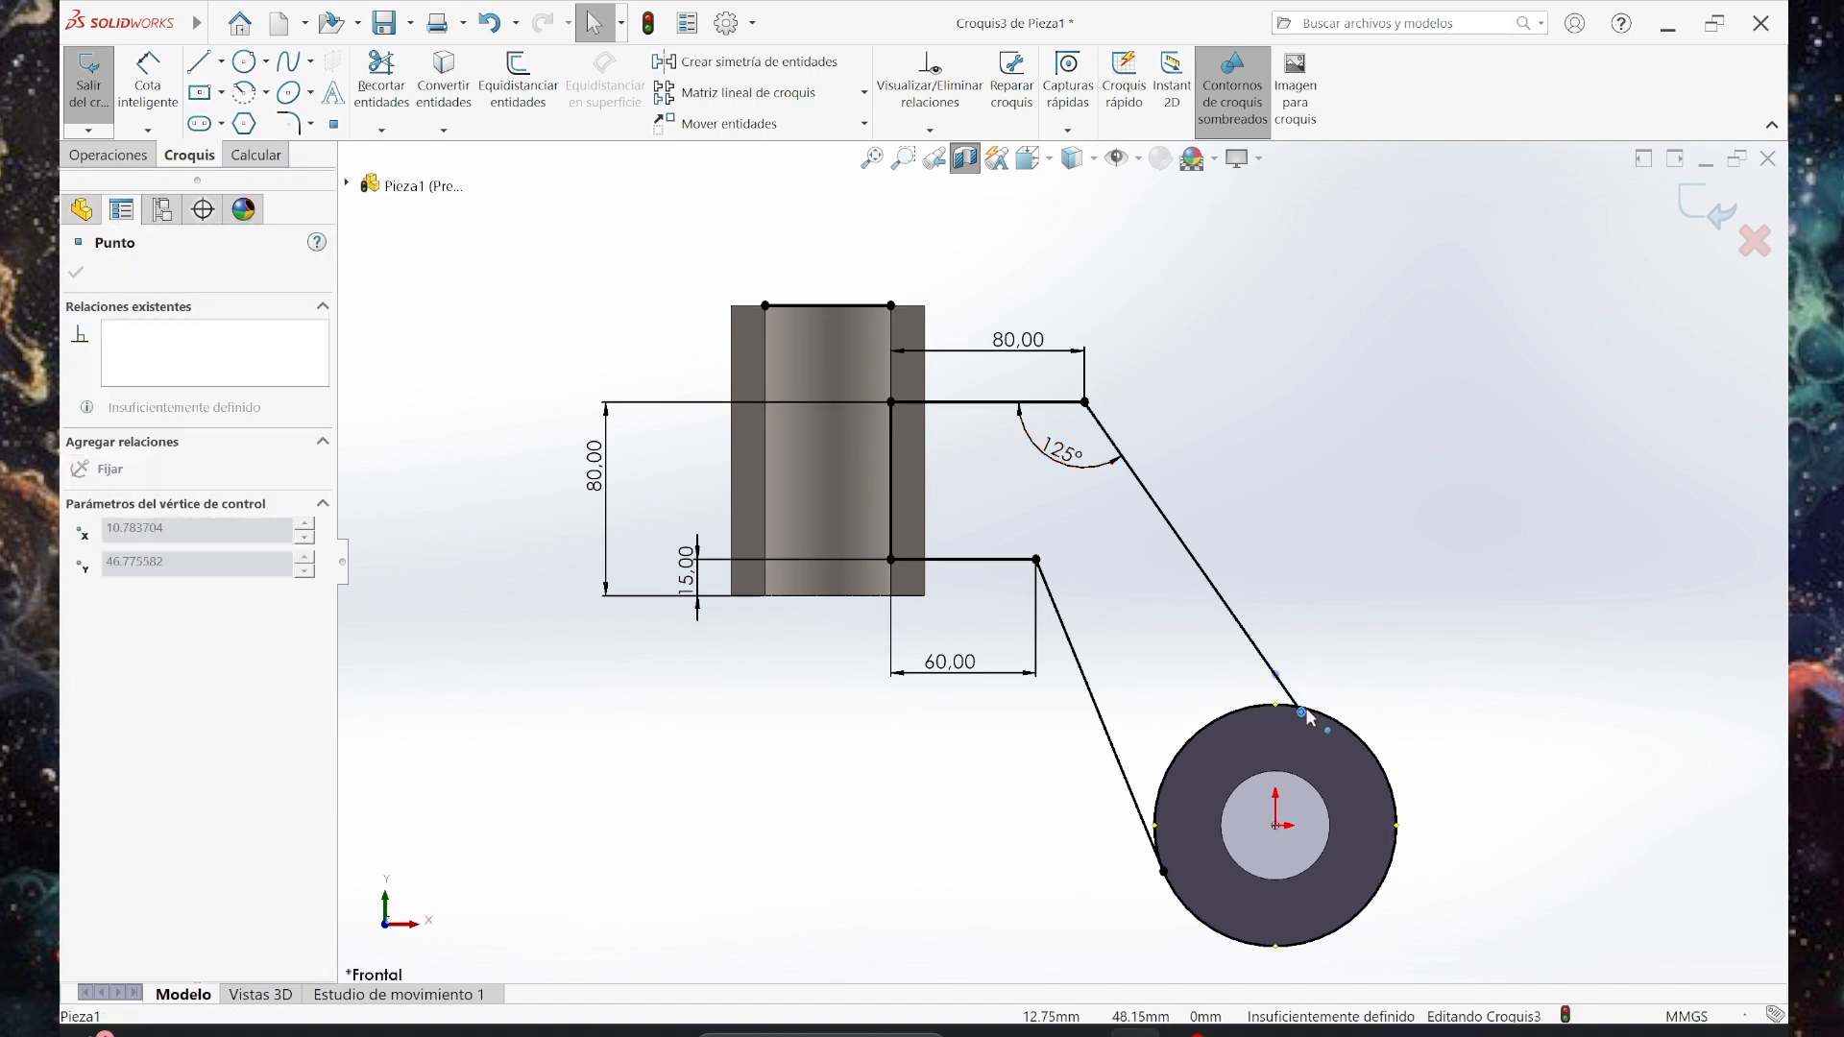
click(1328, 475)
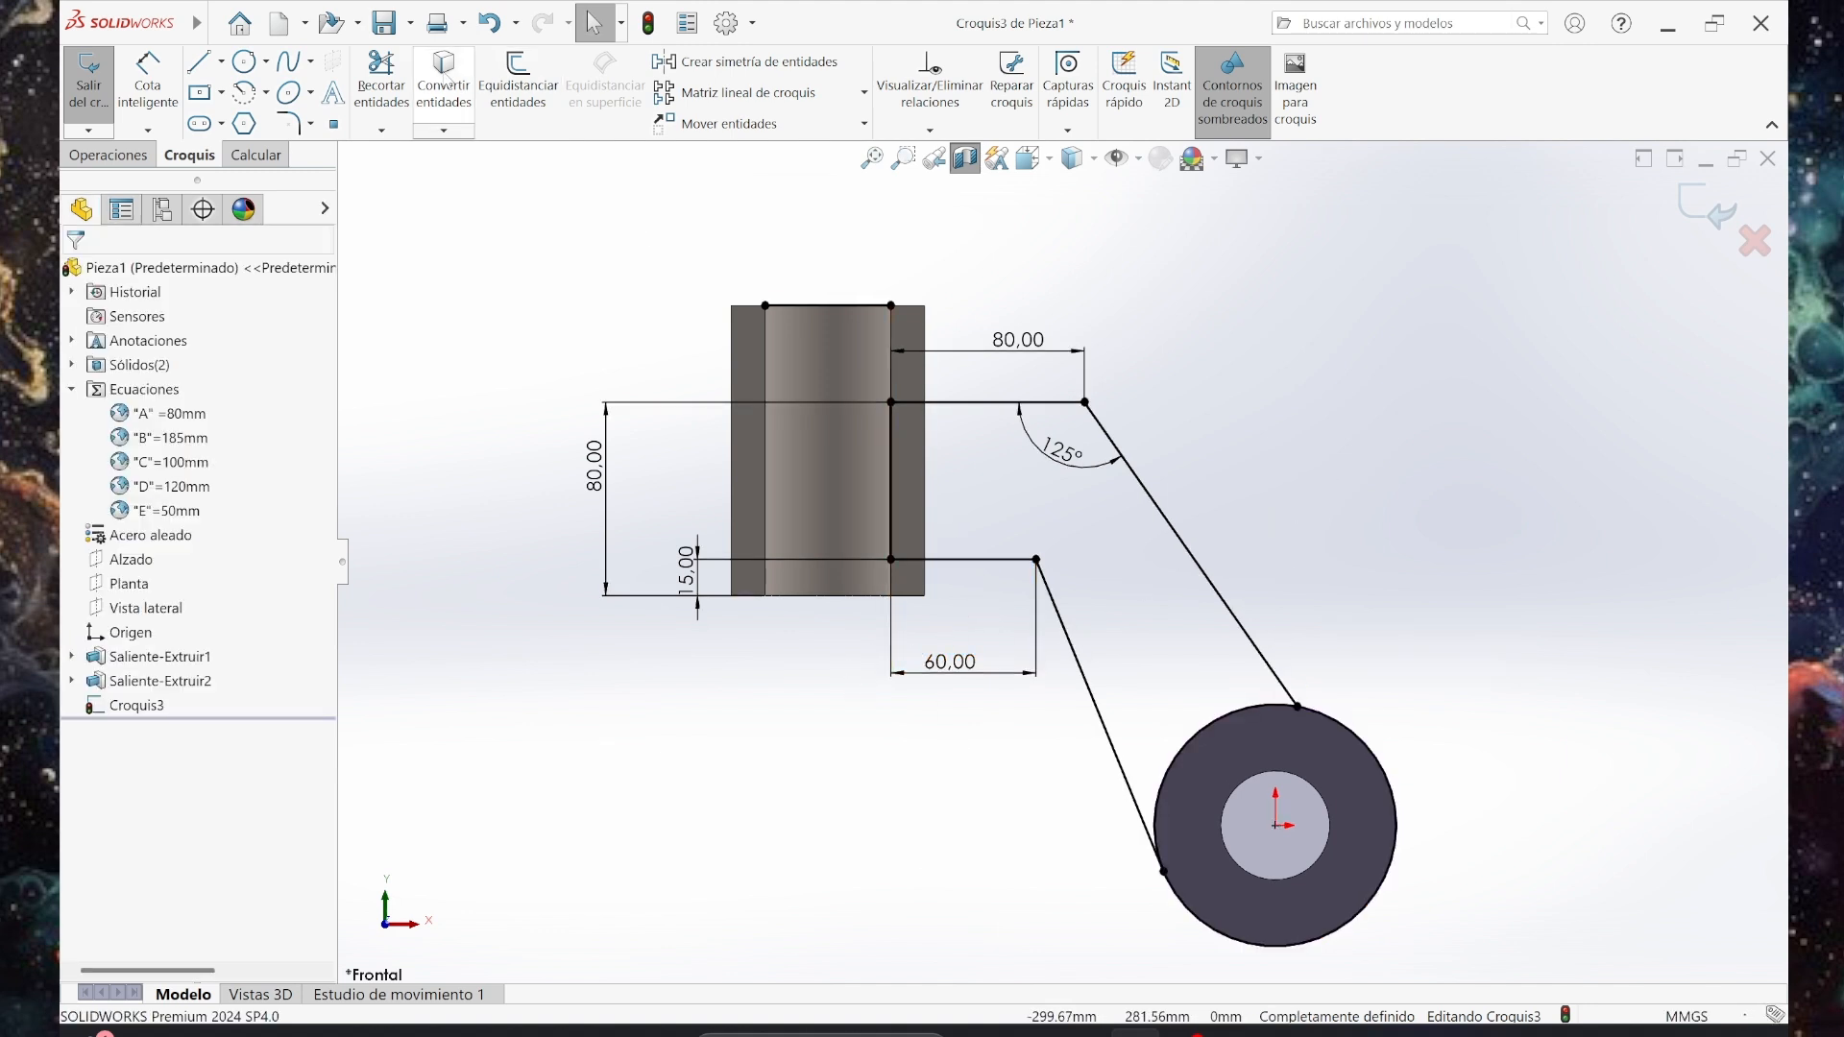
Trim away the part of the horizontal cylinder's circle outside the arm, leaving only the arc between the two slanted lines.
click(381, 85)
drag(1405, 694, 1367, 759)
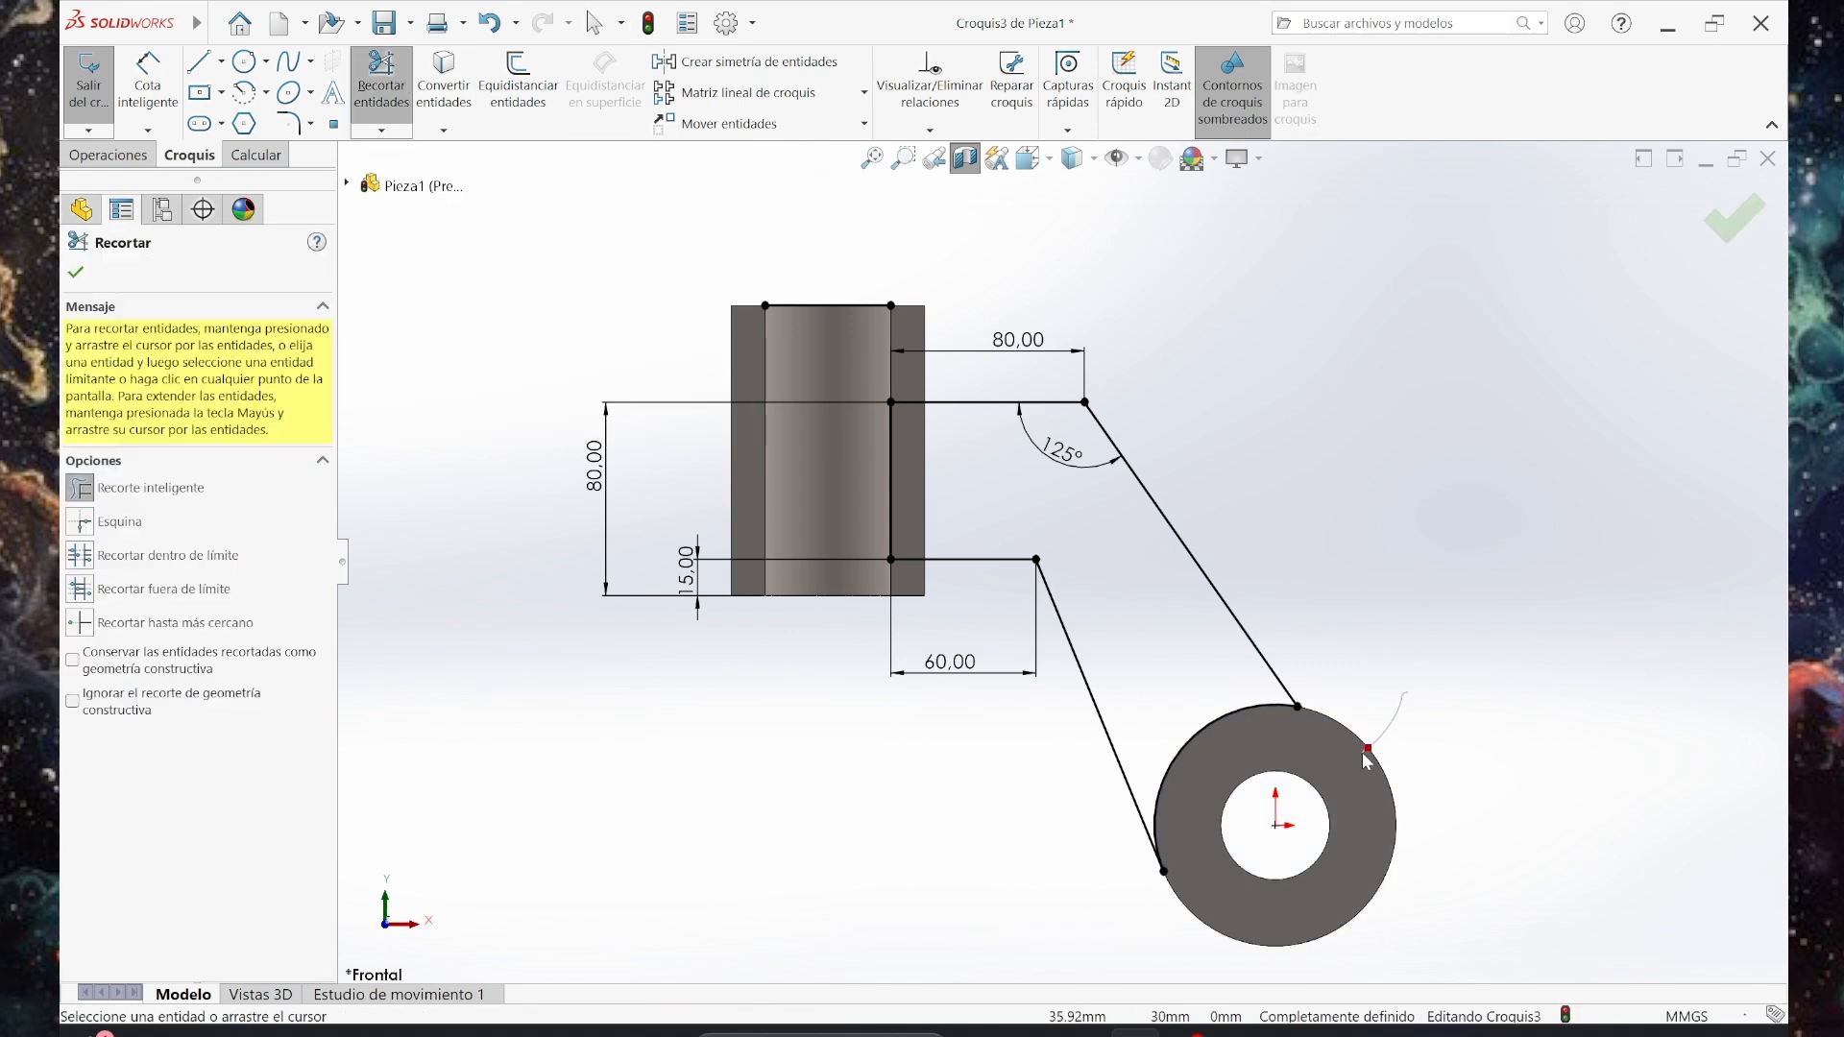
drag(1288, 838, 1286, 841)
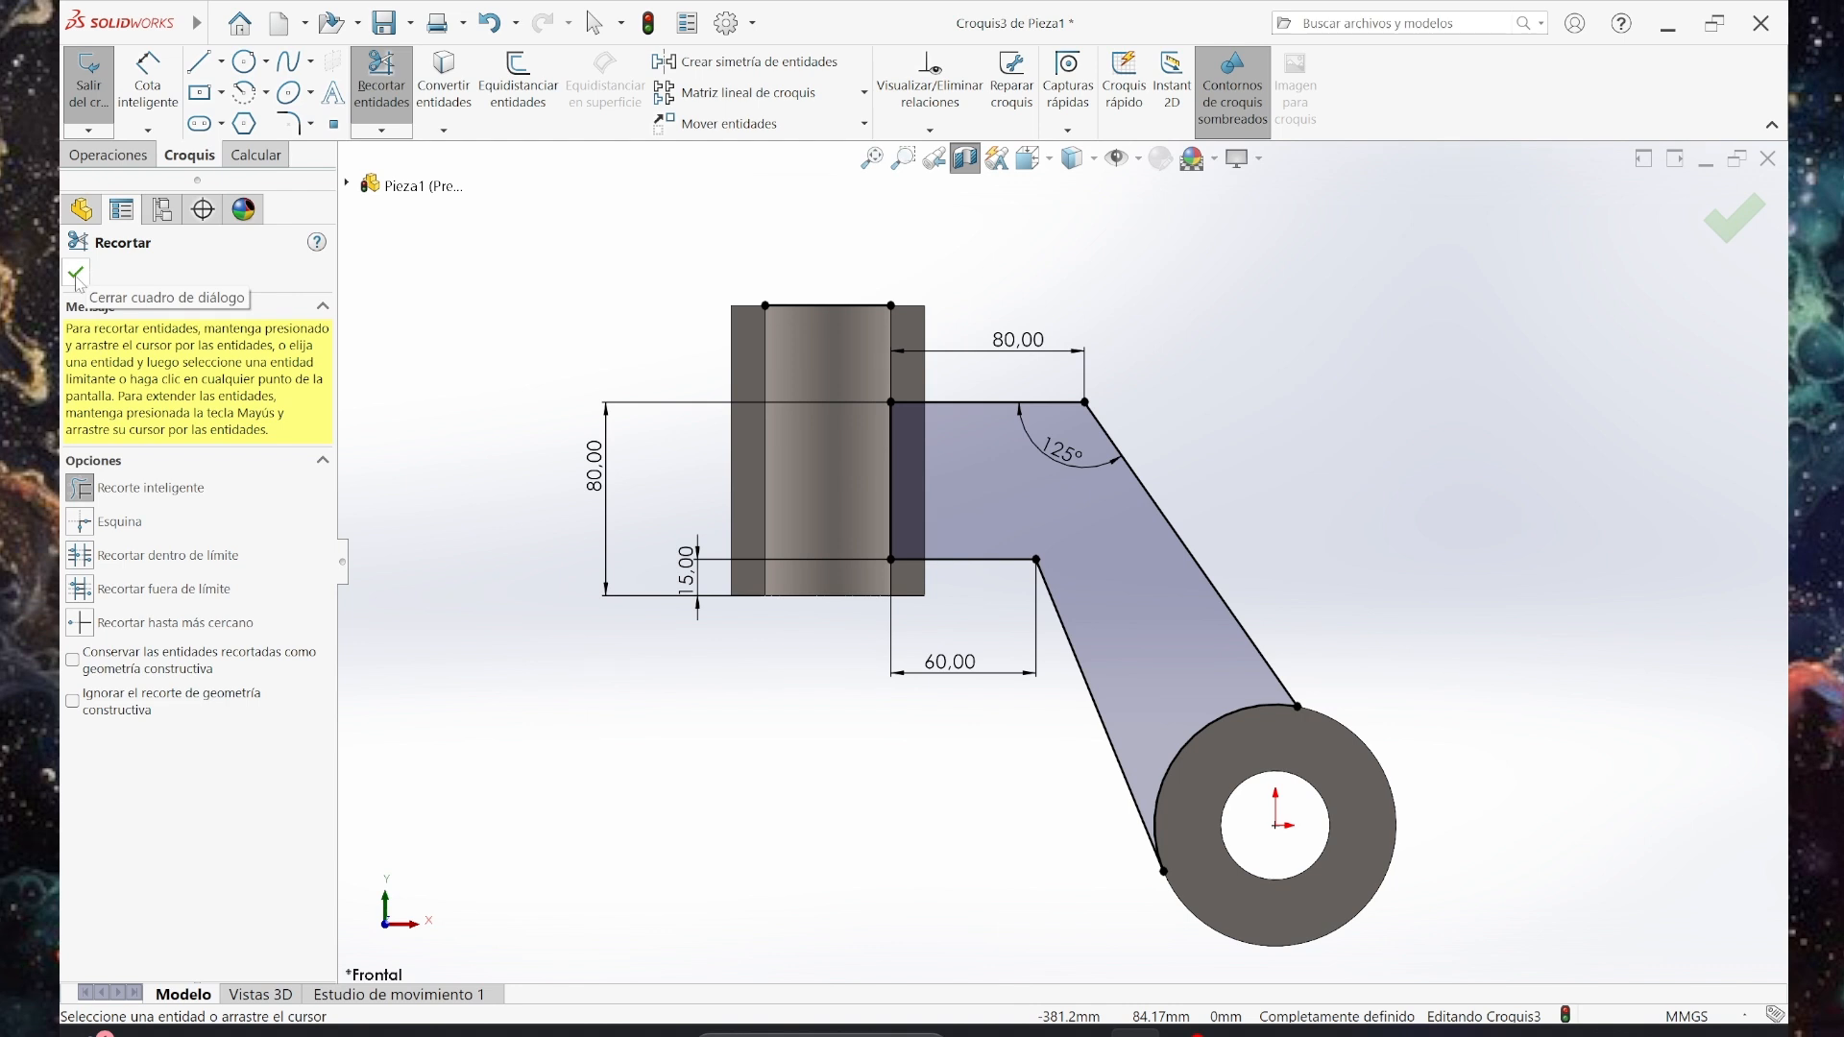
click(76, 274)
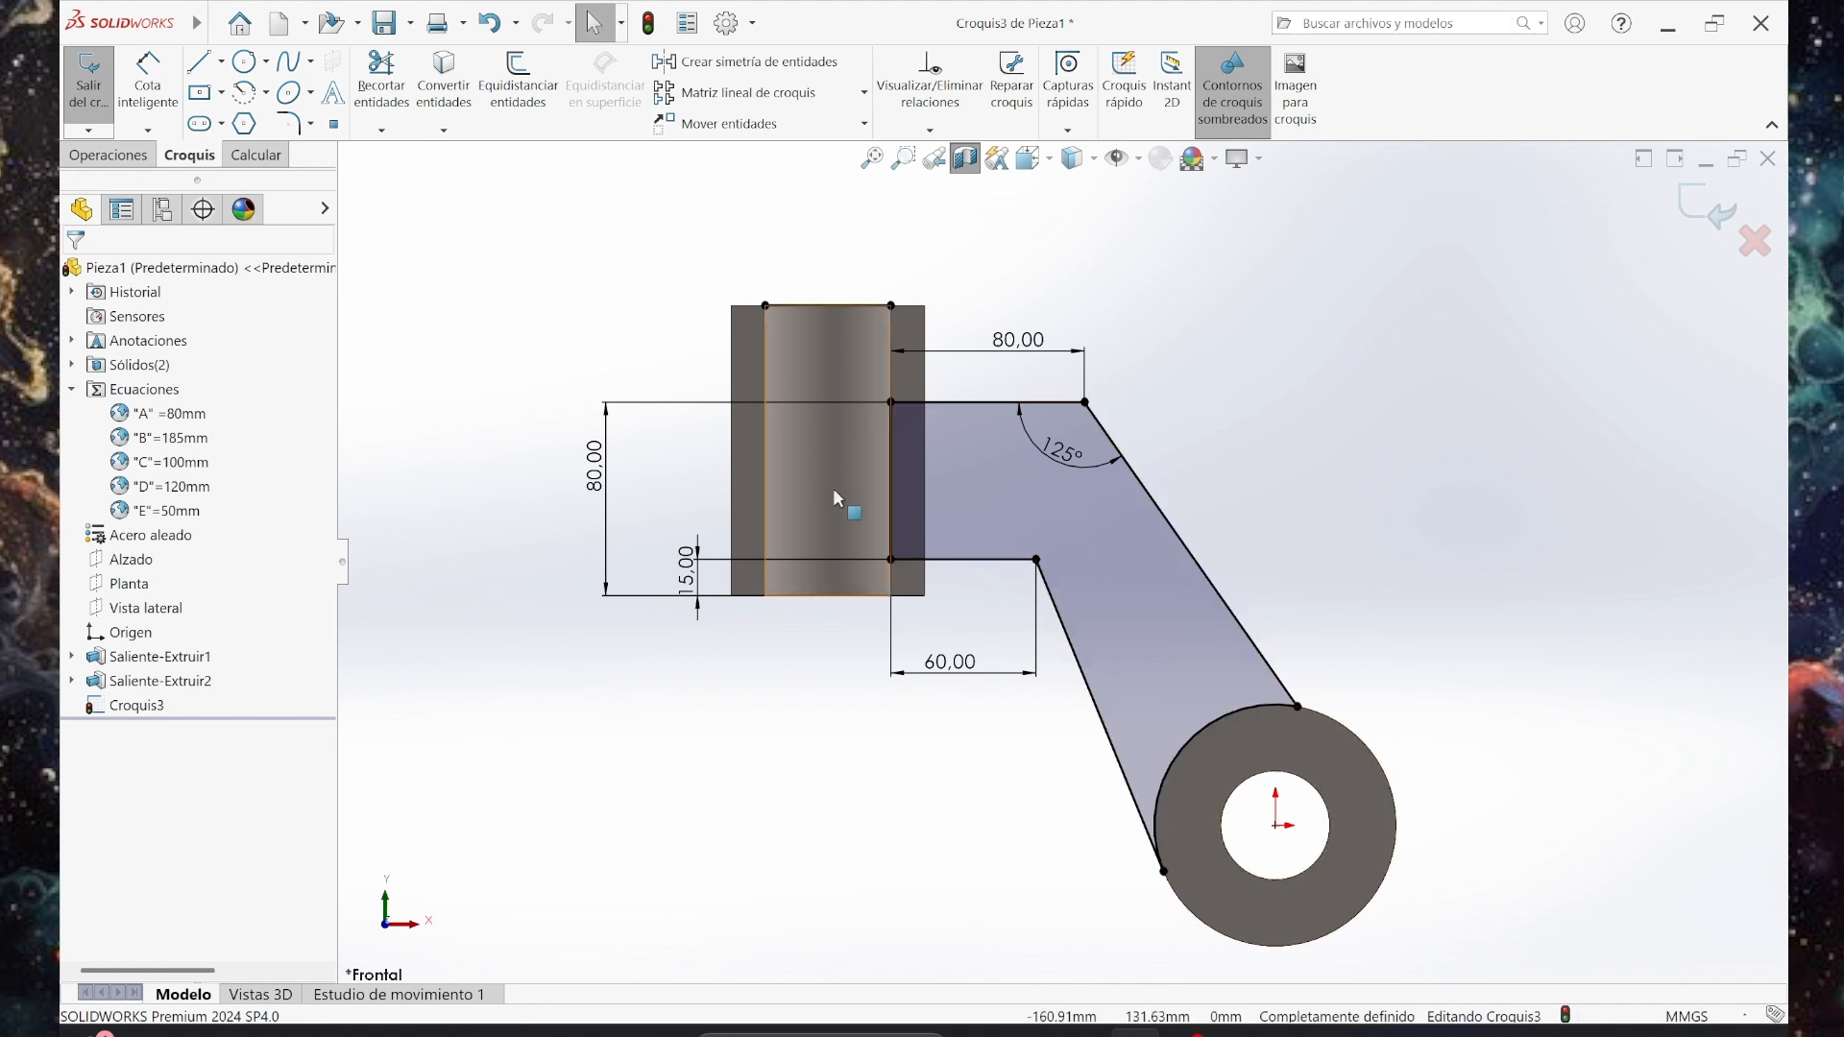
Start a mid-plane boss extrusion using the closed arm region of the sketch as its contour.
middle_drag(1378, 491, 1330, 559)
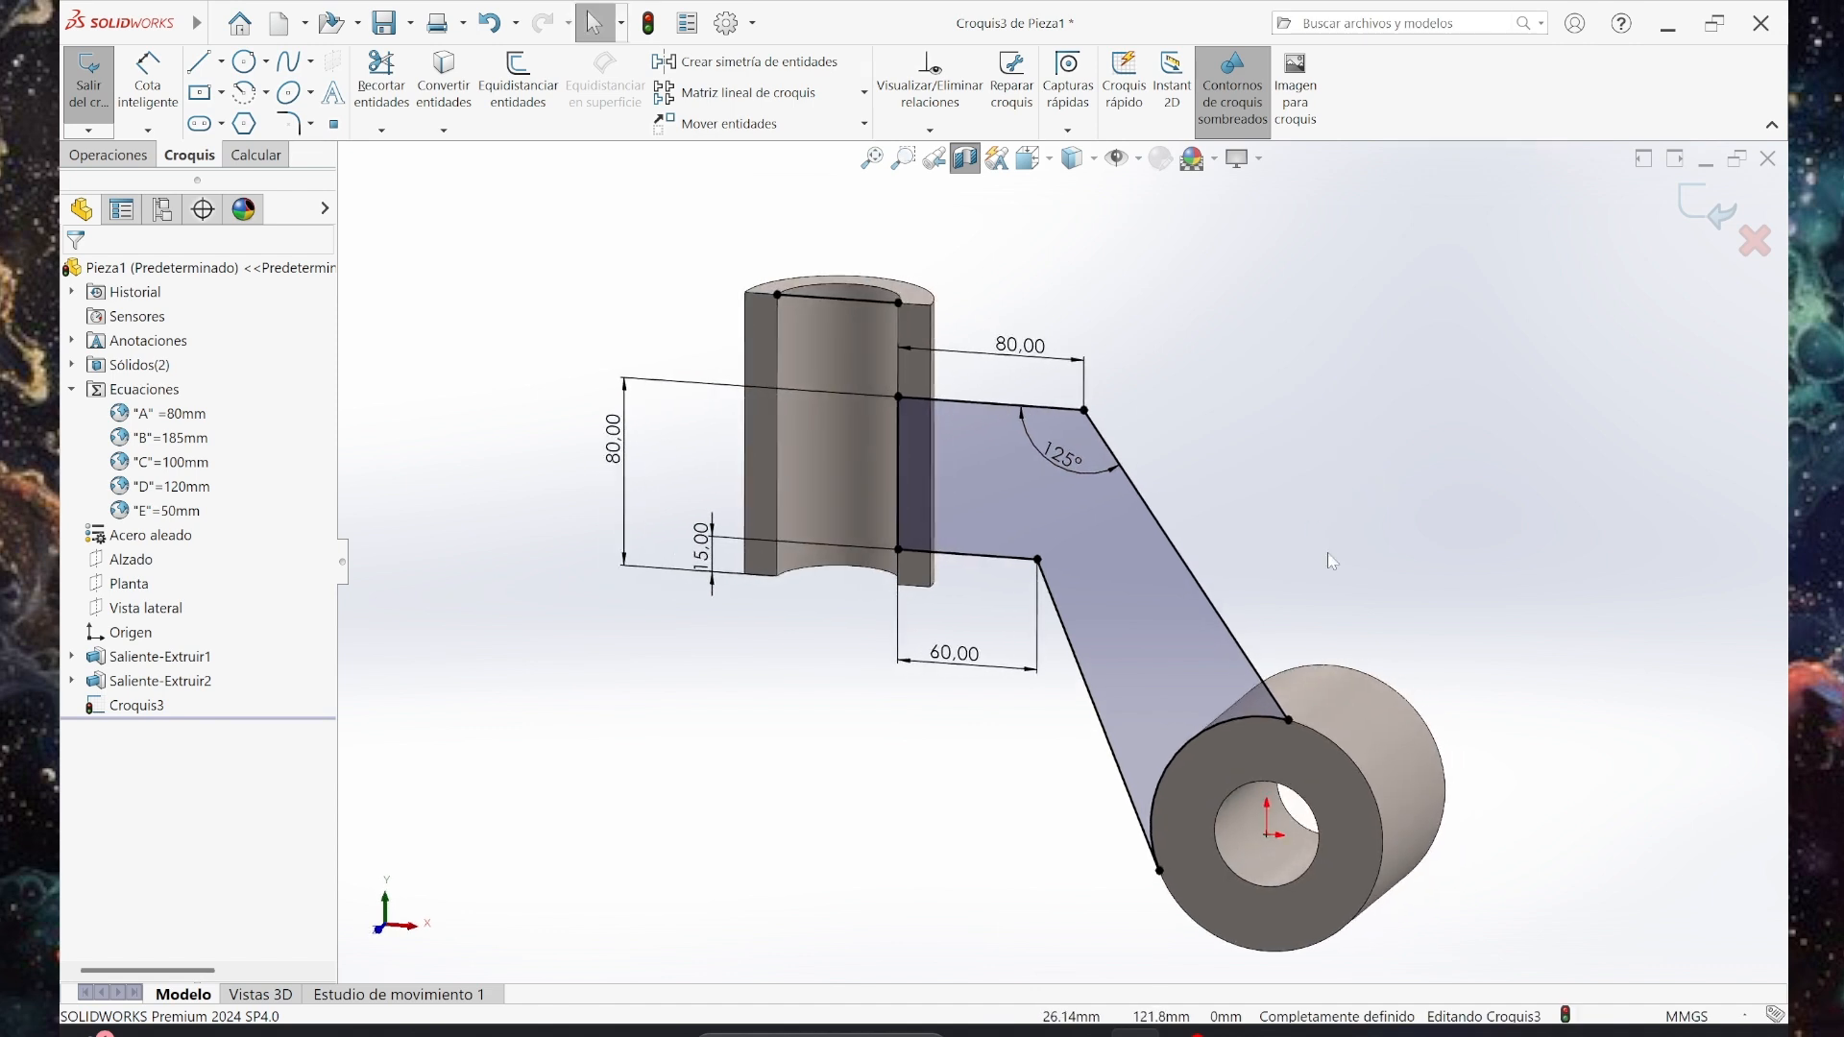
click(88, 153)
click(104, 79)
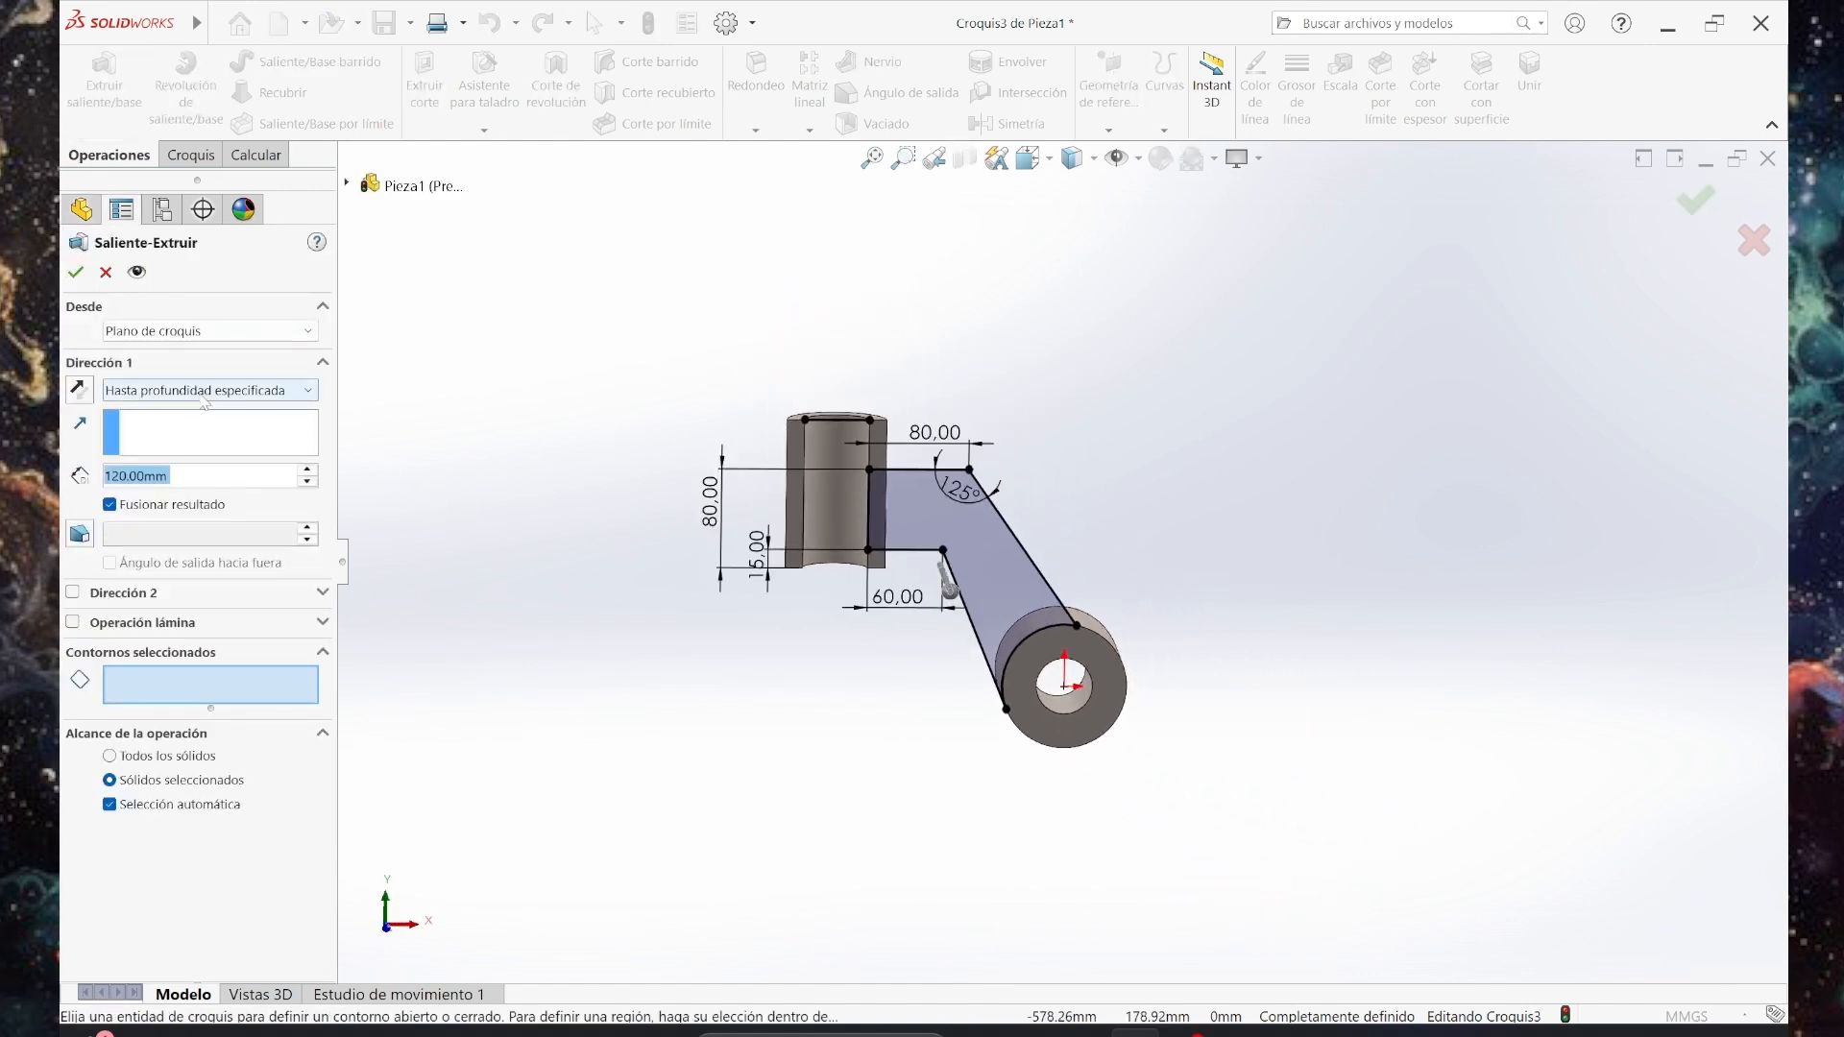
click(204, 394)
click(150, 512)
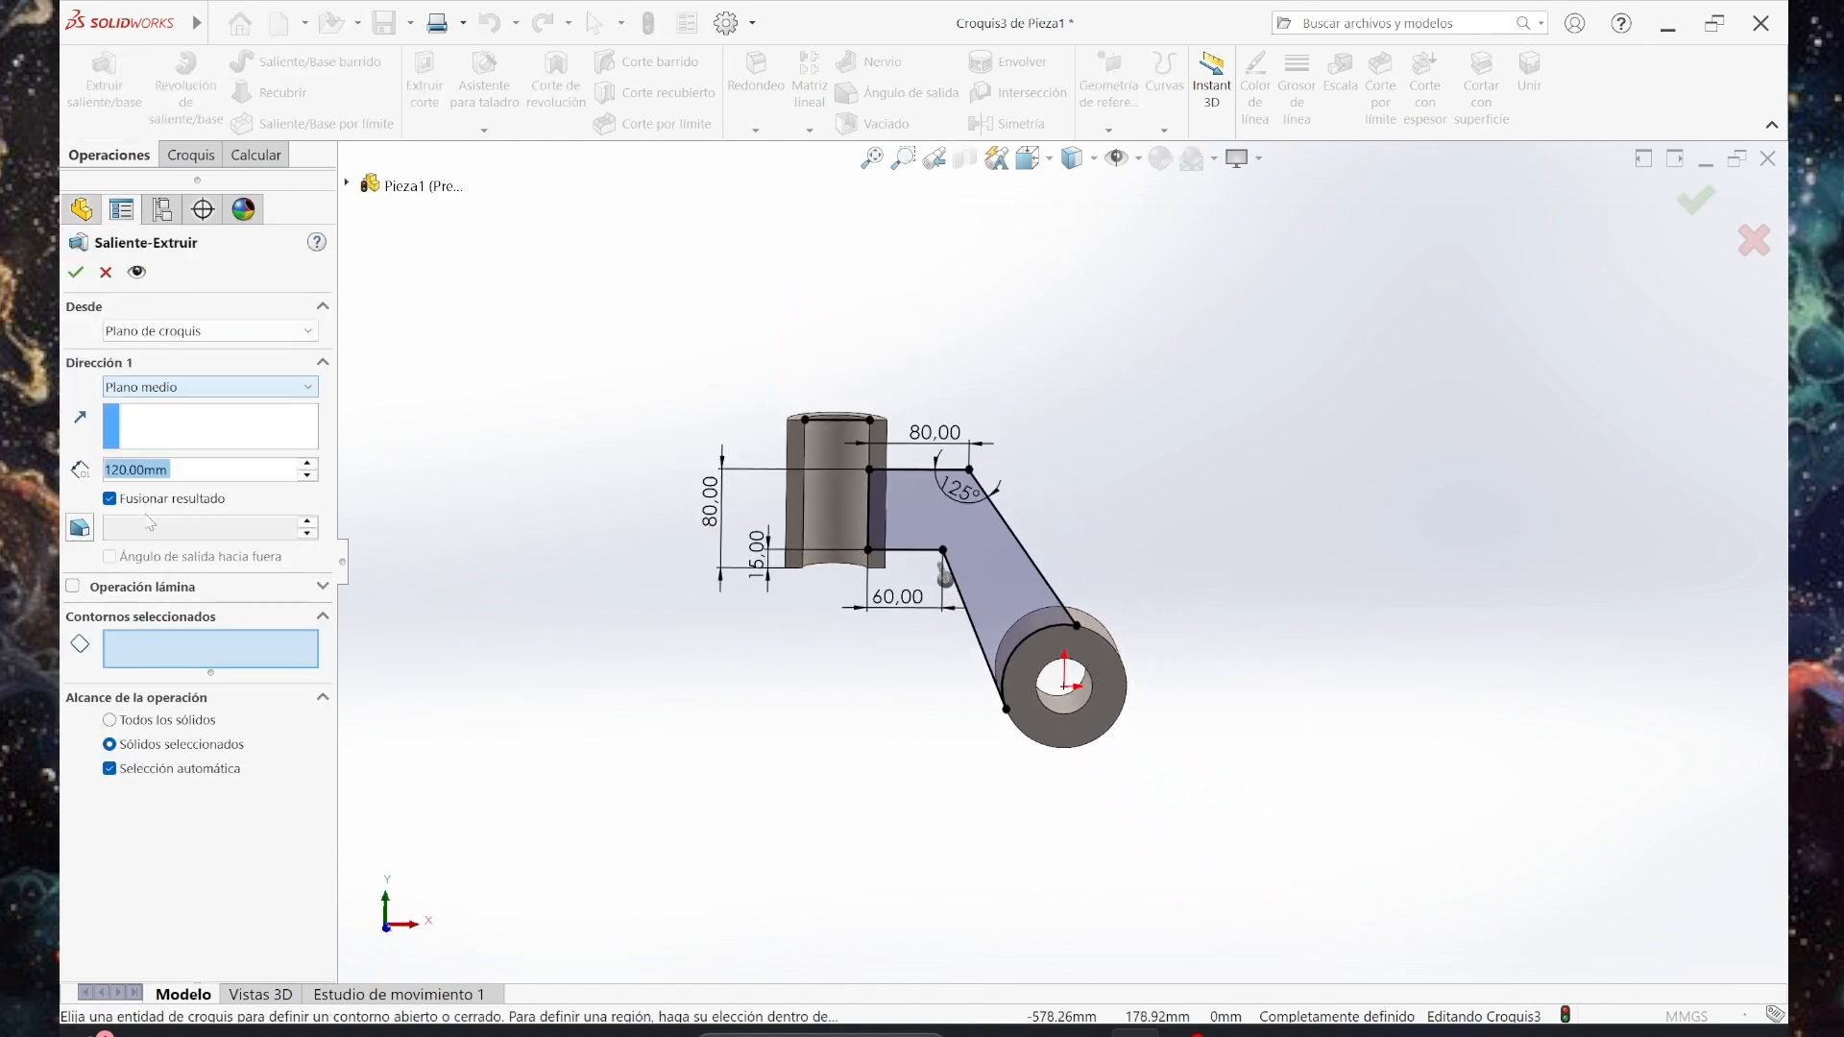
middle_drag(1160, 573, 1105, 591)
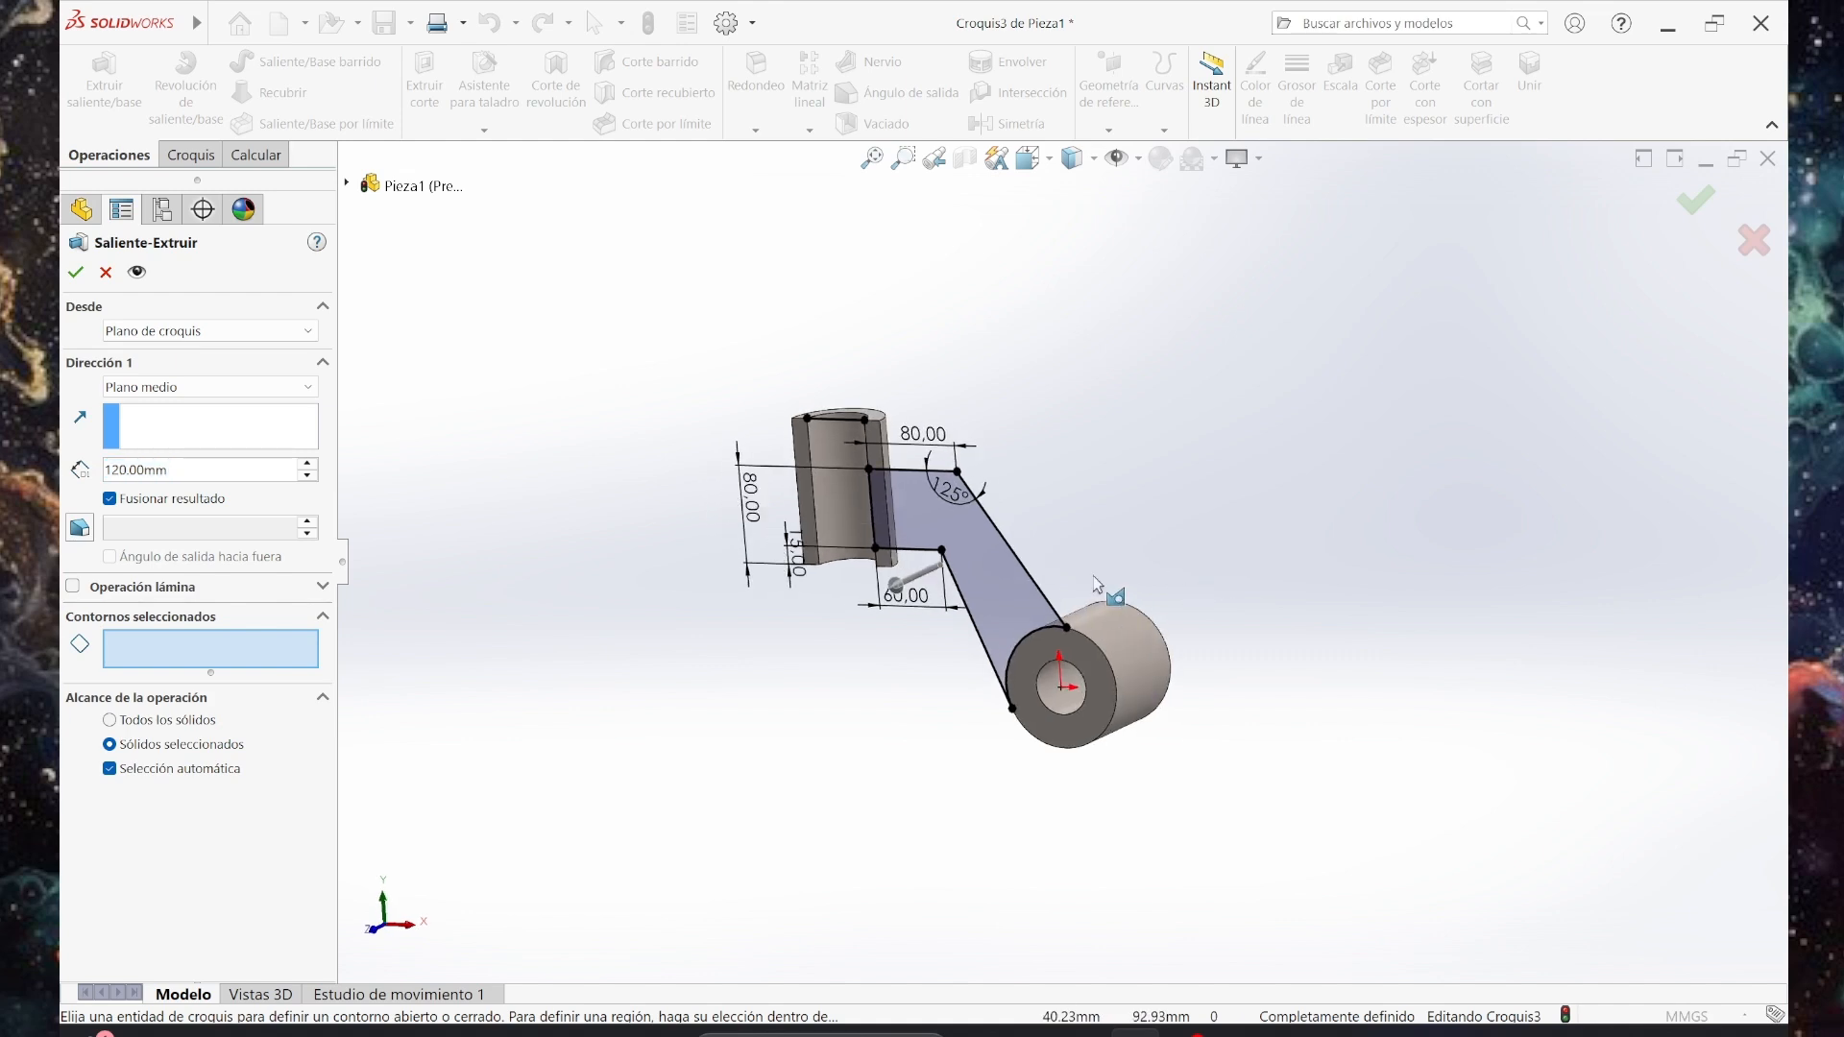
click(1003, 591)
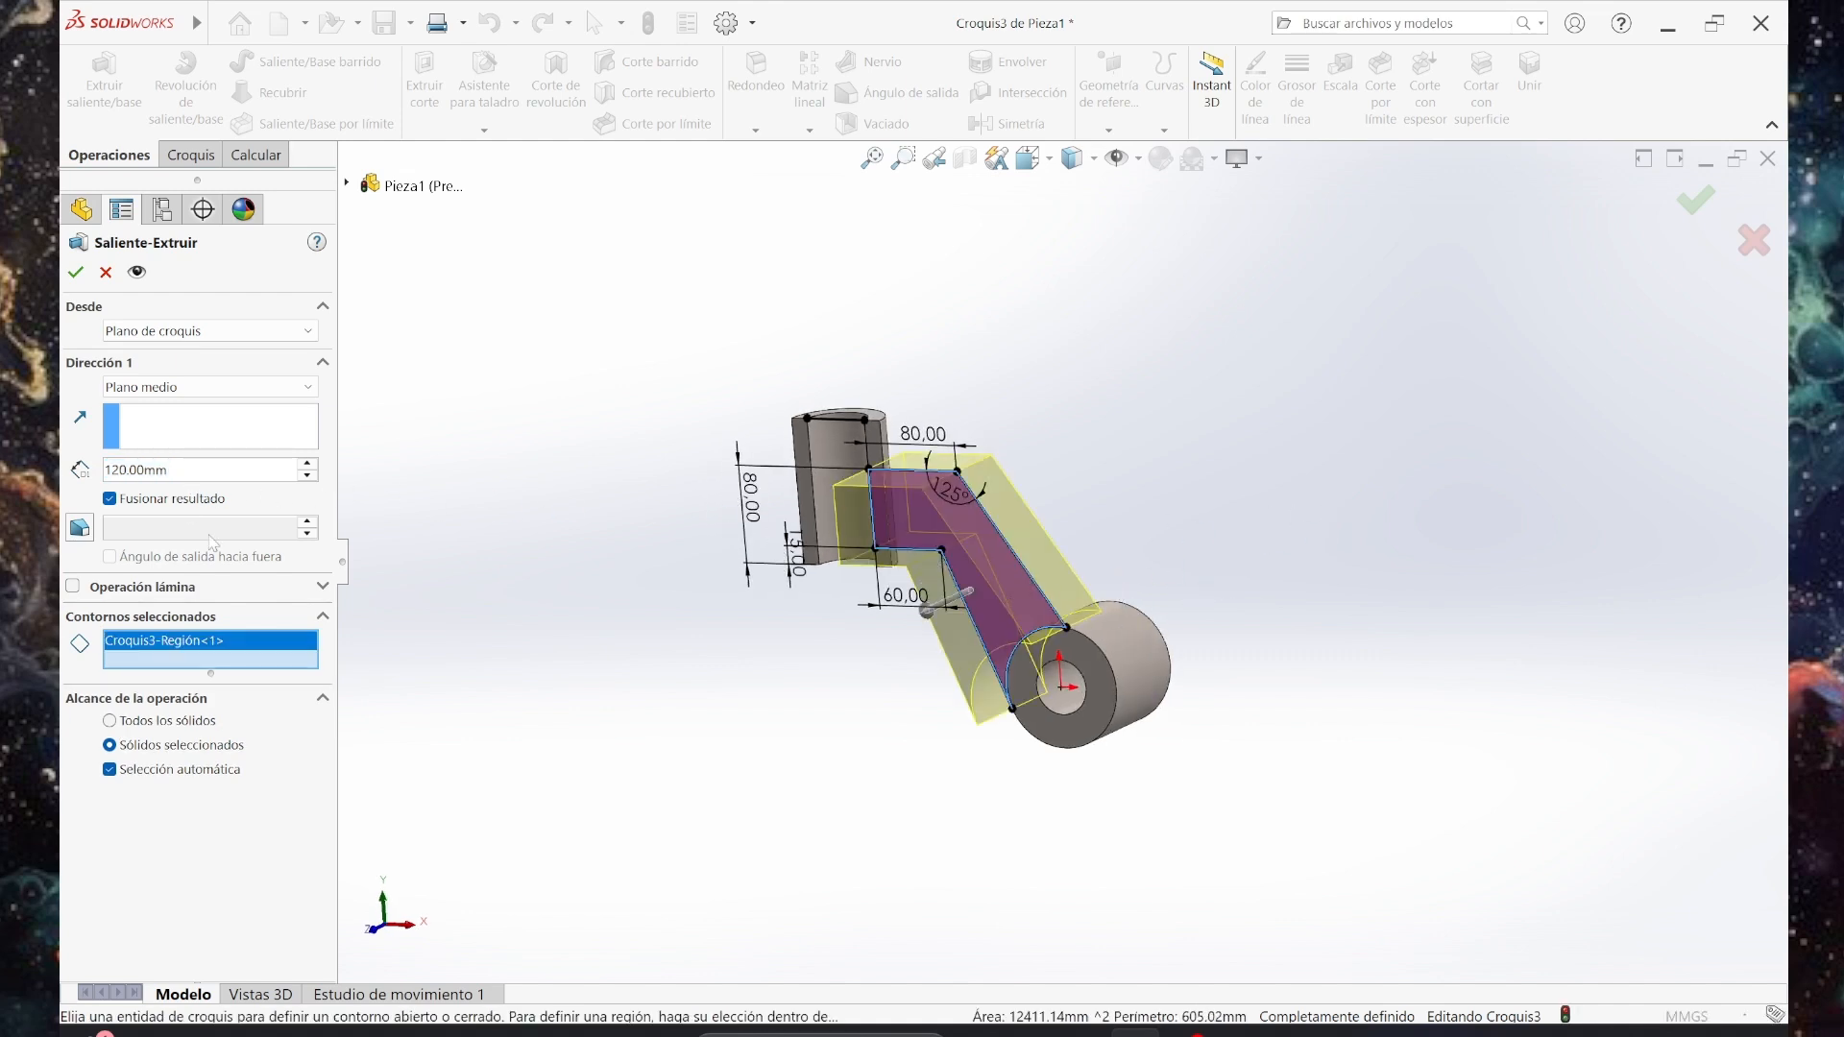
Check the arm's thickness in the PowerPoint reference drawing, return to SOLIDWORKS and extrude the arm 20 mm.
click(1083, 1033)
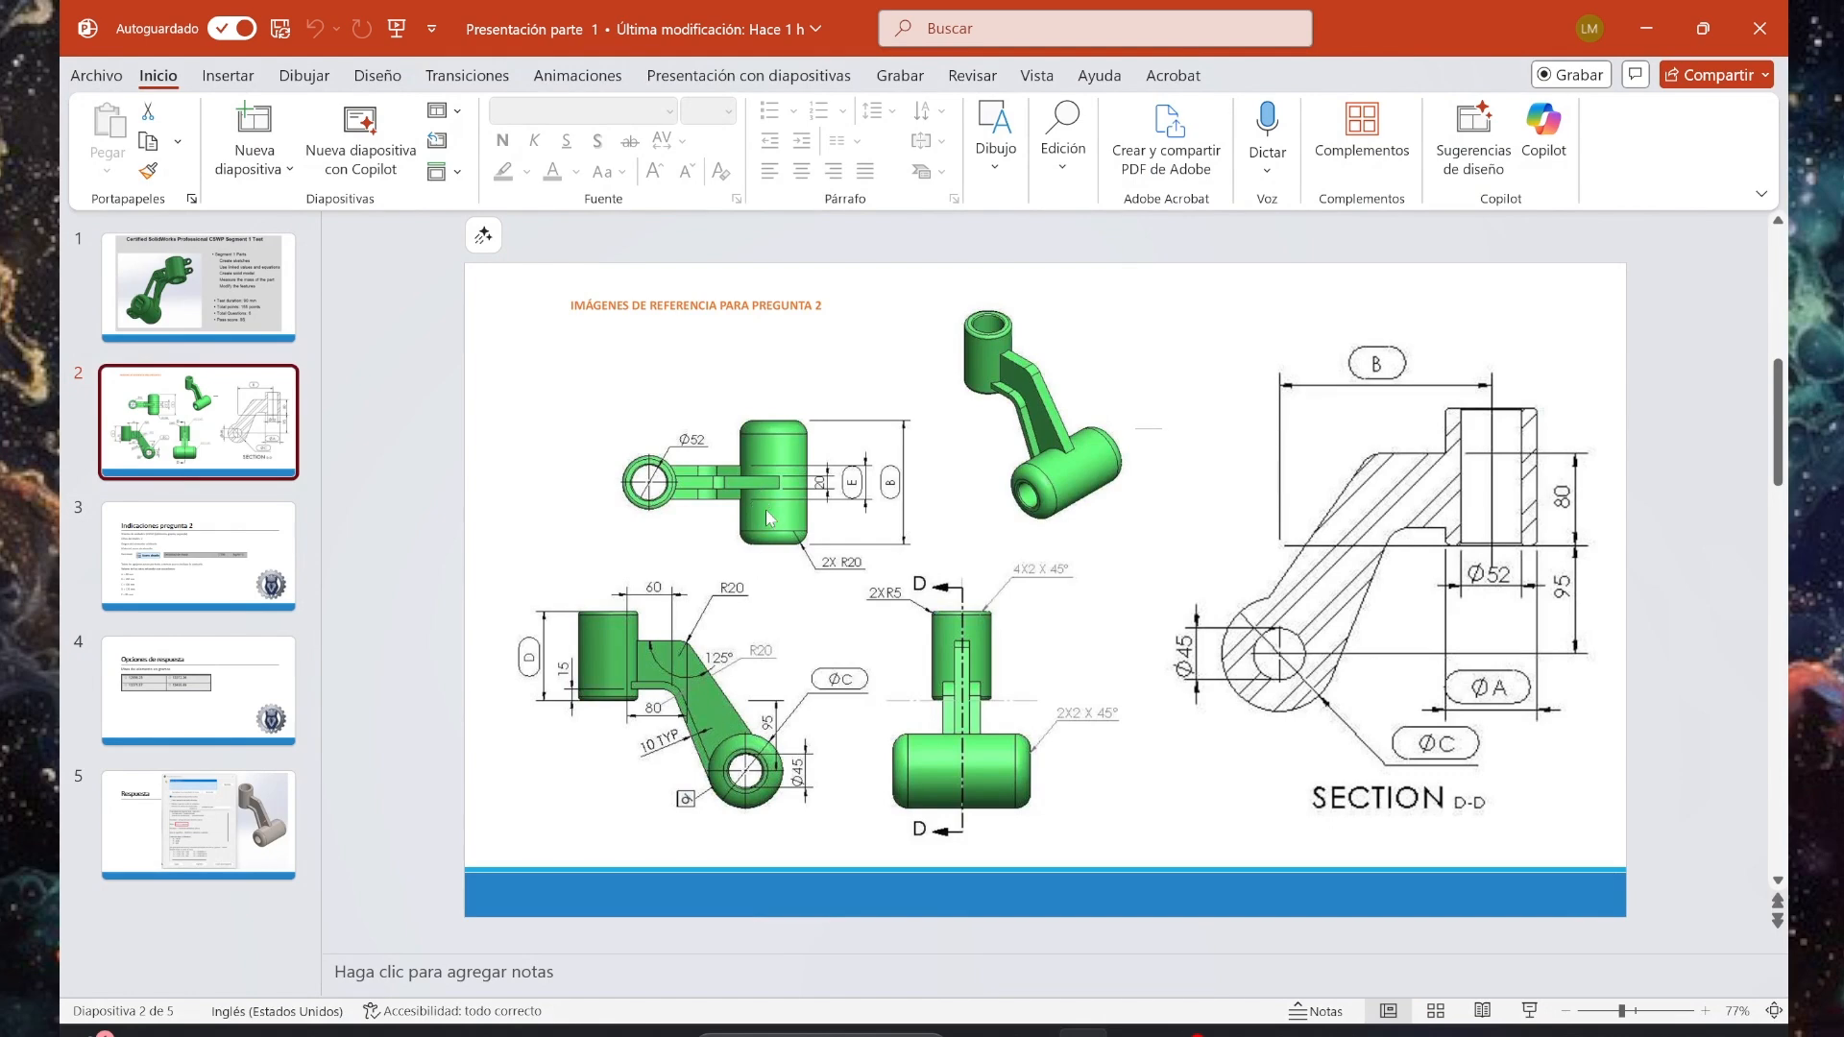
ctrl+scroll(766, 516, up, 5)
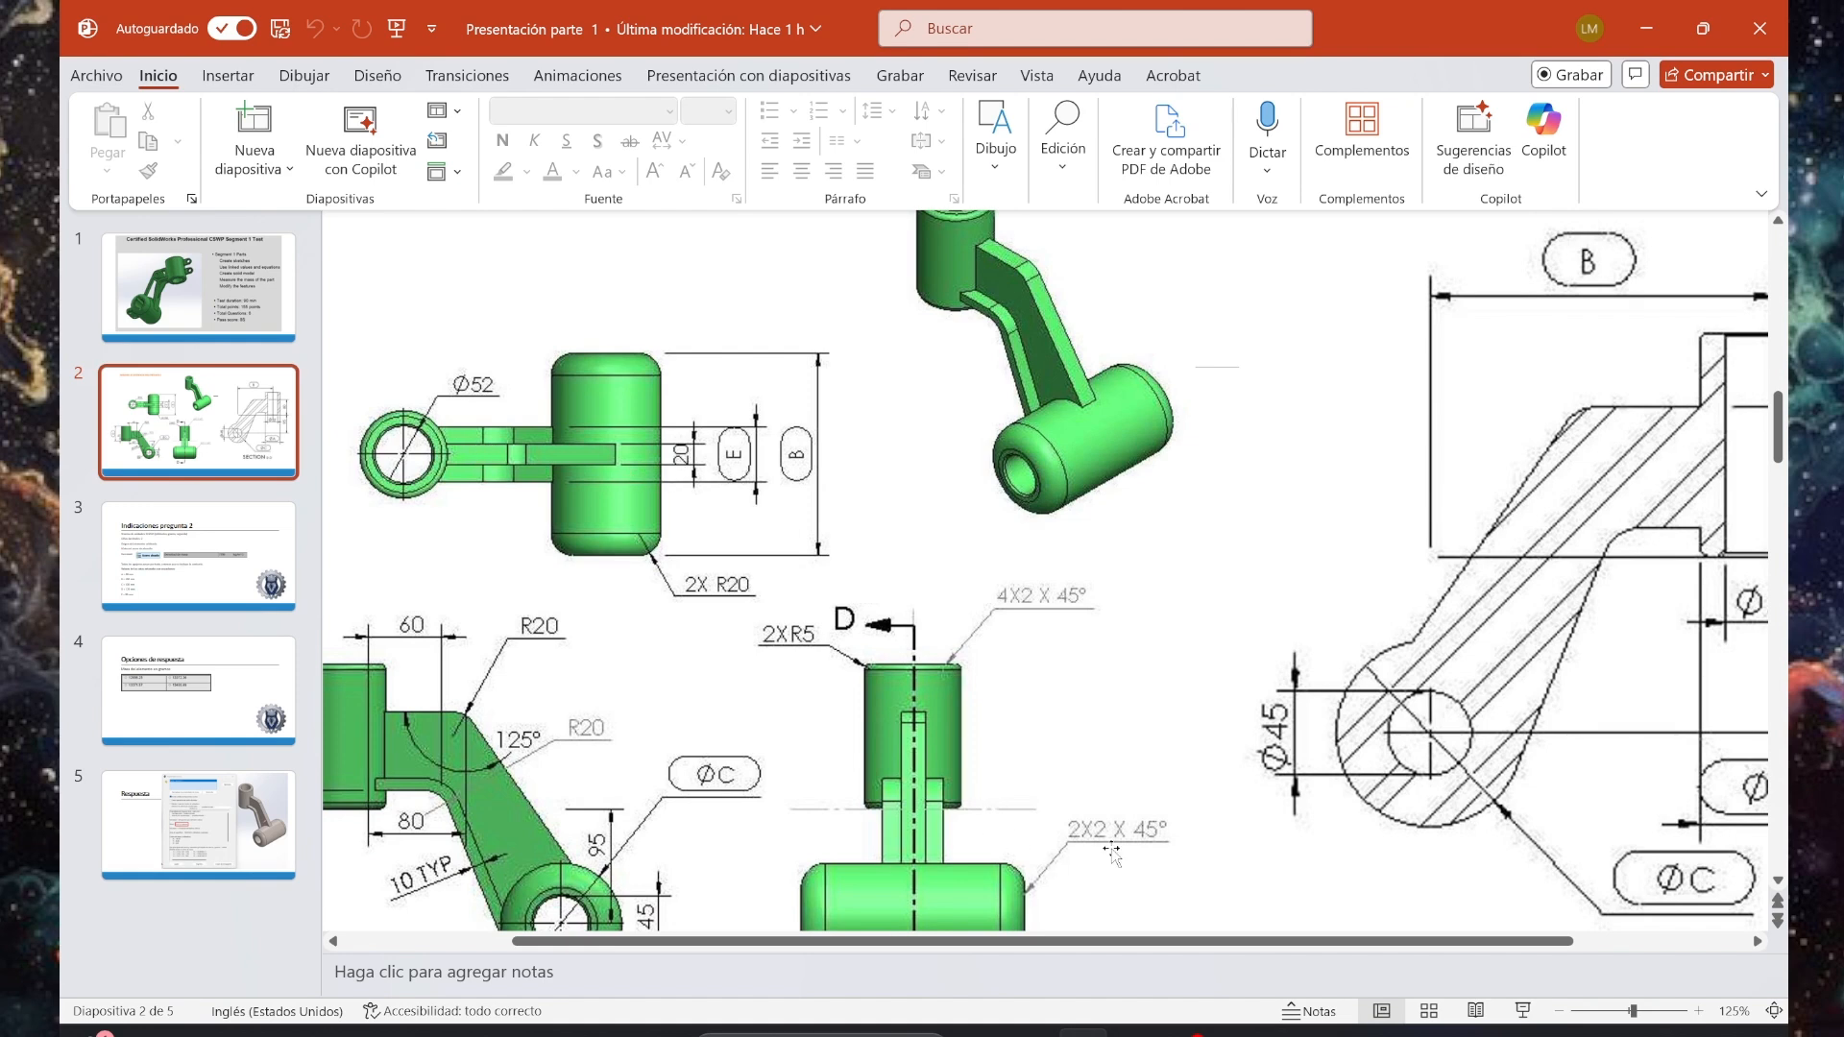
click(1135, 1033)
double_click(135, 470)
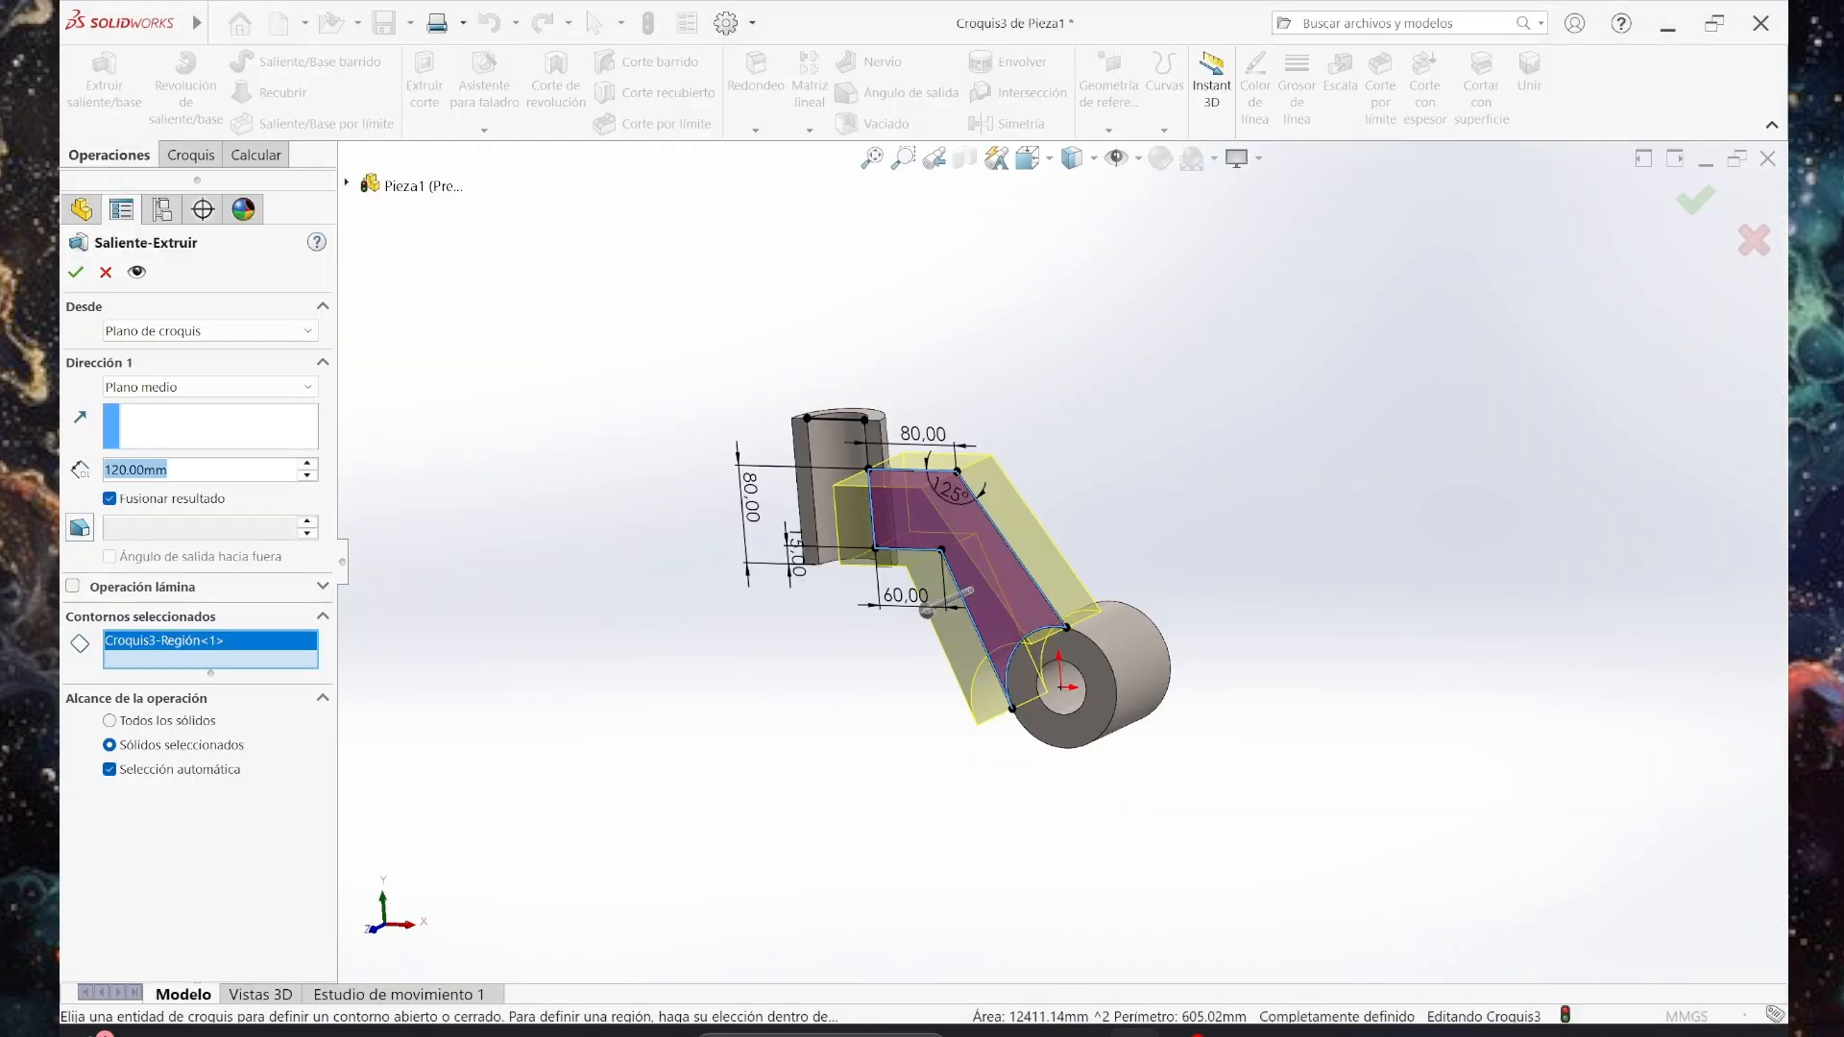
text(20)
key(Return)
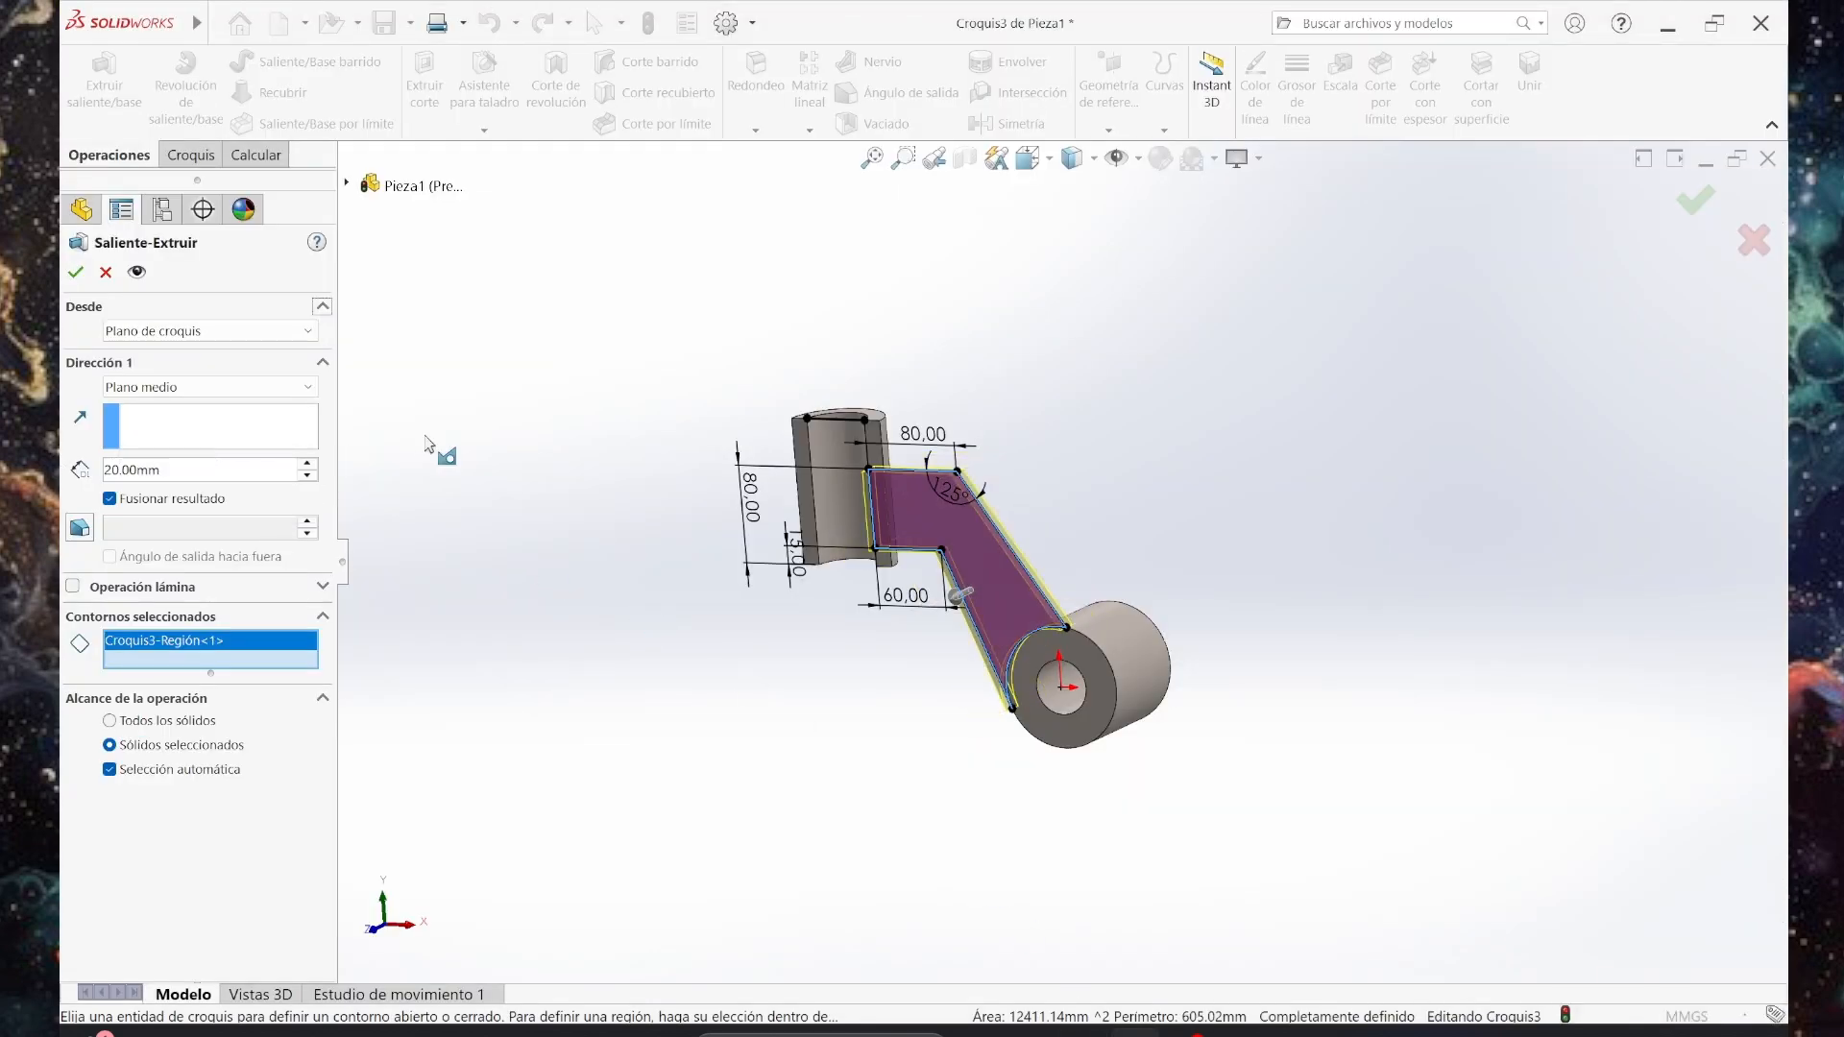
click(76, 274)
Show the part in isometric view, then switch to PowerPoint and examine the arm's dimensions and fillets in the reference drawing.
middle_drag(983, 774, 1014, 710)
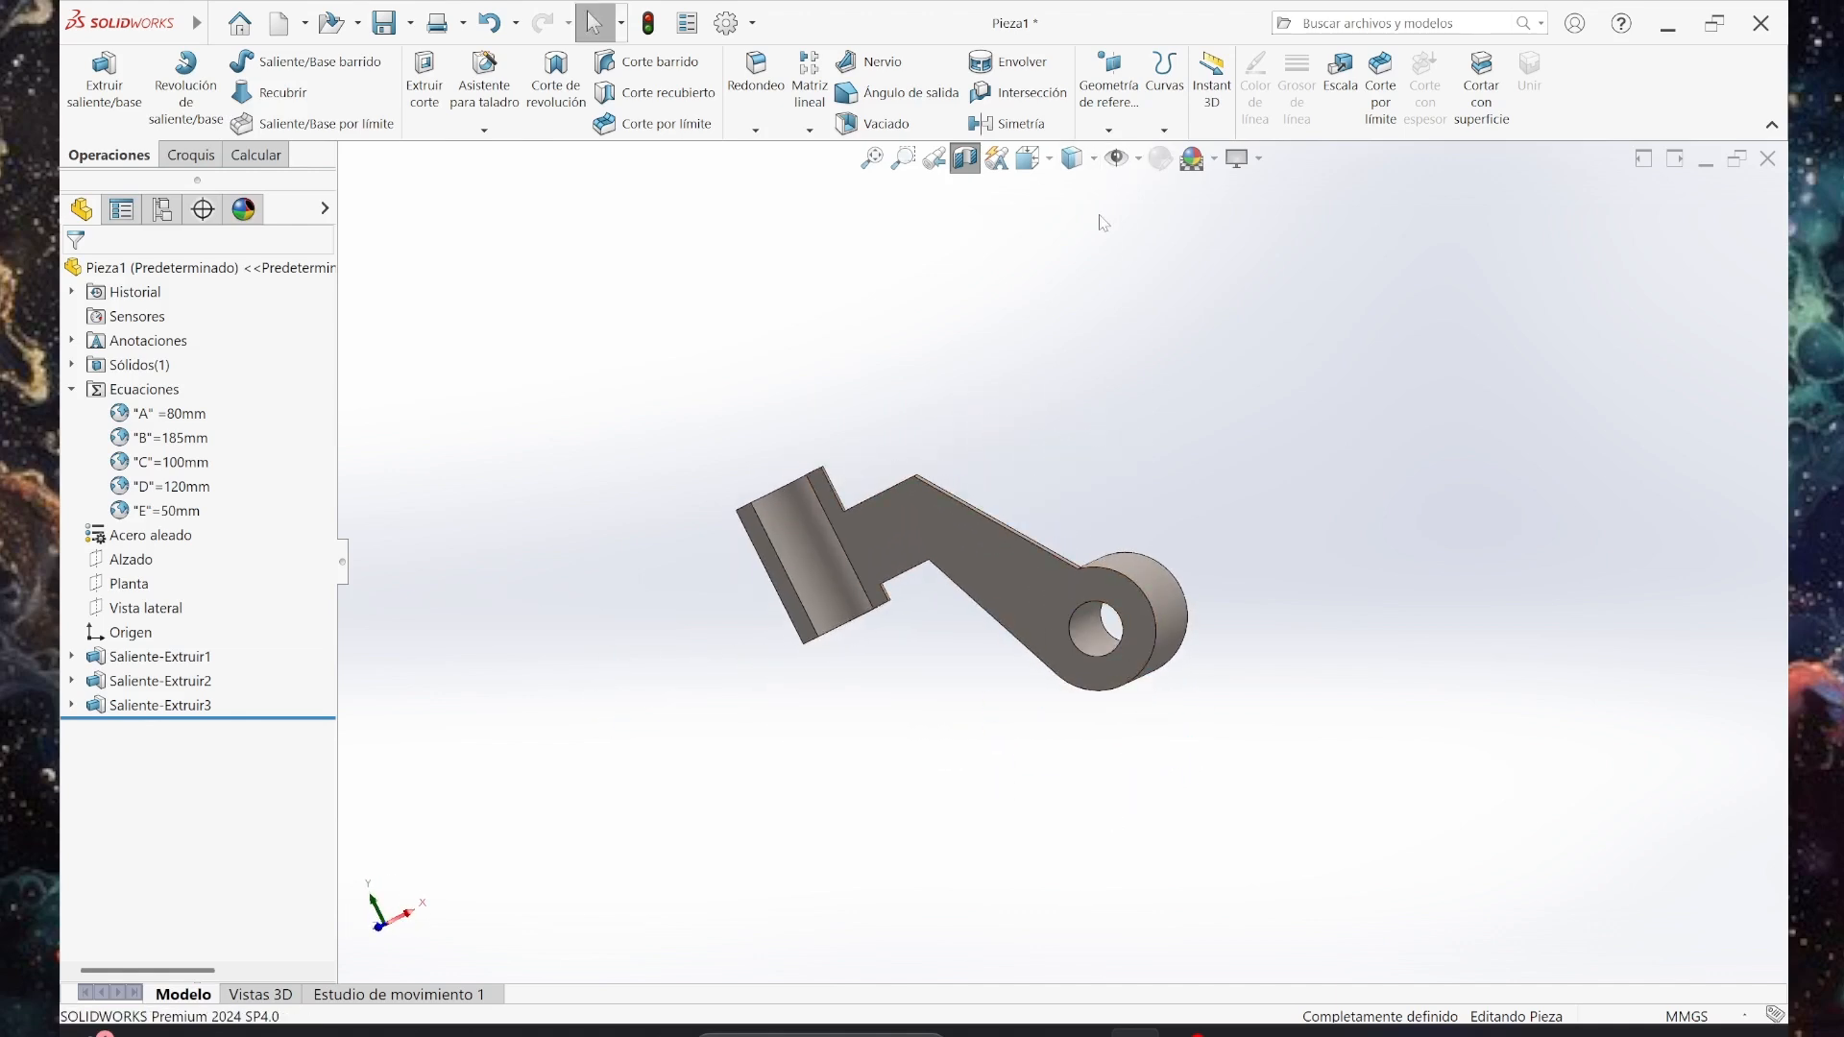
click(1050, 165)
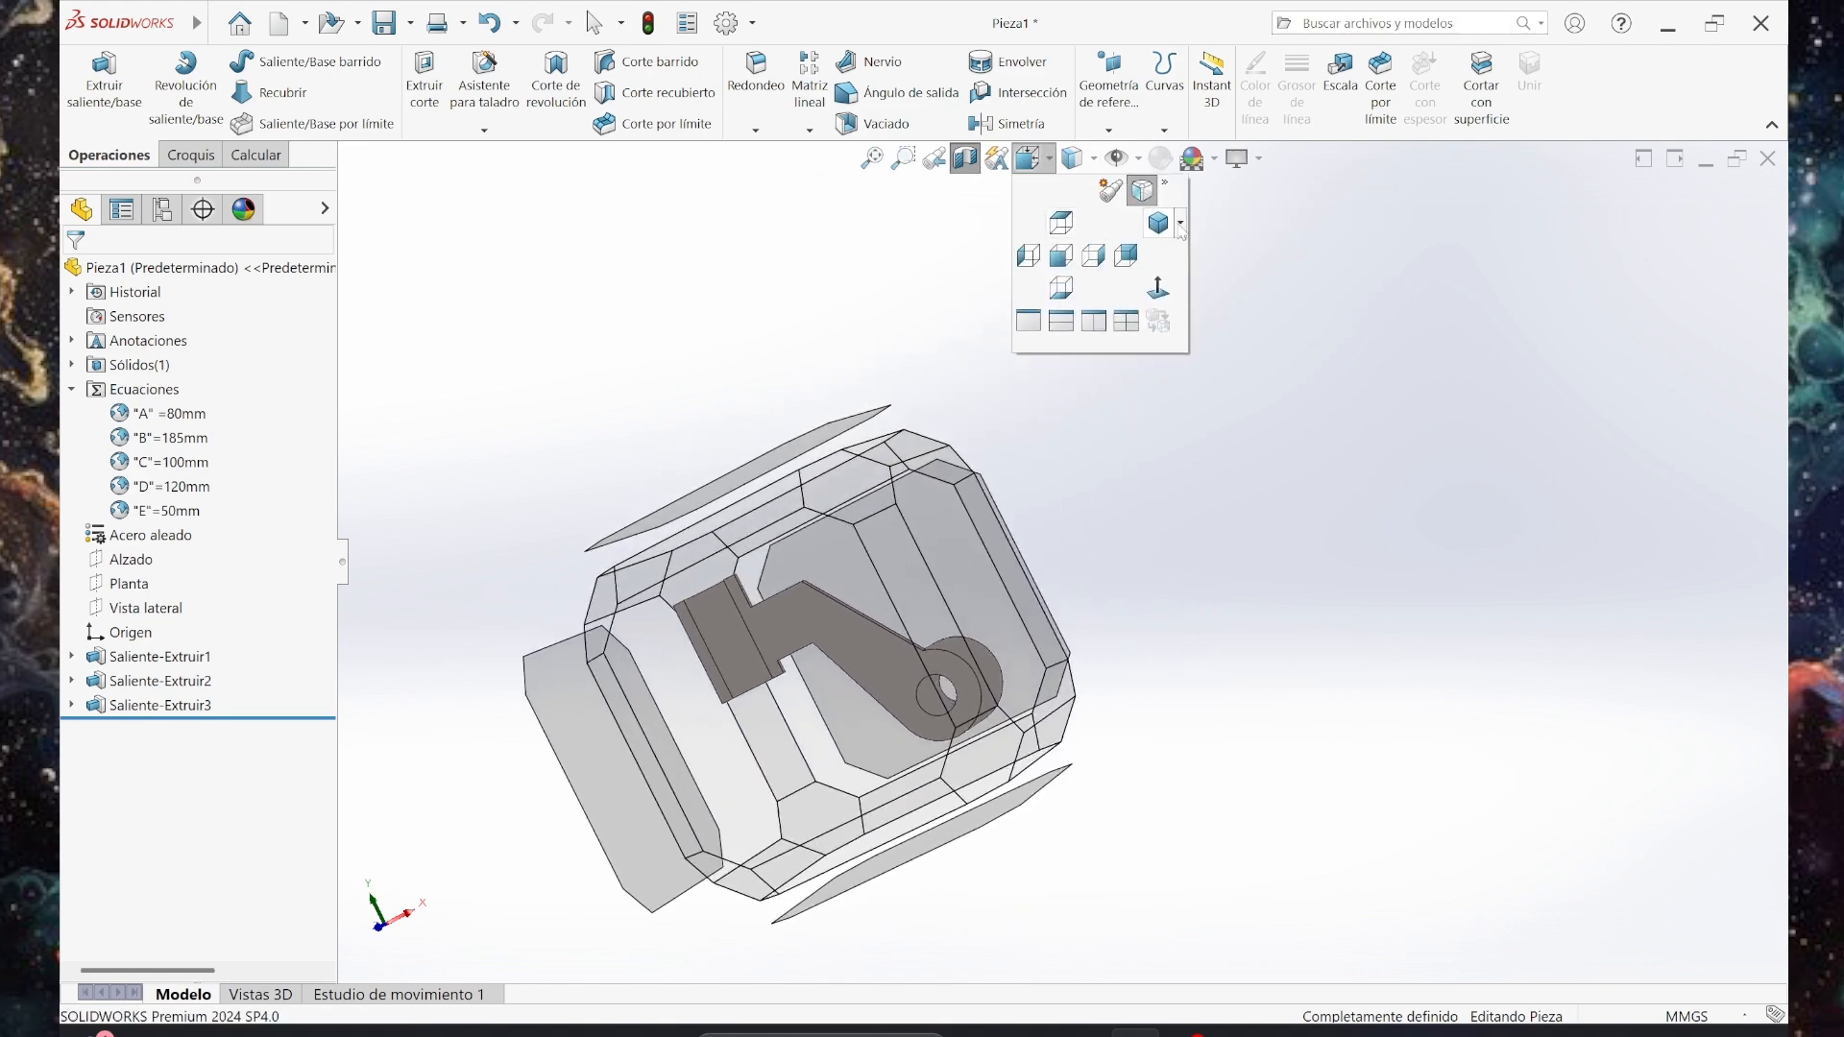
click(1015, 389)
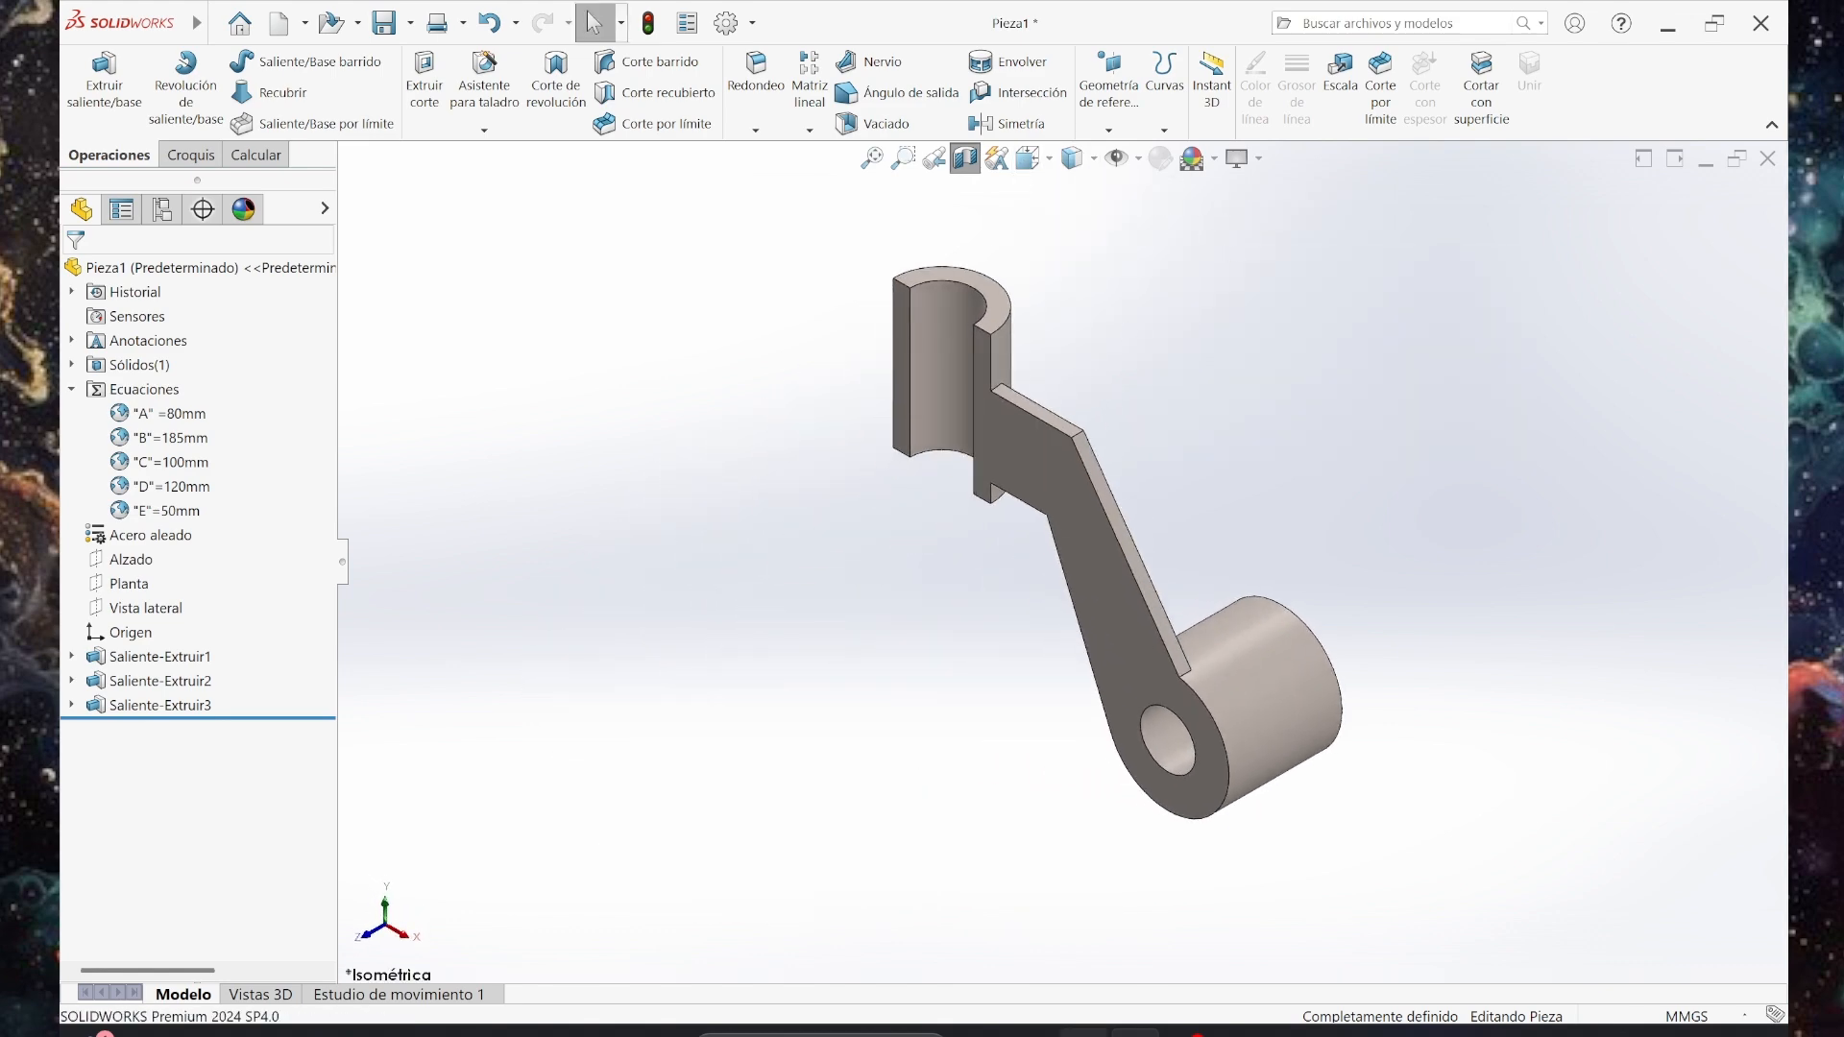
click(1084, 1033)
drag(1287, 943, 1064, 945)
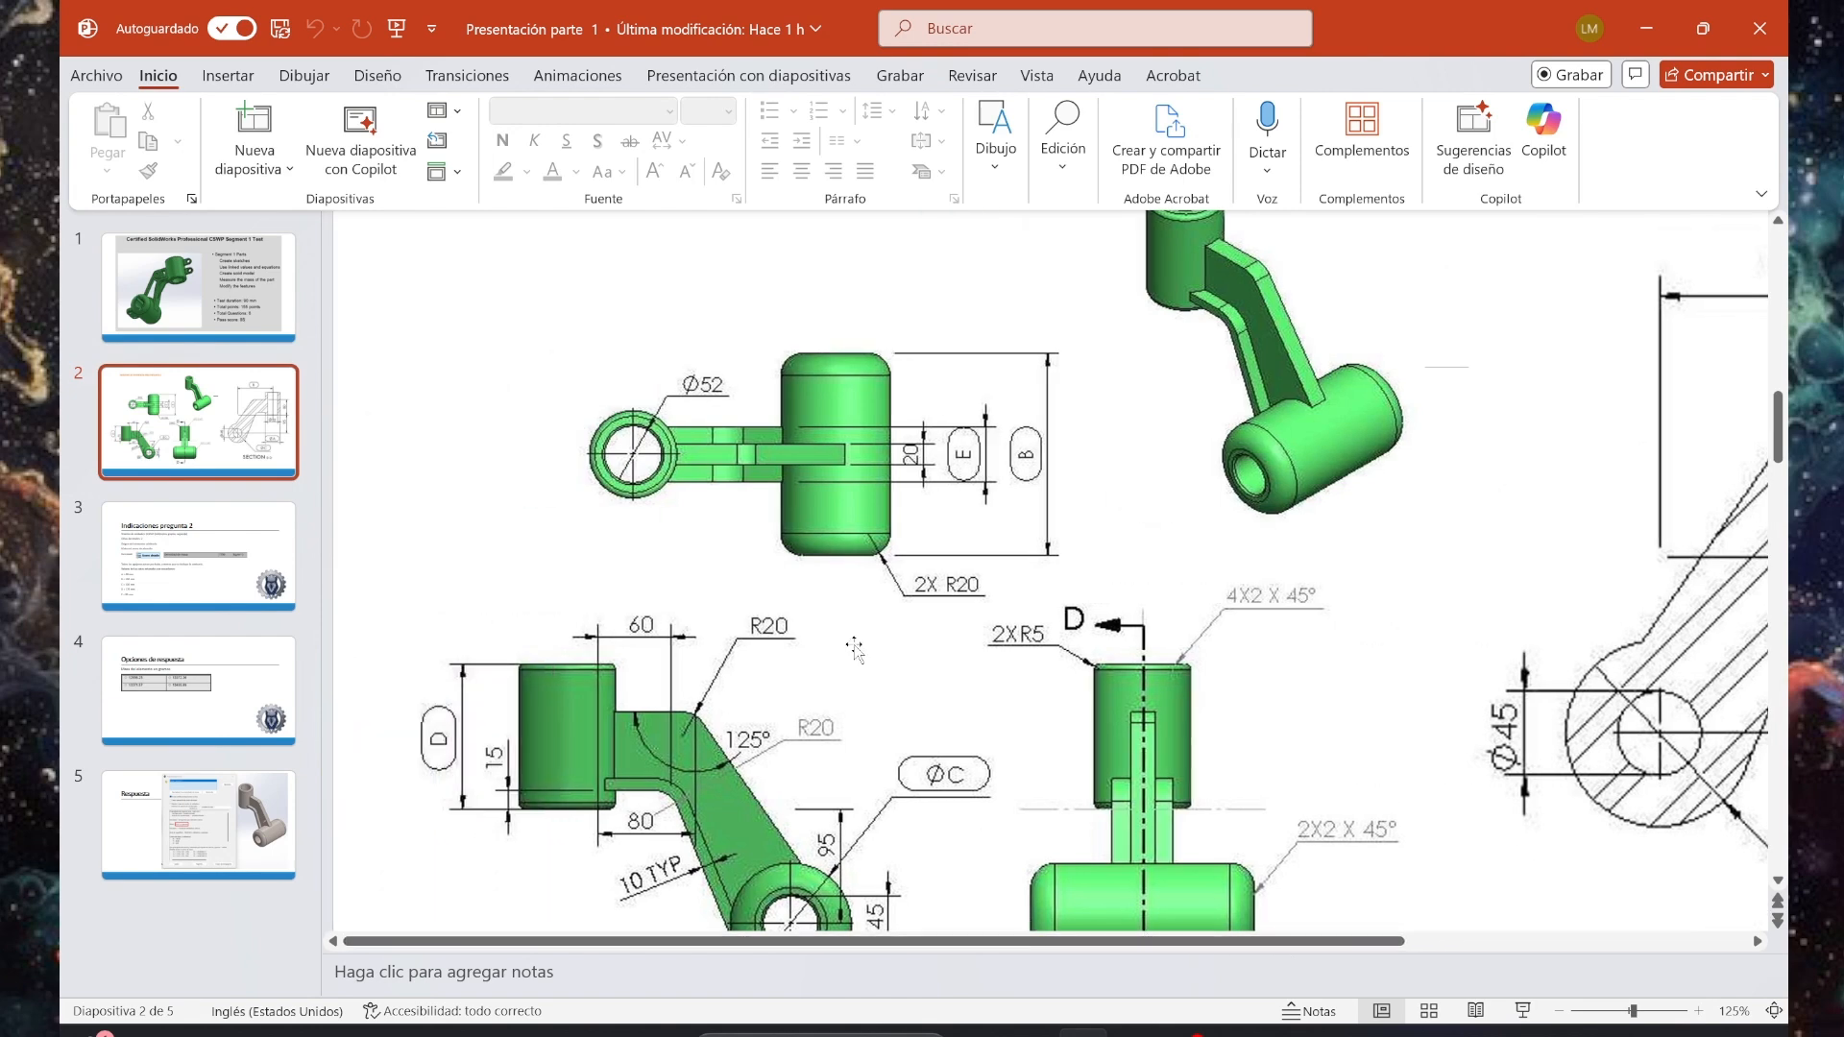
scroll(845, 631, down, 4)
scroll(846, 631, up, 3)
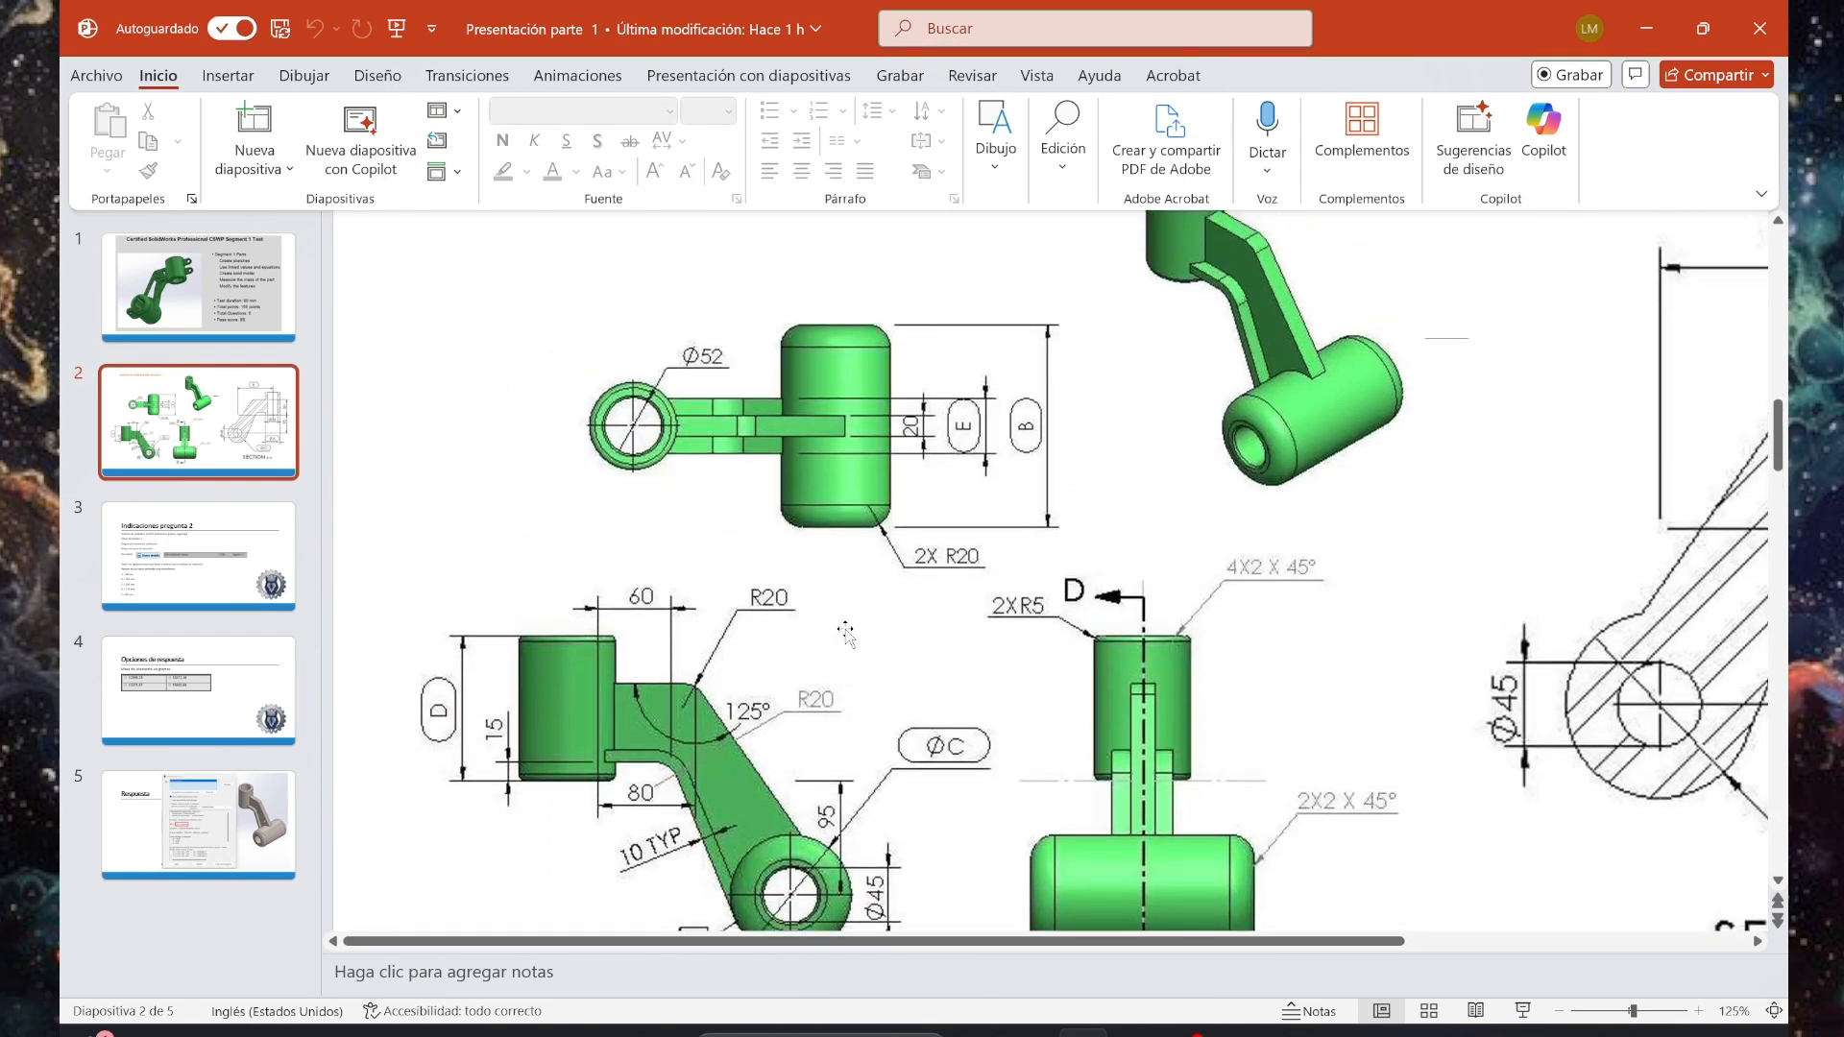
scroll(894, 625, up, 1)
scroll(1073, 625, down, 3)
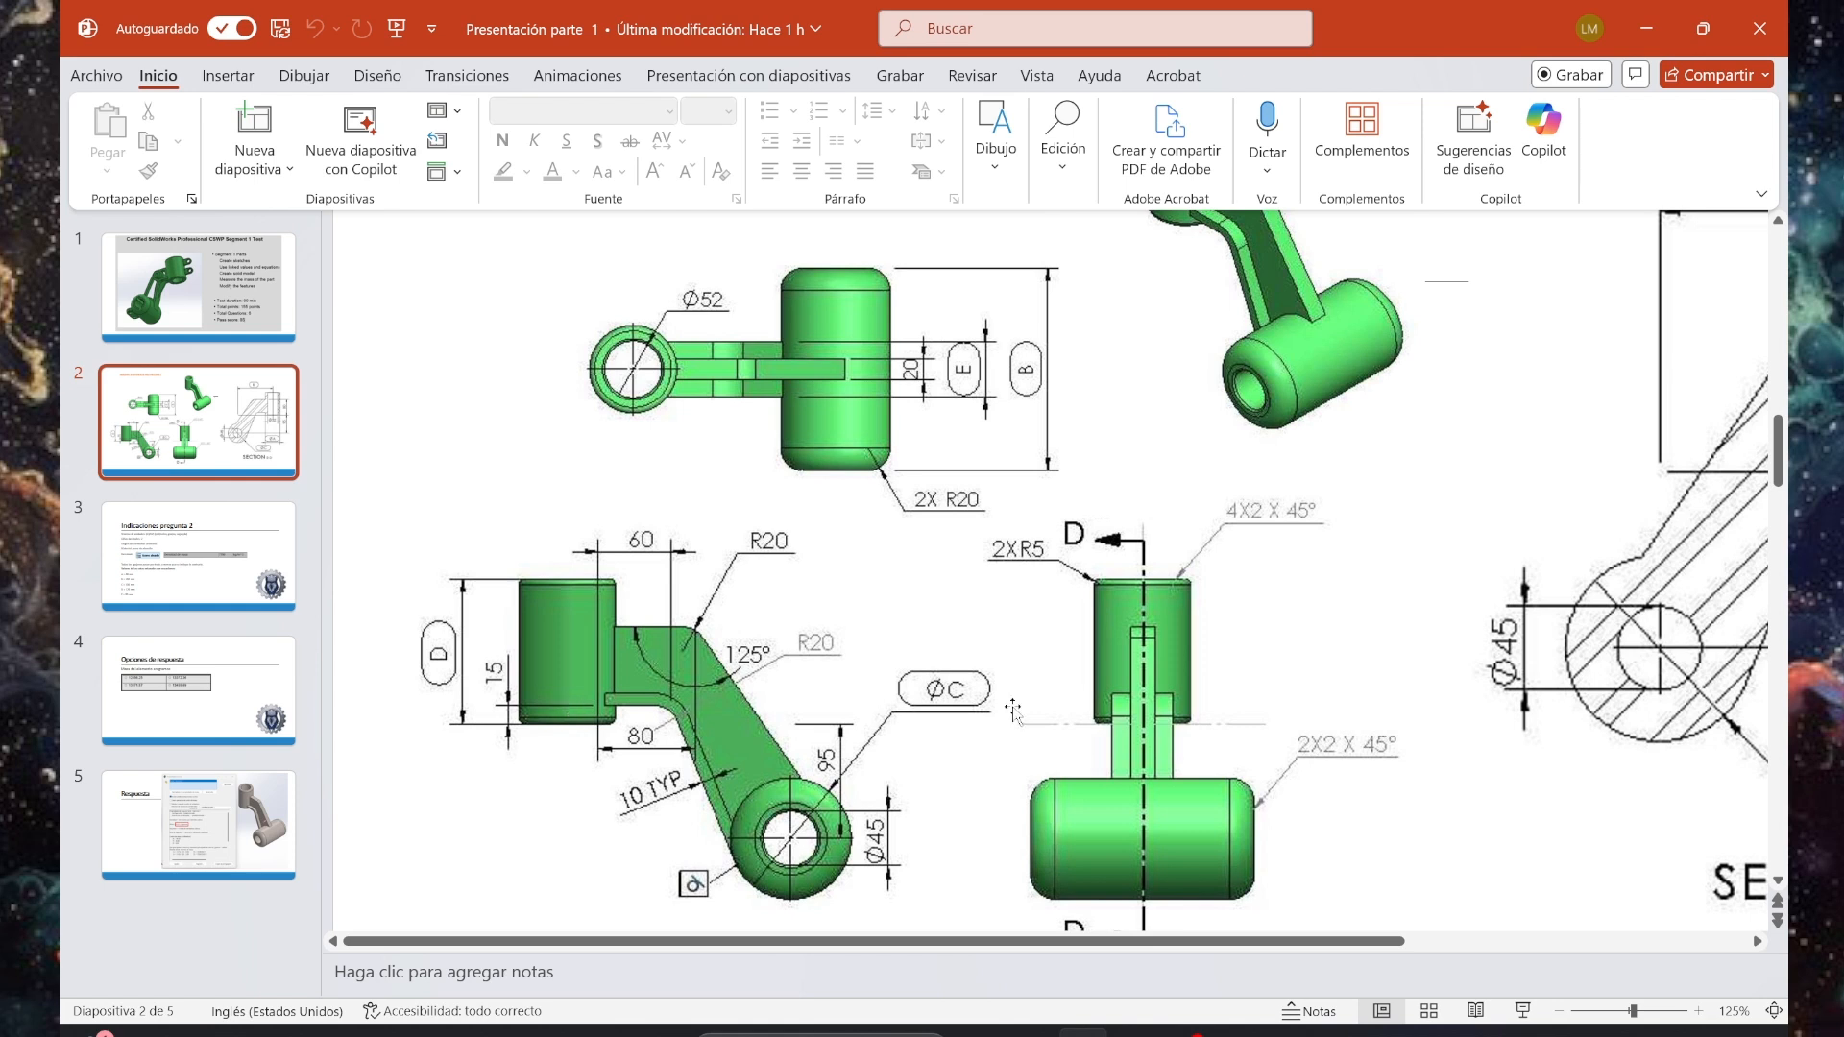
scroll(1199, 358, right, 2)
scroll(1198, 359, up, 5)
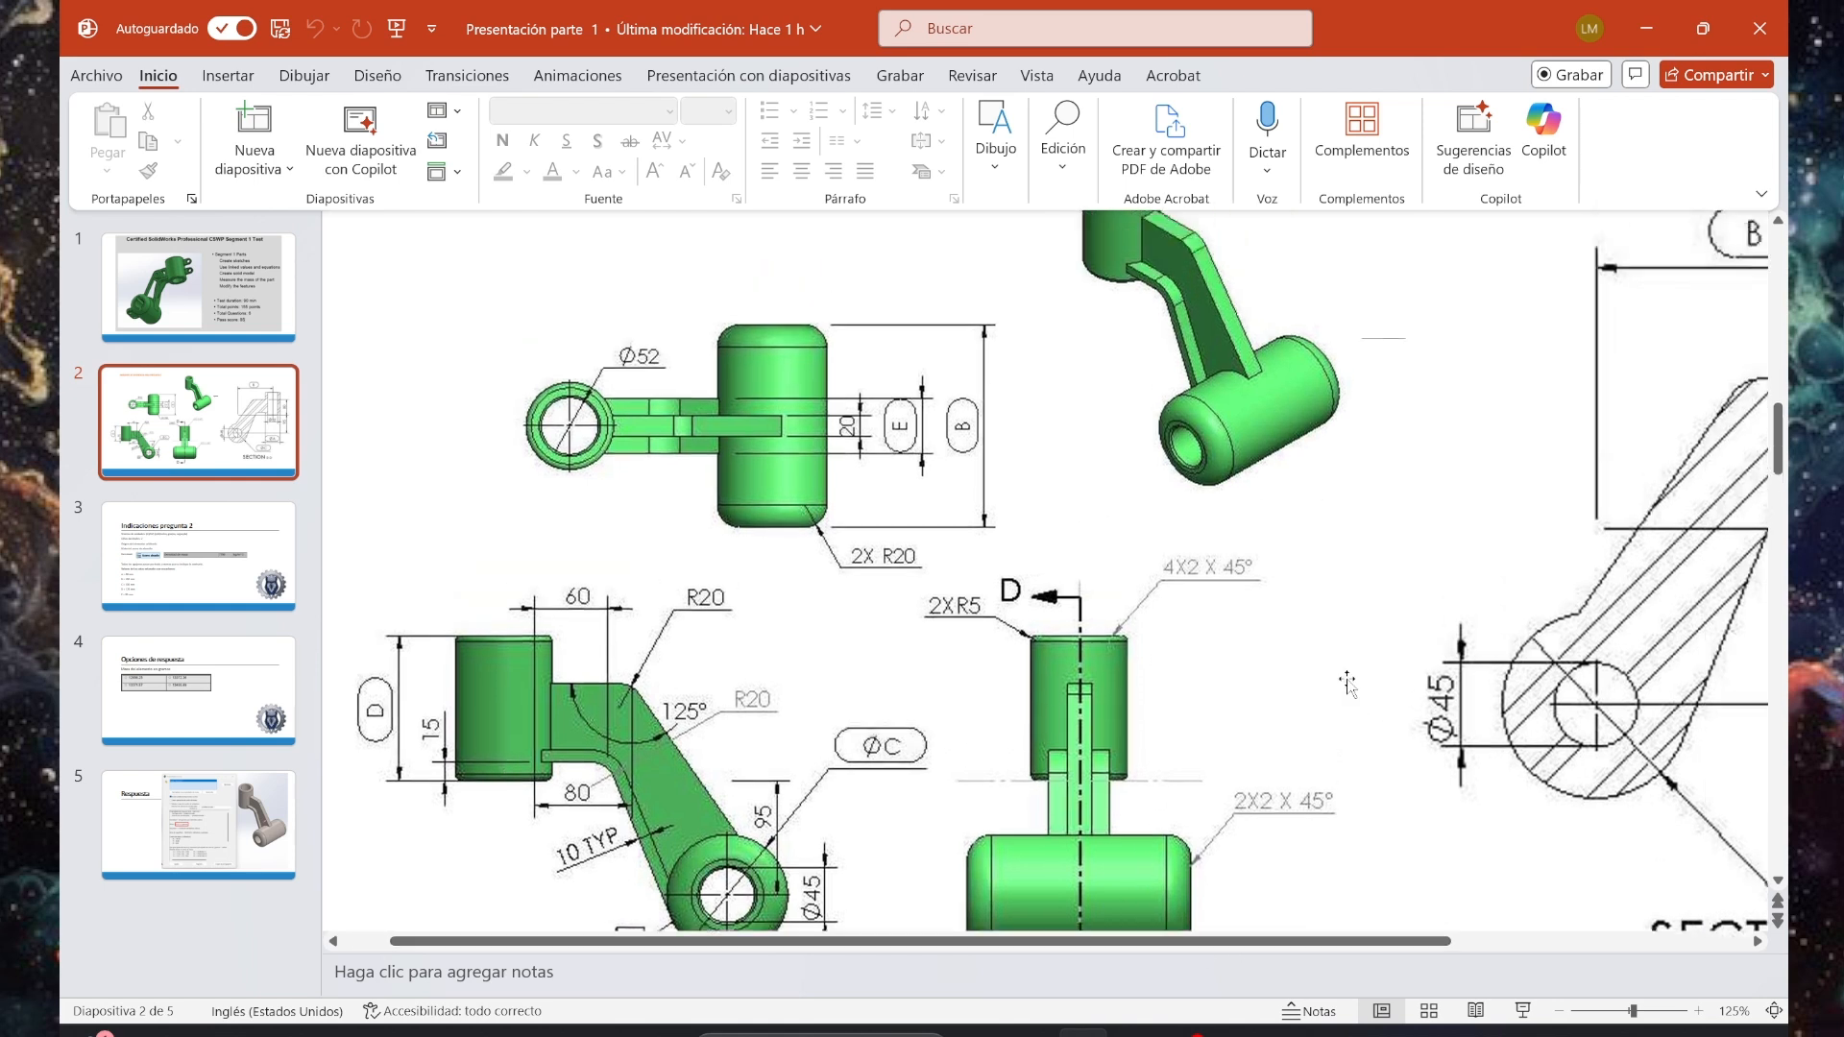
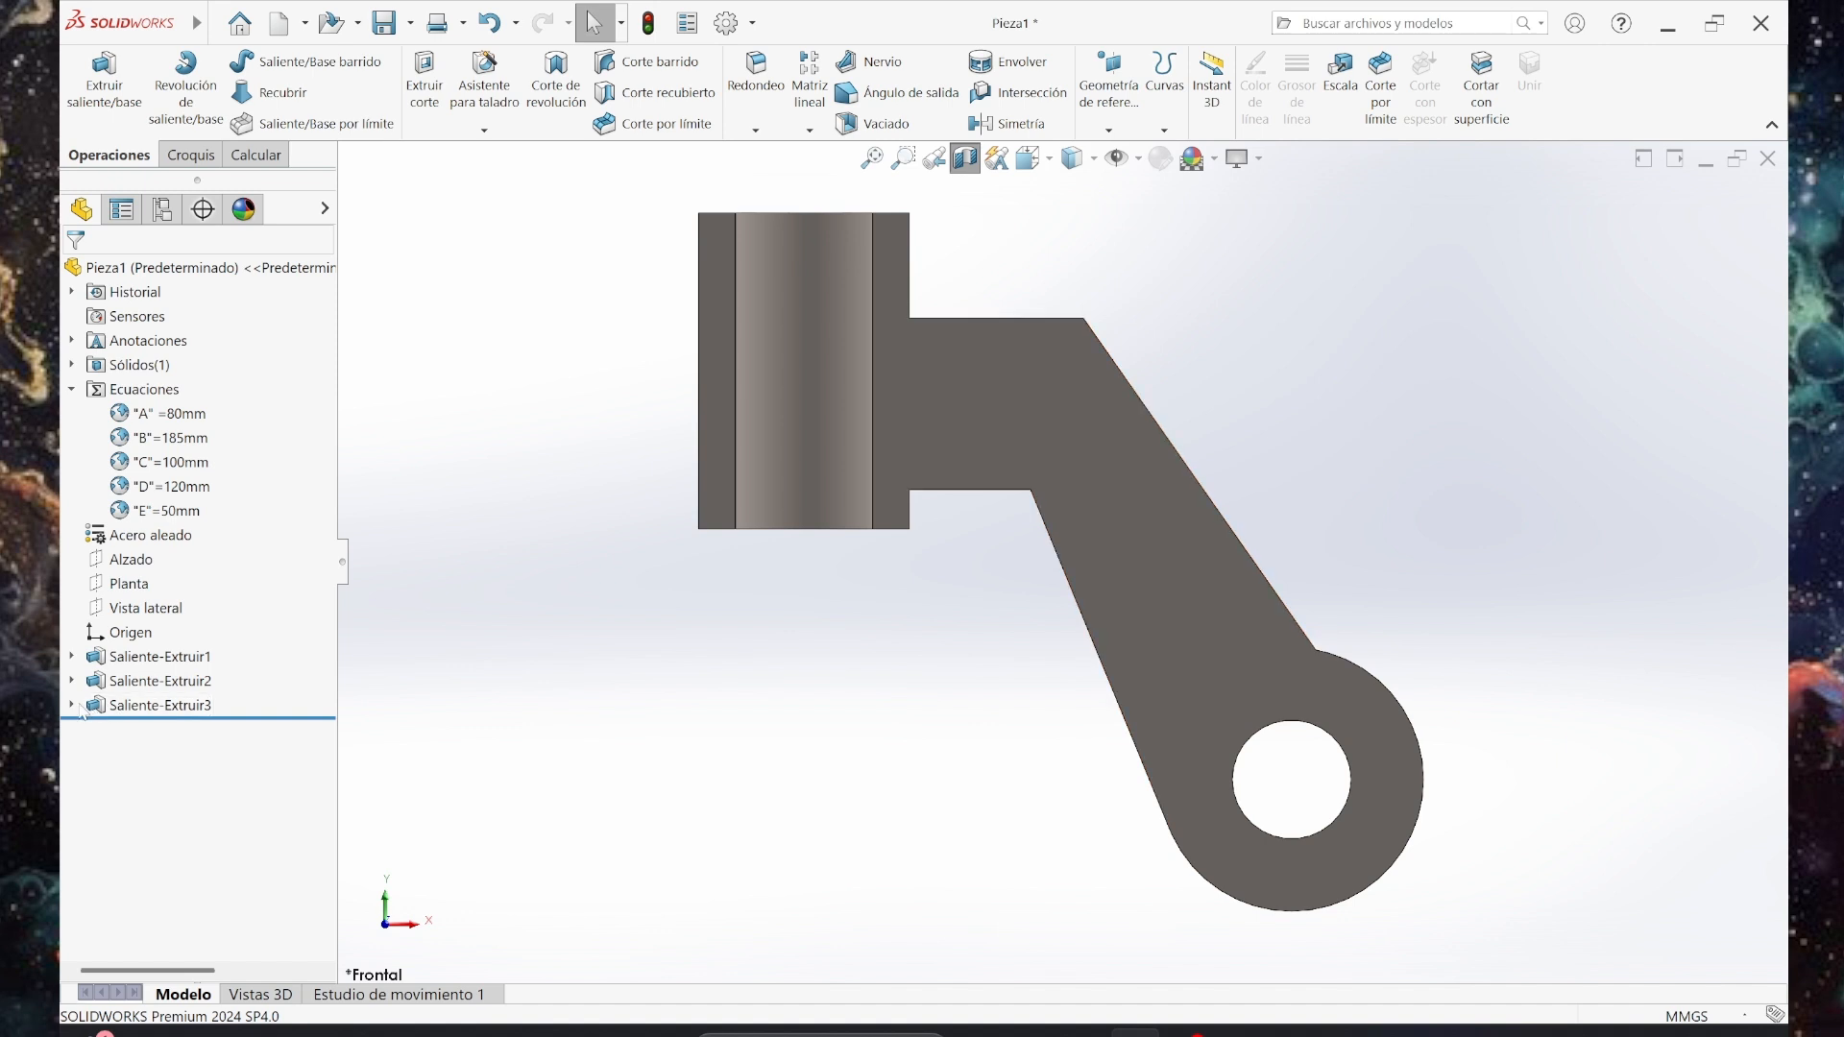
Edit the arm's sketch to round its upper and lower bend corners with 20 mm fillets, and rebuild the part.
click(73, 706)
click(160, 730)
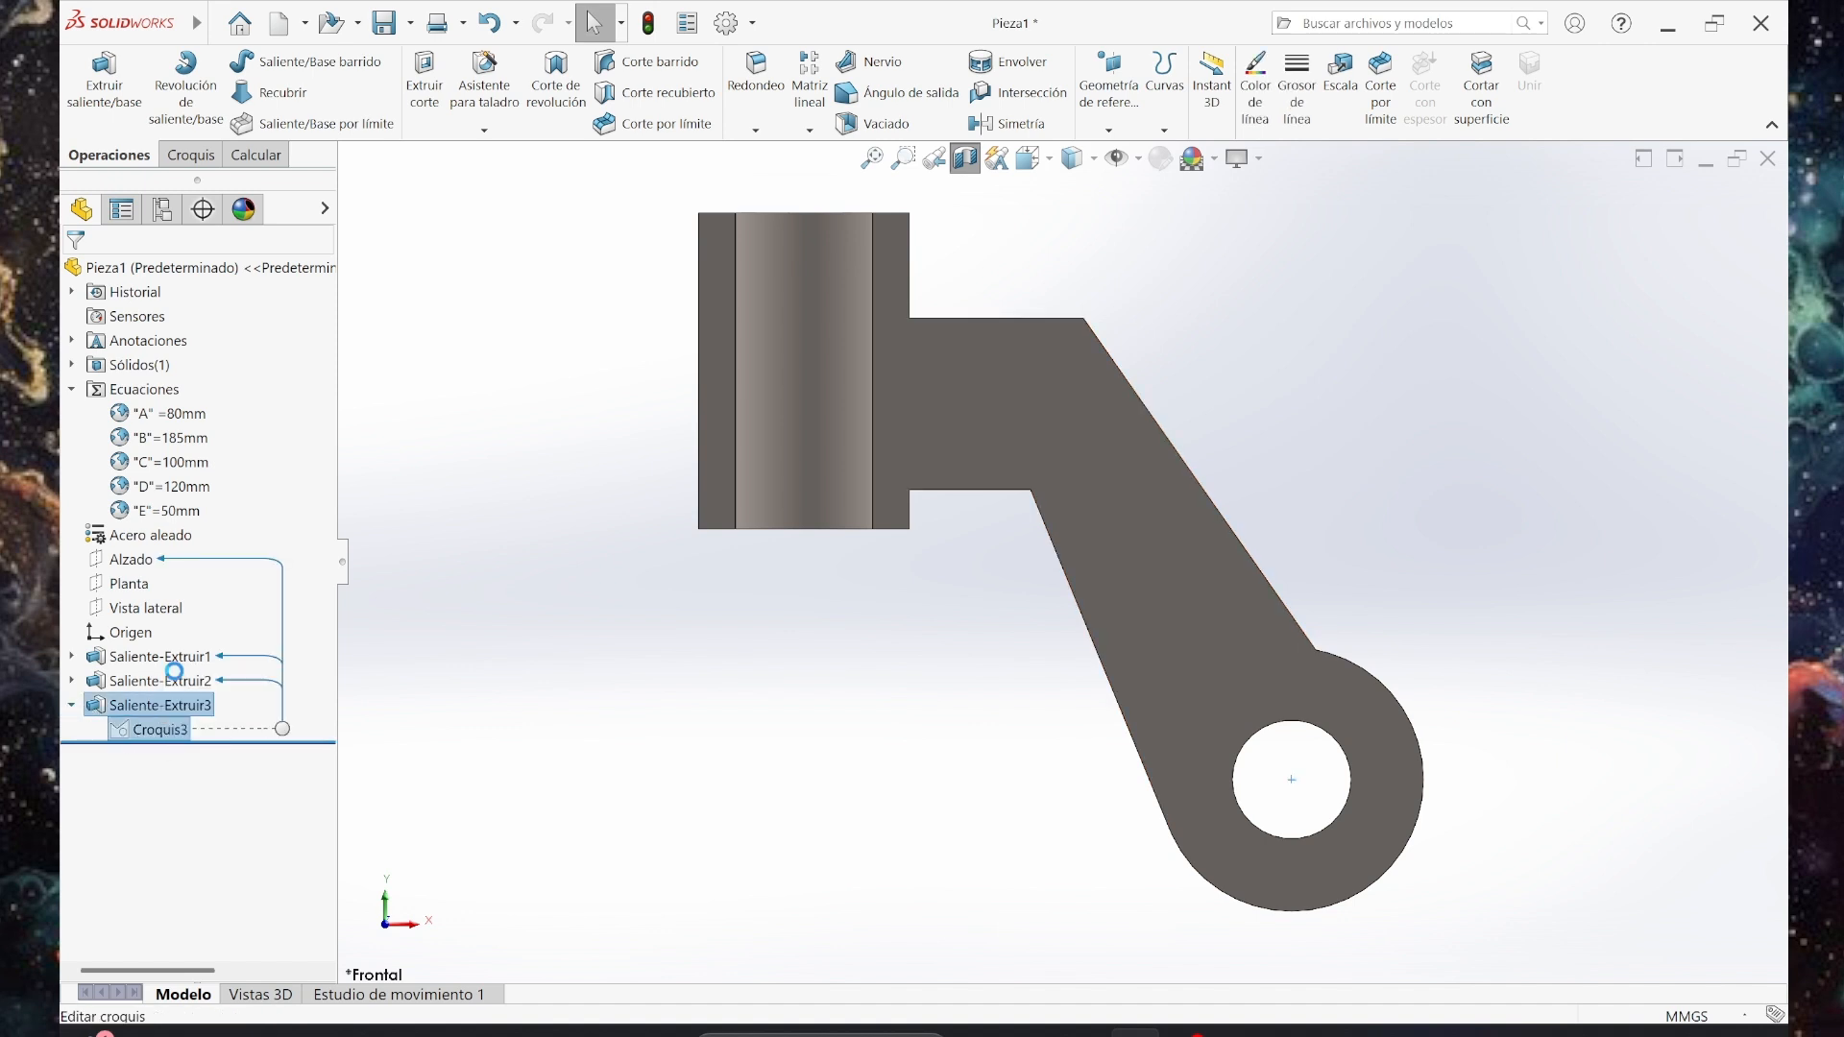
click(189, 673)
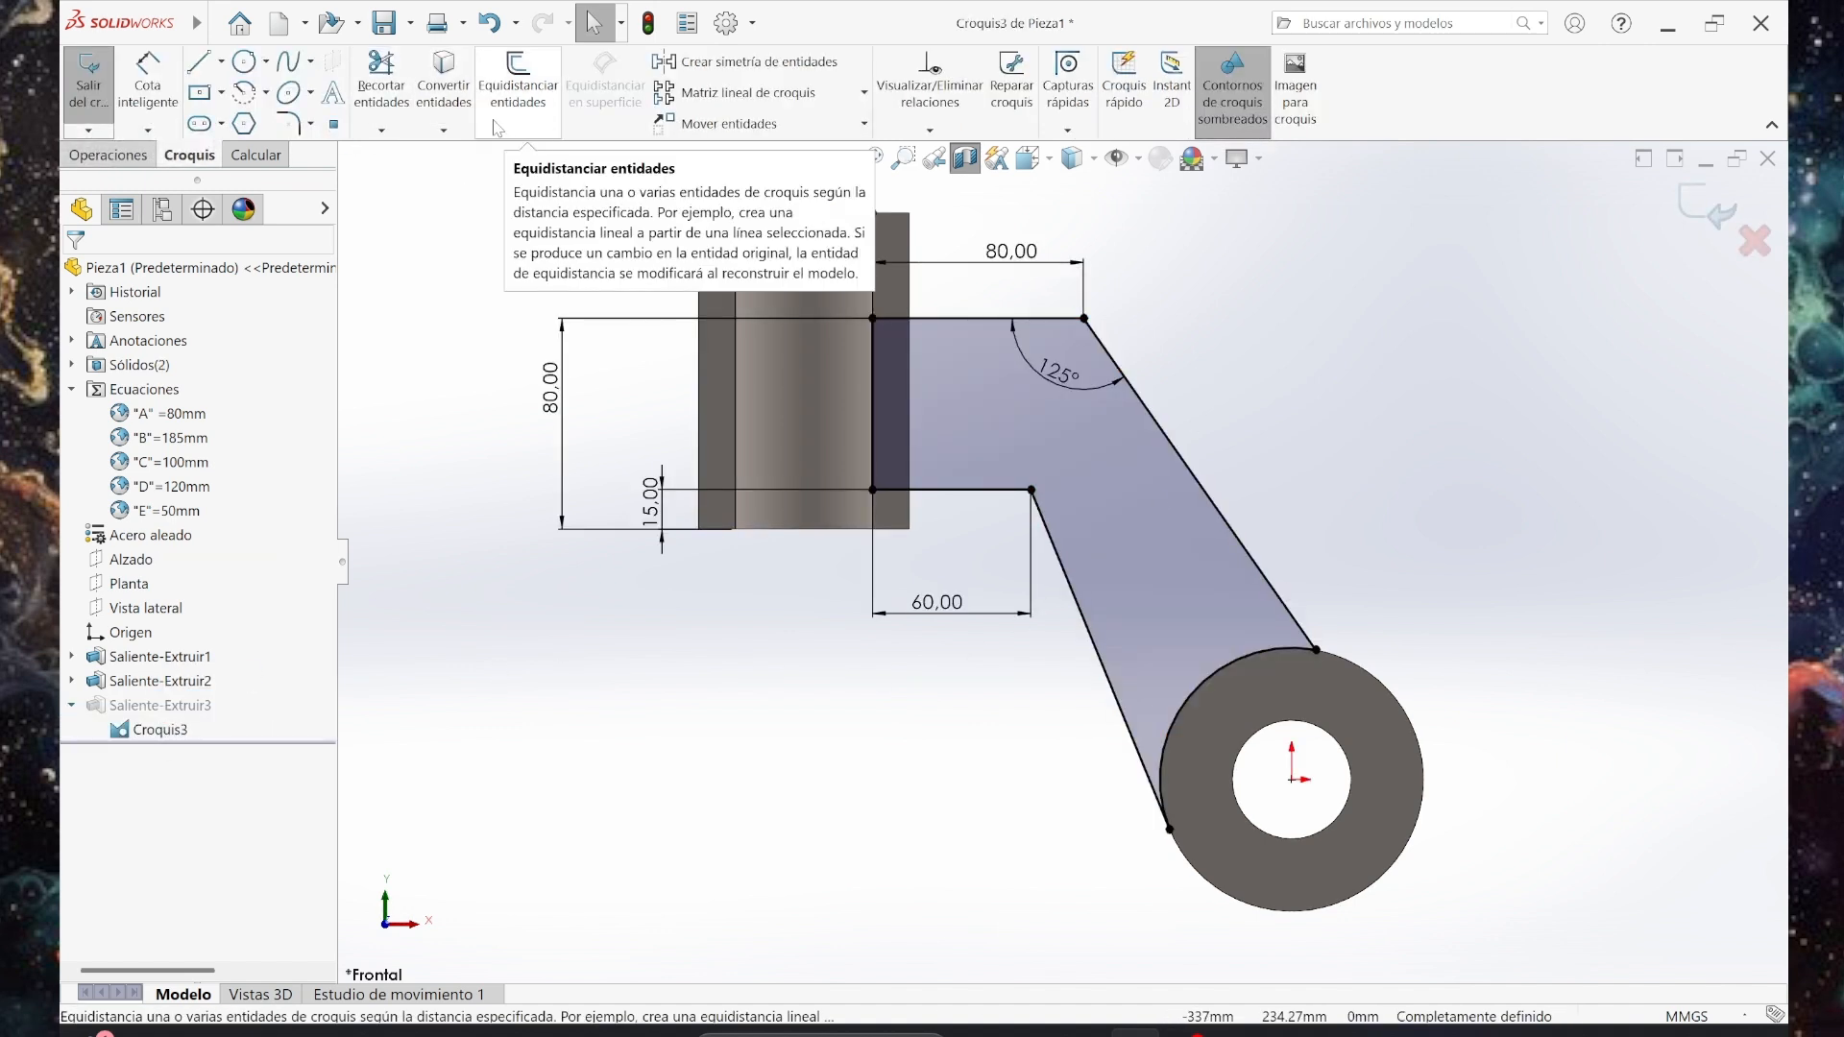
click(295, 136)
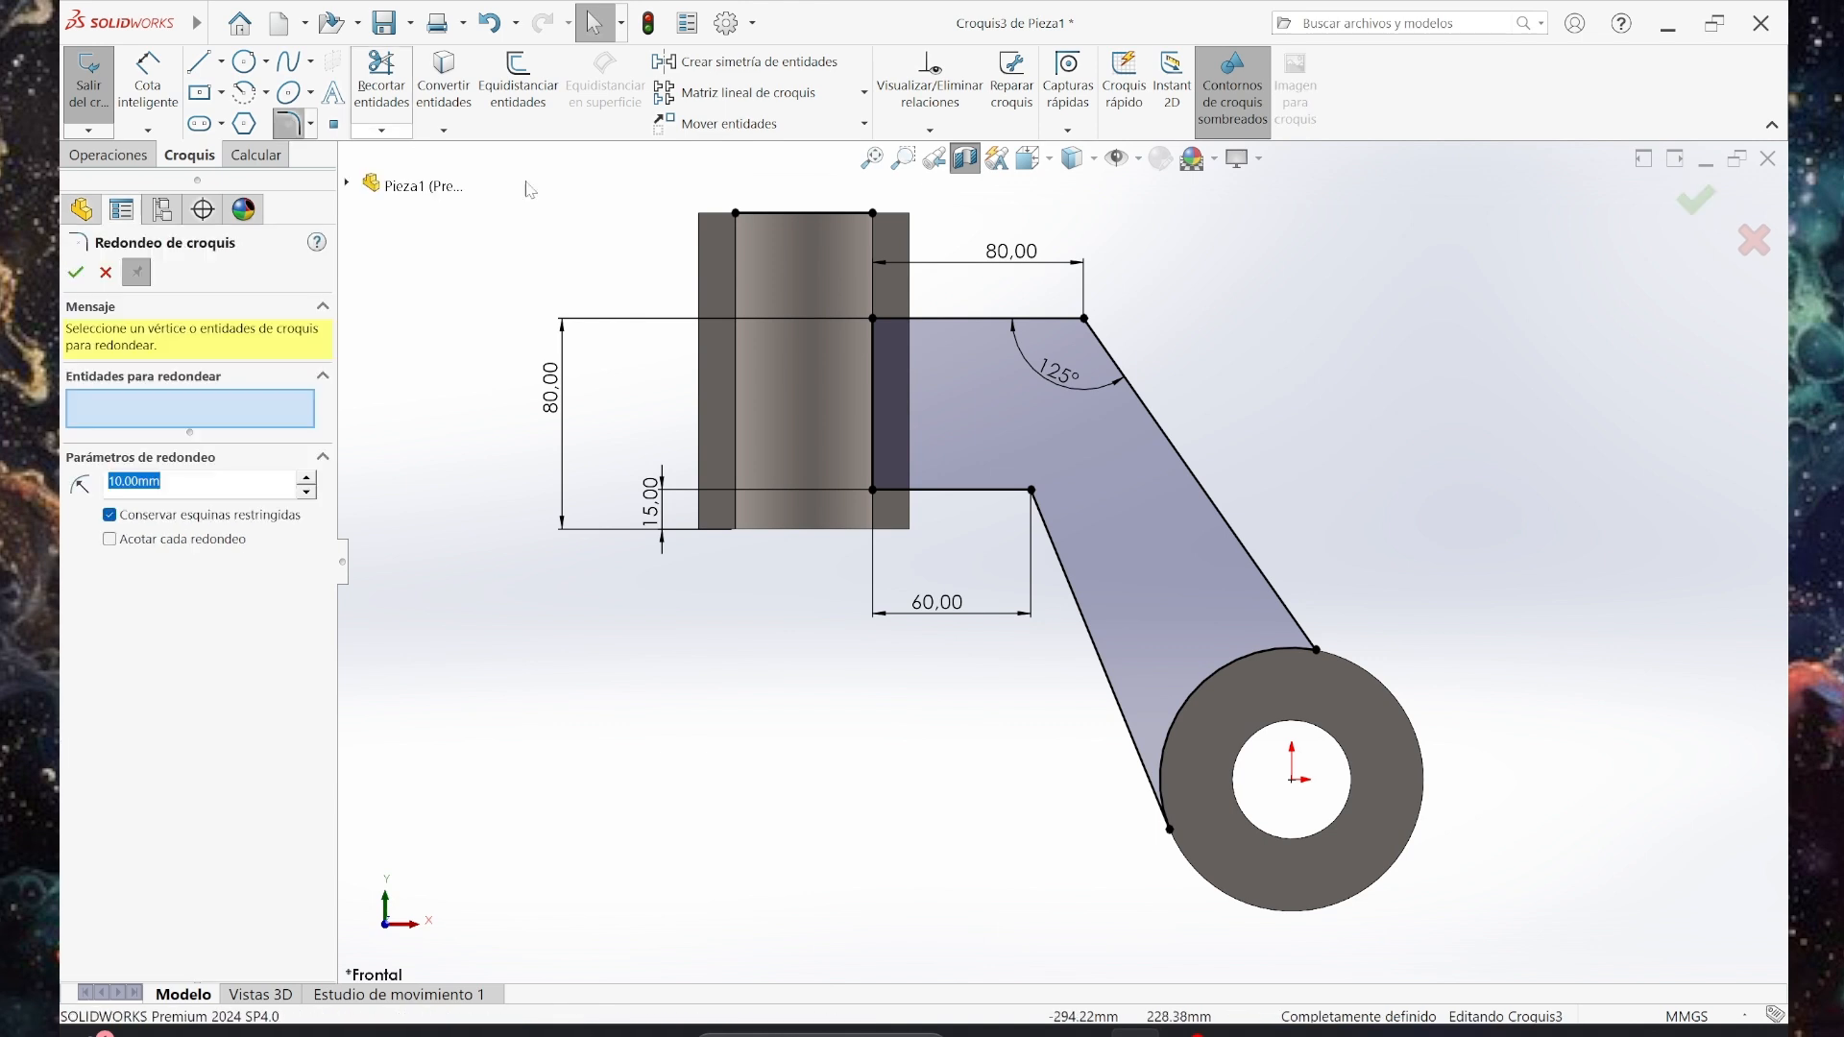
click(1087, 322)
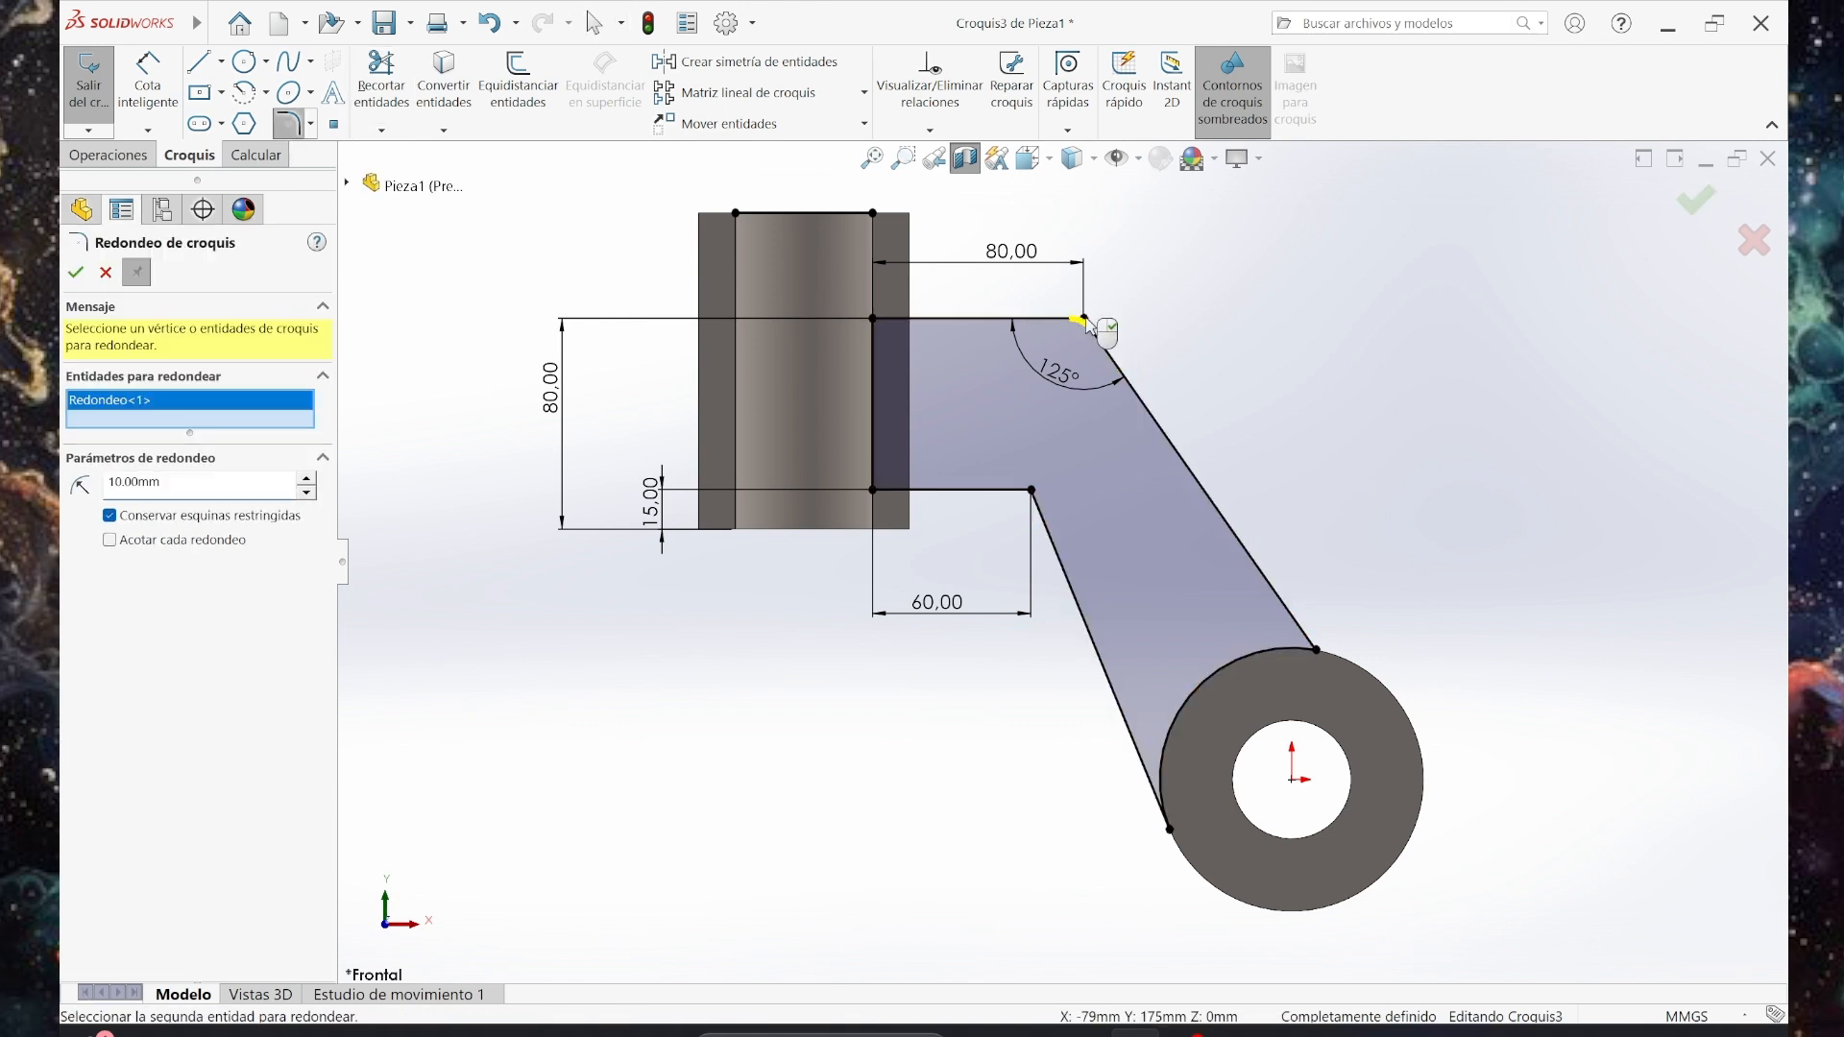
click(1032, 490)
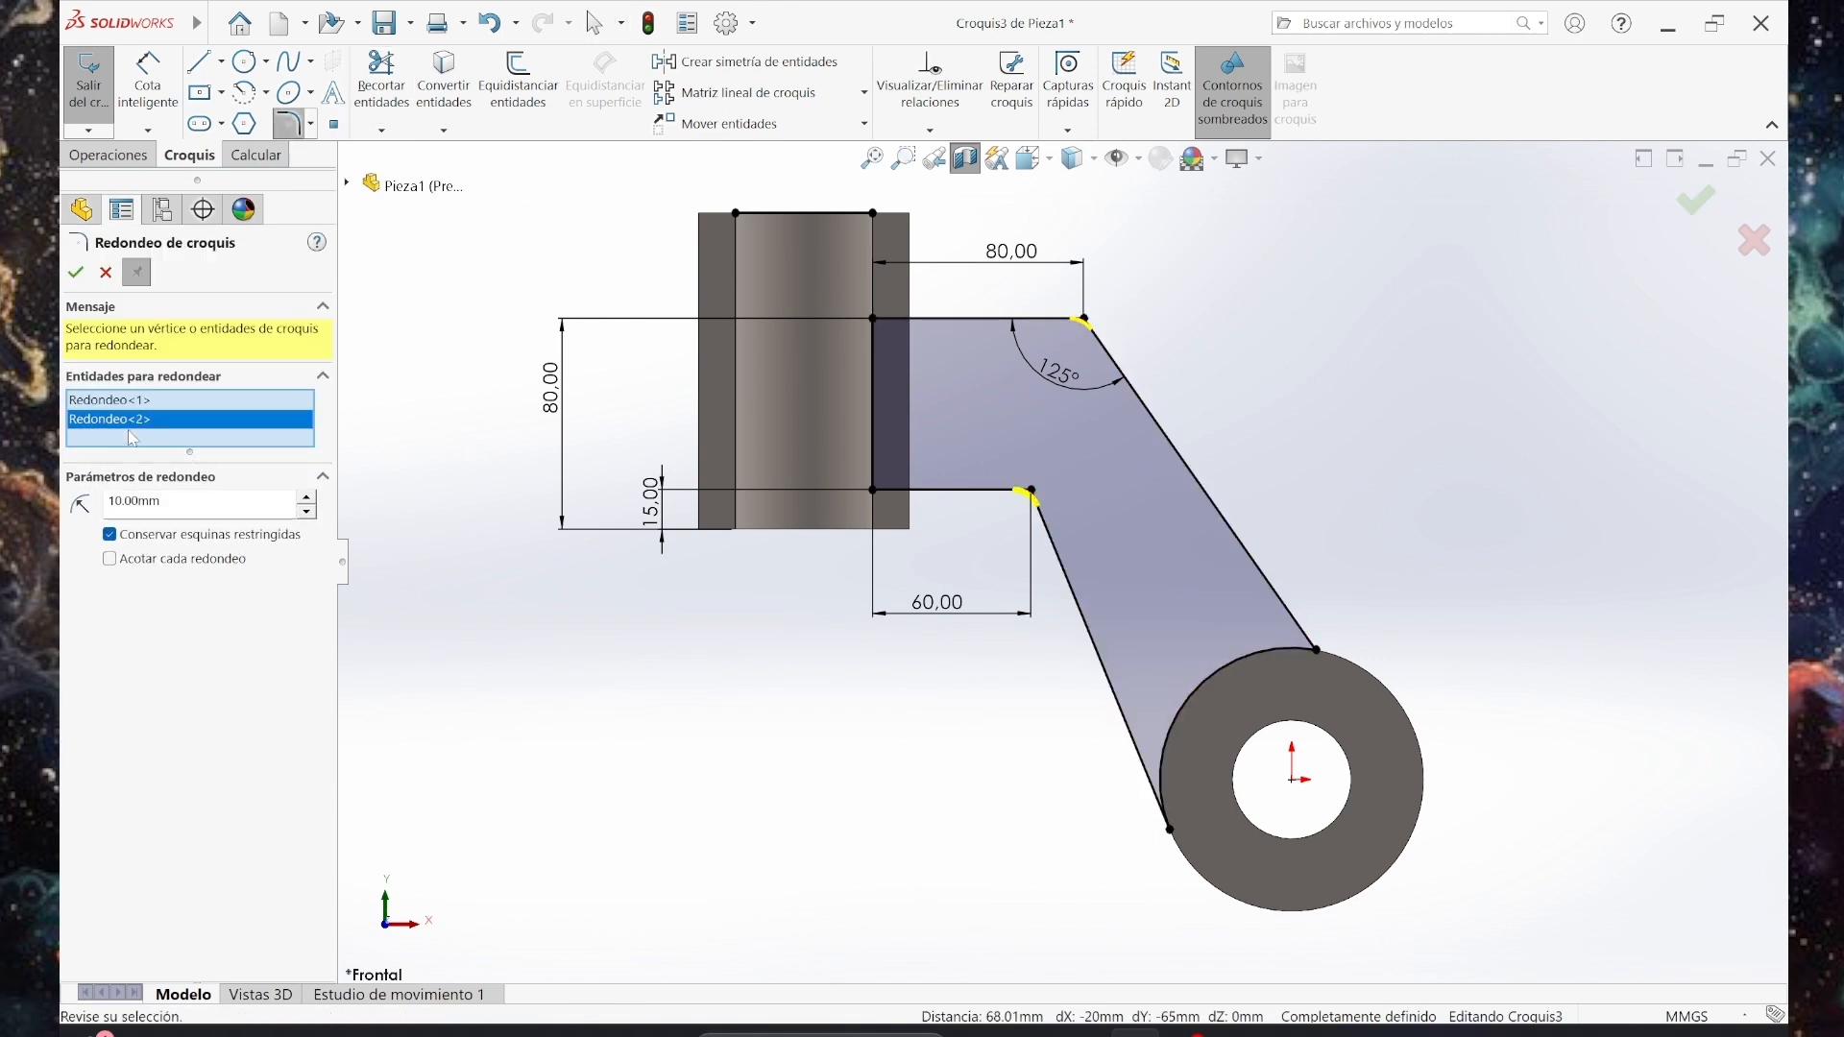
drag(167, 503, 64, 517)
text(20)
key(Return)
click(77, 274)
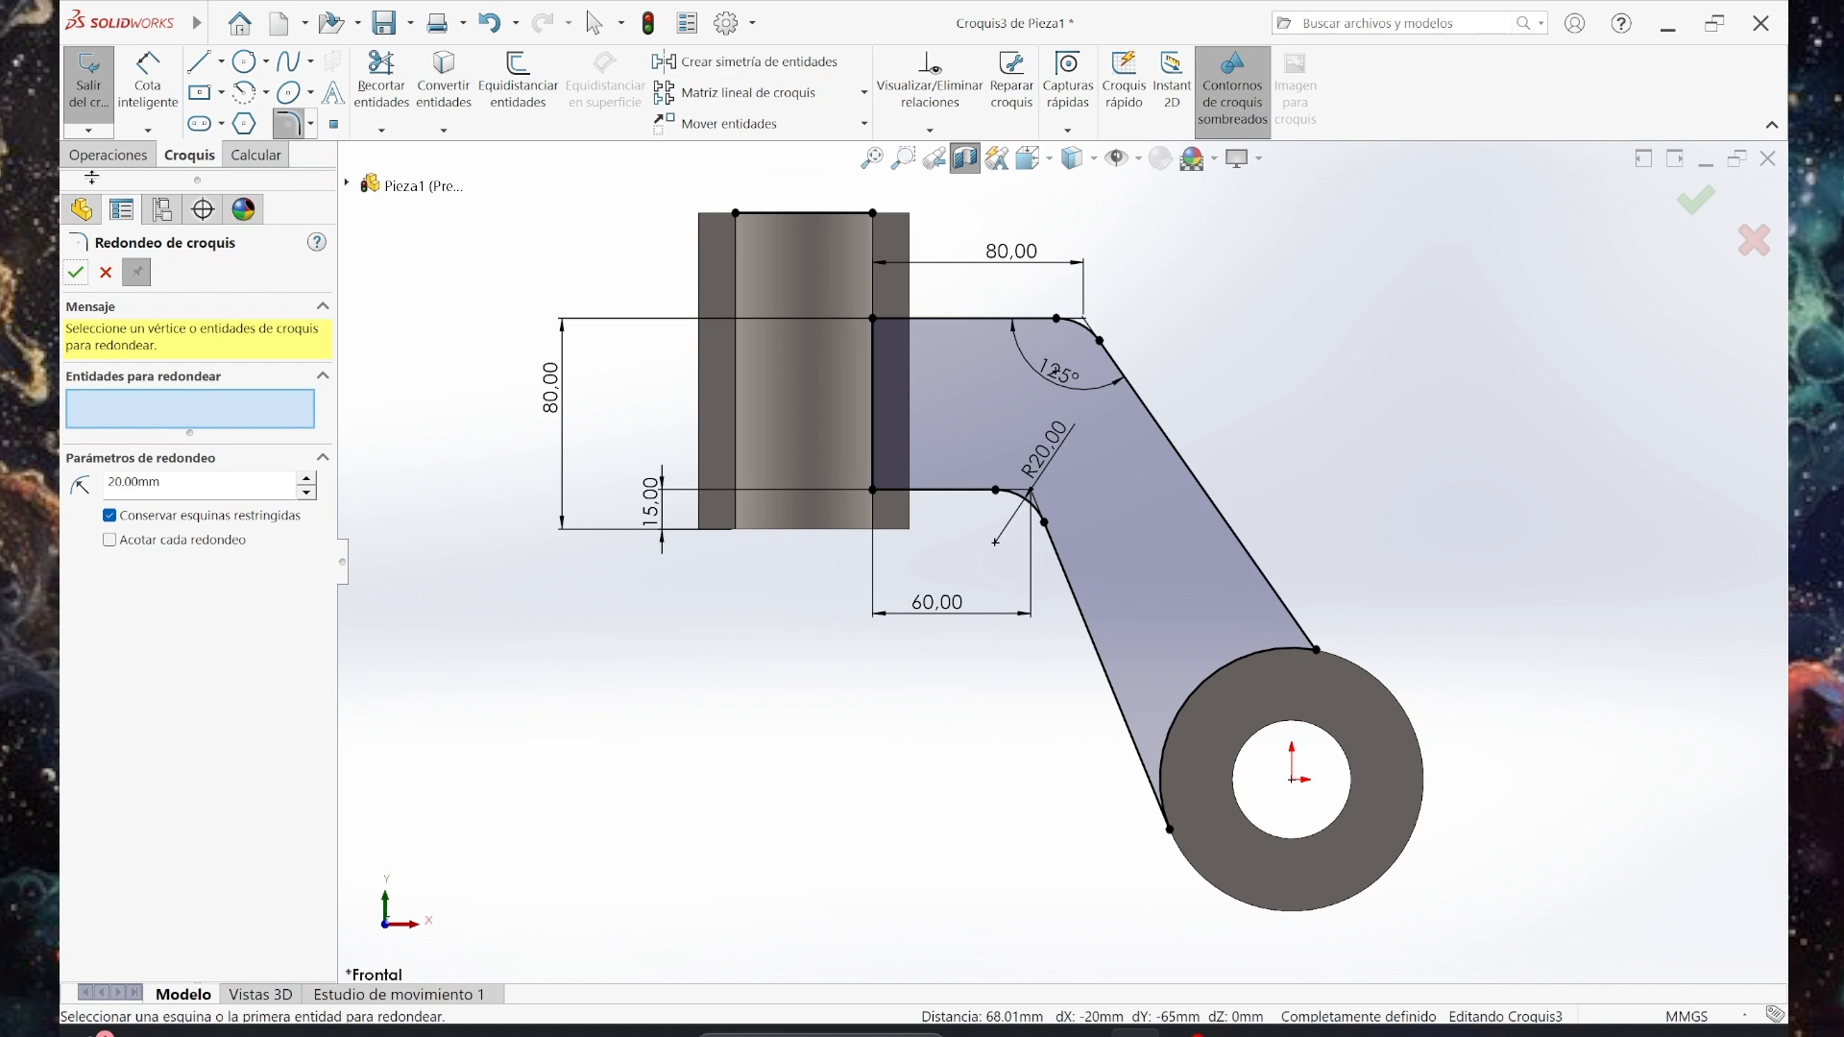
click(77, 274)
click(1706, 204)
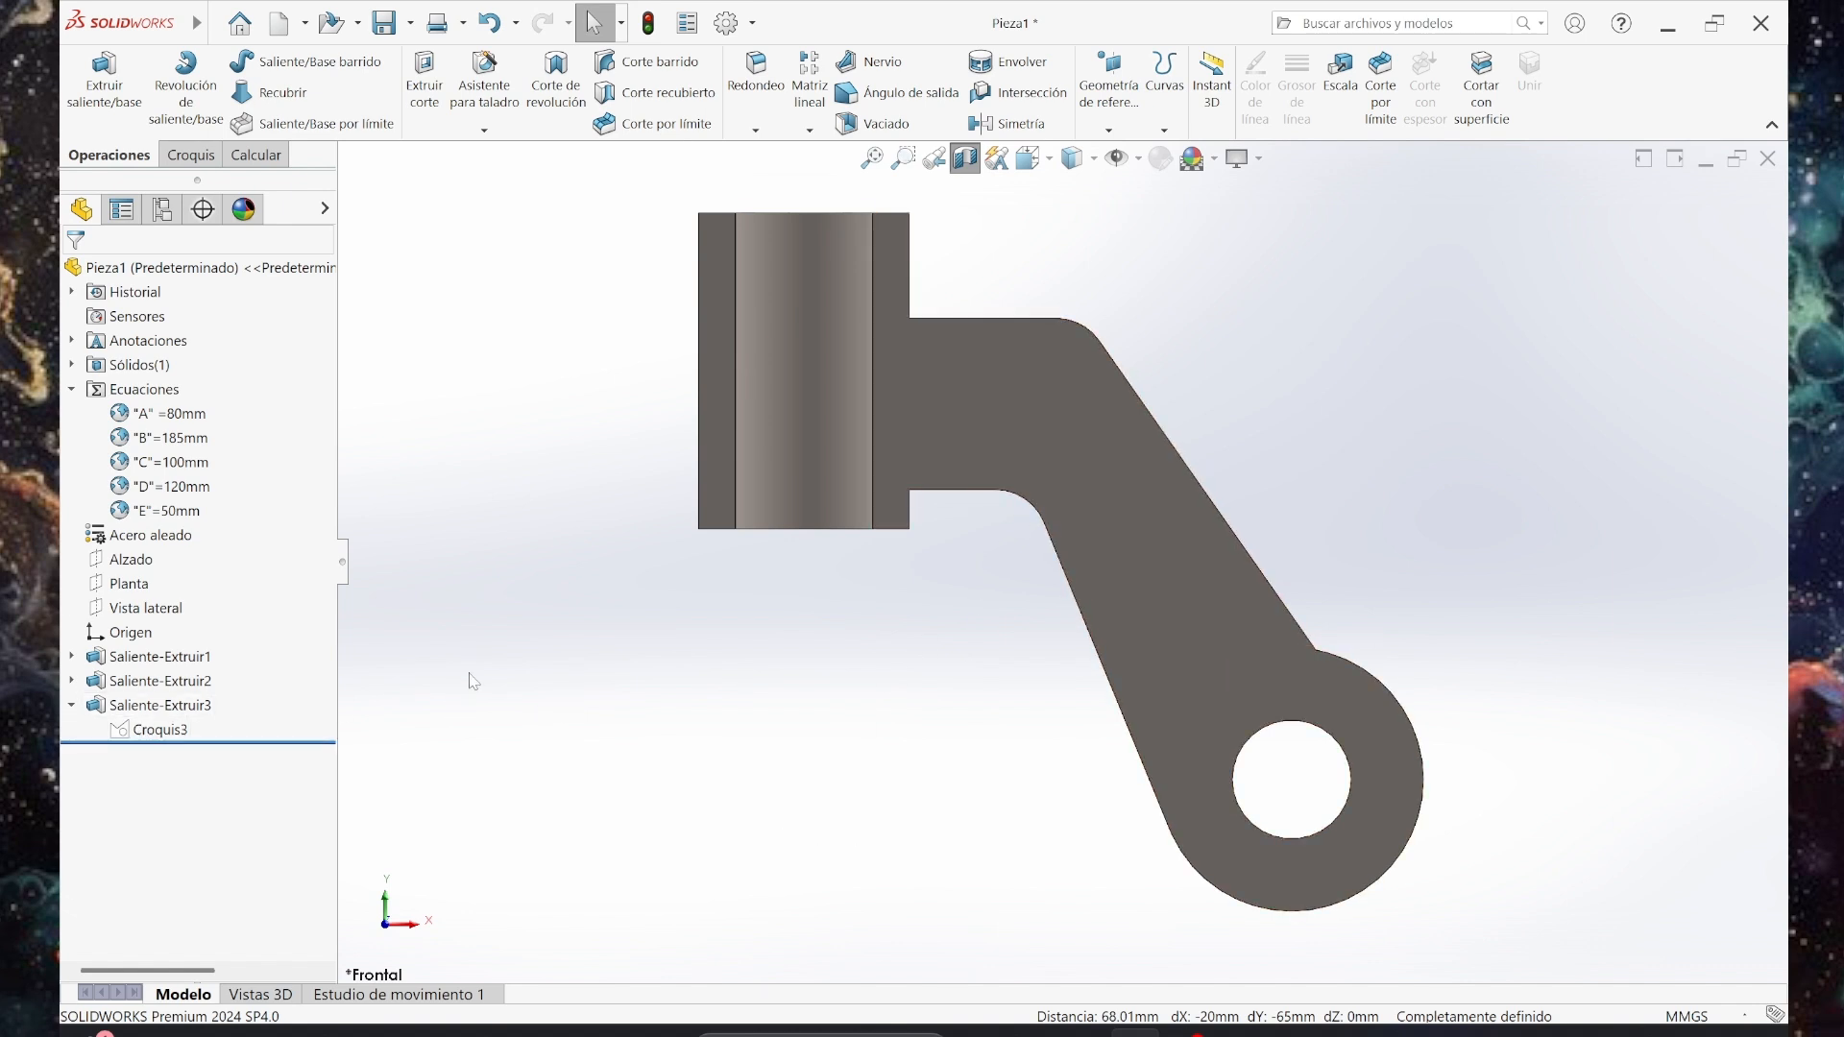
Sketch on the front plane (Alzado) and convert the arm's lower horizontal edge, bend arc and slanted edge into sketch entities.
click(125, 560)
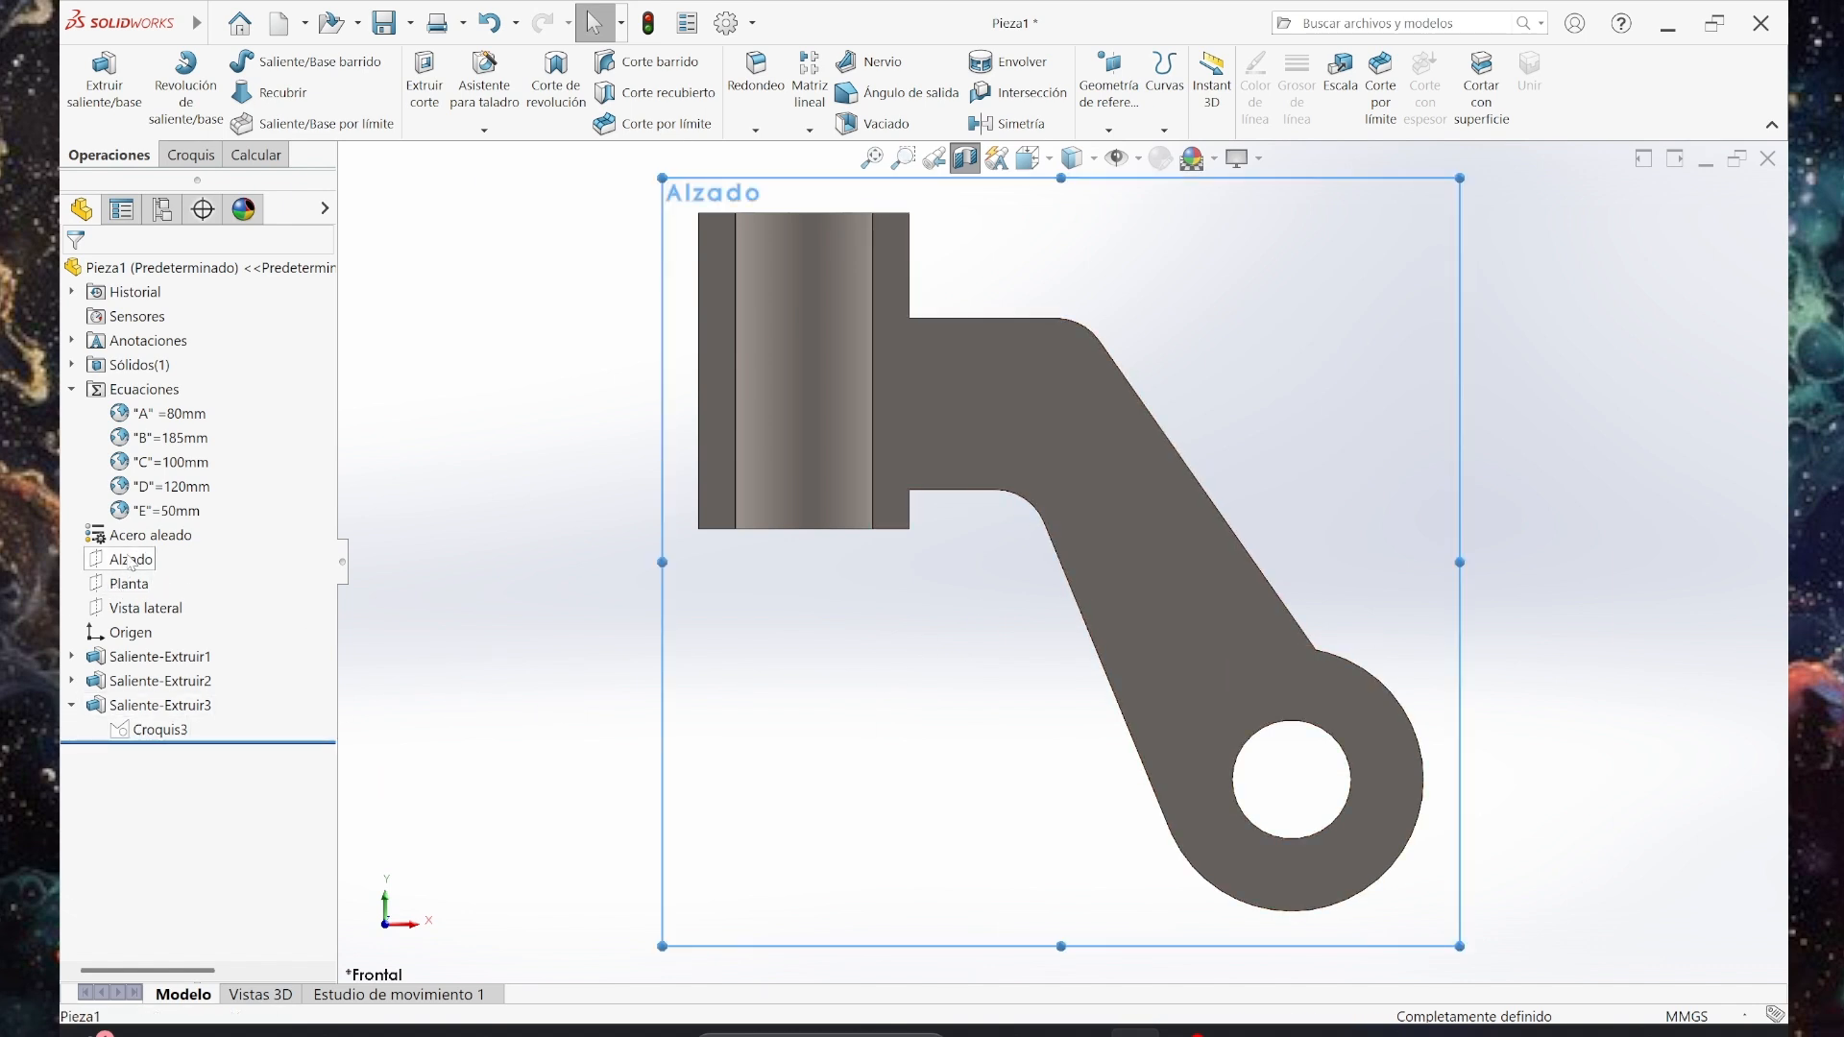
click(144, 529)
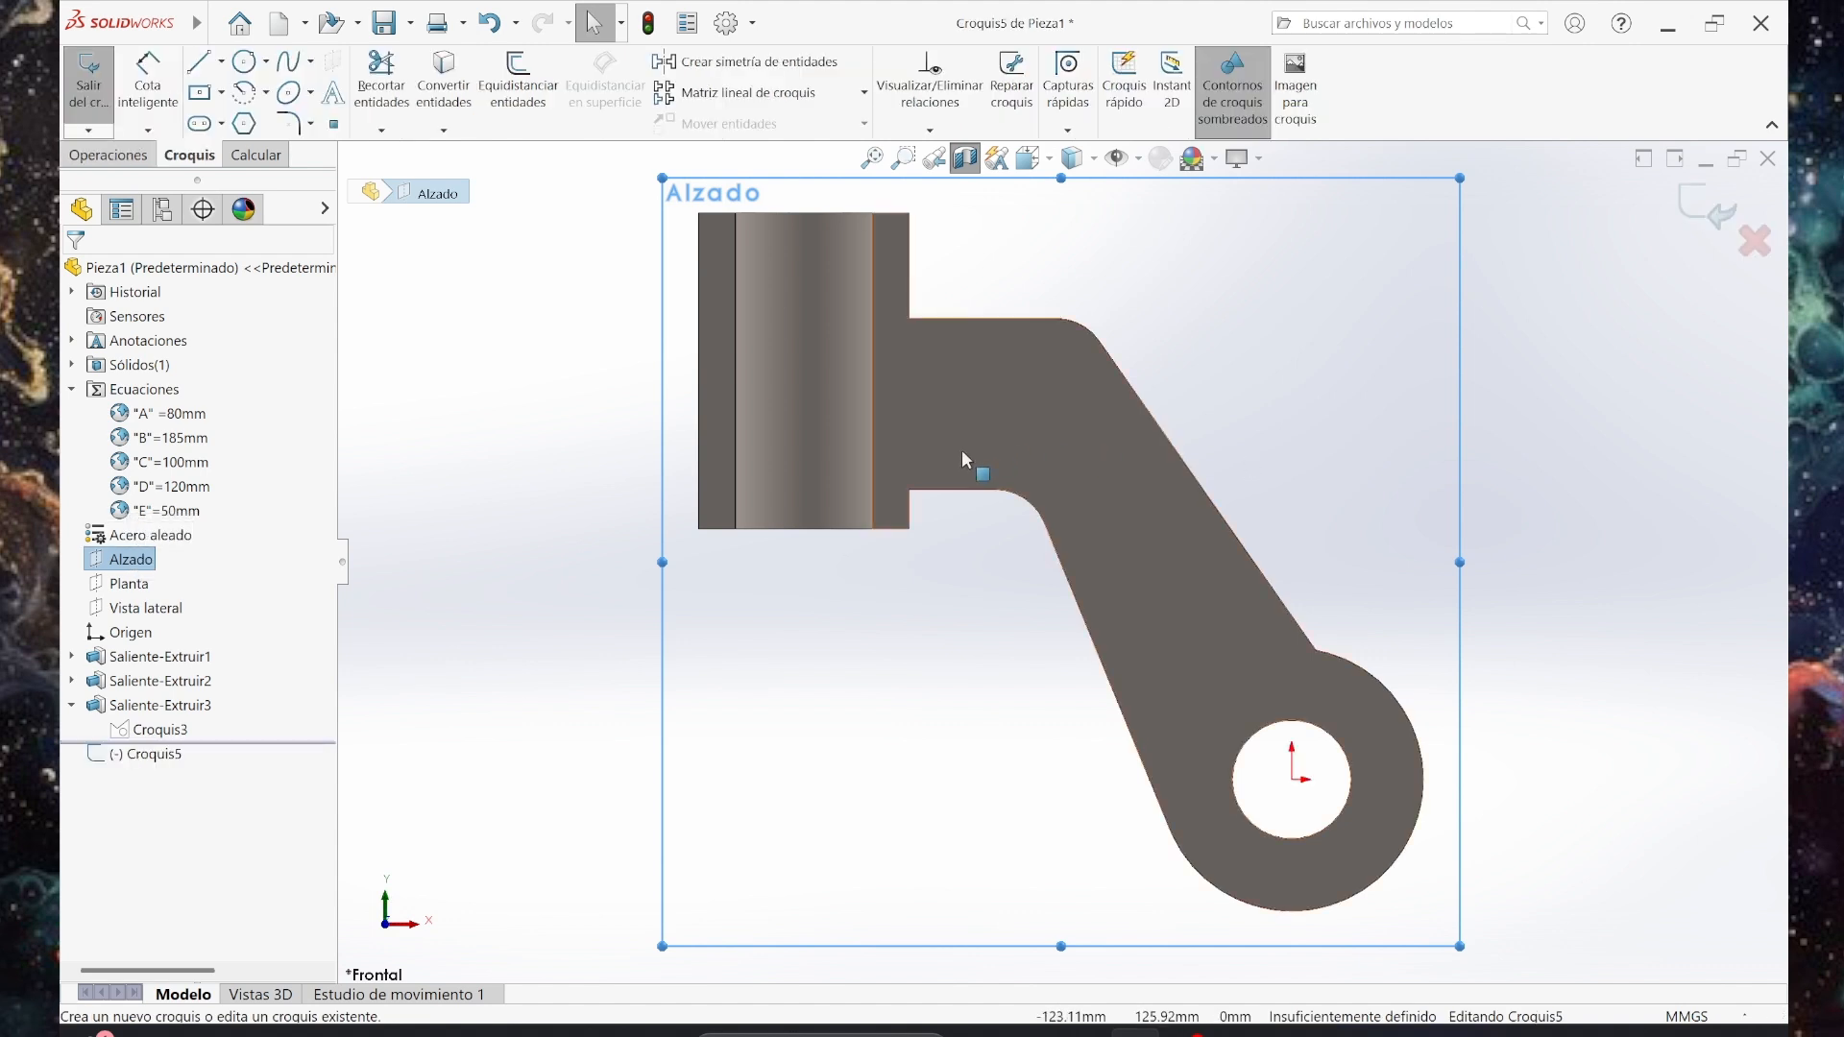
click(443, 76)
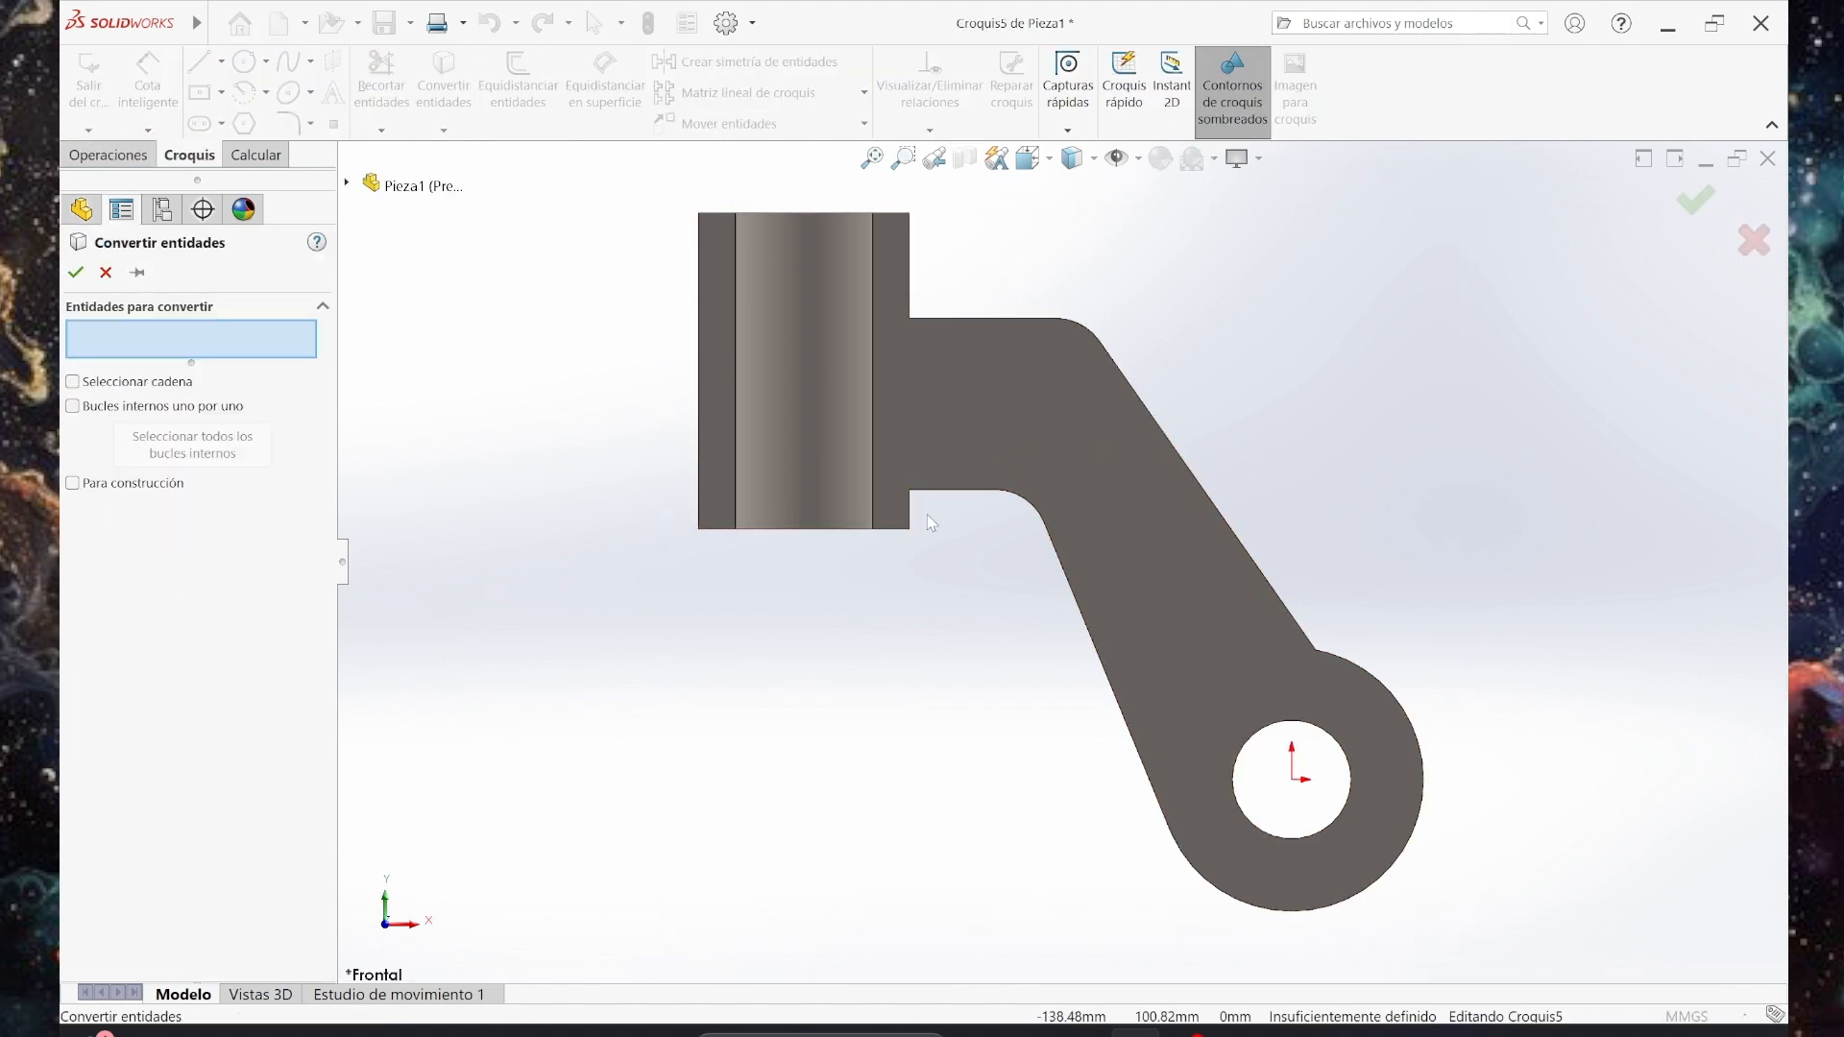
click(932, 490)
click(1040, 513)
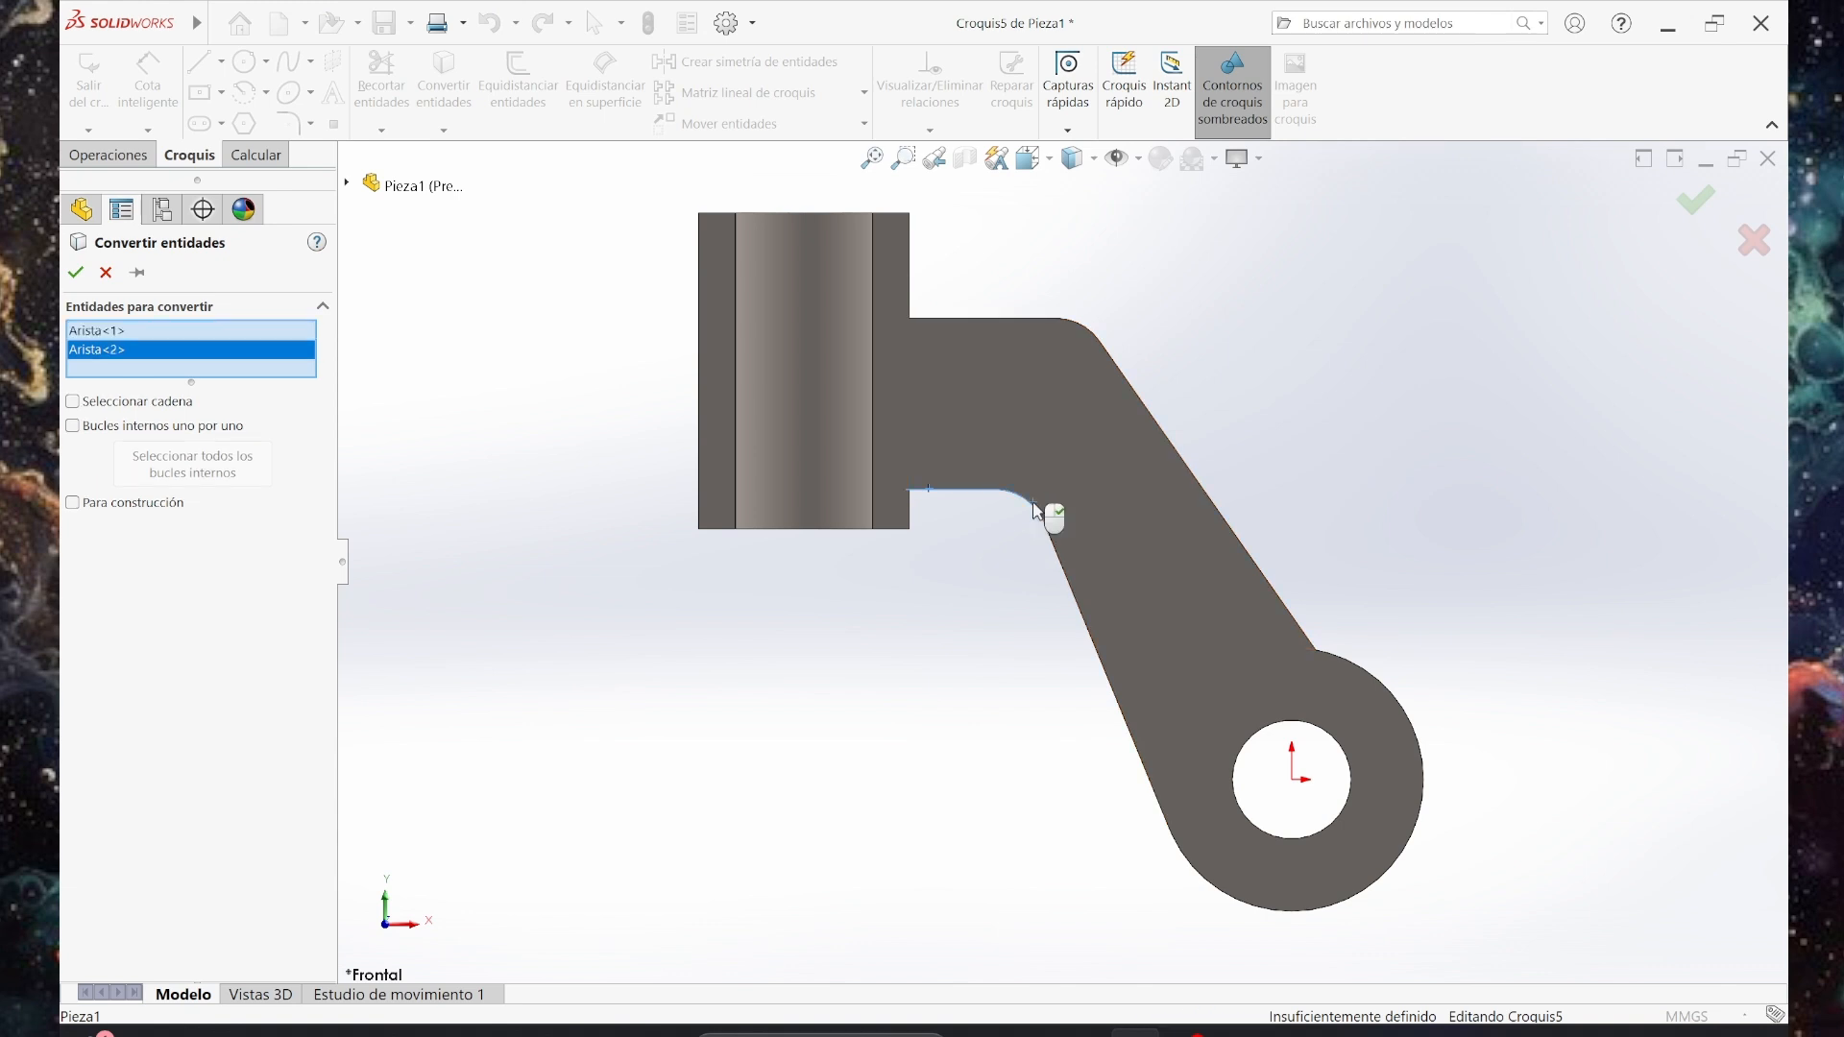
click(1071, 591)
click(76, 273)
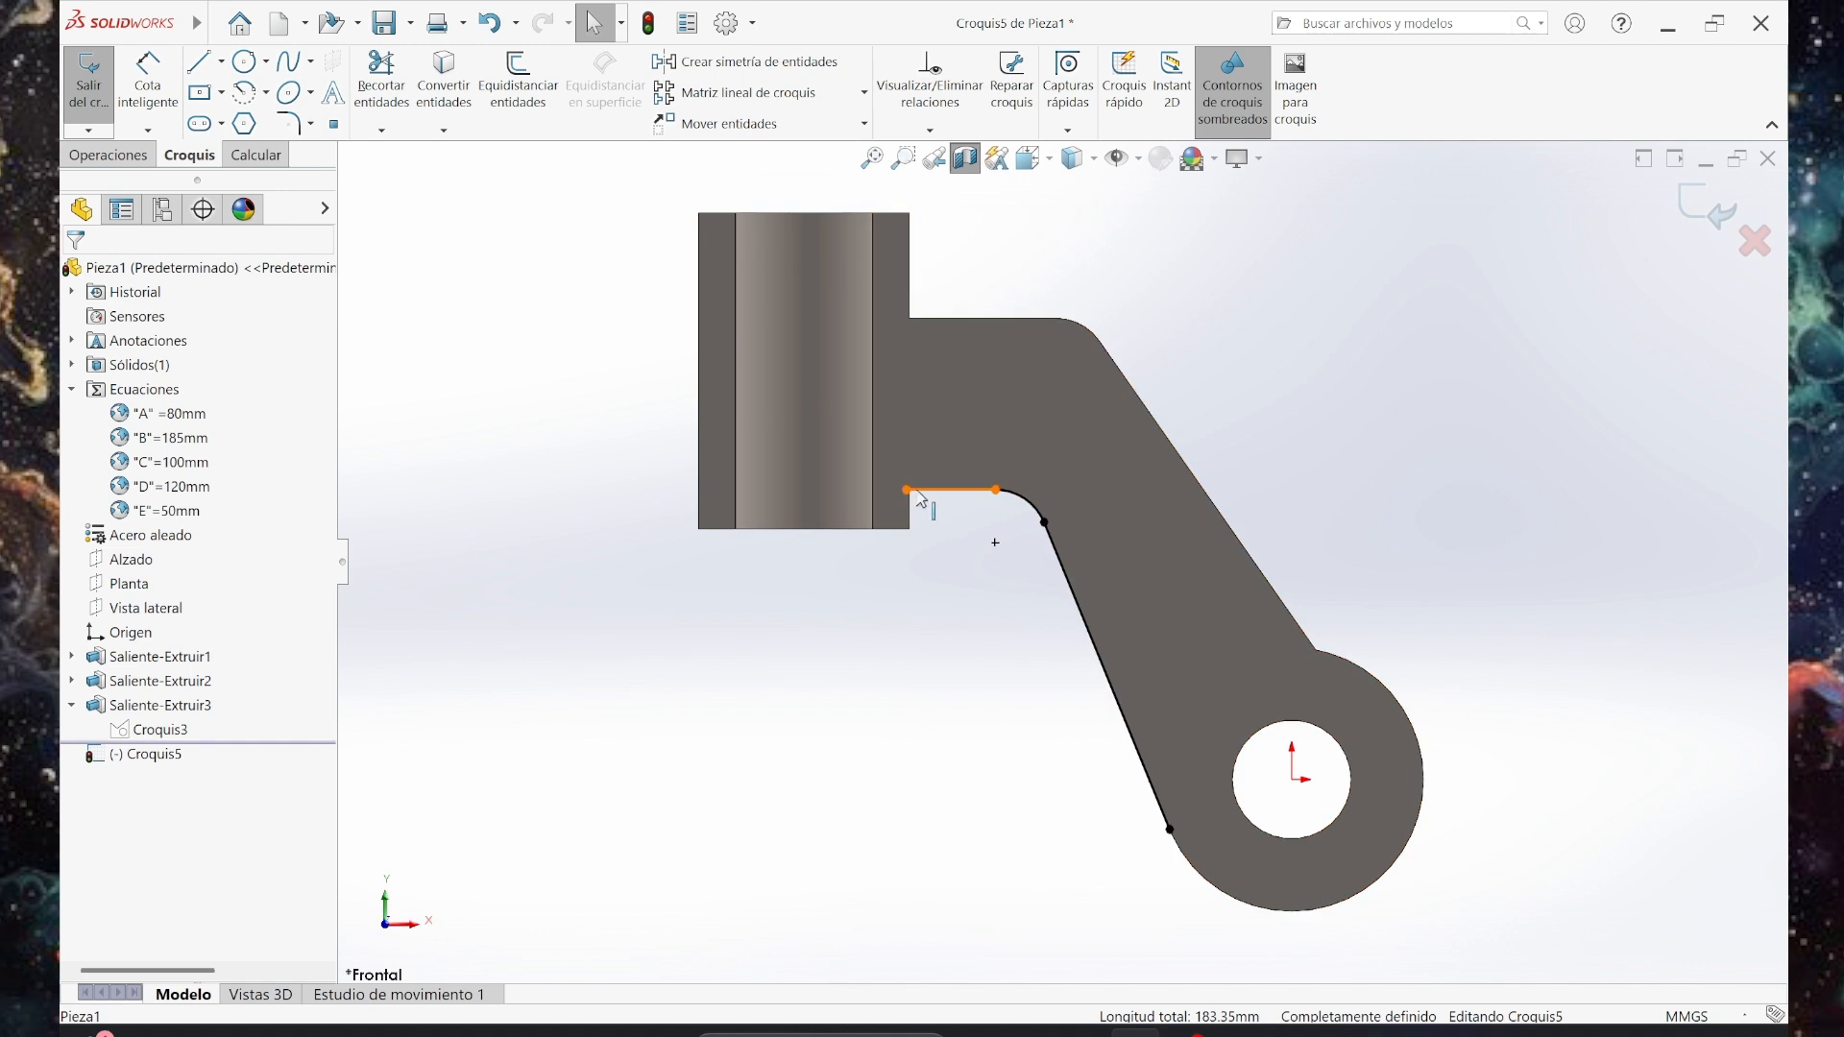
Try moving the converted horizontal line's free end to the vertical cylinder's outer wall and check its position from several angles.
mouse_move(907, 490)
mouse_down()
mouse_move(874, 498)
mouse_move(911, 503)
mouse_up()
scroll(884, 495, up, 2)
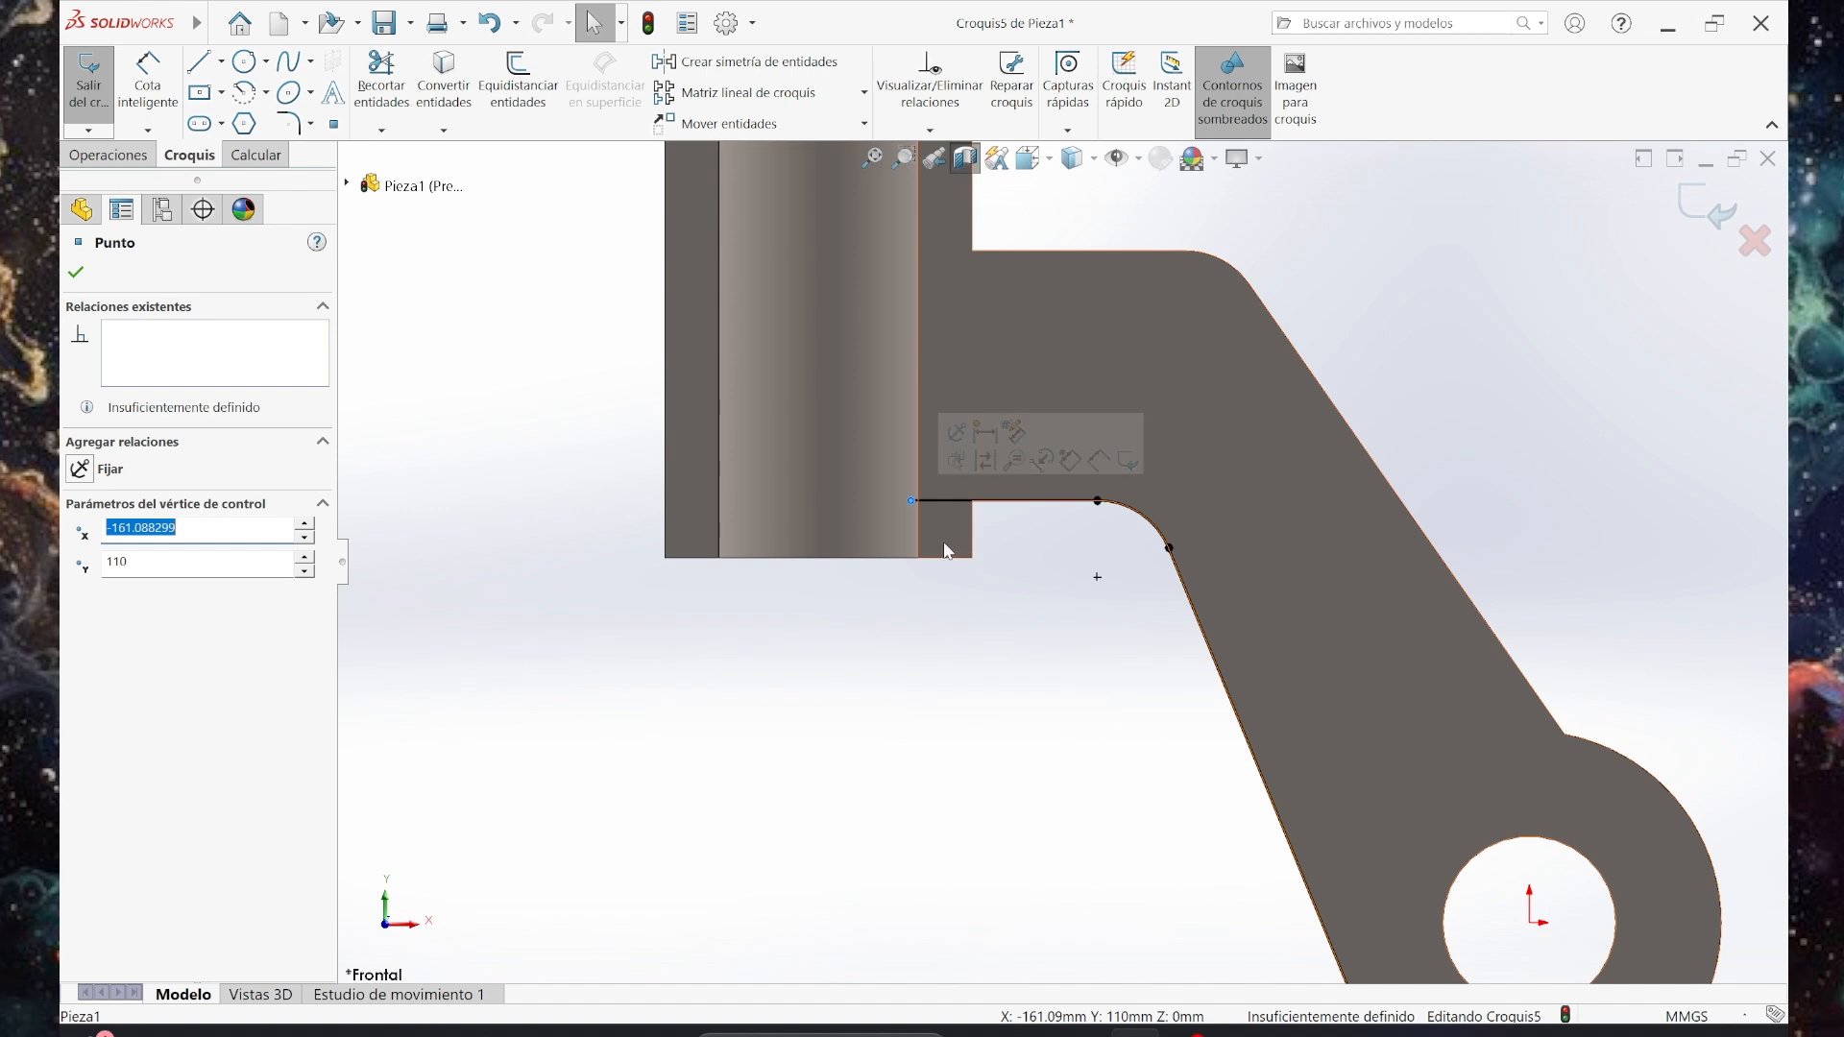
drag(911, 503, 974, 524)
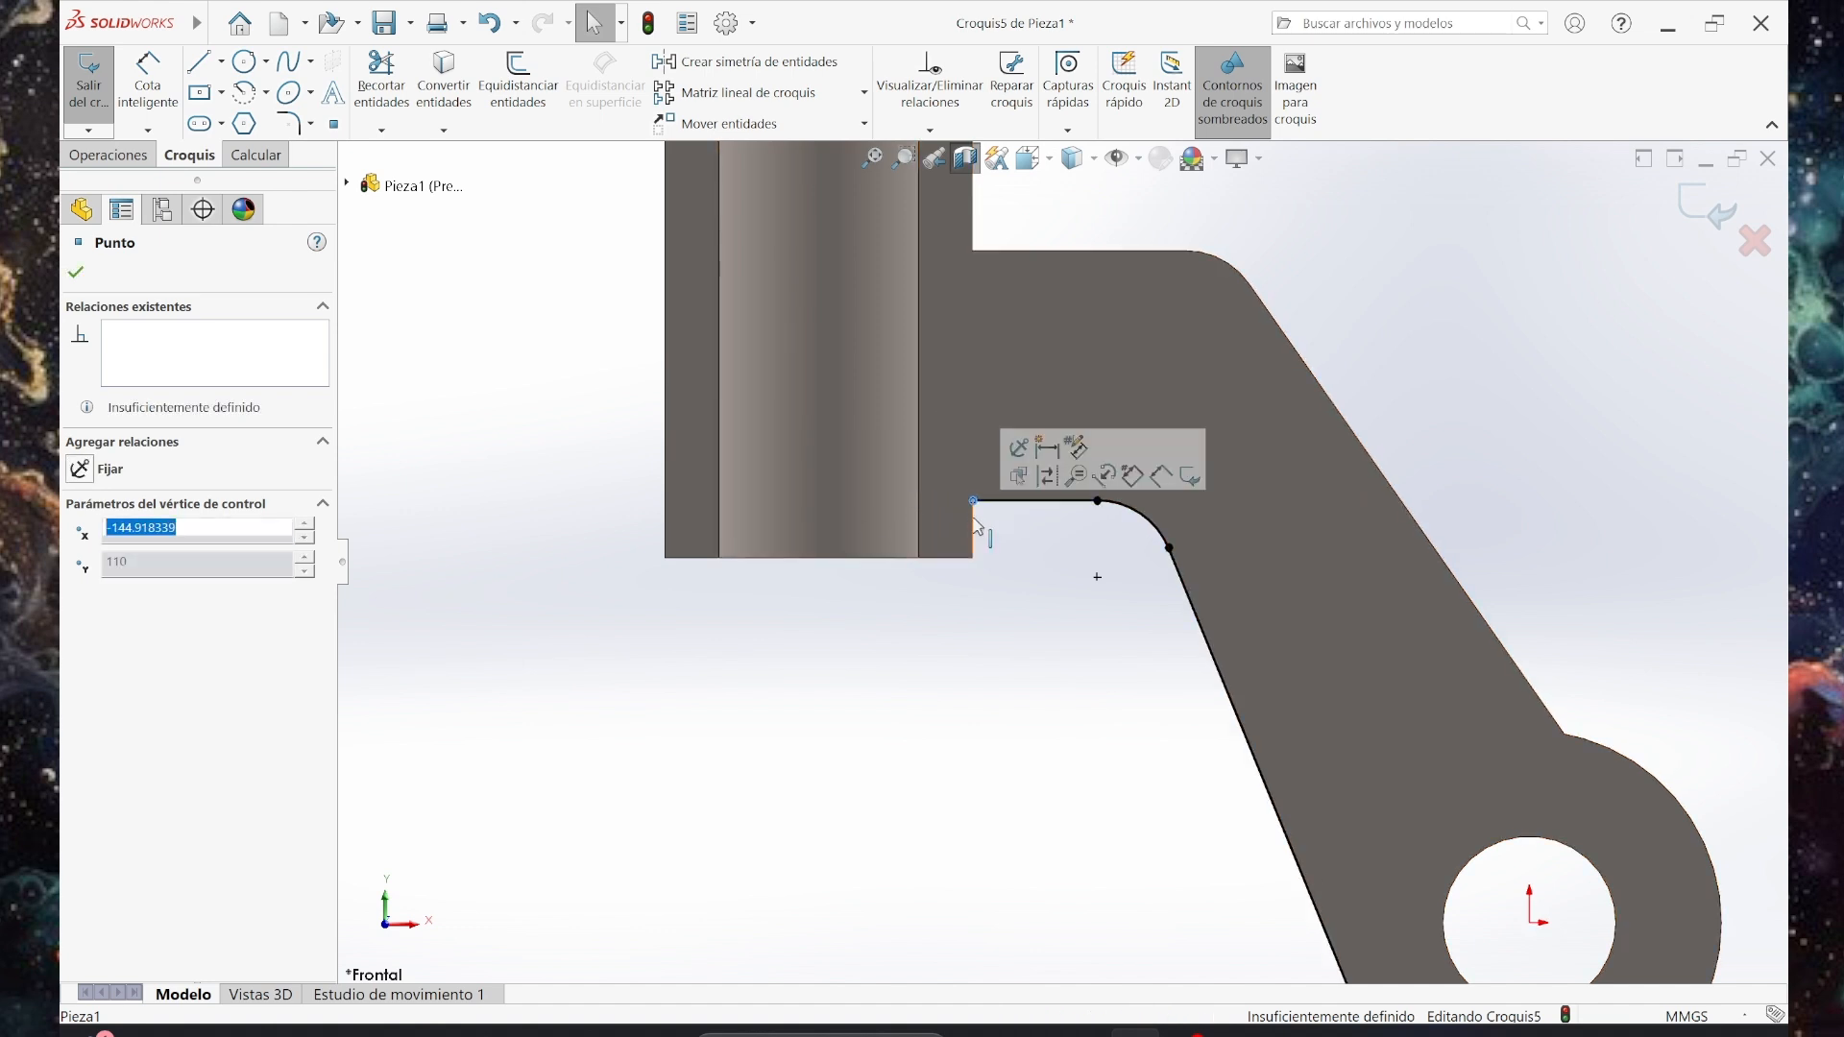
key(Escape)
mouse_move(1378, 486)
middle_down()
mouse_move(1140, 522)
mouse_move(1167, 677)
middle_up()
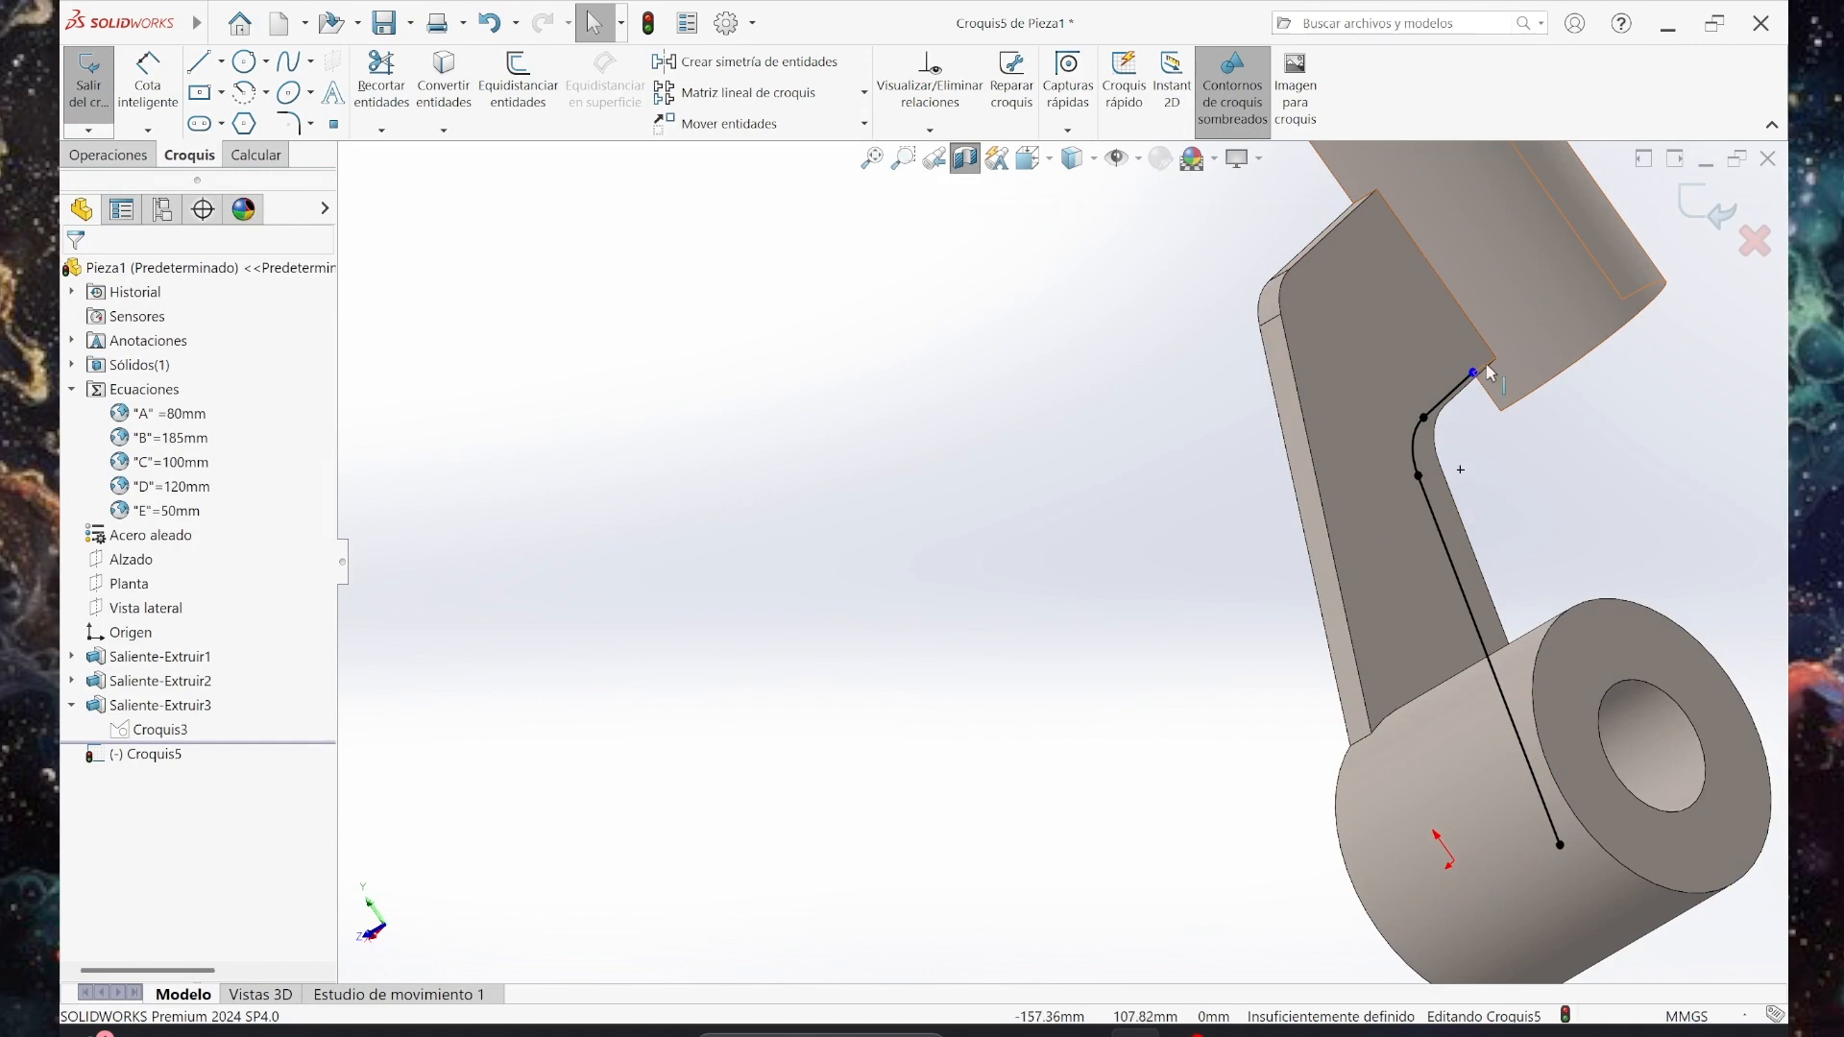
middle_drag(1465, 385, 1161, 596)
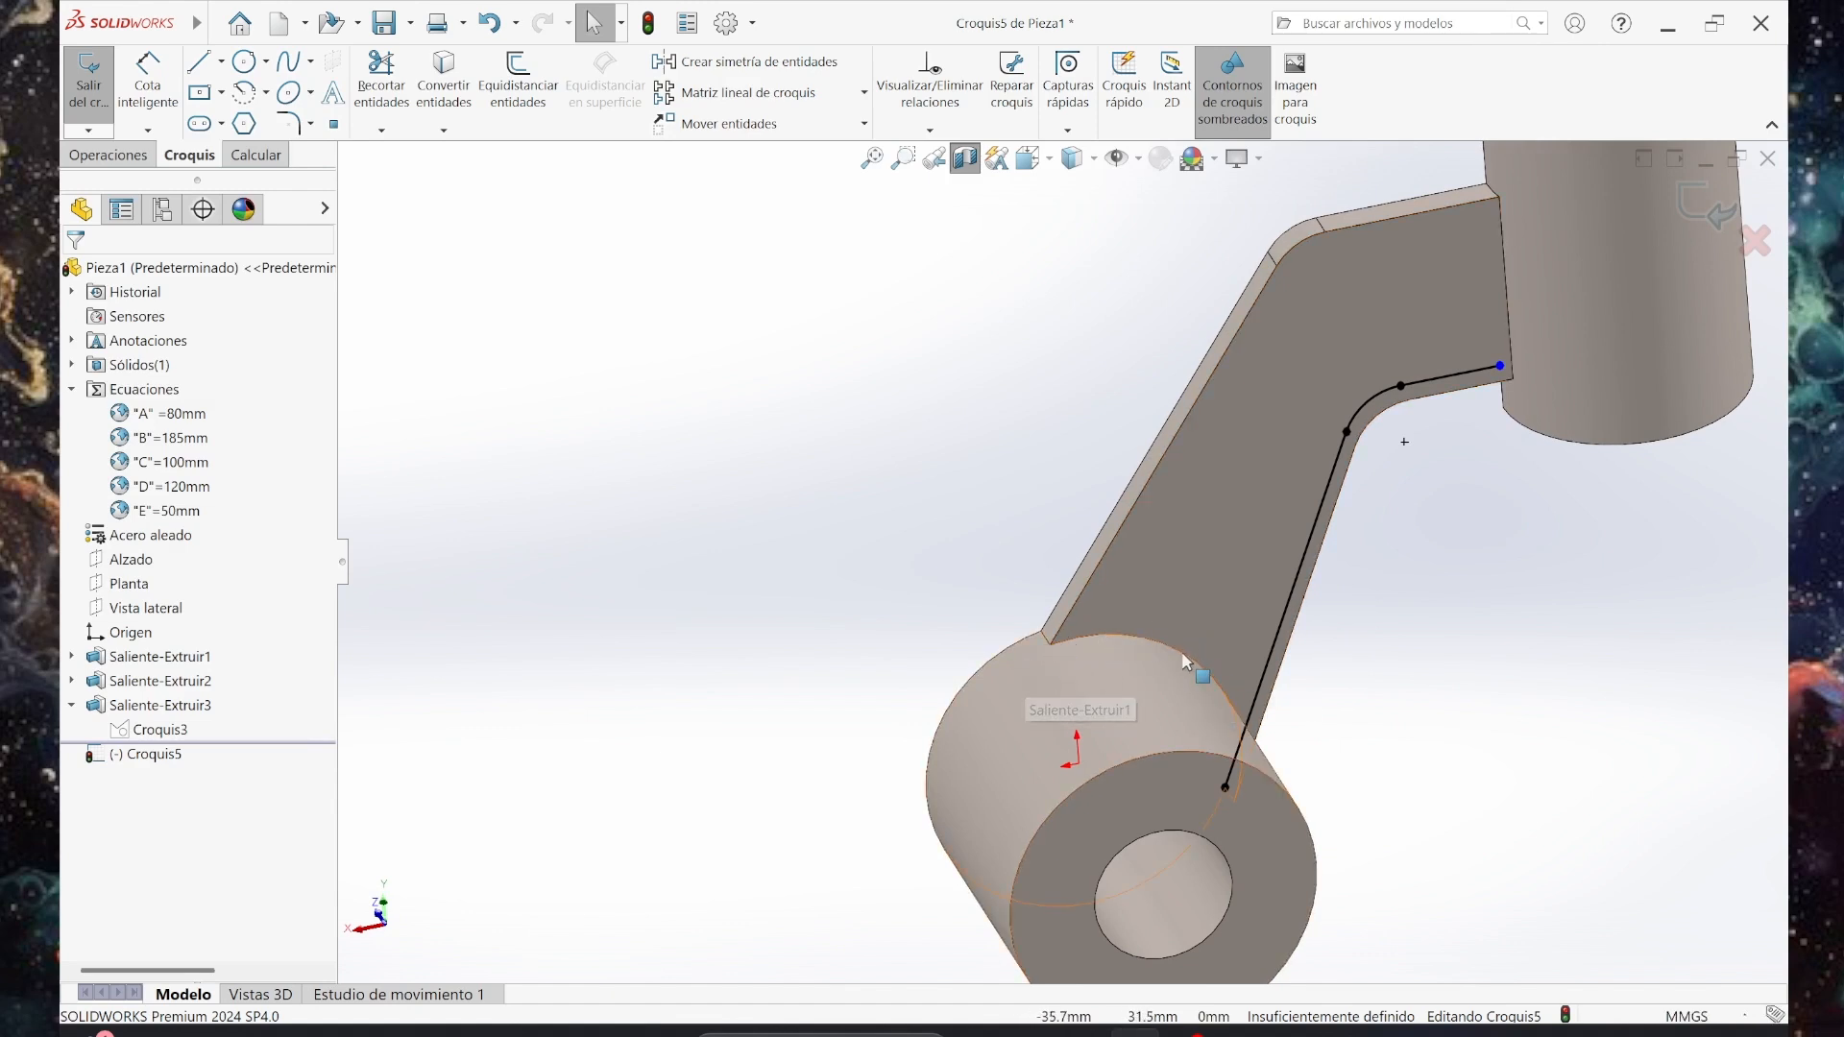
mouse_move(1067, 645)
middle_down()
mouse_move(1177, 616)
mouse_move(1074, 664)
middle_up()
middle_drag(832, 752, 1010, 736)
scroll(908, 520, up, 2)
scroll(682, 375, down, 5)
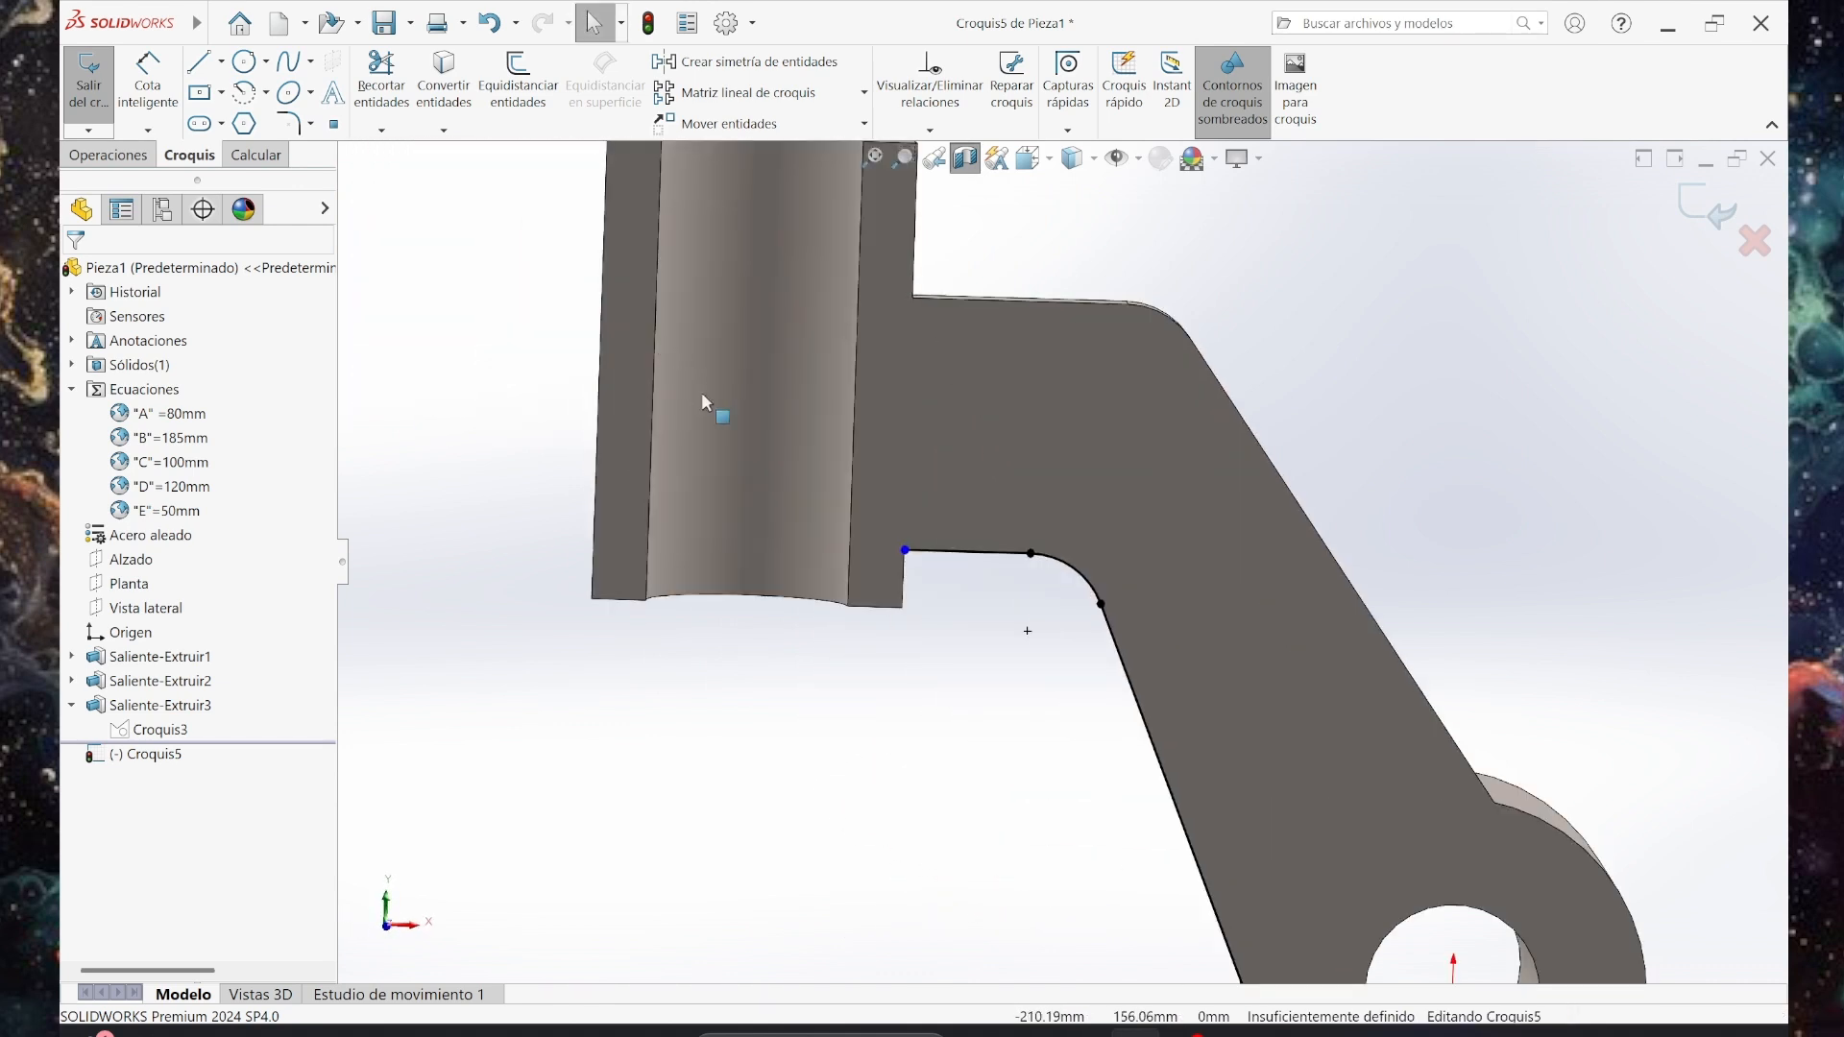
Extend the converted horizontal line's free end through the vertical cylinder's wall to the edge of its bore.
click(1057, 662)
drag(1056, 662, 978, 667)
middle_drag(1148, 821, 1094, 843)
key(Escape)
middle_drag(1103, 742, 1135, 719)
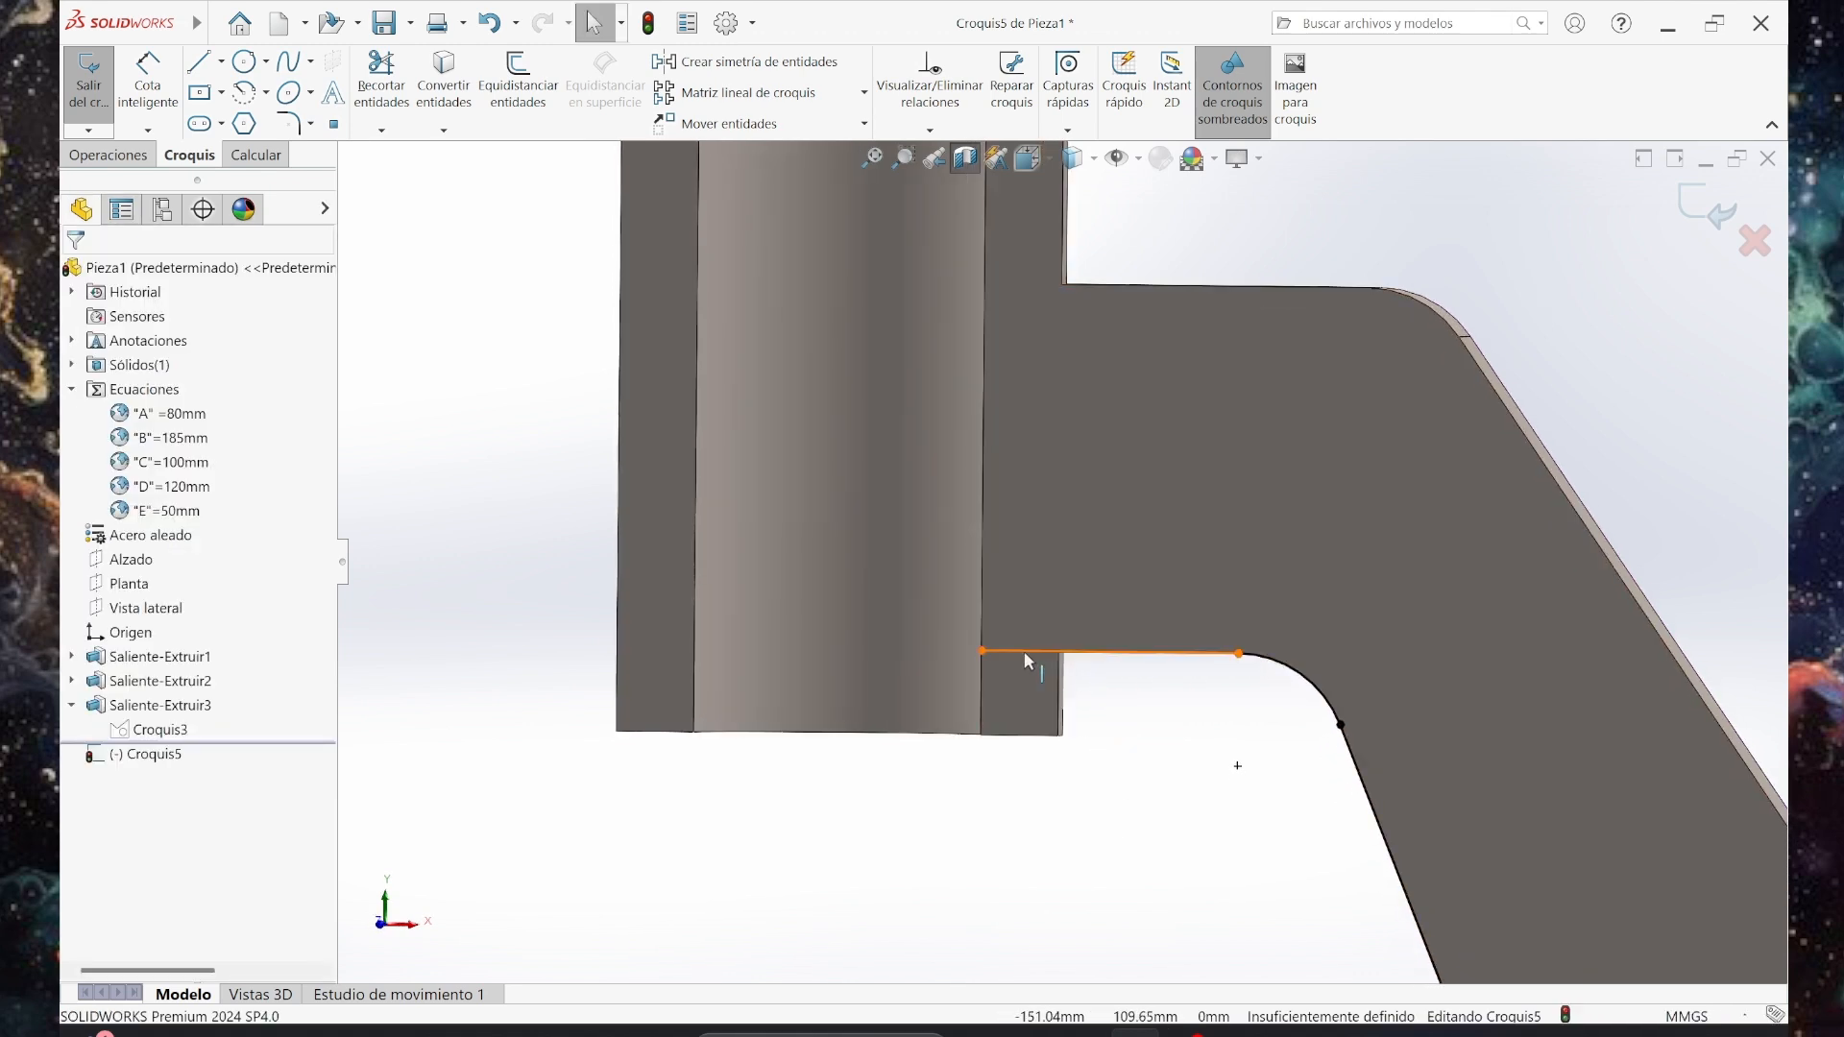
click(981, 651)
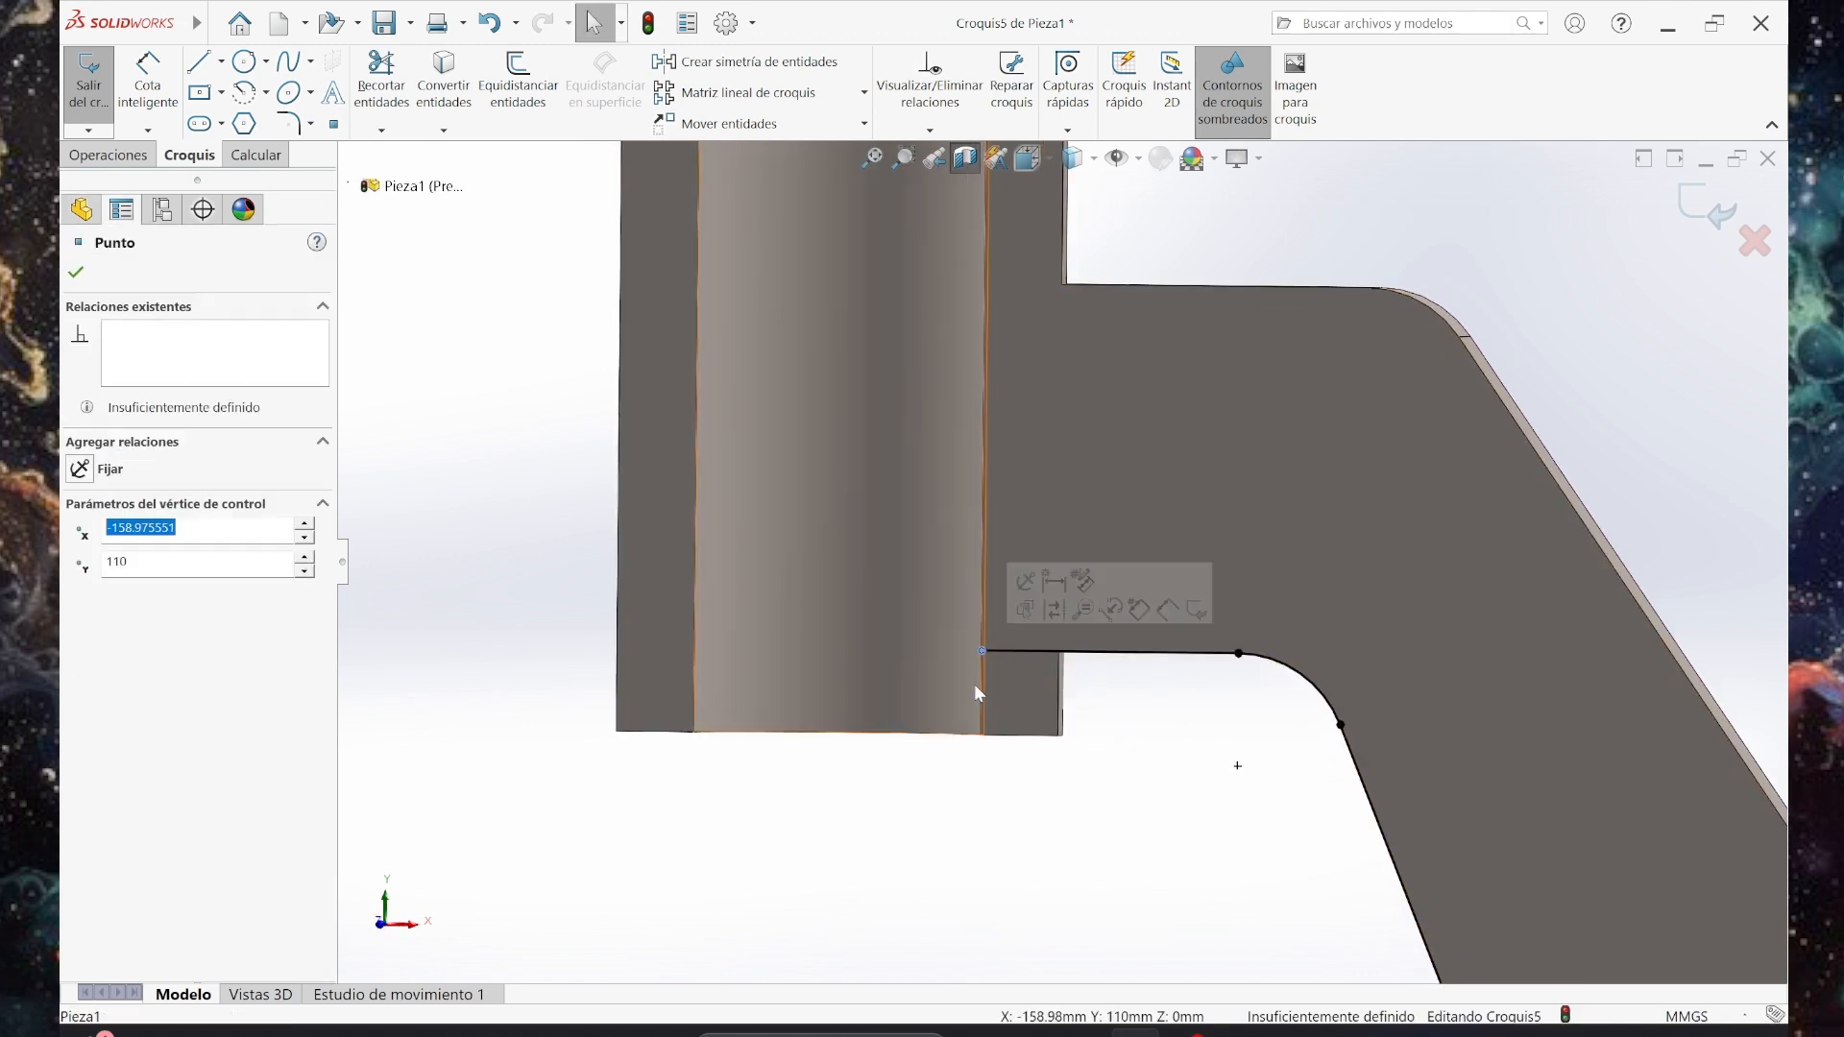
click(985, 745)
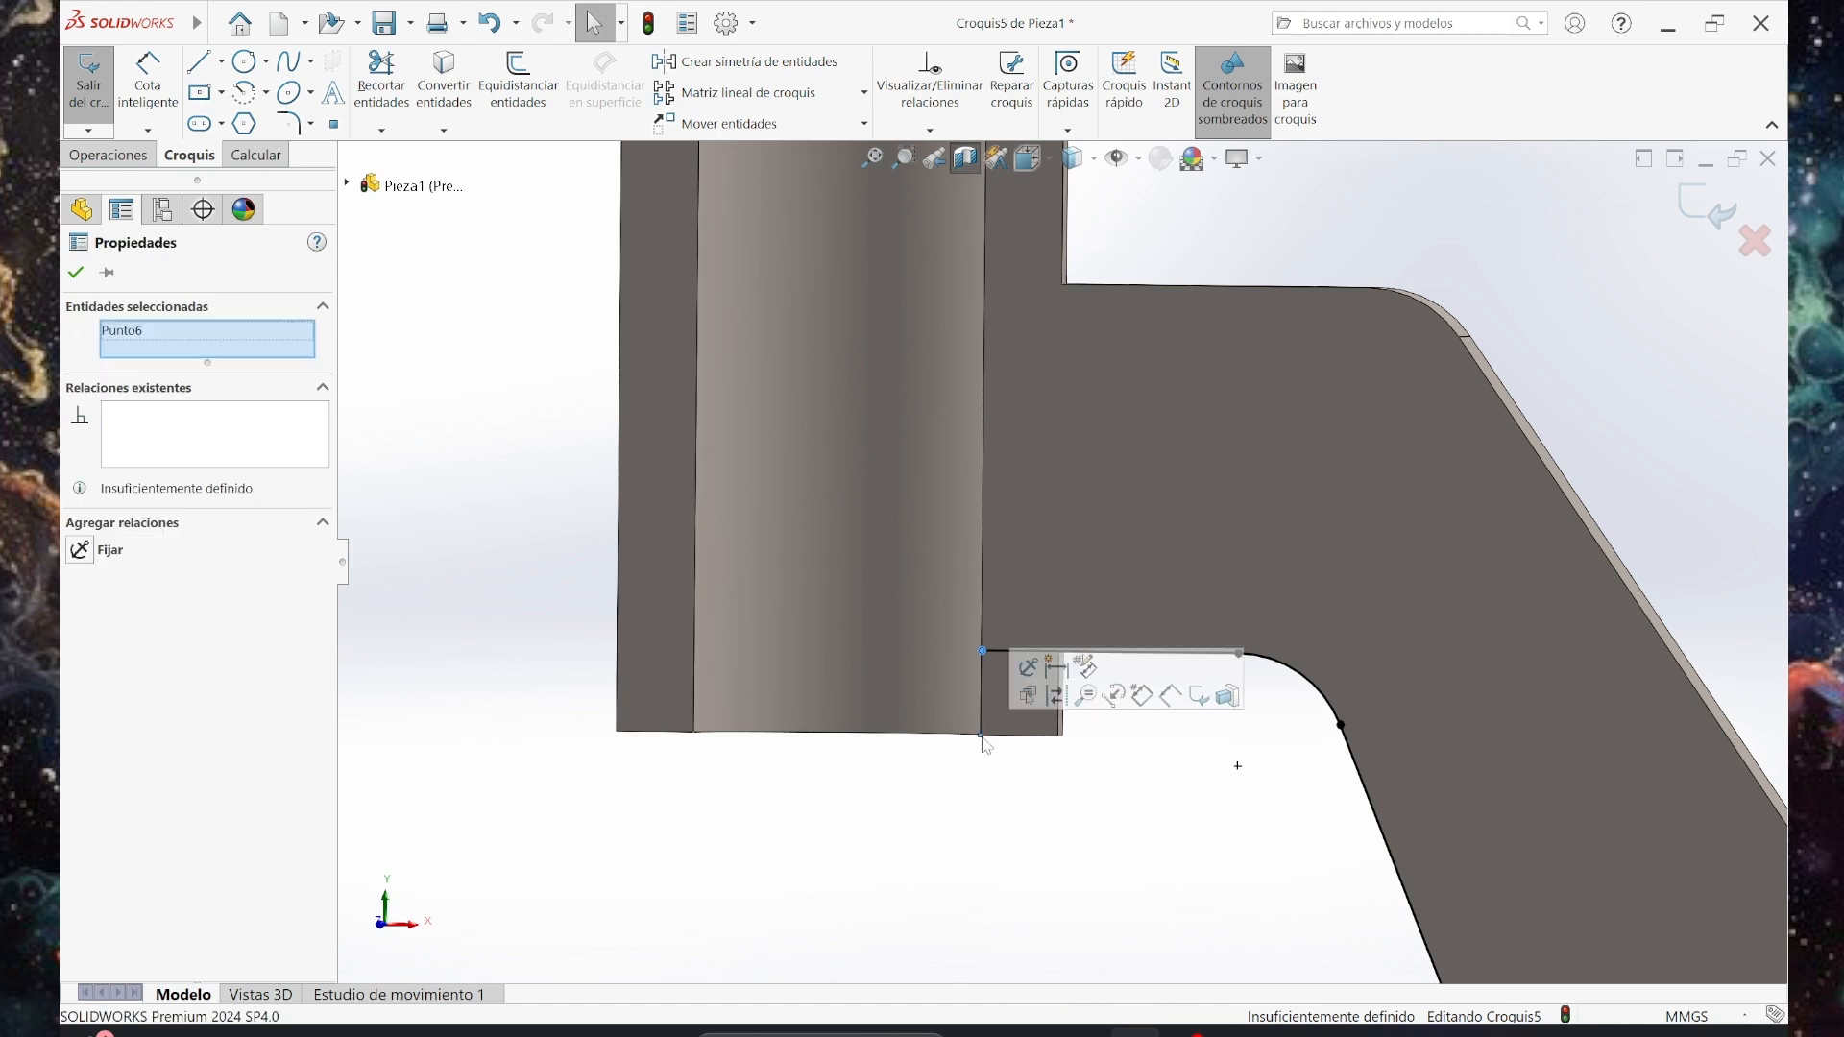
click(465, 568)
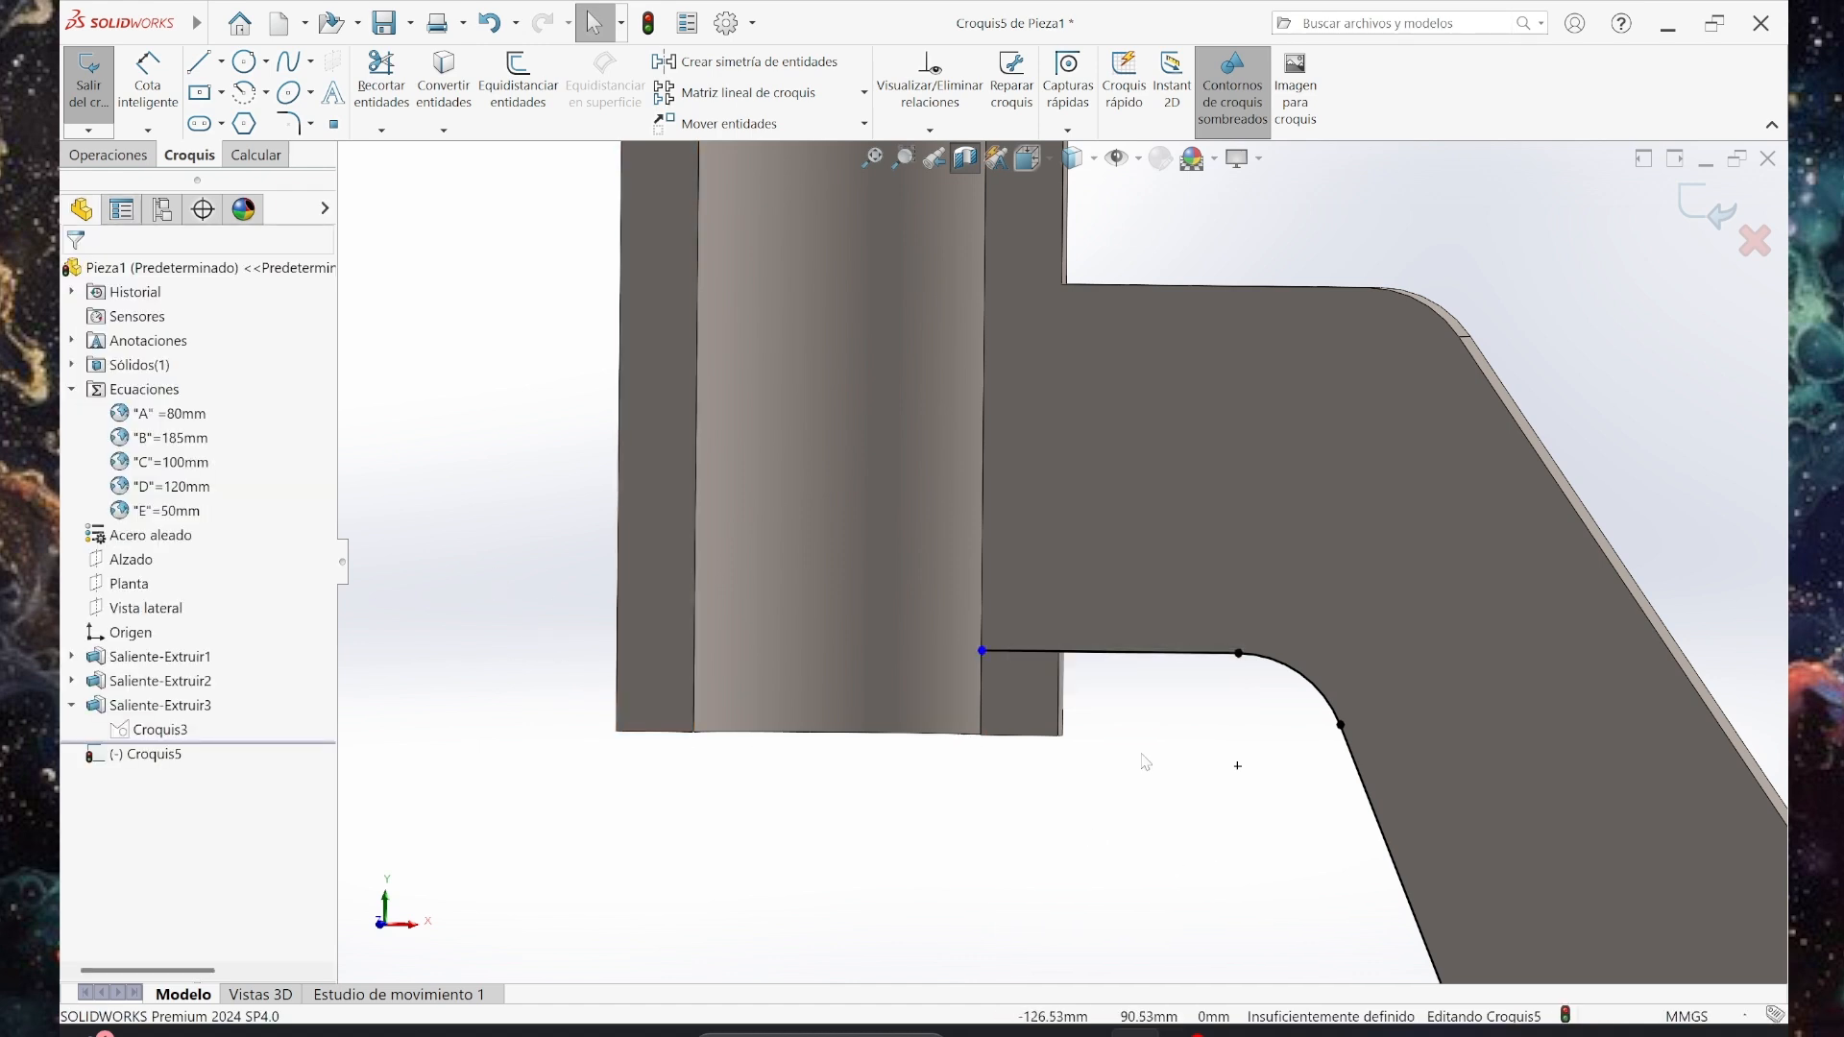
click(988, 649)
click(487, 200)
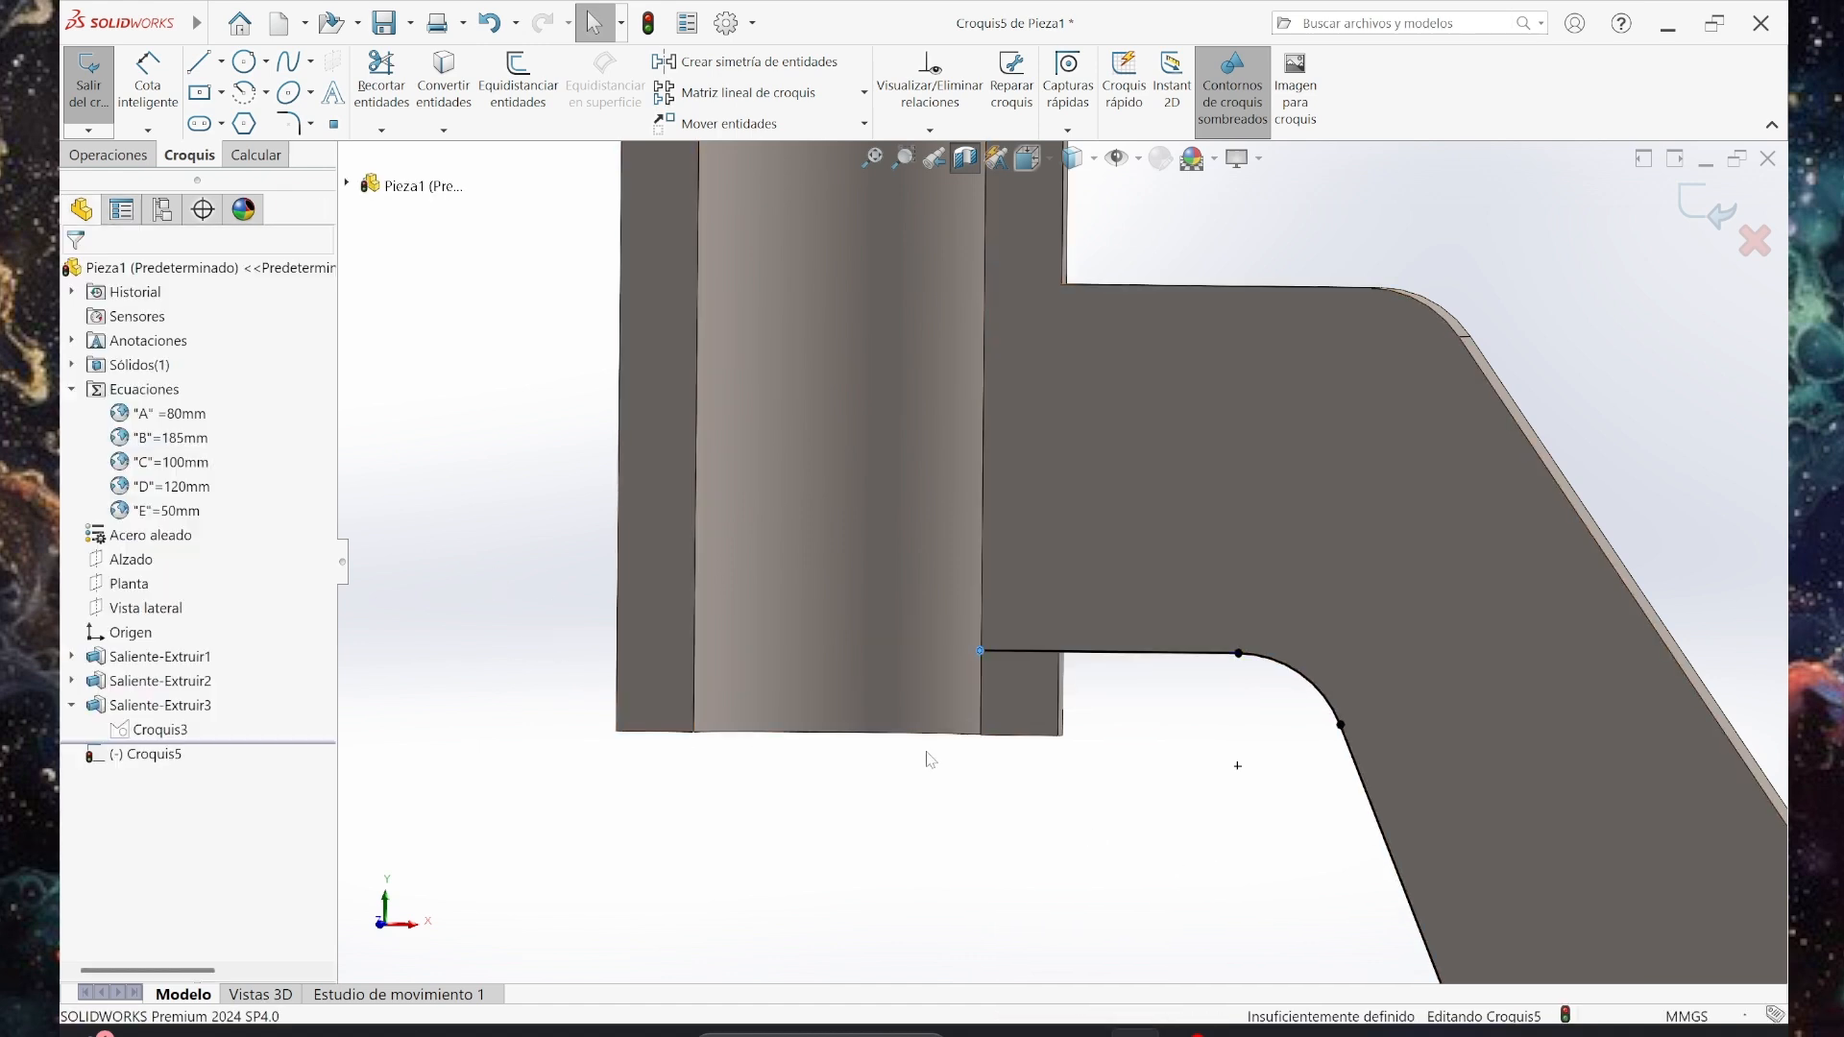
Convert the bottom edge of the vertical cylinder's bore into a reference line in the sketch.
click(444, 86)
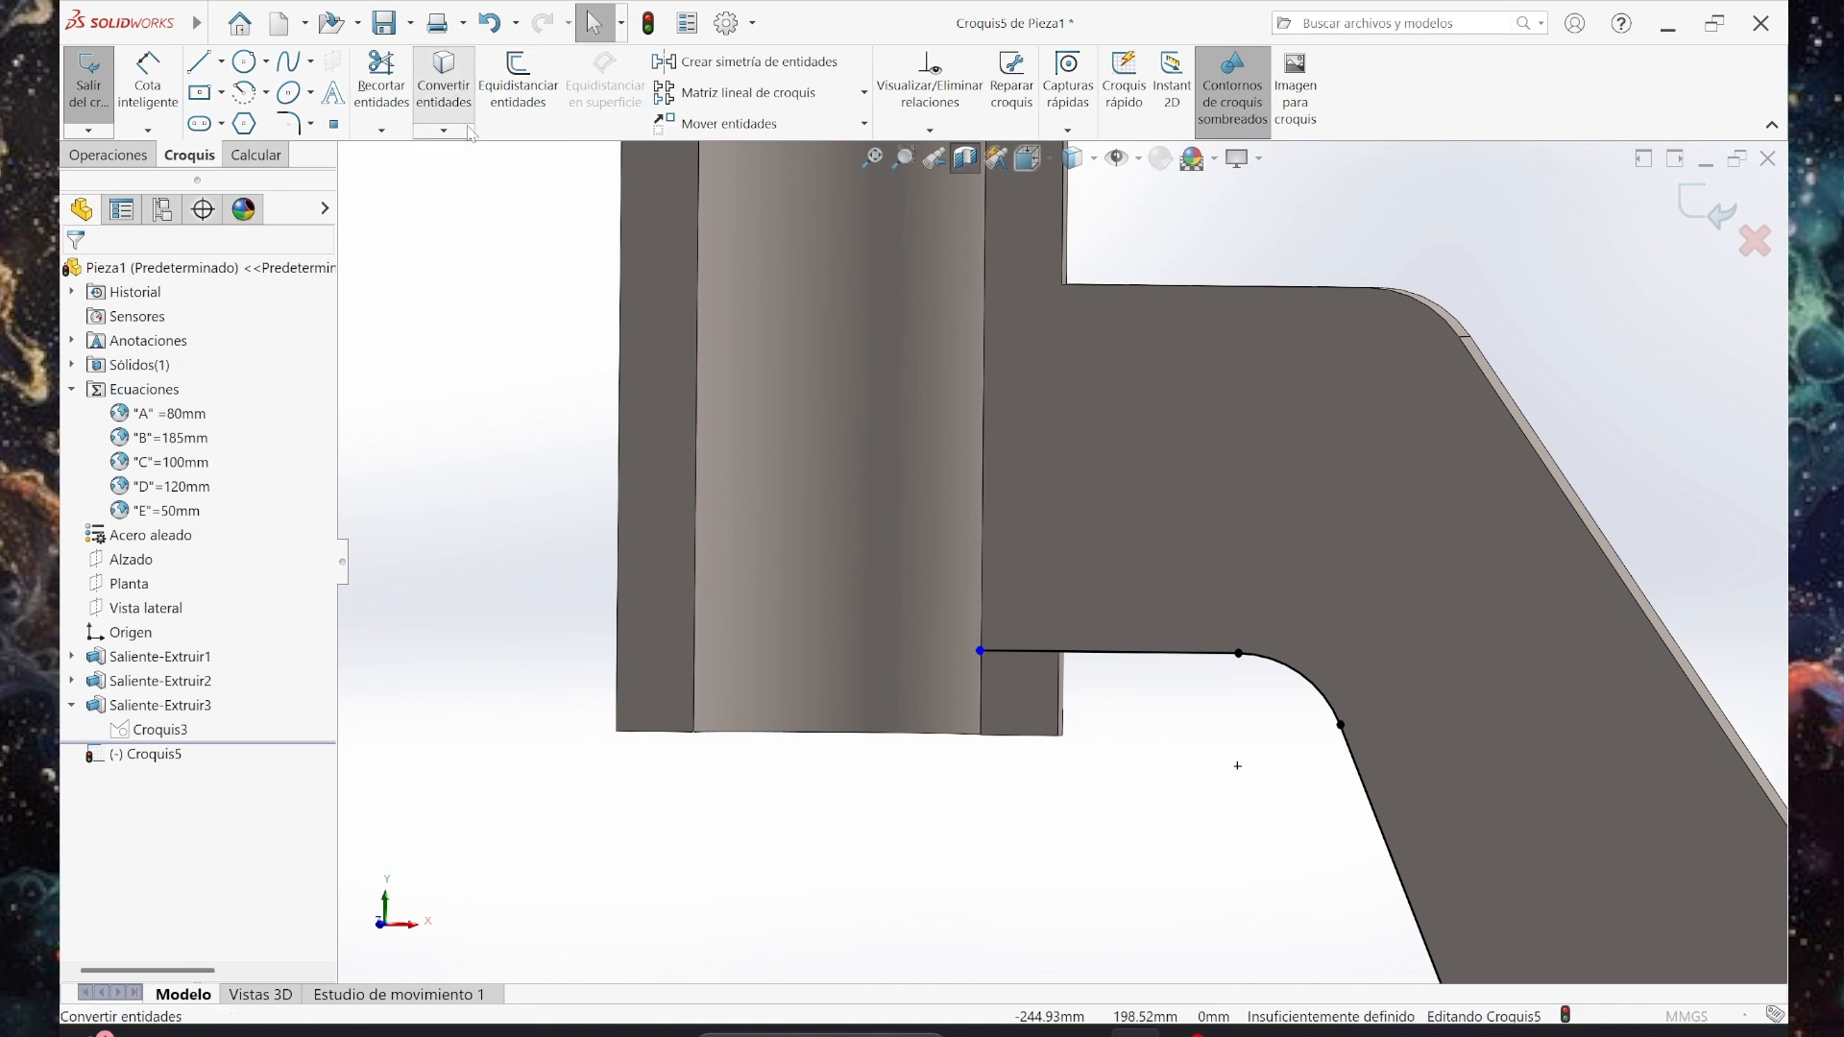
click(901, 735)
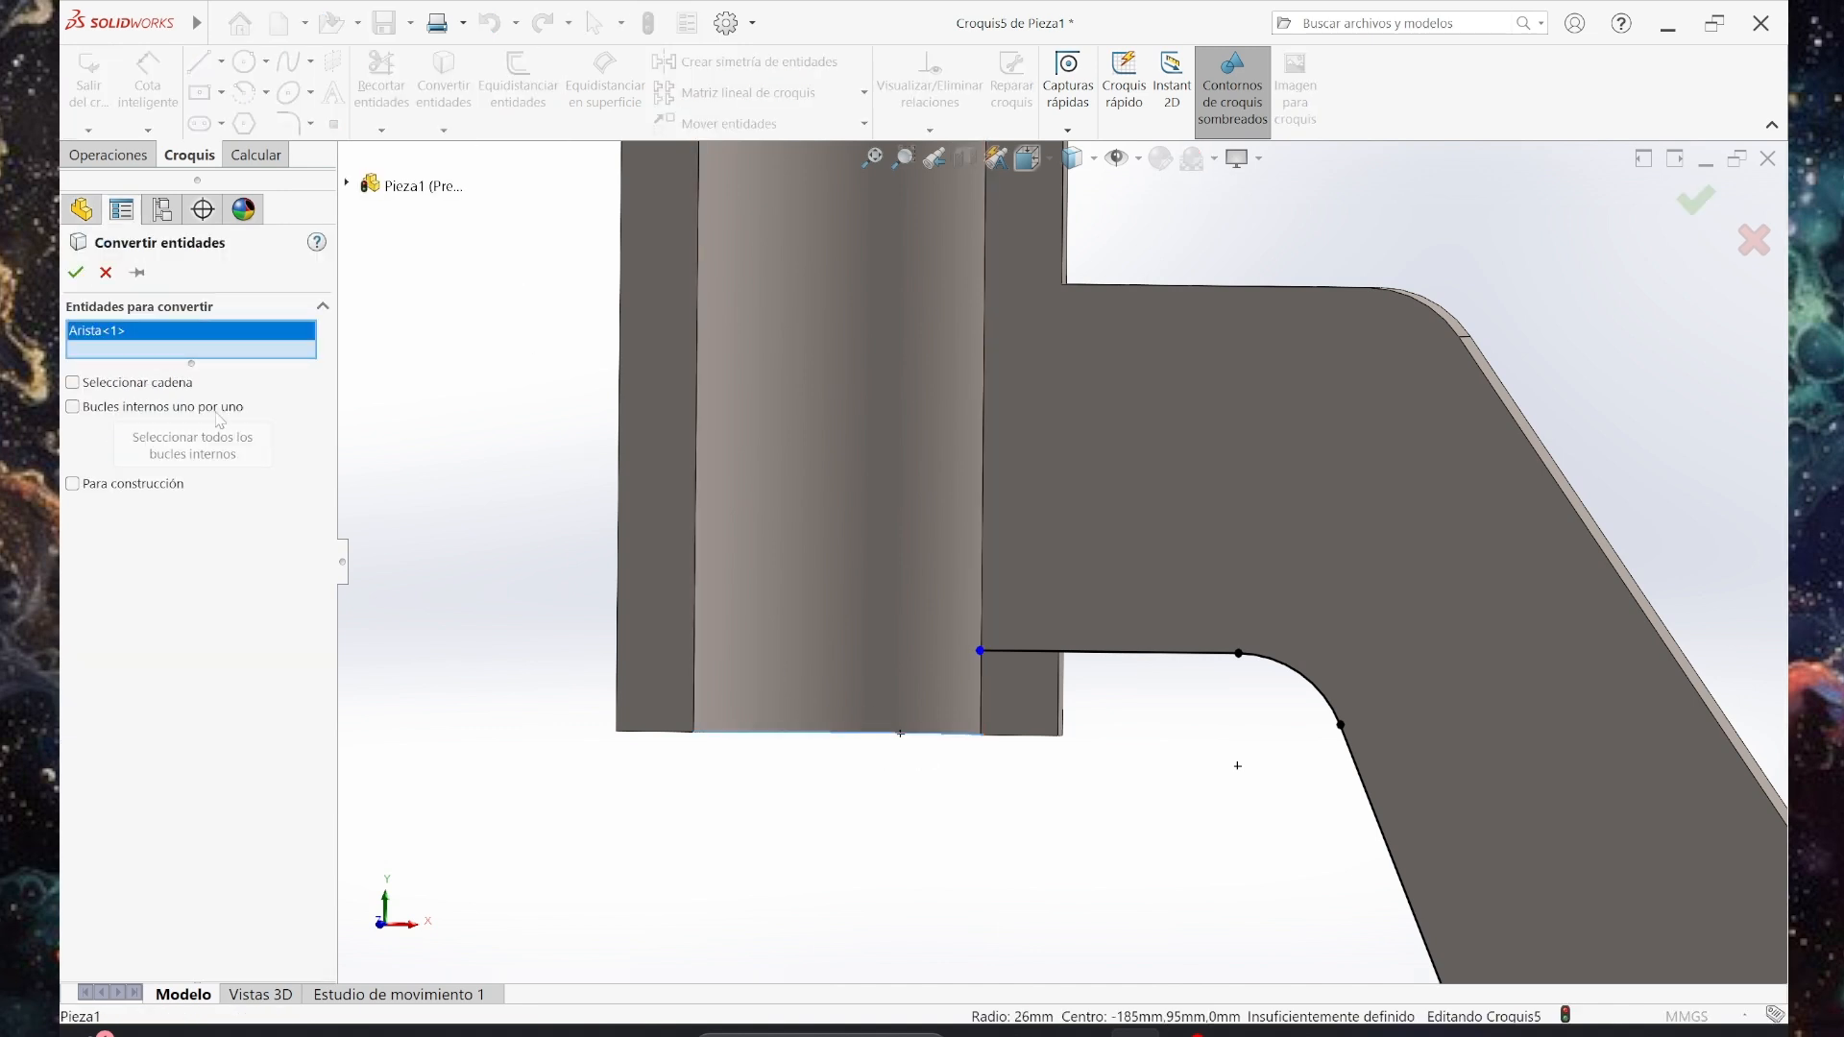
click(74, 274)
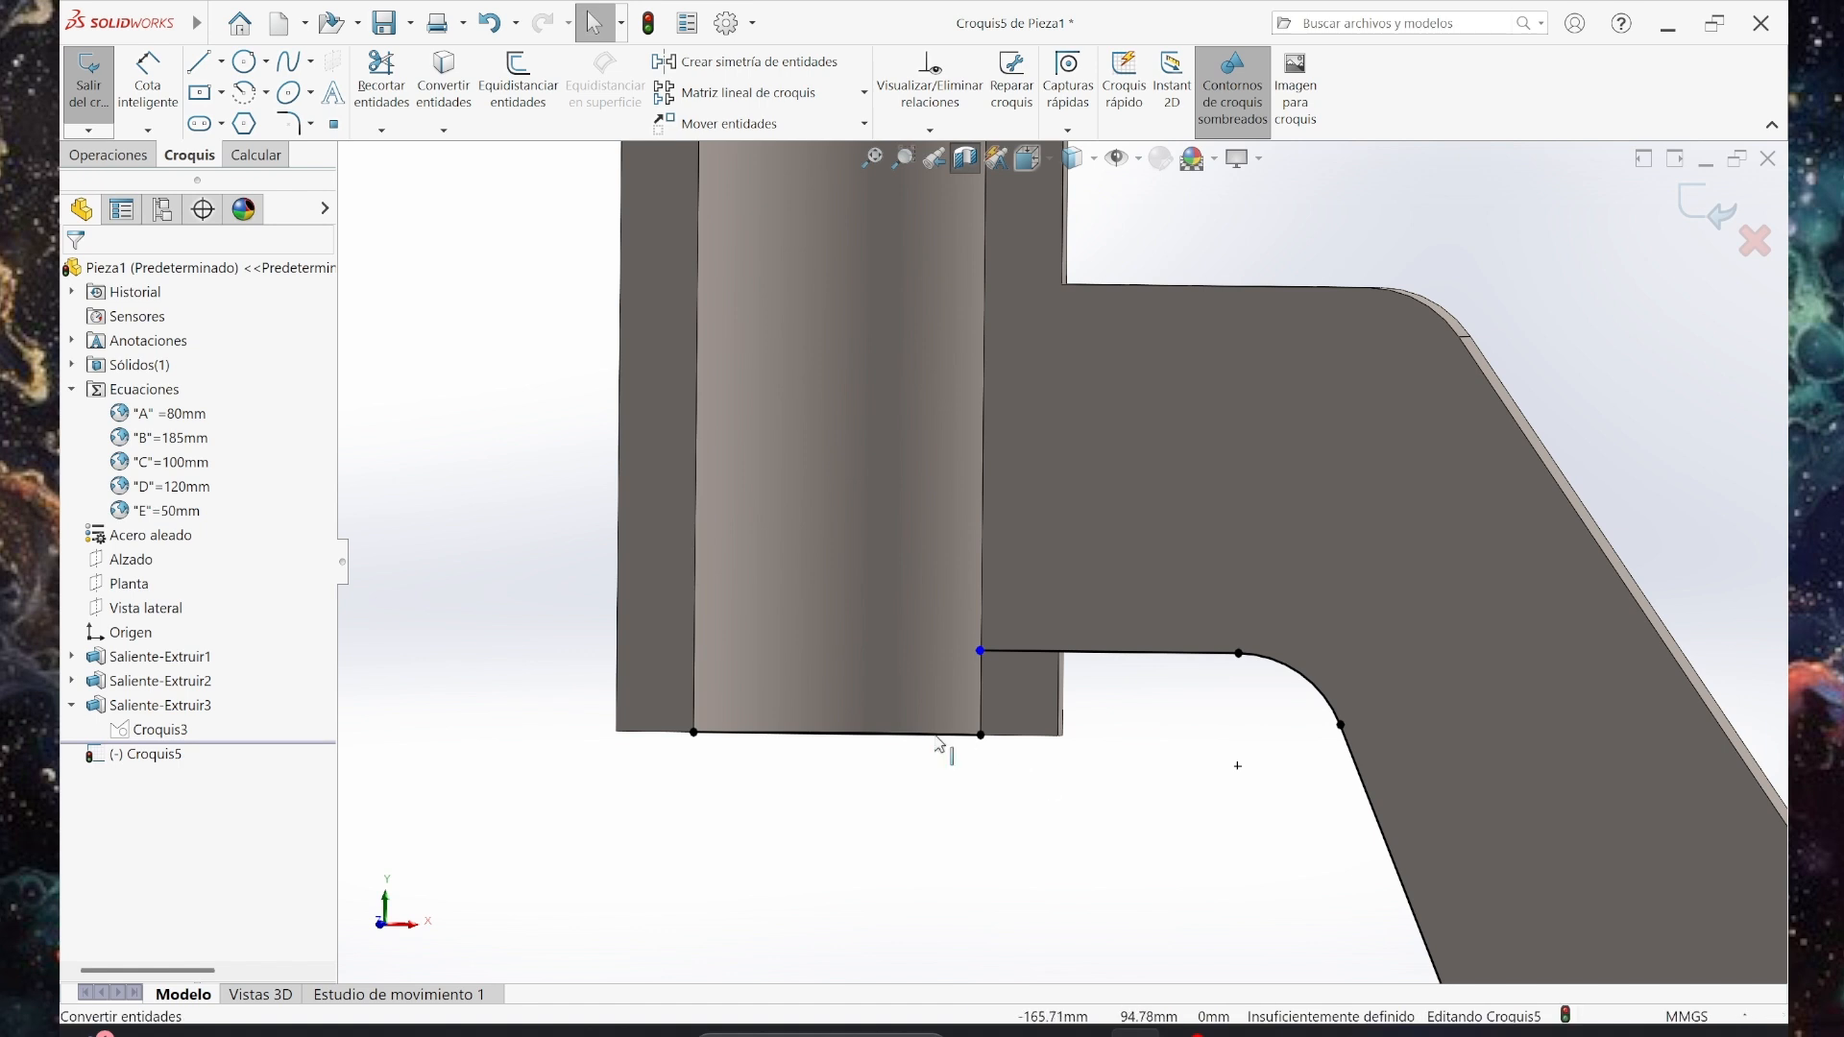
scroll(1120, 798, down, 1)
middle_drag(1120, 798, 1124, 812)
scroll(970, 771, up, 3)
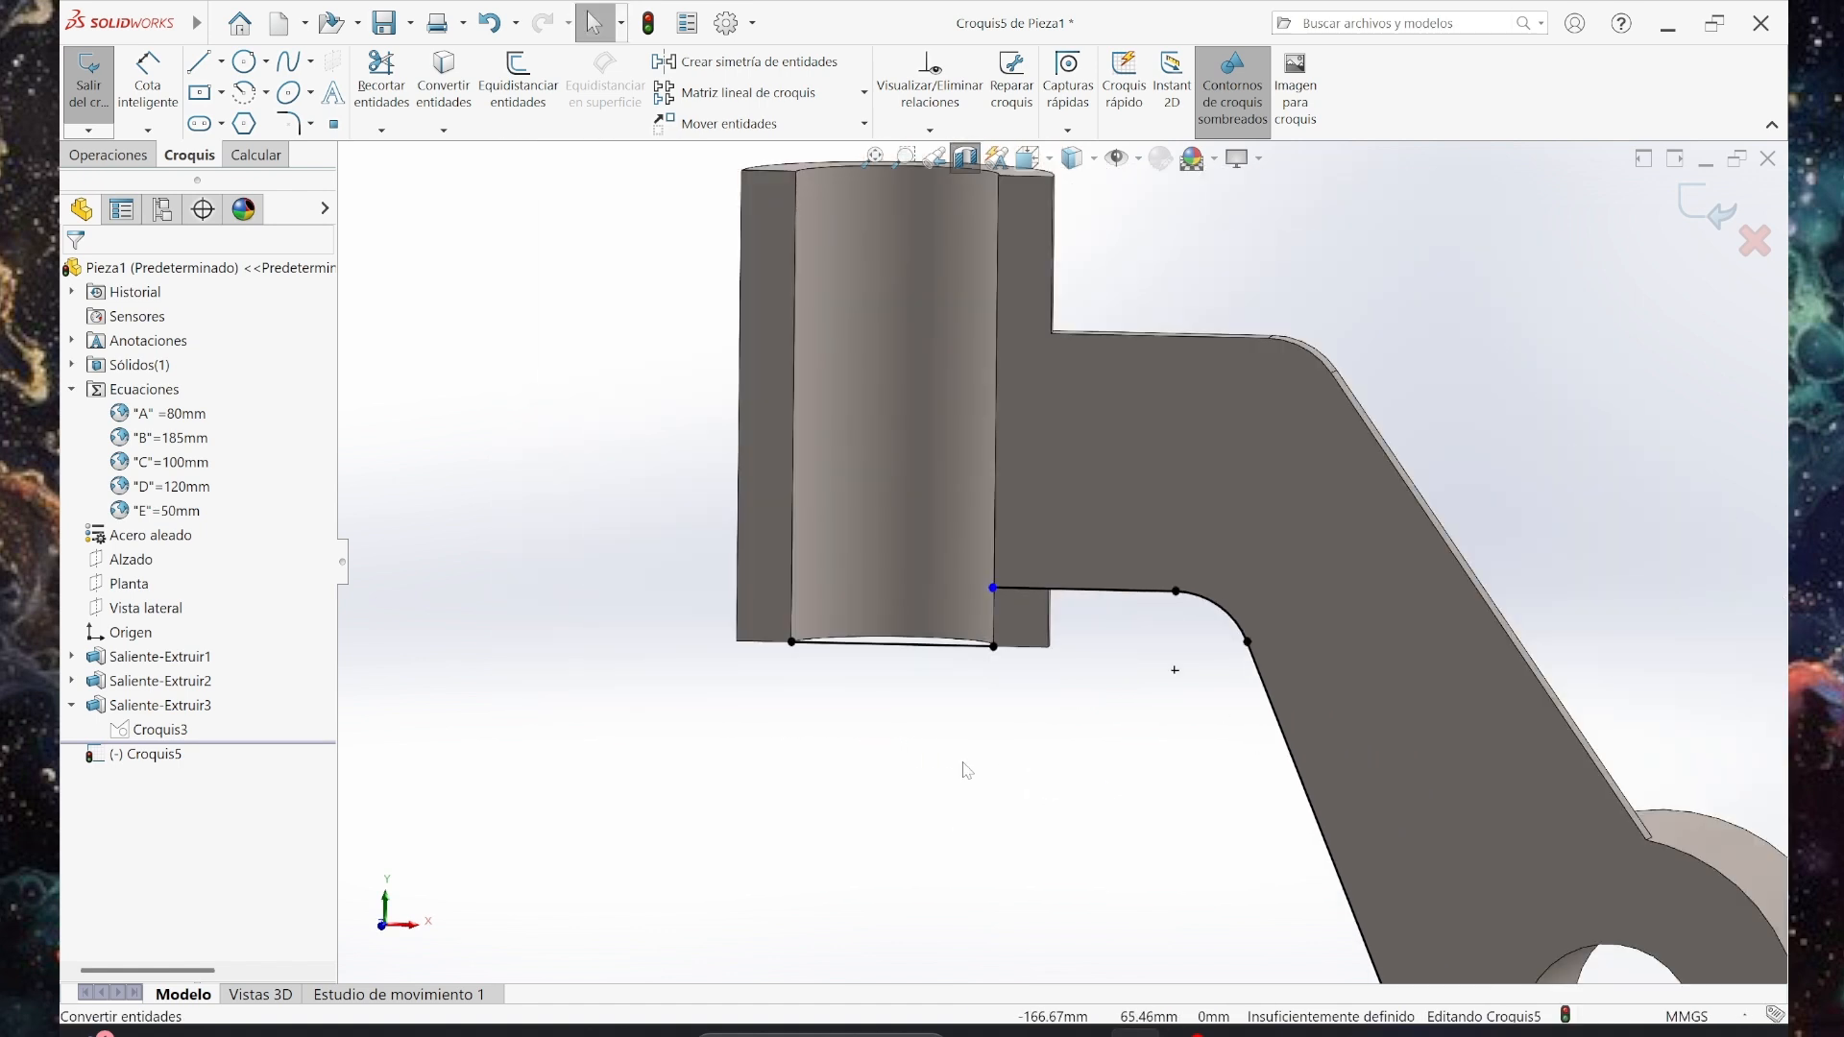
click(922, 642)
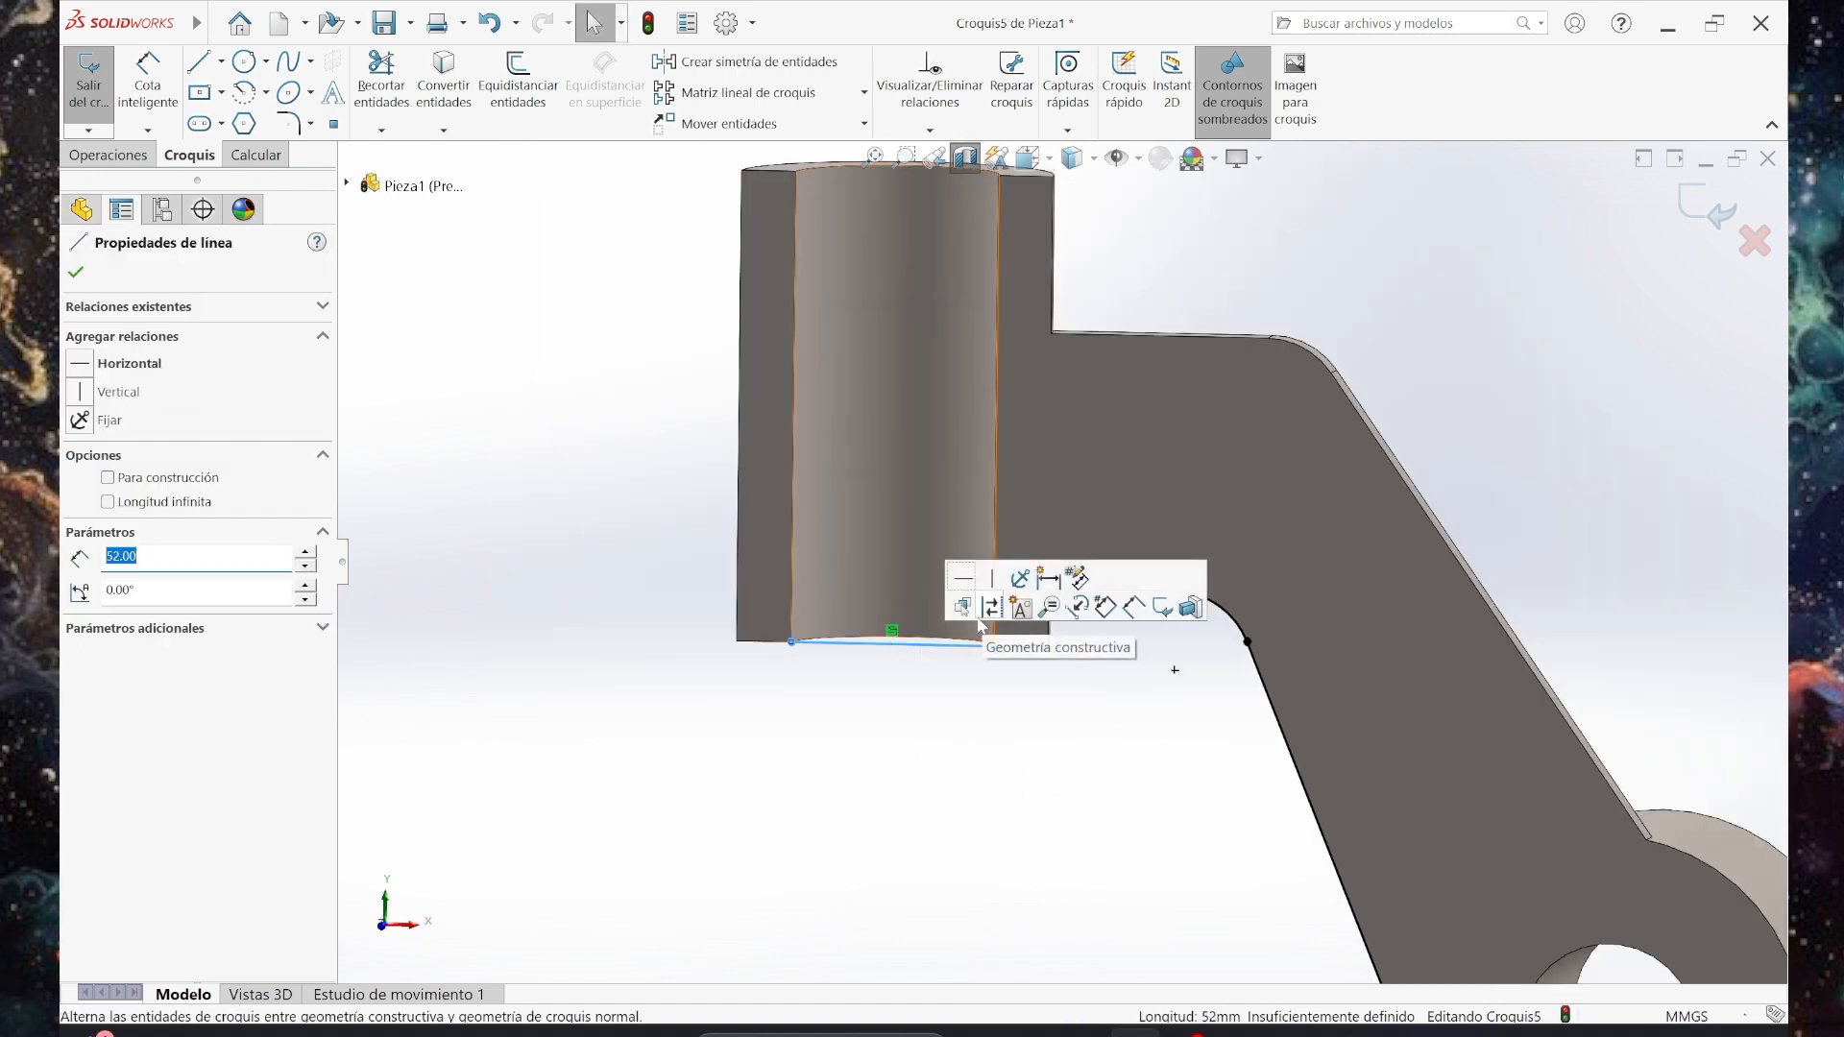
click(919, 665)
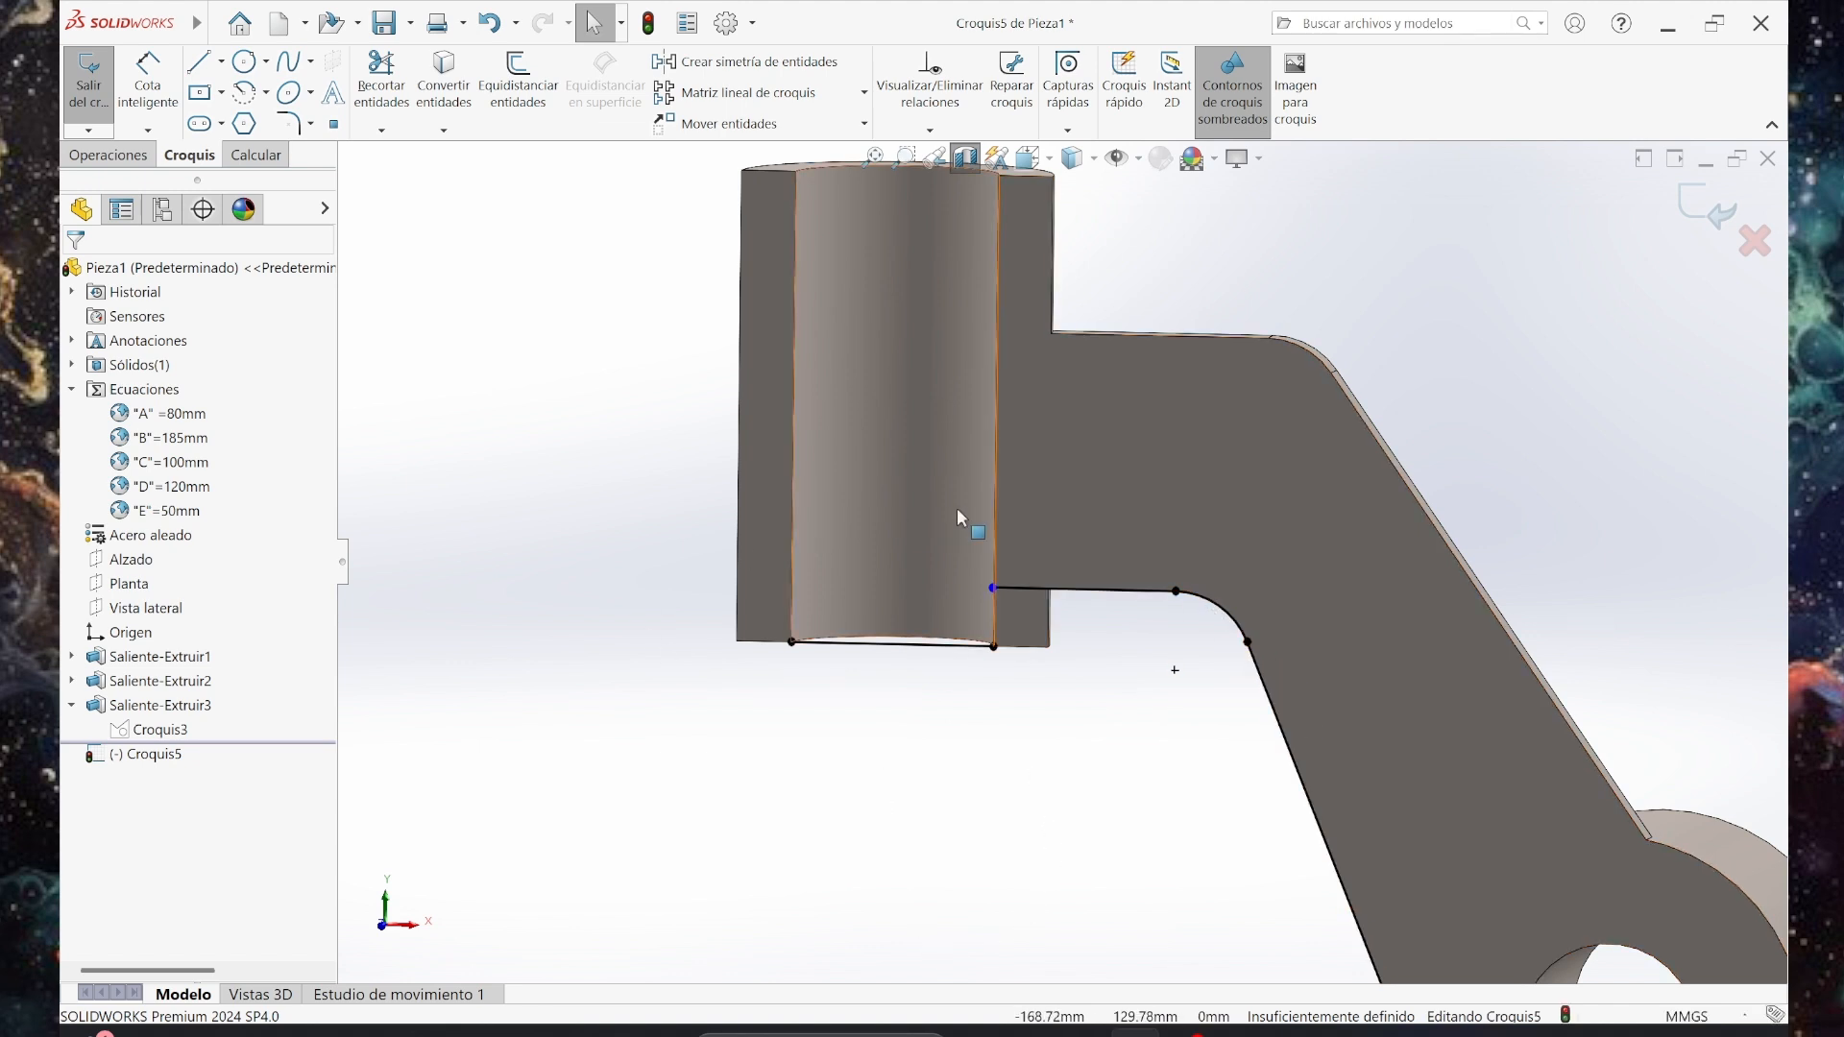
Add a vertical relation between the horizontal line's free end and the nearest end of the converted bore edge.
click(993, 587)
ctrl+click(995, 648)
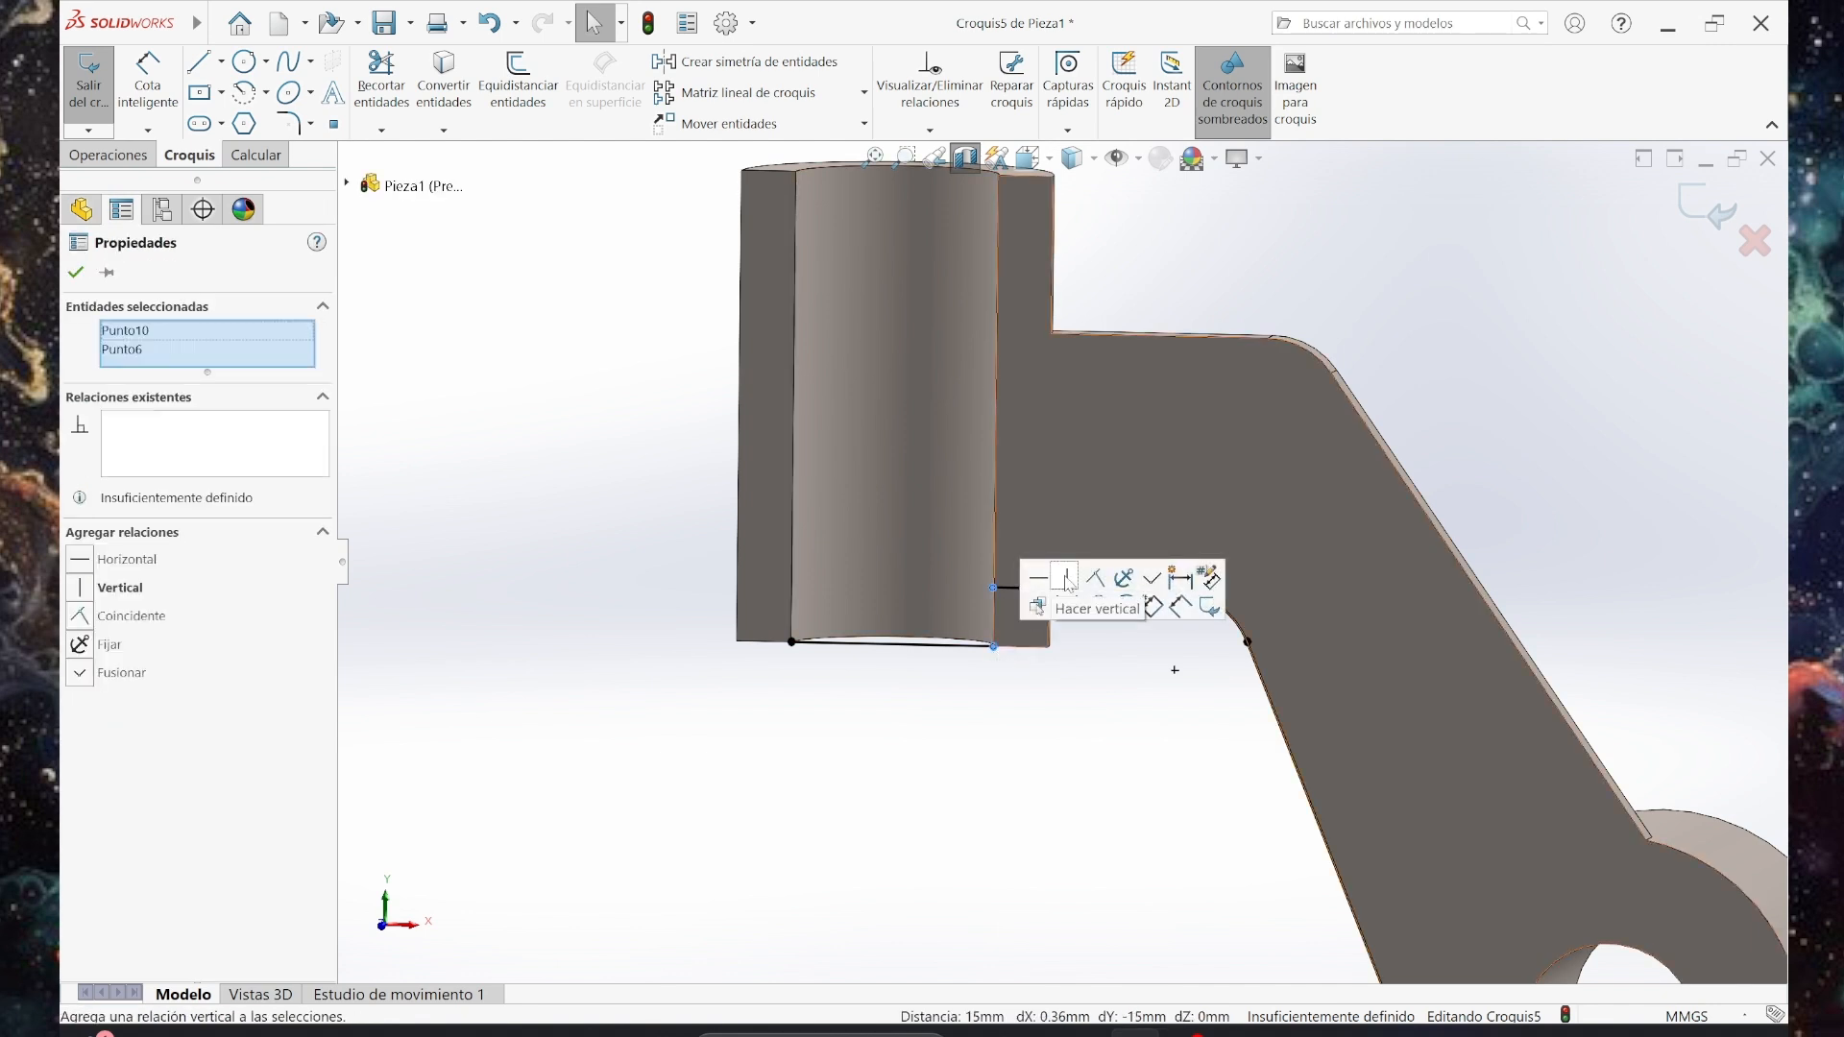
click(1066, 577)
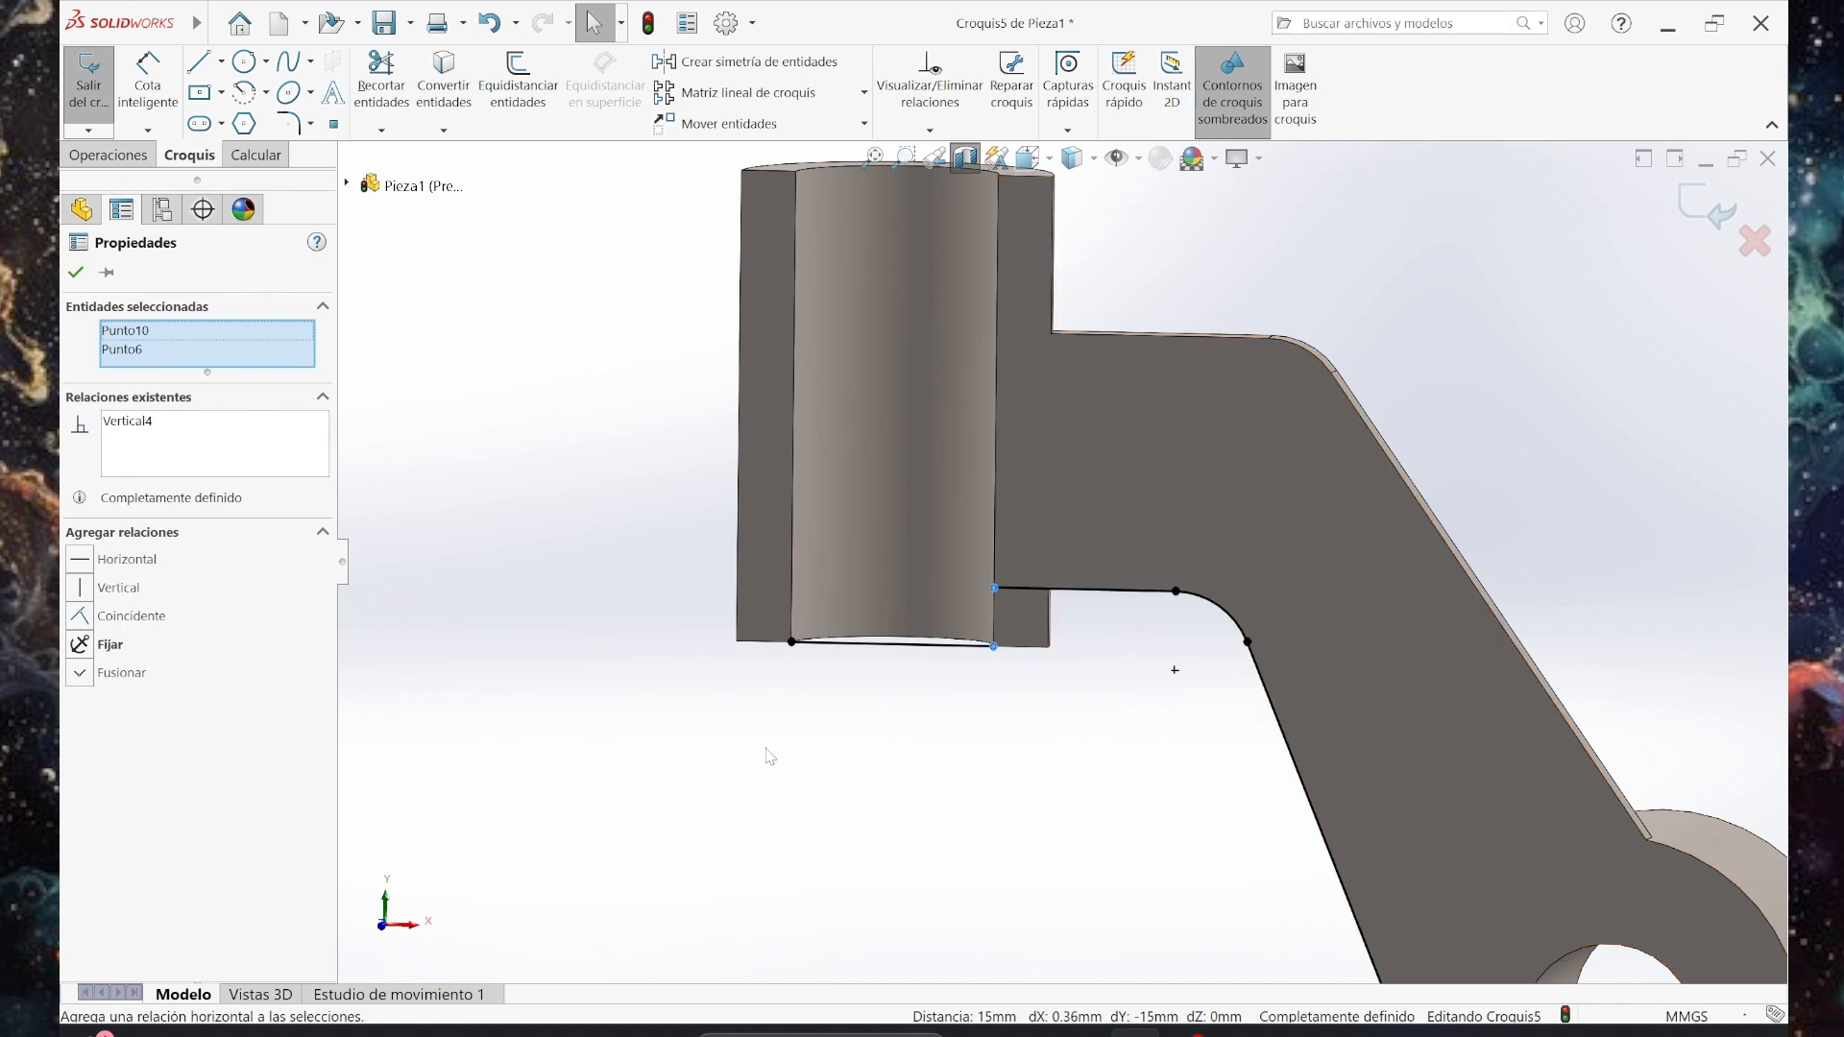
click(767, 752)
scroll(1033, 645, up, 4)
middle_drag(1073, 686, 1080, 683)
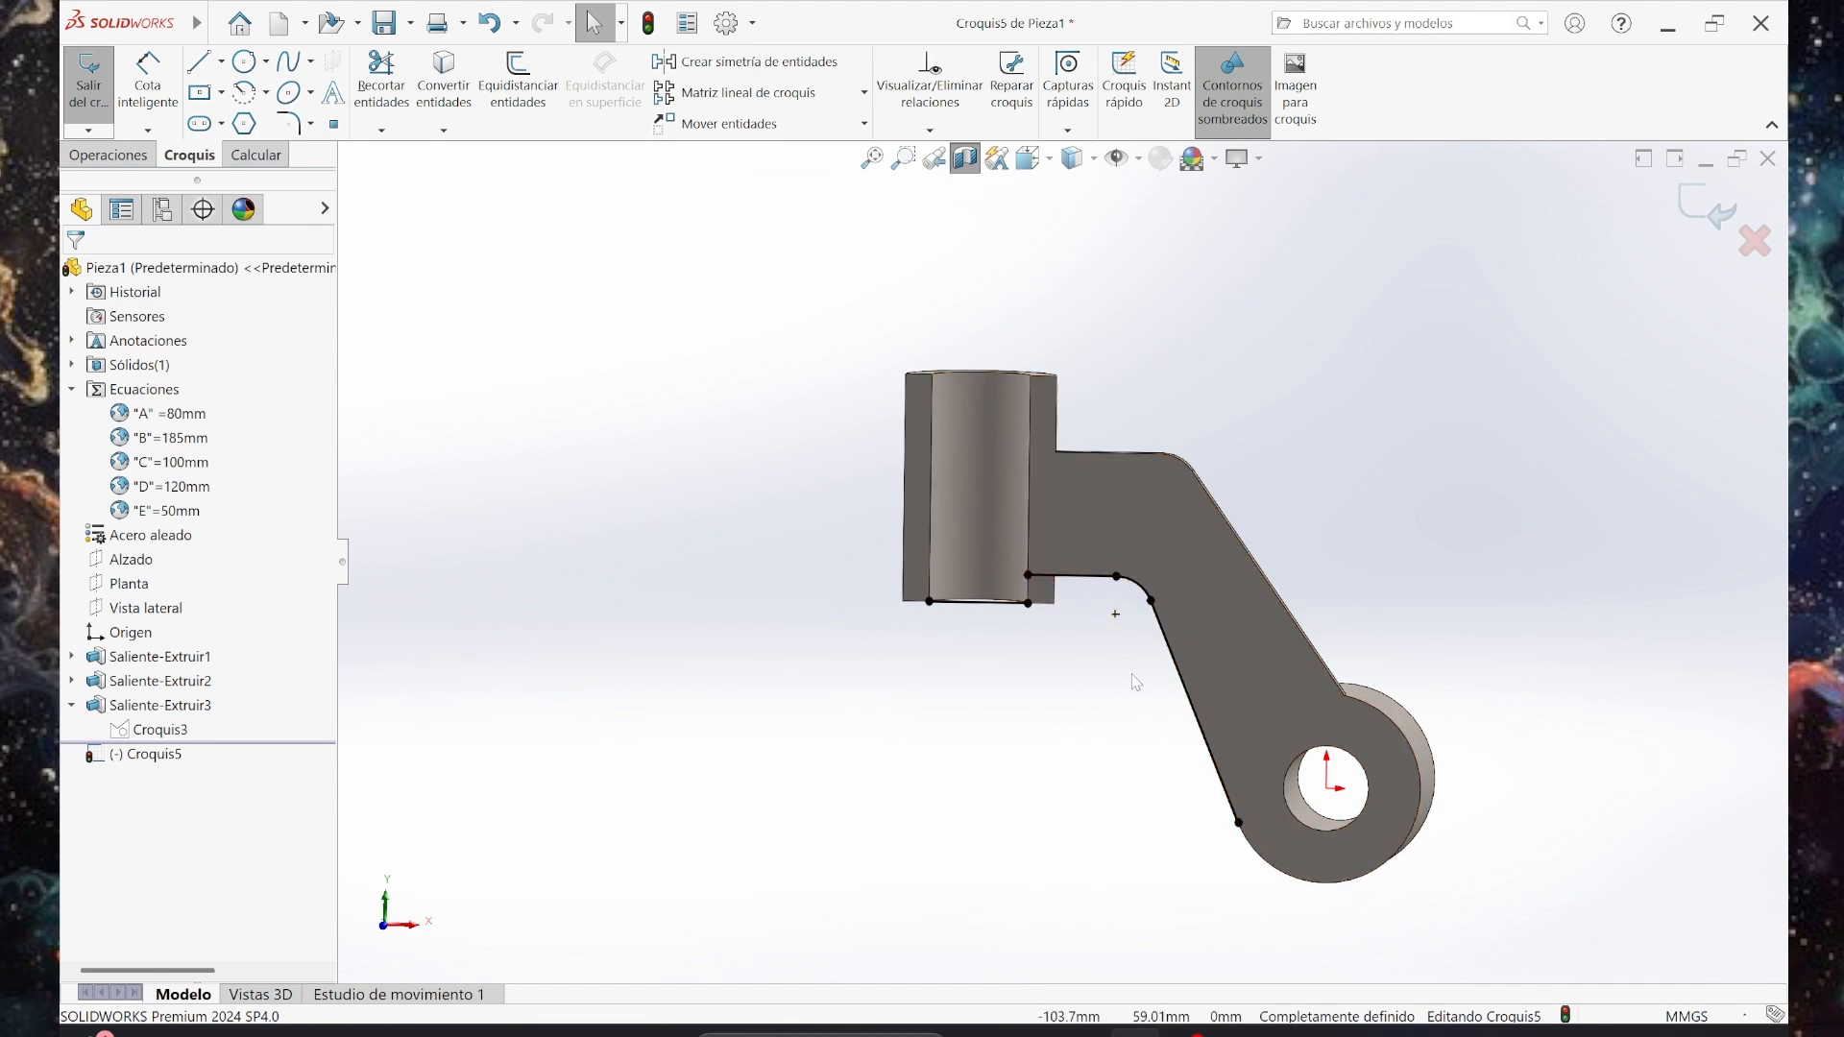
click(107, 155)
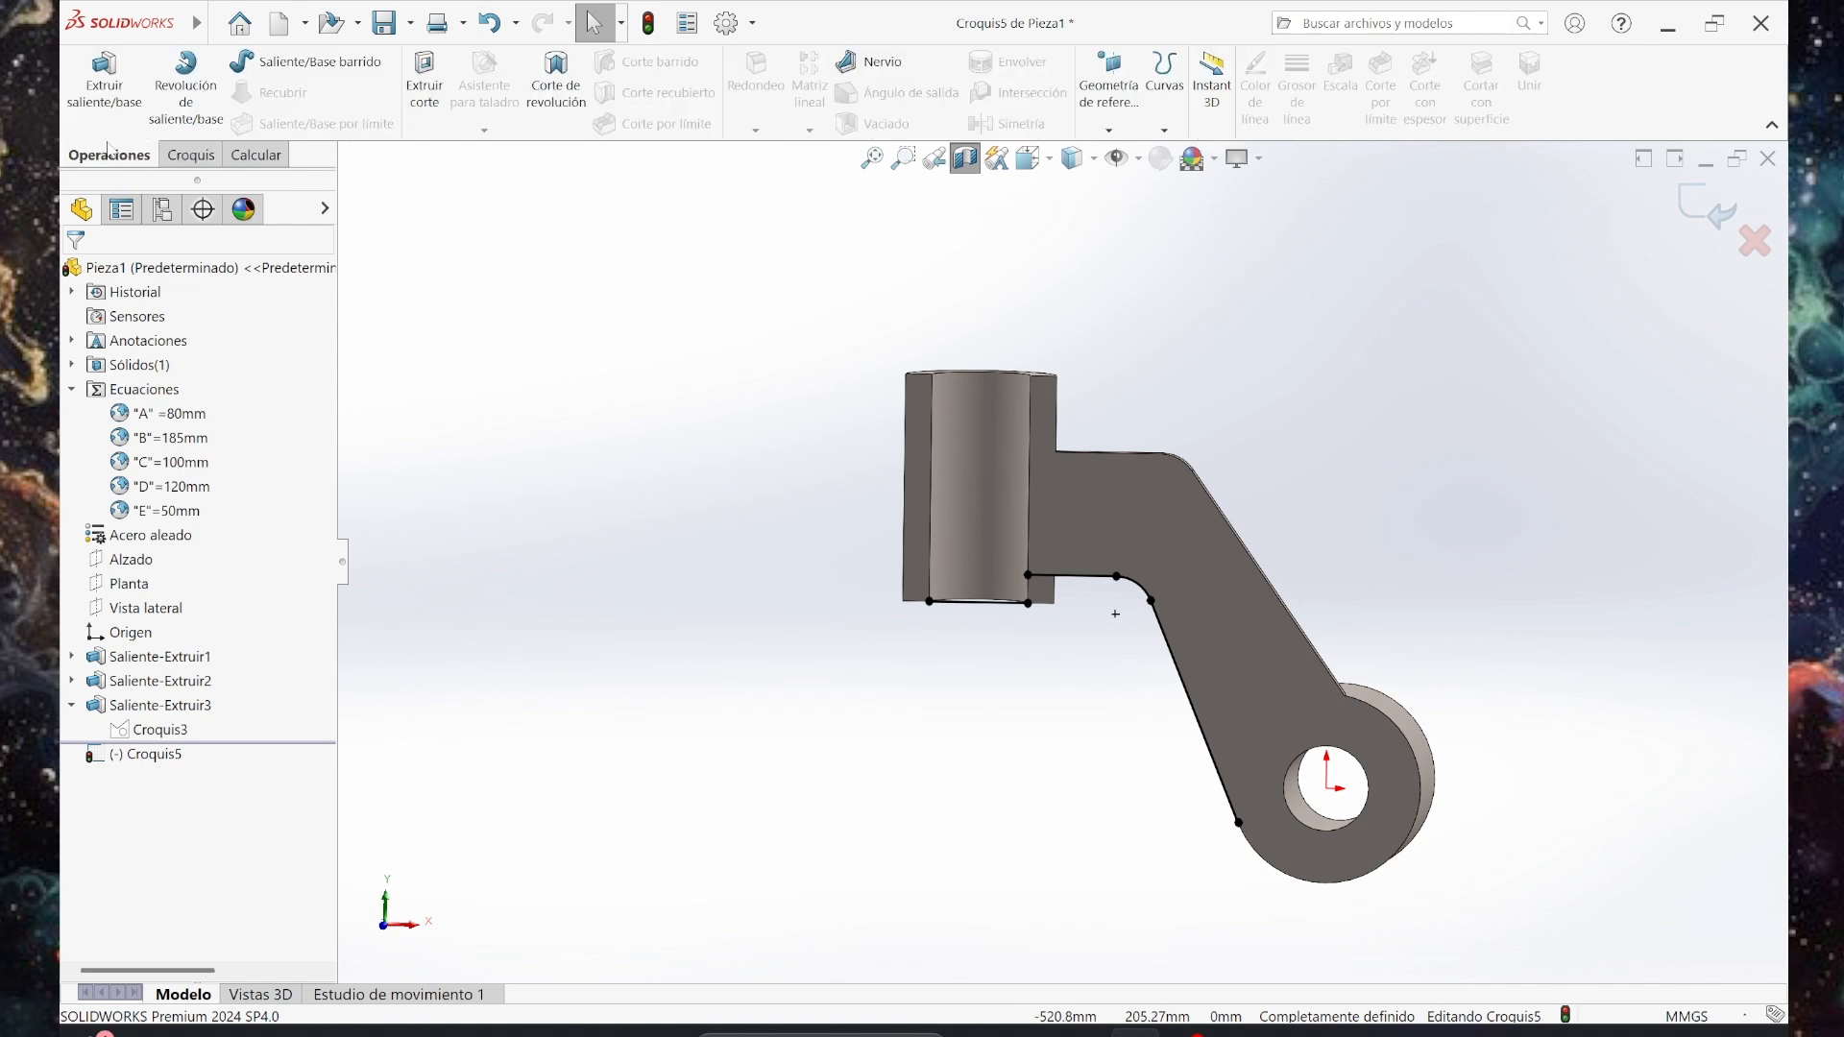
click(100, 93)
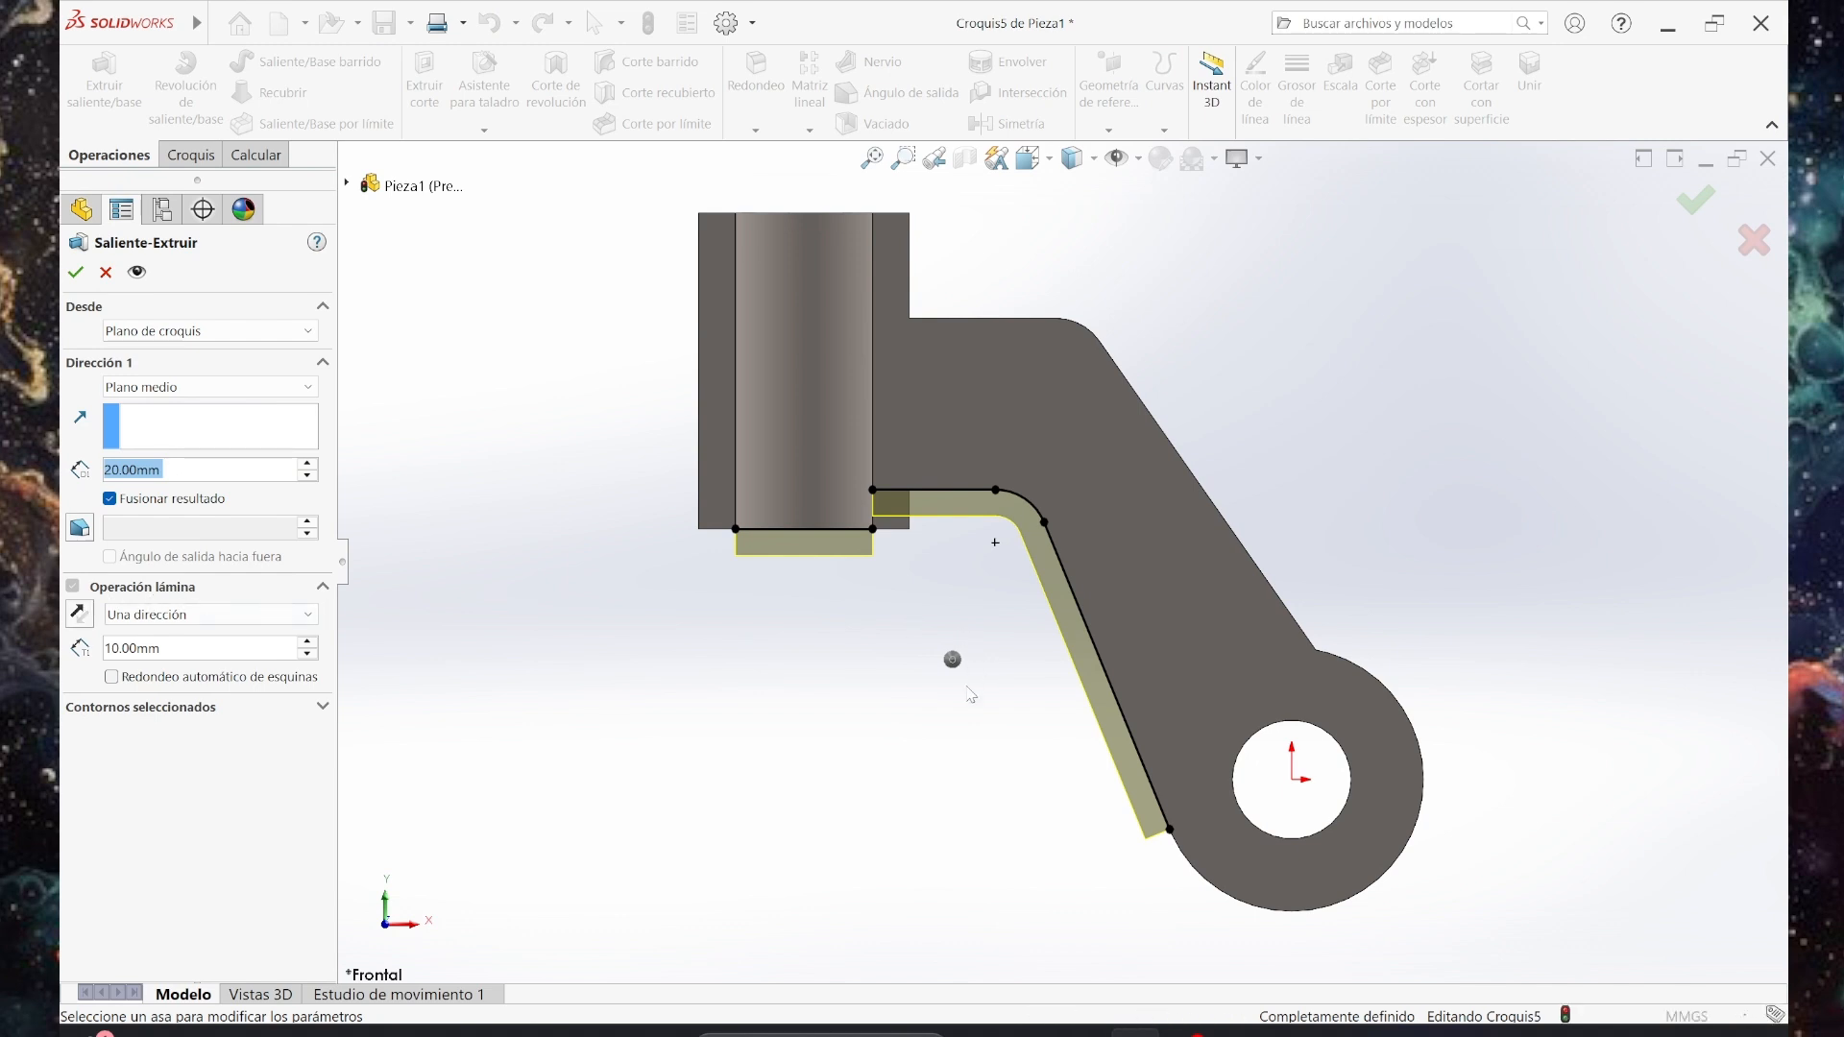
middle_drag(959, 765, 738, 841)
middle_drag(886, 741, 1040, 785)
middle_drag(1246, 442, 1143, 529)
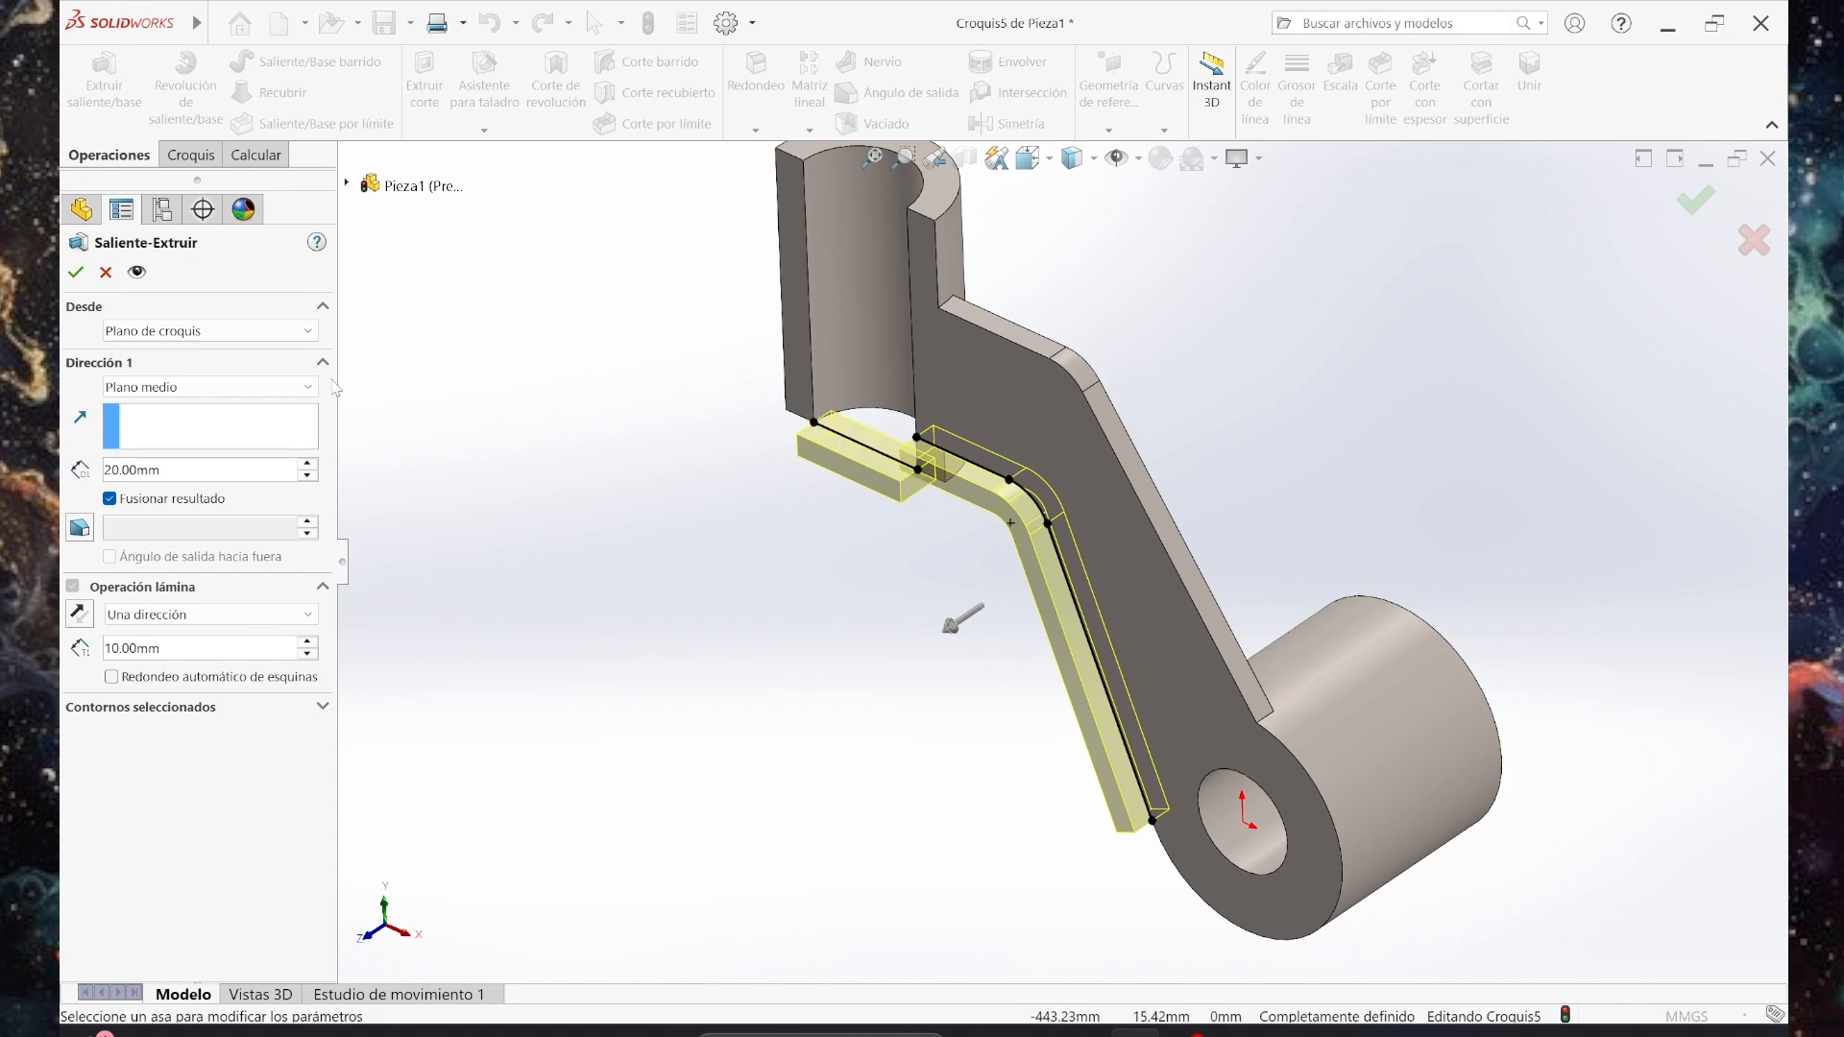
click(106, 272)
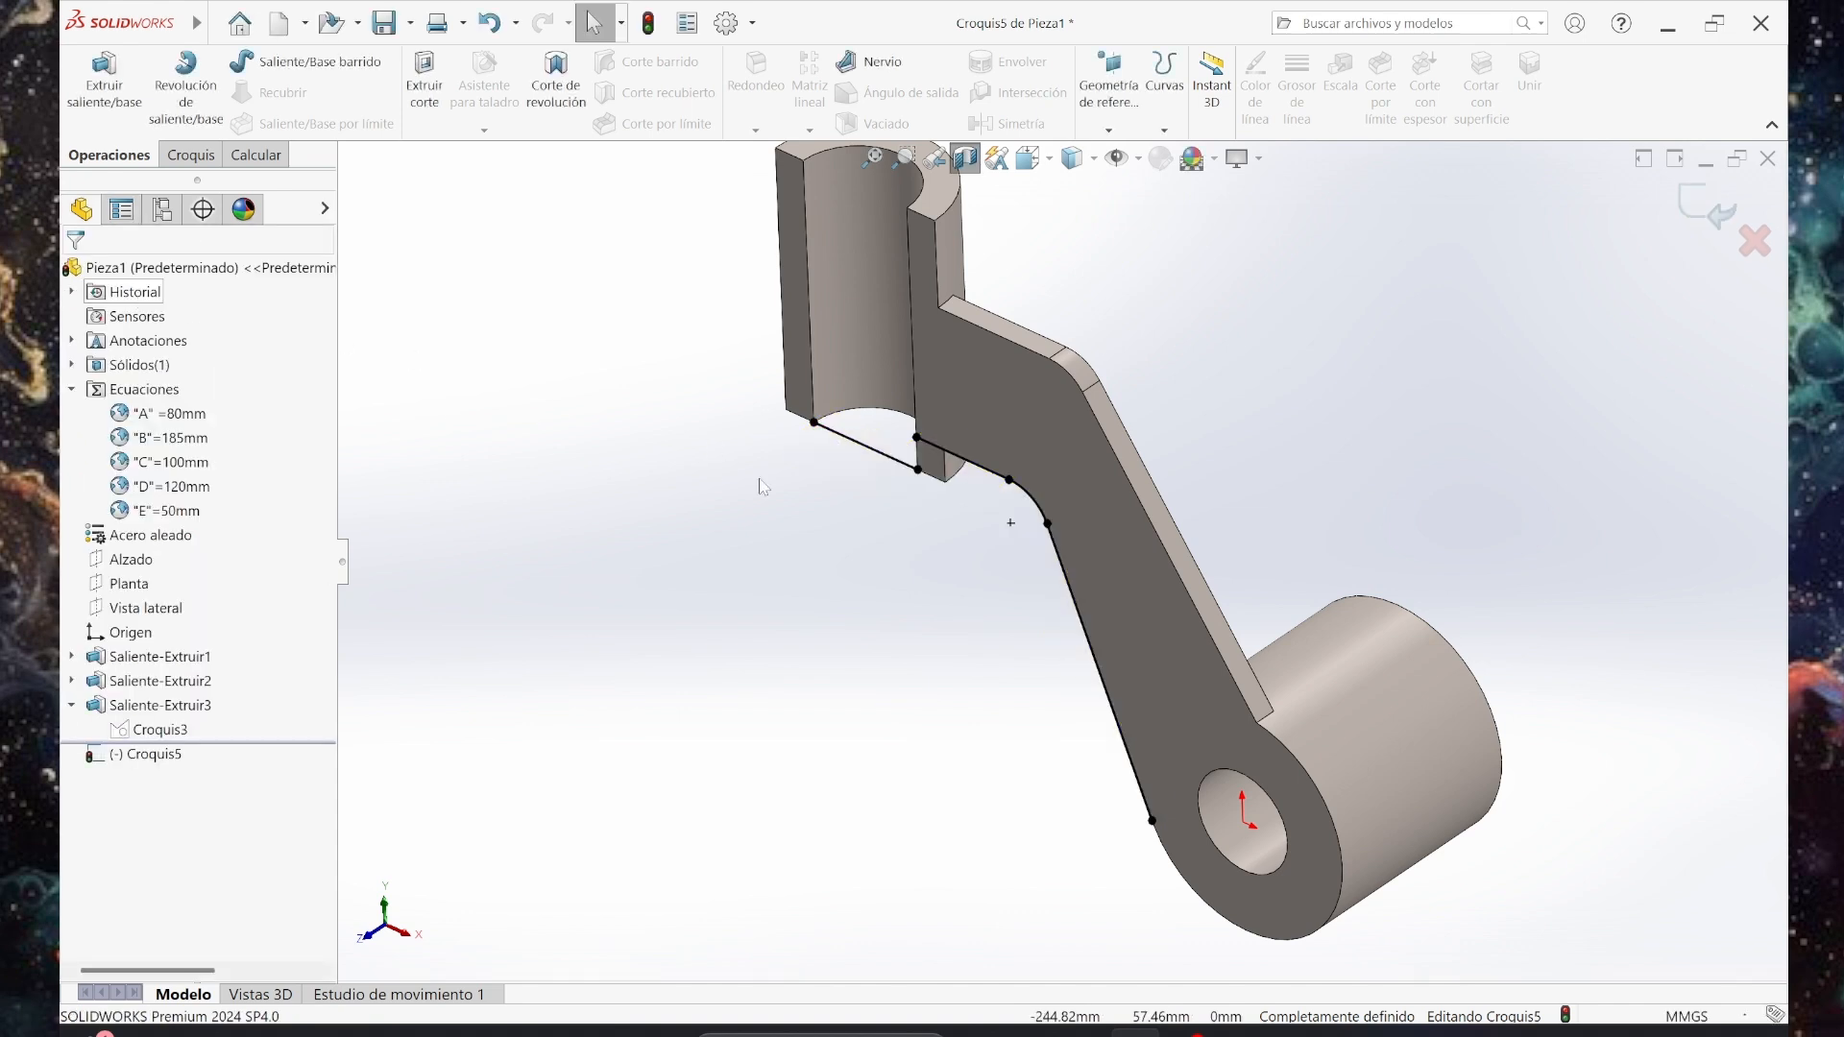
Turn the converted bore edge line at the base of the vertical cylinder into construction geometry.
click(870, 458)
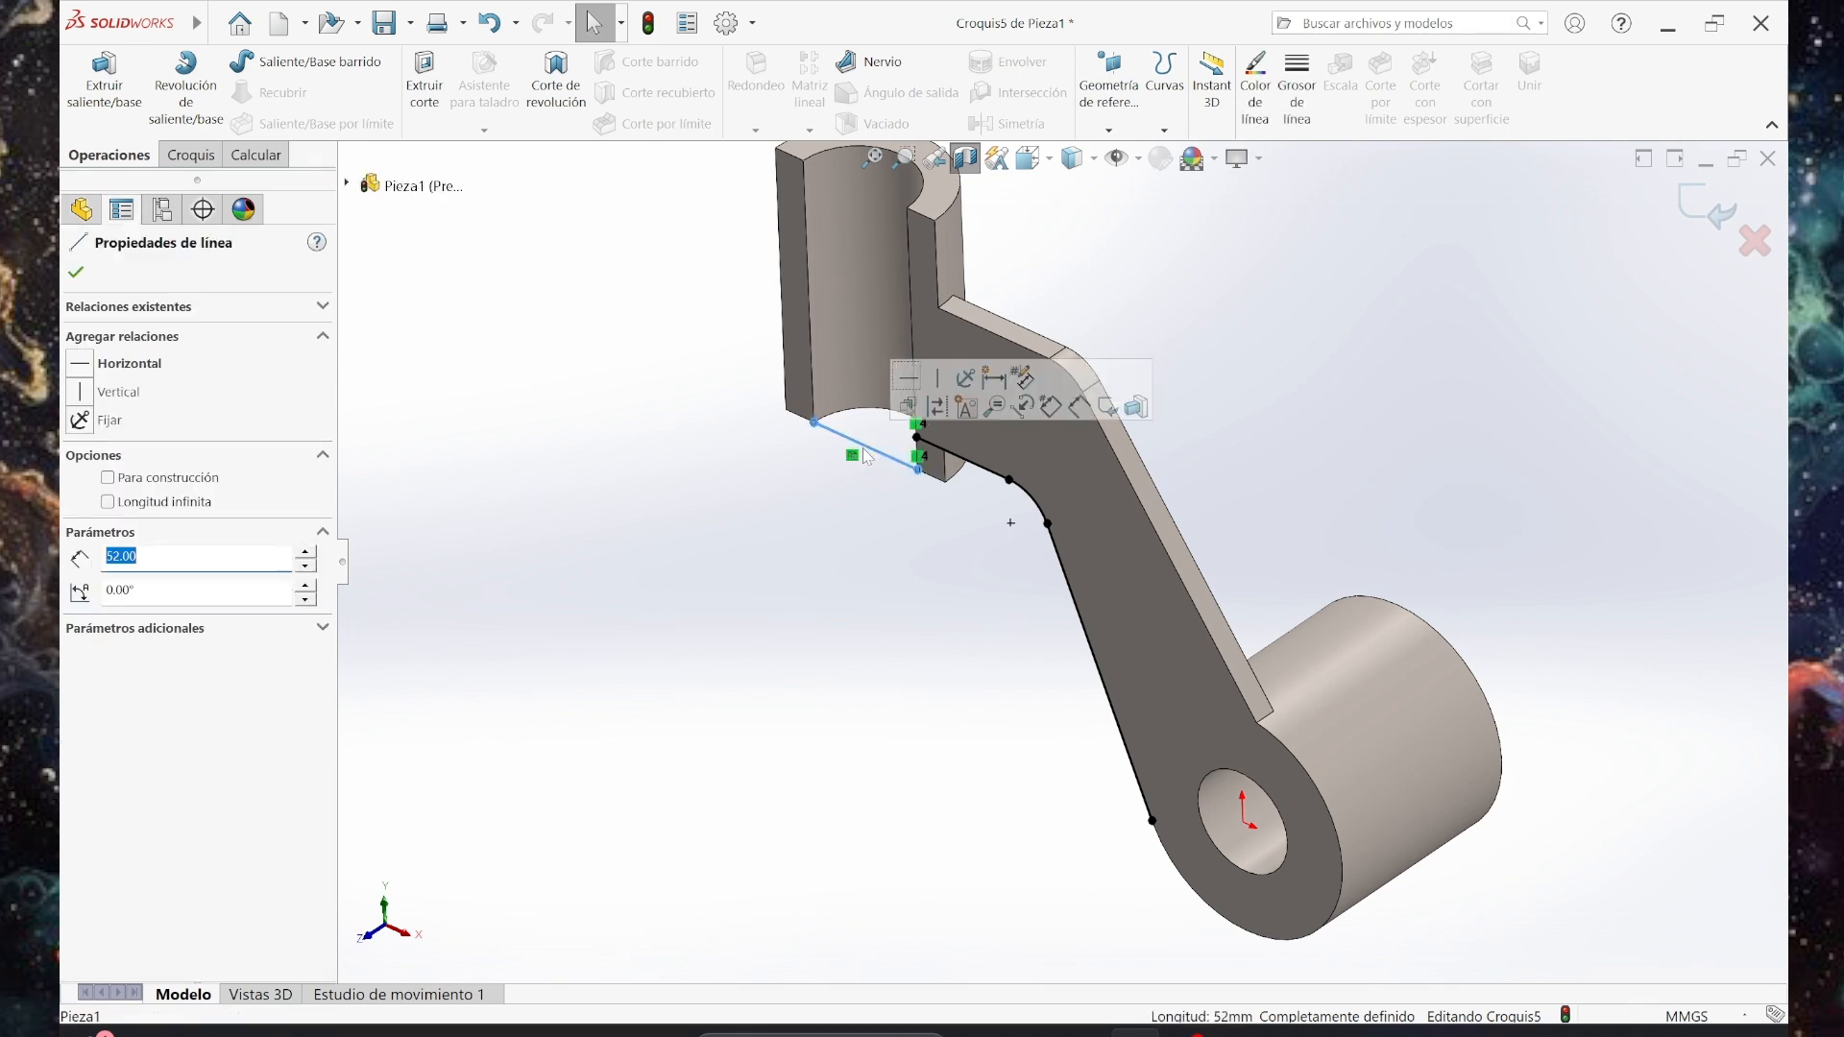
click(937, 408)
click(684, 513)
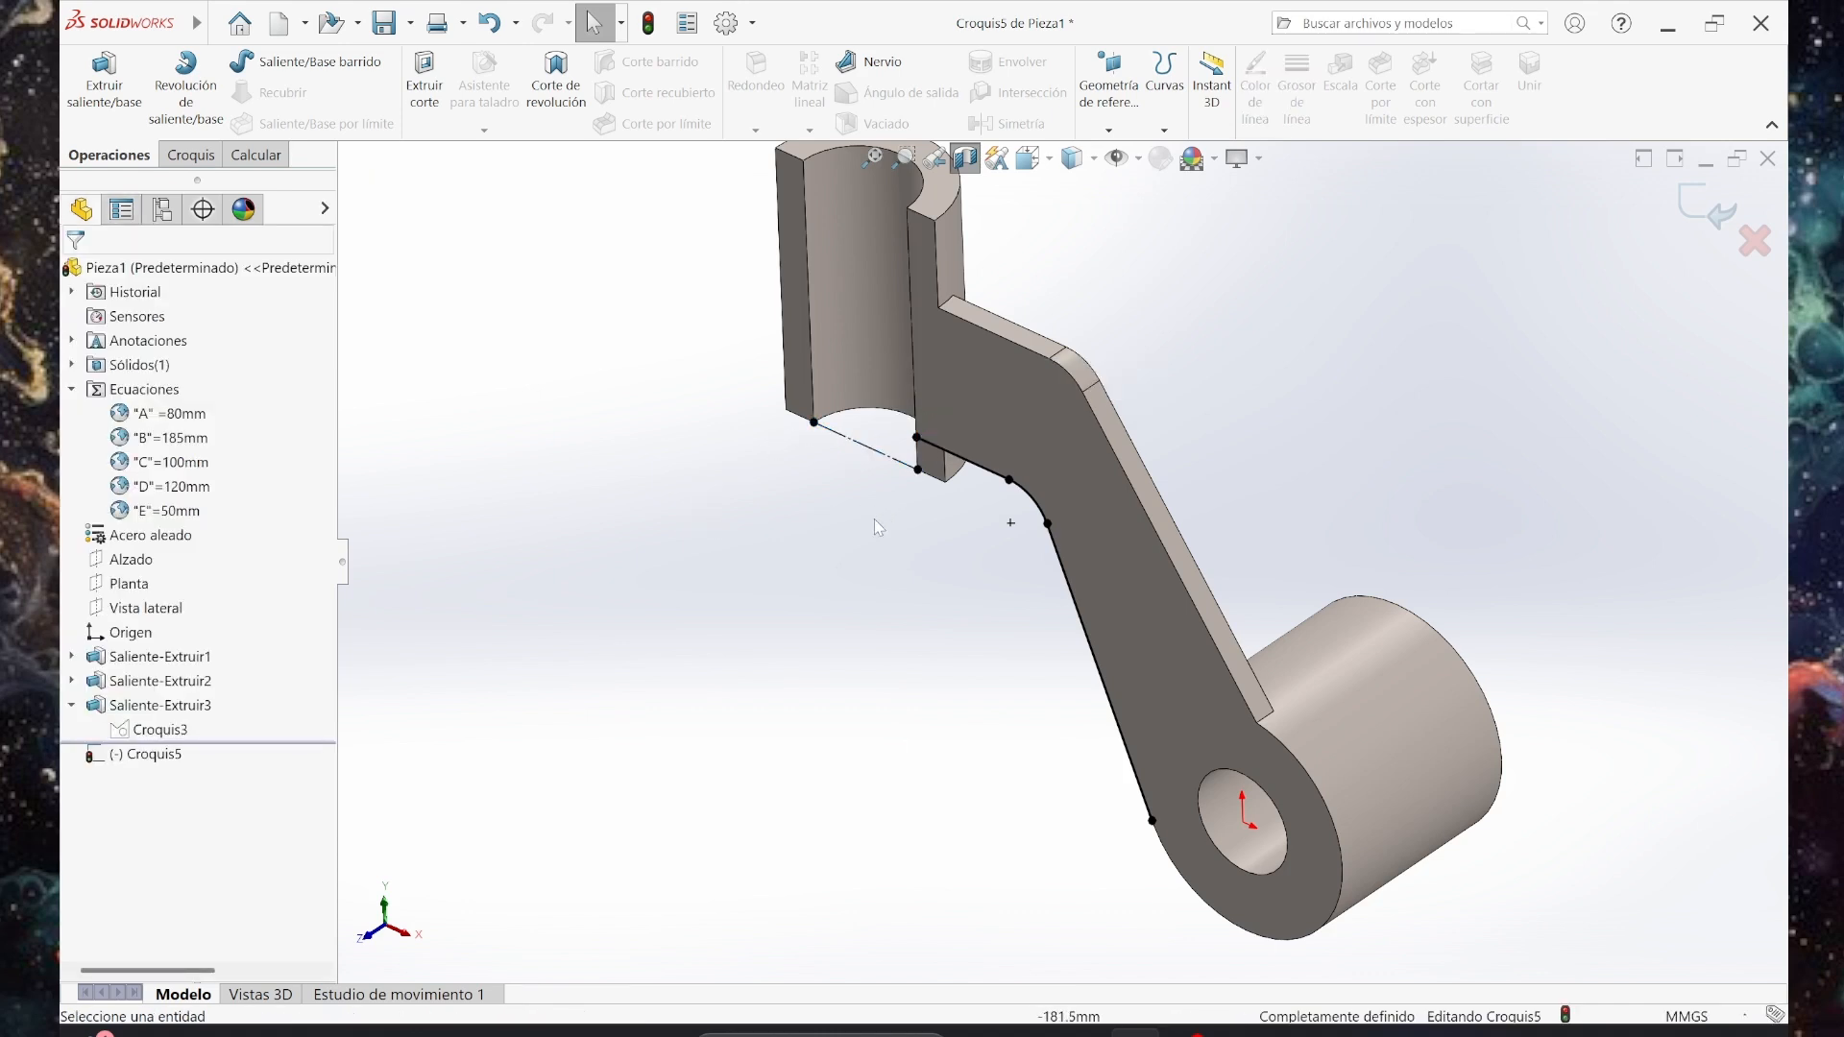
Set up a mid-plane thin extrusion of the rib's lower profile, with depth linked to global variable E and 10 mm wall thickness.
key(ctrl+7)
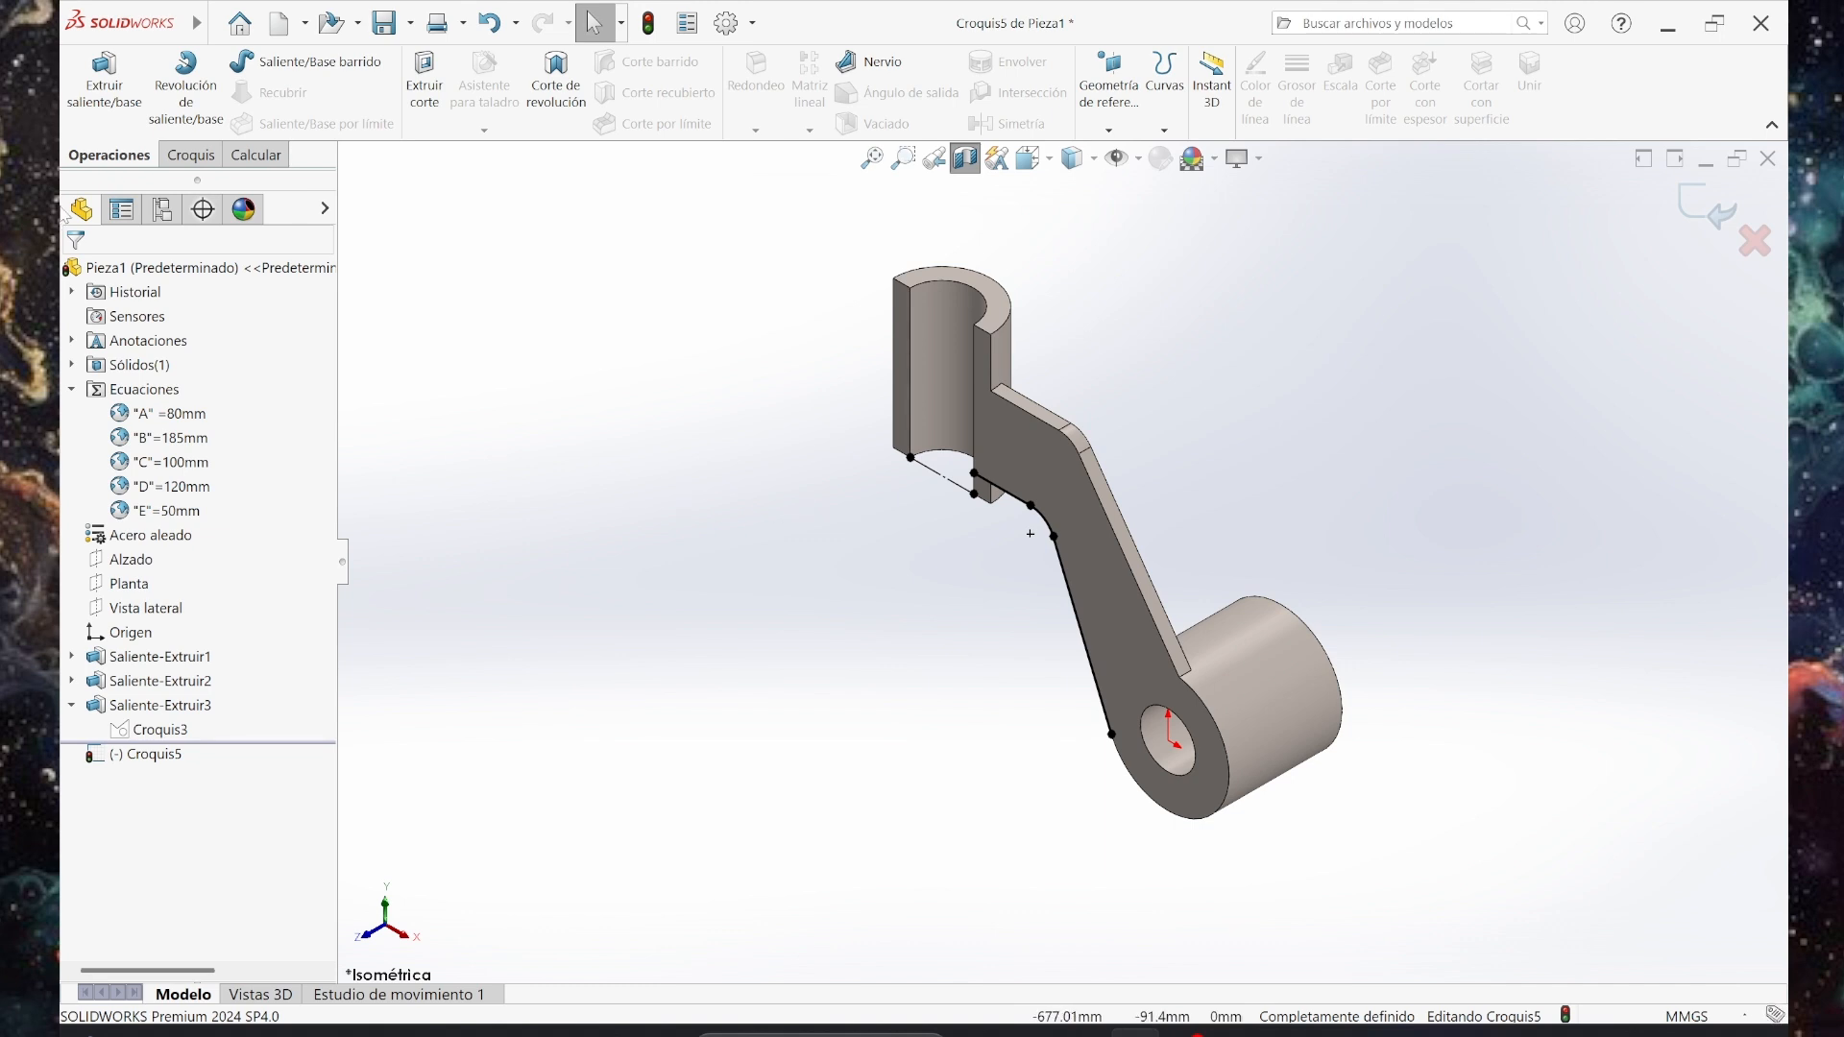
click(105, 106)
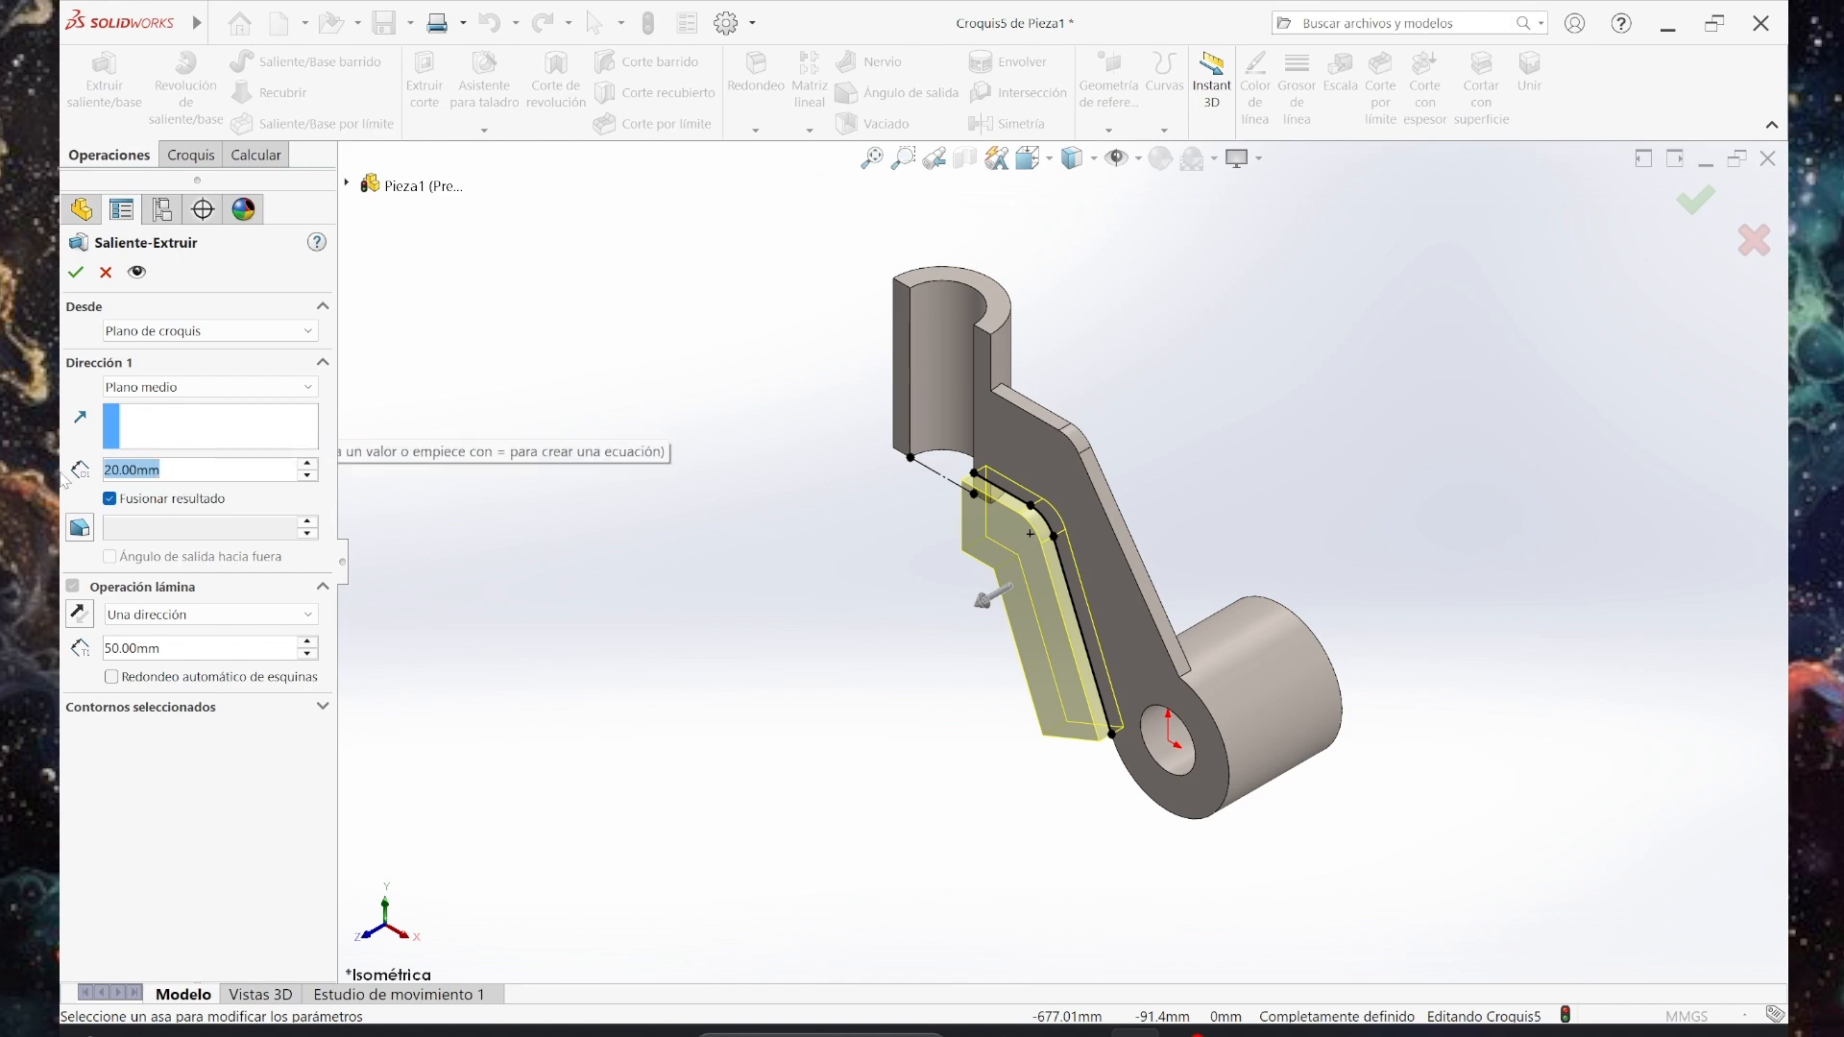
text(=)
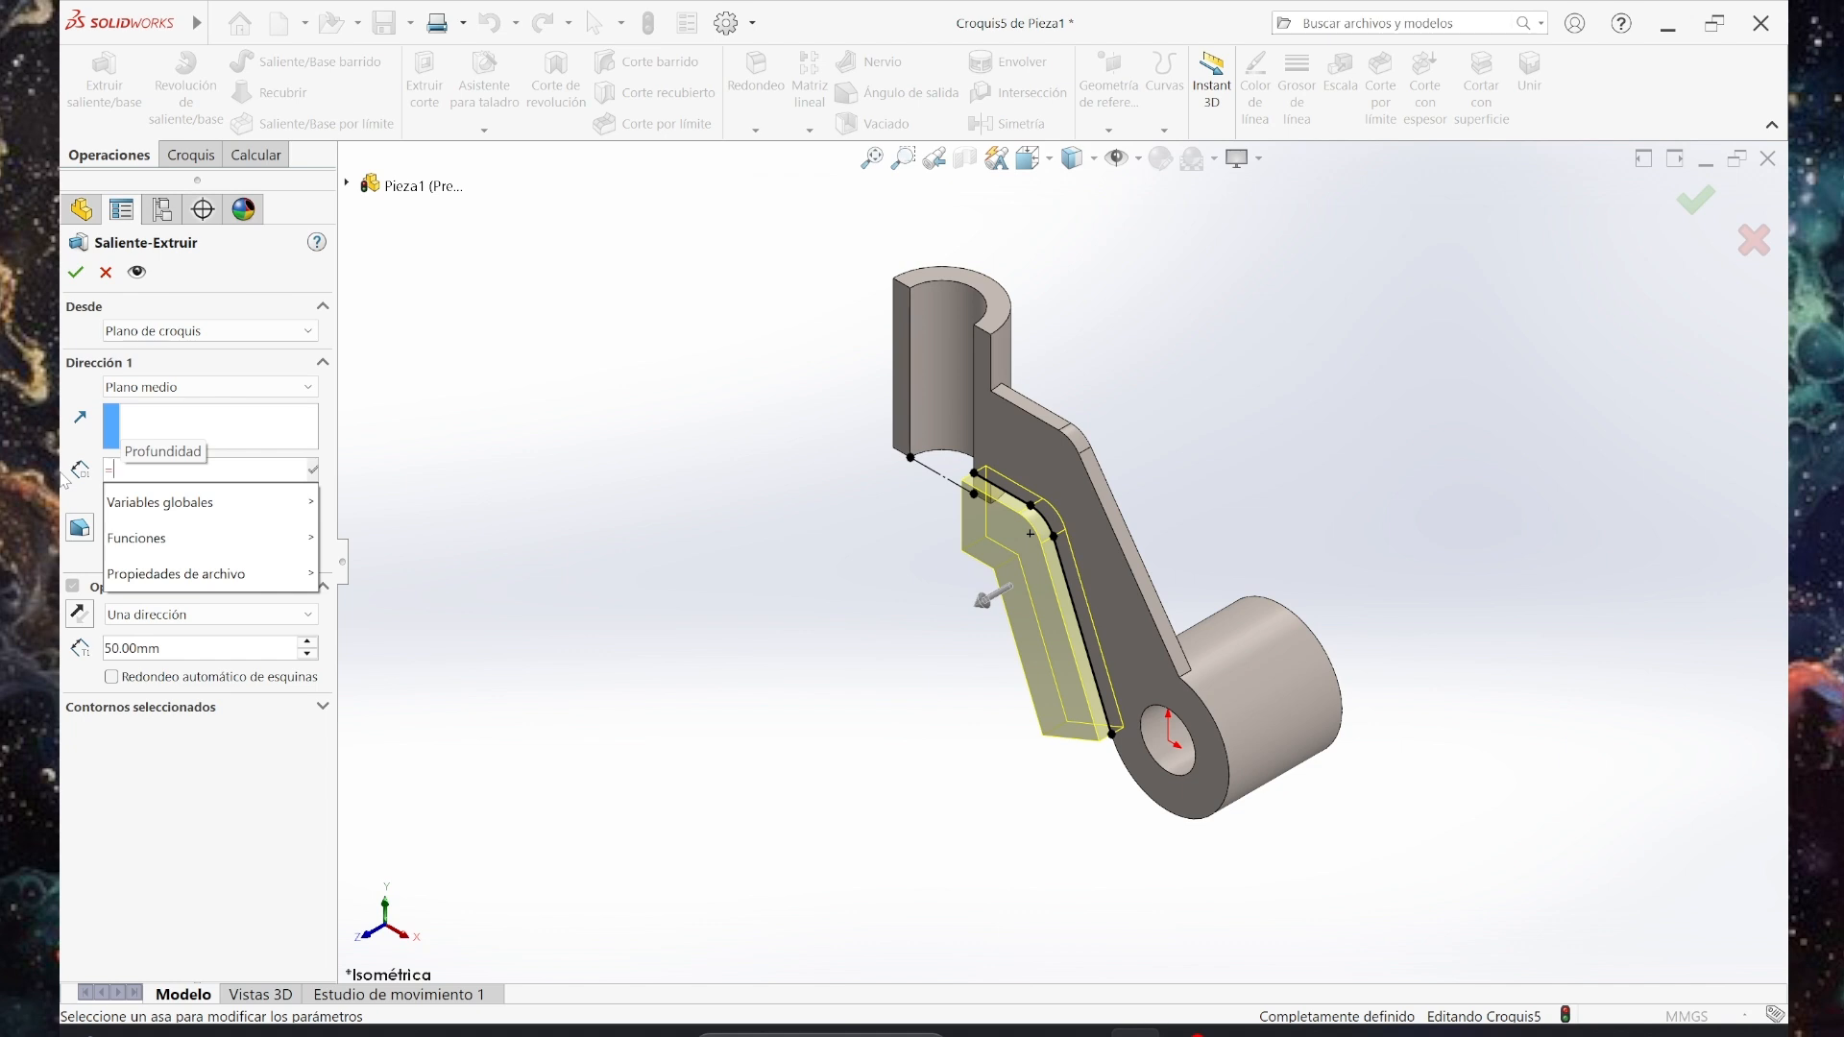
mouse_move(211, 503)
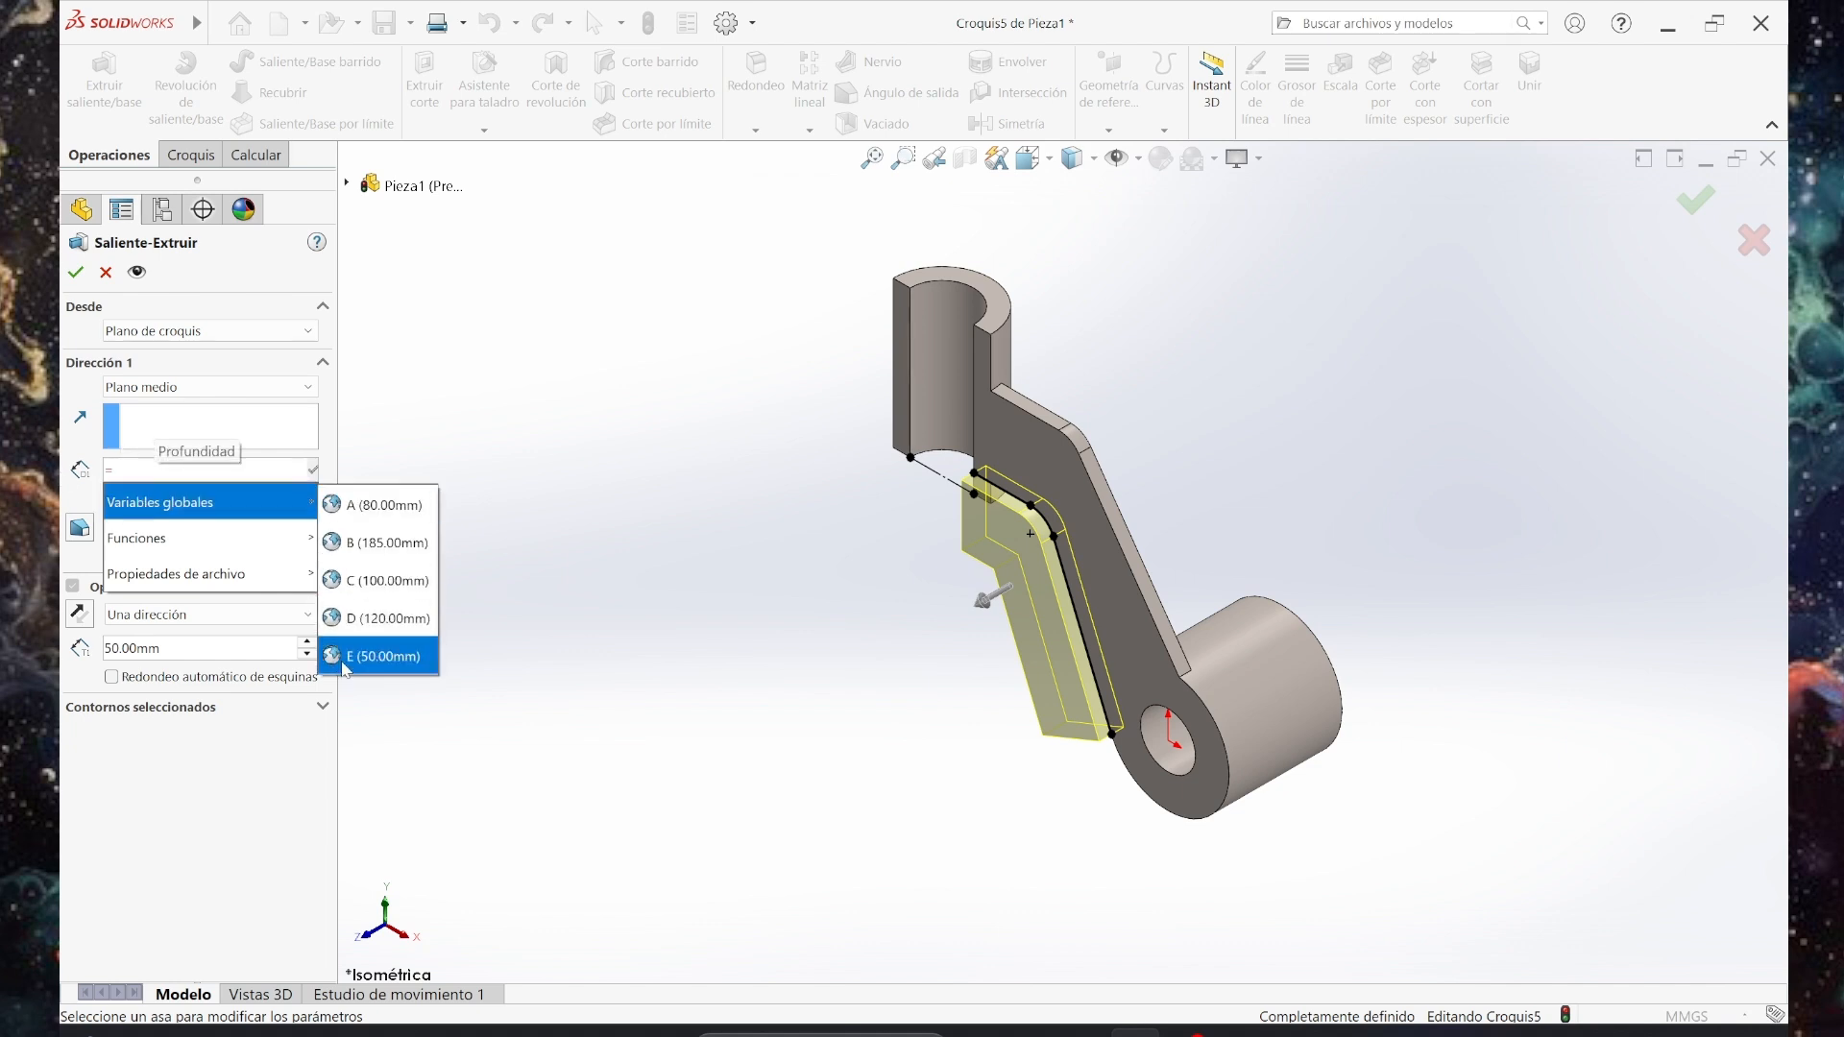
click(370, 646)
key(Return)
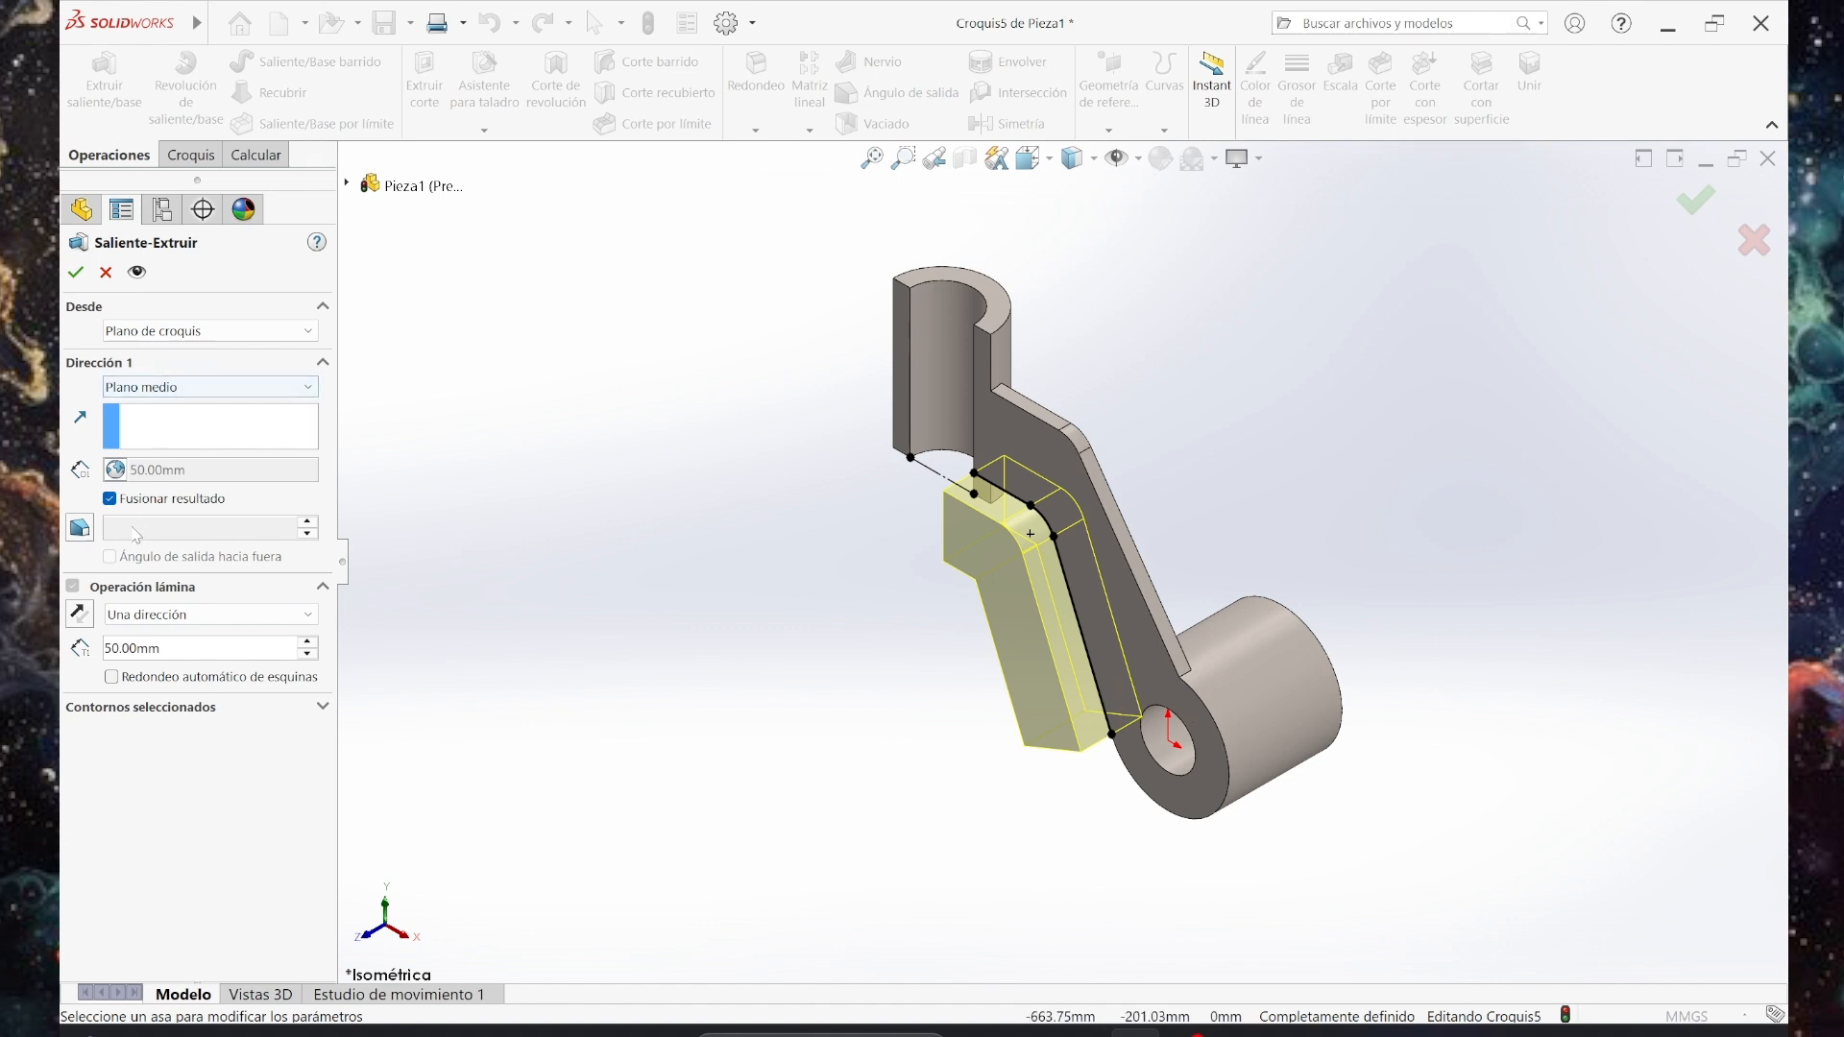
double_click(135, 648)
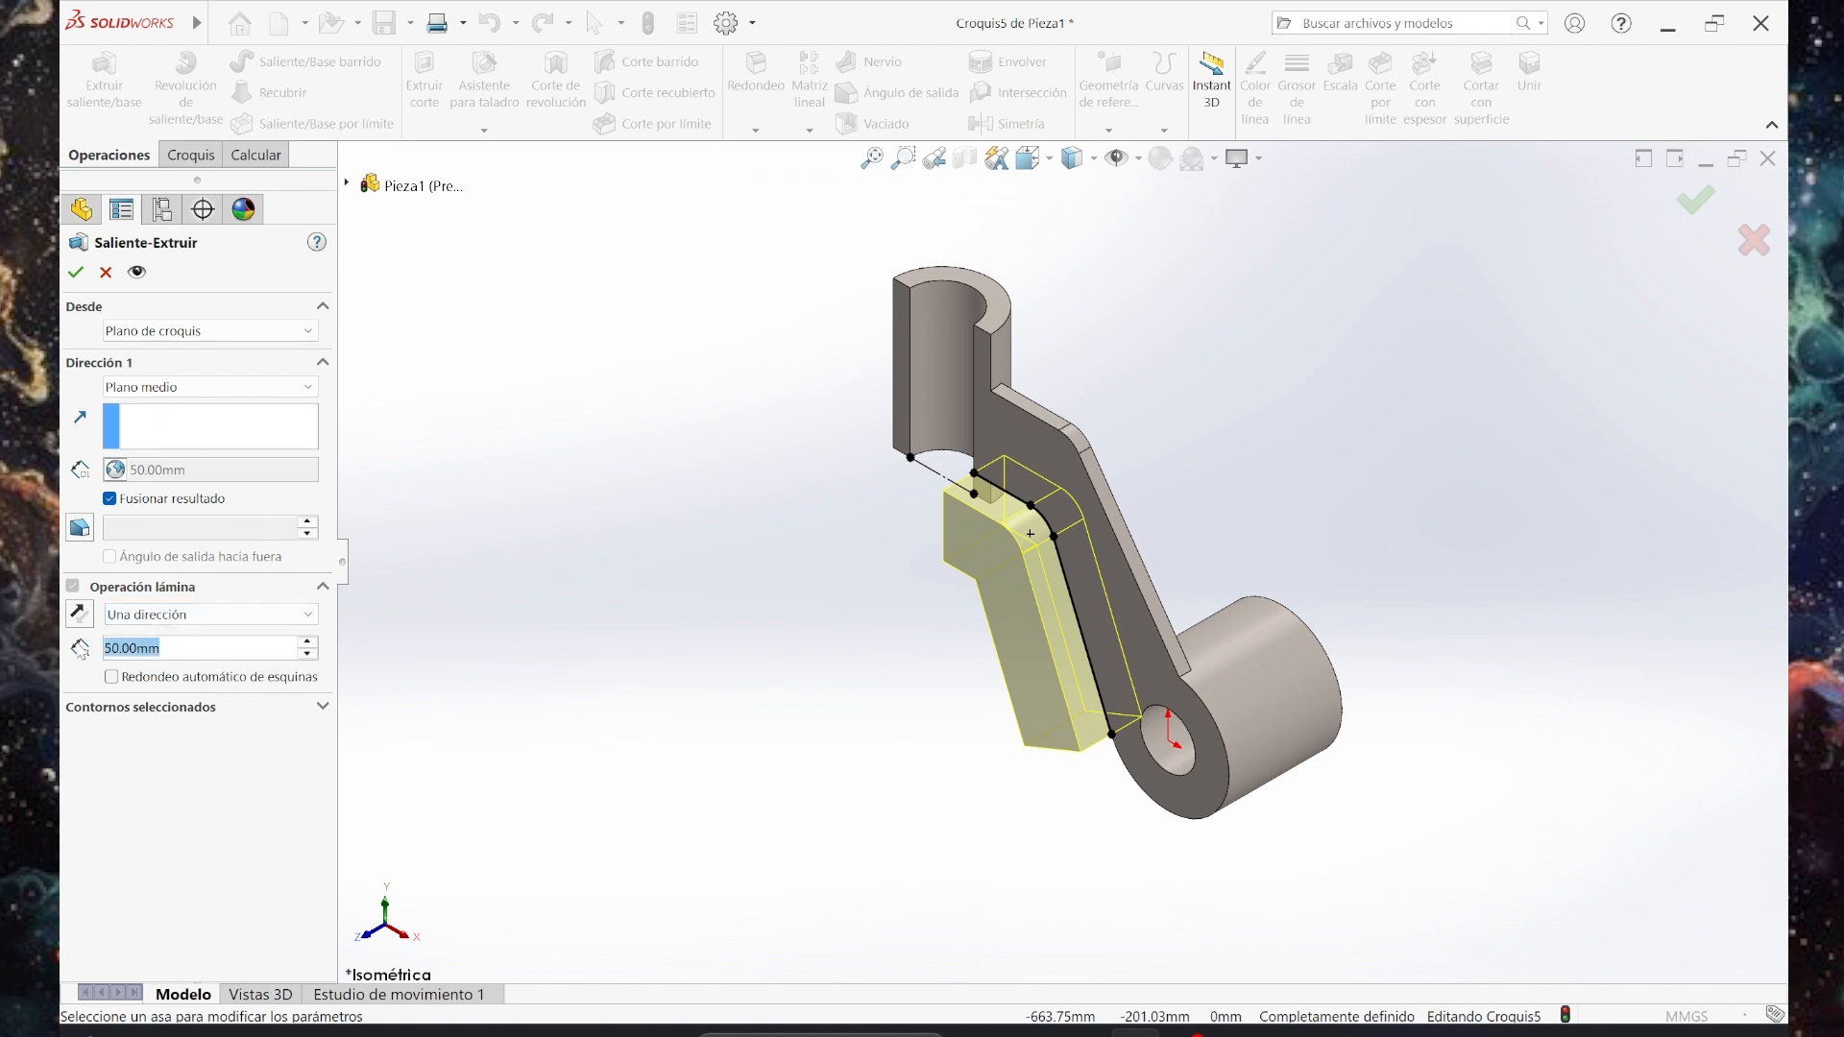
text(10)
key(Return)
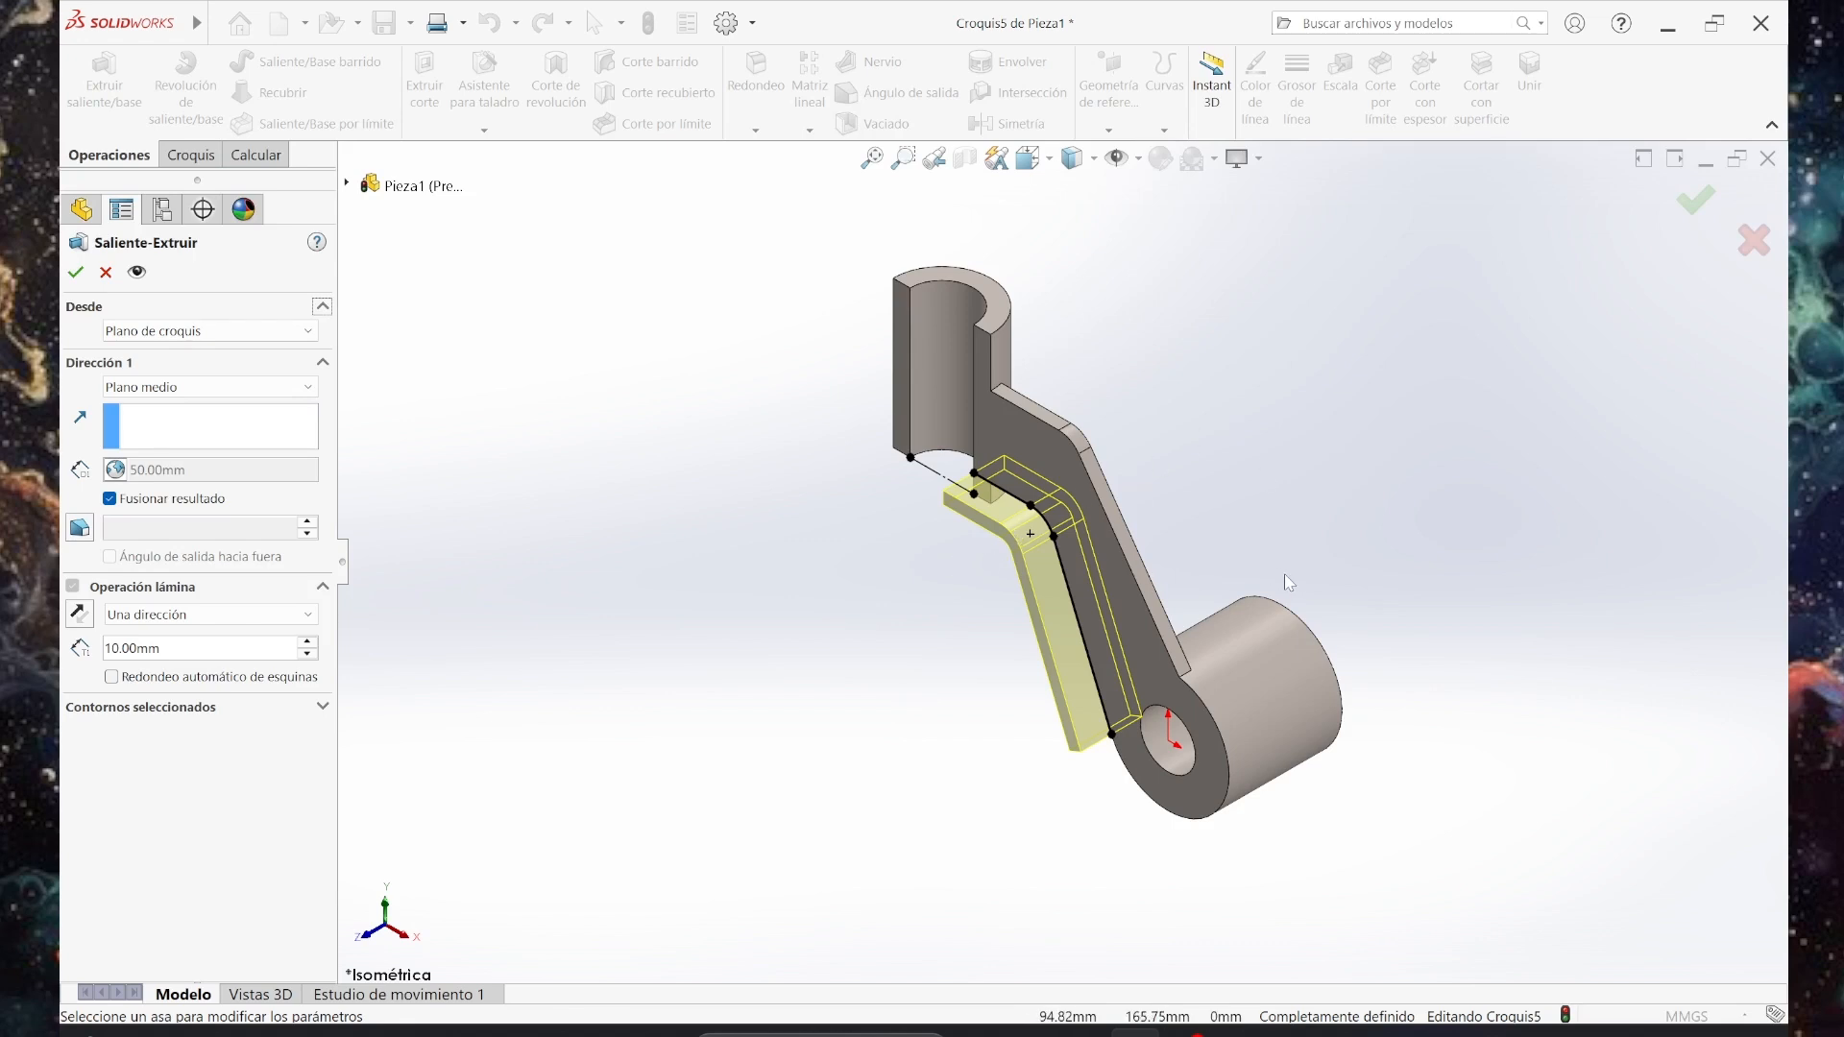
Examine the thin extrusion preview at the vertical cylinder and compare the flange's thickness side with the drawing in PowerPoint.
middle_drag(1203, 881, 1297, 728)
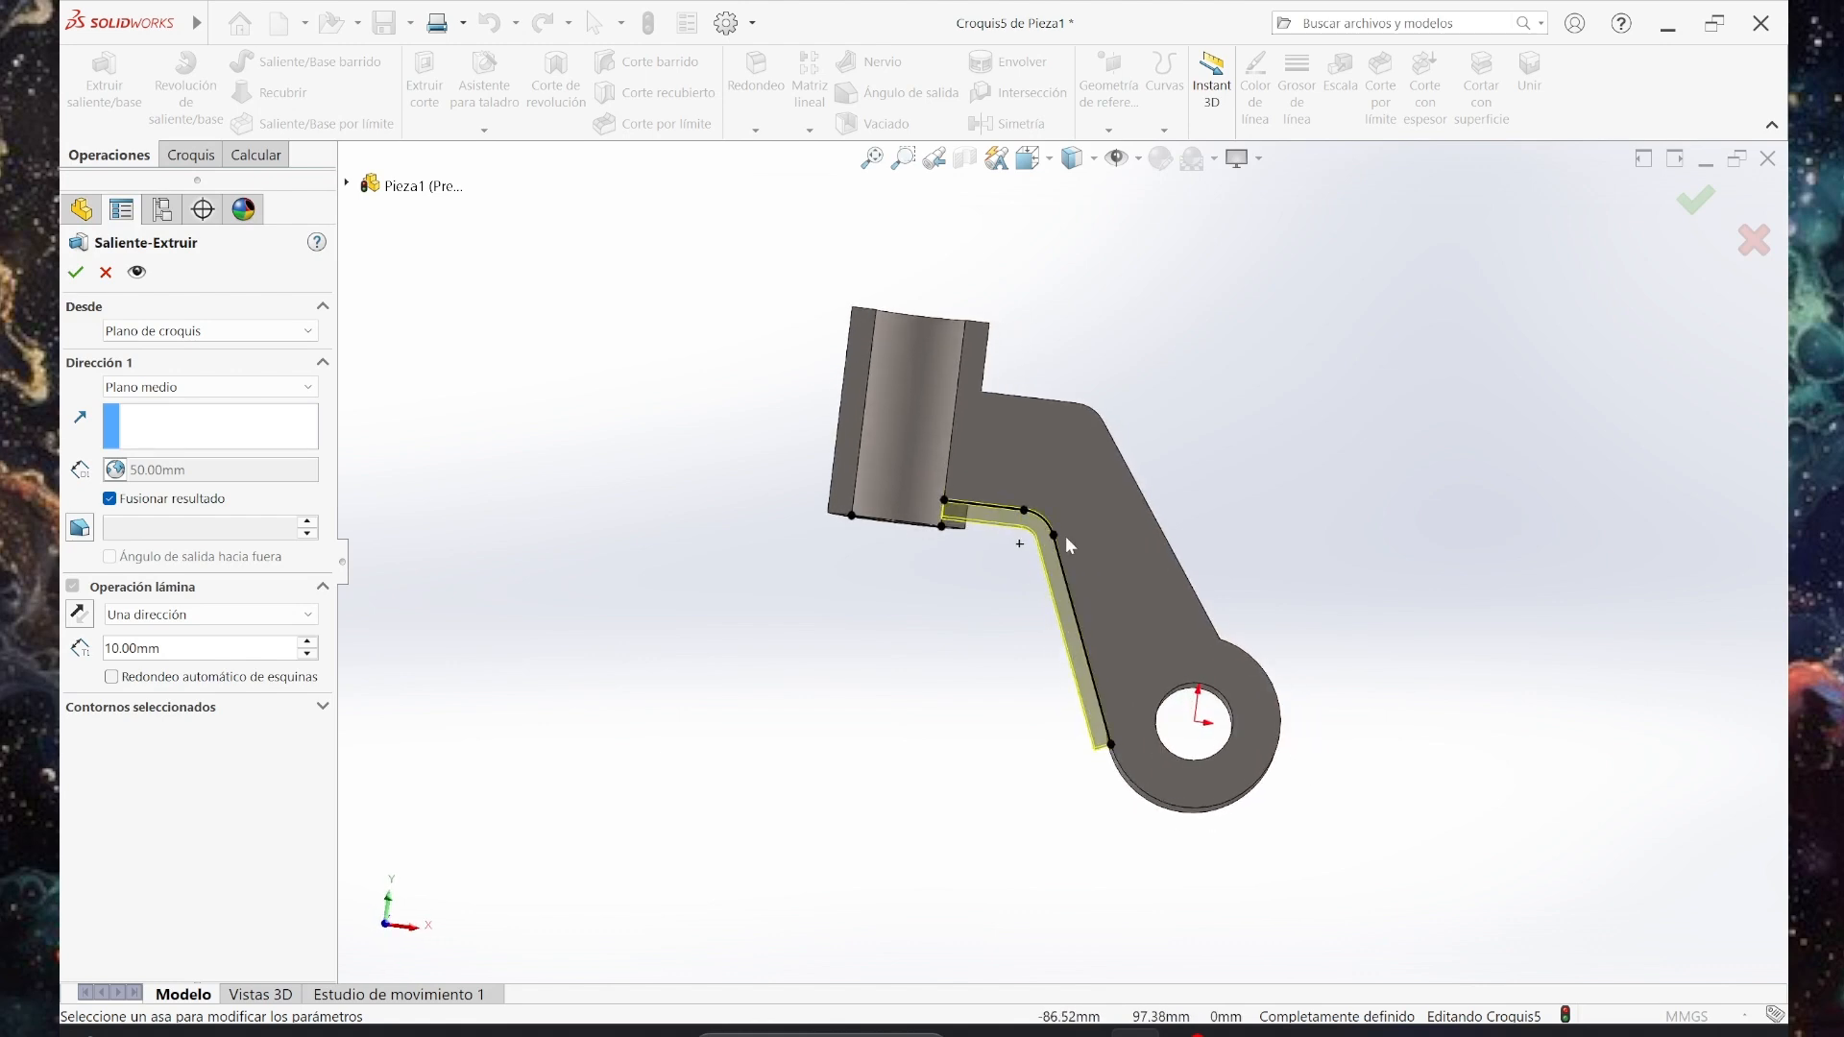
scroll(1064, 536, down, 5)
scroll(924, 590, up, 5)
middle_drag(924, 590, 879, 600)
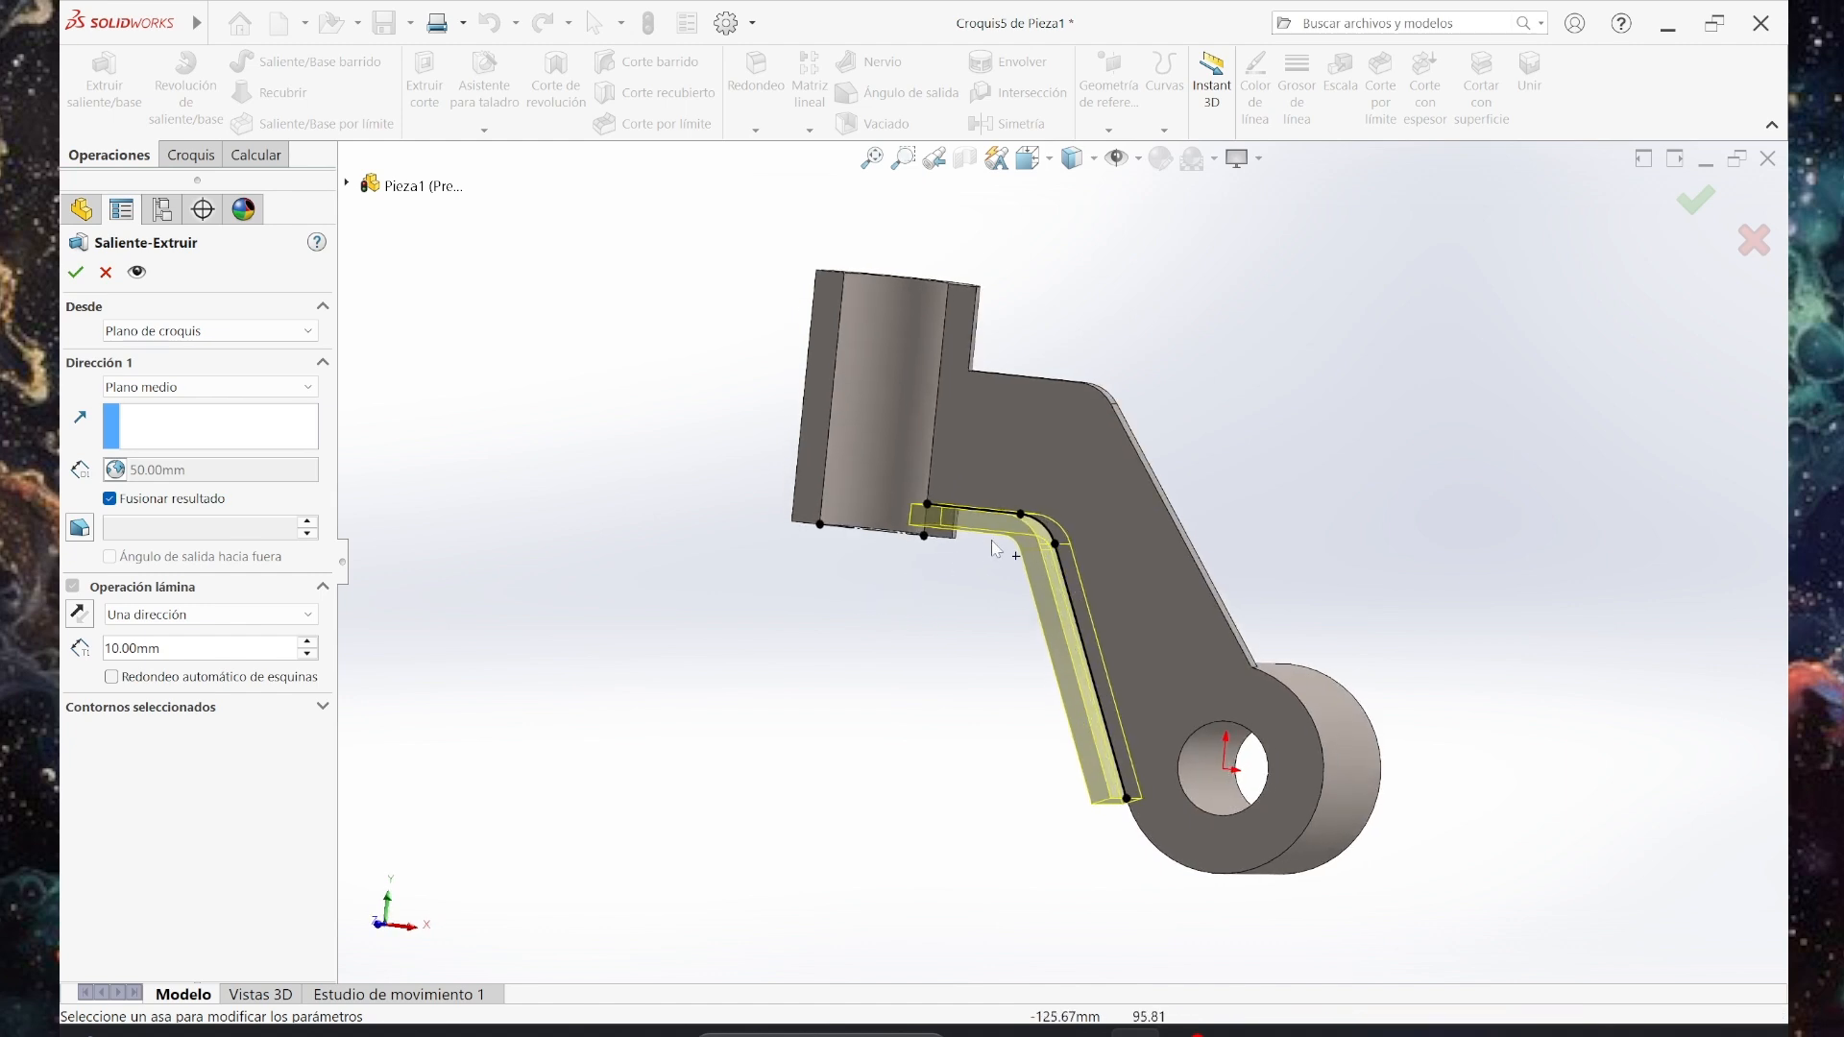
scroll(1052, 543, down, 4)
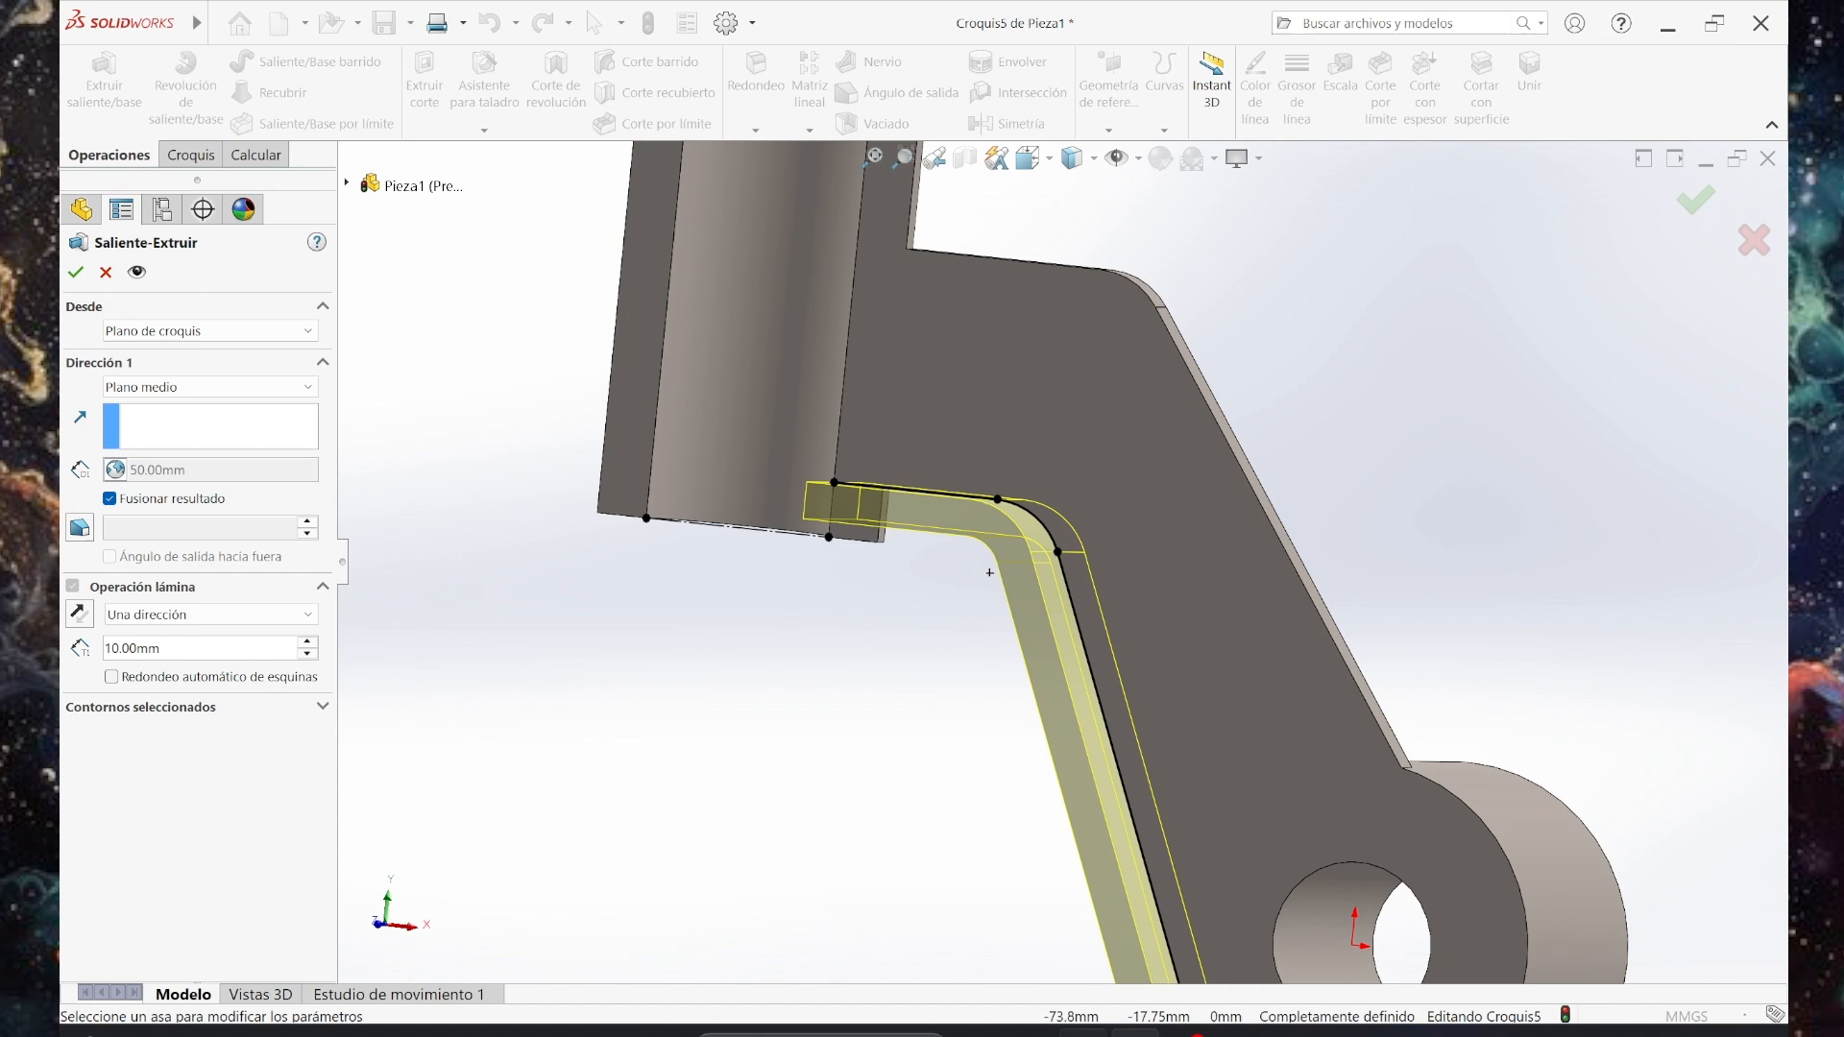
mouse_move(1076, 1030)
click(1005, 732)
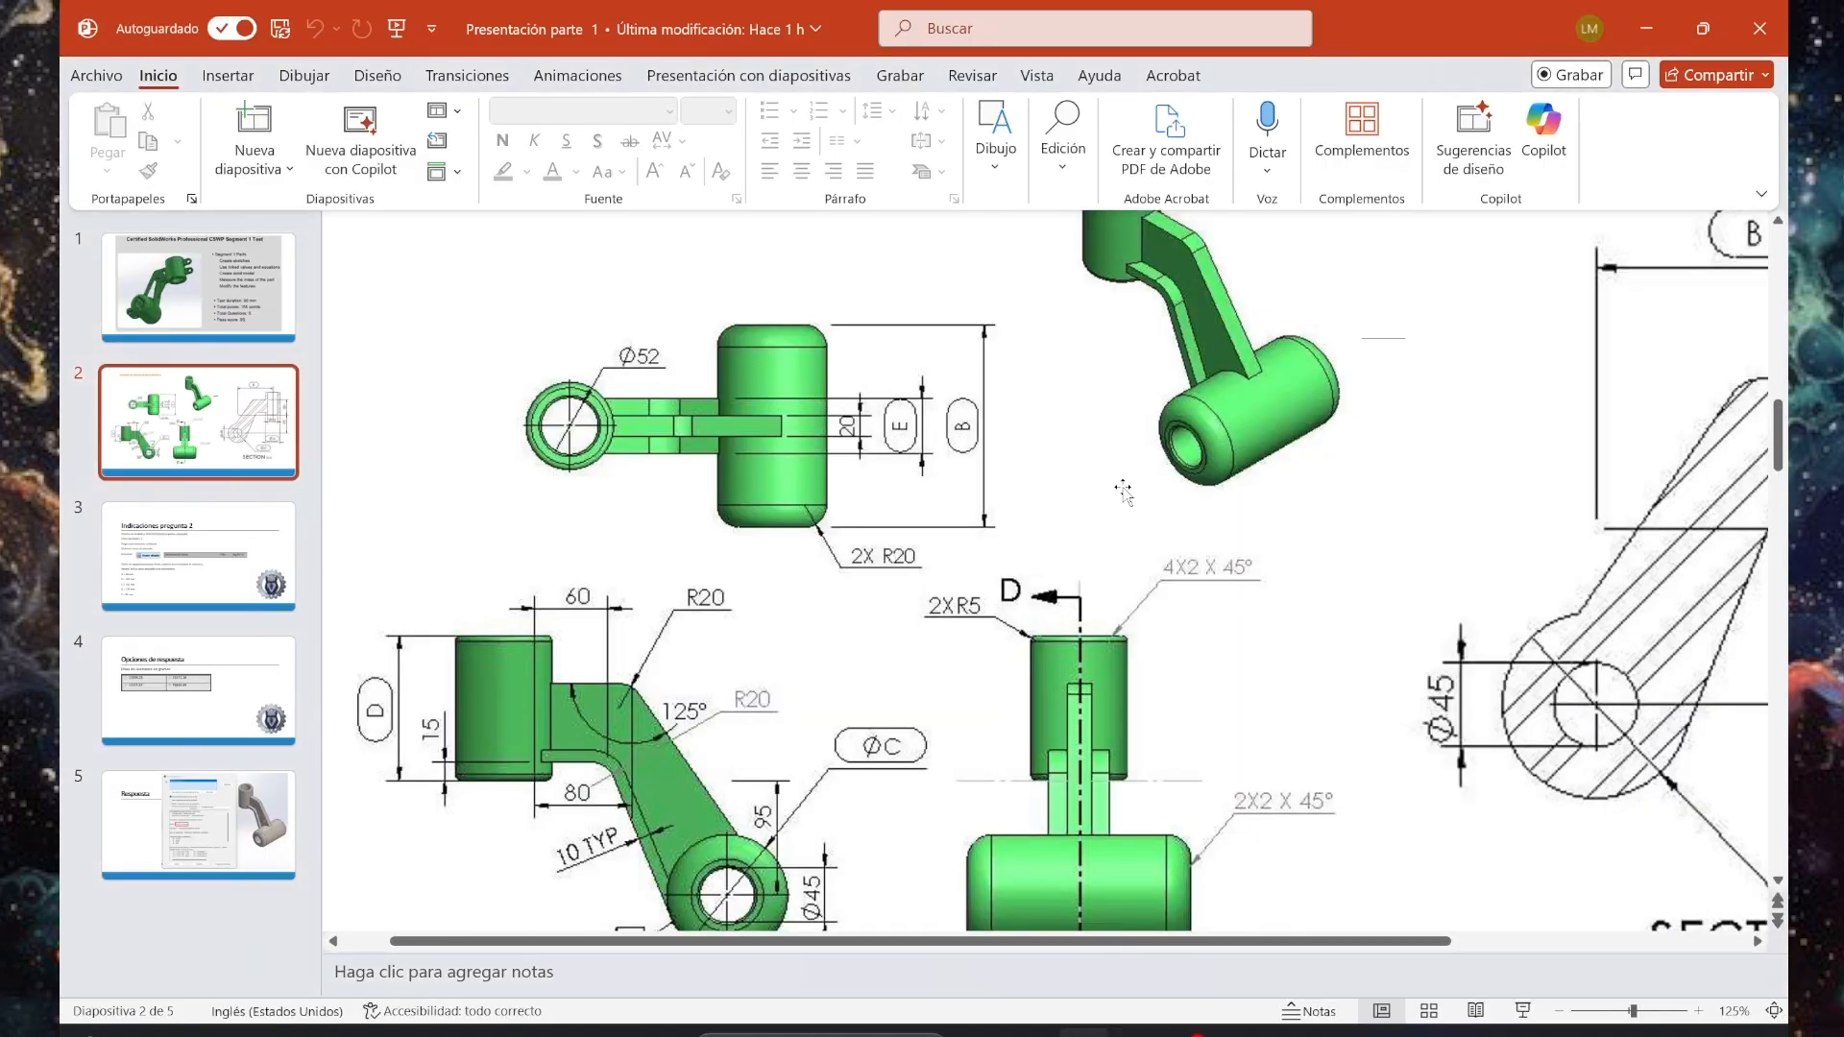
scroll(606, 622, down, 1)
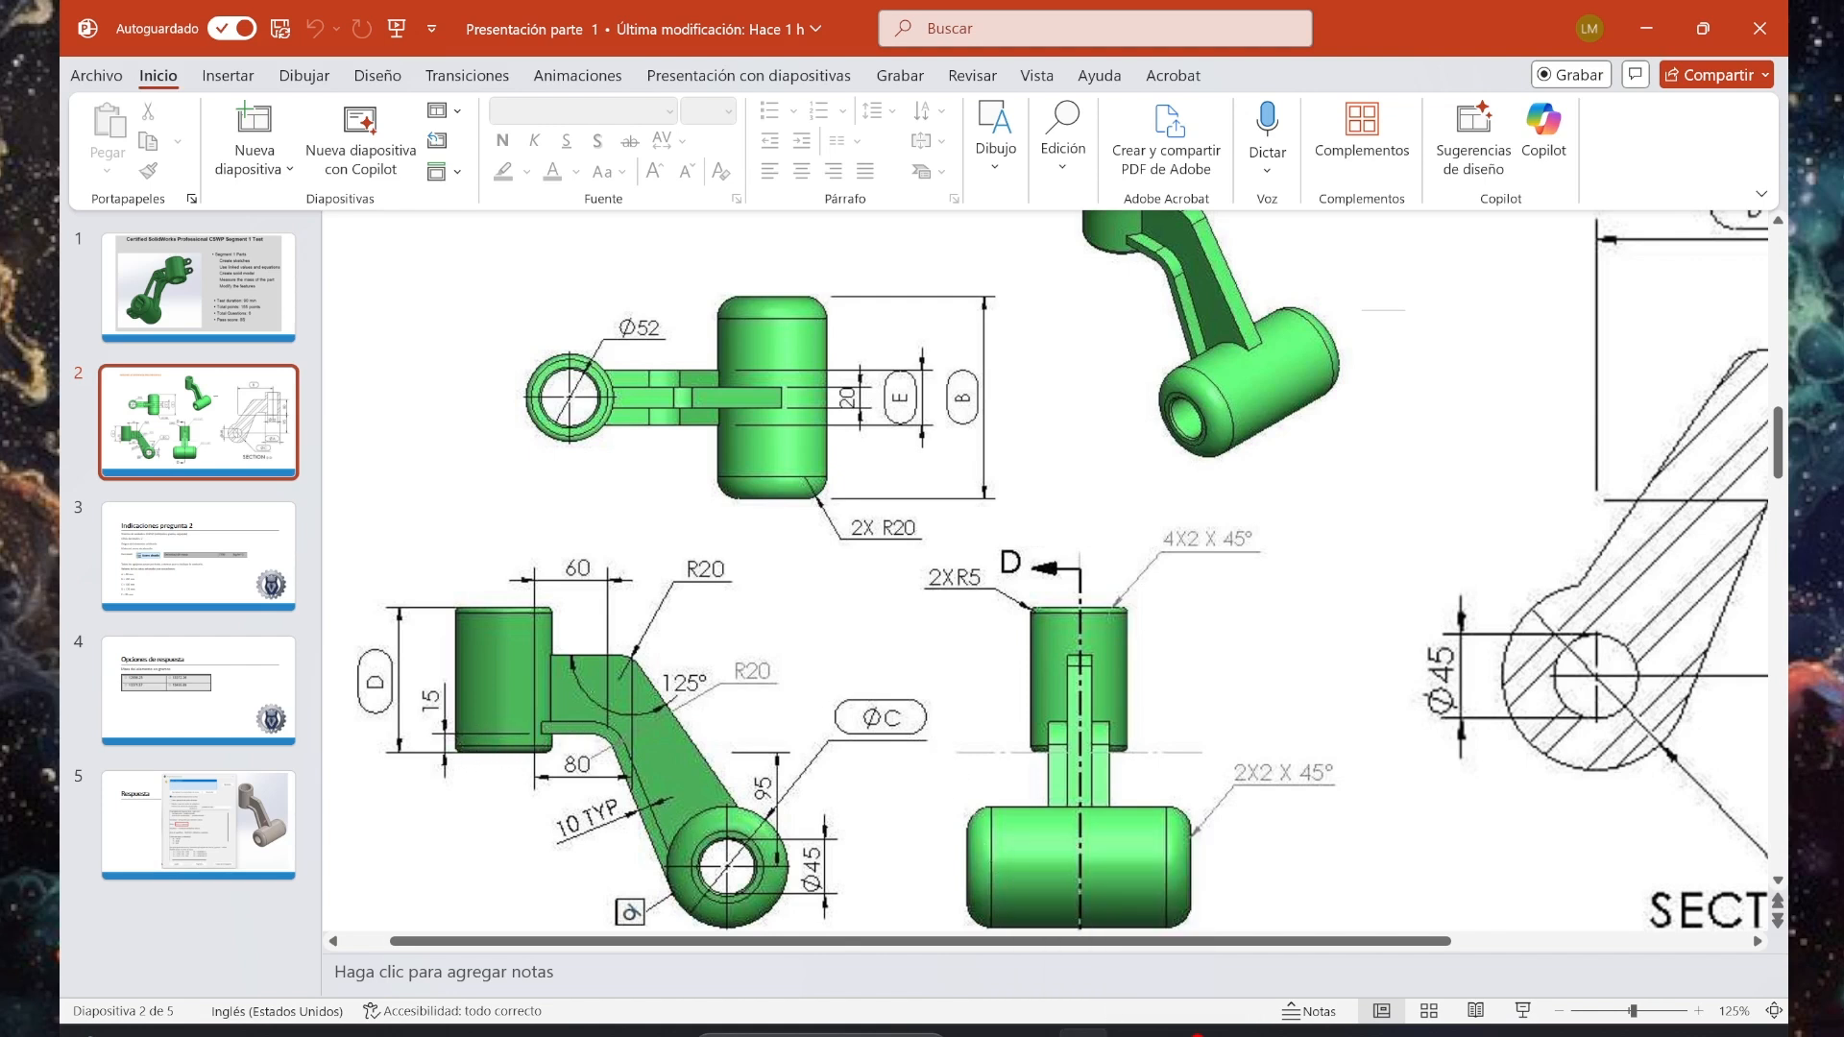
mouse_move(1083, 1028)
click(1133, 922)
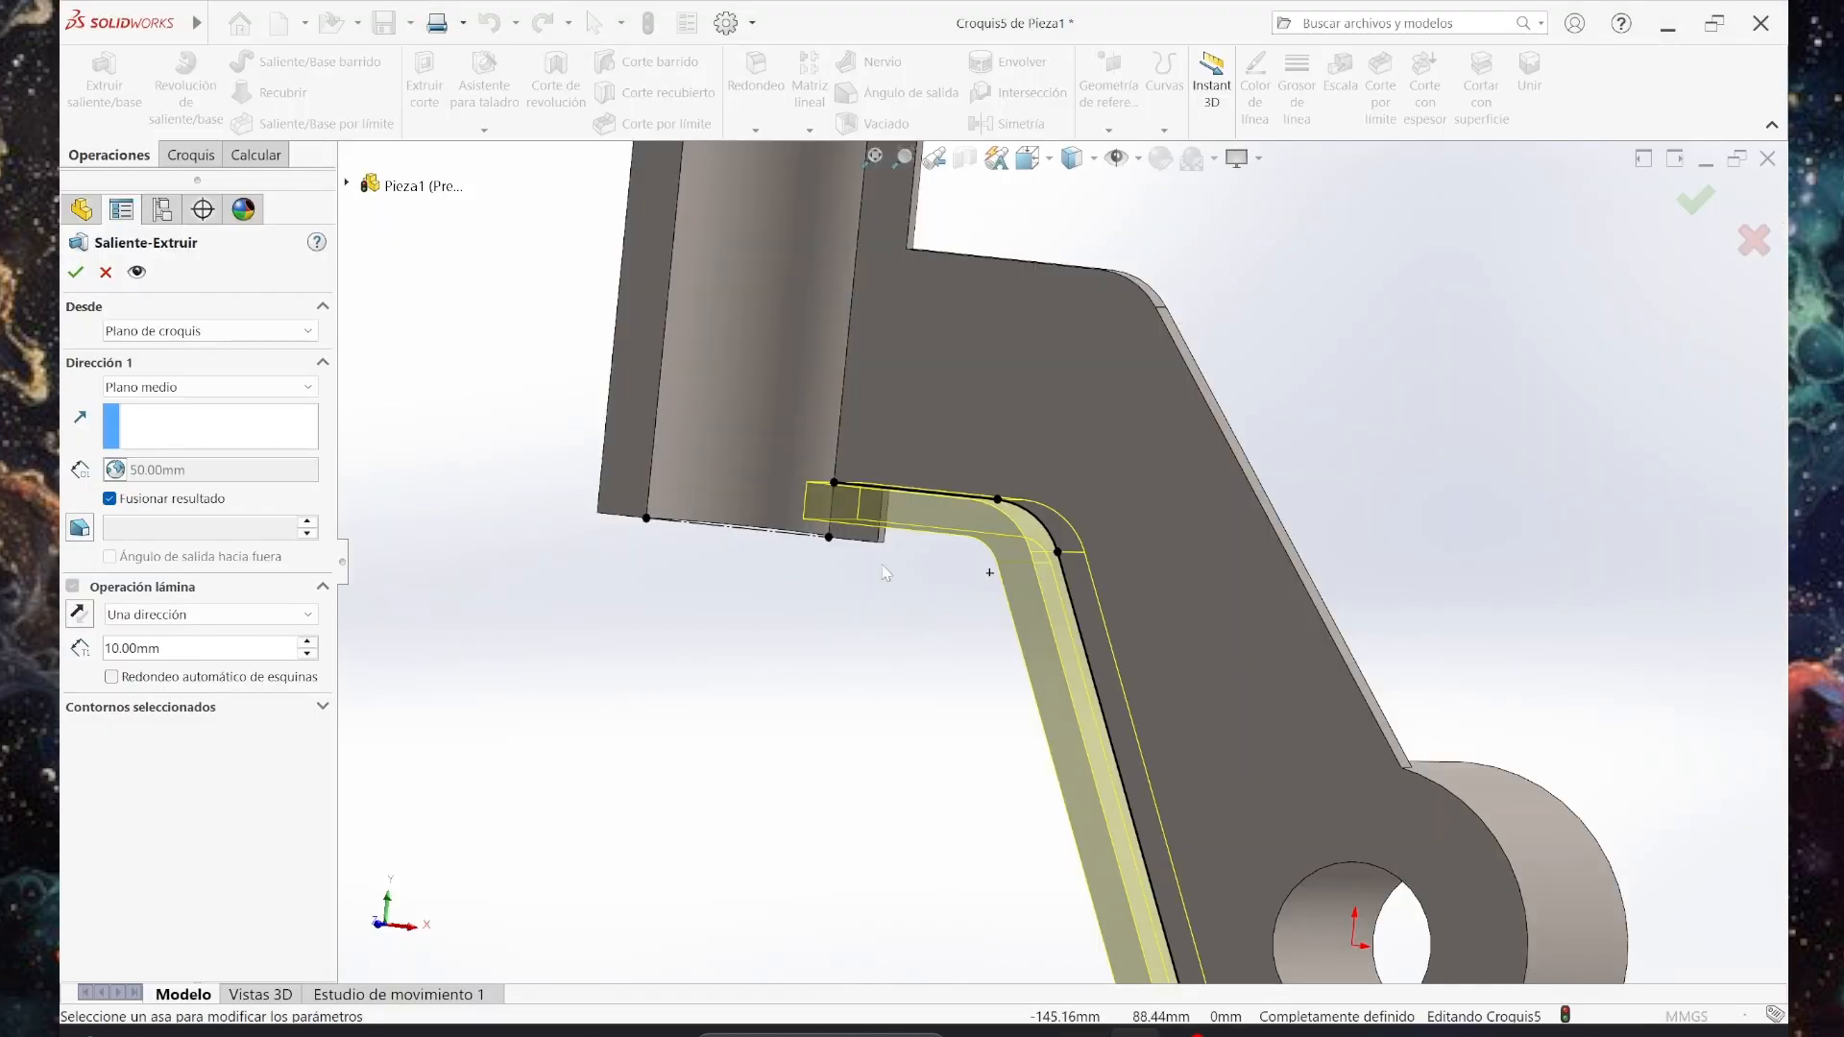
Reverse the thin wall's direction to the inner side of the profile and create the merged flange in SOLIDWORKS.
scroll(885, 574, up, 3)
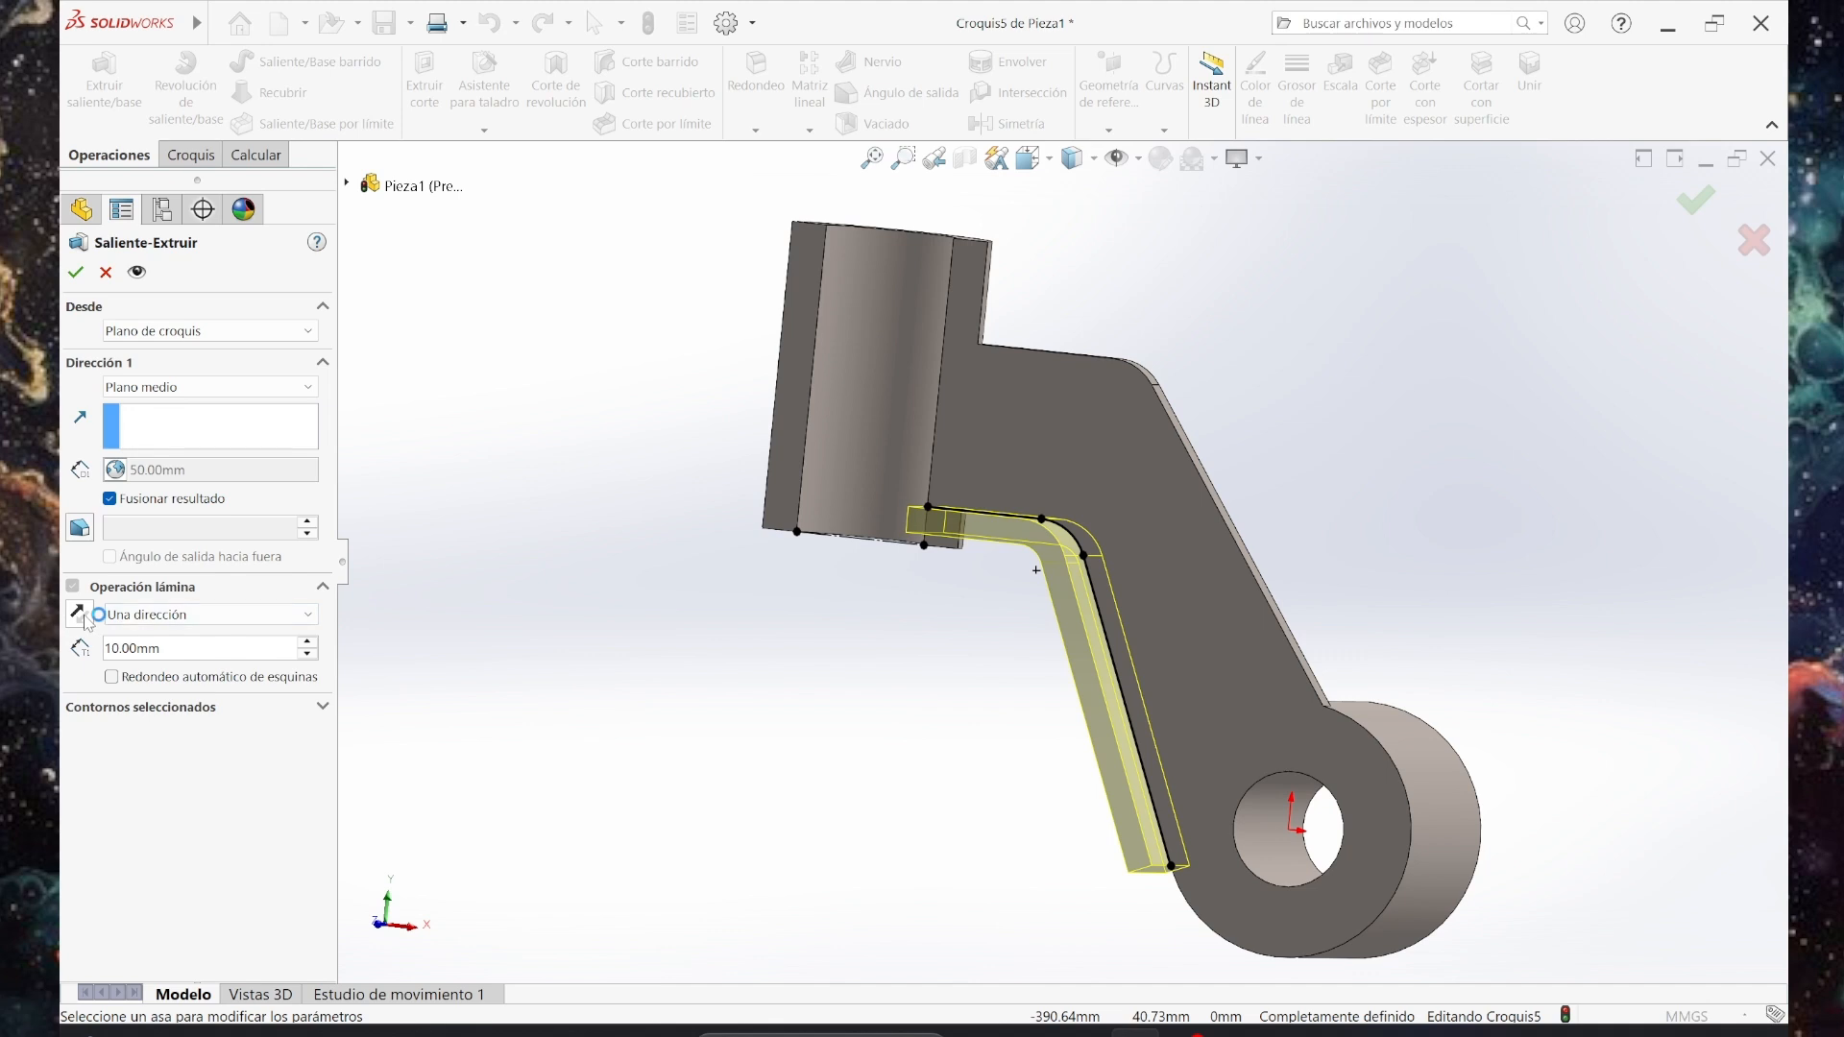
click(80, 613)
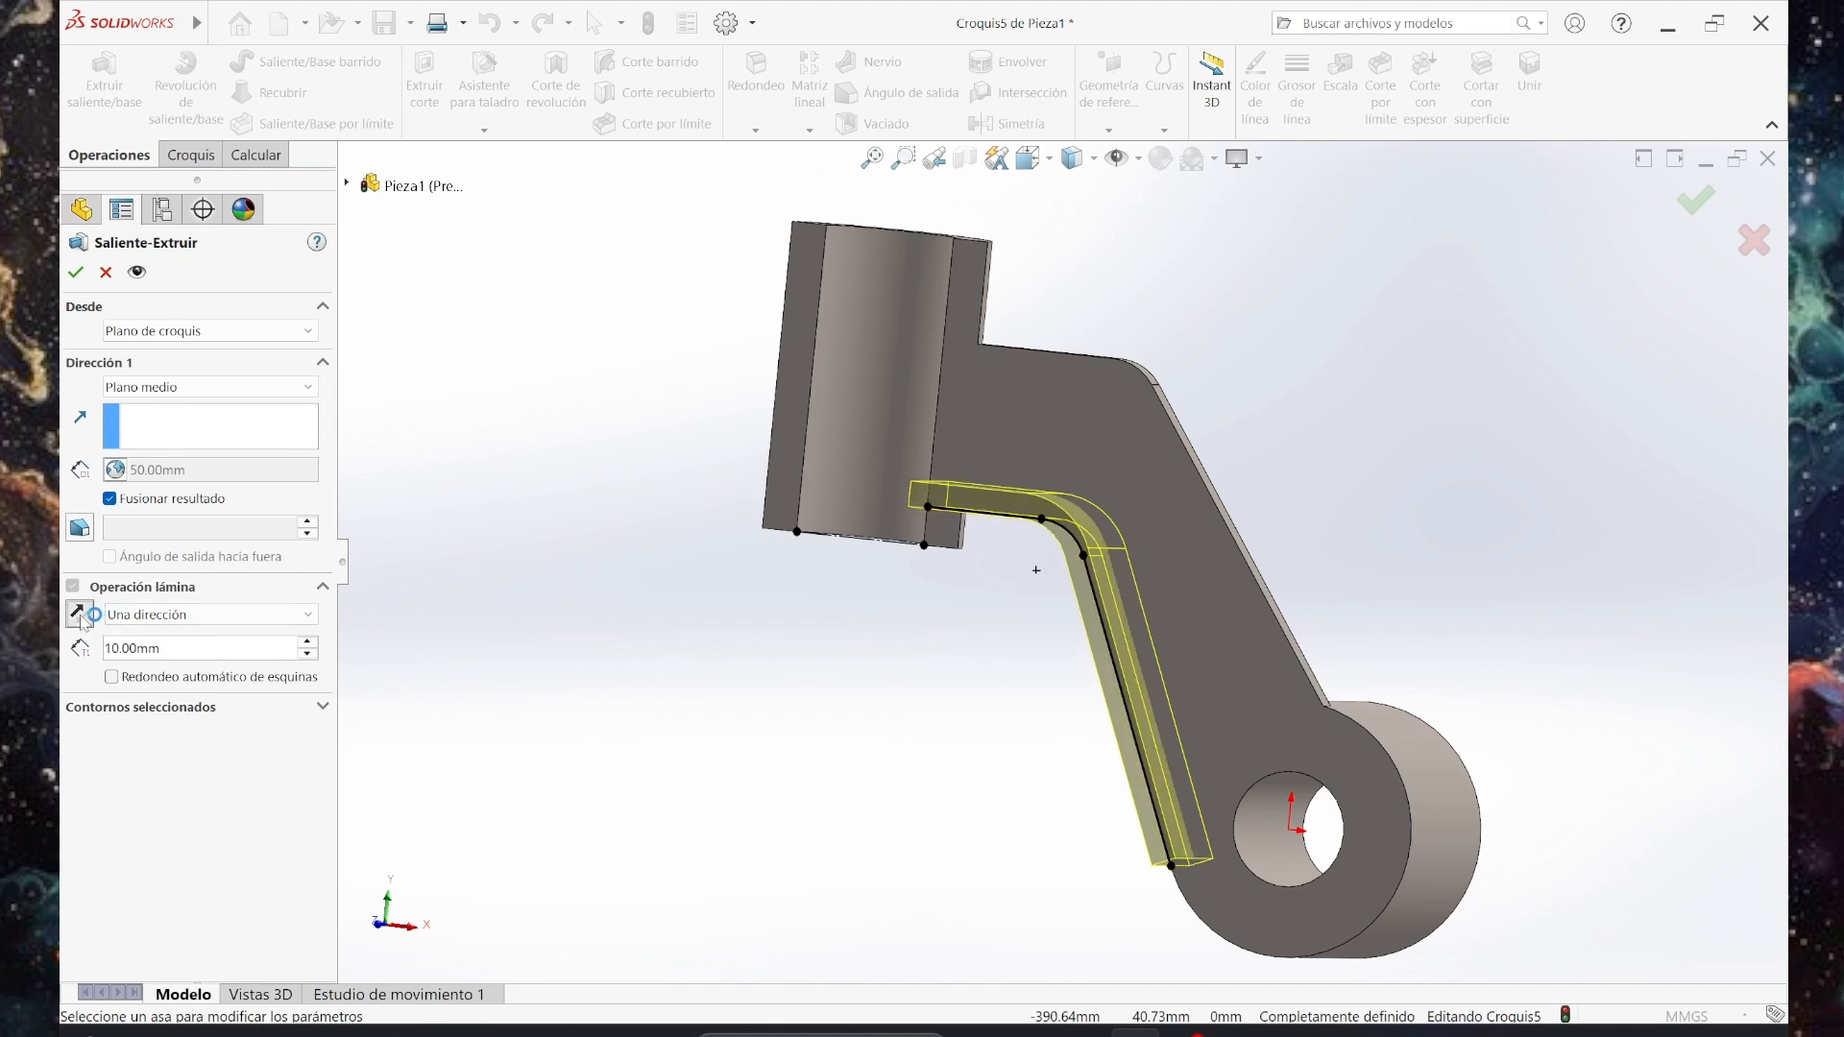
middle_drag(990, 727, 1068, 607)
scroll(1064, 600, up, 1)
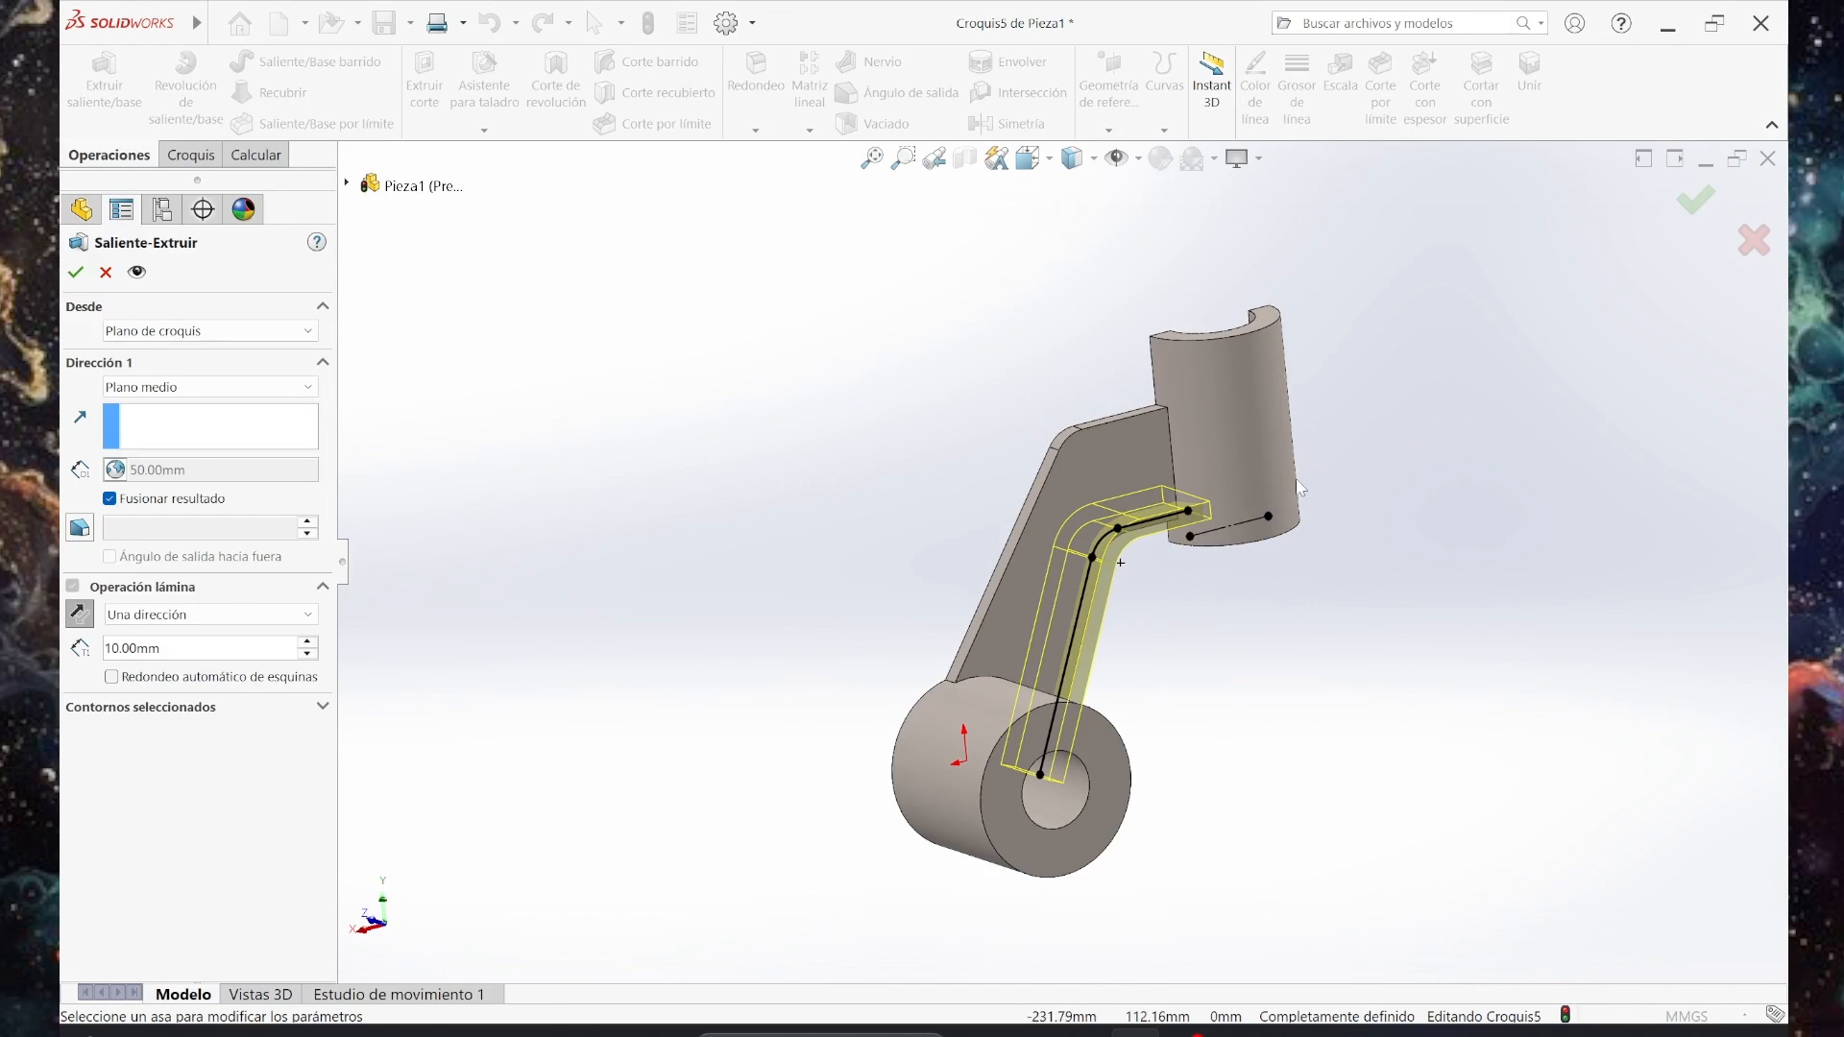
scroll(1261, 477, down, 5)
middle_drag(1284, 670, 1302, 898)
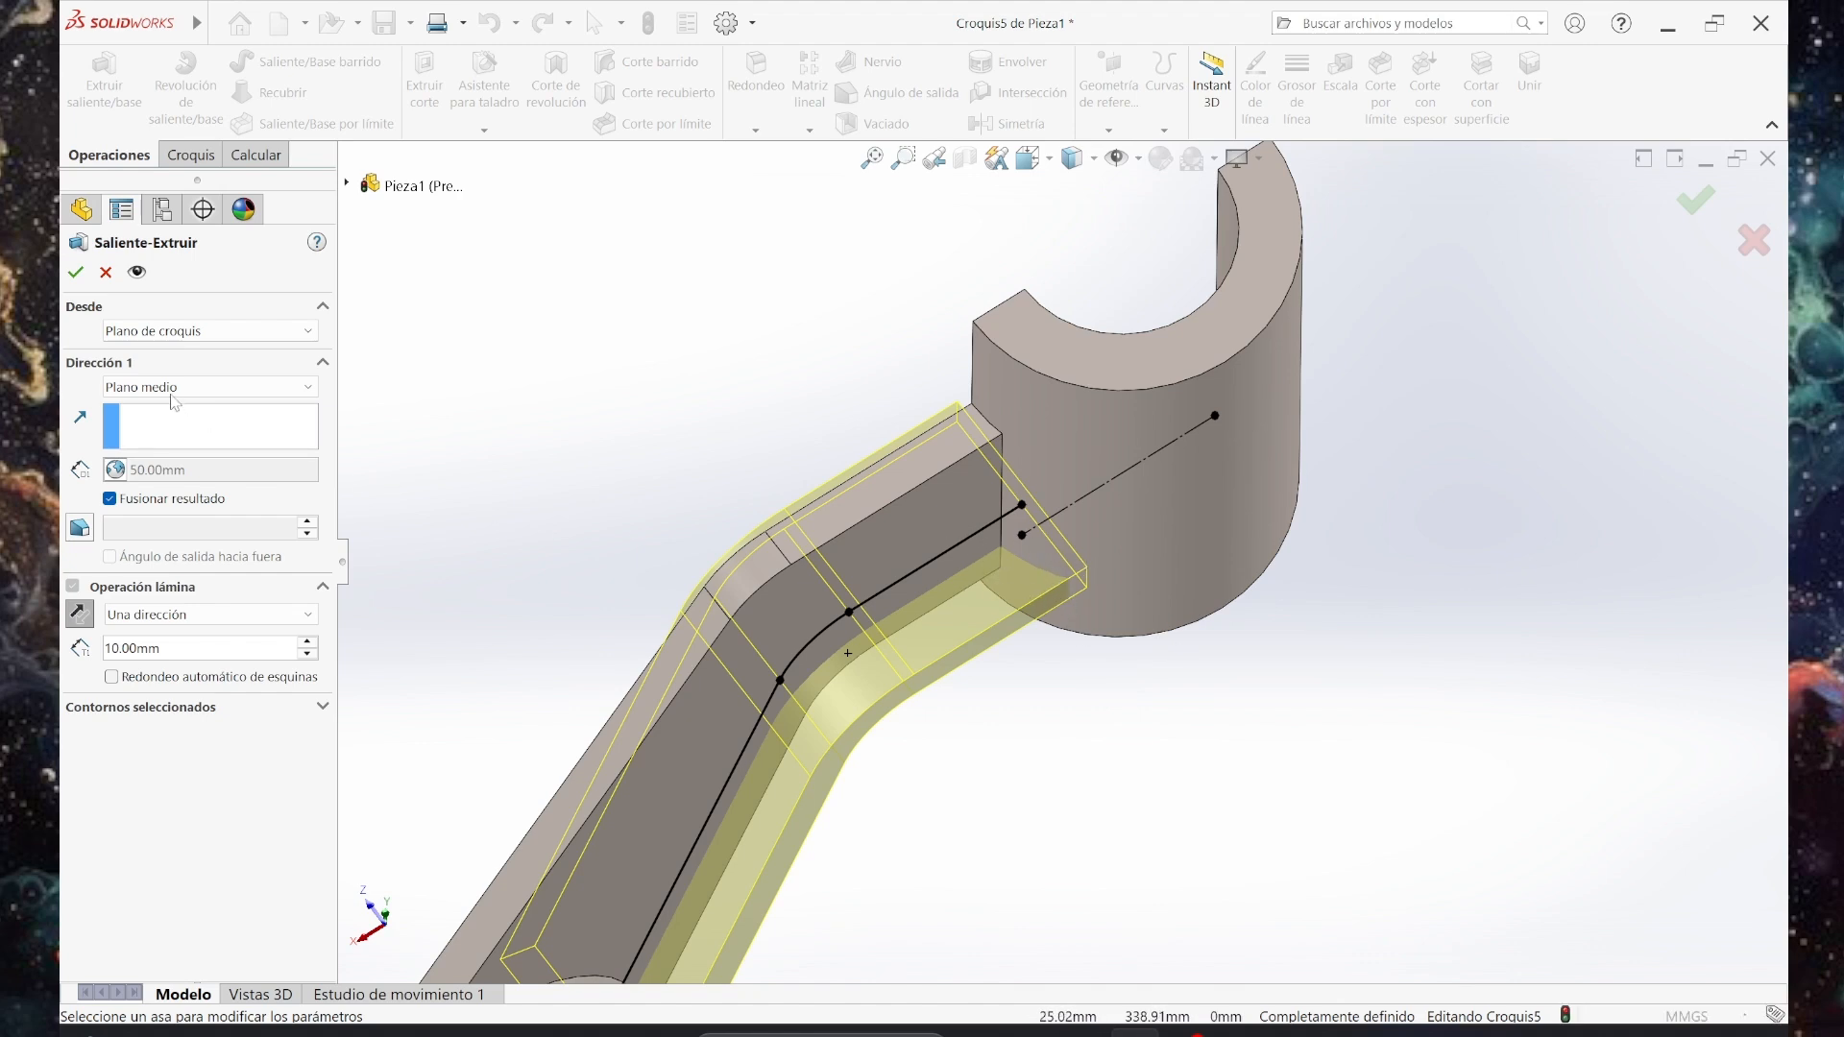
click(85, 275)
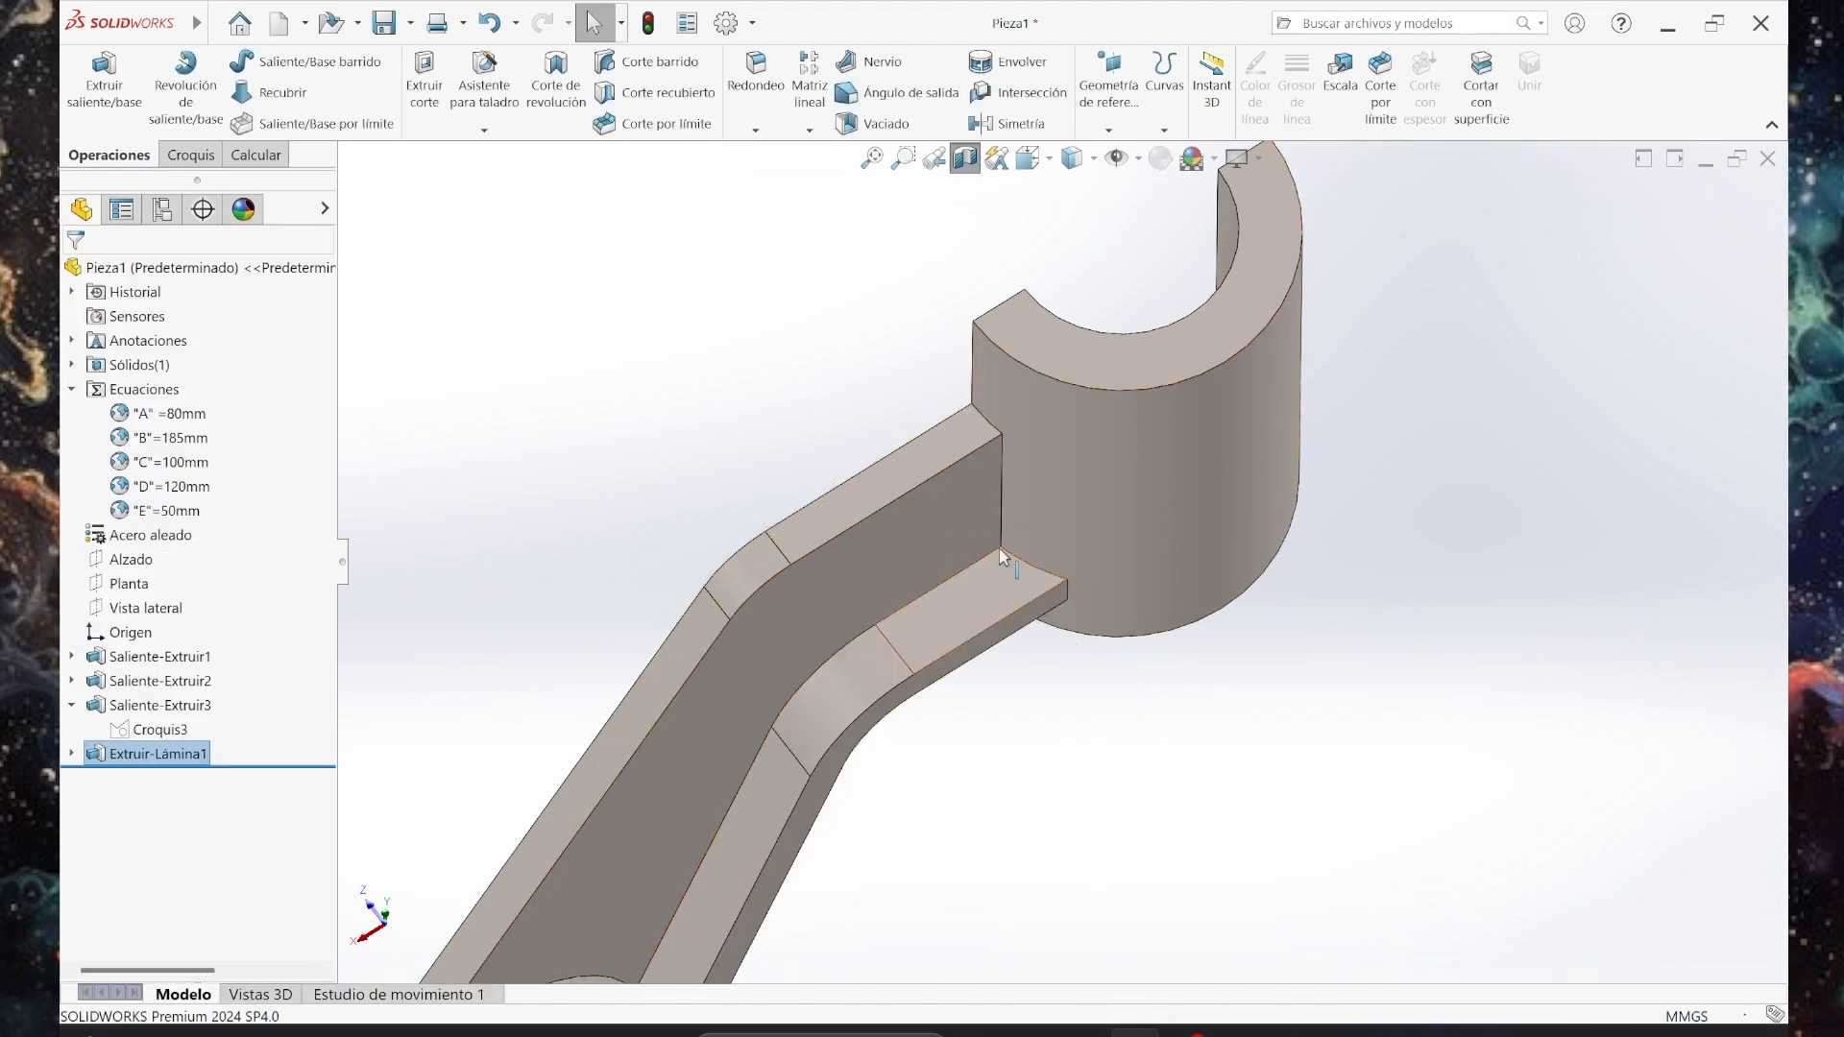
Turn off the section view and inspect the complete part with its new flange.
middle_drag(1108, 753, 1326, 758)
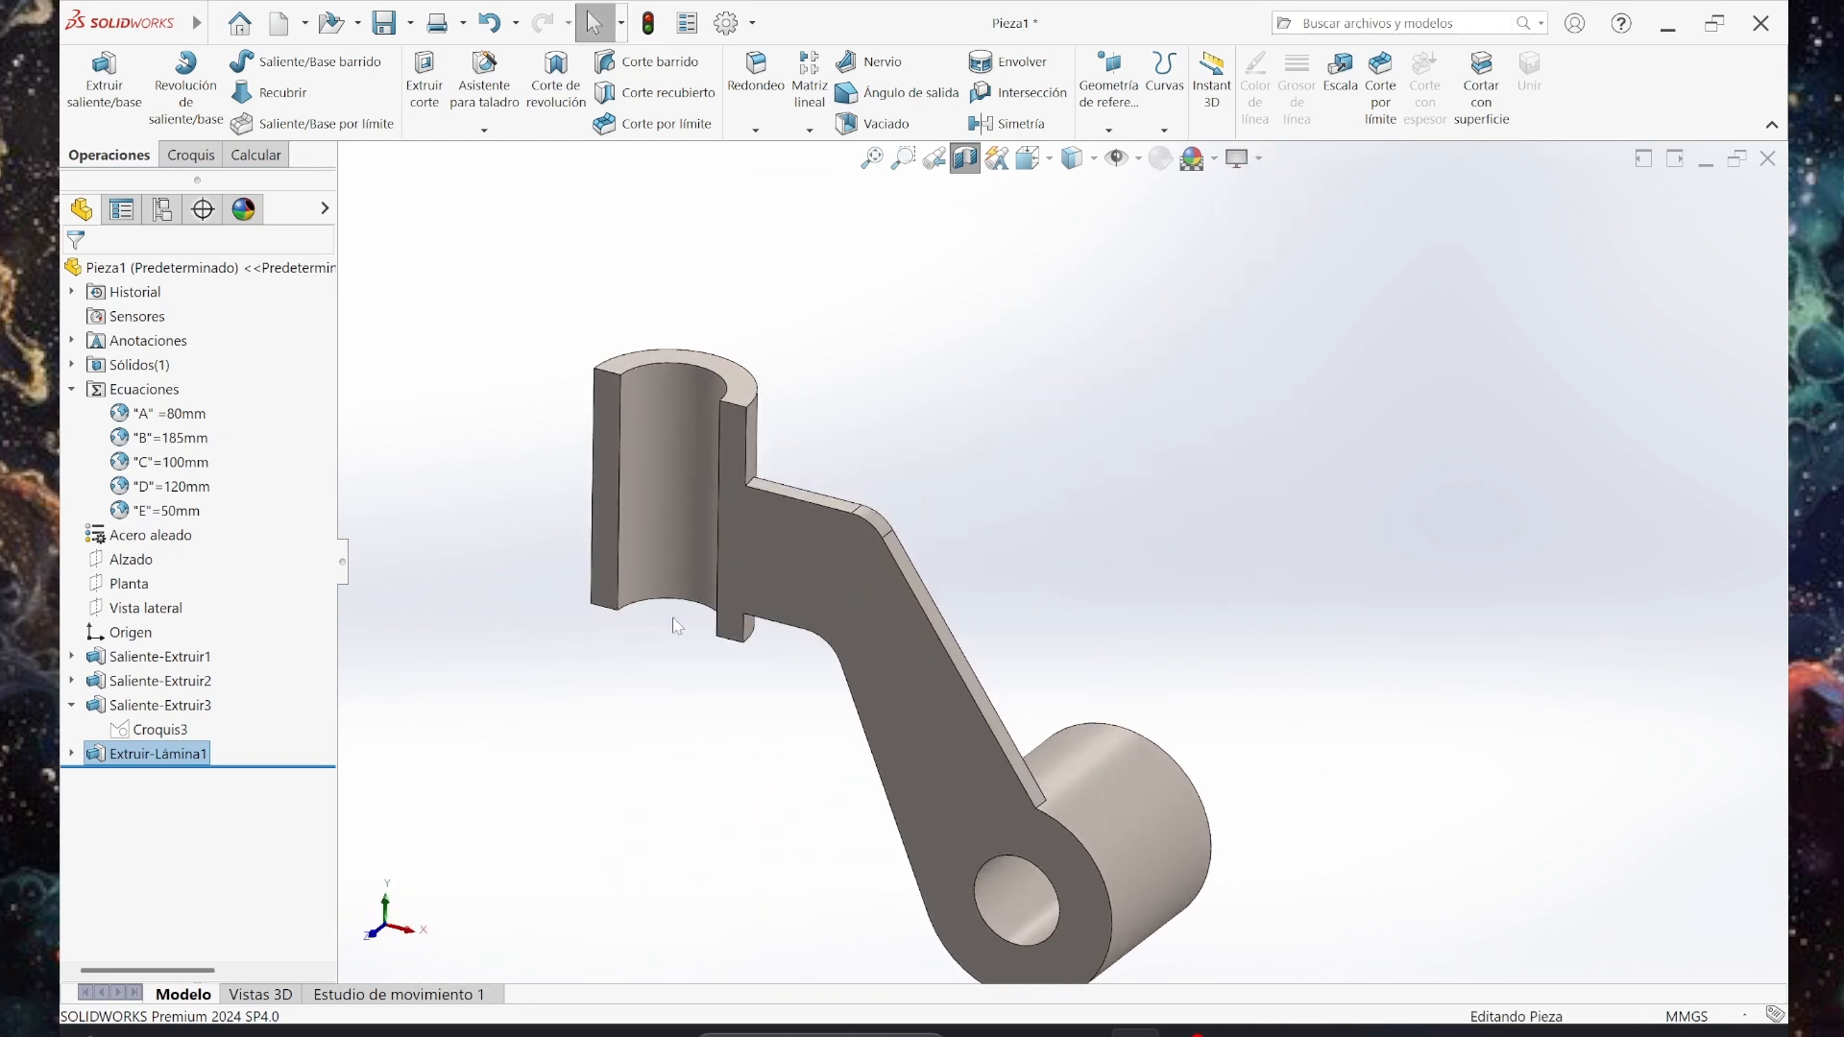
middle_drag(936, 813, 803, 589)
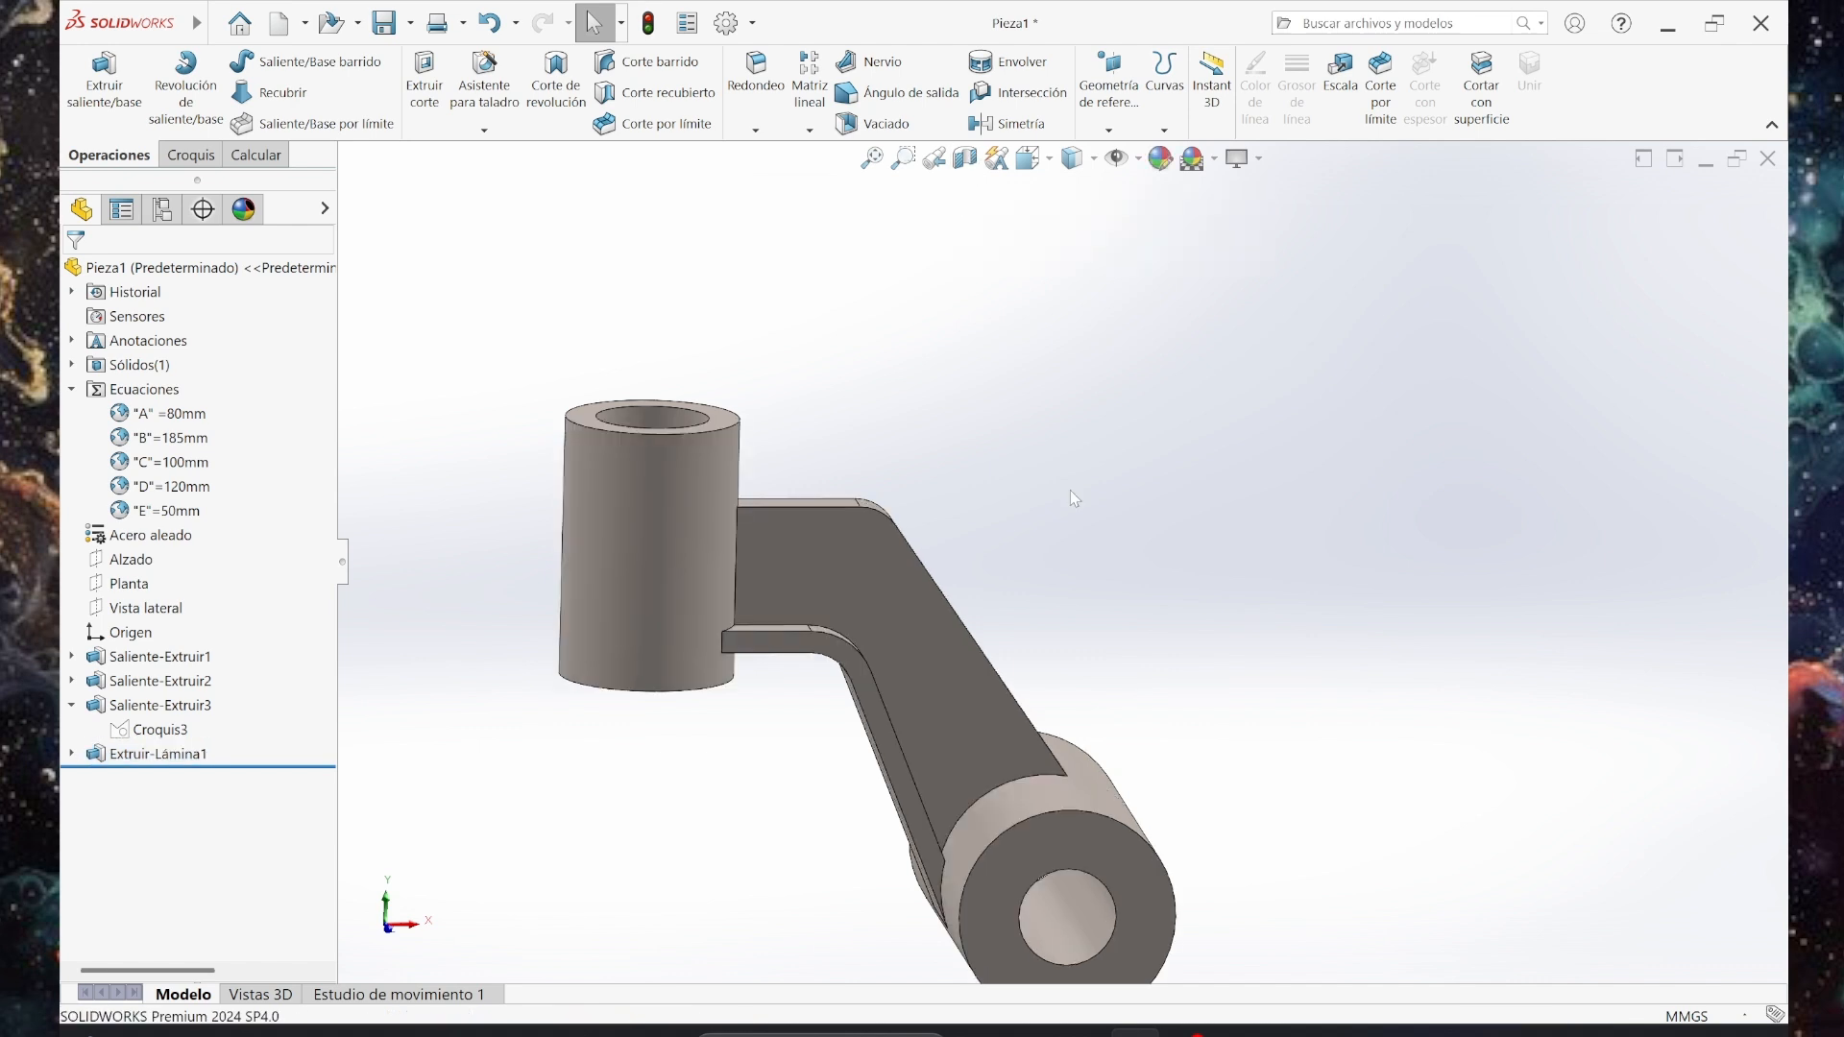
middle_drag(1124, 522, 1071, 625)
scroll(1071, 625, up, 5)
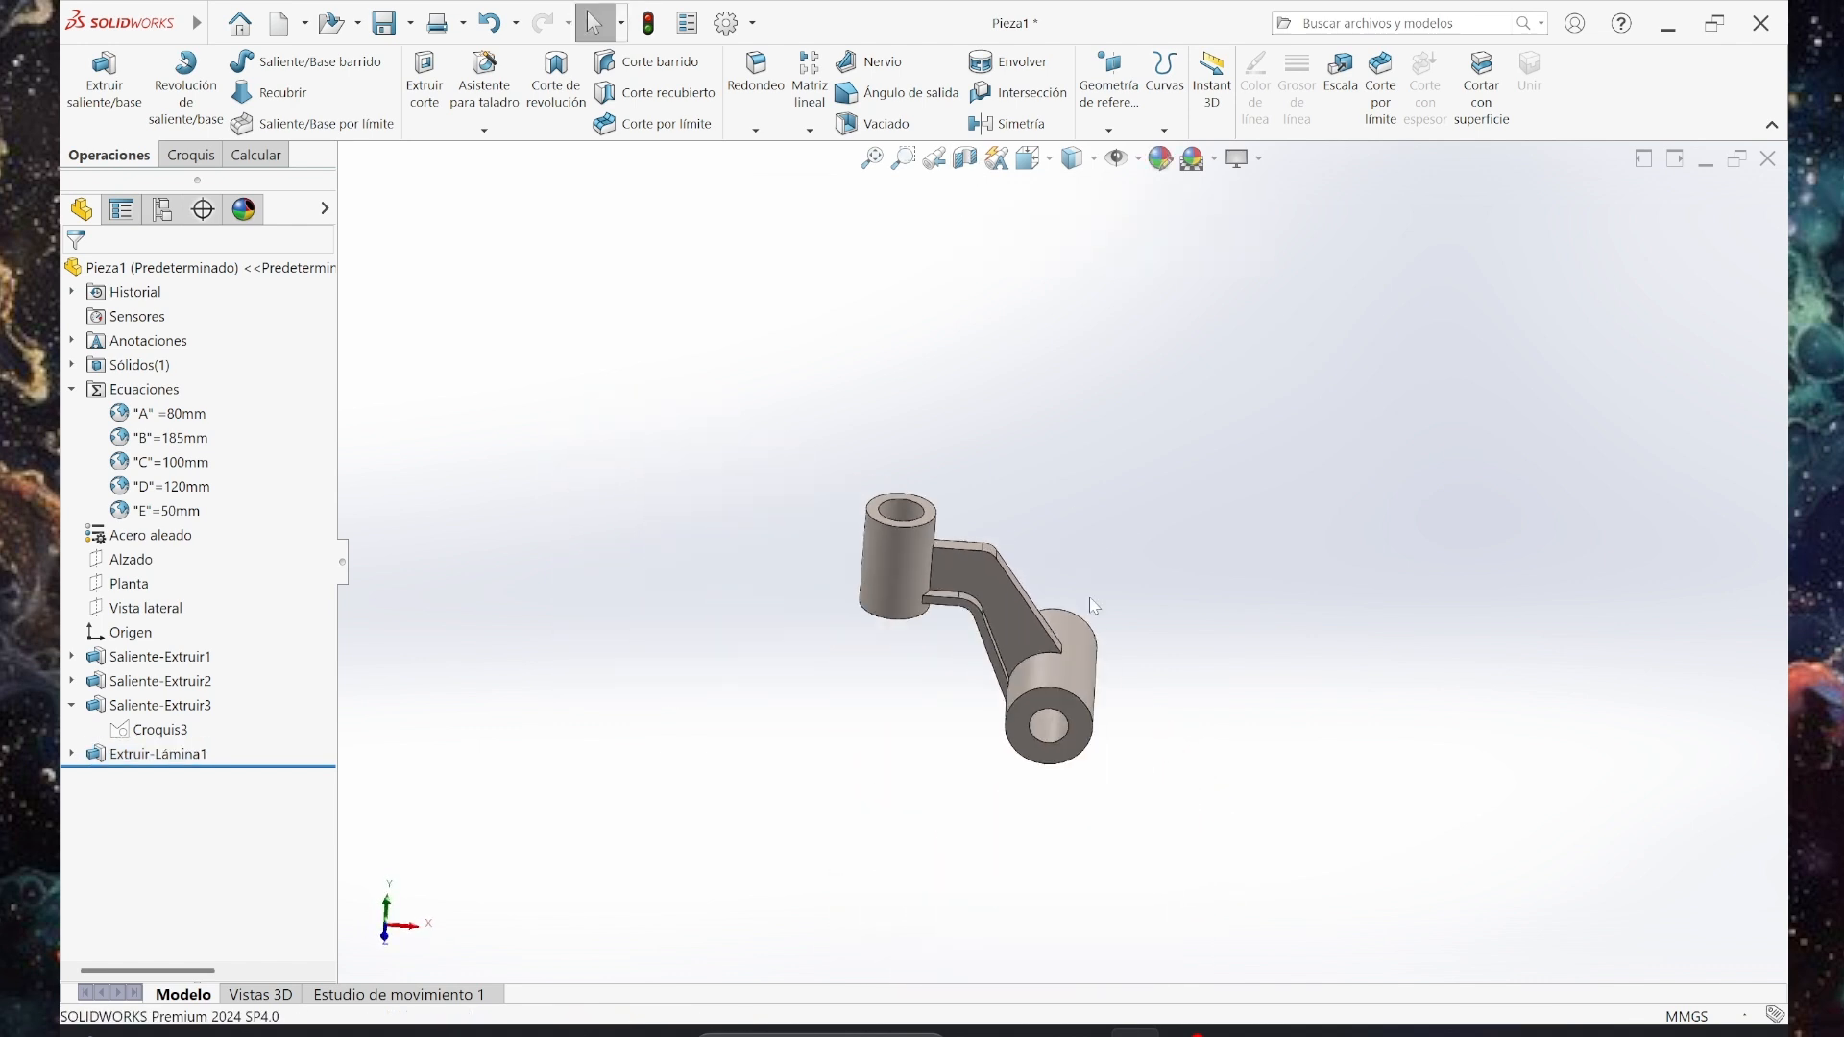
middle_drag(1145, 765, 1103, 755)
scroll(1066, 720, down, 5)
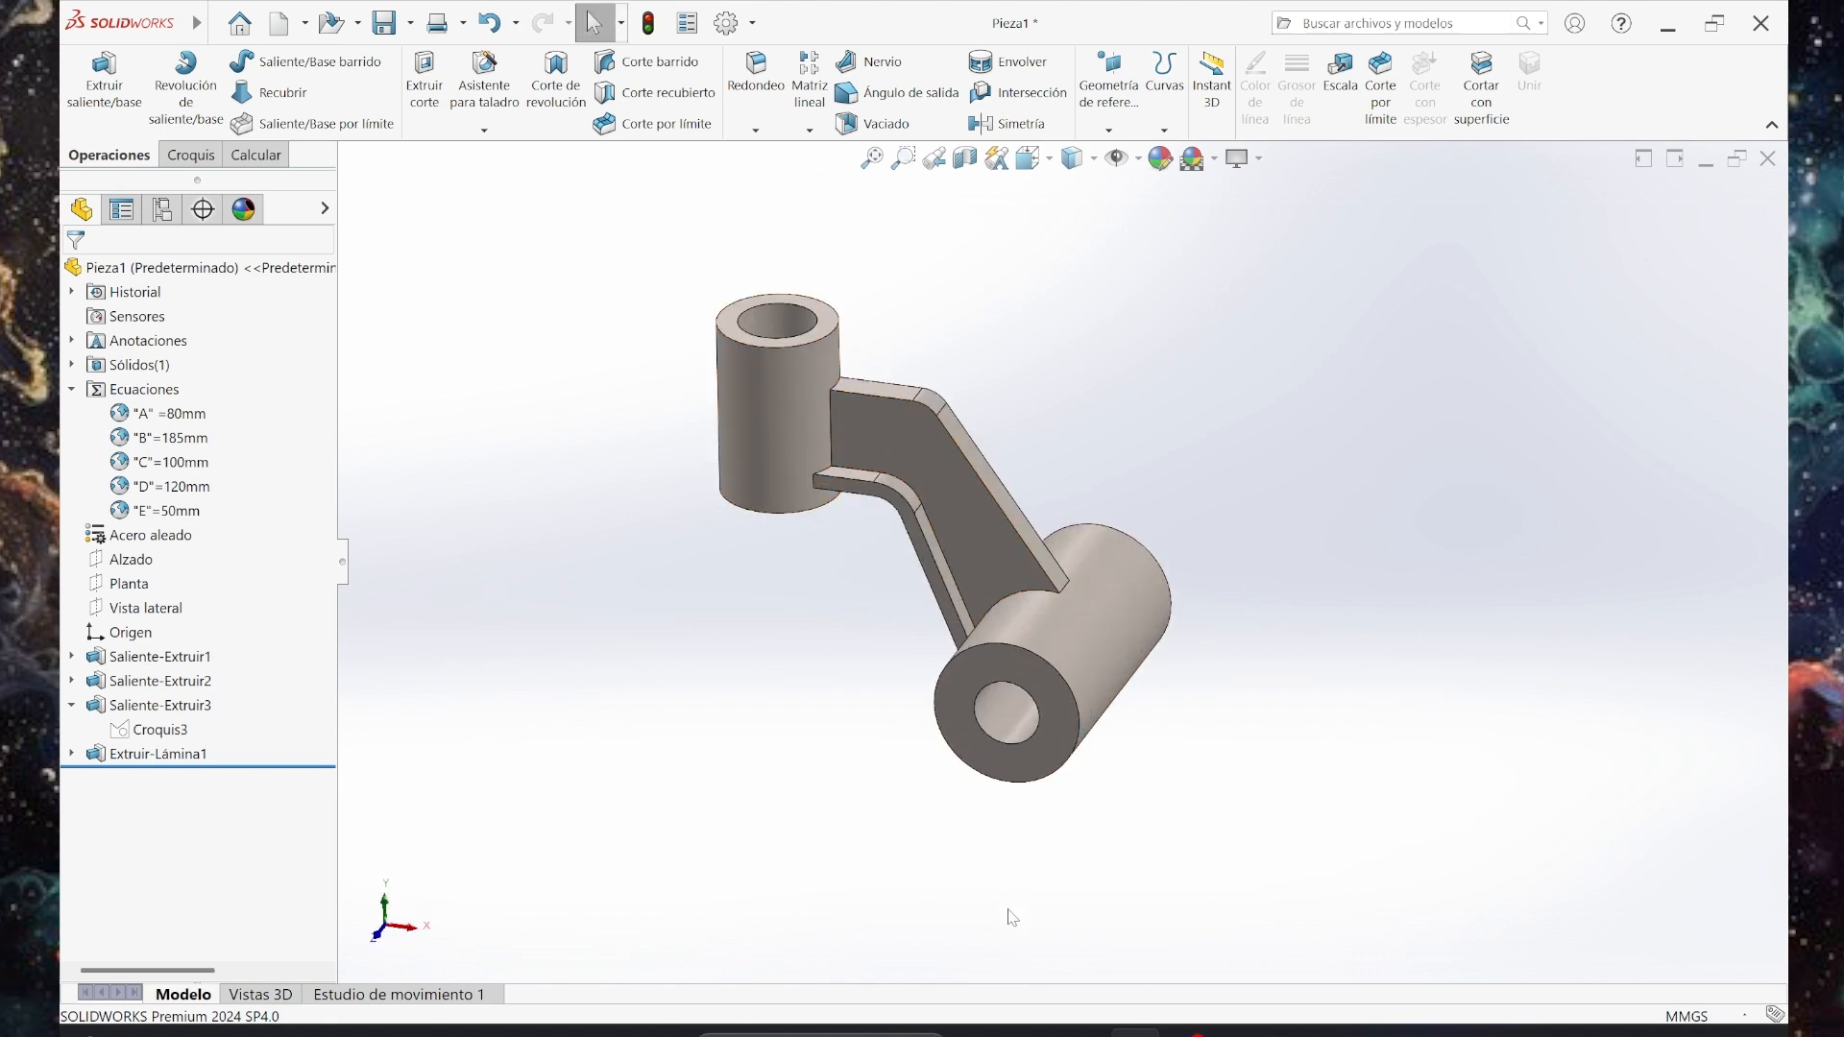
Switch to the PowerPoint drawing and read the fillet radius for the horizontal cylinder's ends.
click(1084, 1031)
scroll(909, 637, down, 1)
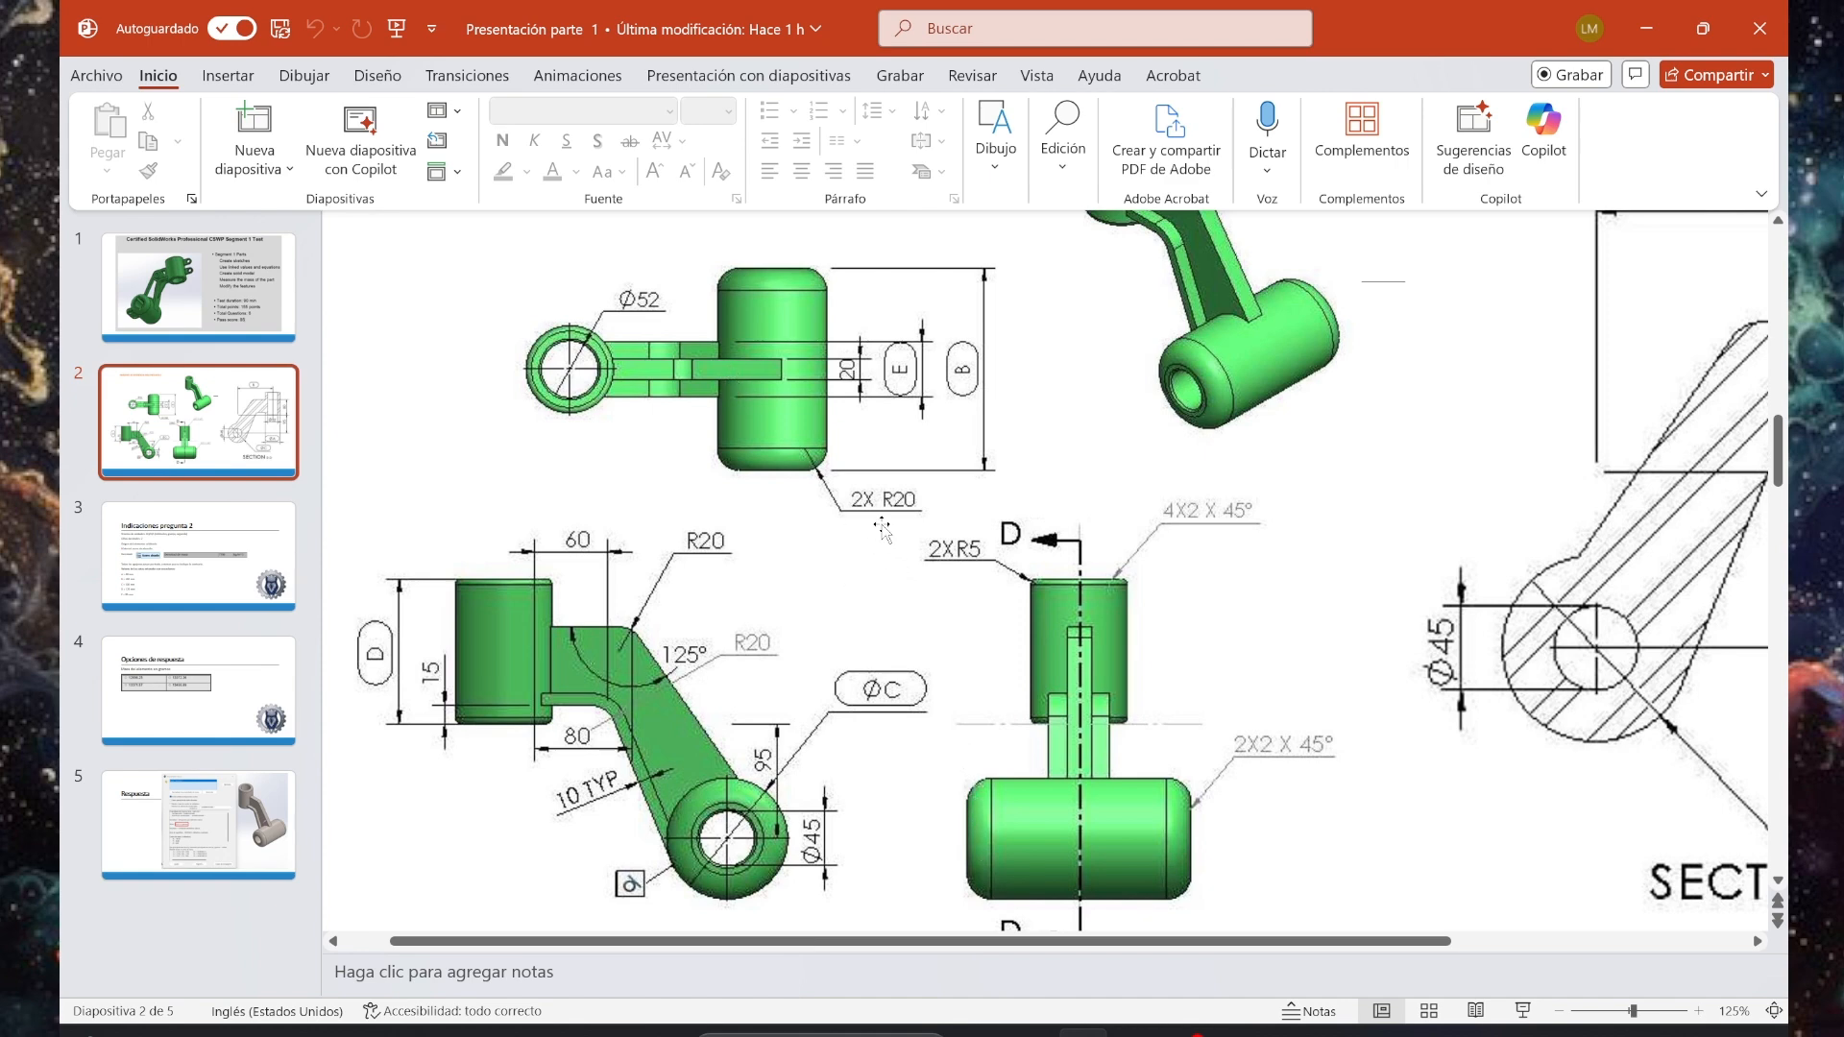
click(1121, 1031)
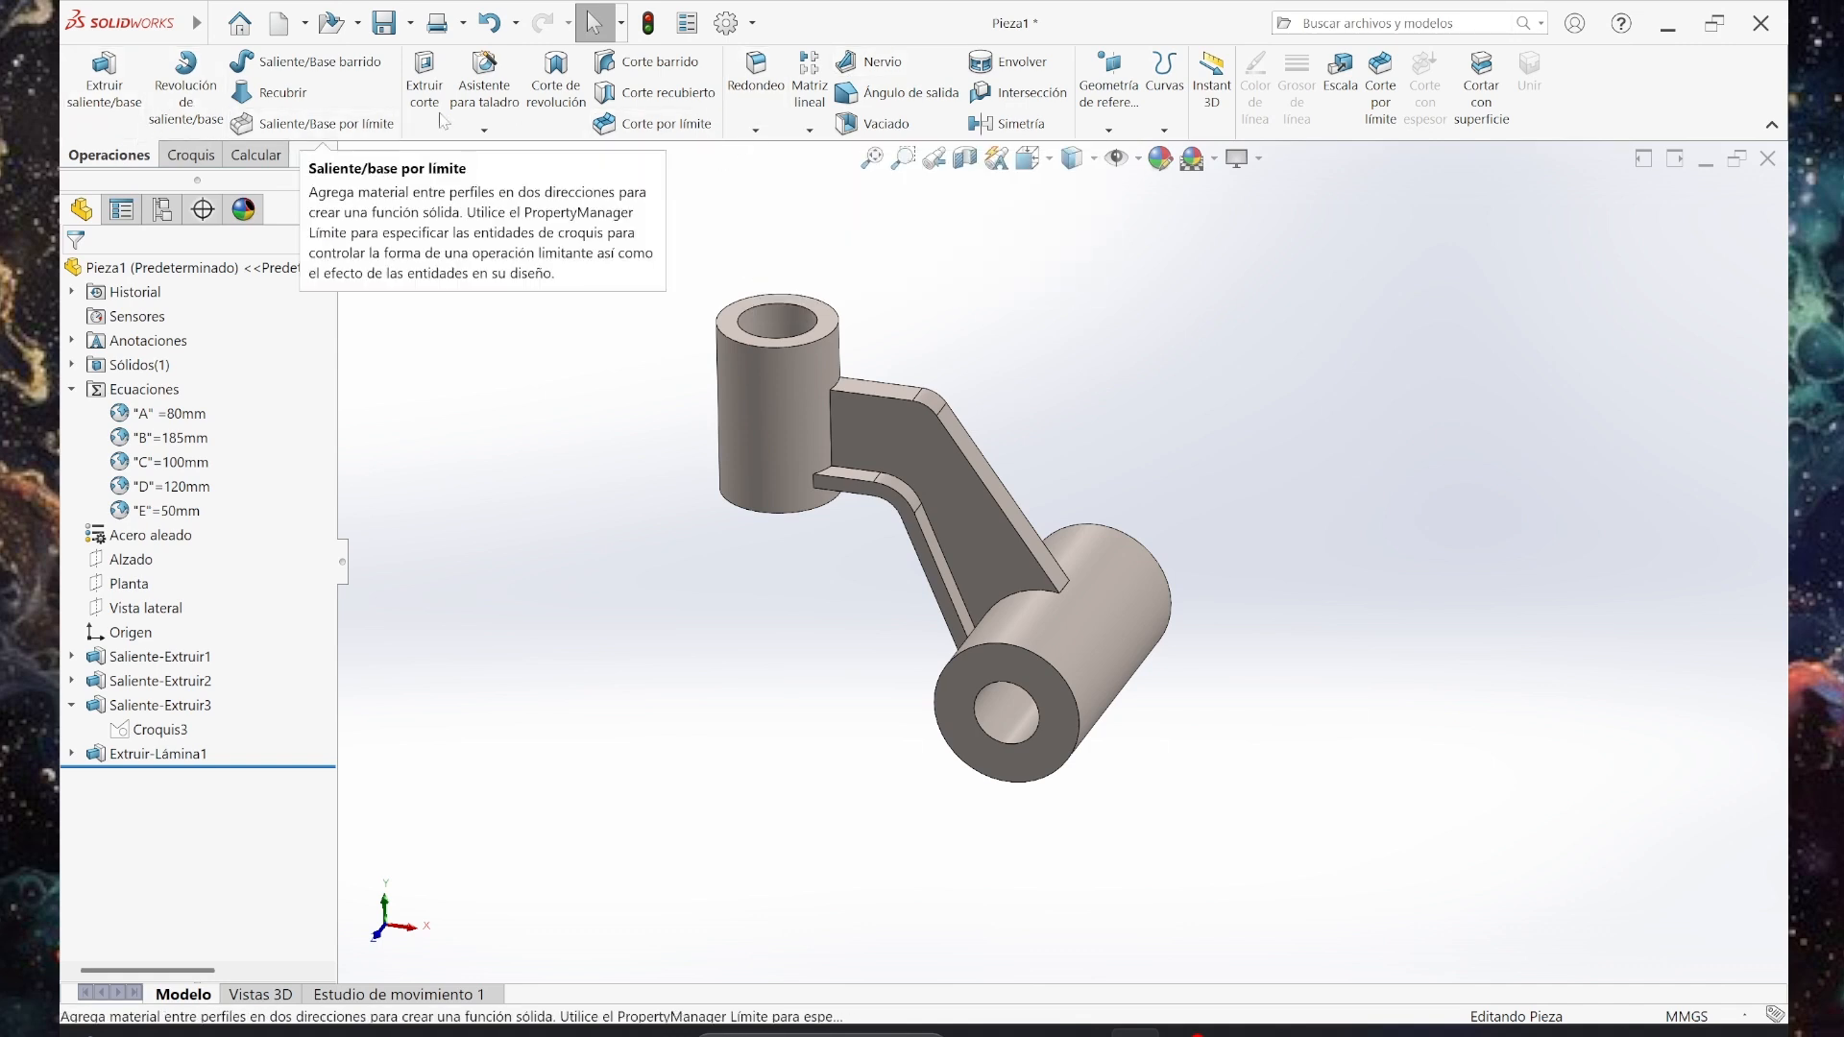
Fillet the outer circular edges at both ends of the horizontal cylinder with a constant 20 mm radius.
click(755, 82)
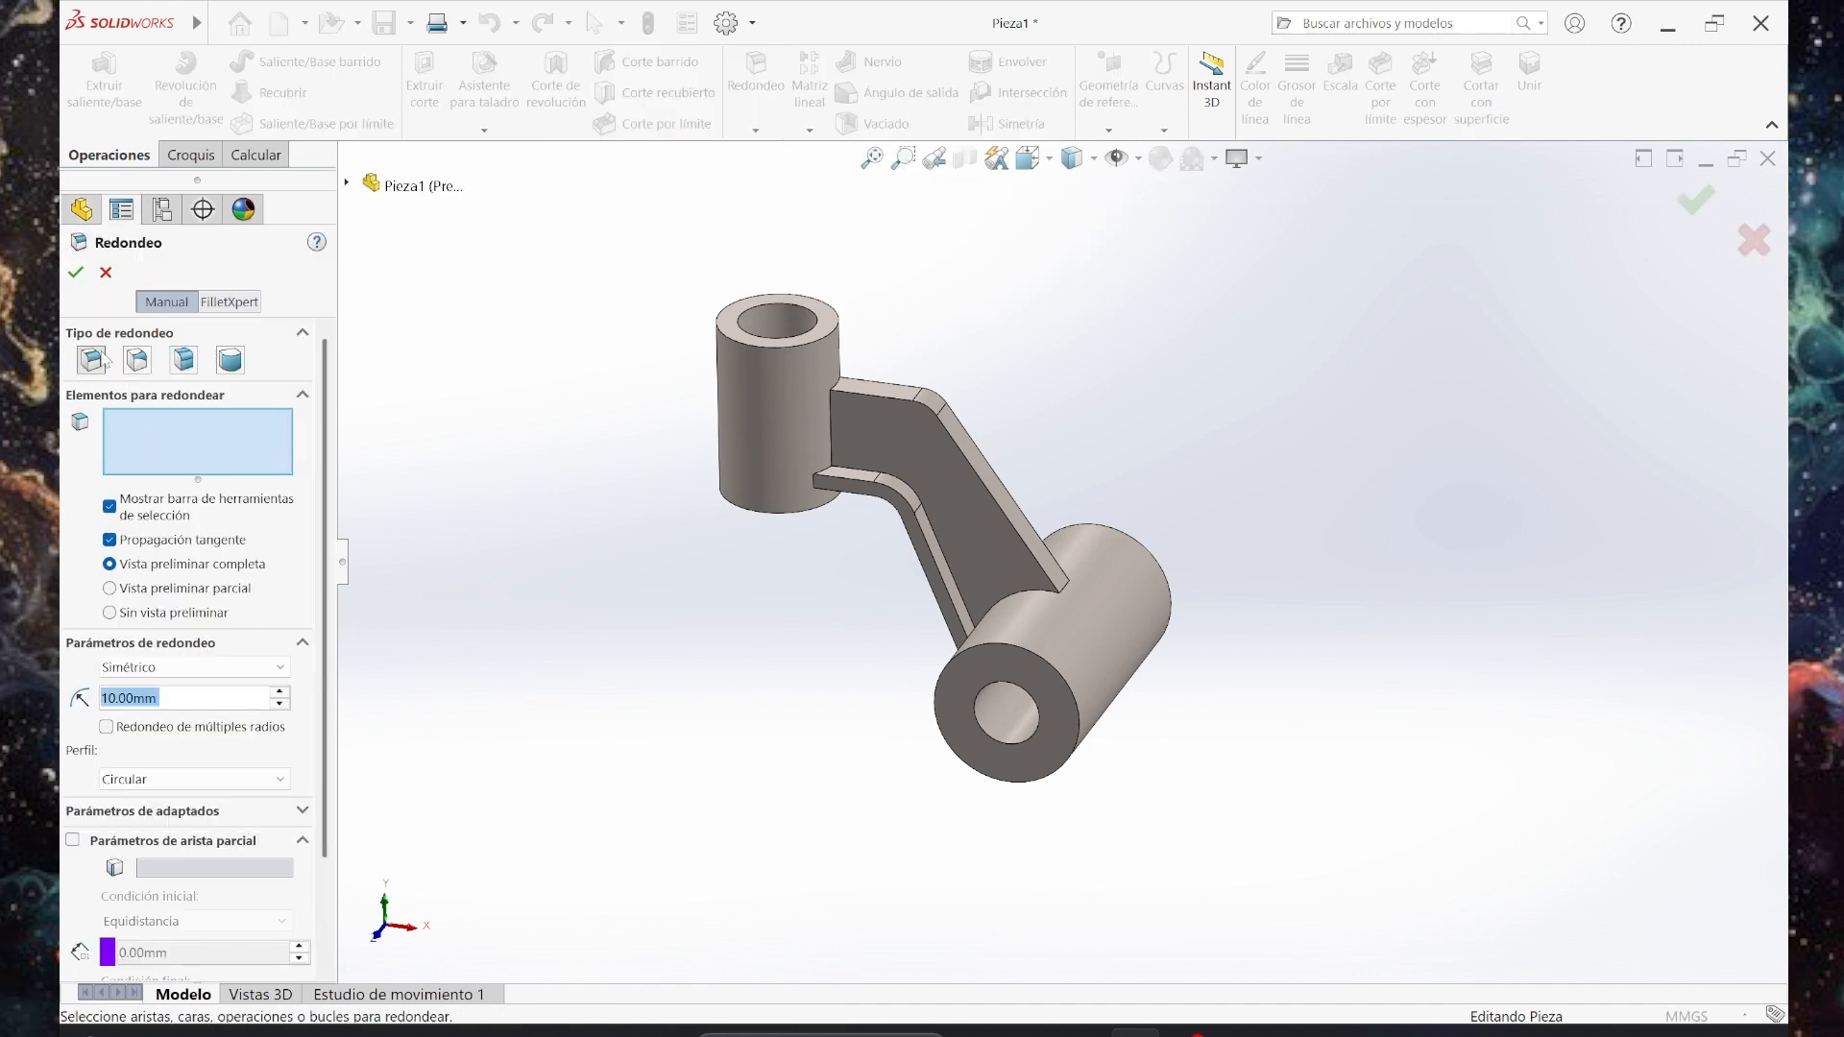
click(145, 357)
click(231, 360)
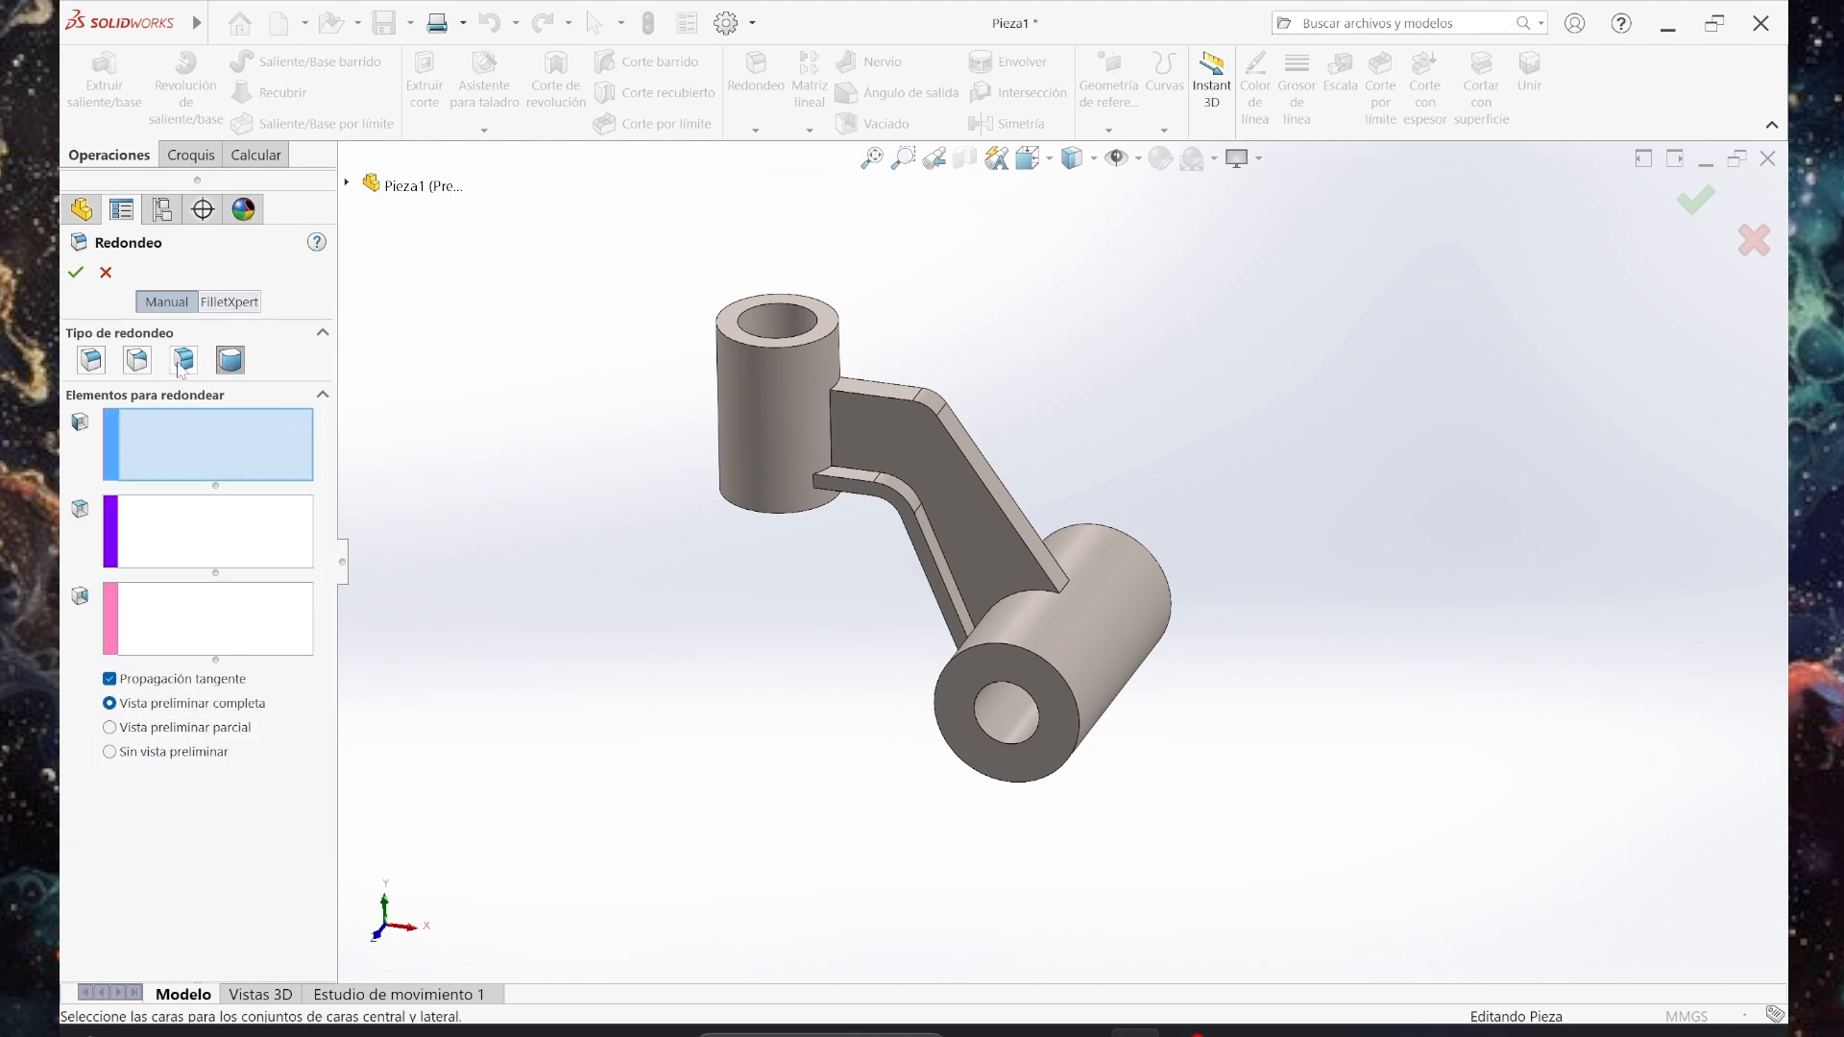
click(100, 363)
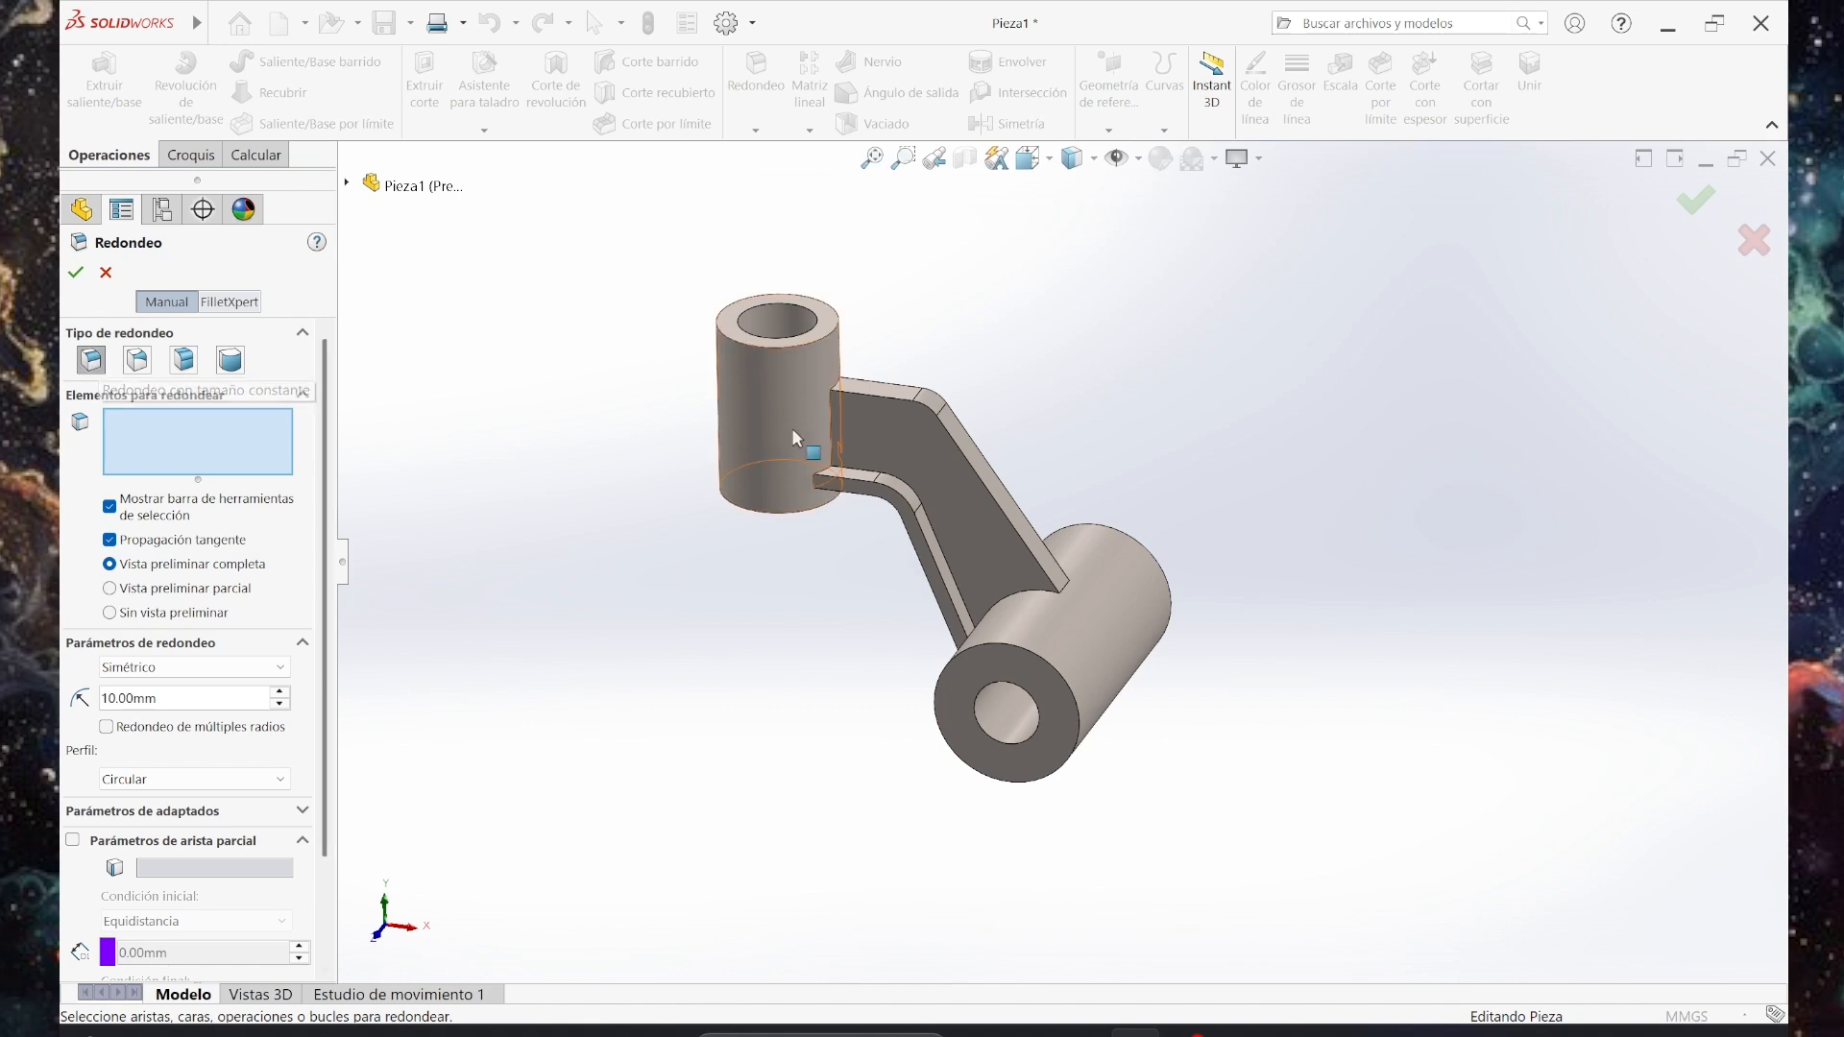
click(1054, 672)
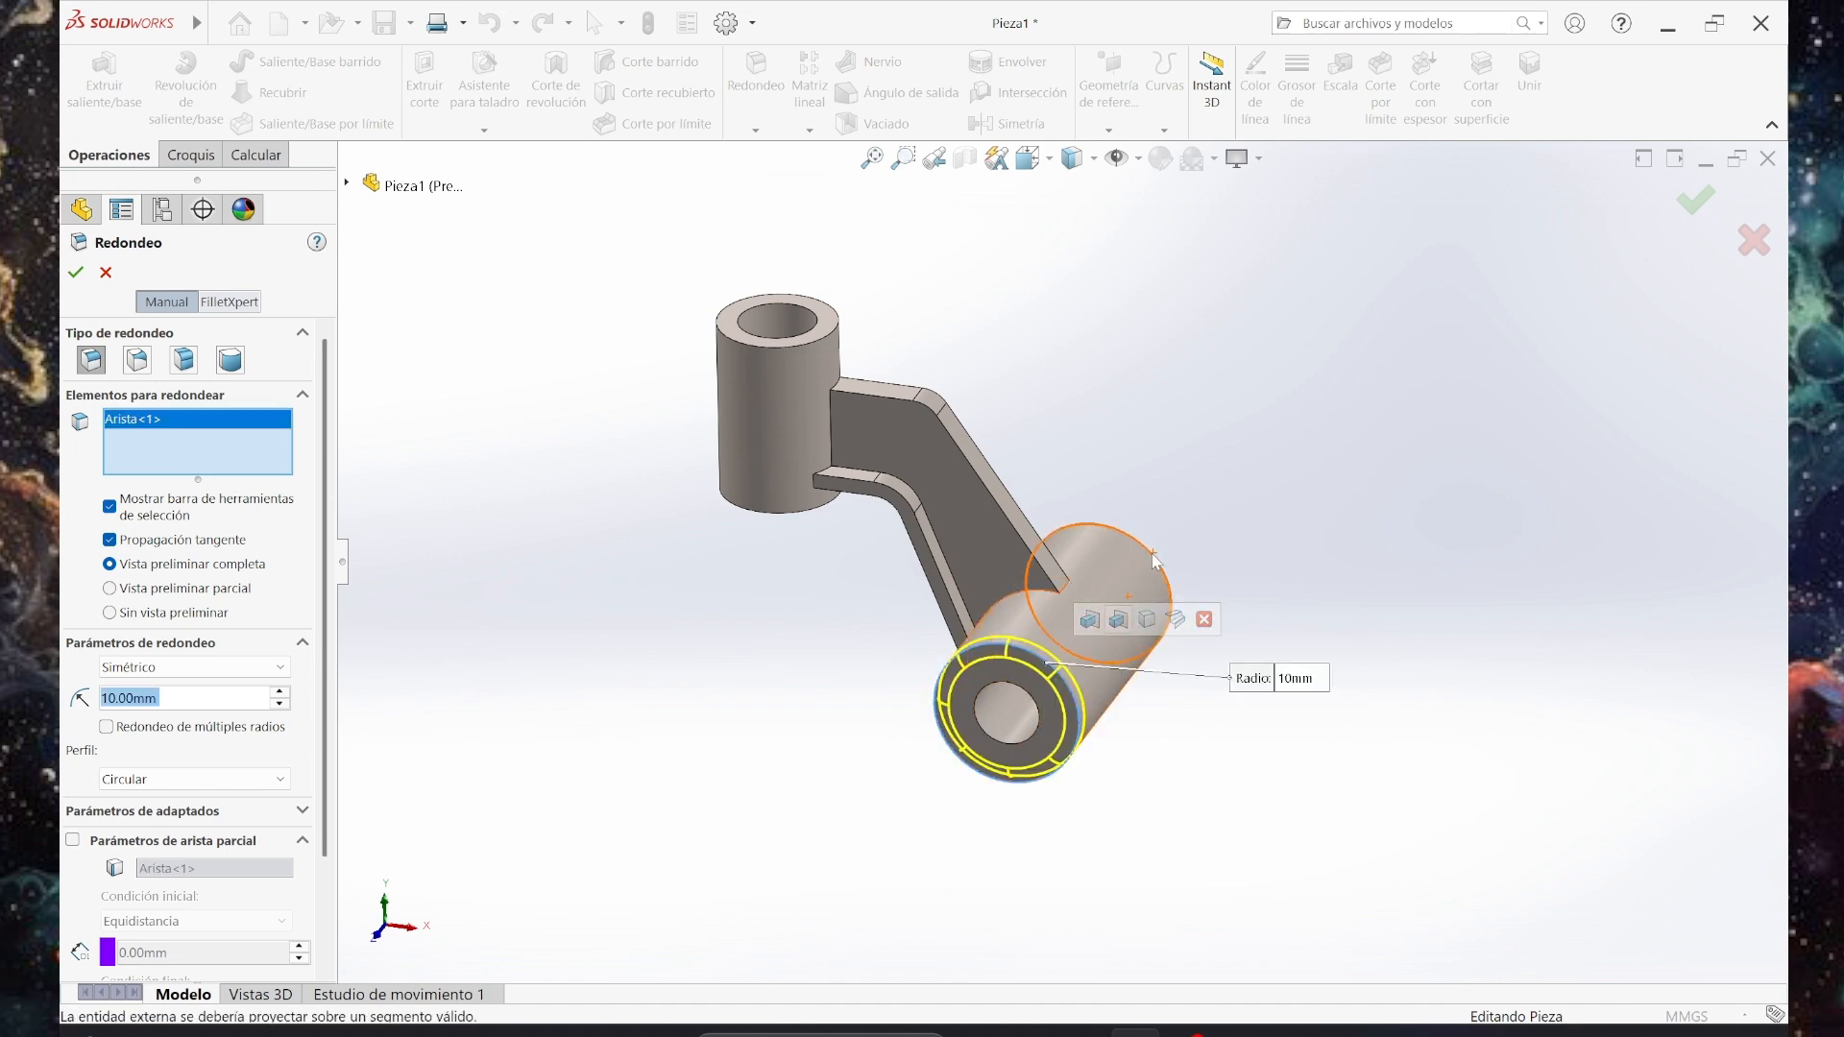
click(1157, 563)
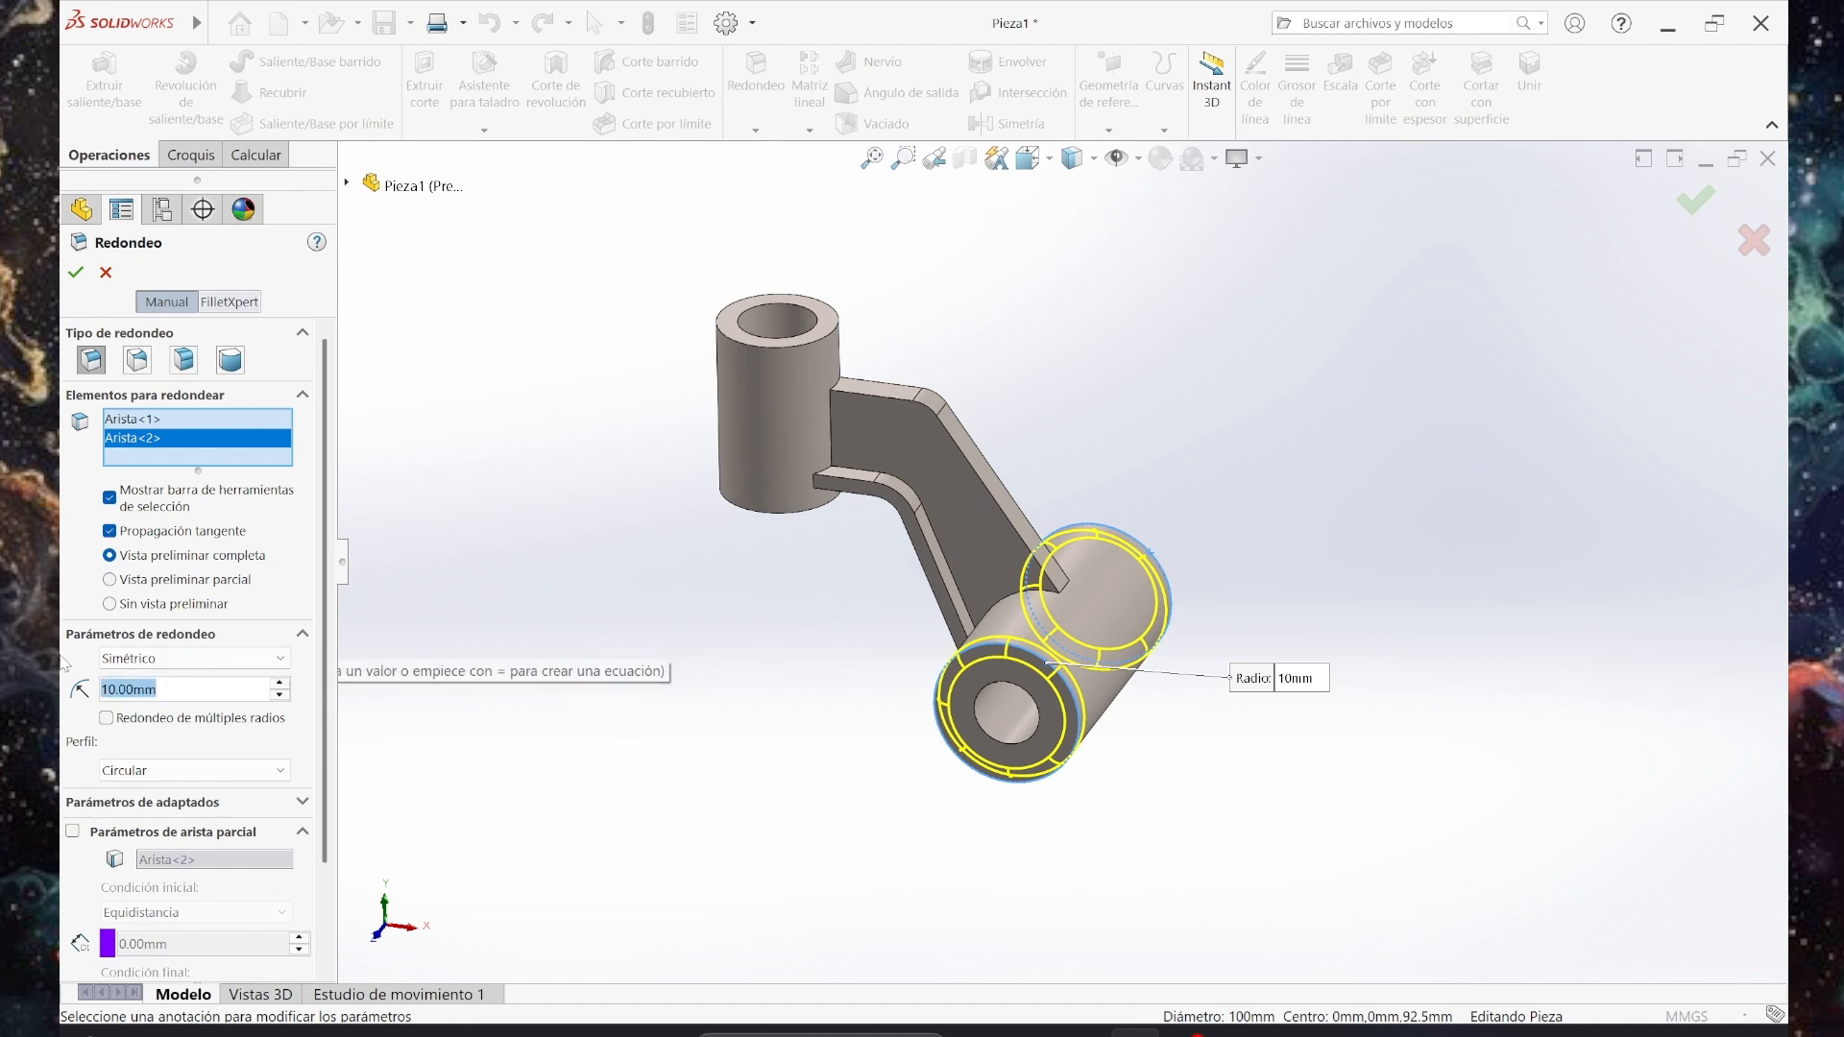
text(20)
key(Return)
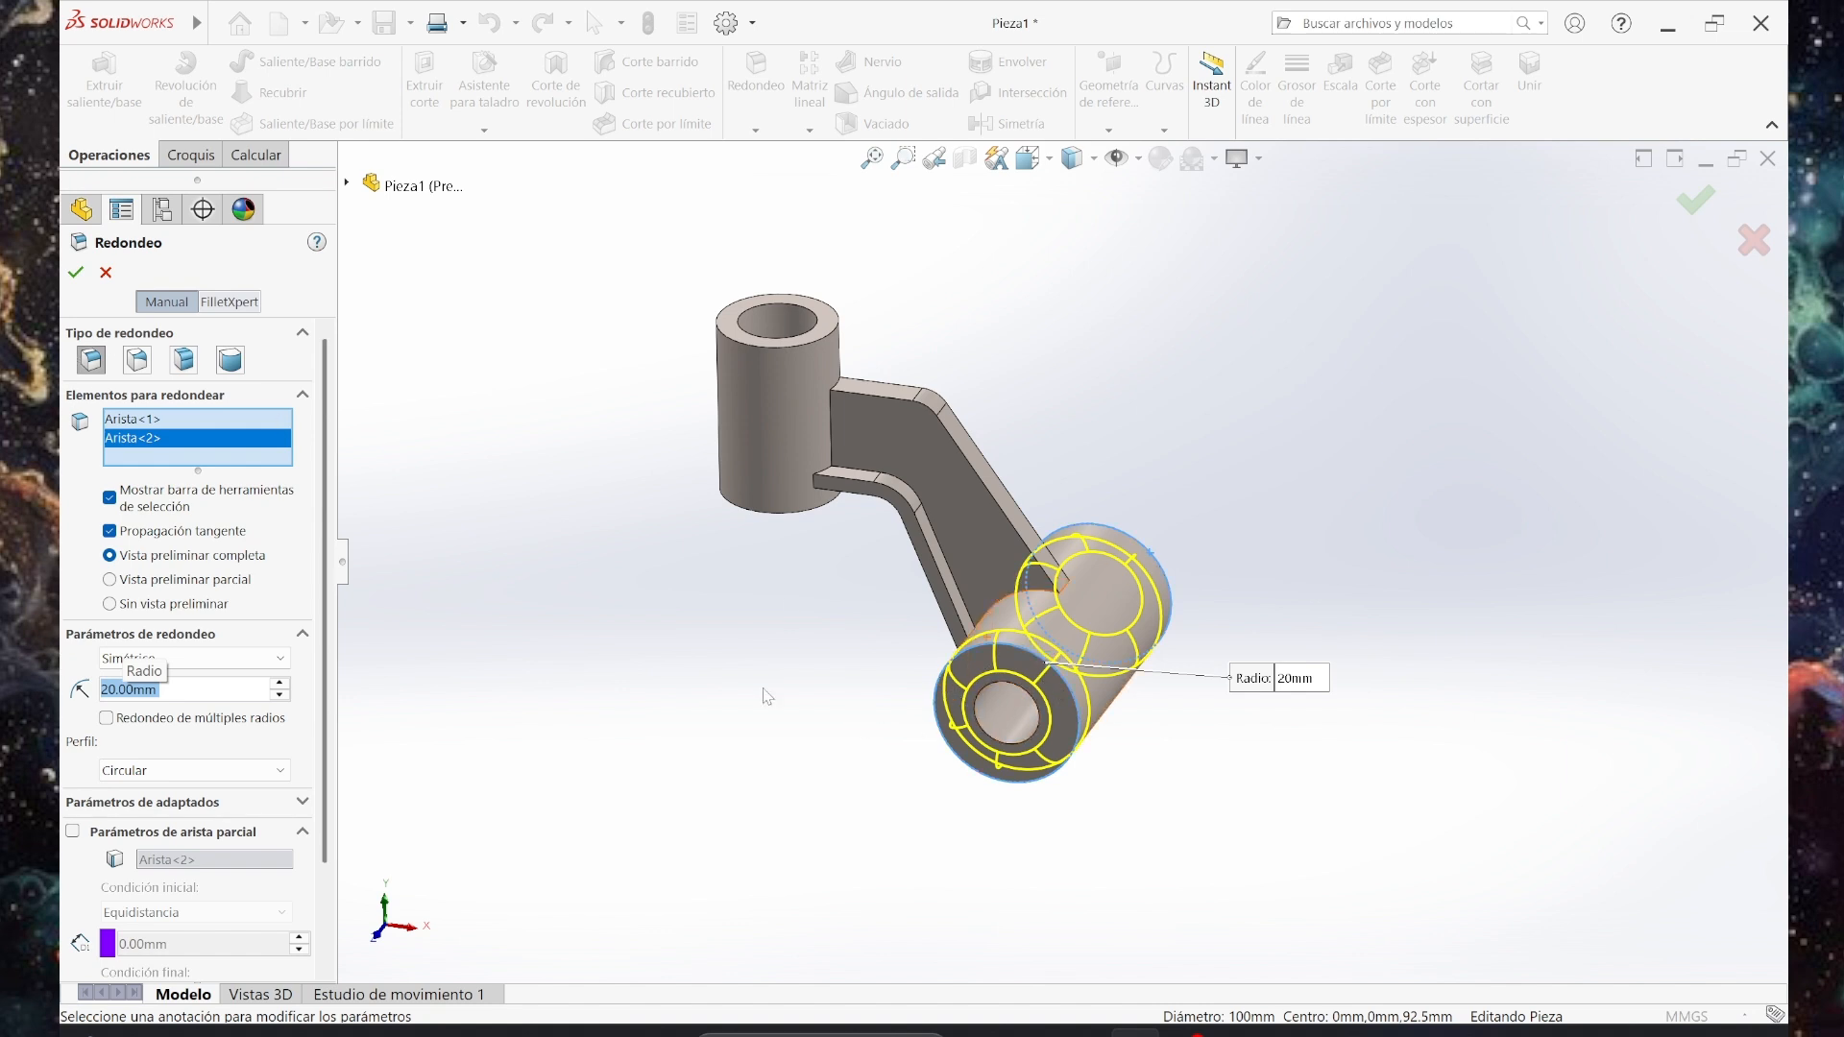
click(75, 272)
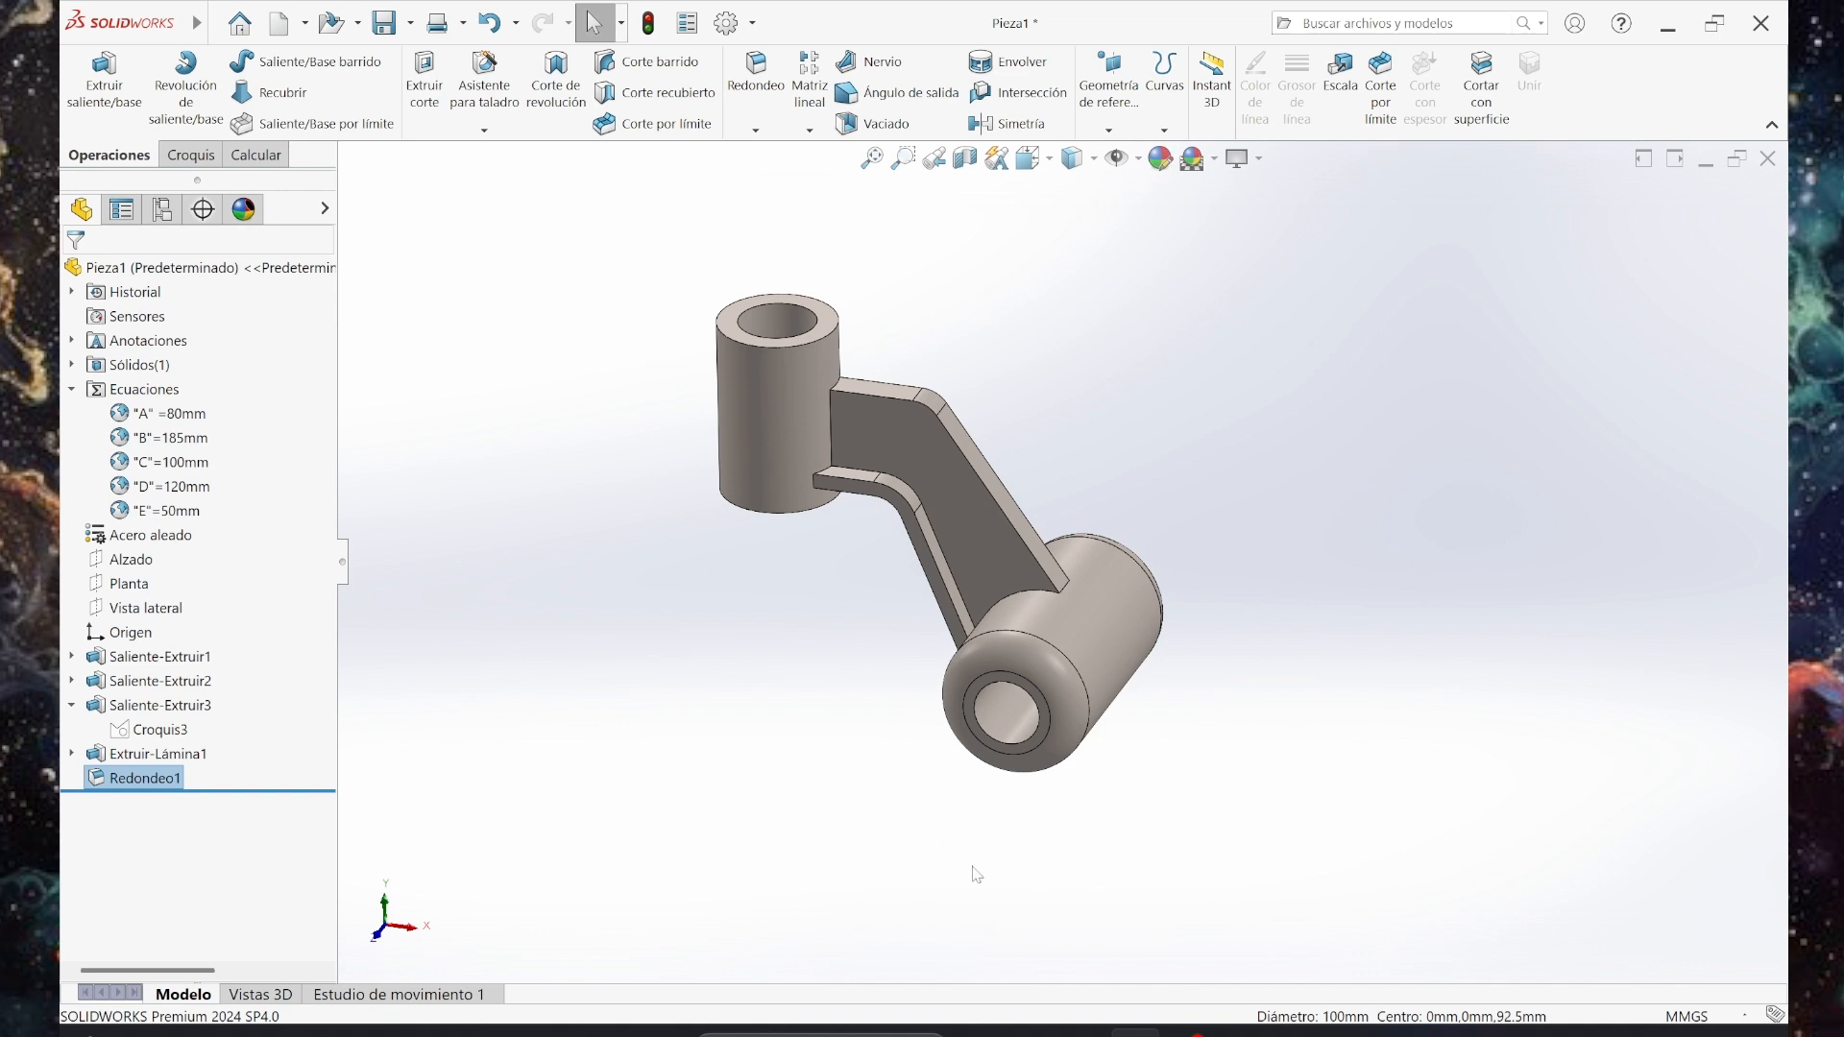
Check the vertical cylinder's fillet callout in PowerPoint and round its upper and lower outer edges with a 5 mm radius in SOLIDWORKS.
click(1084, 1031)
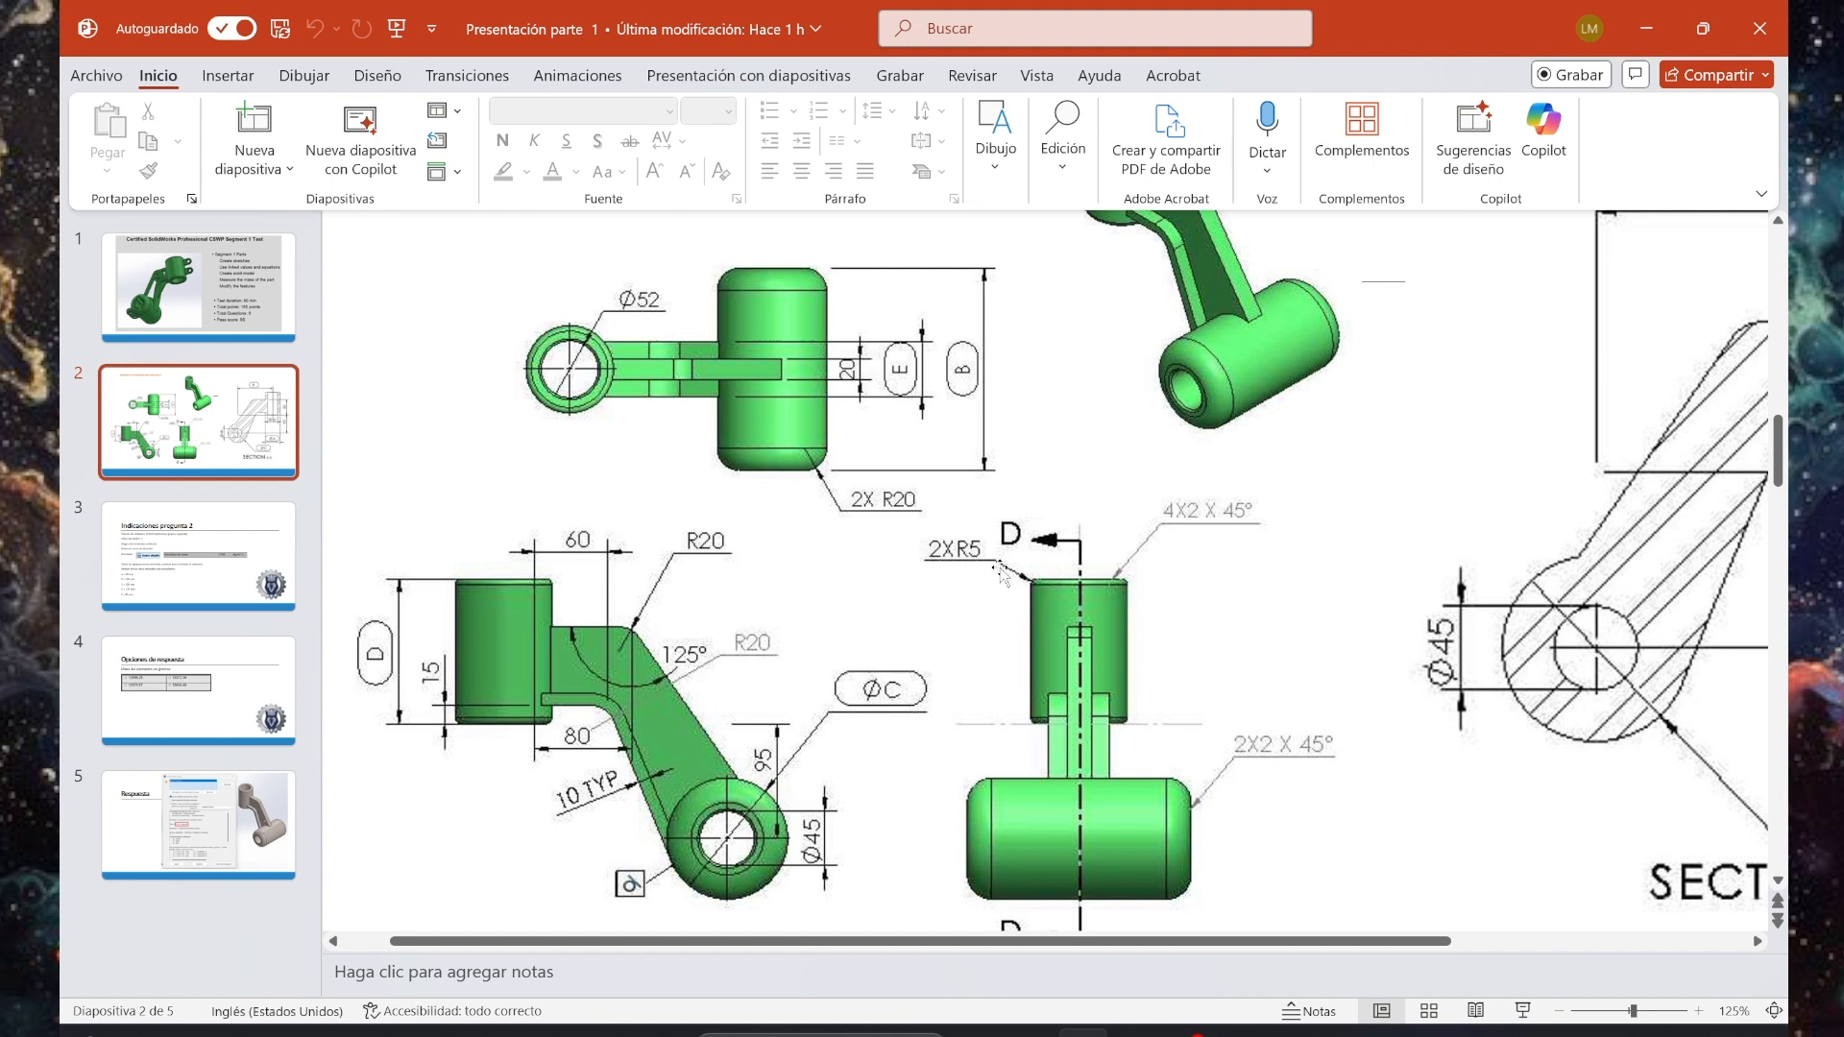
click(1196, 1032)
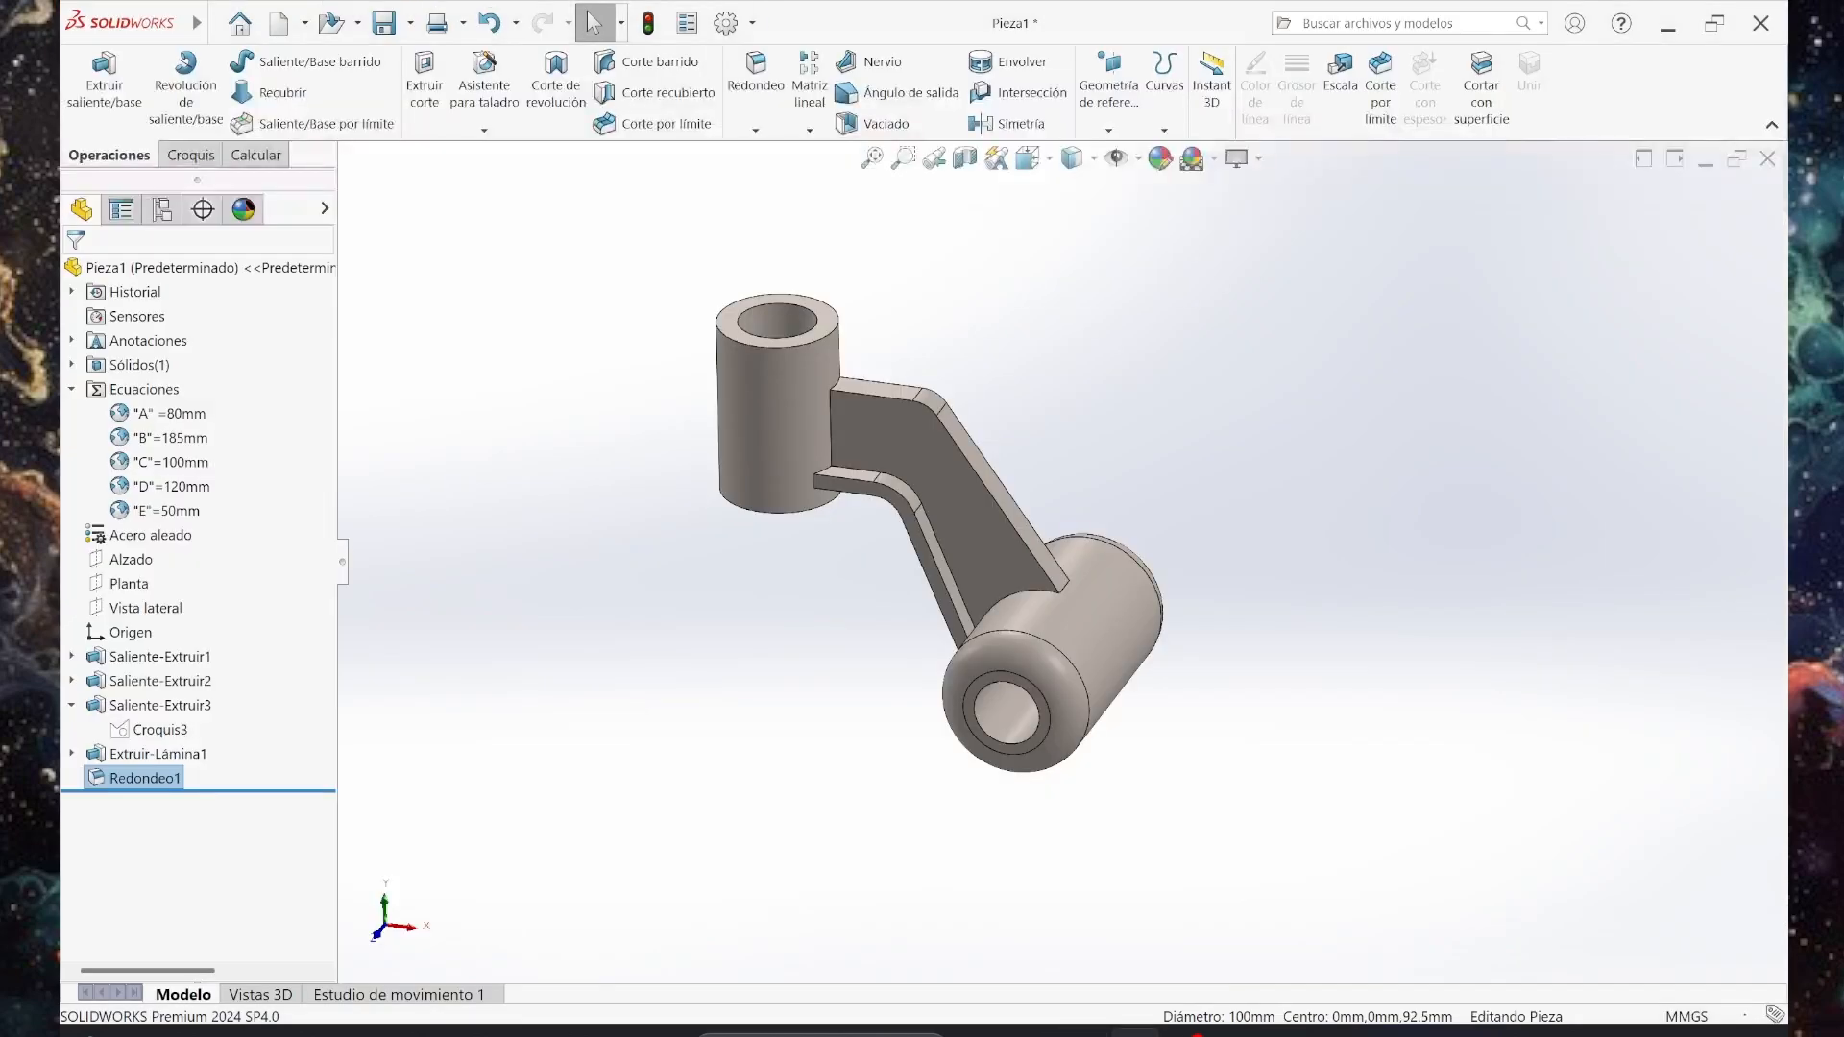
click(756, 75)
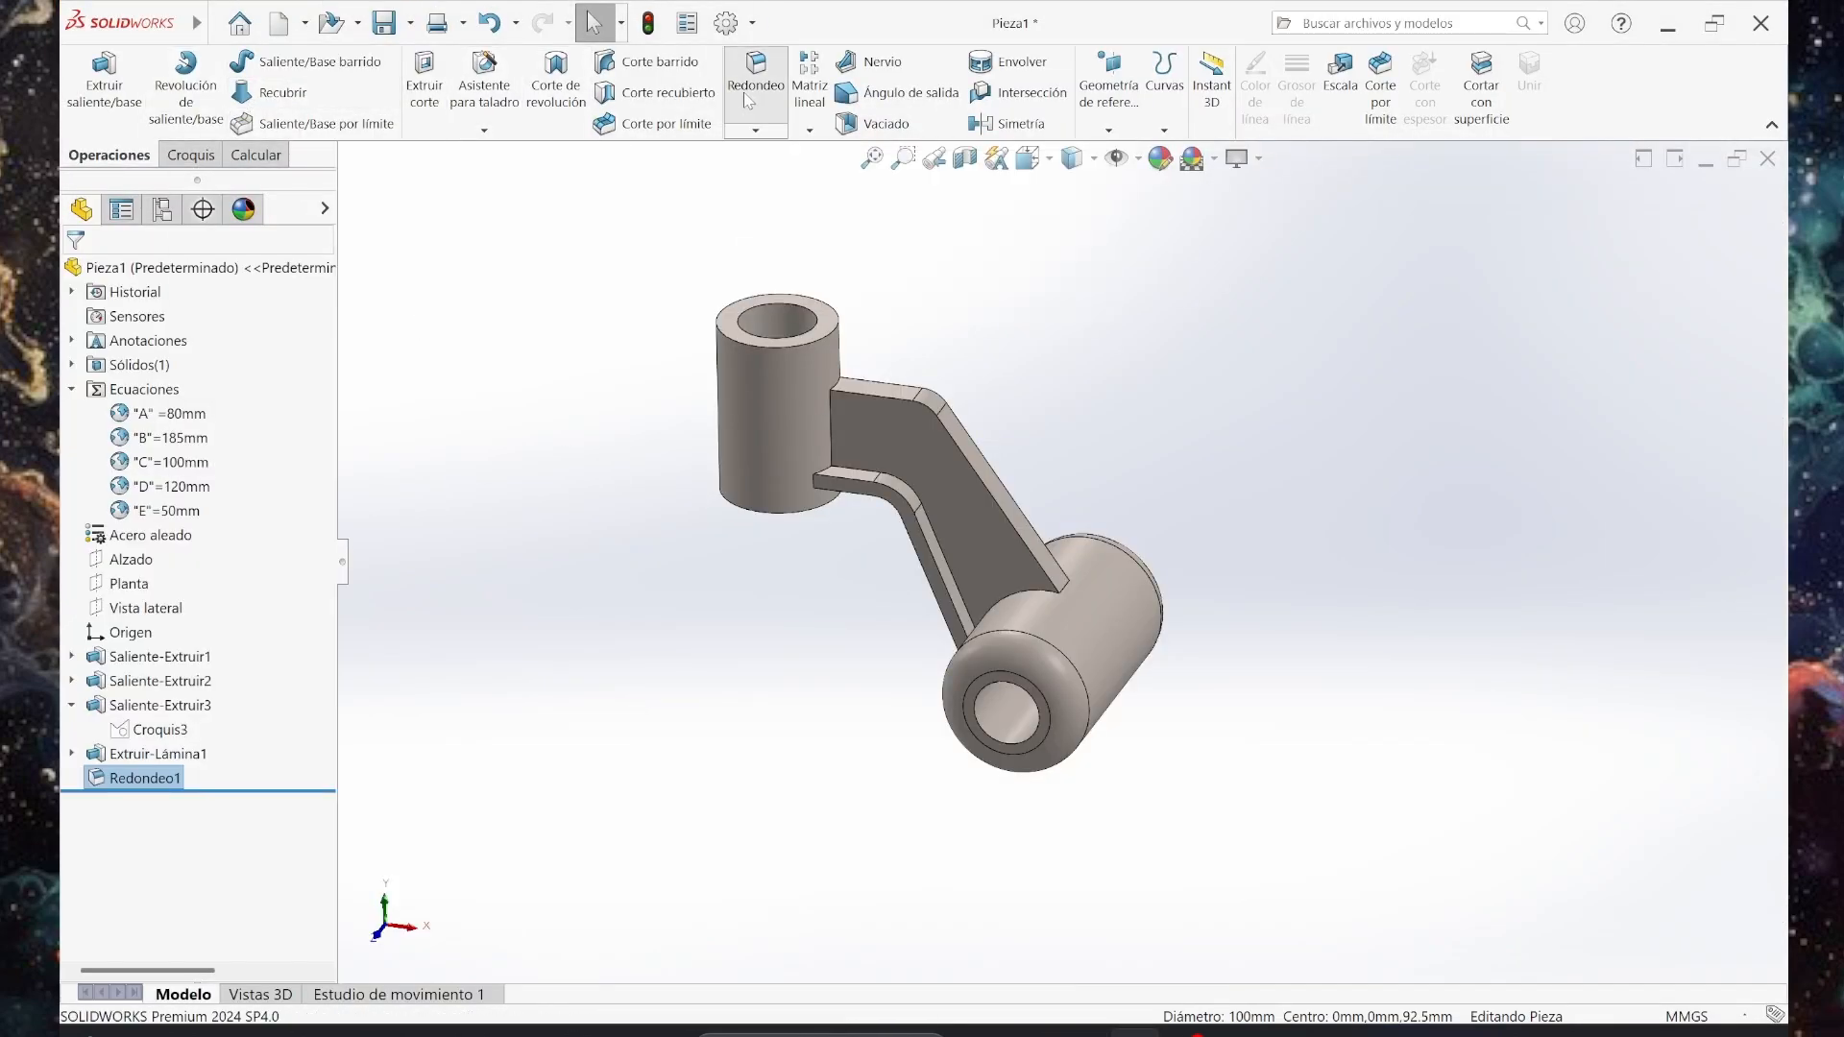
click(790, 354)
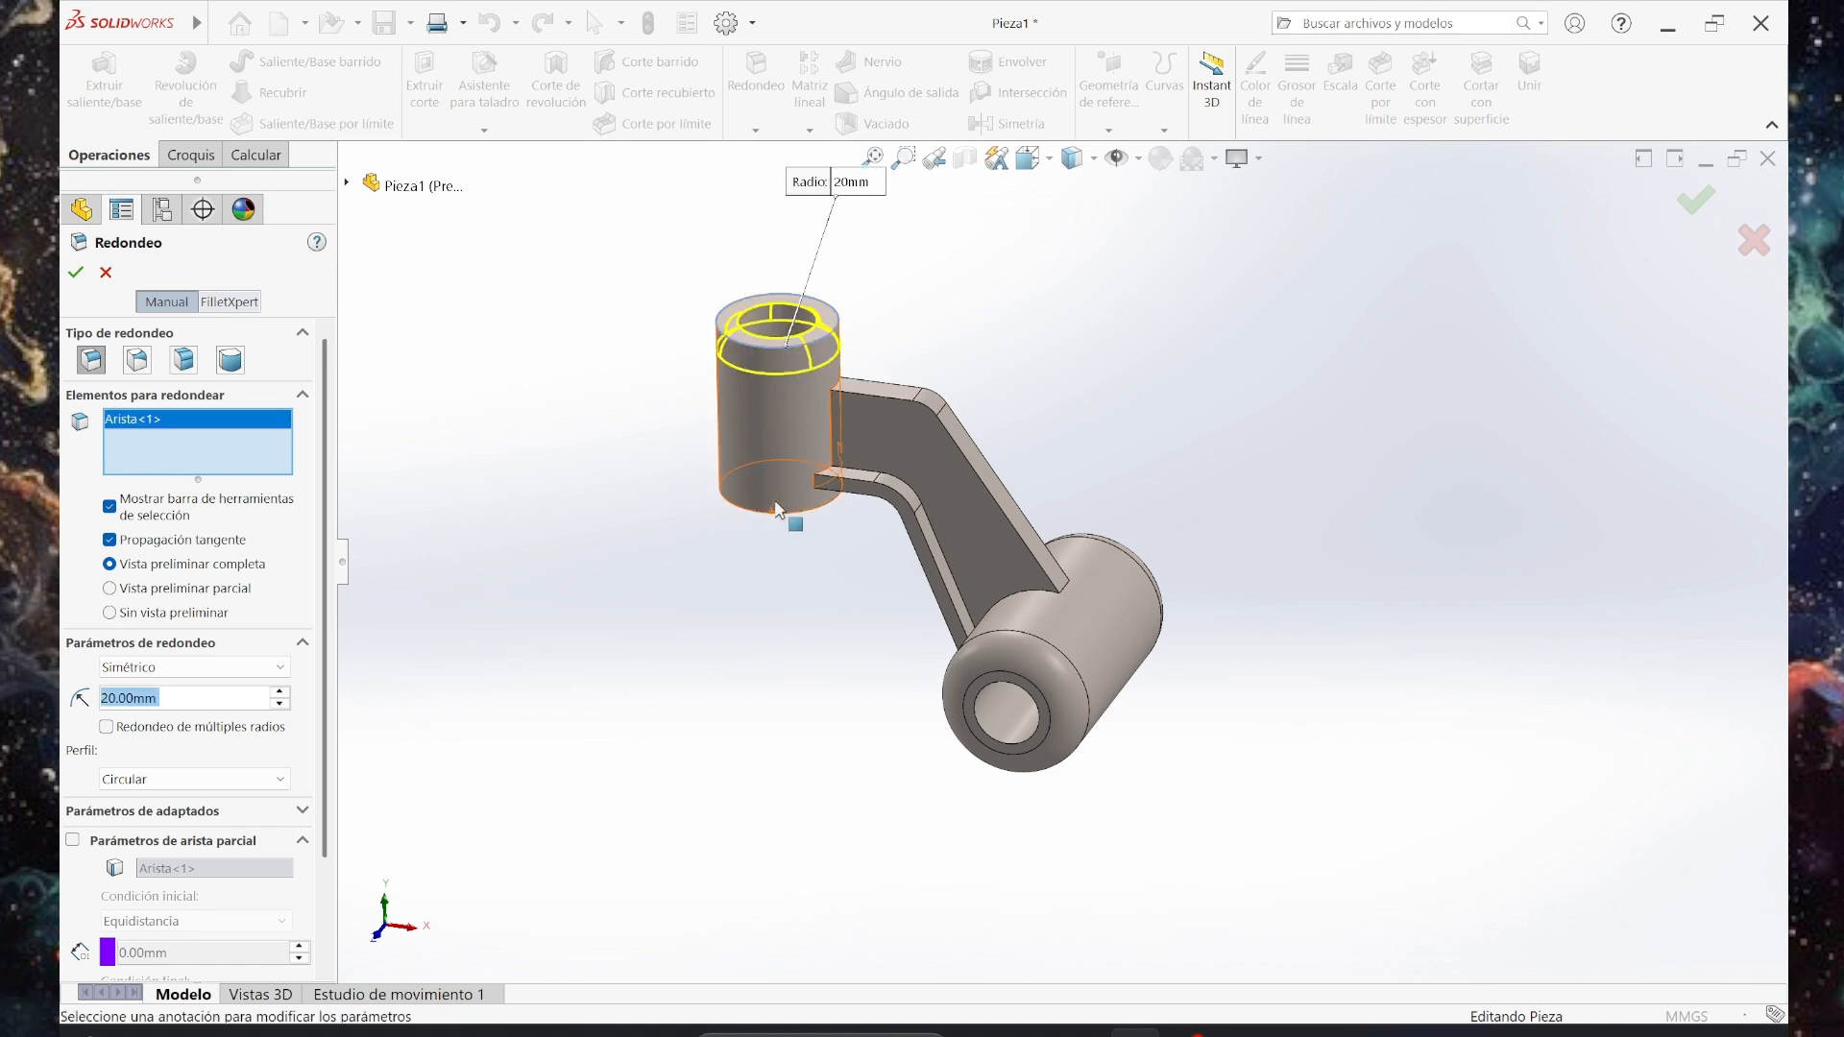
click(769, 509)
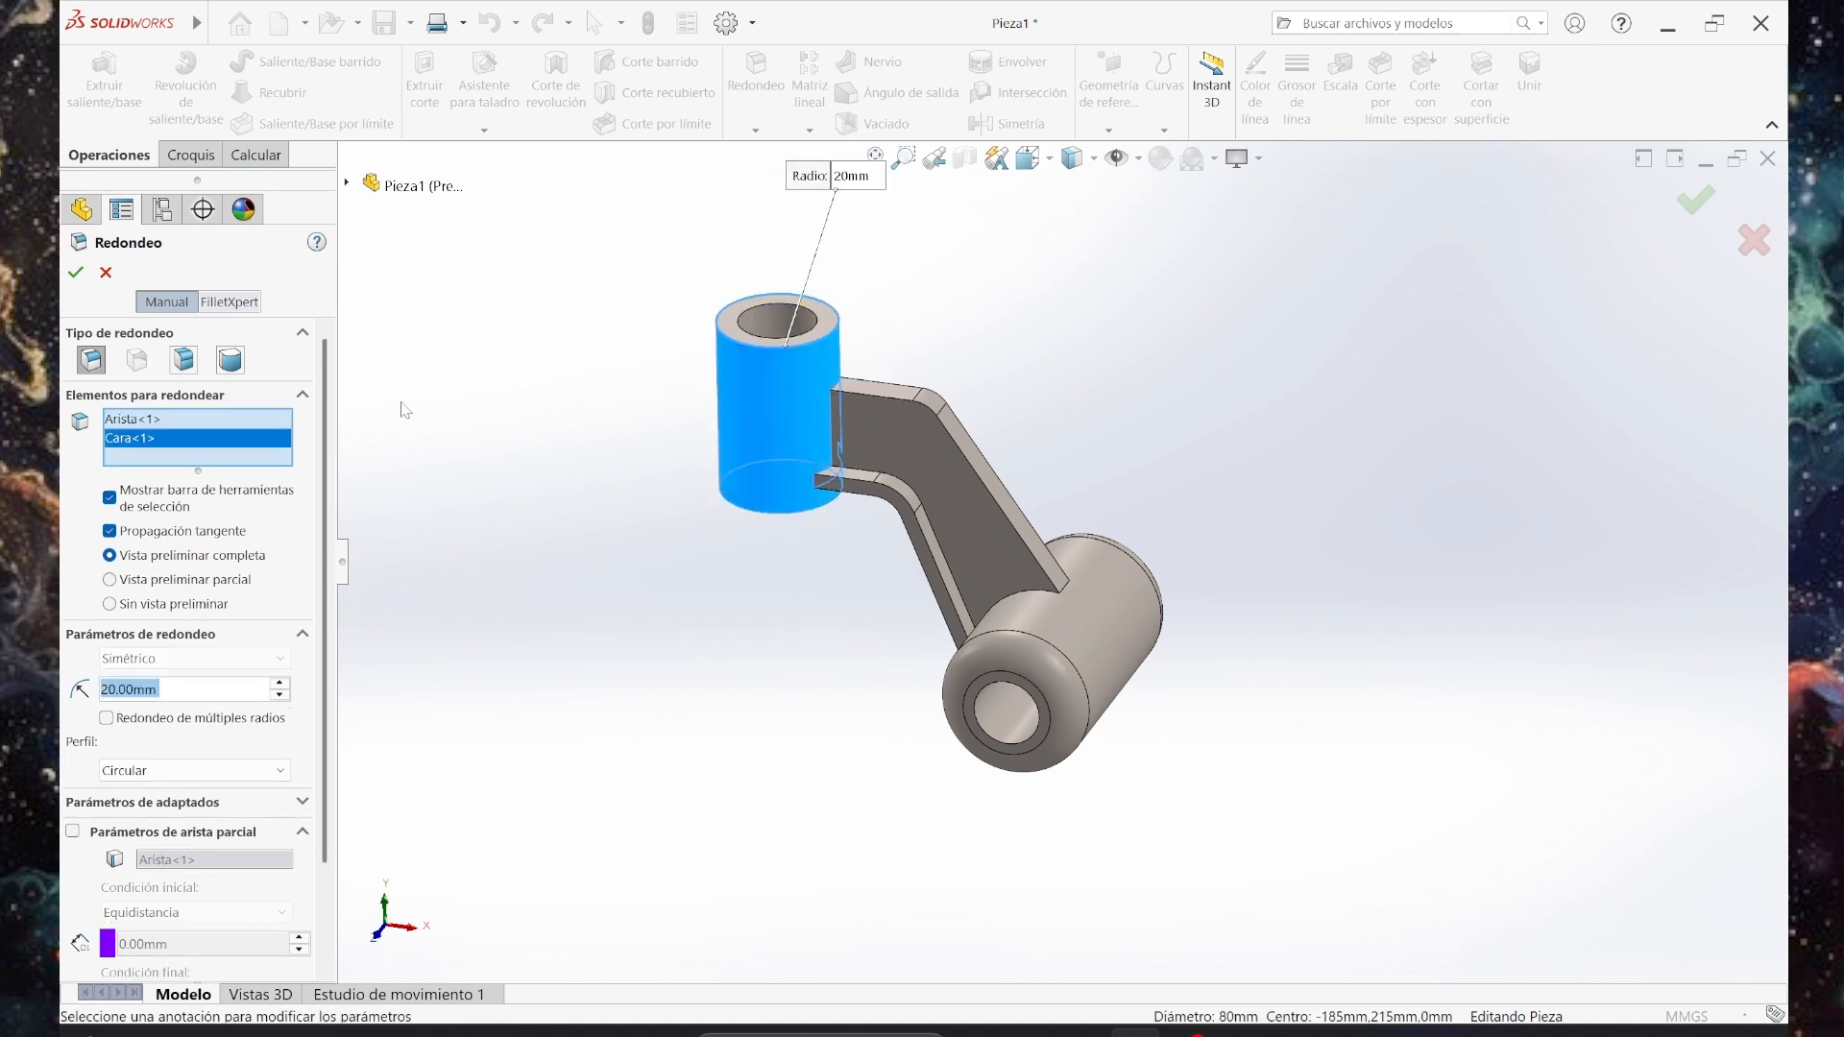
click(150, 437)
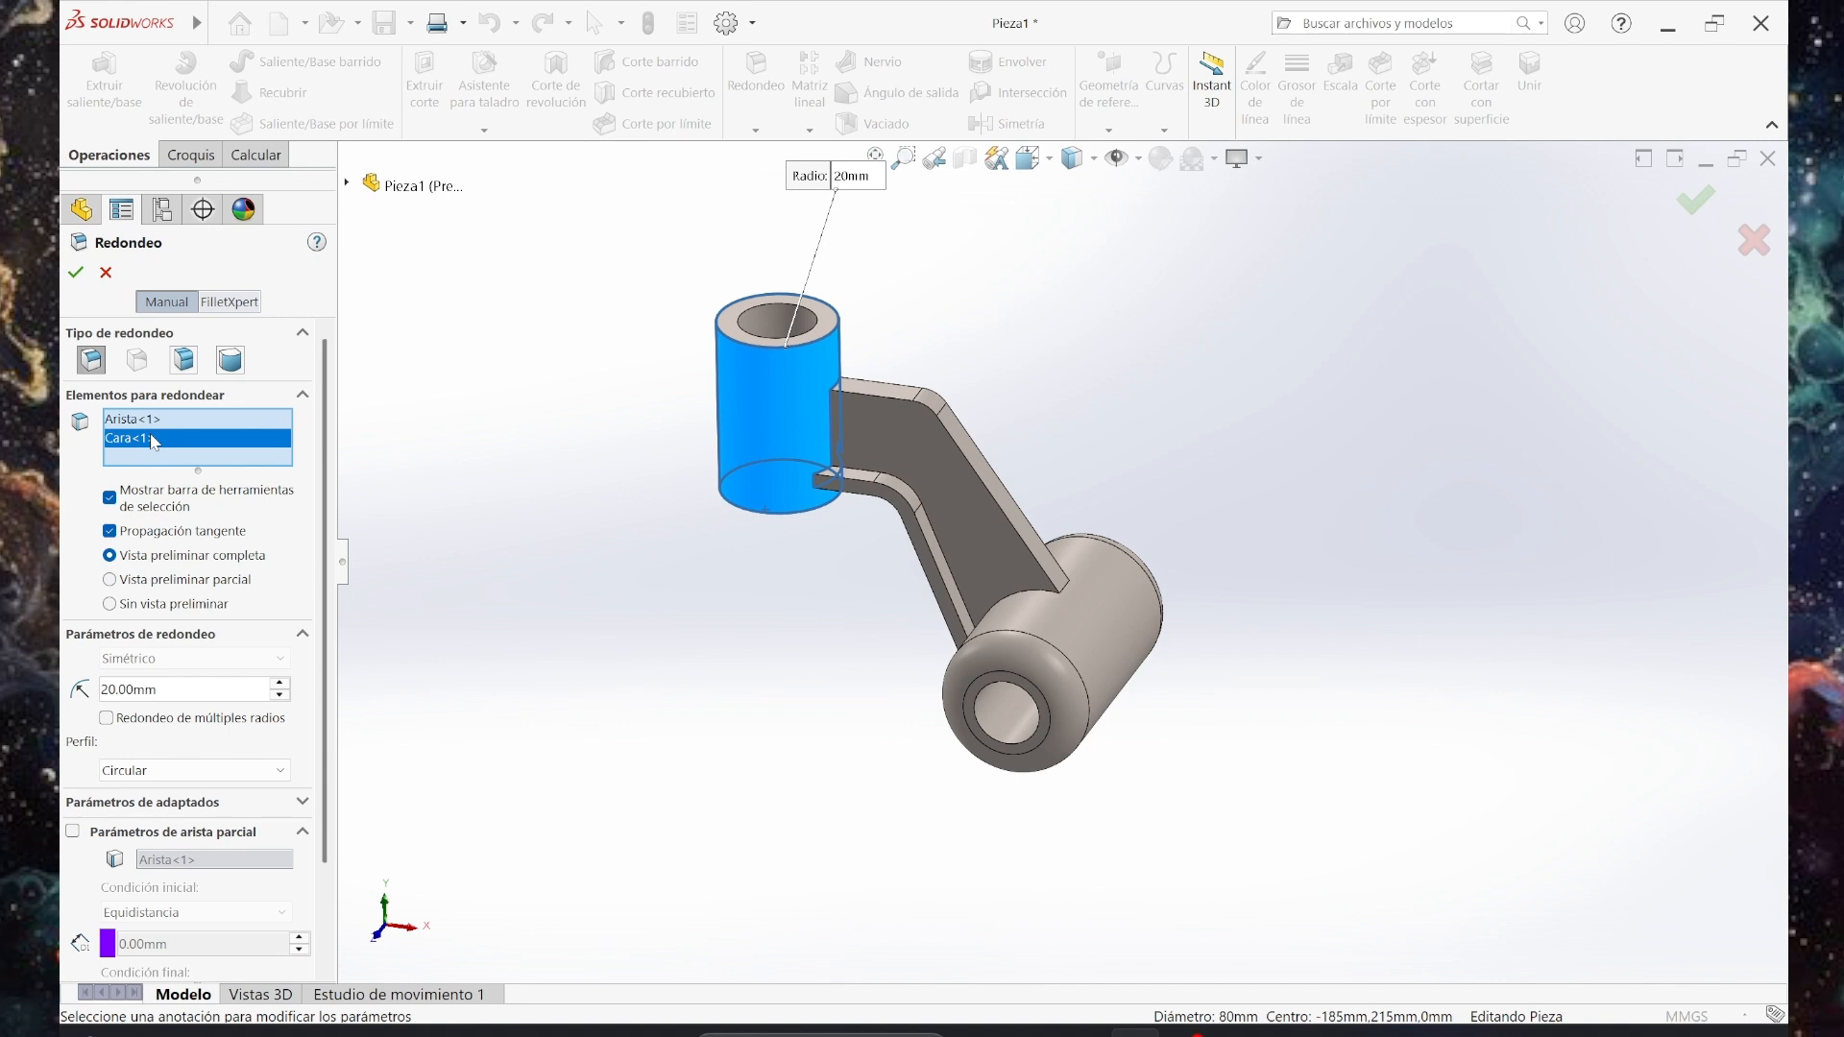
key(Delete)
click(737, 507)
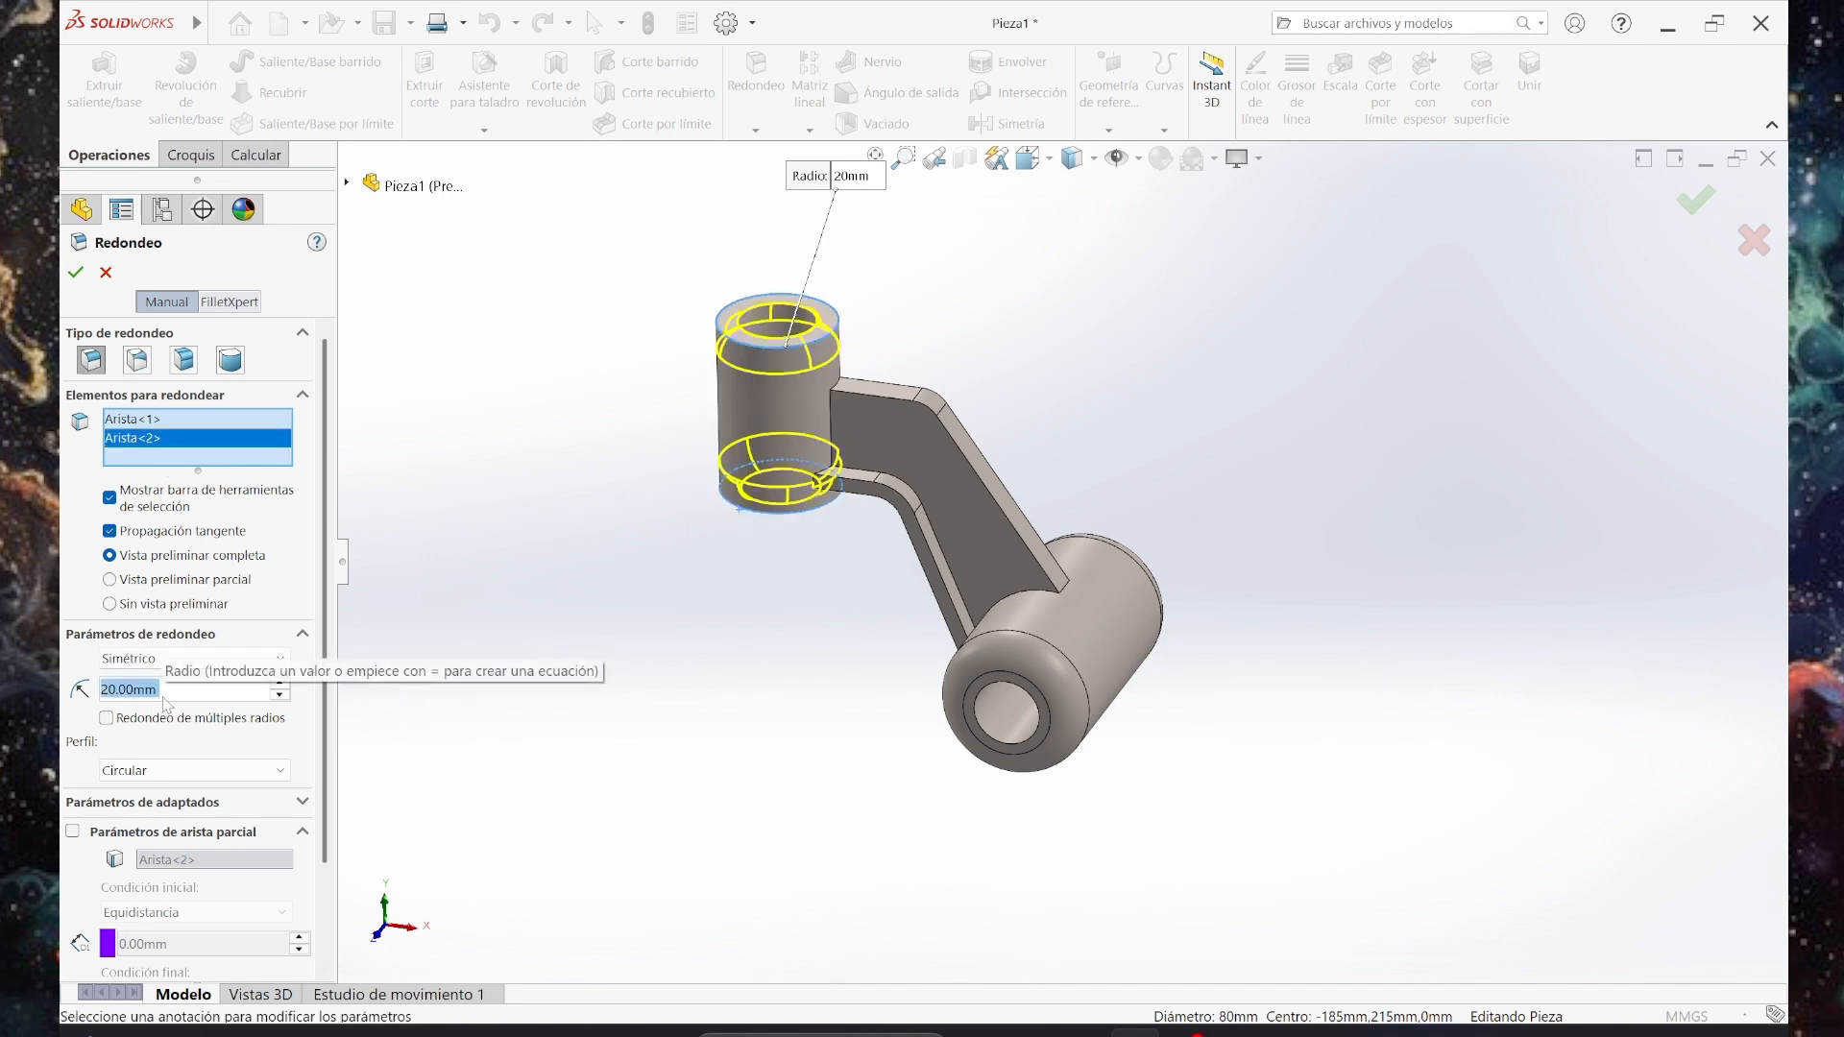
text(5)
key(Return)
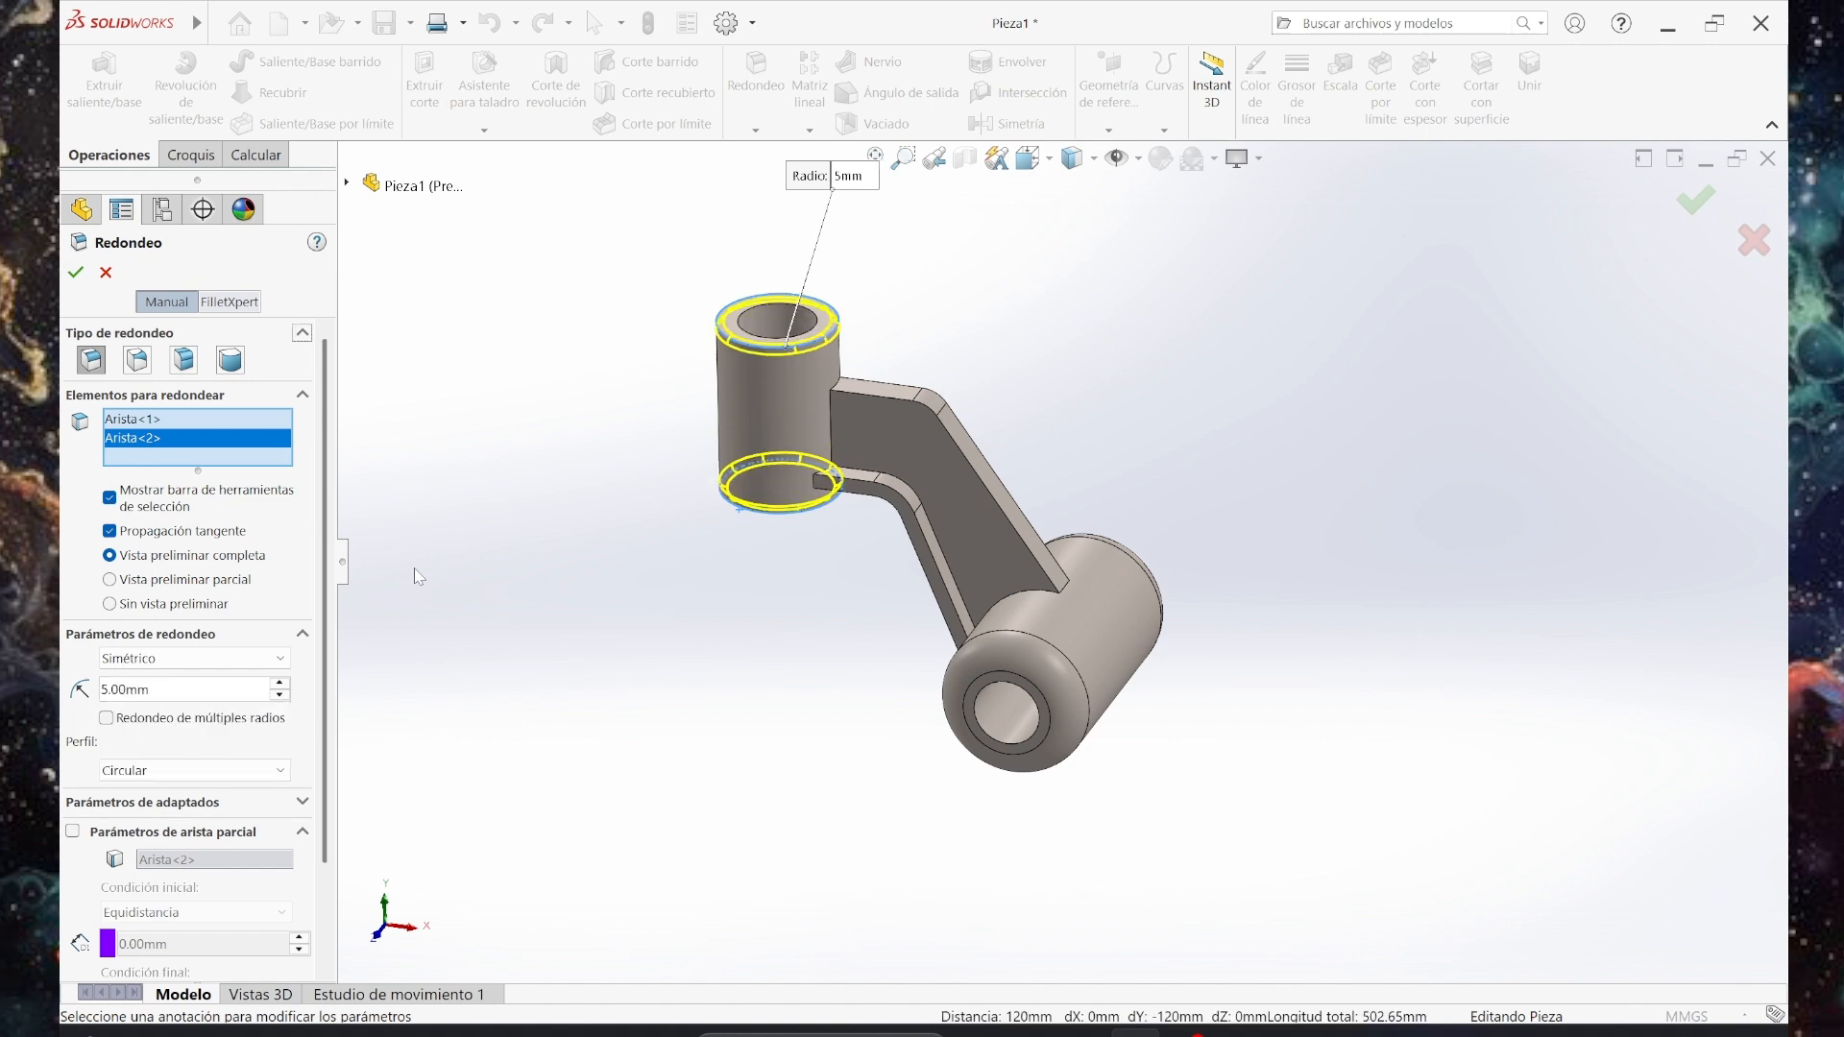
click(75, 271)
Inspect the new fillets, read the chamfer callouts for both cylinders' holes in the PowerPoint drawing, and return to SOLIDWORKS.
middle_drag(842, 648, 795, 708)
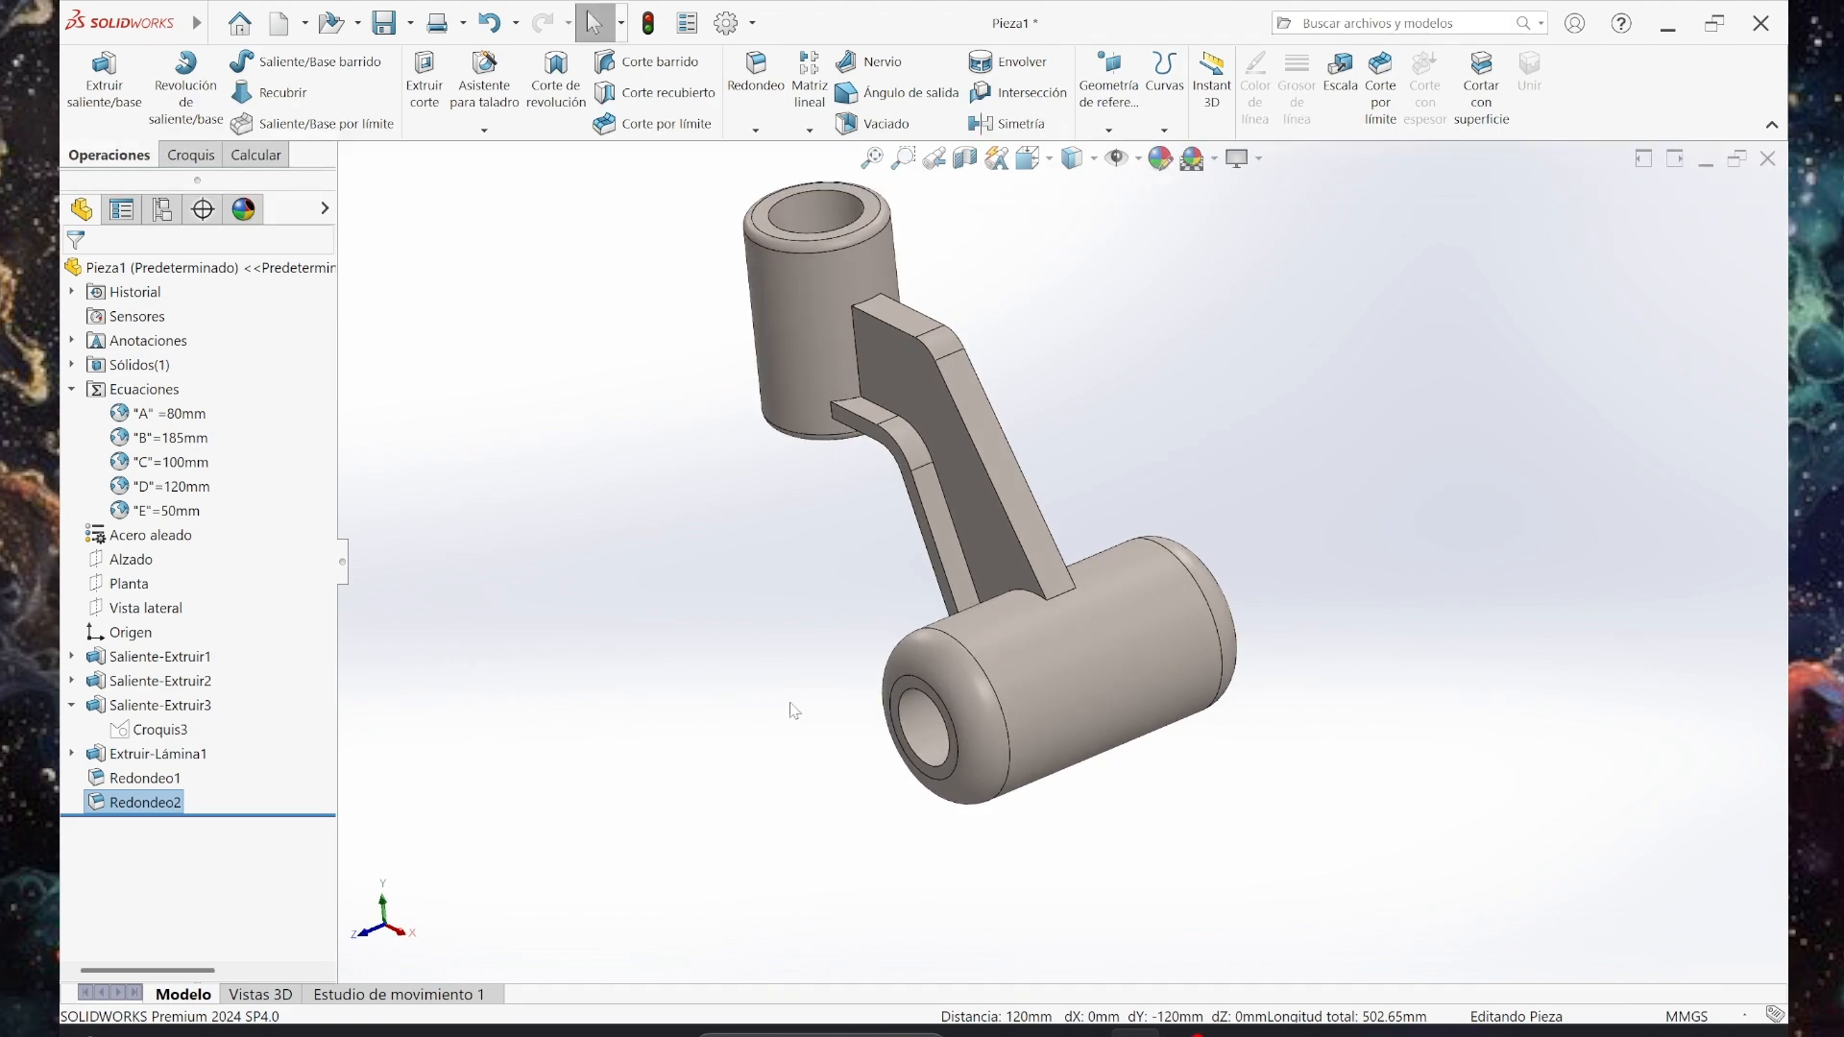
scroll(1149, 490, up, 3)
middle_drag(1149, 490, 1198, 638)
mouse_move(1084, 1031)
click(1082, 927)
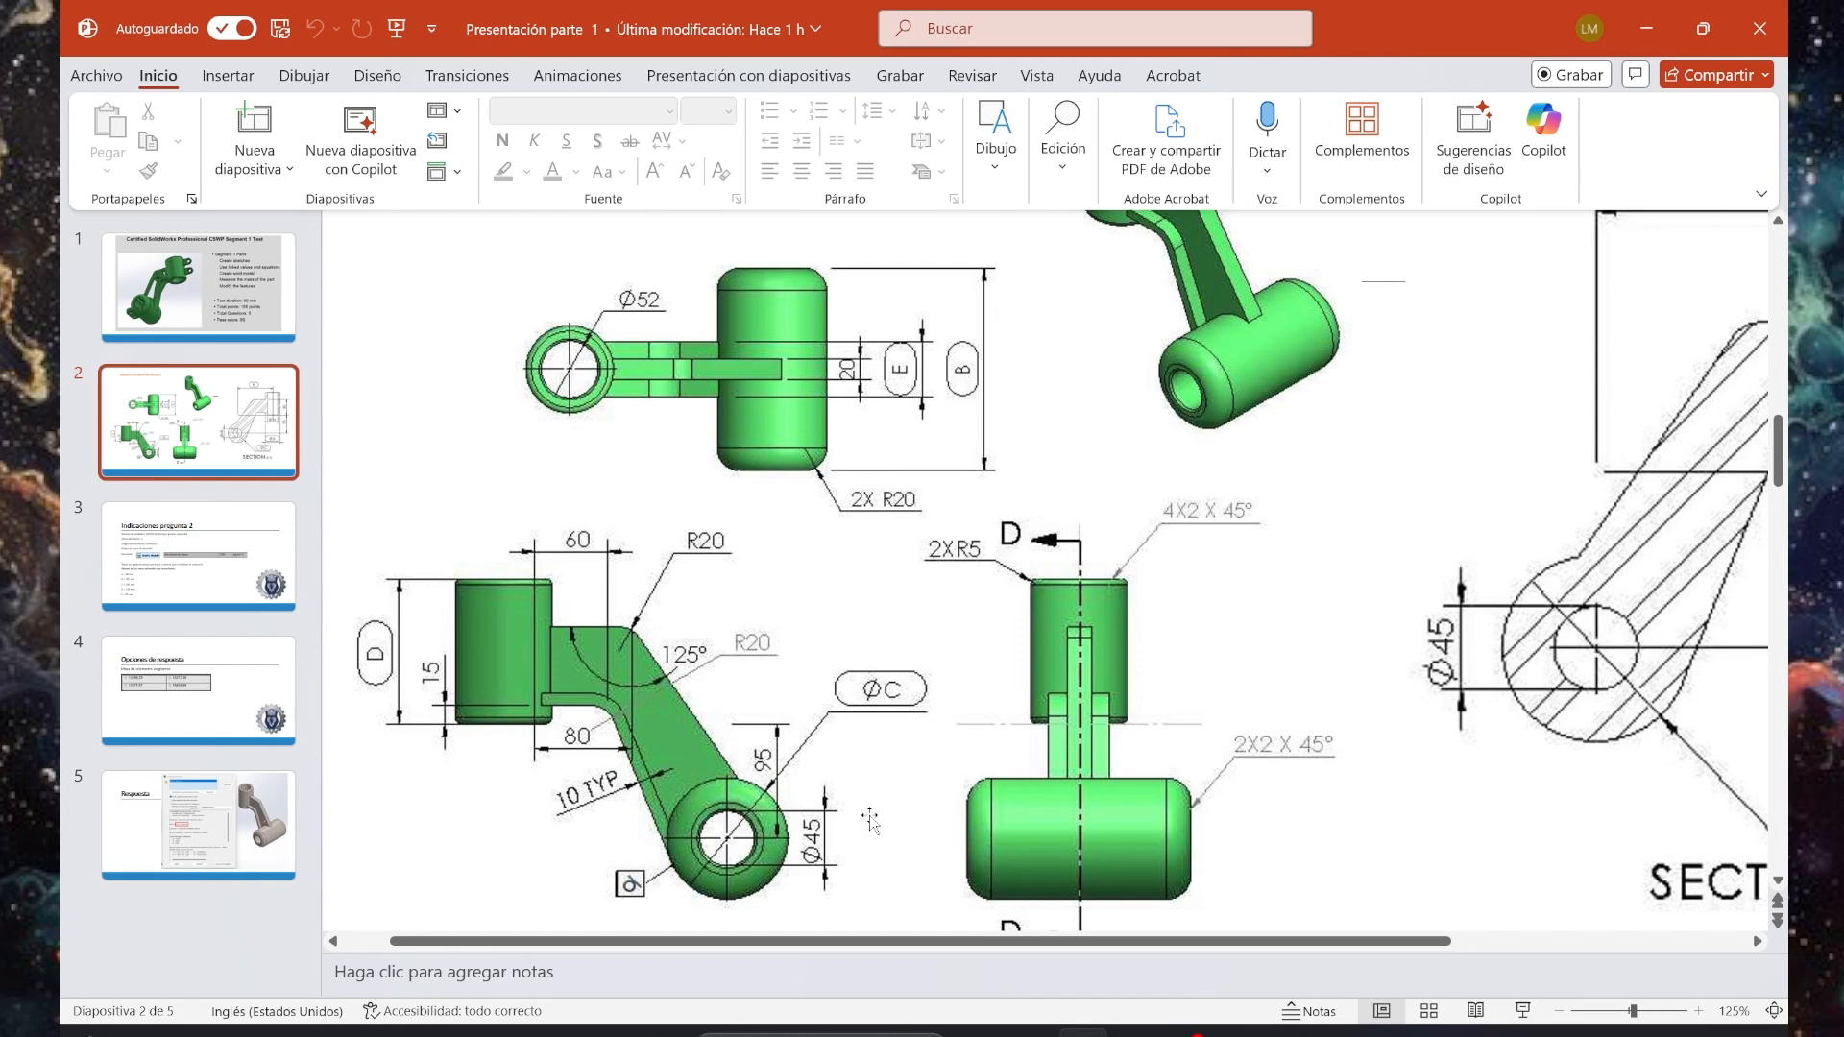
scroll(1052, 624, down, 1)
scroll(1057, 610, up, 5)
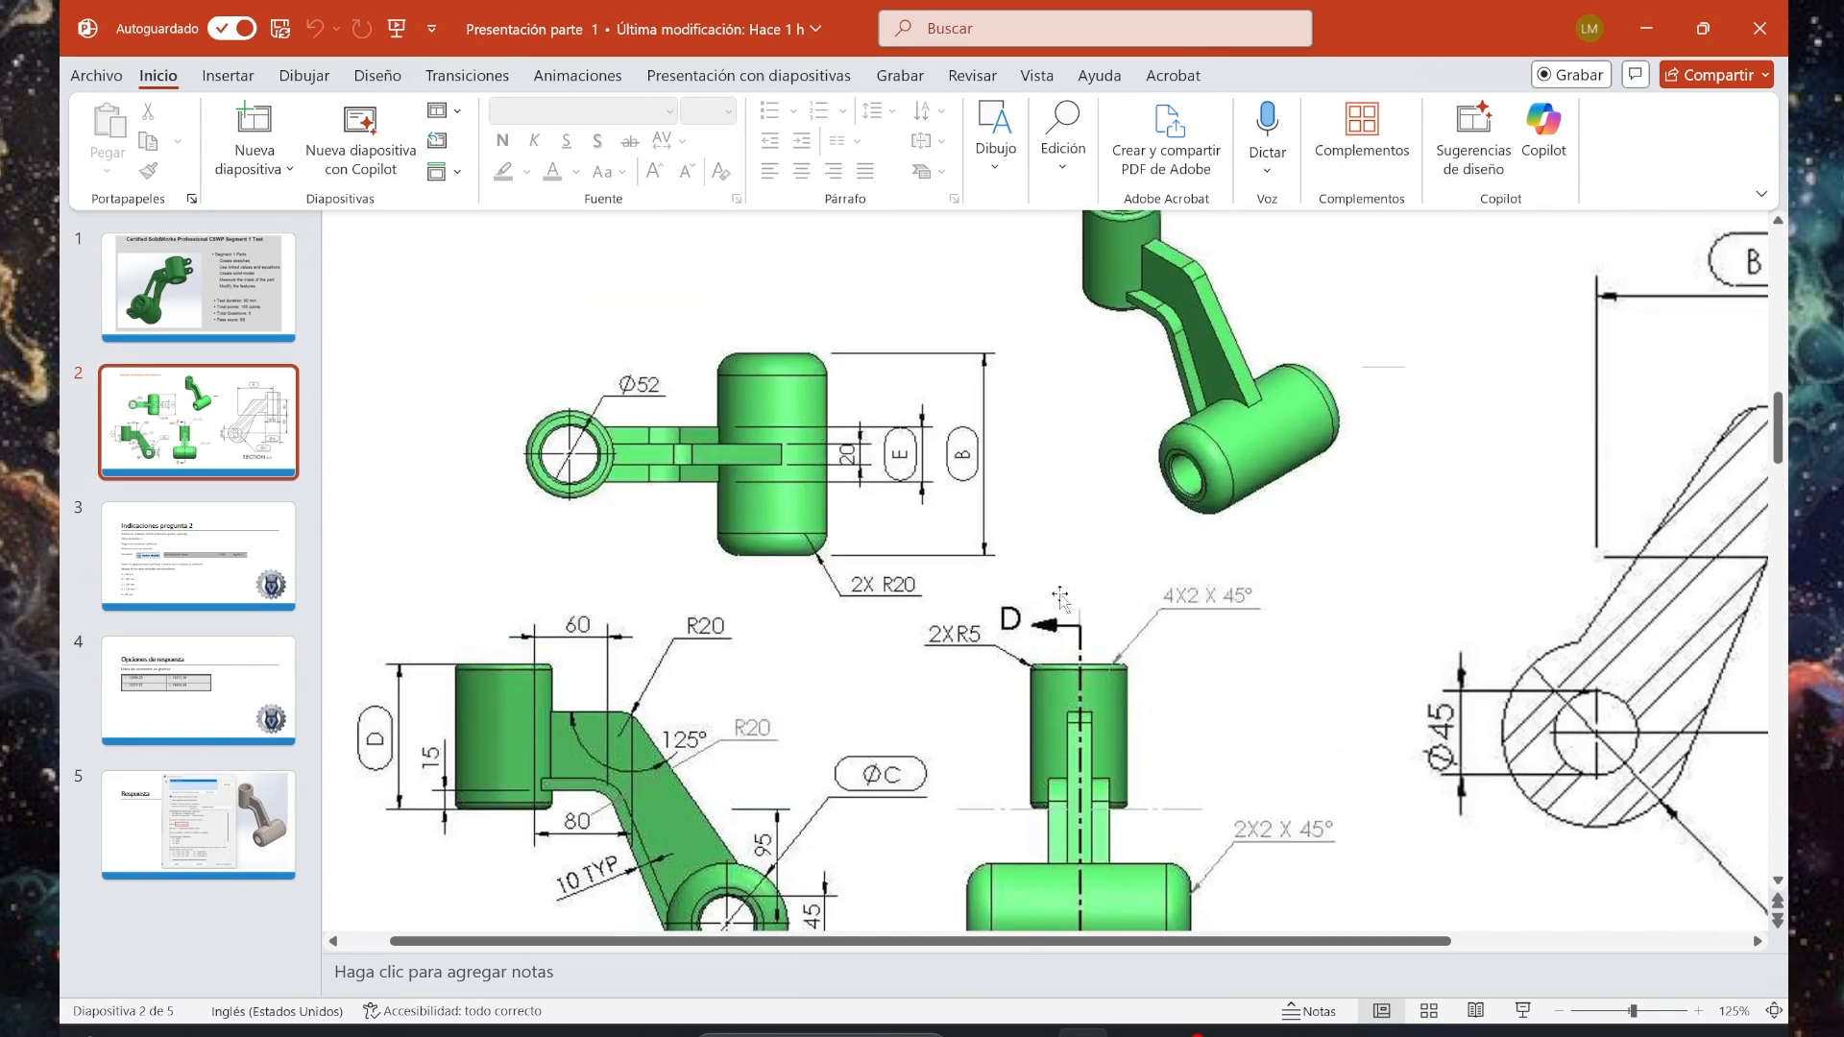
scroll(1061, 597, down, 3)
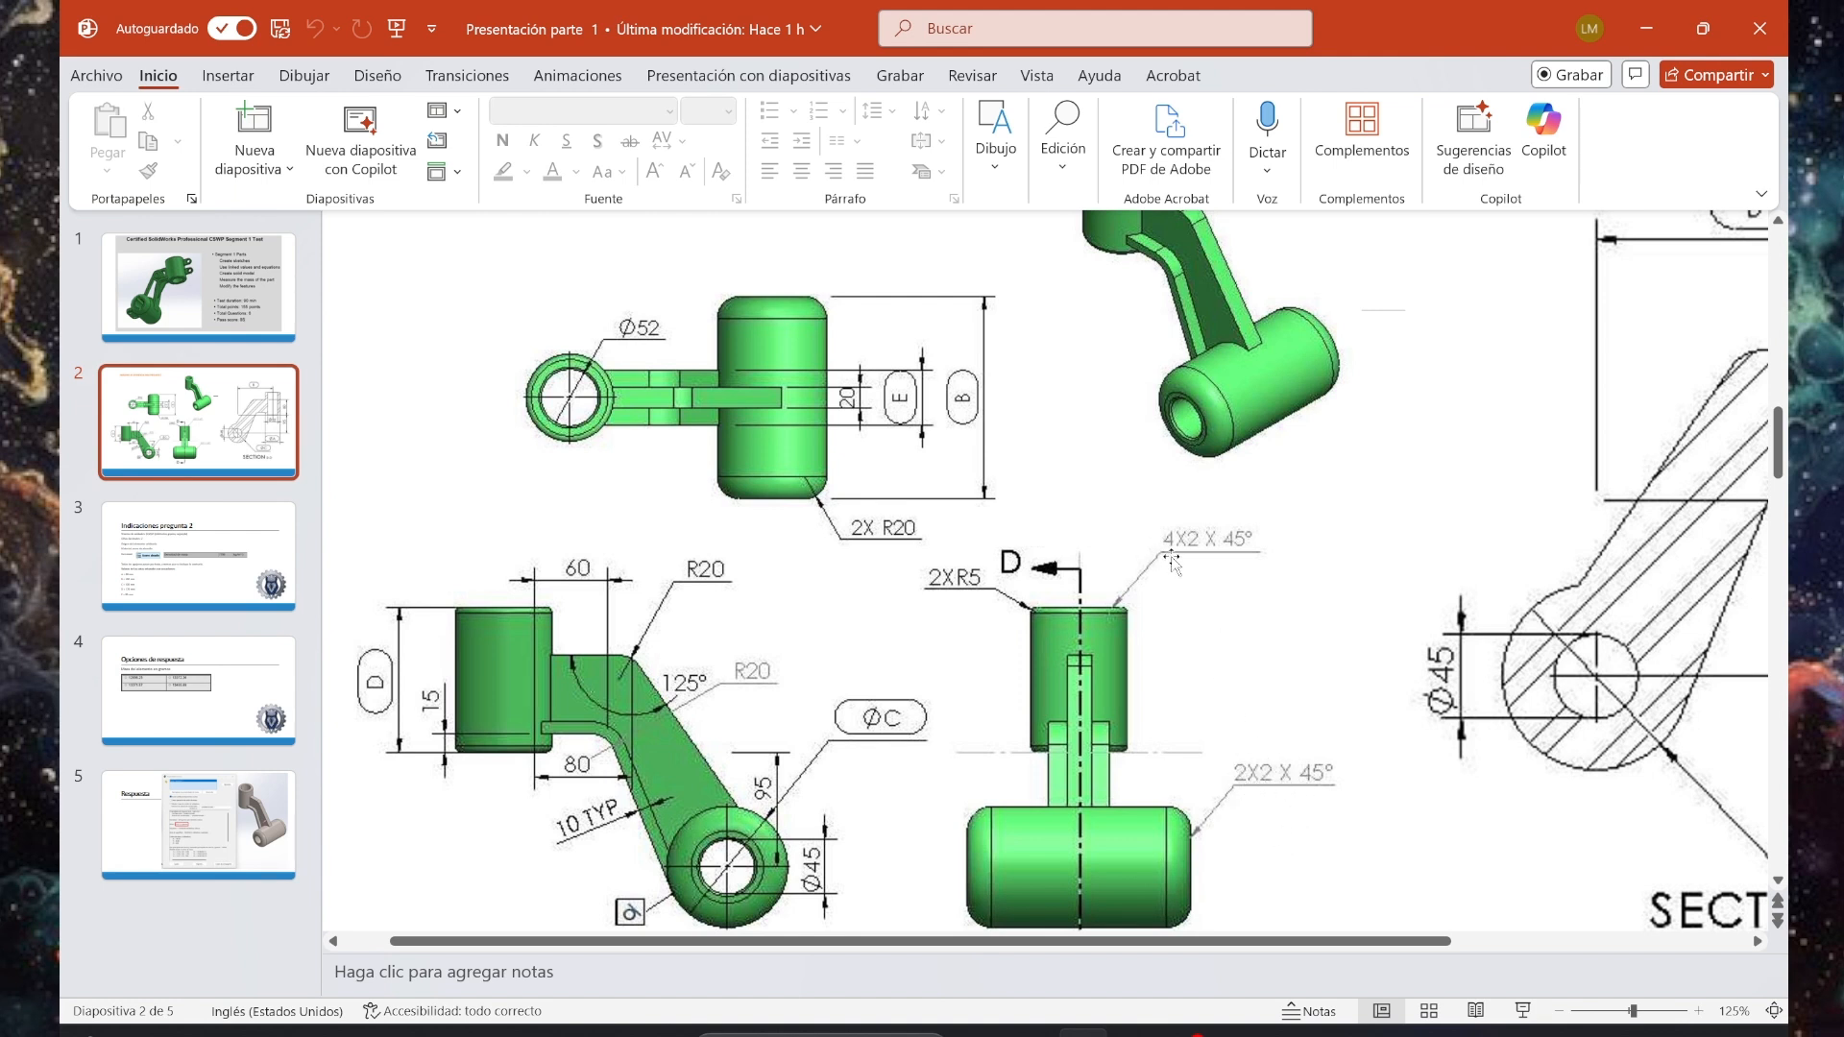
mouse_move(1132, 1032)
click(1084, 901)
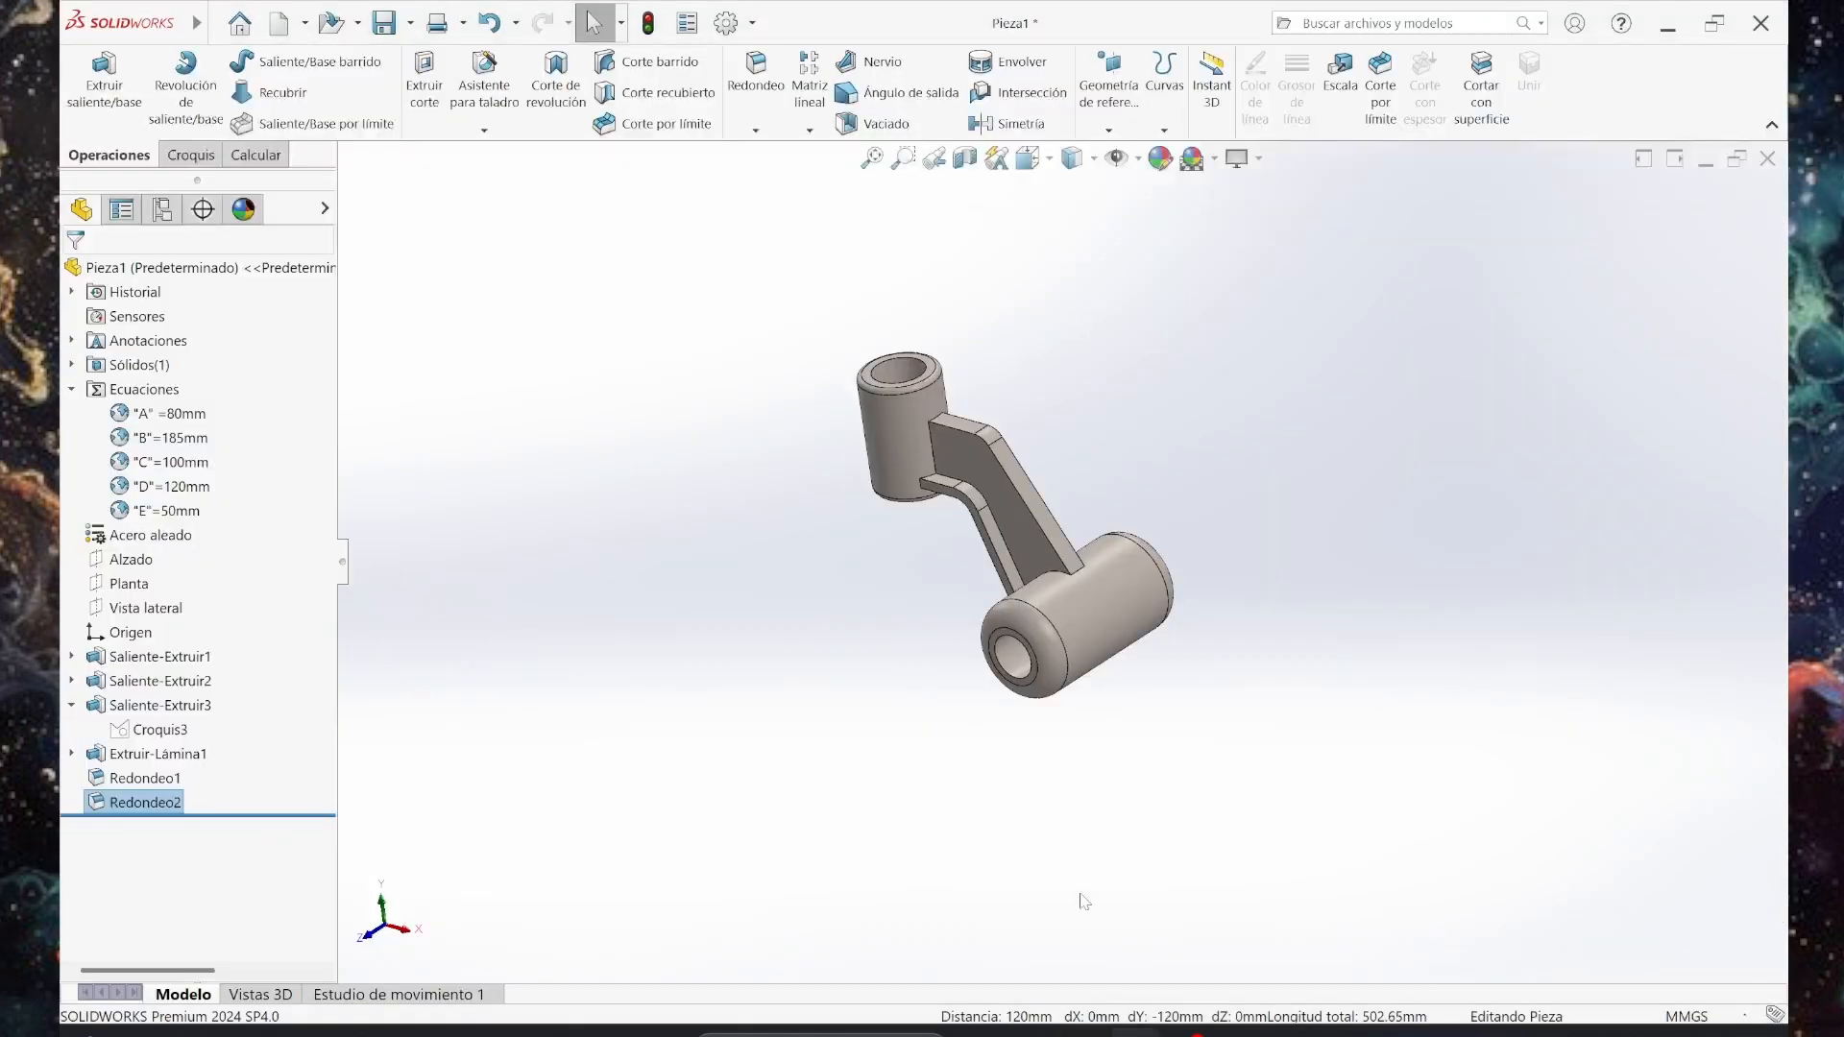
Start an angle-distance Chamfer and select the hole edges at both ends of the horizontal and vertical cylinders.
scroll(1159, 315, down, 4)
scroll(972, 488, up, 3)
mouse_move(886, 774)
middle_down()
mouse_move(941, 696)
mouse_move(939, 753)
mouse_move(905, 776)
middle_up()
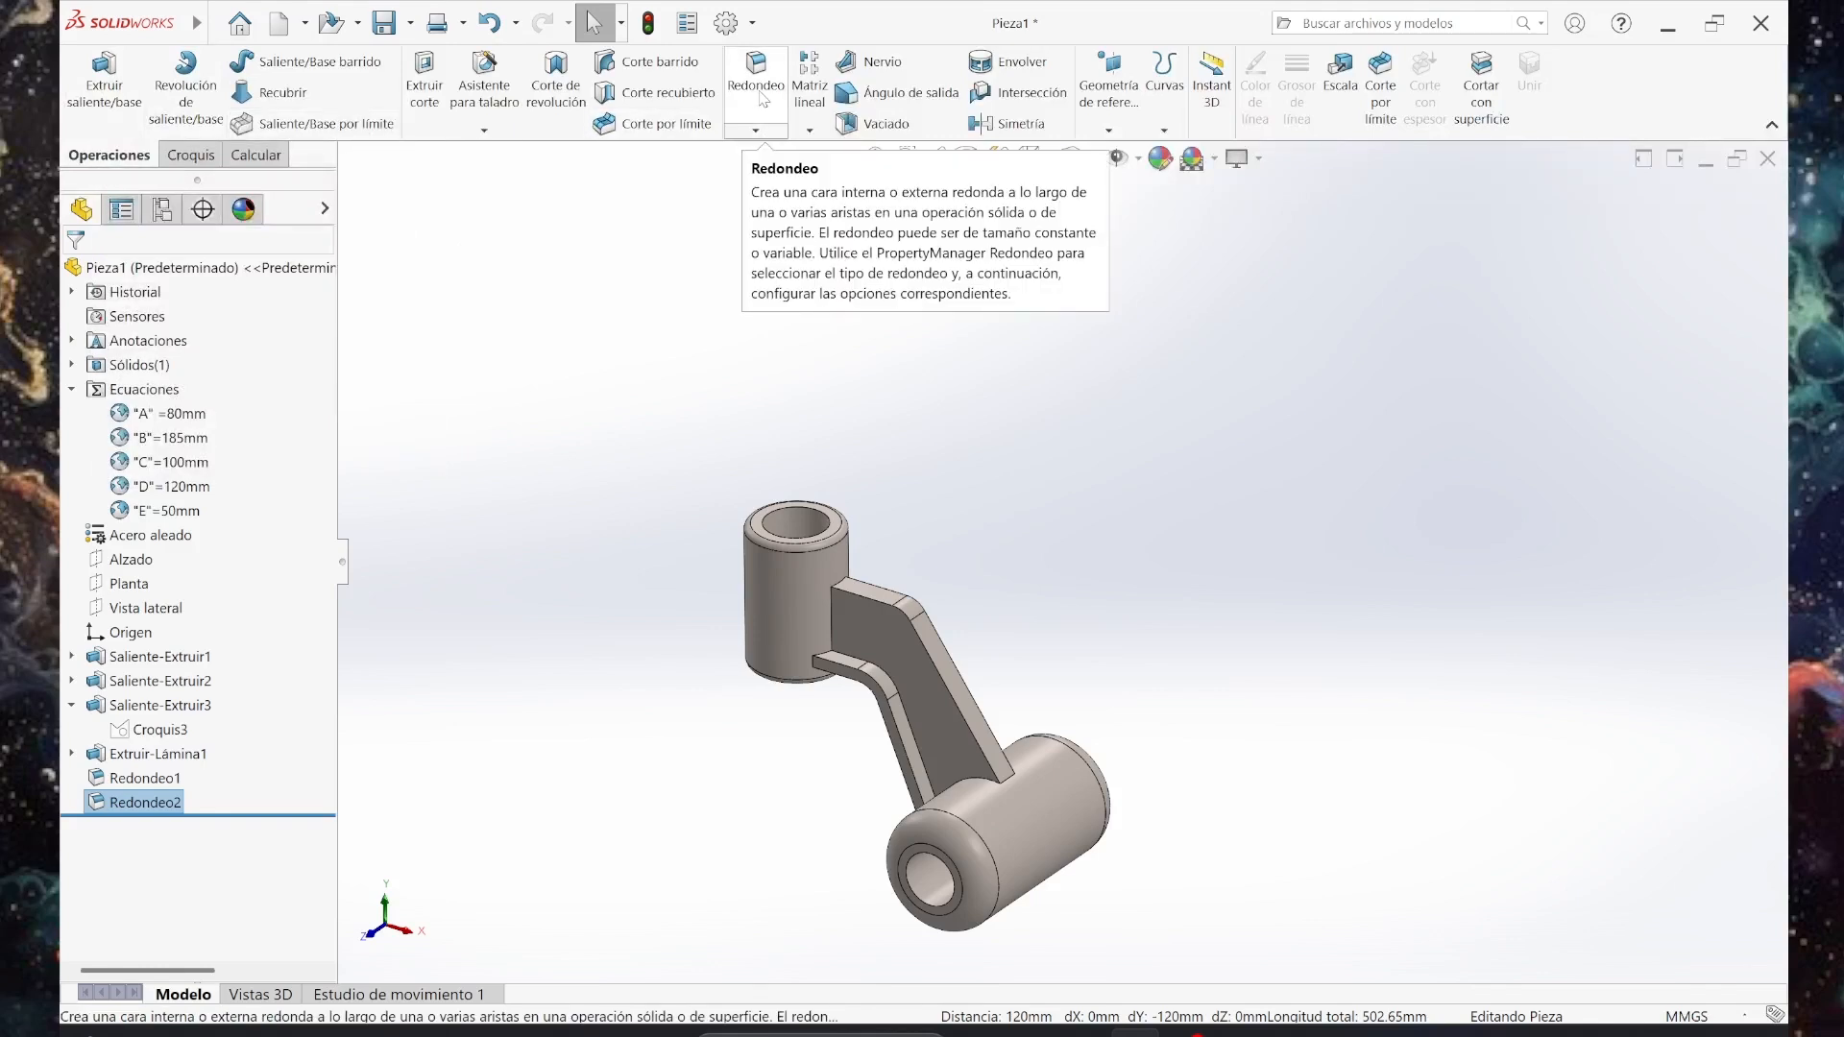
click(756, 131)
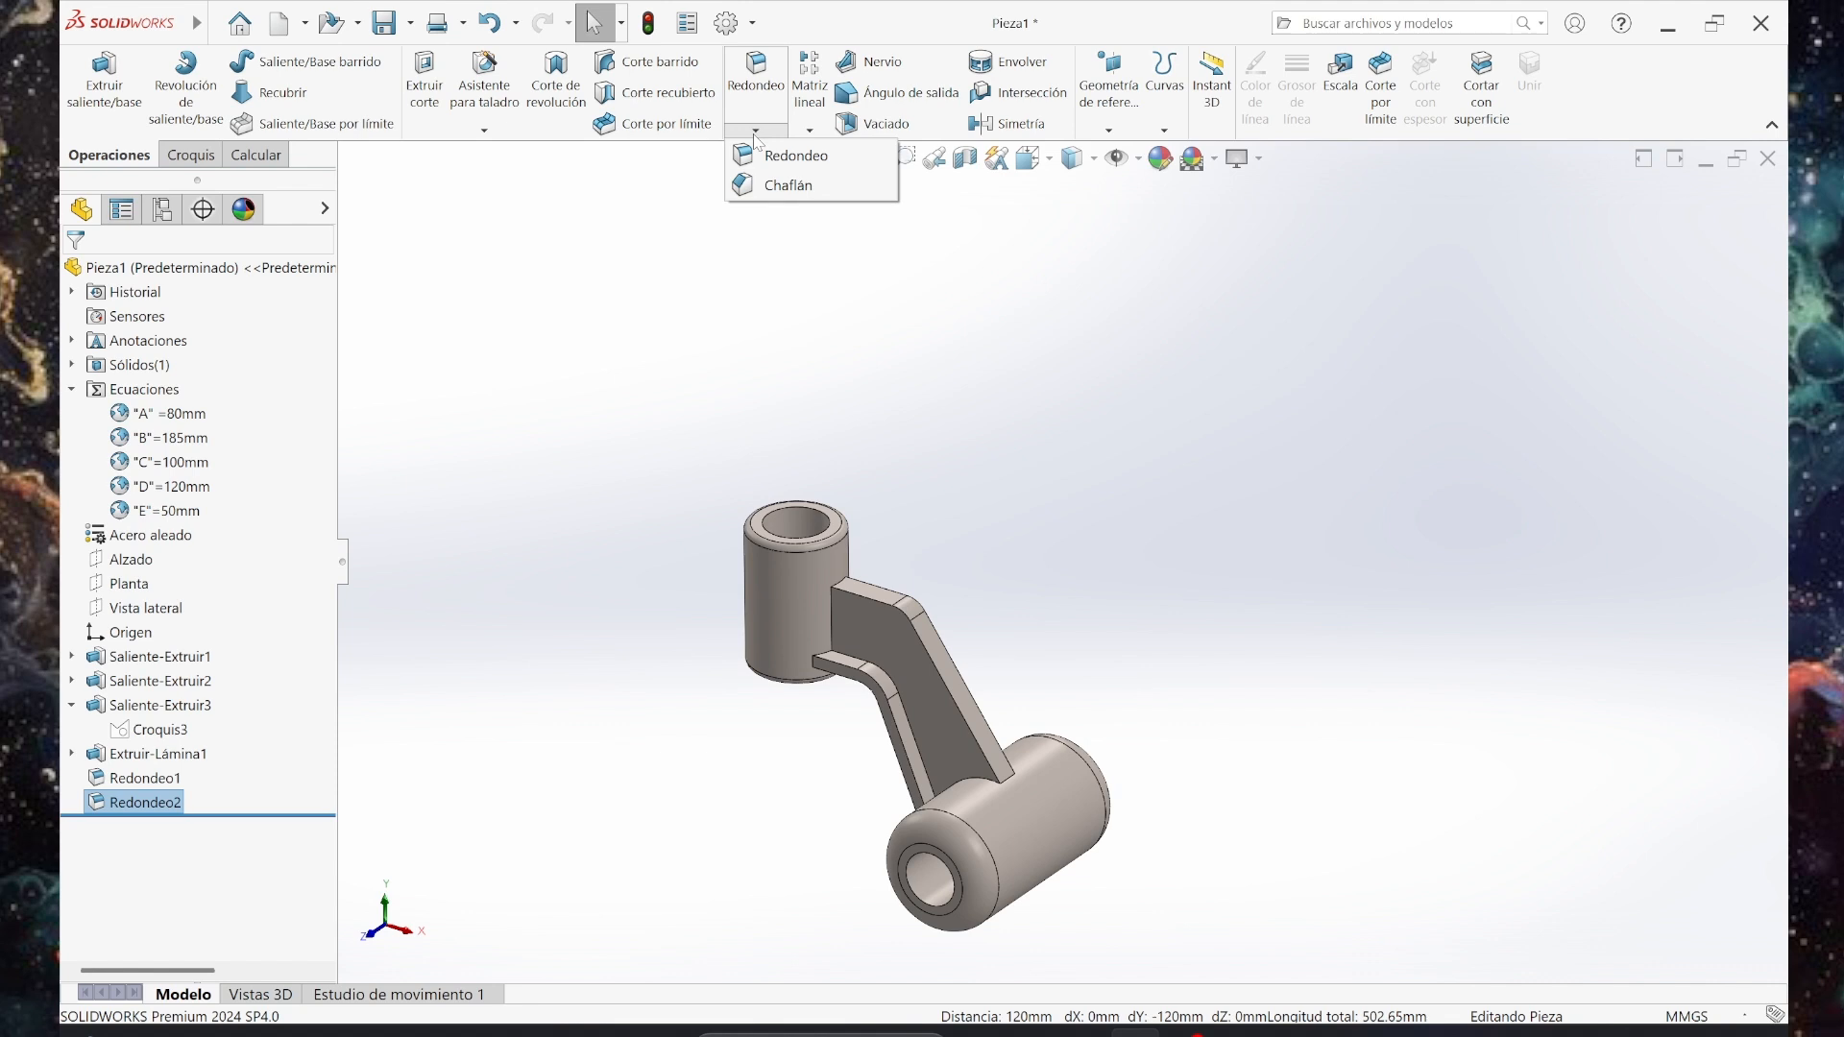
click(785, 185)
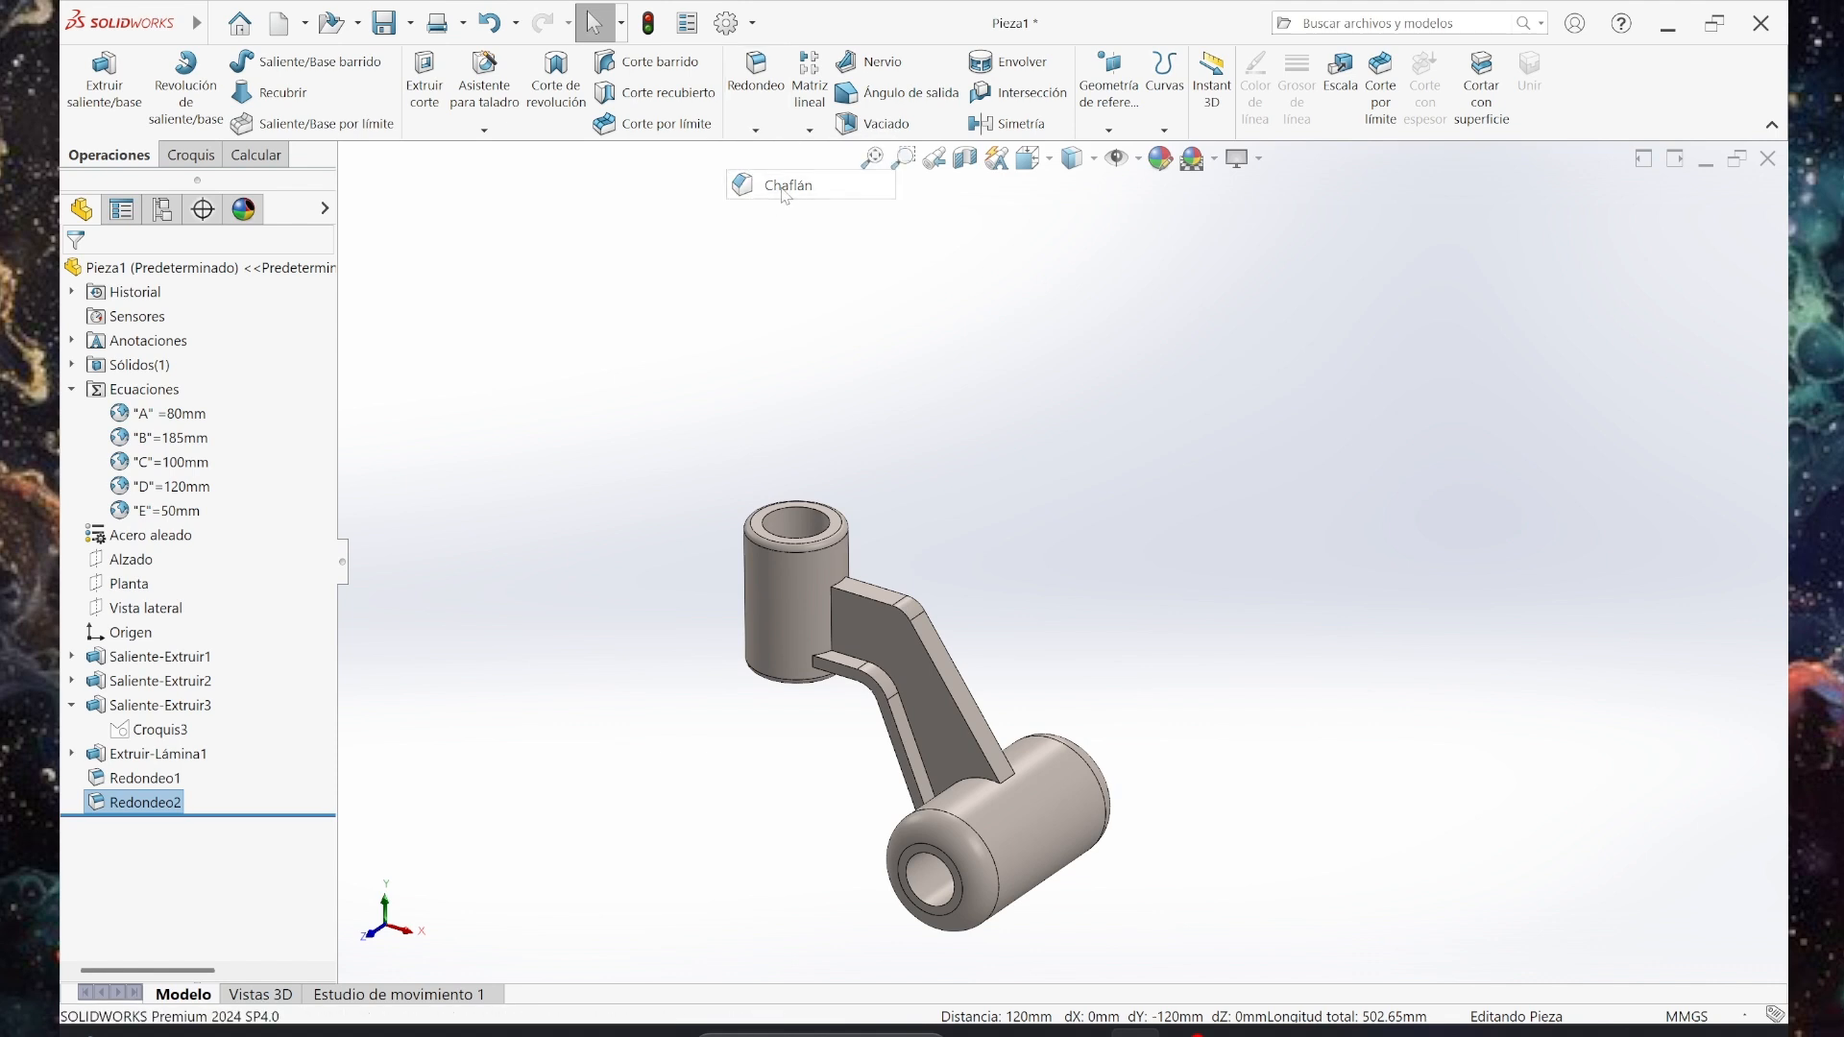
click(917, 903)
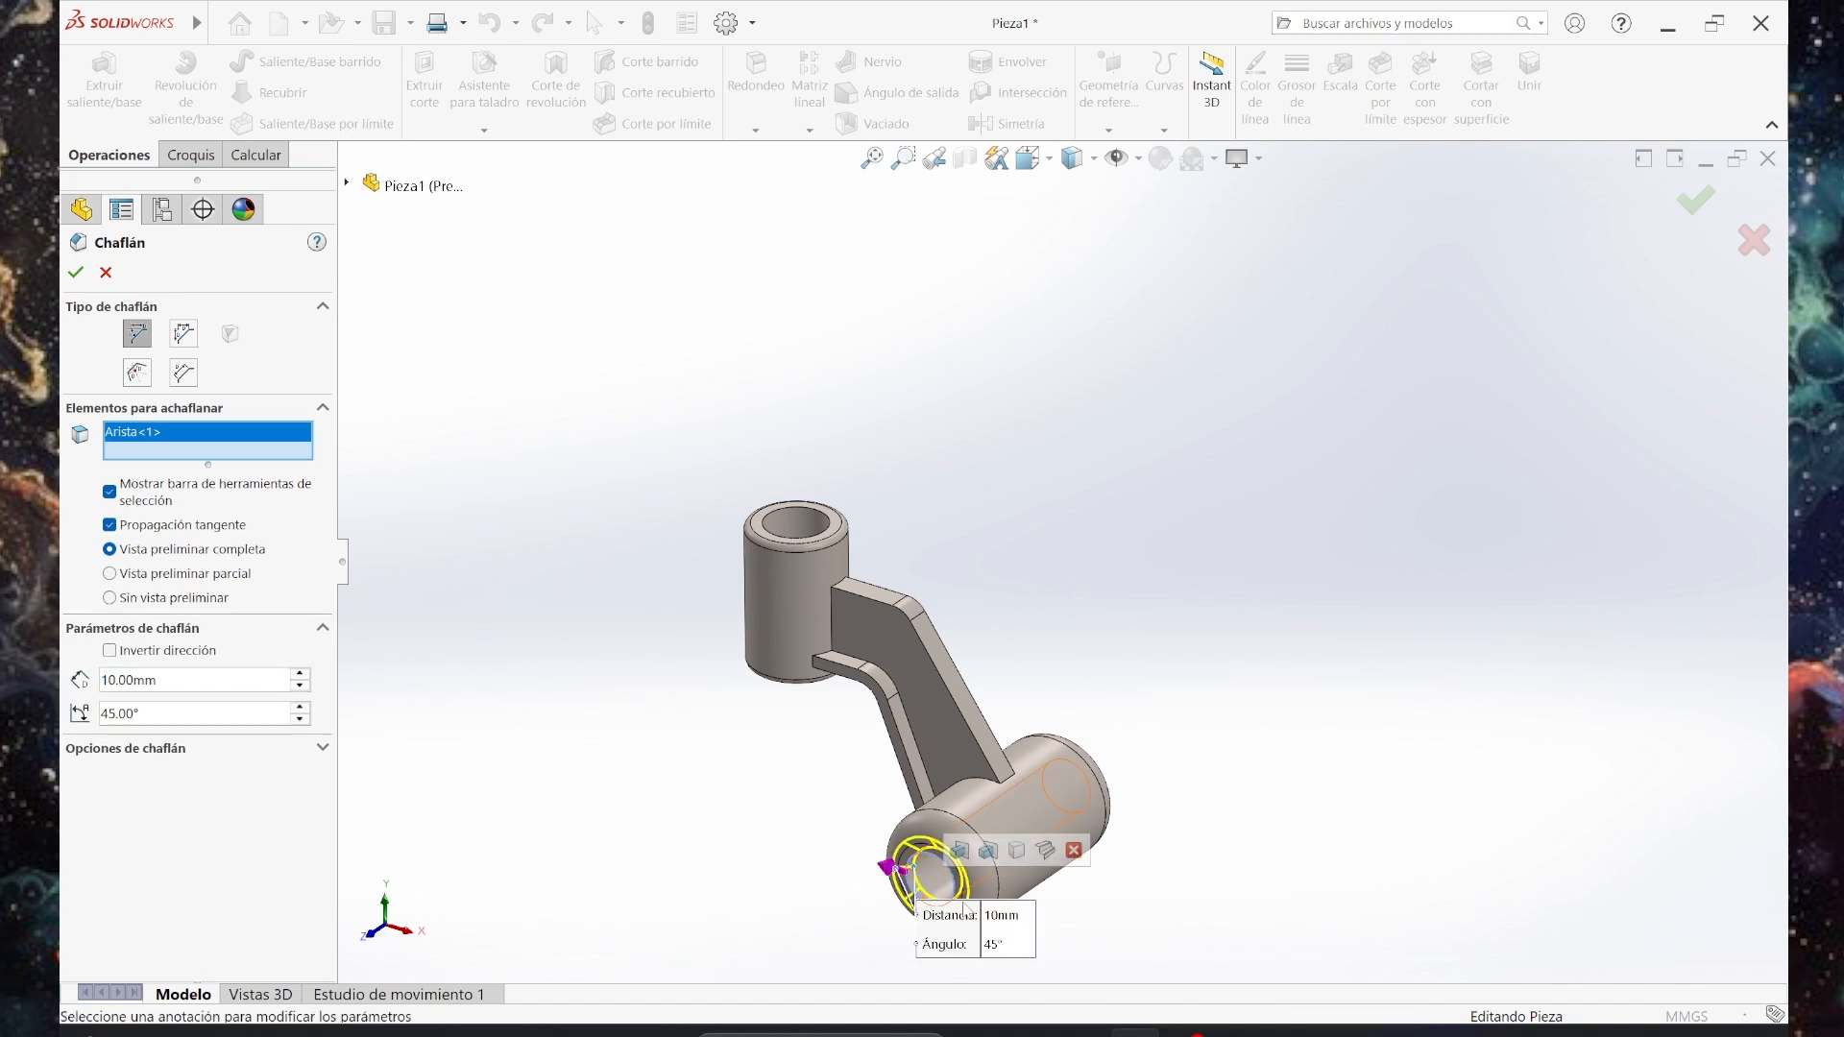
middle_drag(1143, 876, 1093, 845)
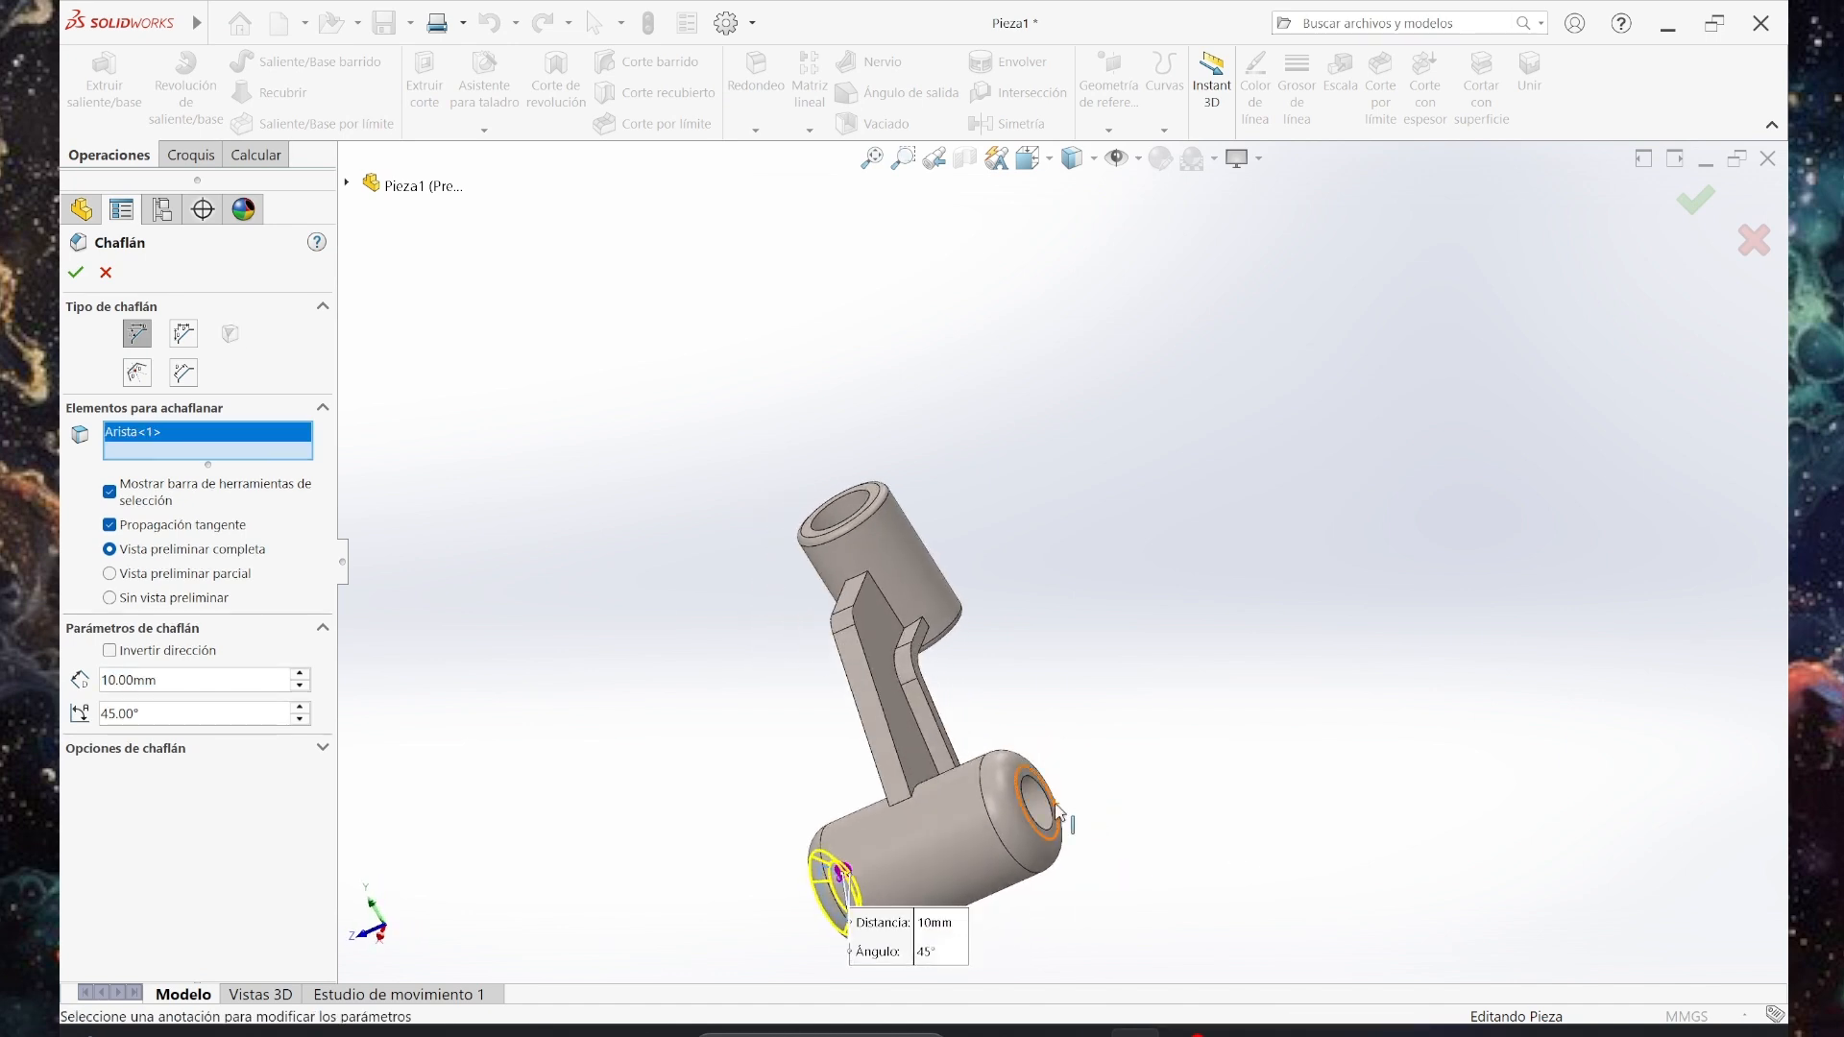
click(1053, 815)
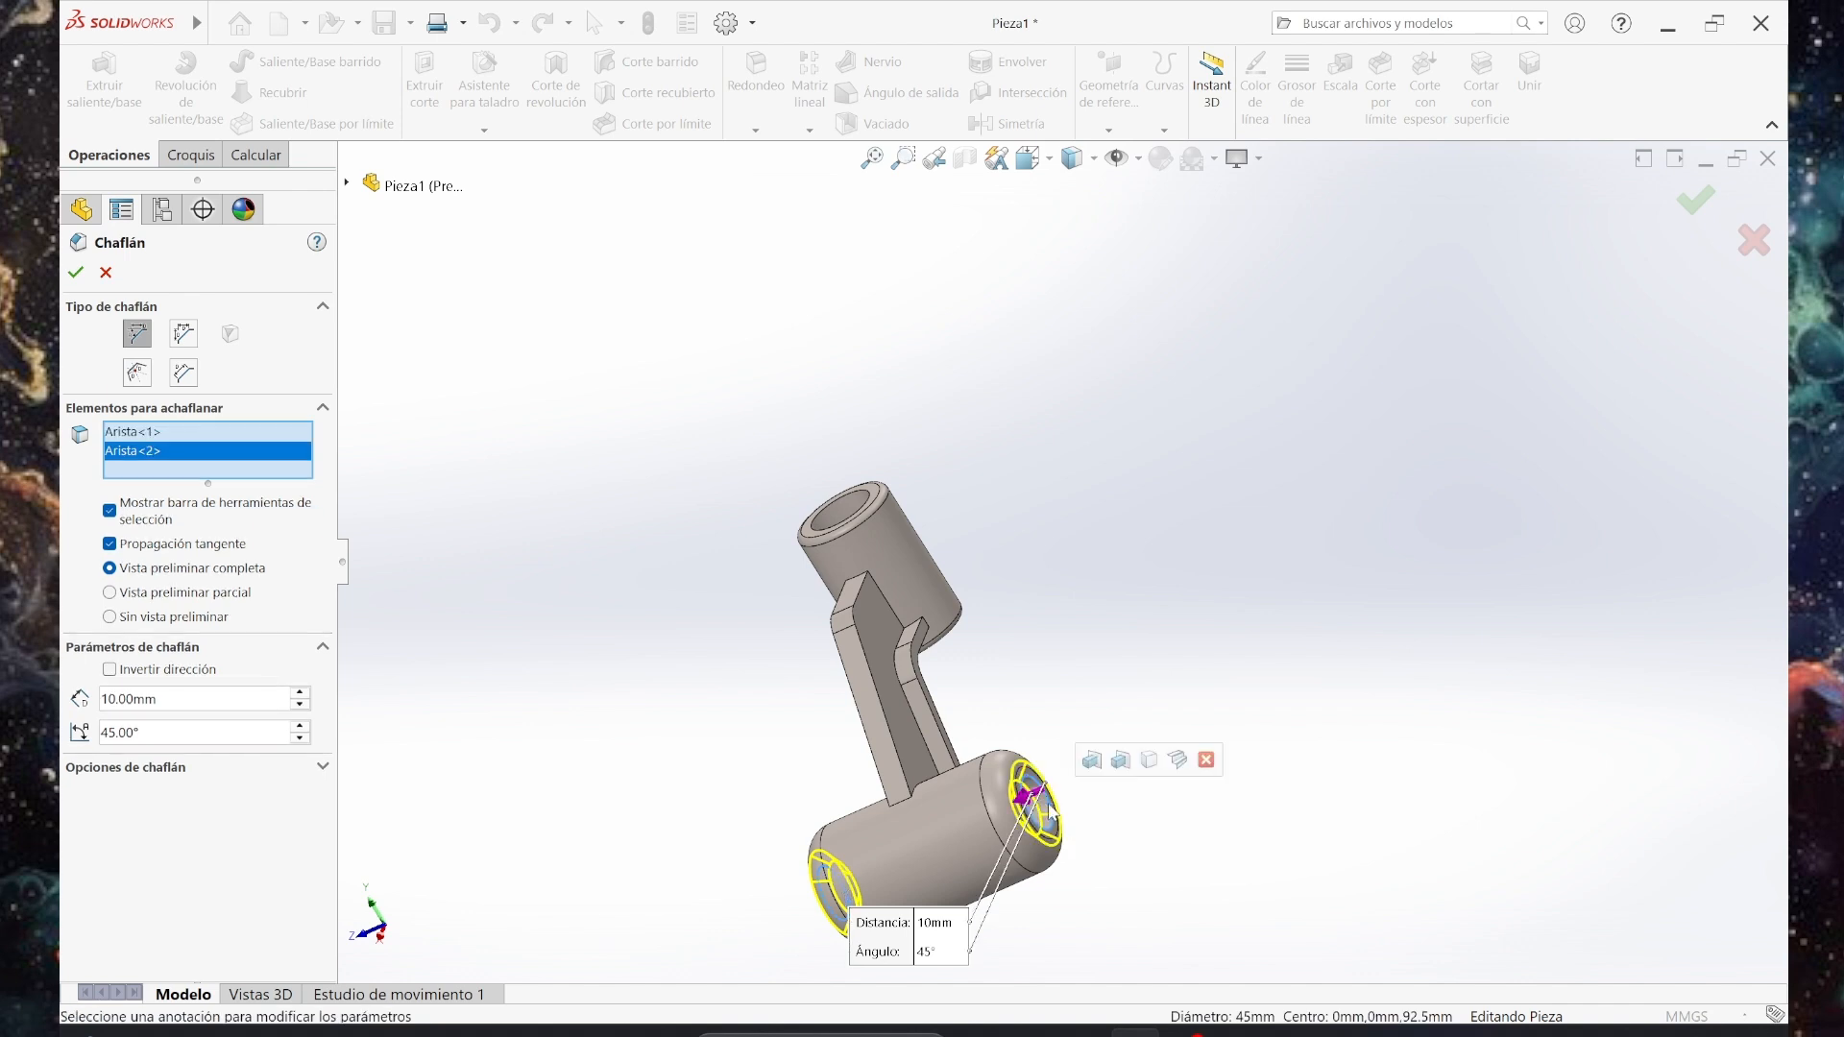
middle_drag(742, 634, 876, 519)
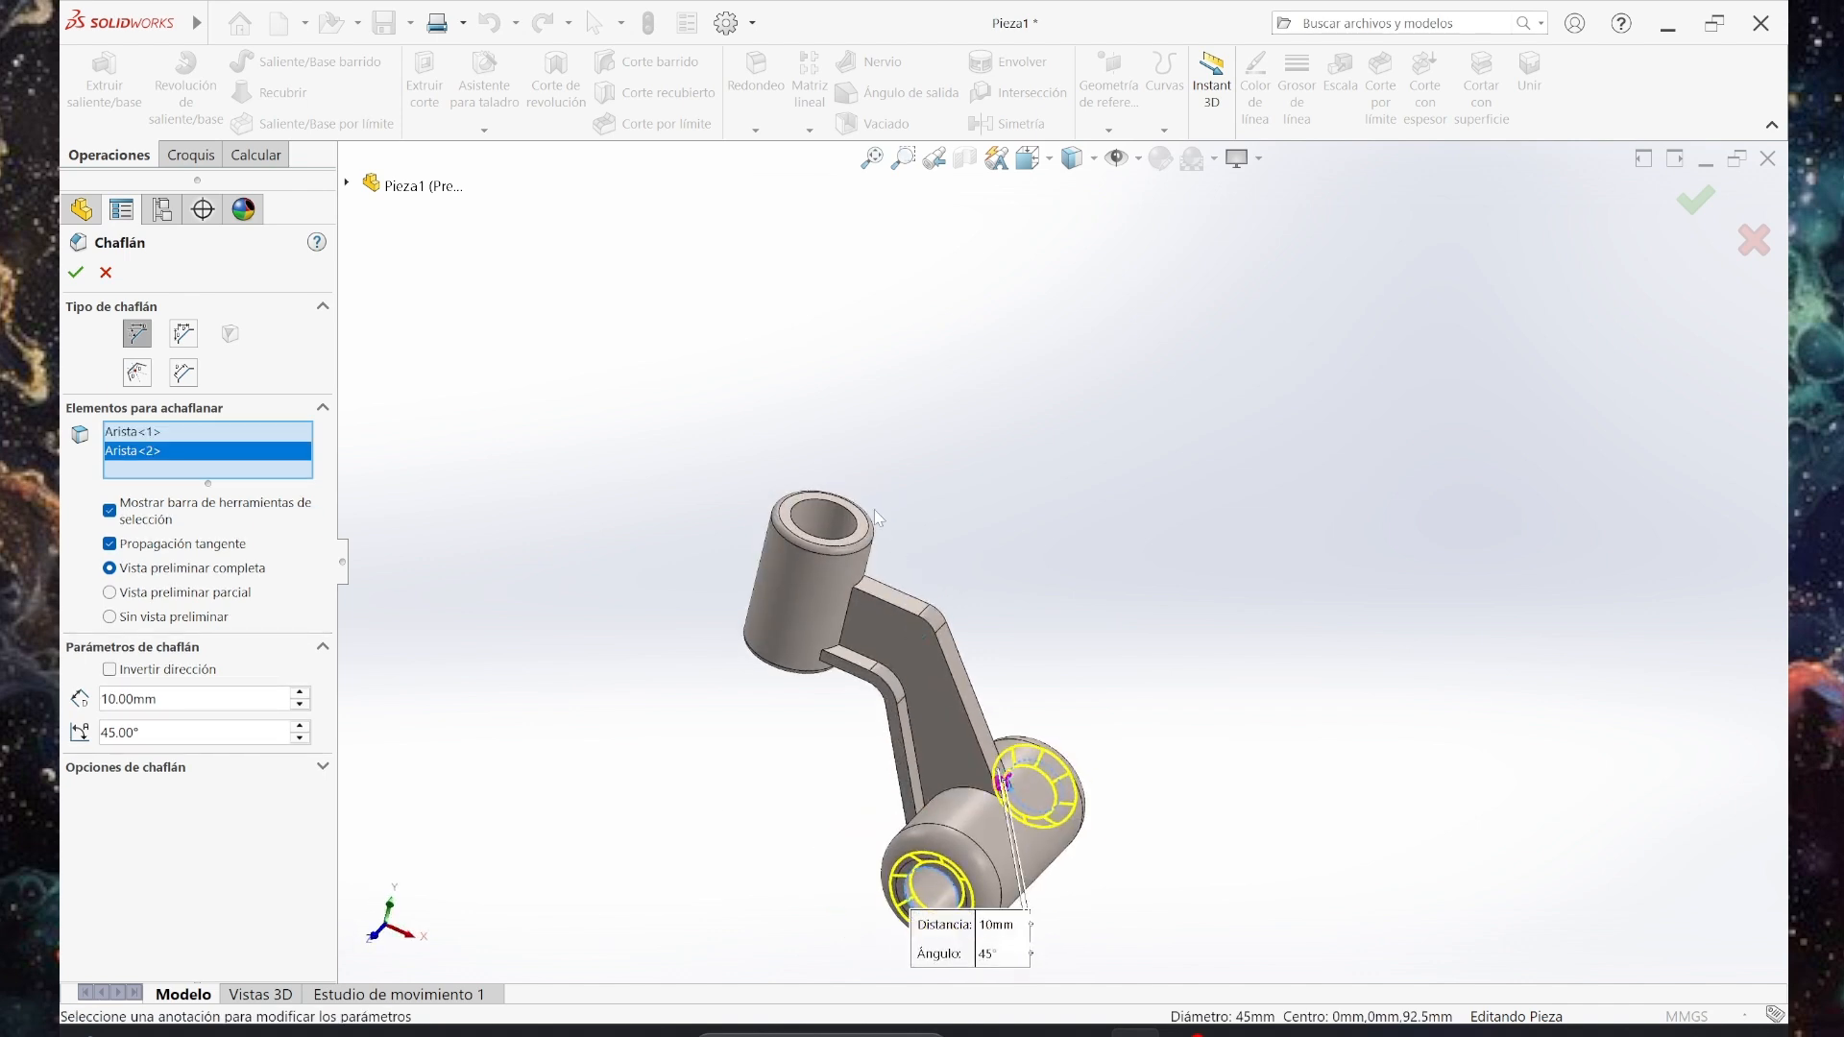
click(805, 537)
middle_drag(811, 724, 807, 663)
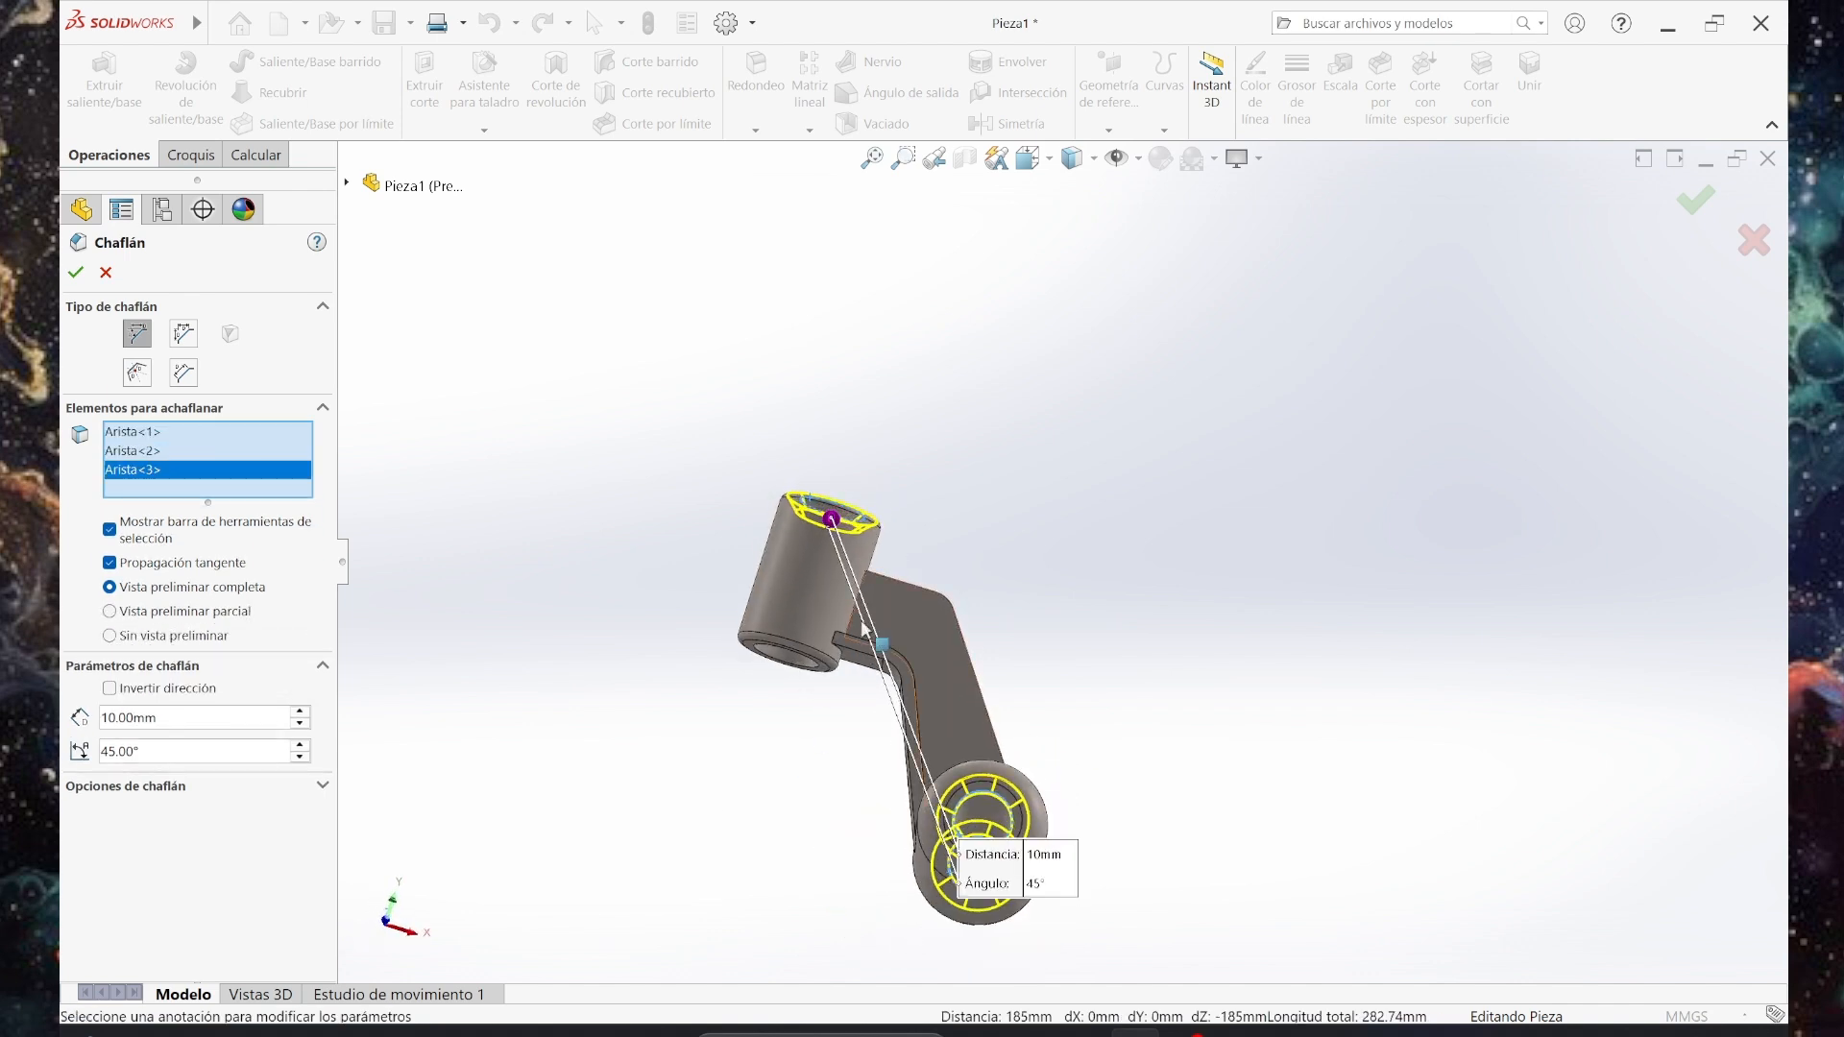
click(791, 653)
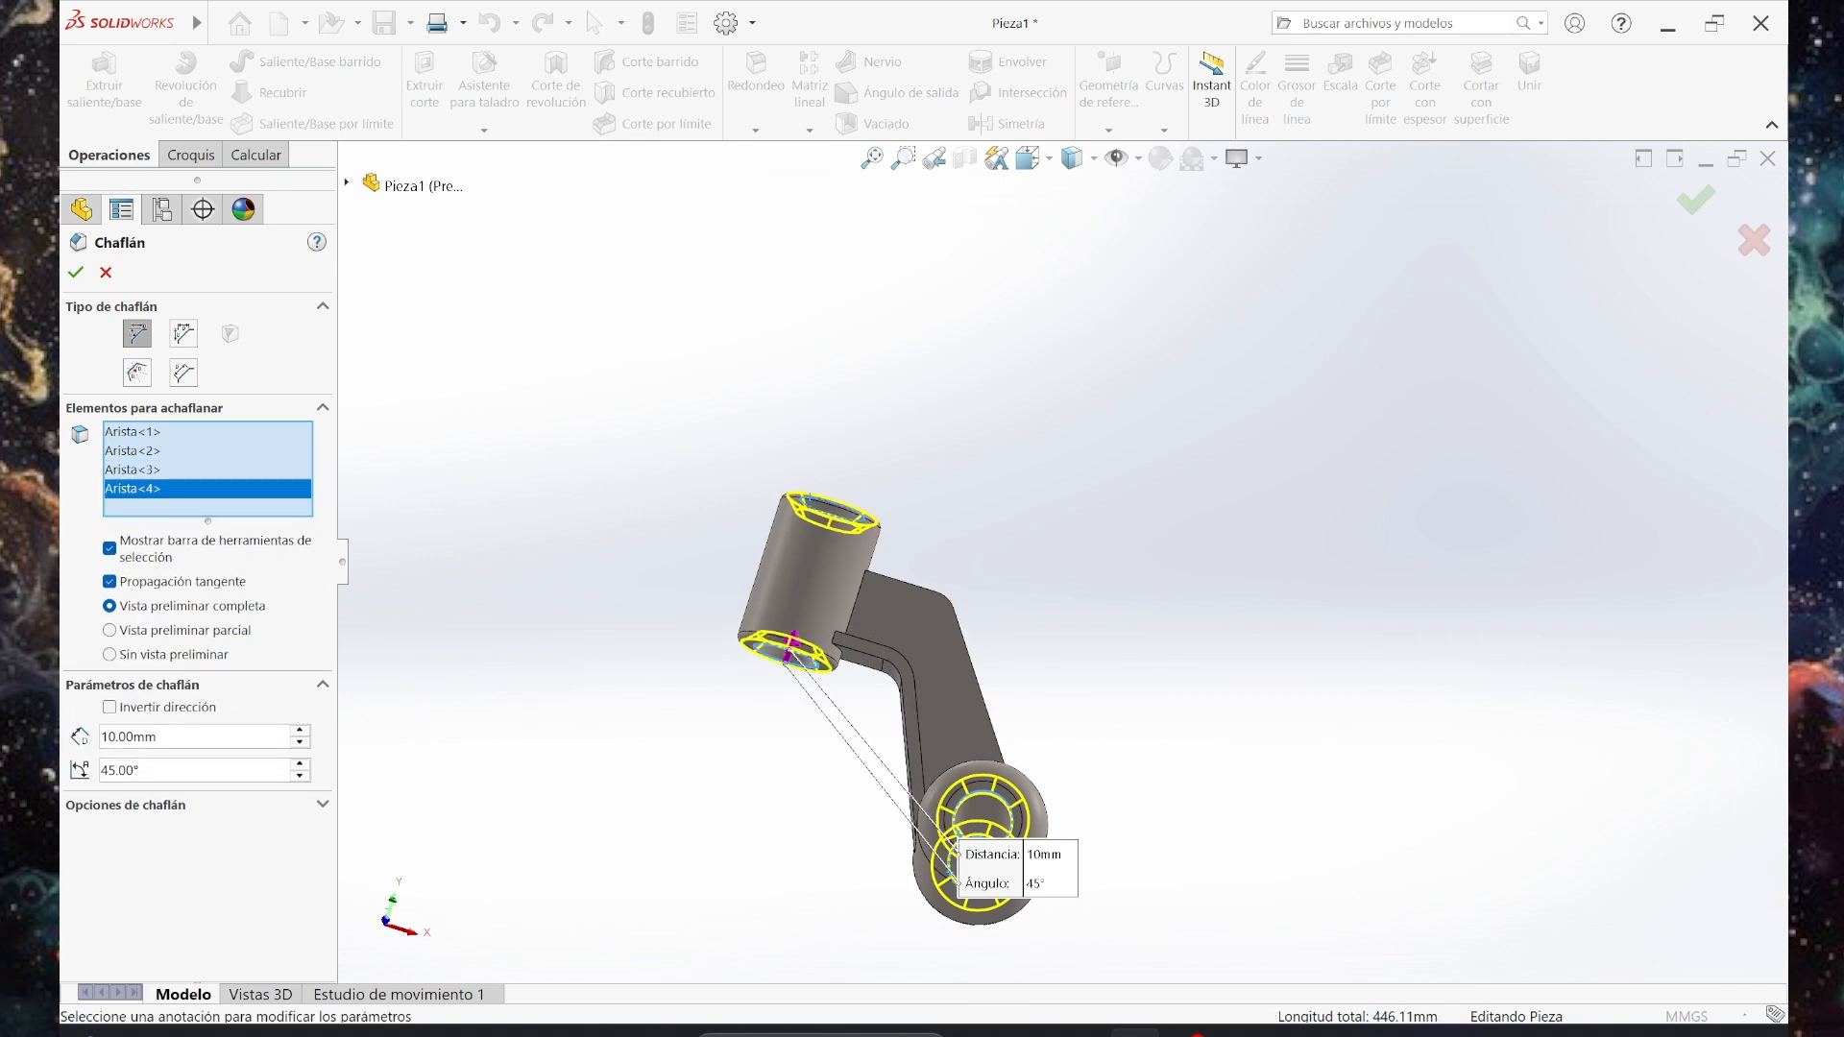
Set the chamfer distance to 2 mm and create the chamfer on the four hole edges.
drag(177, 736, 62, 720)
text(2)
key(Return)
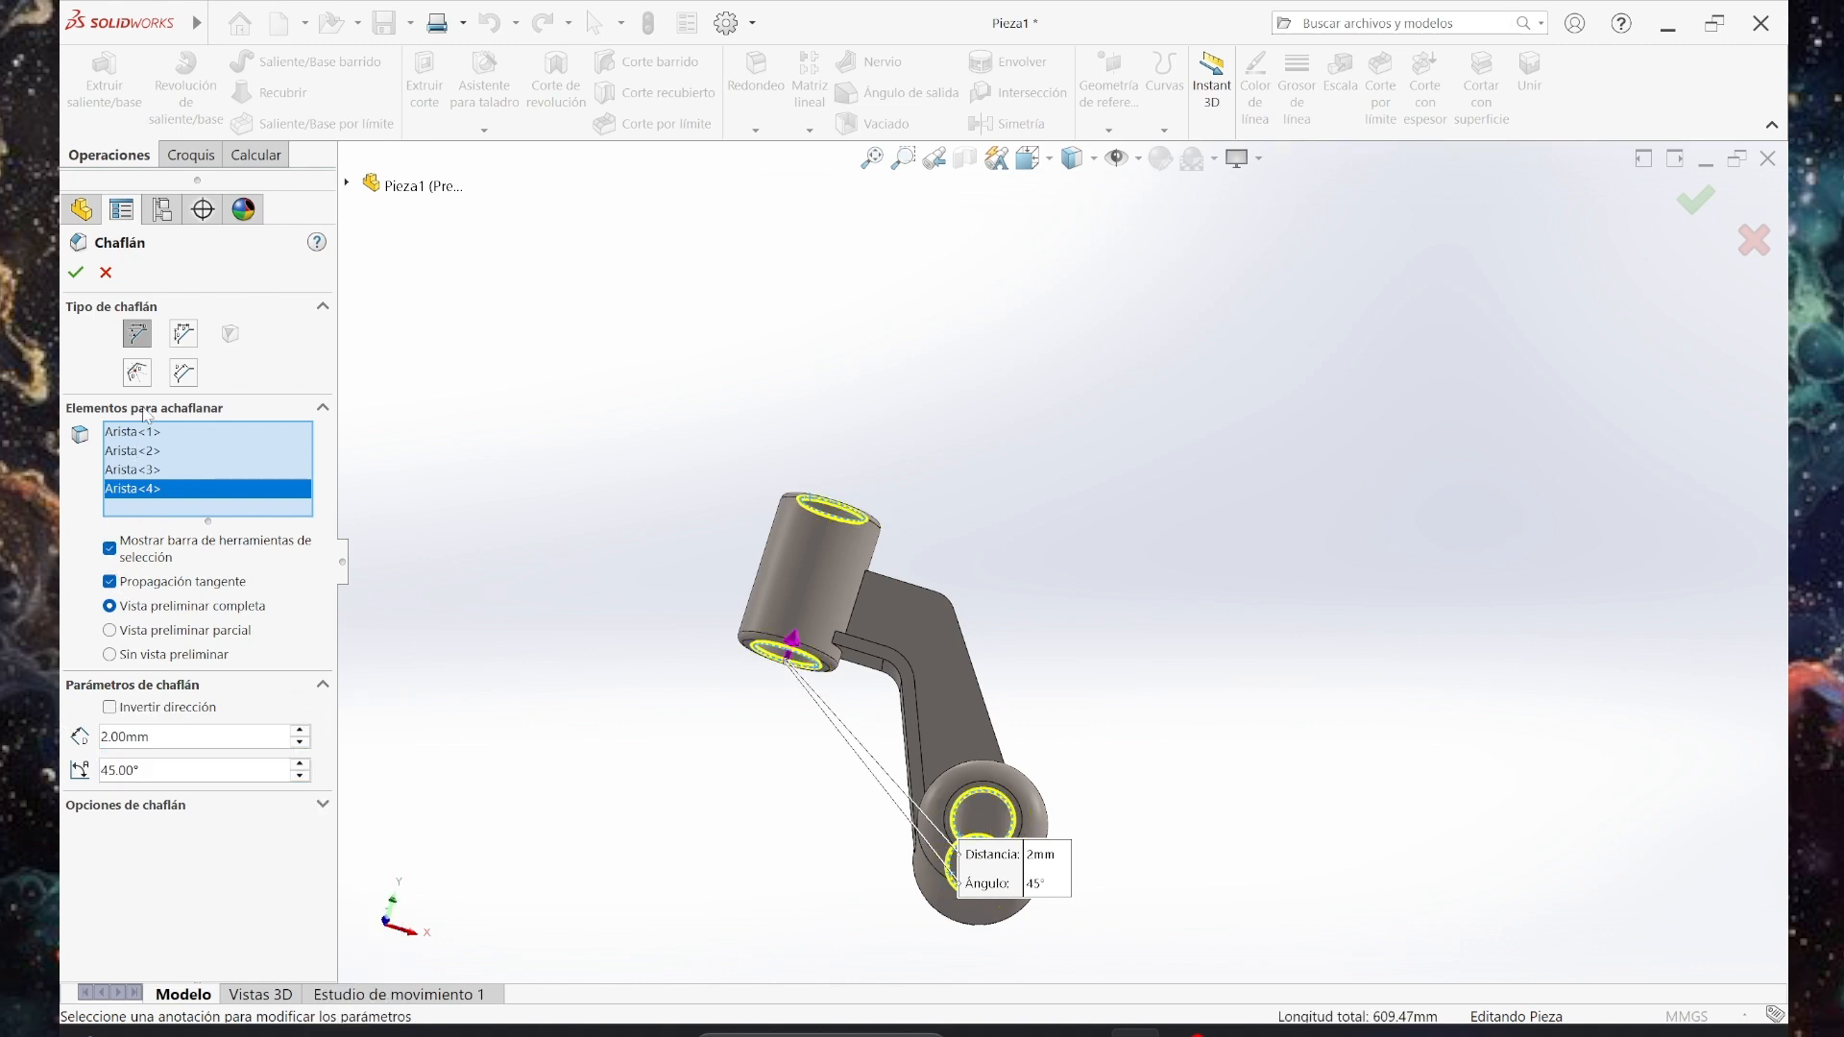
middle_drag(641, 471, 544, 570)
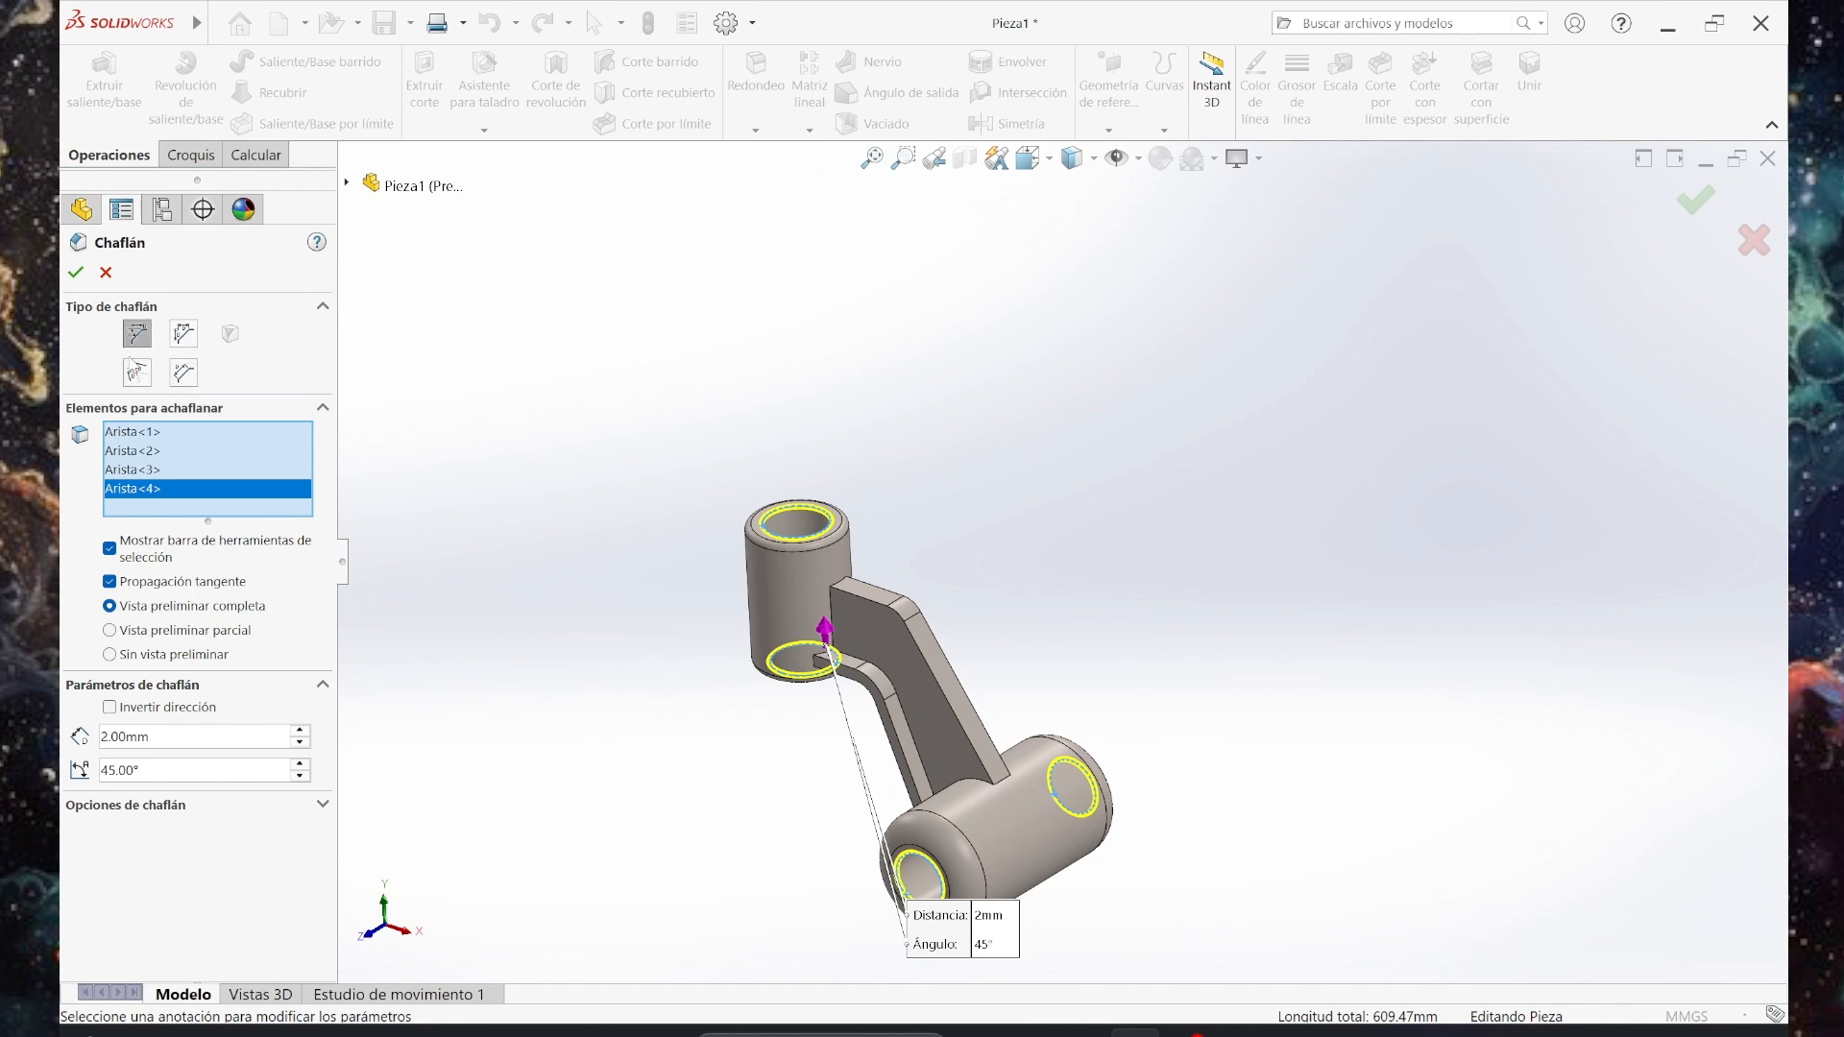
scroll(1352, 776, up, 3)
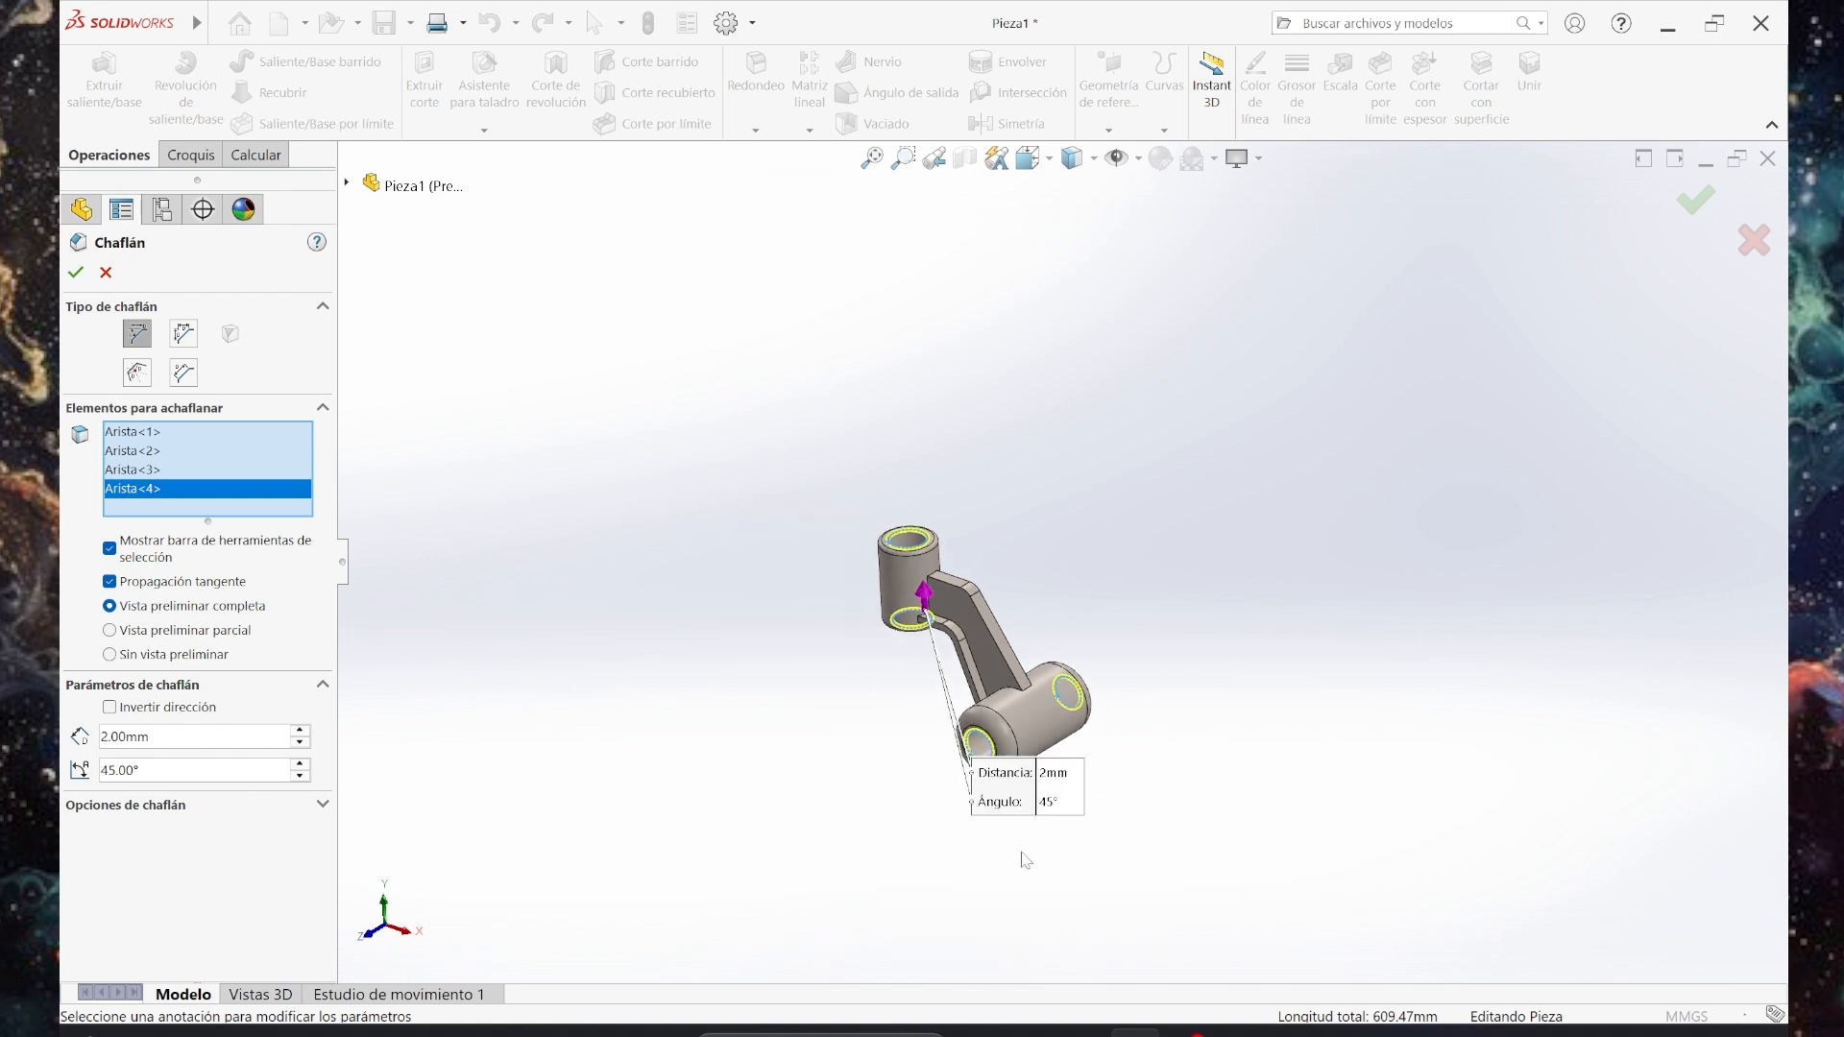
scroll(1023, 853, down, 1)
click(74, 273)
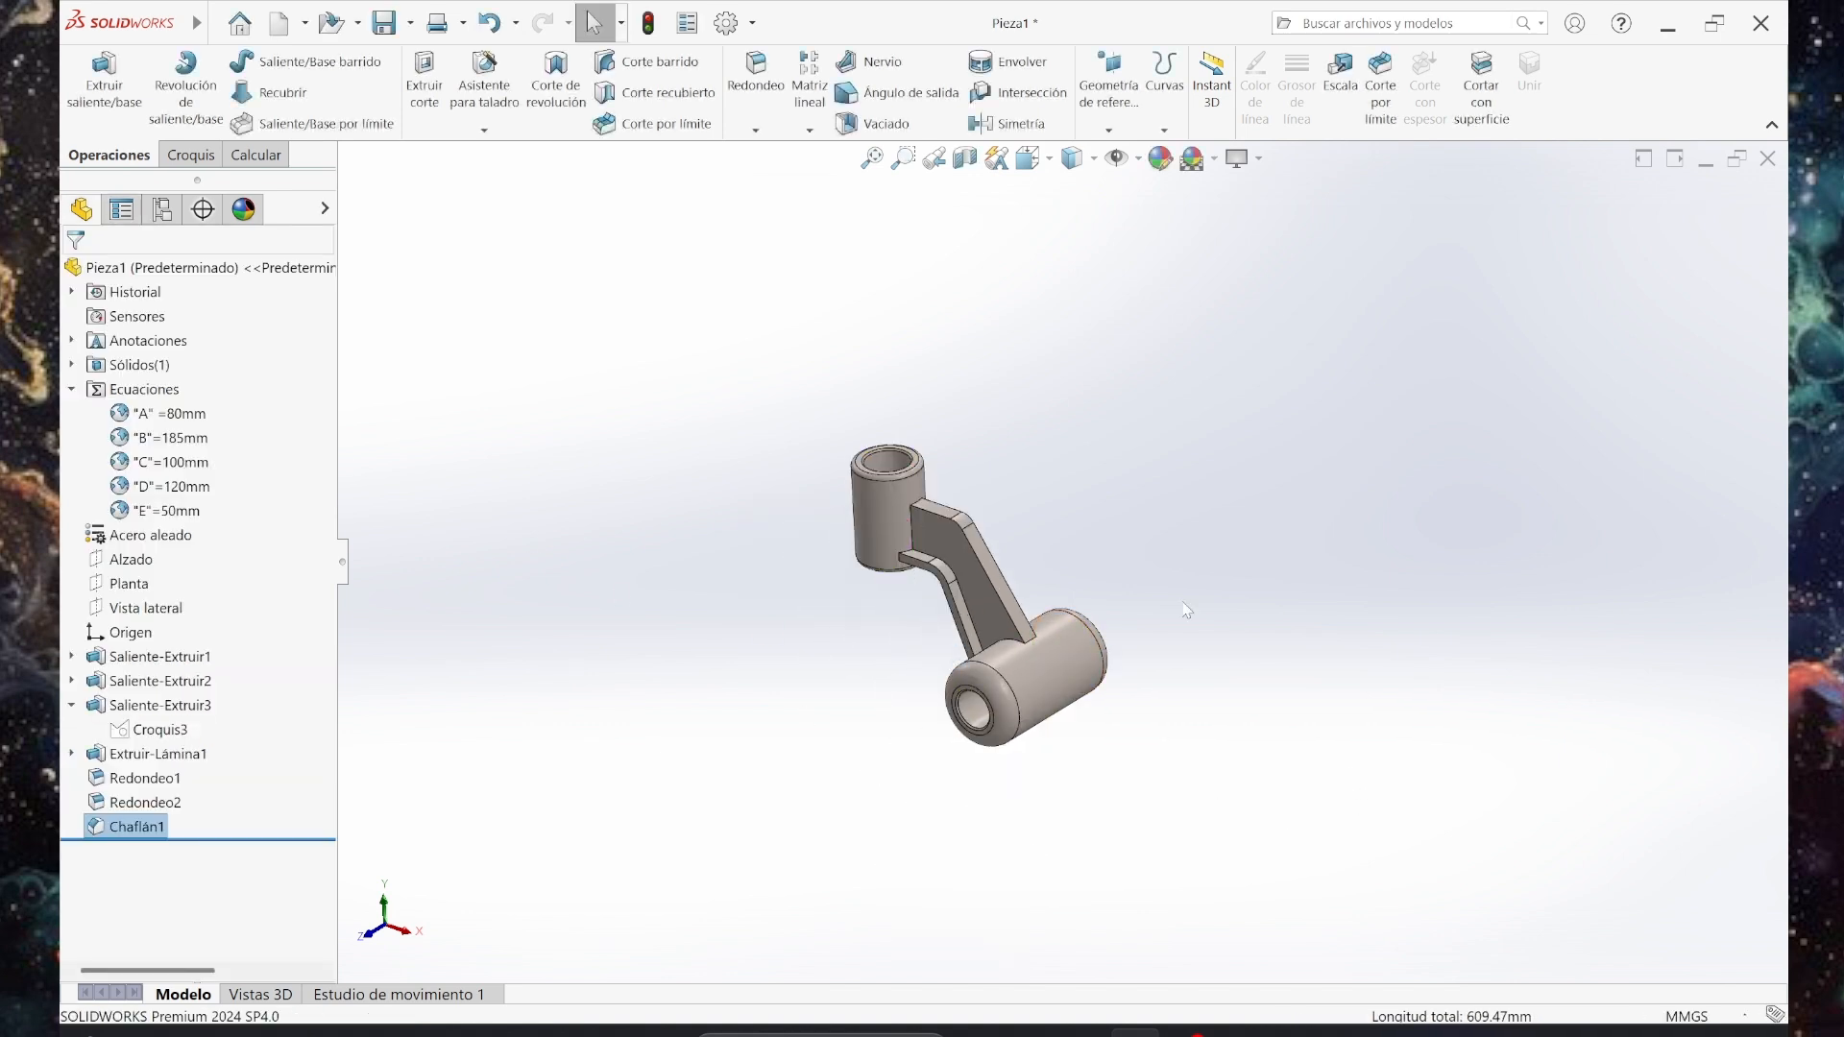
Examine the finished part up close and orient it to the isometric view.
scroll(828, 651, down, 2)
scroll(999, 677, down, 3)
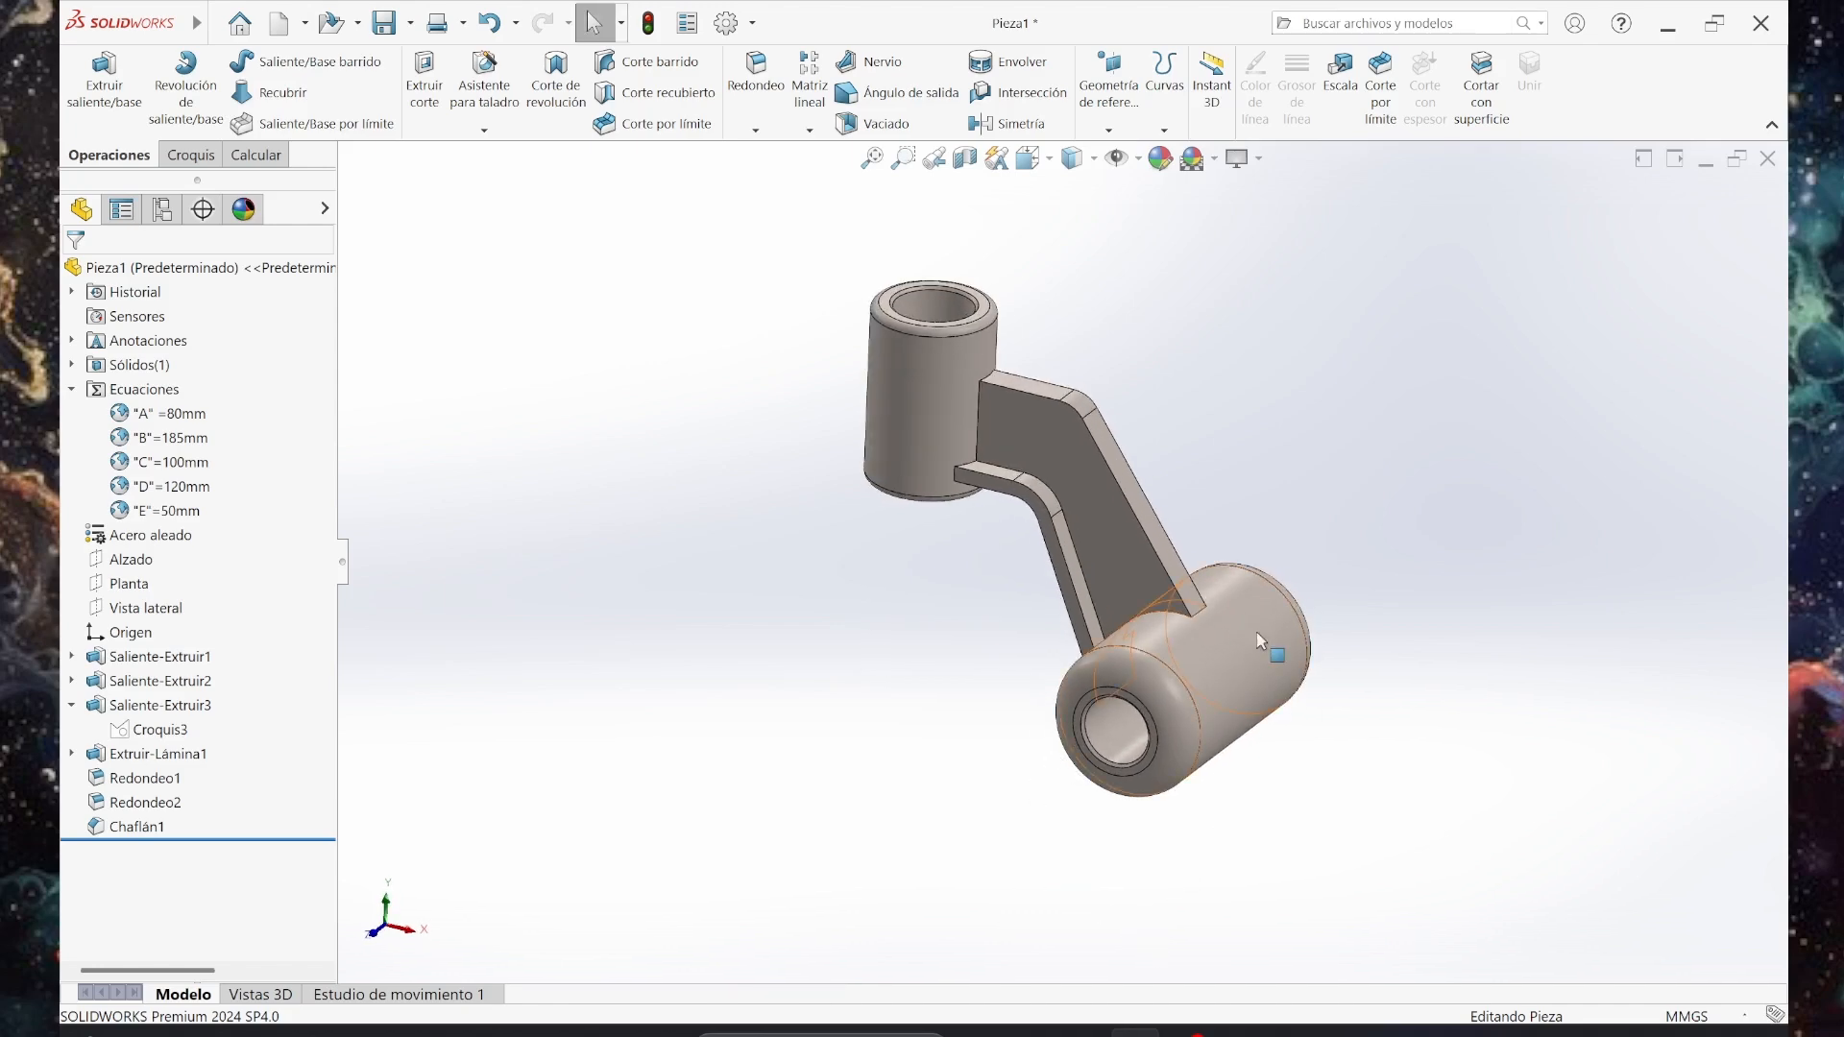
click(1054, 164)
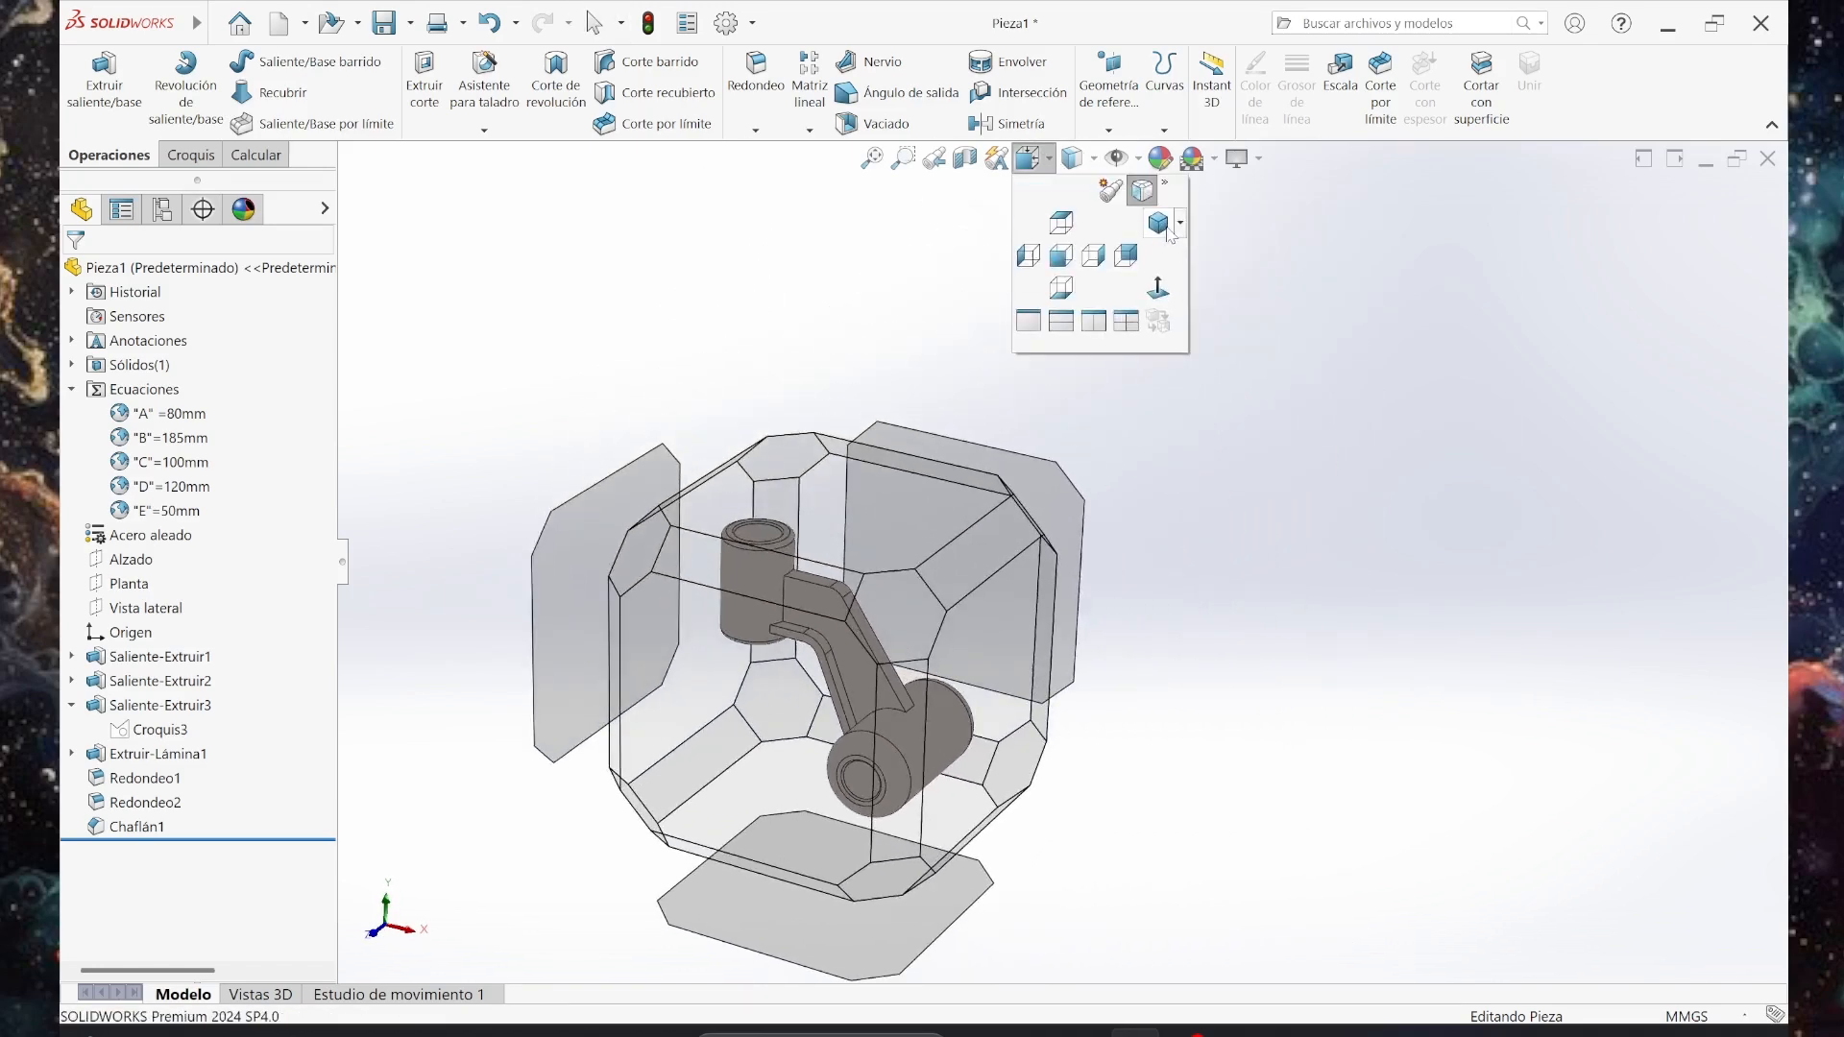
click(1127, 288)
Read the mass answer options on slide 4 of the PowerPoint presentation and return to SOLIDWORKS.
click(1083, 1033)
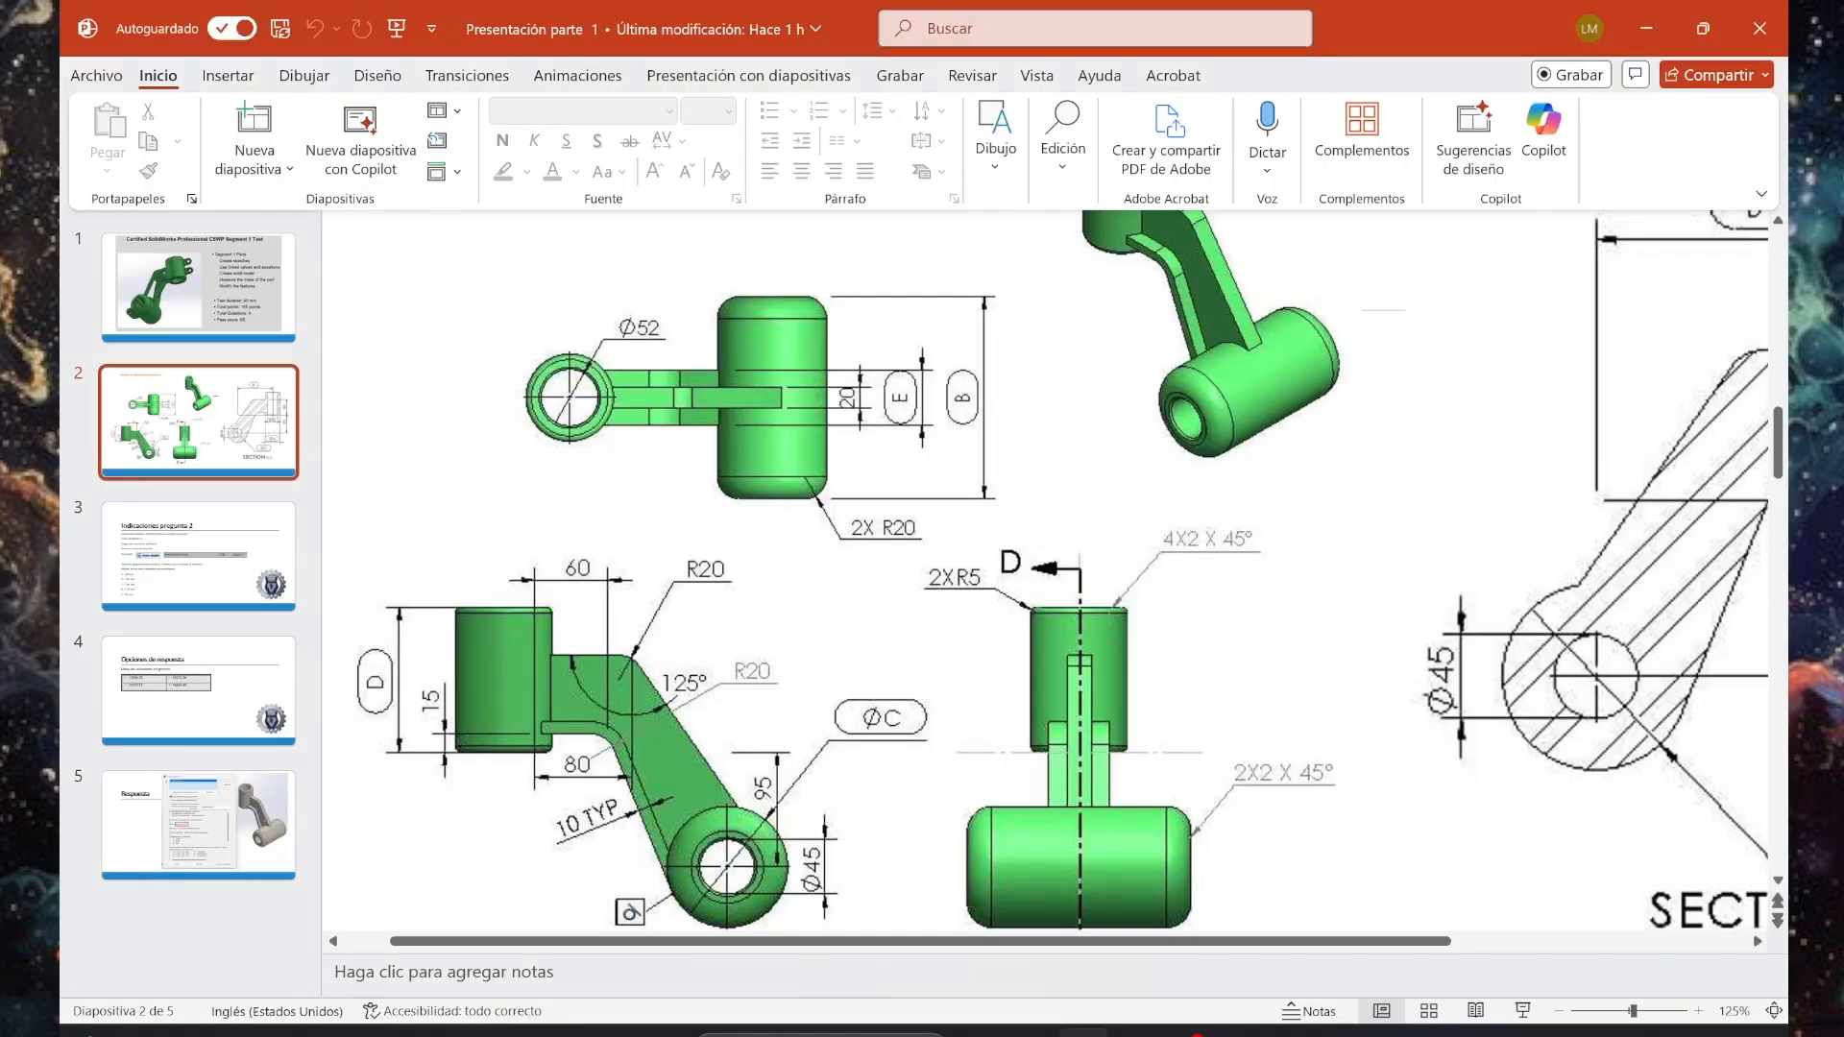
click(213, 699)
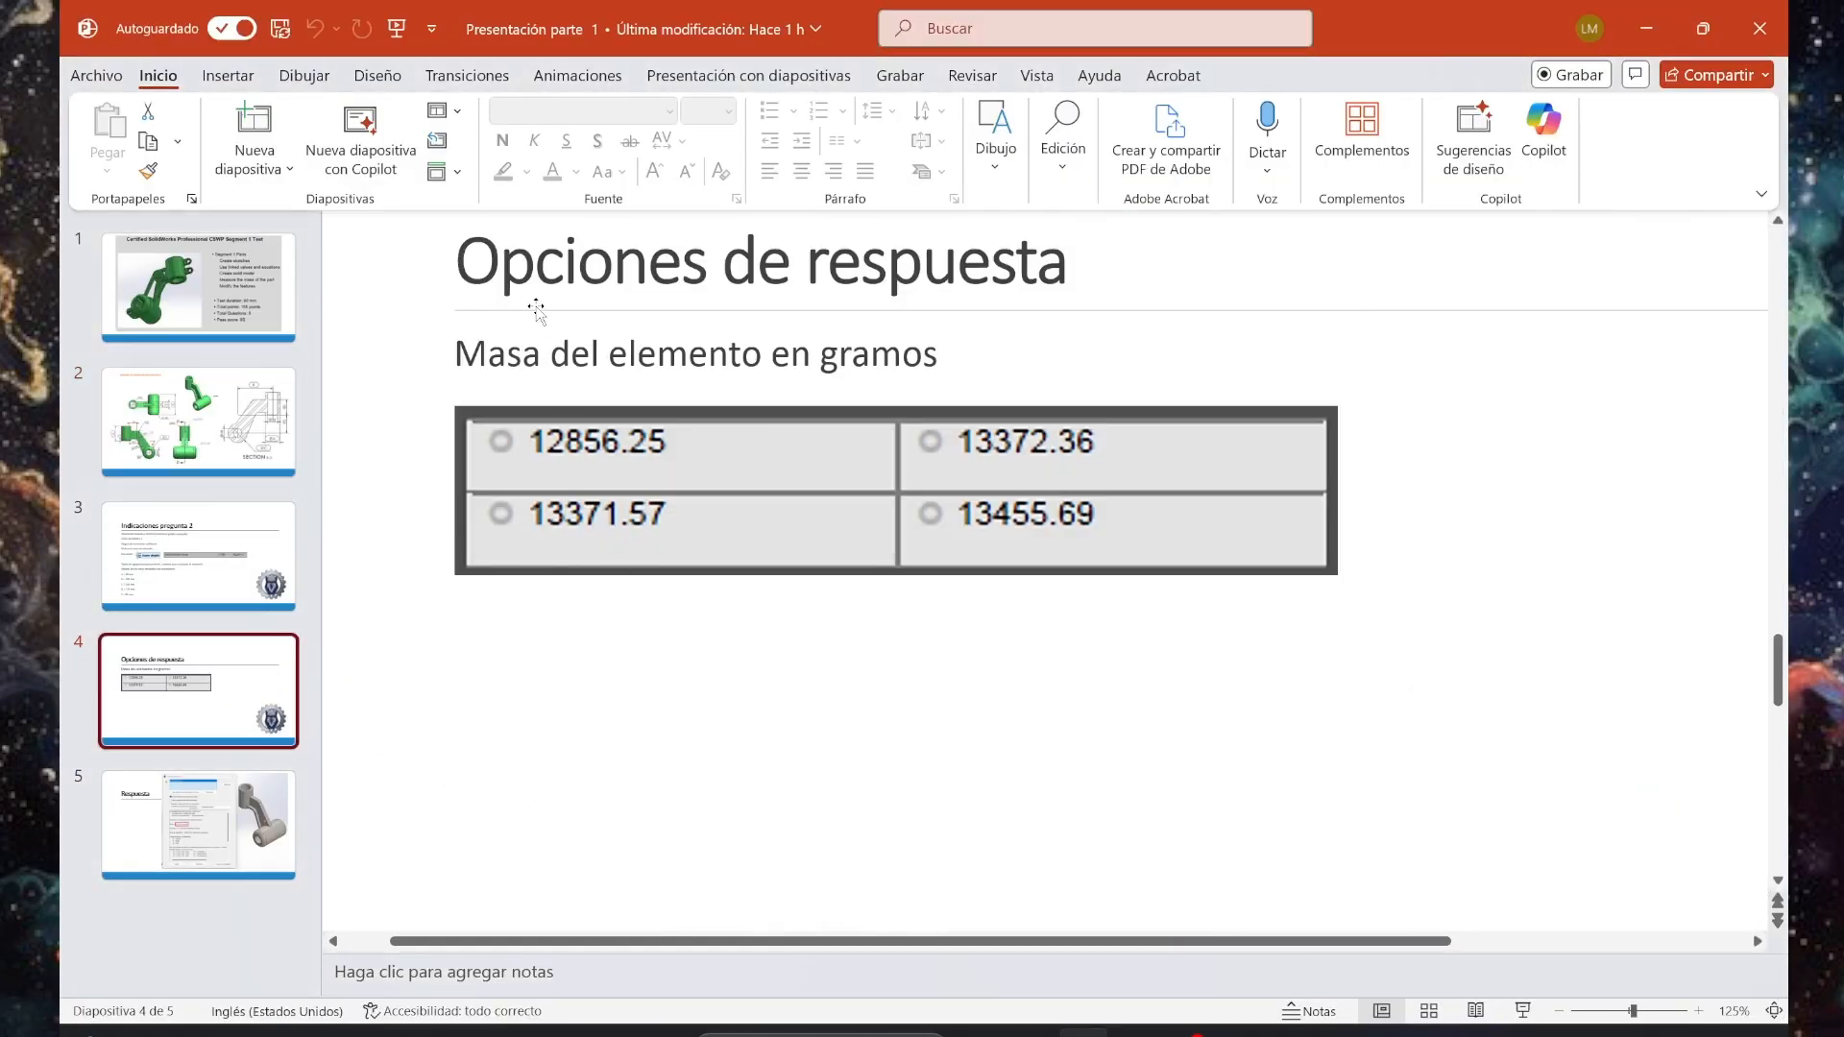
scroll(893, 490, up, 1)
click(440, 490)
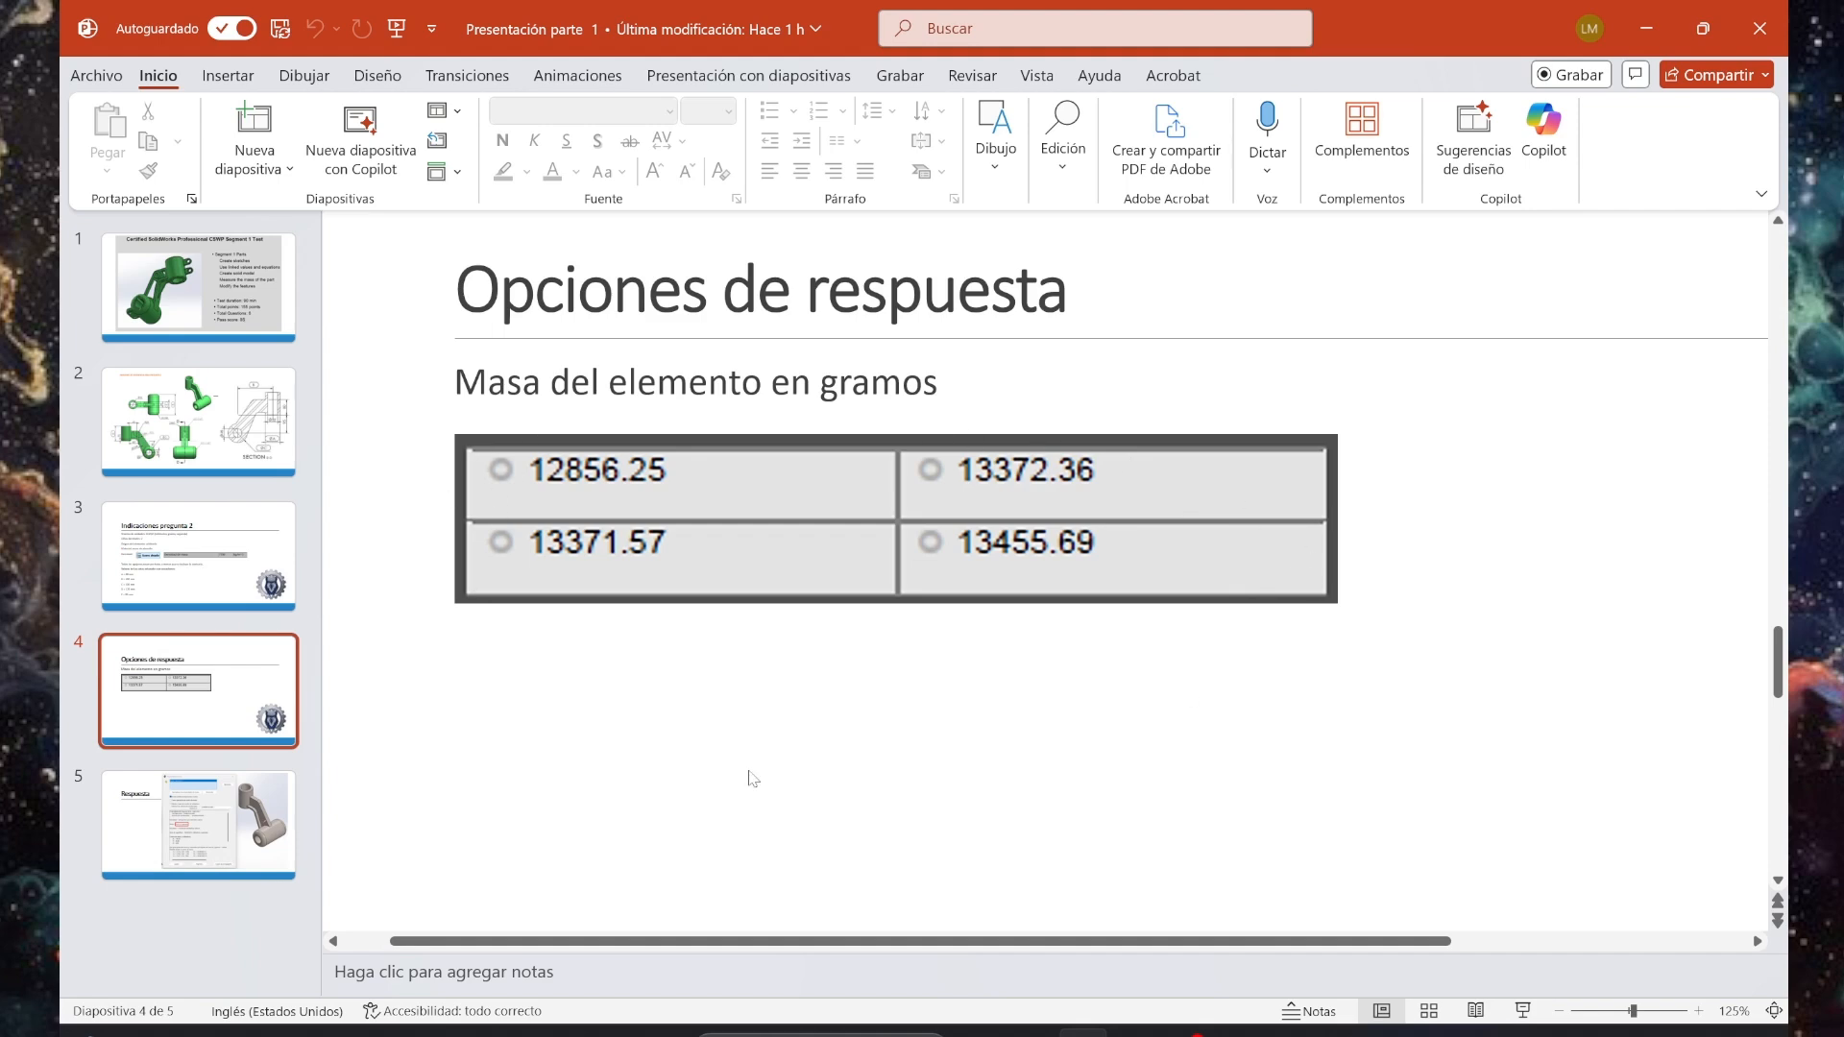
mouse_move(1136, 1031)
click(1101, 905)
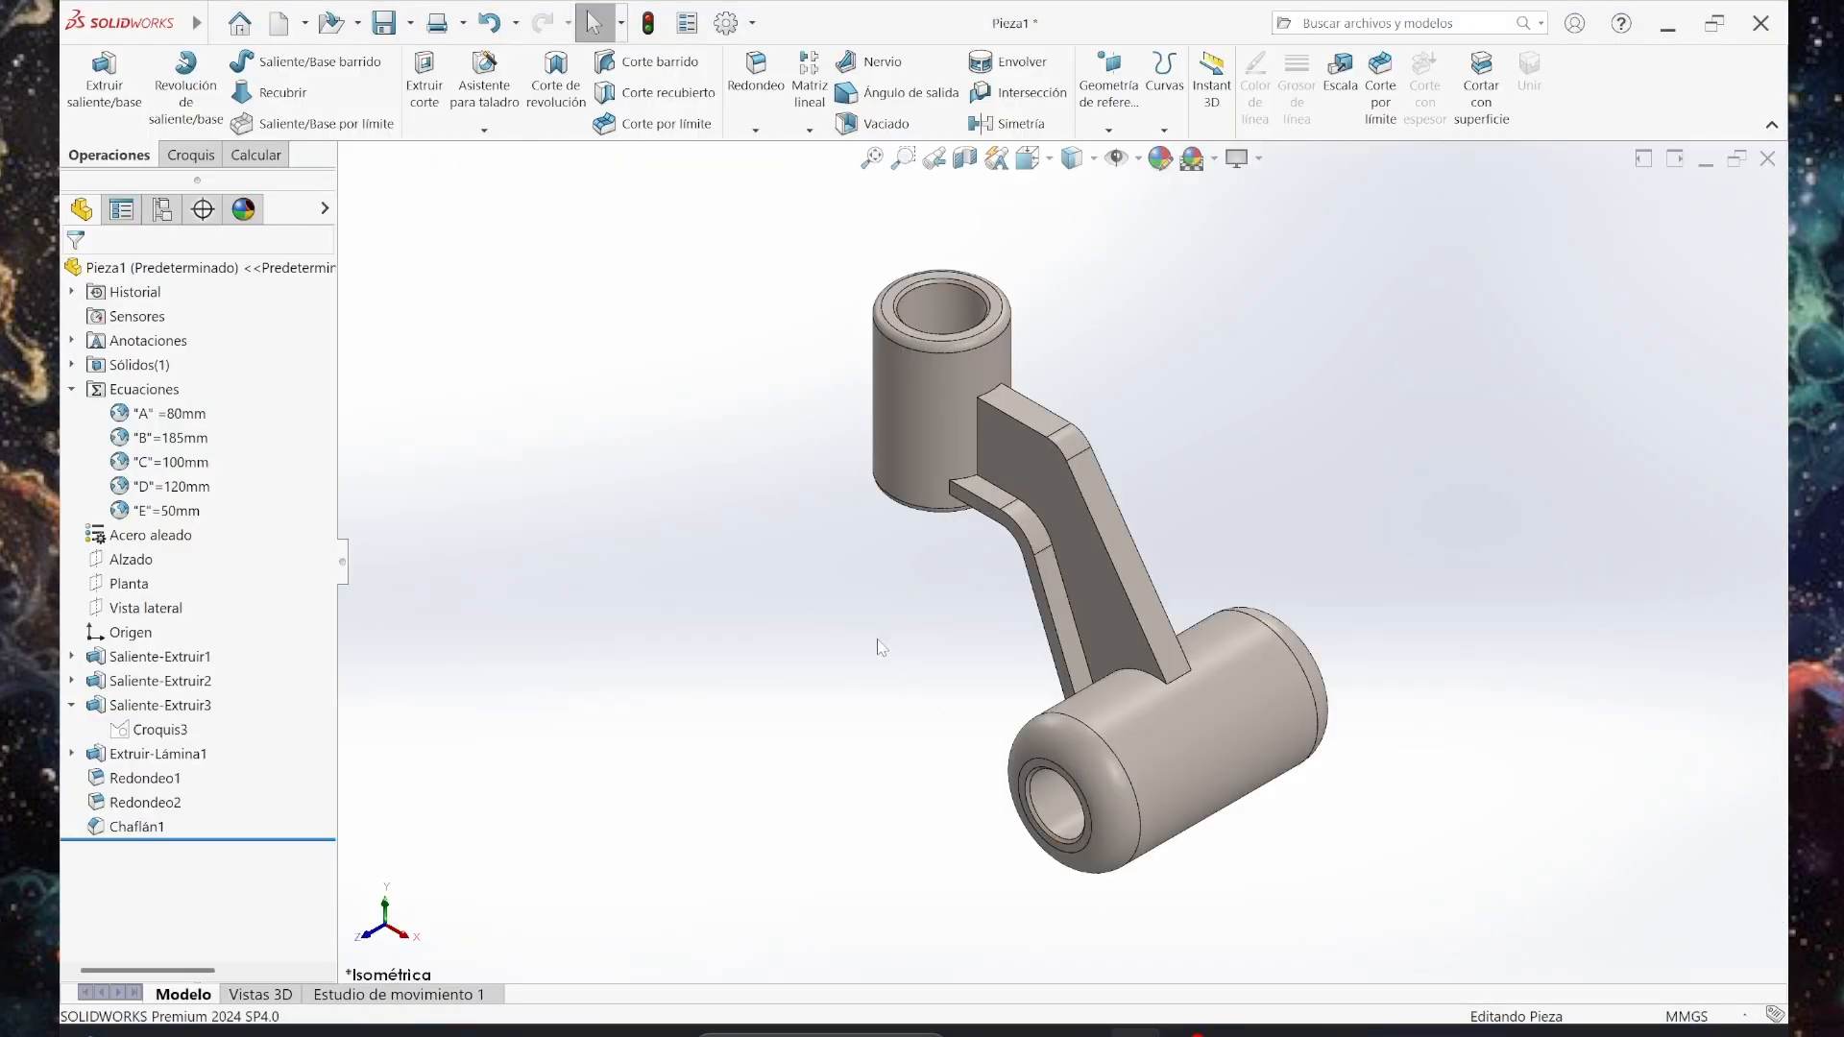
Calculate the part's mass properties and copy the mass value together with its unit.
click(256, 154)
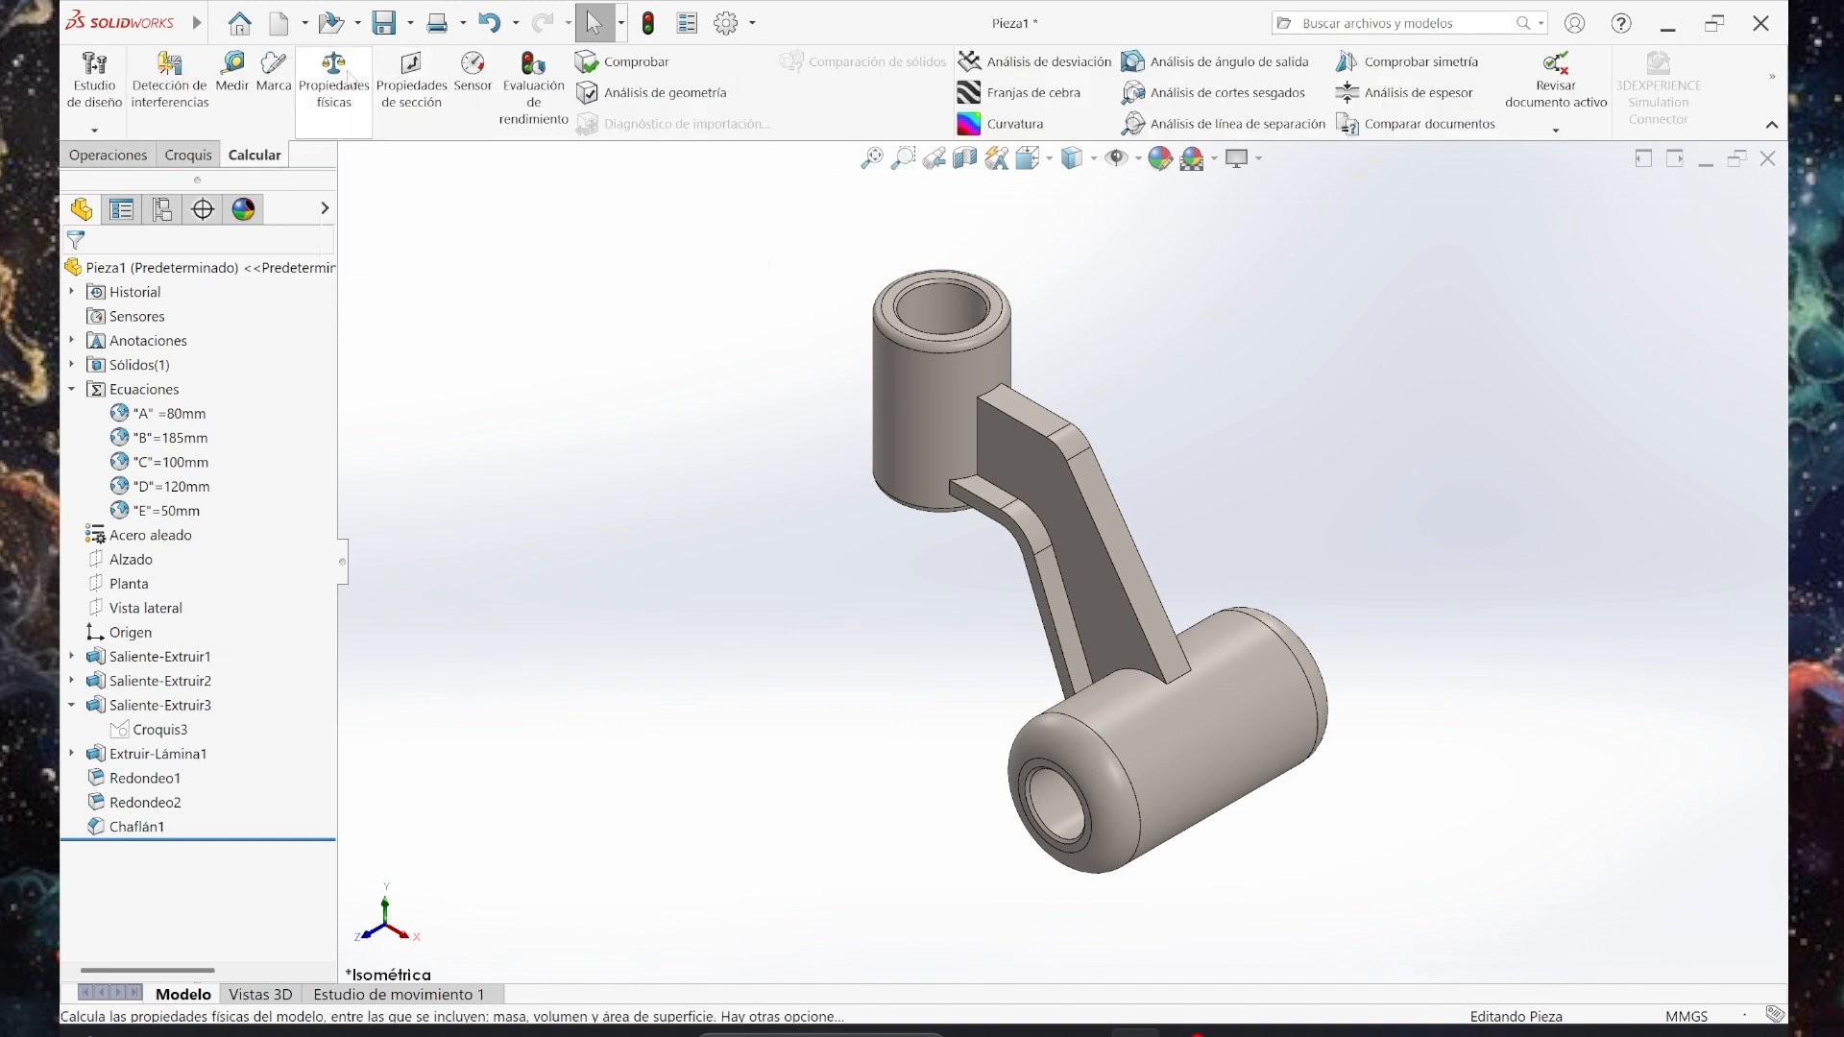
click(343, 79)
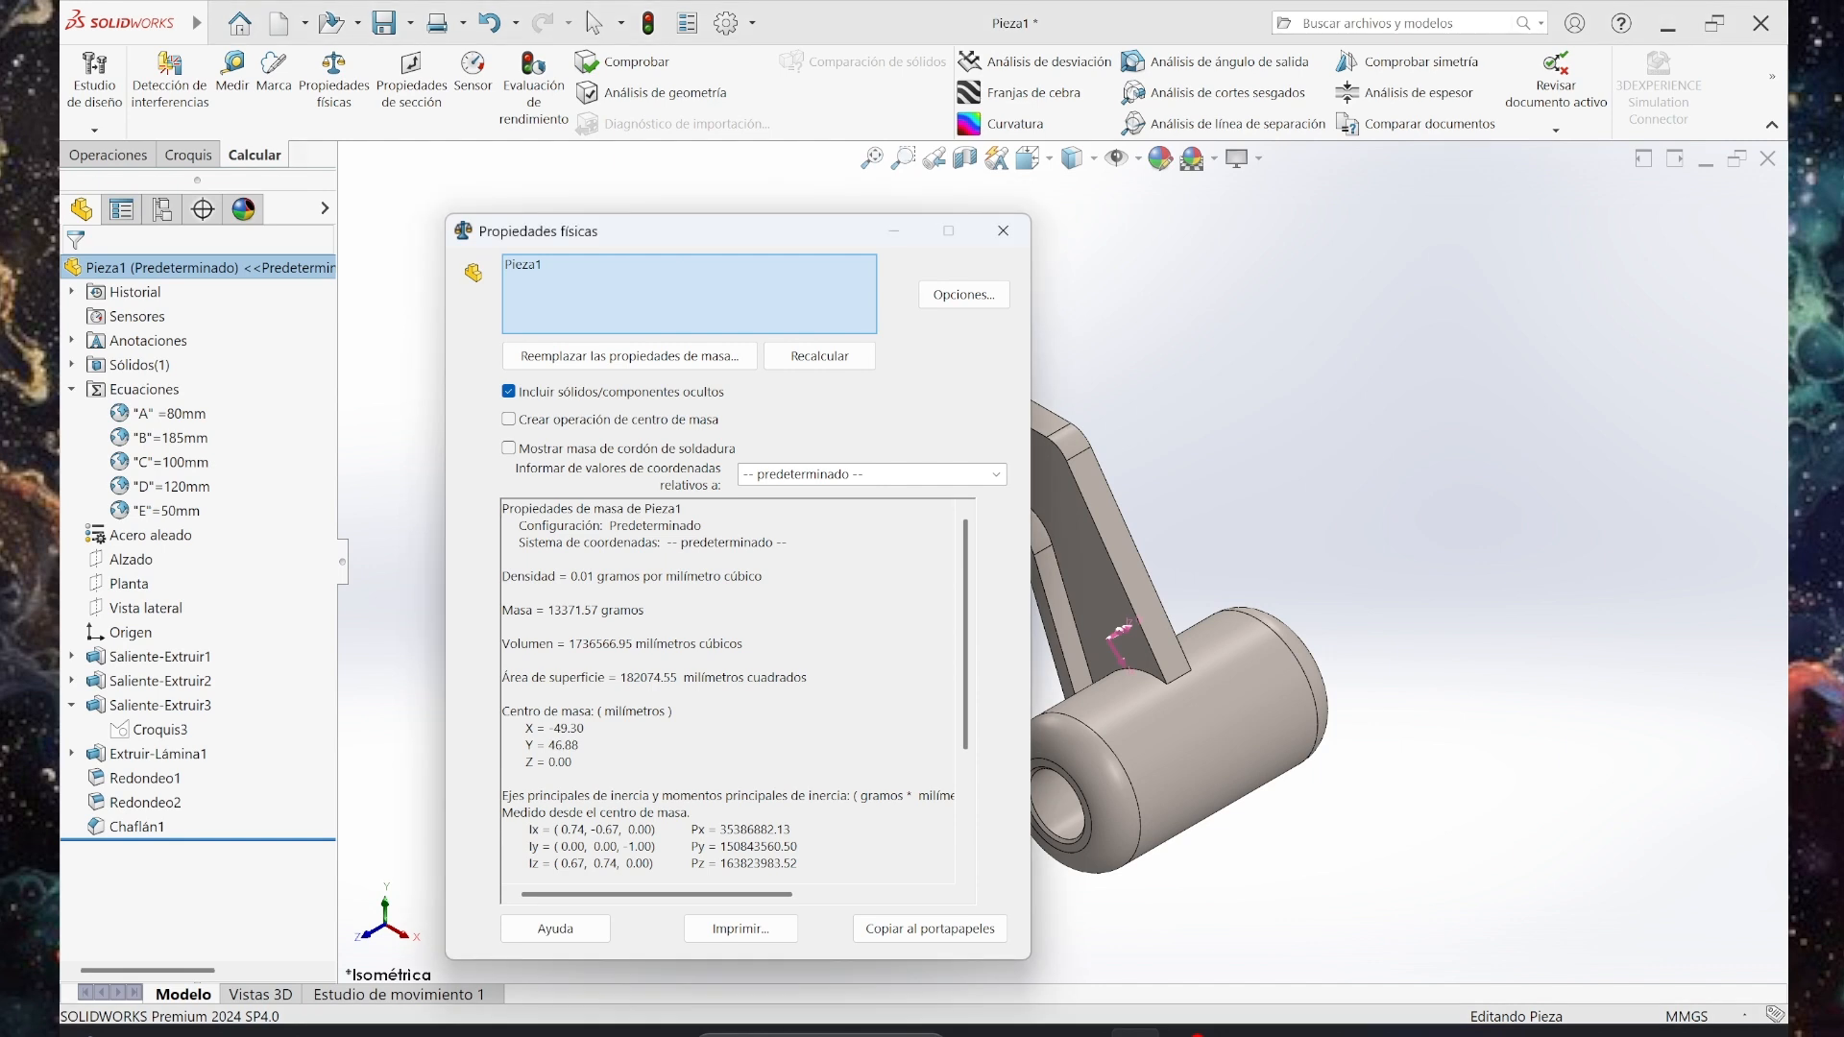
drag(546, 610, 647, 611)
key(ctrl+c)
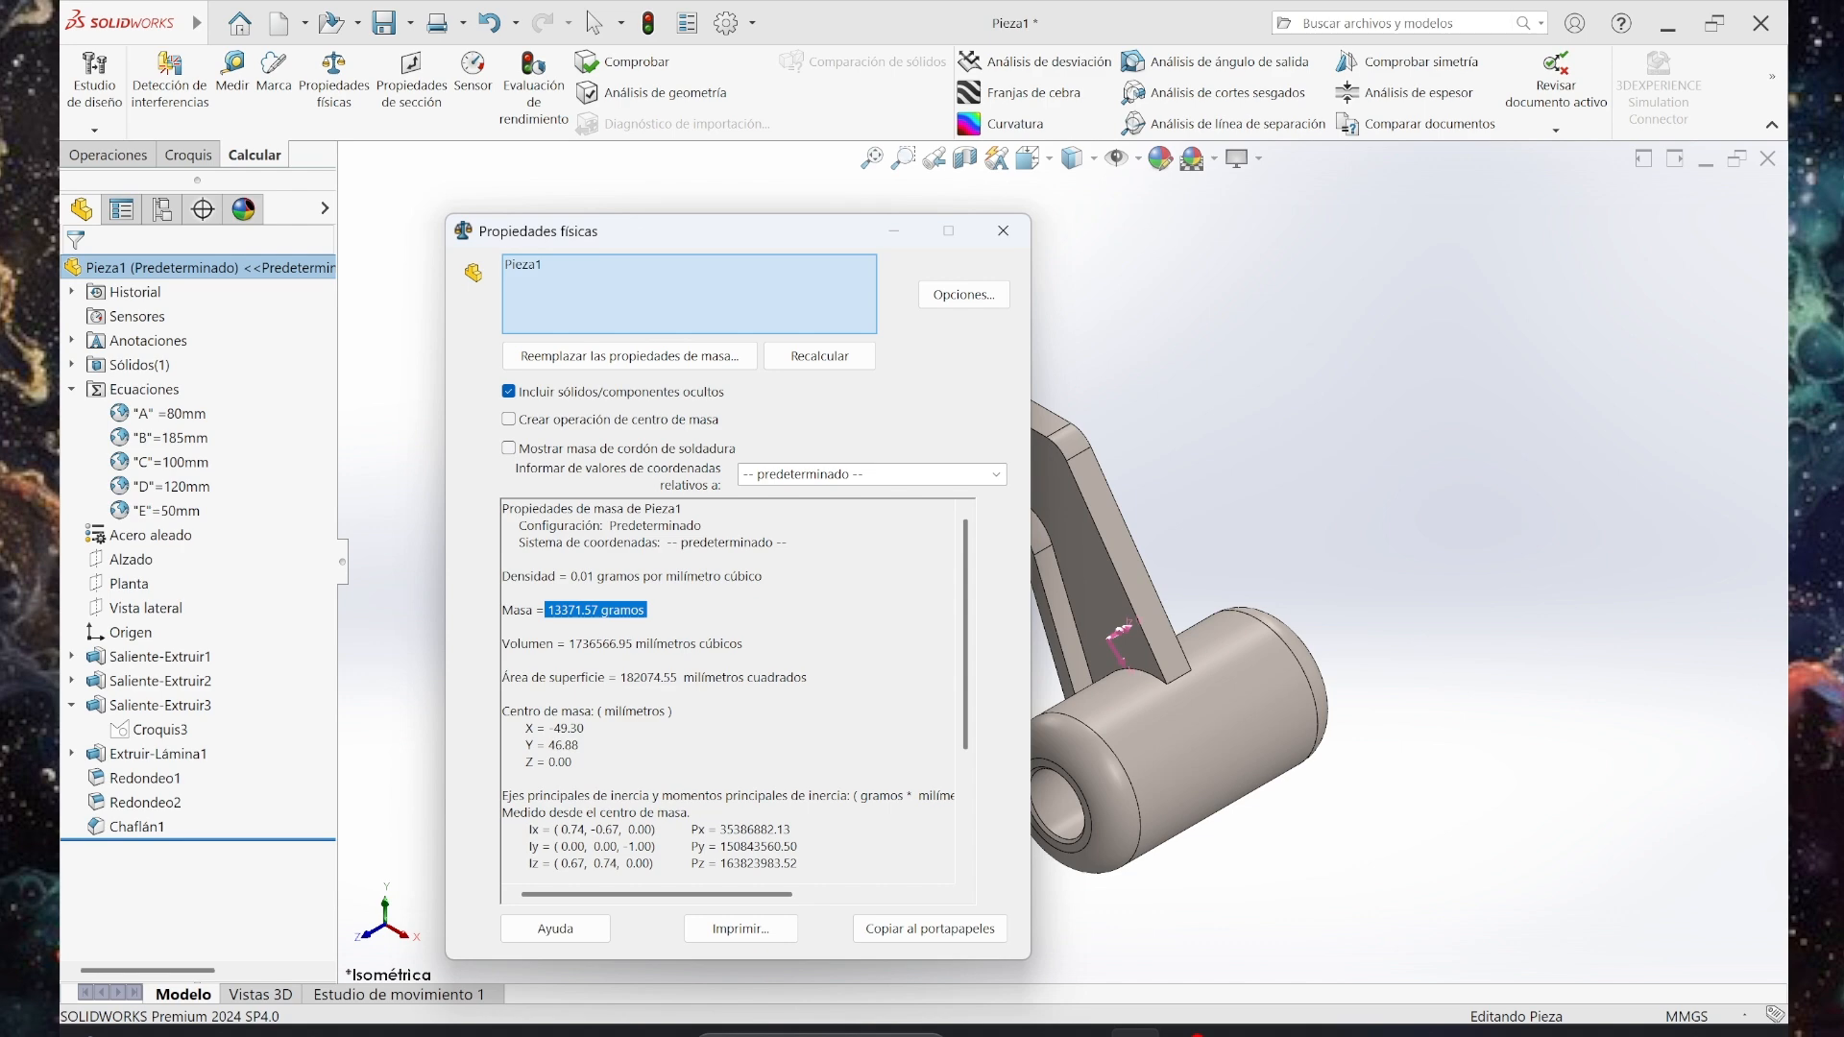
Switch to PowerPoint, insert a text box below the answer options table on slide 4, and paste the copied mass 13371.57 gramos.
click(1083, 1034)
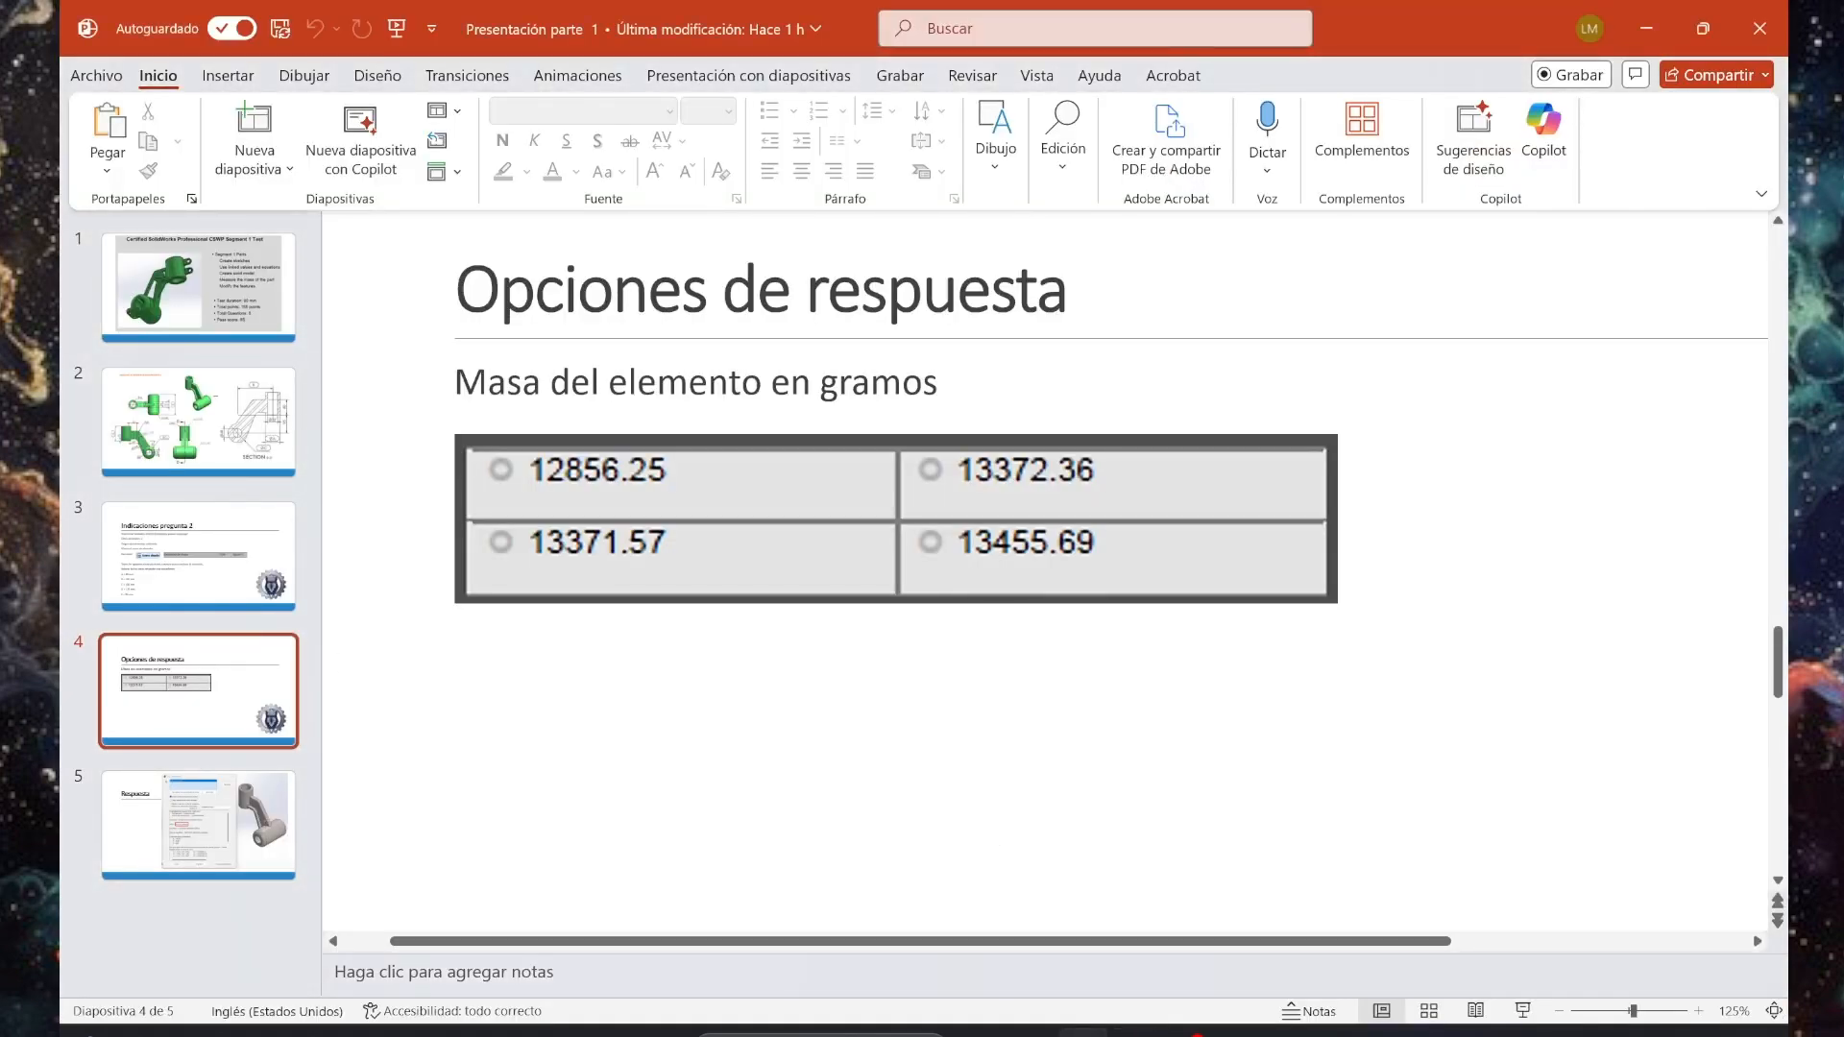
click(227, 75)
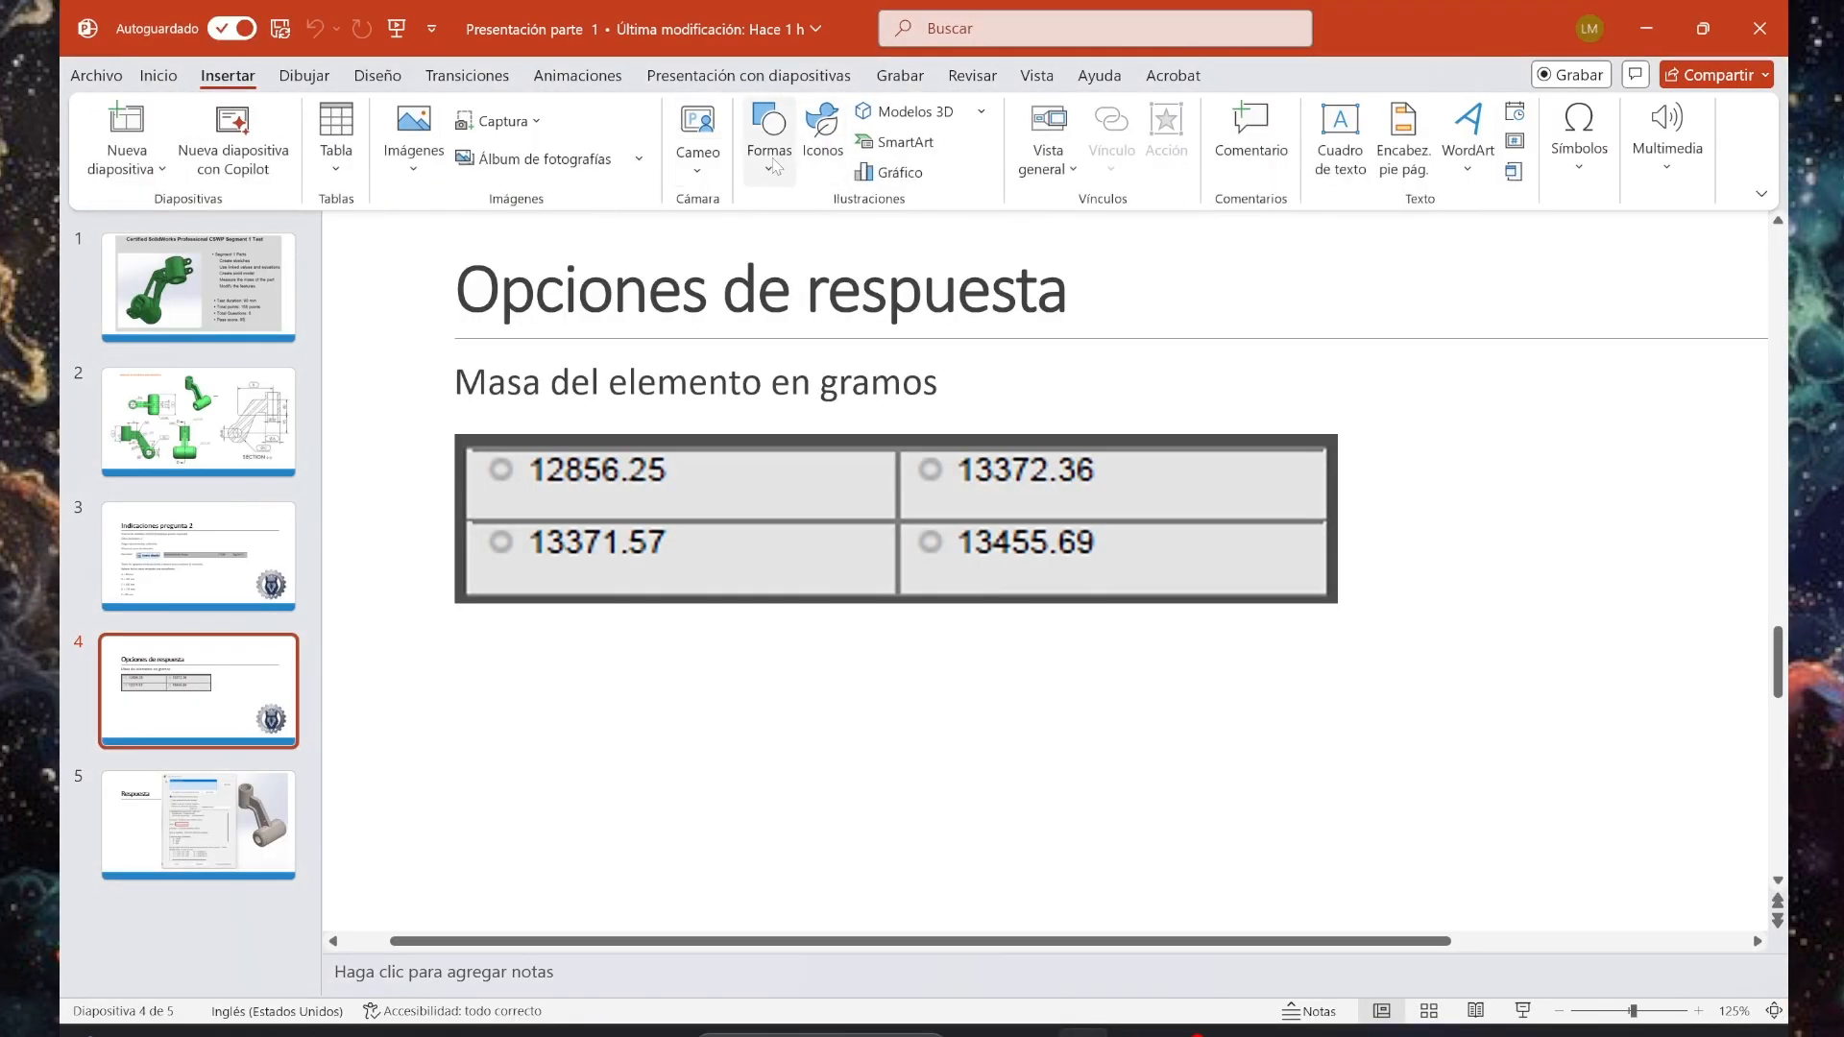
click(768, 134)
click(759, 239)
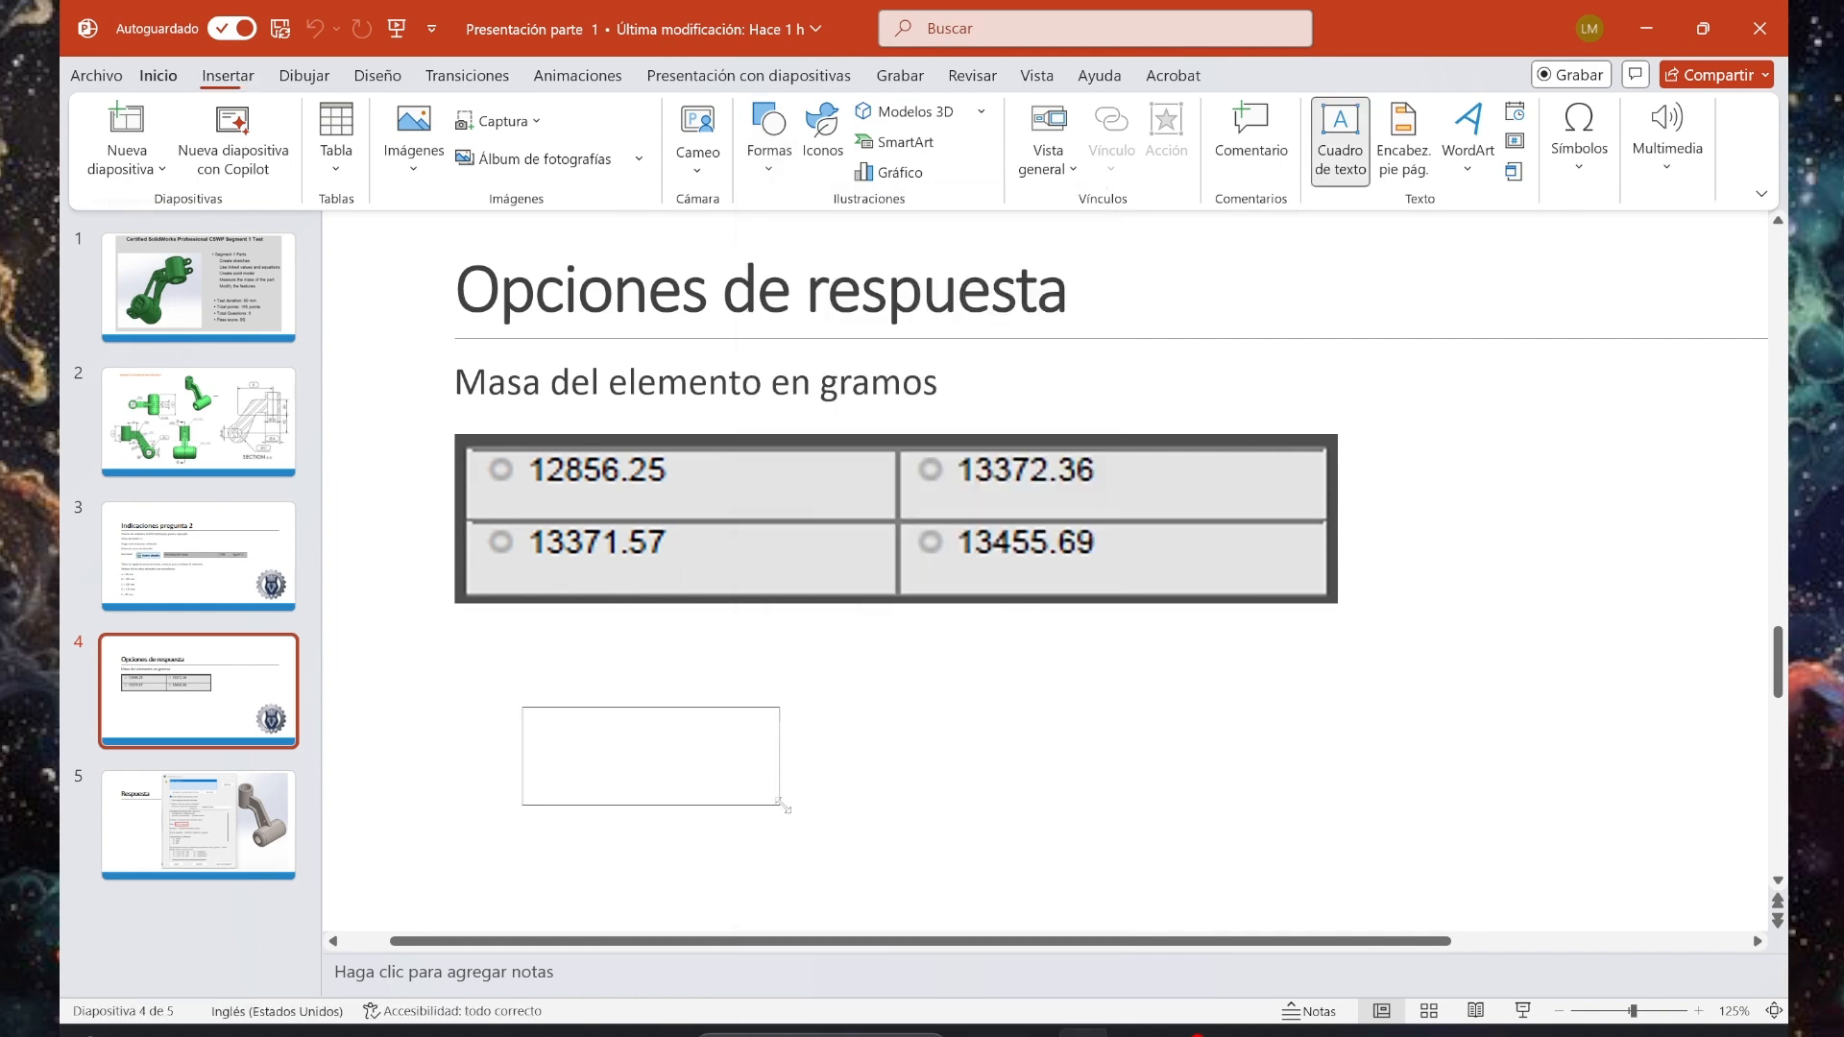
key(ctrl+v)
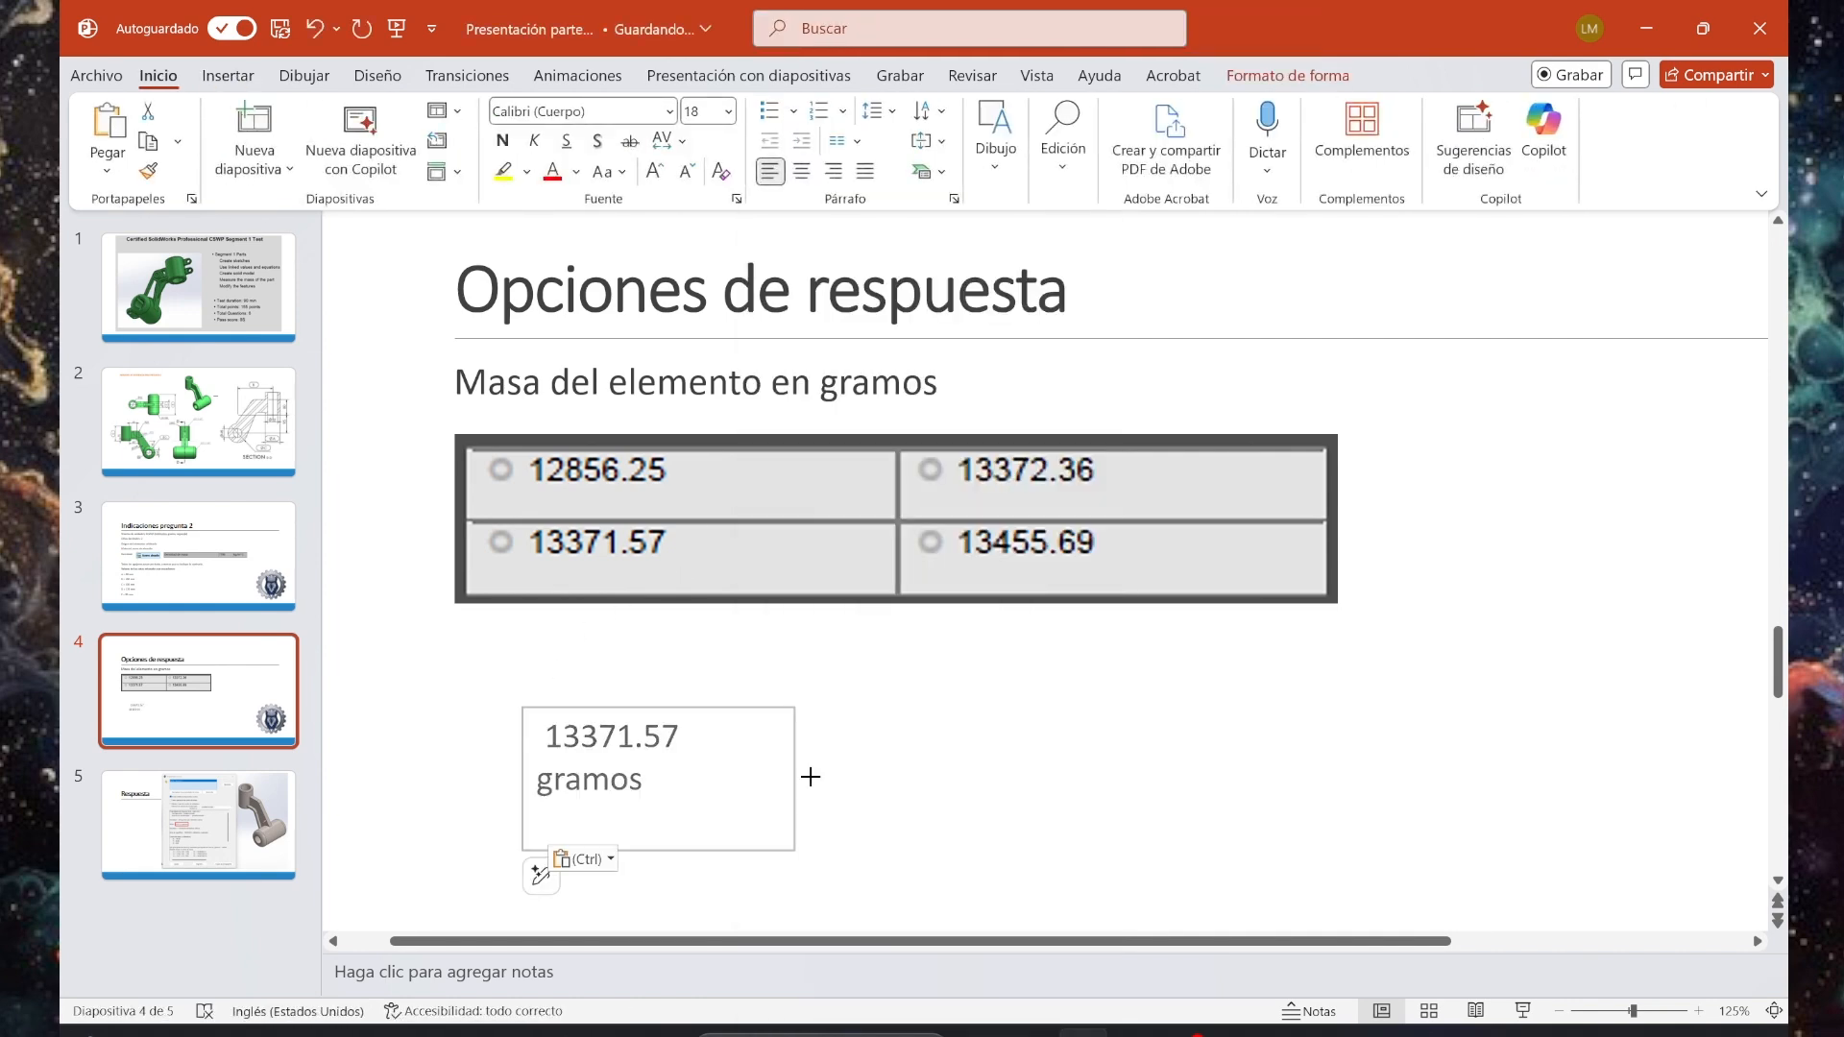